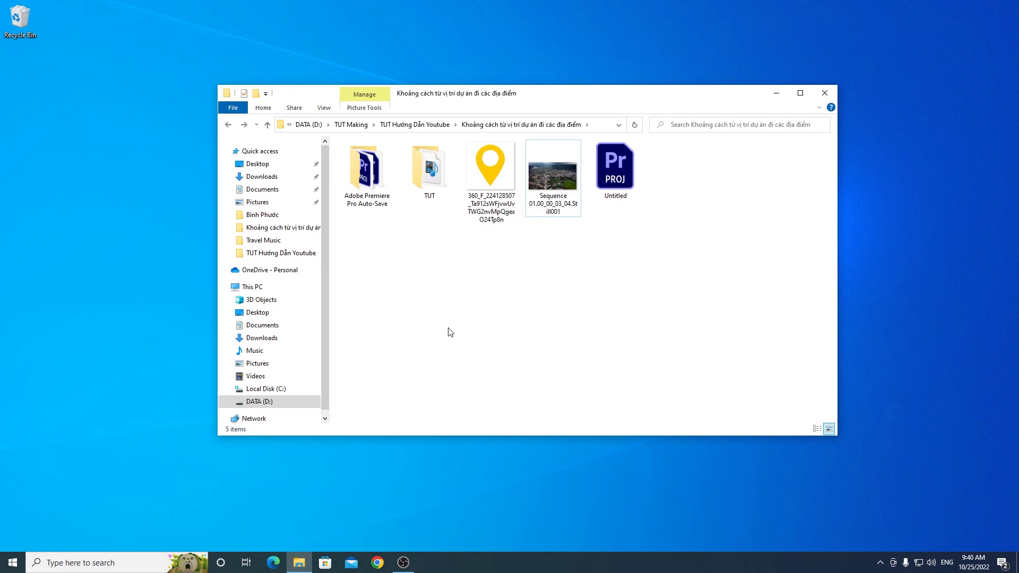
Step: Launch Adobe Premiere Pro 2021 from the Start menu's app list
{"action": "mouse_move", "coordinate": [553, 209]}
{"action": "left_click", "coordinate": [24, 560]}
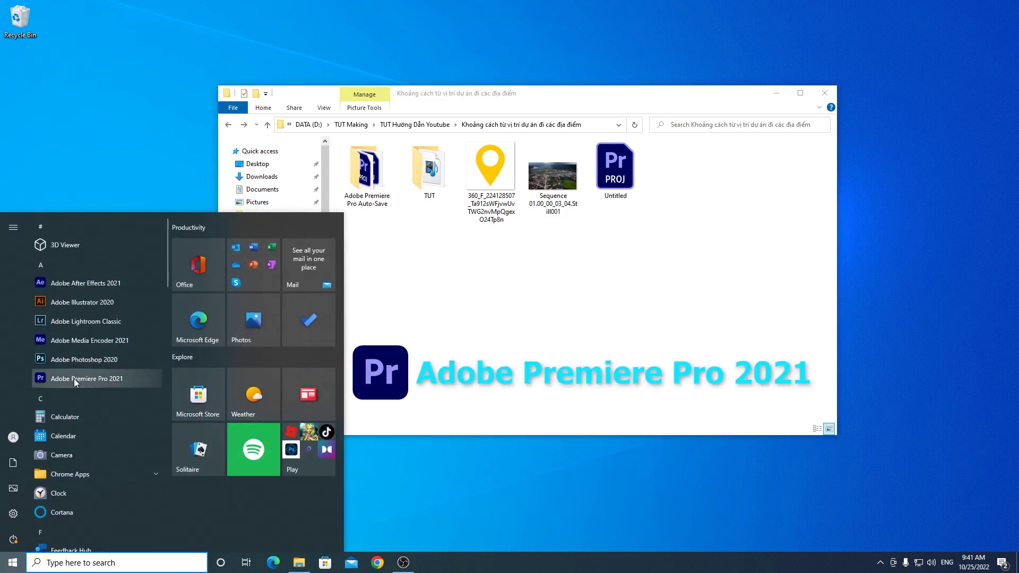
{"action": "left_click", "coordinate": [74, 378]}
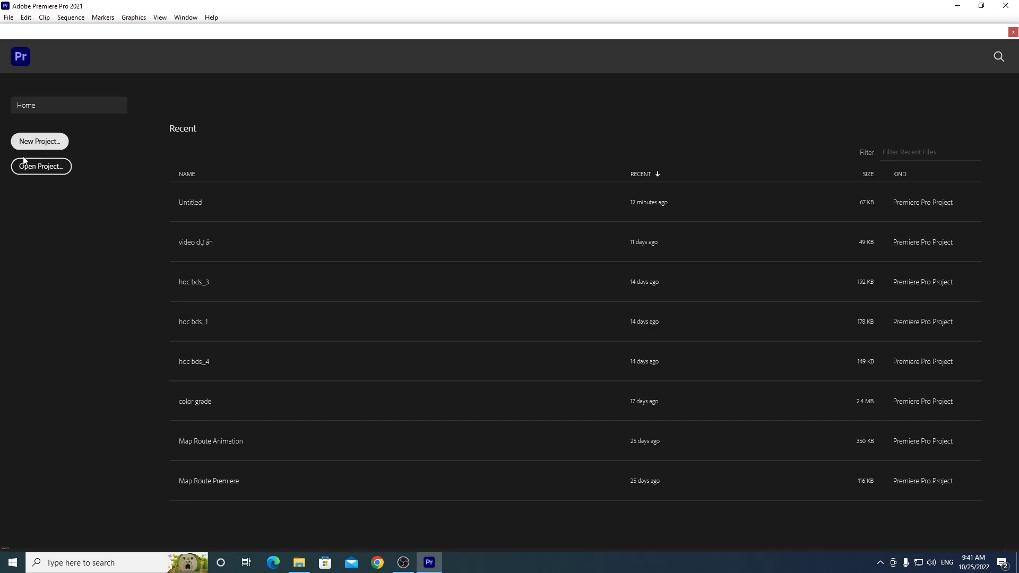
Step: Start a new project saved in the Khoảng cách từ vị trí dự án đi các địa điểm folder
{"action": "left_click", "coordinate": [33, 140]}
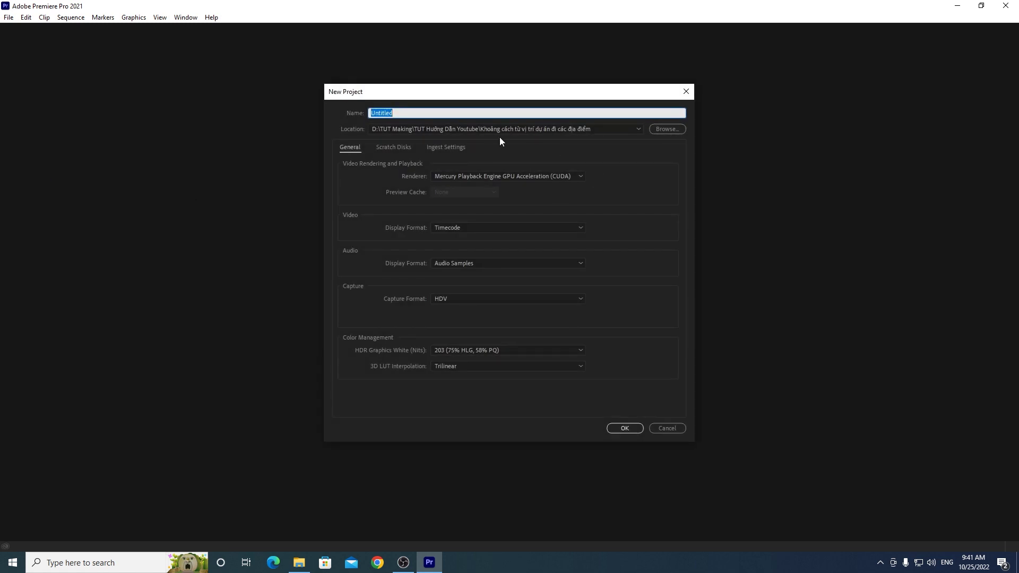
{"action": "left_click", "coordinate": [664, 133]}
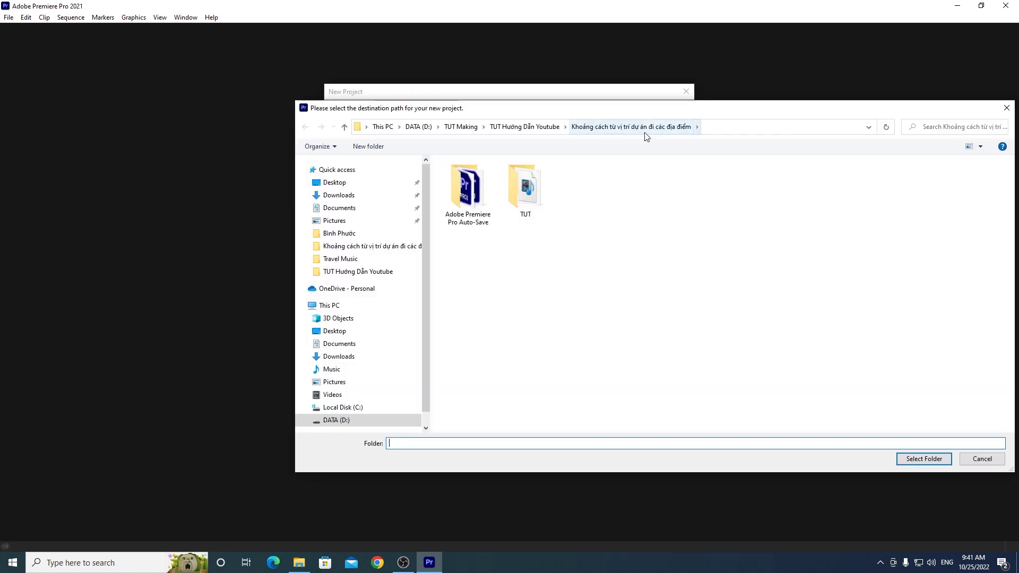
{"action": "left_click", "coordinate": [339, 233]}
{"action": "left_click", "coordinate": [340, 245]}
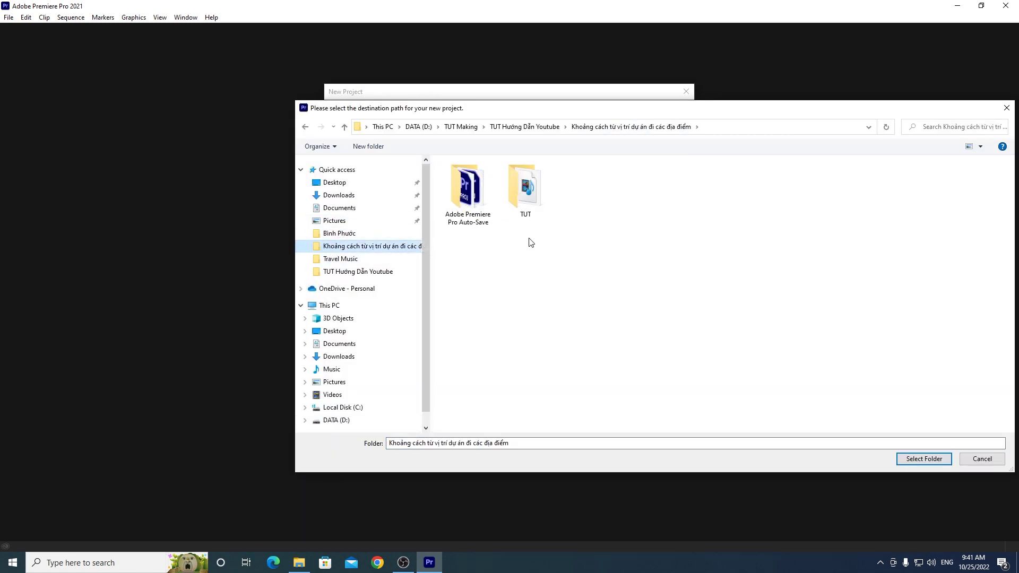
{"action": "left_click_drag", "start_coordinate": [557, 112], "coordinate": [458, 114]}
{"action": "left_click", "coordinate": [825, 460]}
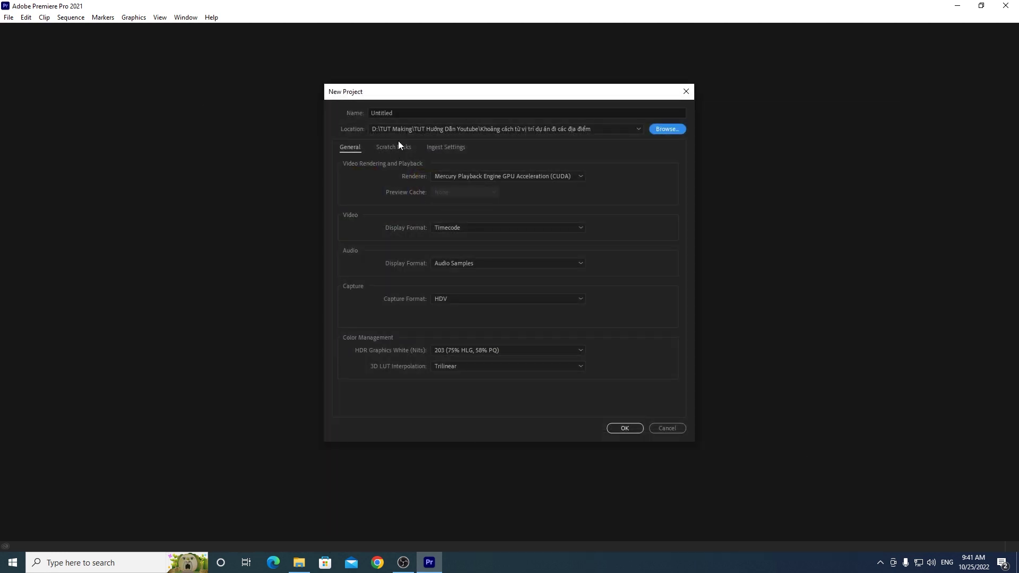
Step: Name the project 'chú thích khoảng cách', keep the GPU (CUDA) renderer, and create it
{"action": "double_click", "coordinate": [405, 111]}
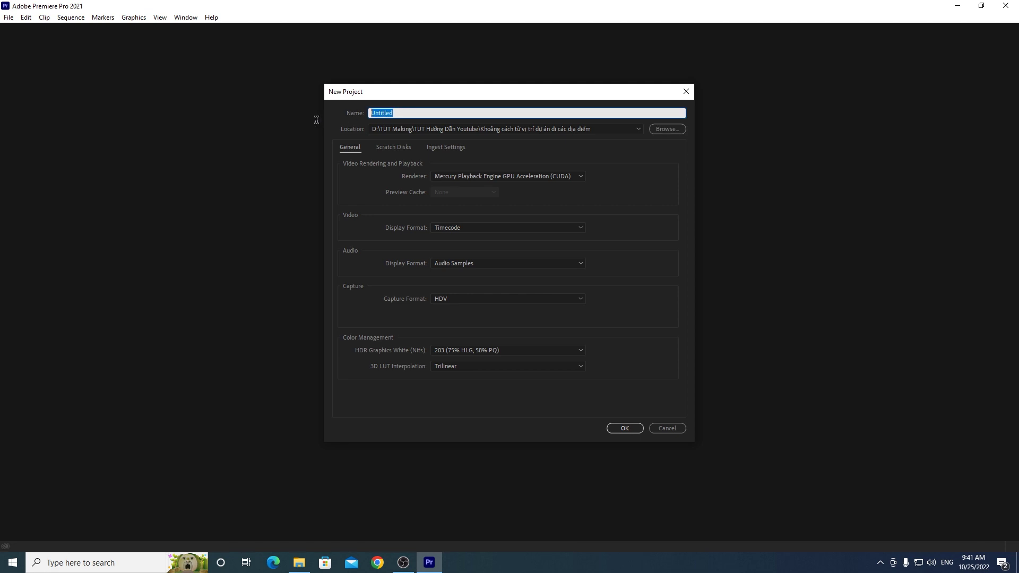
{"action": "type", "text": "chú th"}
{"action": "key", "text": "BackSpace"}
{"action": "key", "text": "BackSpace"}
{"action": "key", "text": "BackSpace"}
{"action": "left_click", "coordinate": [481, 177]}
{"action": "left_click", "coordinate": [473, 189]}
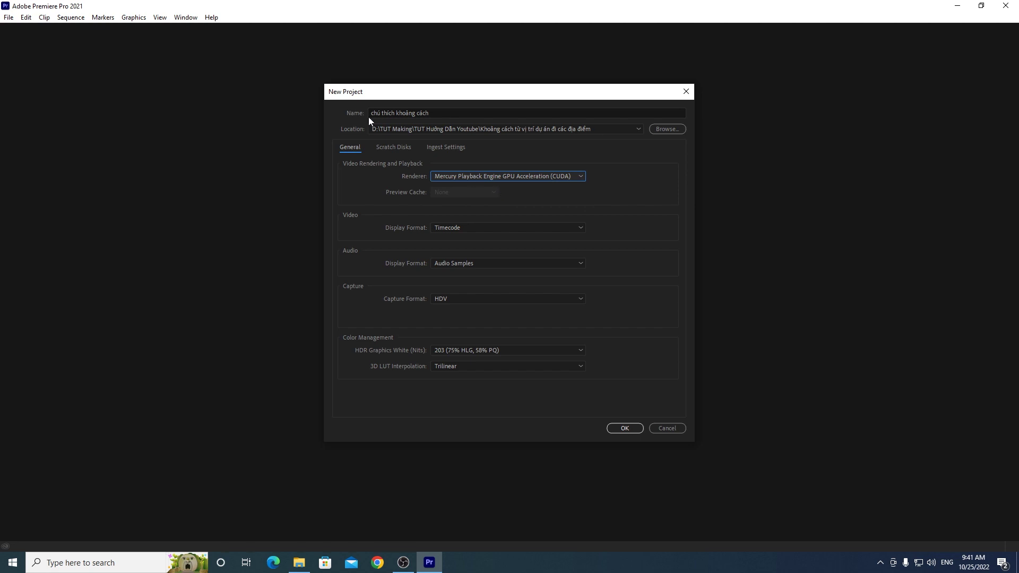
{"action": "left_click", "coordinate": [625, 428]}
{"action": "left_click", "coordinate": [489, 176]}
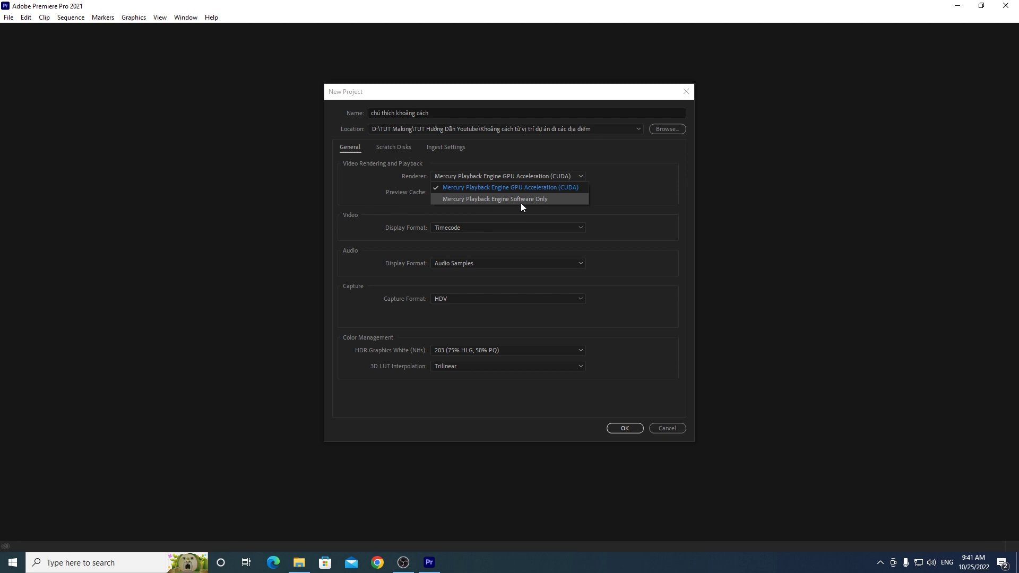
{"action": "left_click", "coordinate": [644, 194]}
{"action": "left_click", "coordinate": [624, 428]}
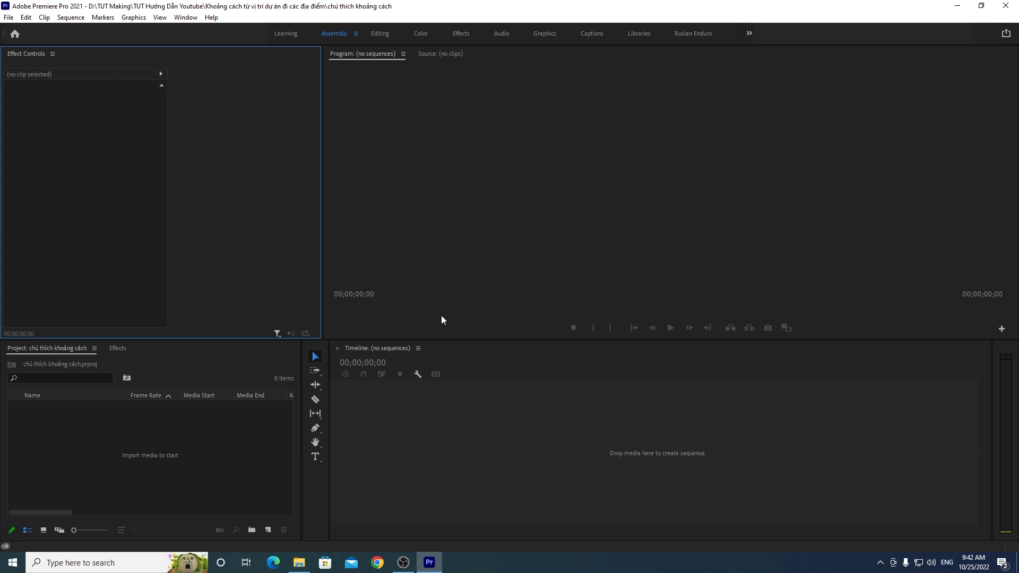
{"action": "right_click", "coordinate": [140, 358]}
Step: Create an AVCHD 1080p square-pixel, 29.97 fps sequence named 'chú thích dự án'
{"action": "right_click", "coordinate": [130, 432]}
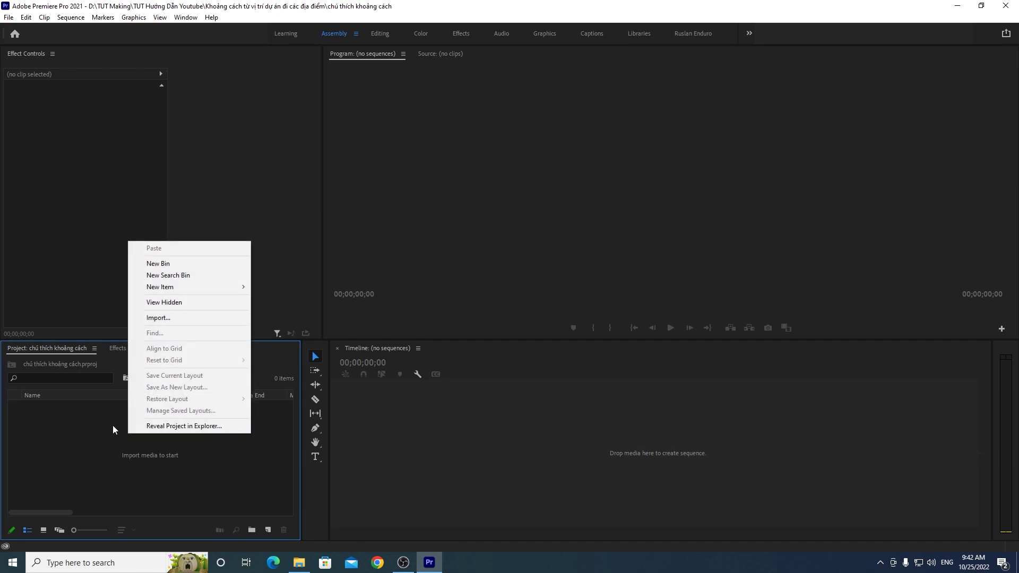
{"action": "right_click", "coordinate": [87, 449]}
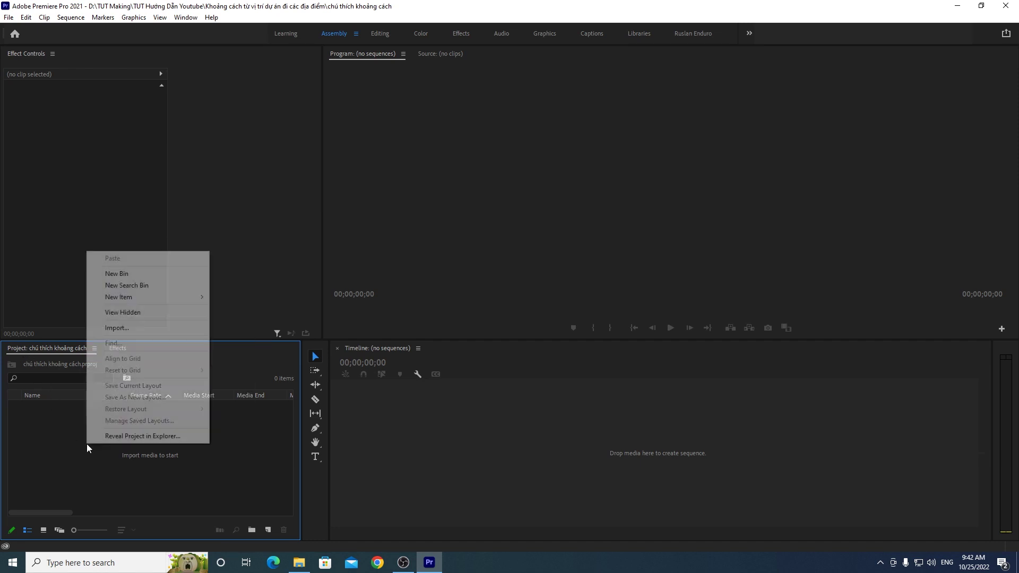
{"action": "mouse_move", "coordinate": [132, 301]}
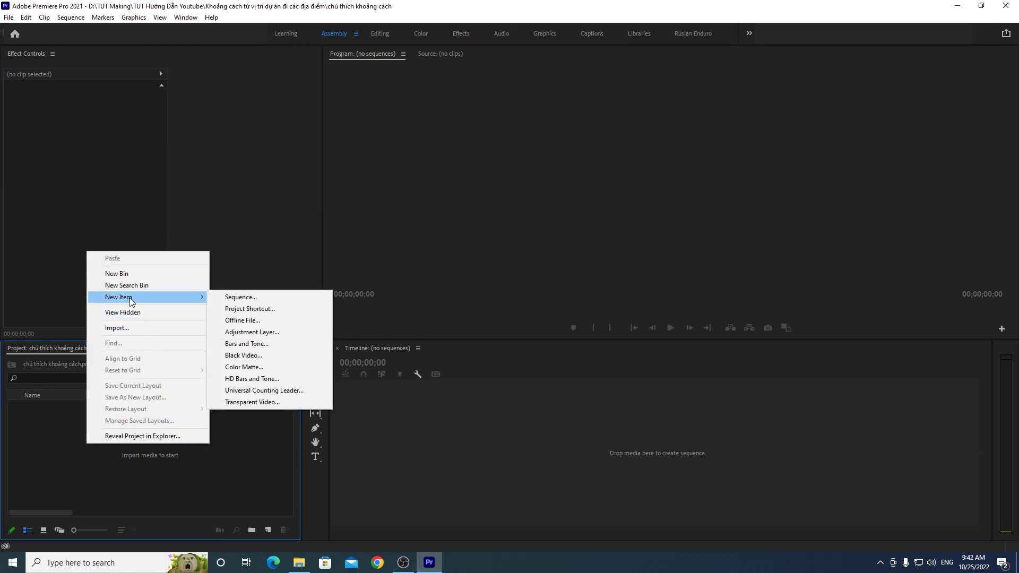
{"action": "left_click", "coordinate": [249, 299]}
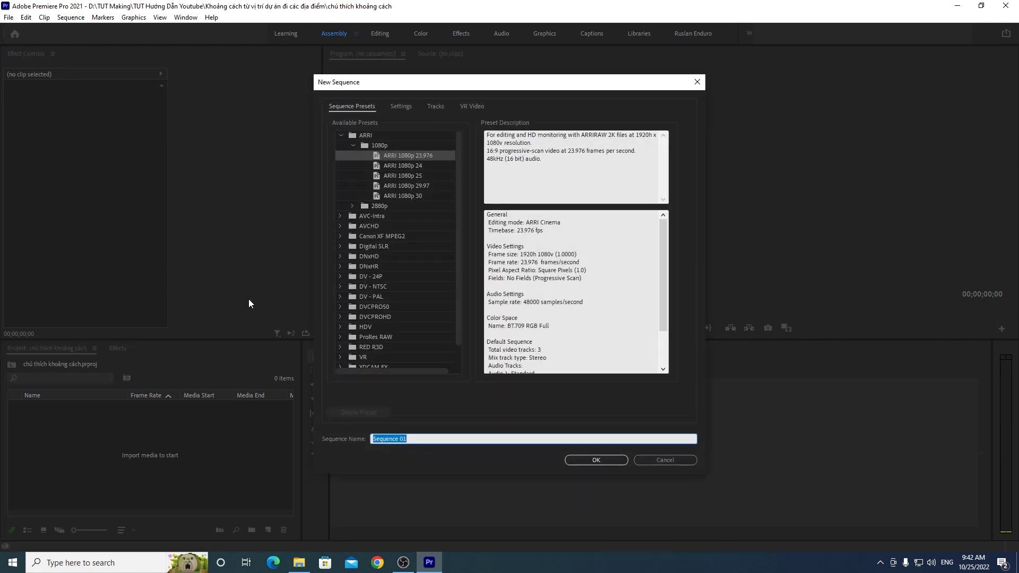
{"action": "left_click", "coordinate": [401, 106]}
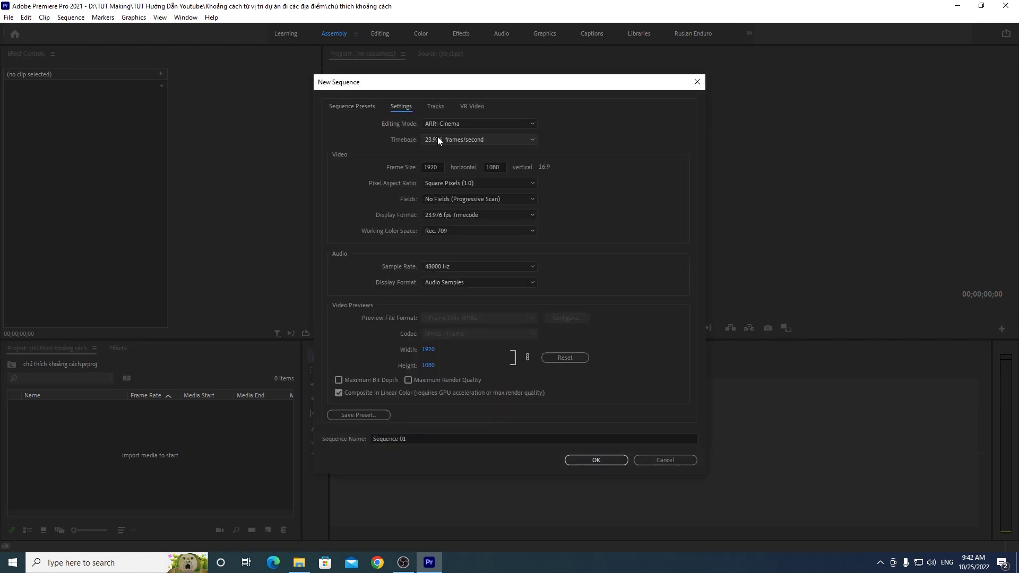
{"action": "left_click", "coordinate": [481, 127]}
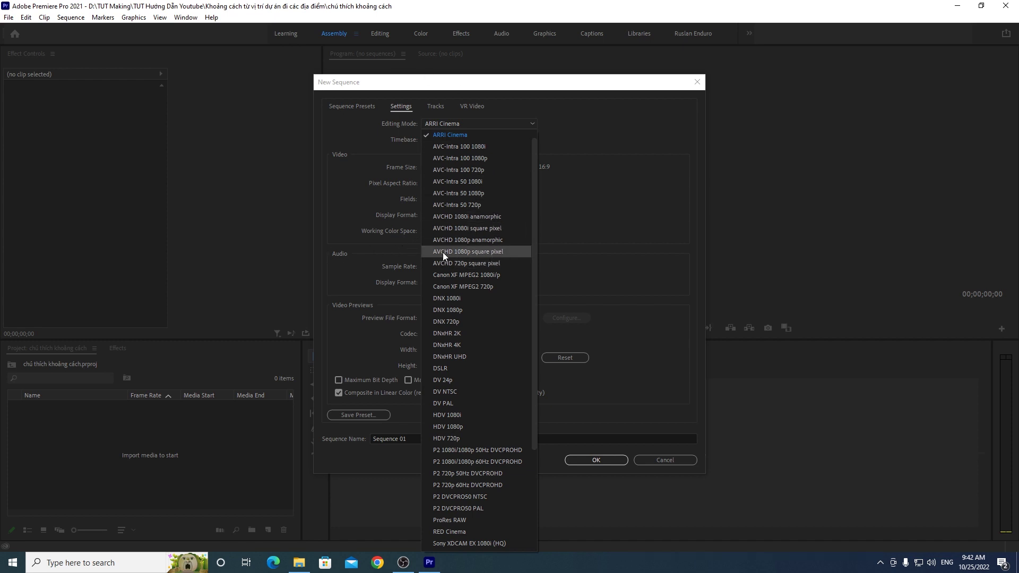
{"action": "left_click", "coordinate": [466, 253]}
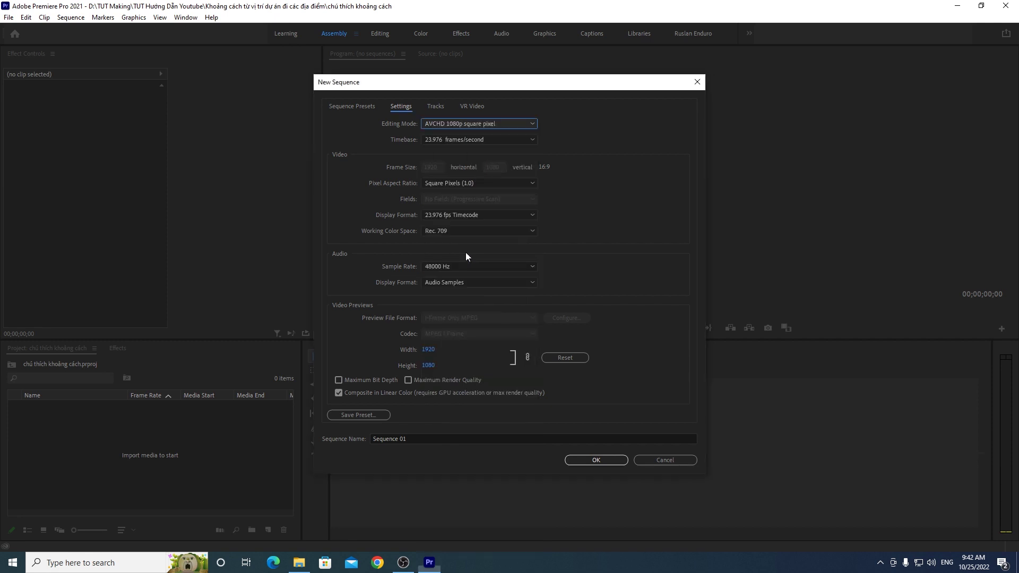
{"action": "left_click", "coordinate": [455, 137]}
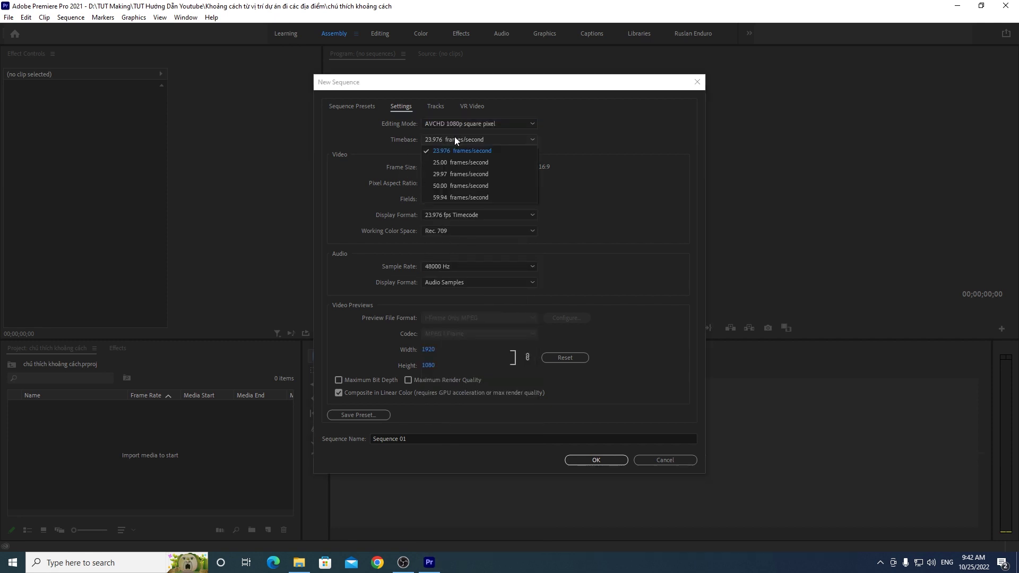
{"action": "left_click", "coordinate": [444, 176]}
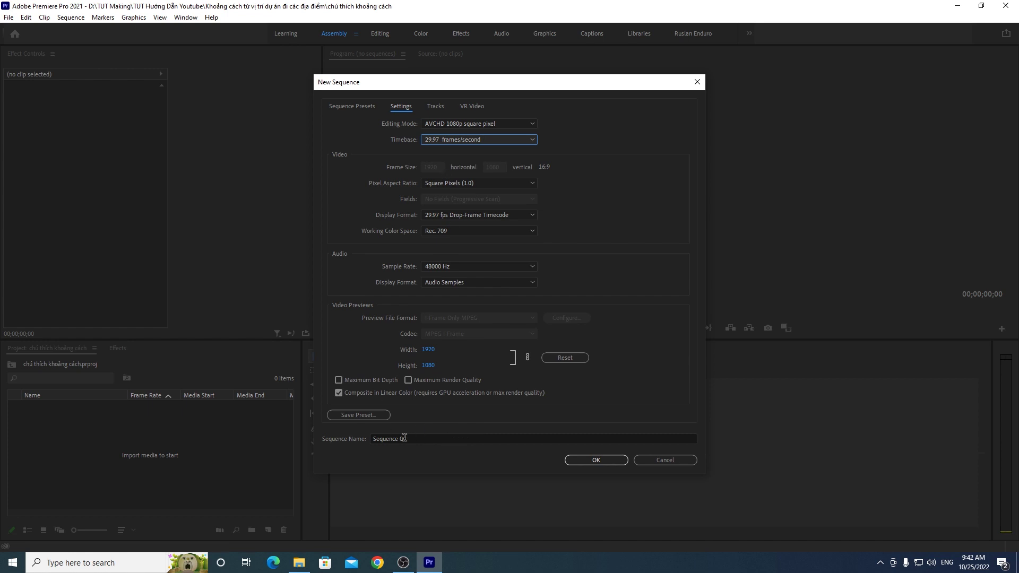
{"action": "left_click_drag", "start_coordinate": [404, 438], "coordinate": [332, 431]}
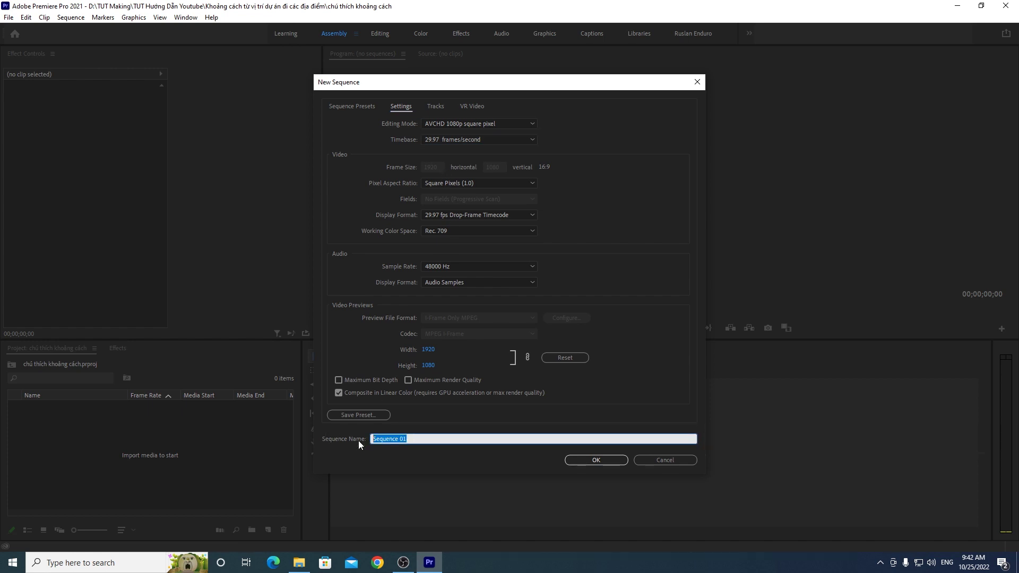
{"action": "type", "text": "chú thích dự án"}
{"action": "left_click", "coordinate": [605, 461]}
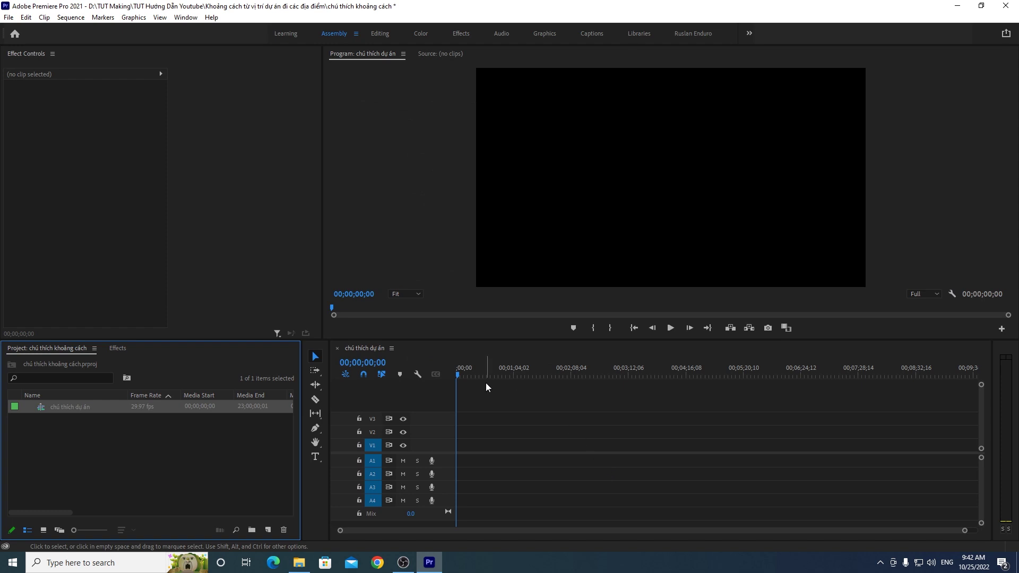
Step: Bring up File Explorer and browse to the DATA (D:) drive
{"action": "mouse_move", "coordinate": [460, 376]}
{"action": "left_mouse_down"}
{"action": "mouse_move", "coordinate": [833, 376]}
{"action": "mouse_move", "coordinate": [457, 376]}
{"action": "left_mouse_up"}
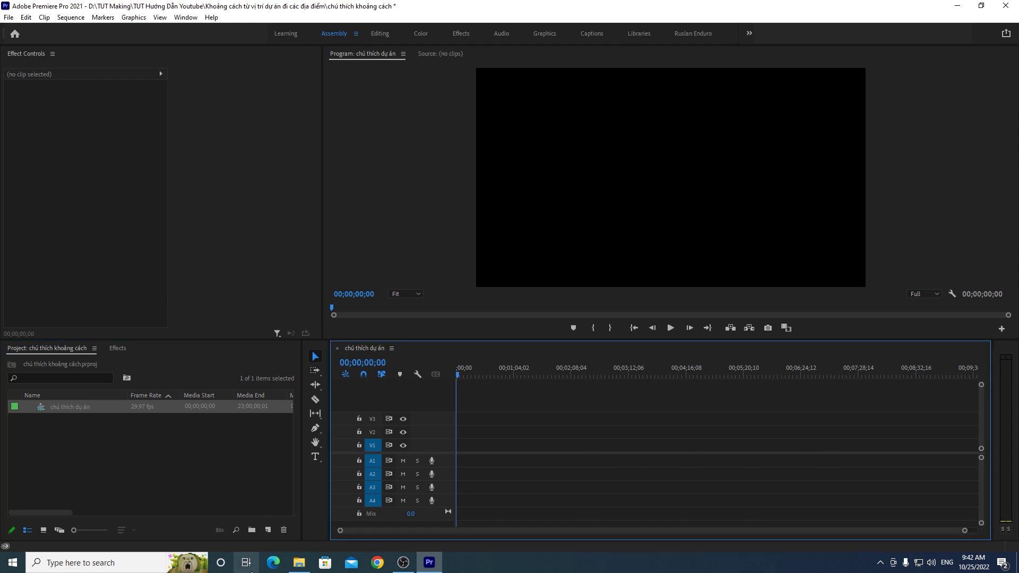
{"action": "left_click", "coordinate": [304, 569]}
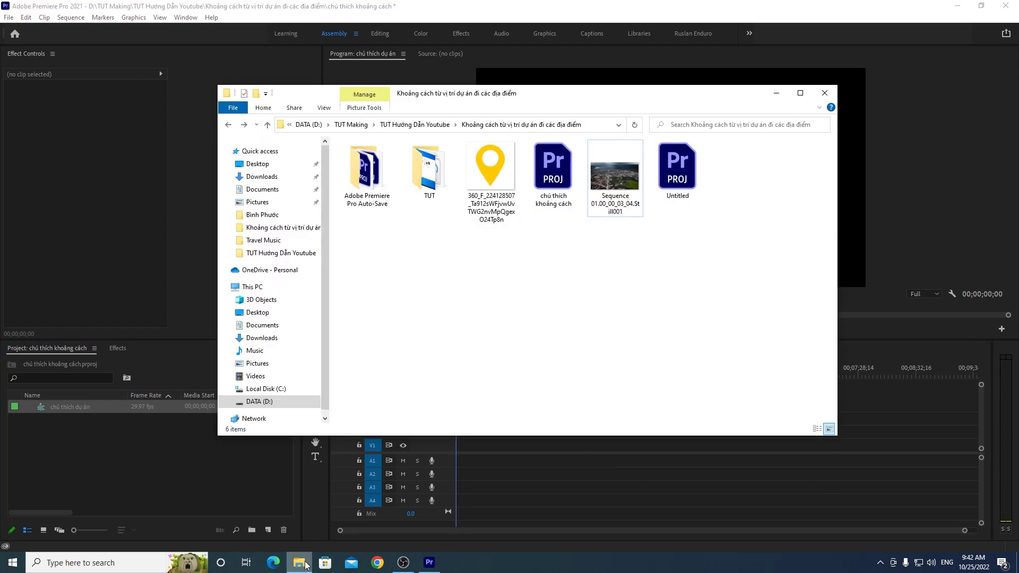
{"action": "left_click", "coordinate": [262, 215]}
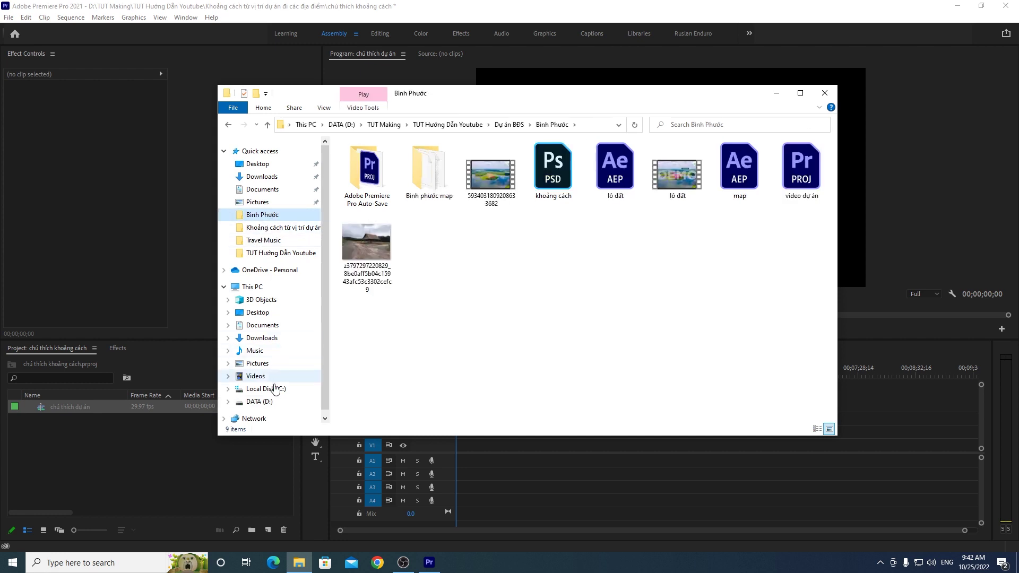
{"action": "left_click", "coordinate": [259, 401]}
{"action": "double_click", "coordinate": [374, 215]}
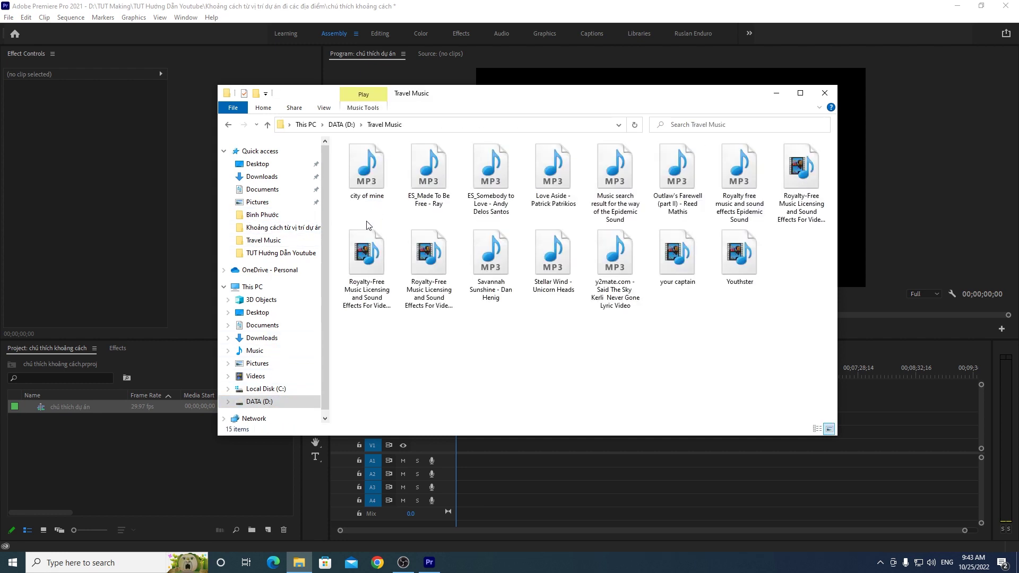
{"action": "left_click", "coordinate": [227, 123]}
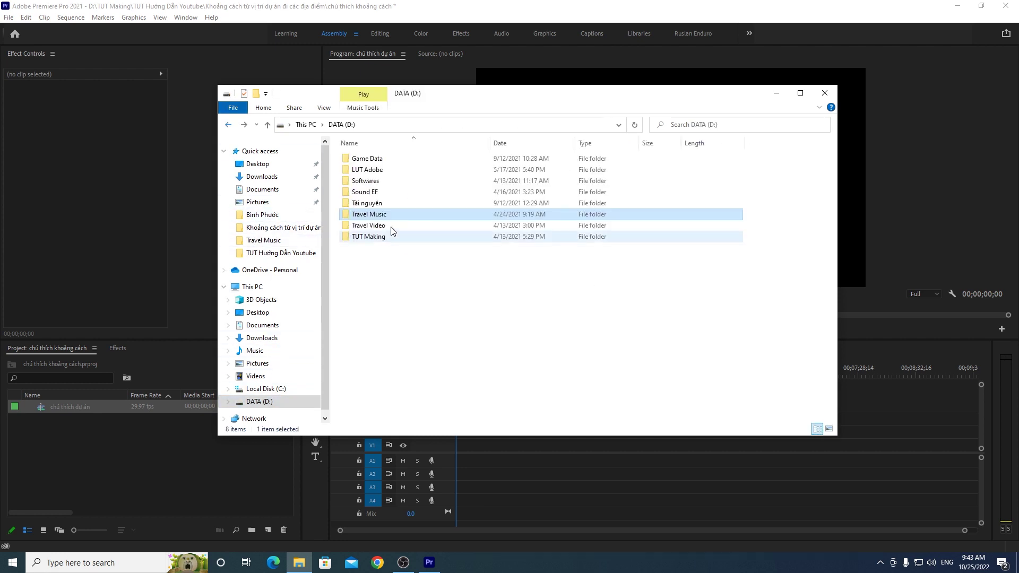
Step: Open TUT Making > Khóa học BĐS > Footage and select the clip DJI_0938
{"action": "double_click", "coordinate": [364, 238]}
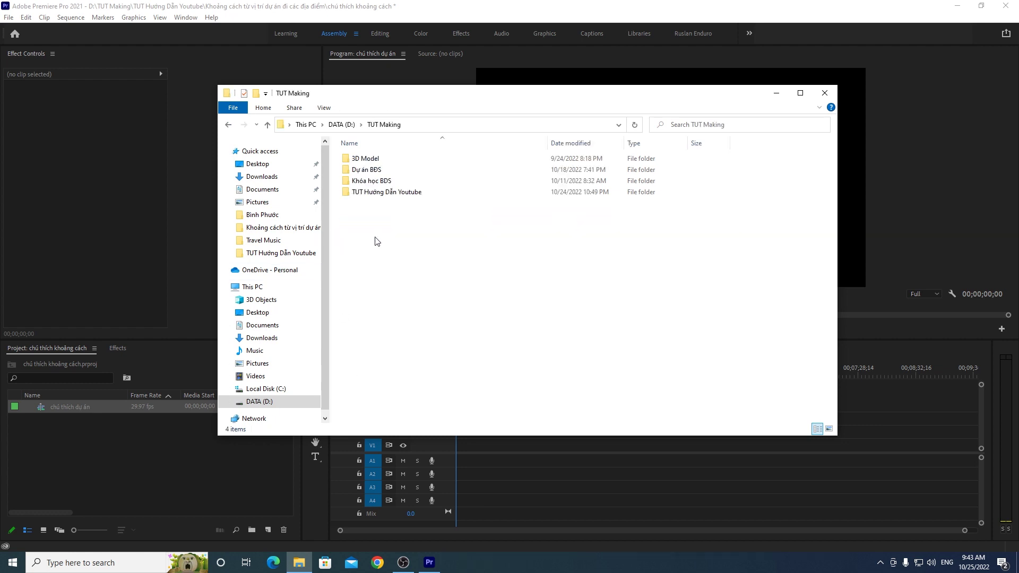
{"action": "left_click", "coordinate": [375, 184]}
{"action": "double_click", "coordinate": [375, 184]}
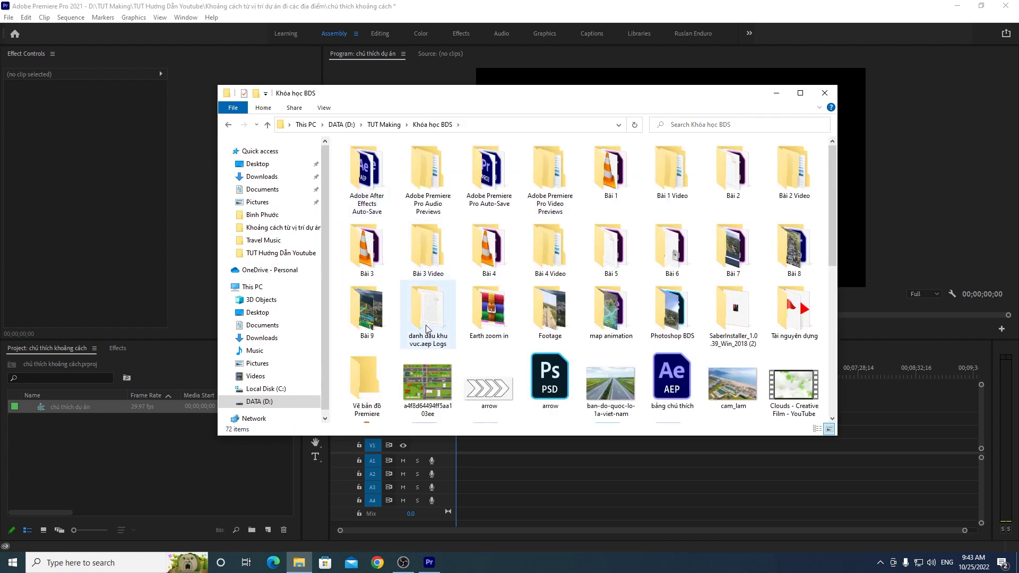
{"action": "left_click", "coordinate": [561, 320]}
{"action": "double_click", "coordinate": [562, 321]}
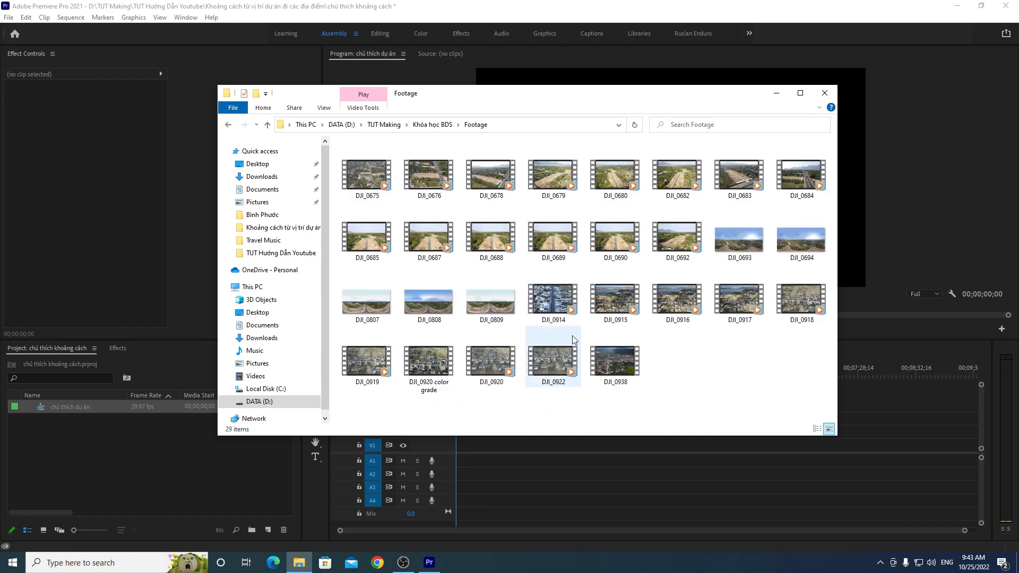
{"action": "left_click", "coordinate": [612, 370]}
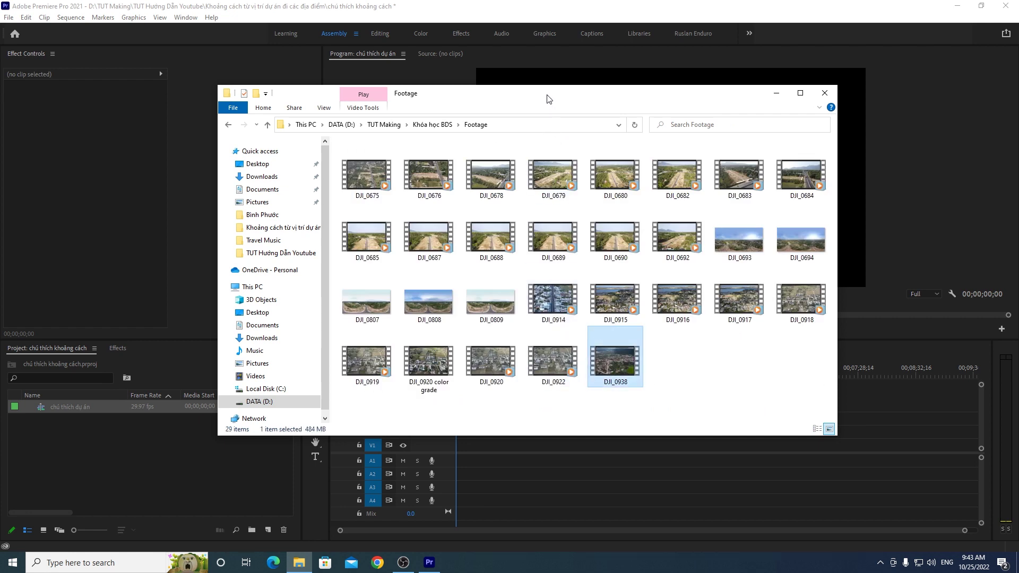
{"action": "left_click_drag", "start_coordinate": [549, 98], "coordinate": [519, 28]}
{"action": "left_click_drag", "start_coordinate": [582, 296], "coordinate": [586, 322]}
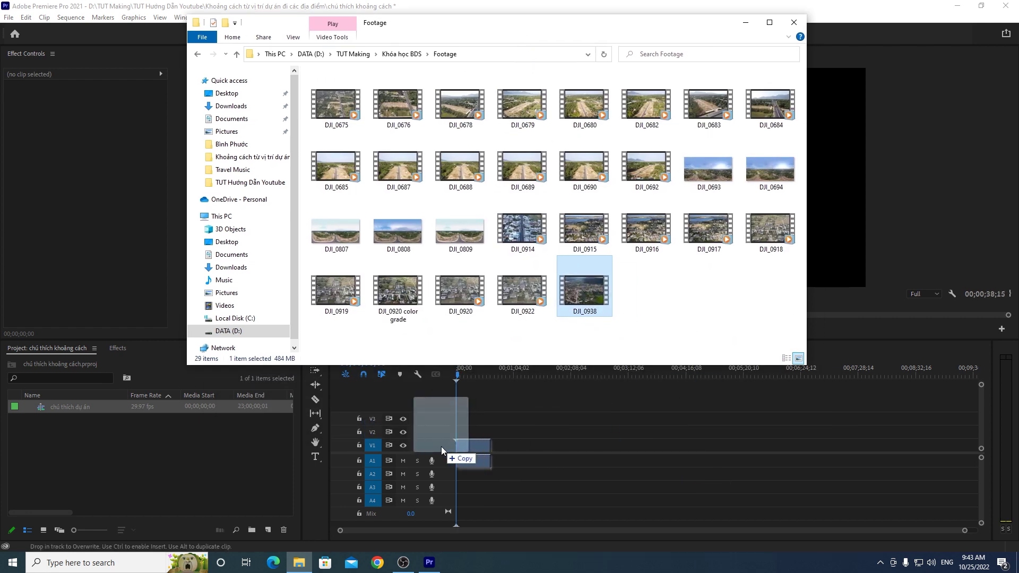
{"action": "double_click", "coordinate": [580, 297]}
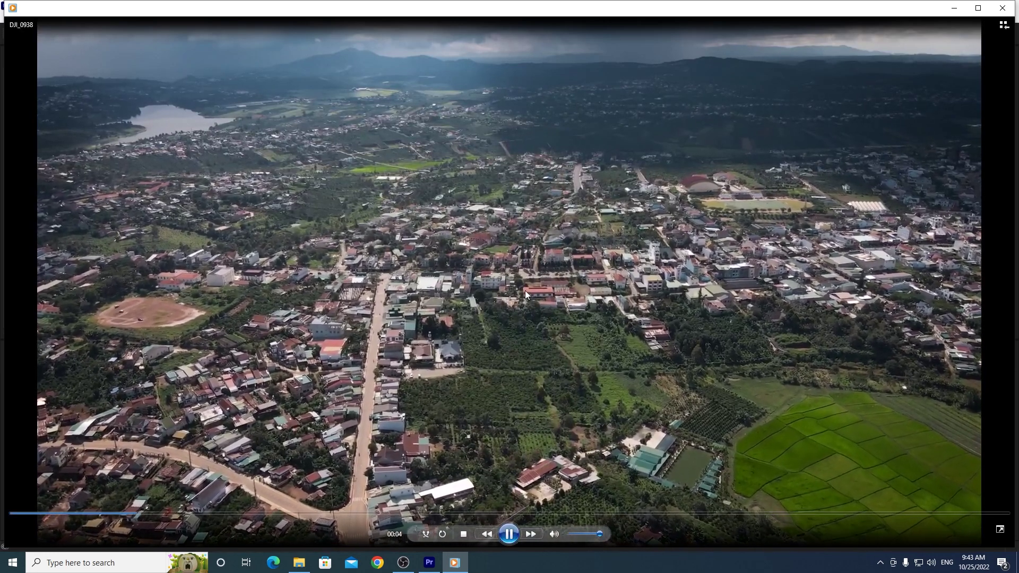
{"action": "left_click", "coordinate": [568, 513]}
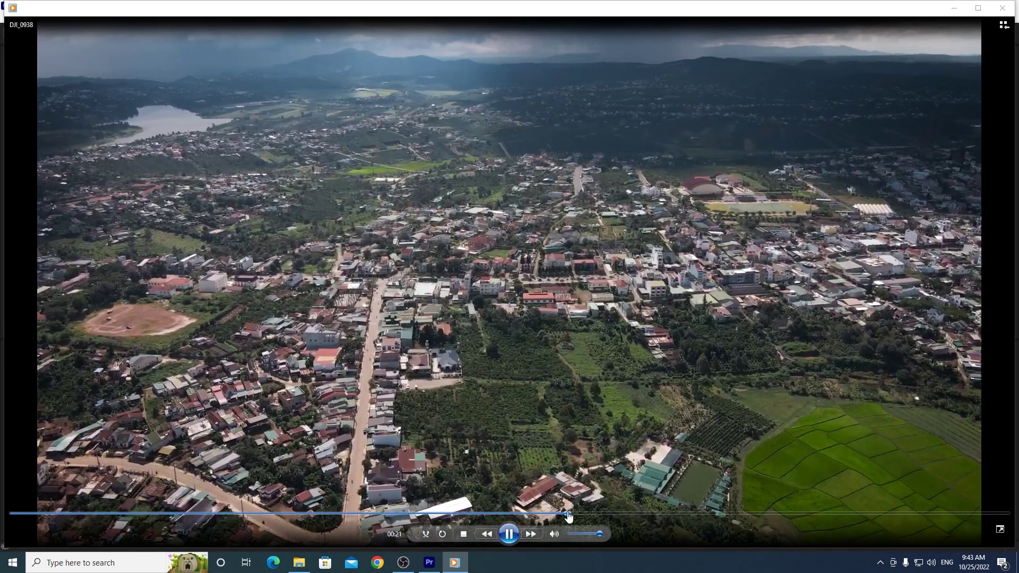
{"action": "key", "text": "alt+F4"}
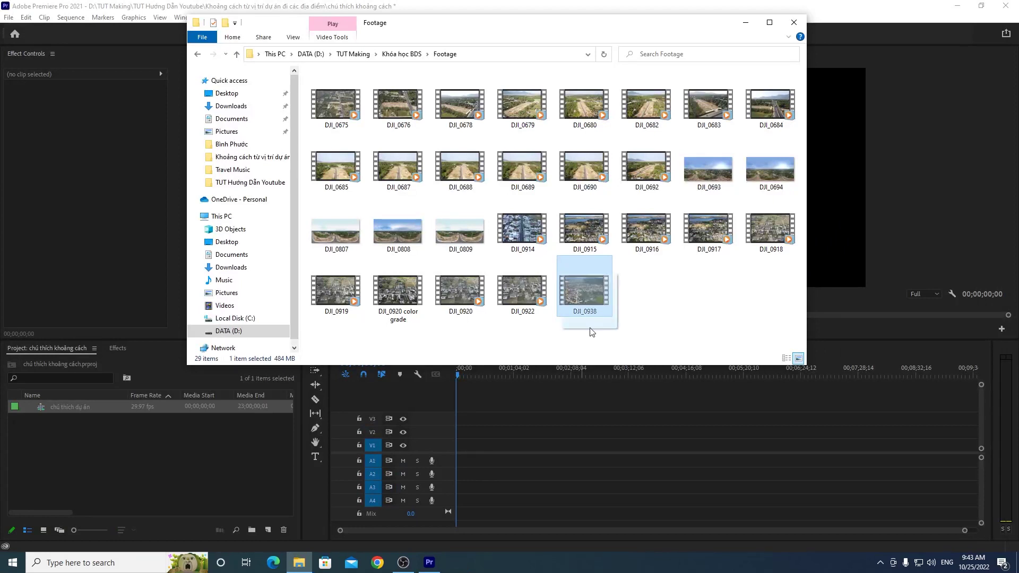
Step: Drag DJI_0938 onto the timeline, keeping the existing sequence settings
{"action": "left_click_drag", "start_coordinate": [592, 332], "coordinate": [481, 458]}
{"action": "left_click_drag", "start_coordinate": [571, 297], "coordinate": [478, 445]}
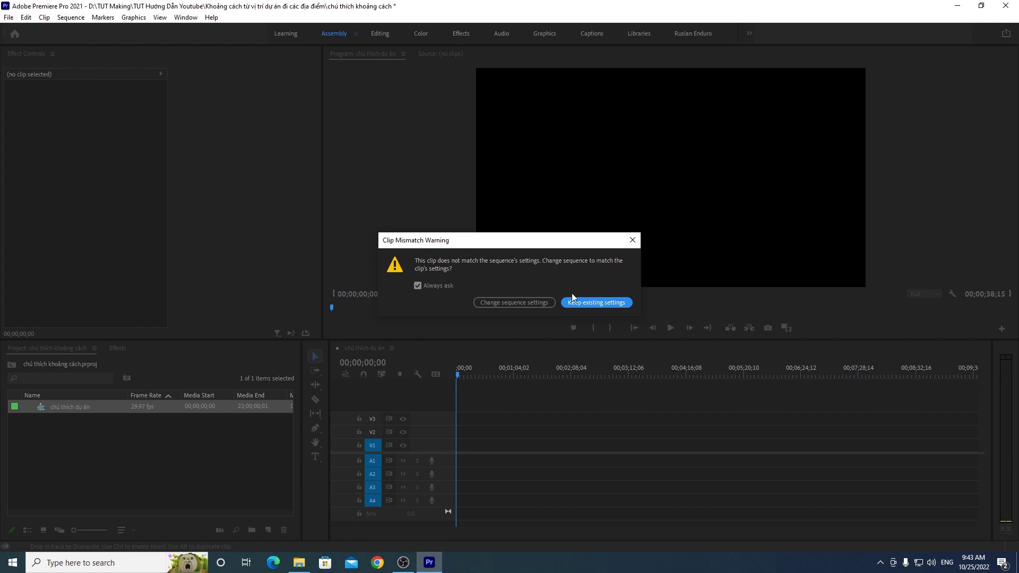
{"action": "left_click", "coordinate": [573, 300]}
{"action": "left_click_drag", "start_coordinate": [943, 531], "coordinate": [542, 531]}
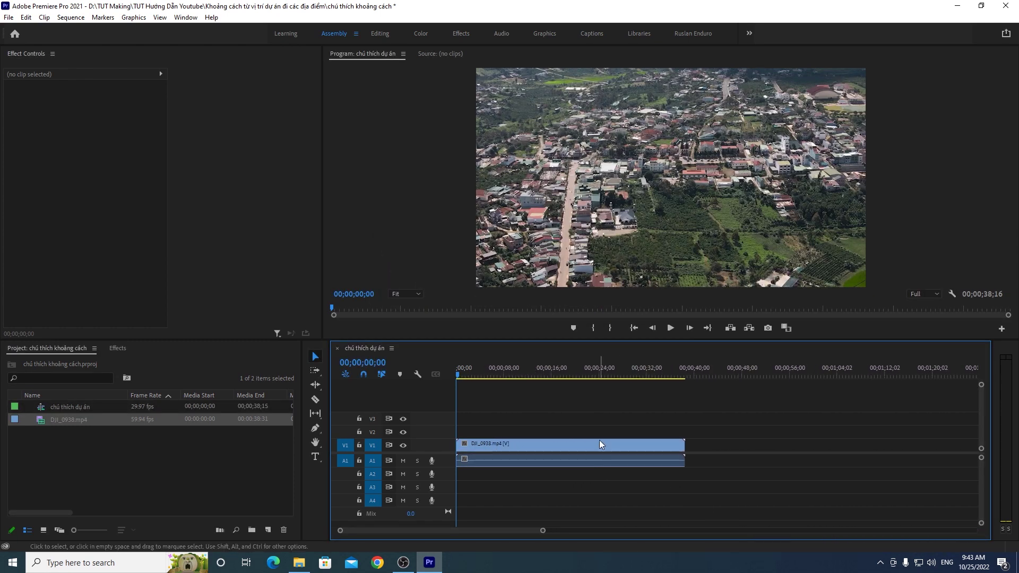
Step: Unlink the DJI_0938 clip and delete its audio from A1
{"action": "left_click", "coordinate": [599, 440]}
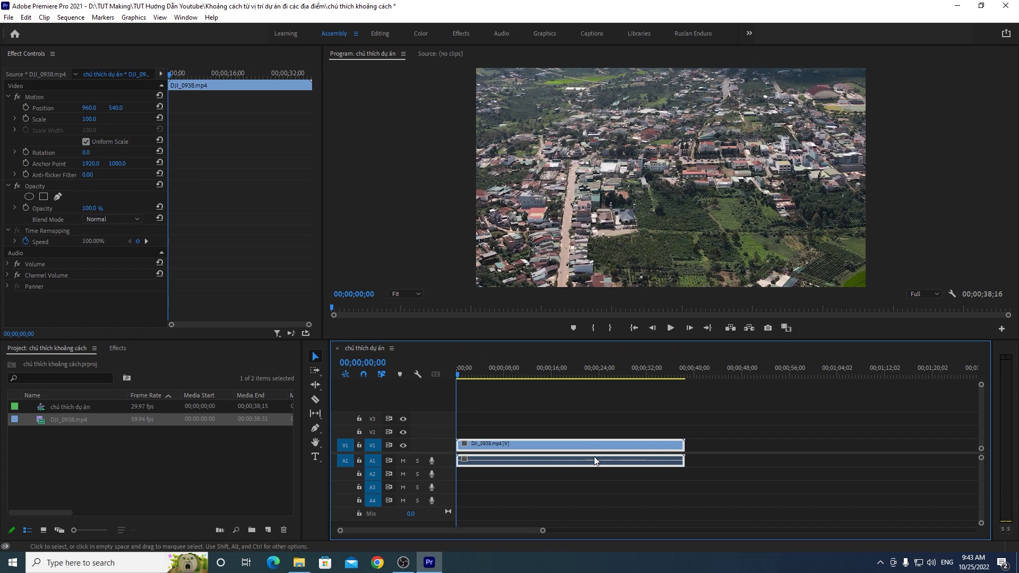
{"action": "right_click", "coordinate": [578, 445]}
{"action": "left_click", "coordinate": [597, 194]}
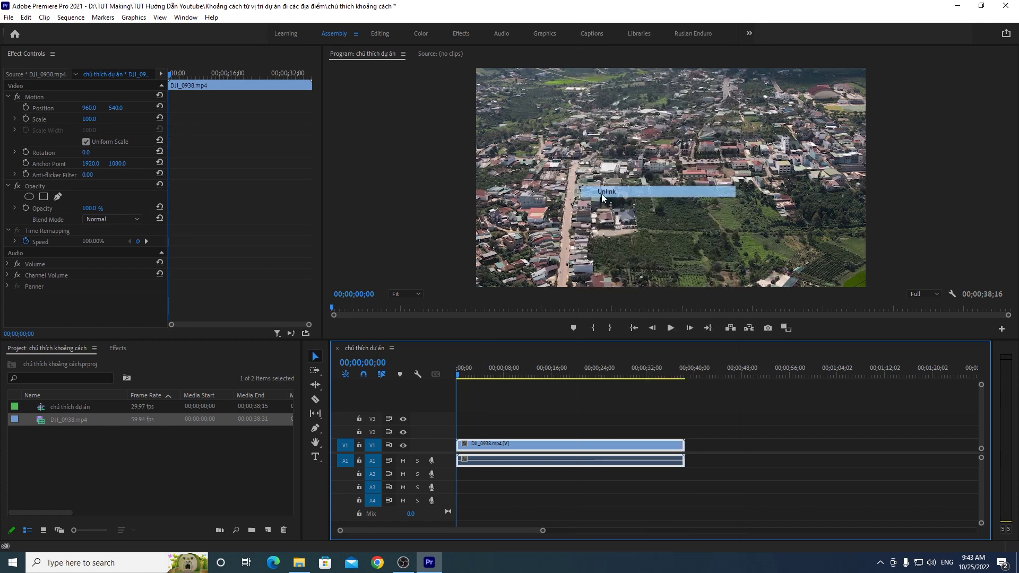
{"action": "left_click", "coordinate": [504, 461]}
{"action": "key", "text": "Delete"}
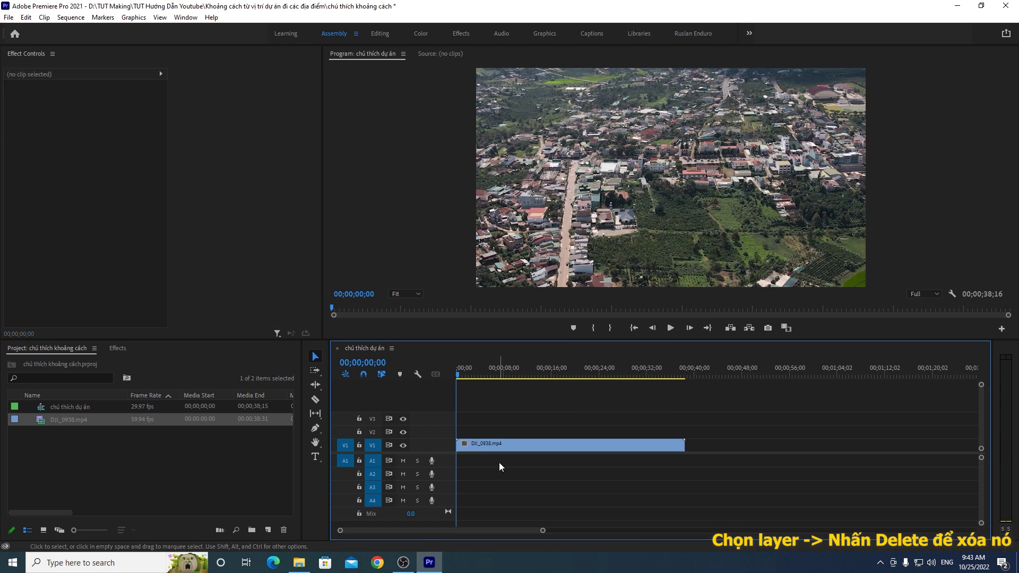
Step: Scrub through the video-only clip and show the Effect Controls panel
{"action": "left_click", "coordinate": [530, 442]}
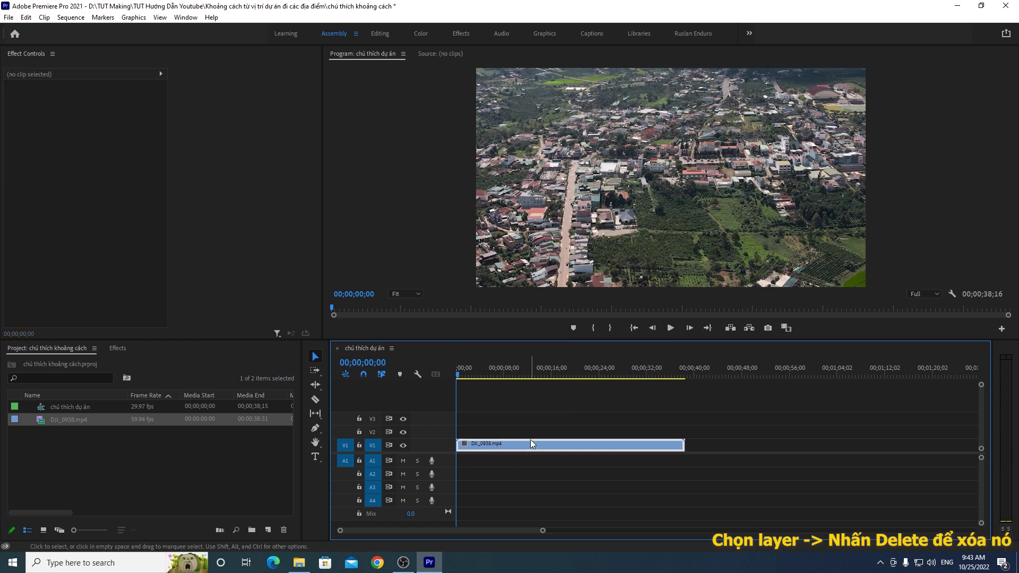
{"action": "mouse_move", "coordinate": [457, 374]}
{"action": "left_mouse_down"}
{"action": "mouse_move", "coordinate": [581, 370]}
{"action": "mouse_move", "coordinate": [523, 367]}
{"action": "left_mouse_up"}
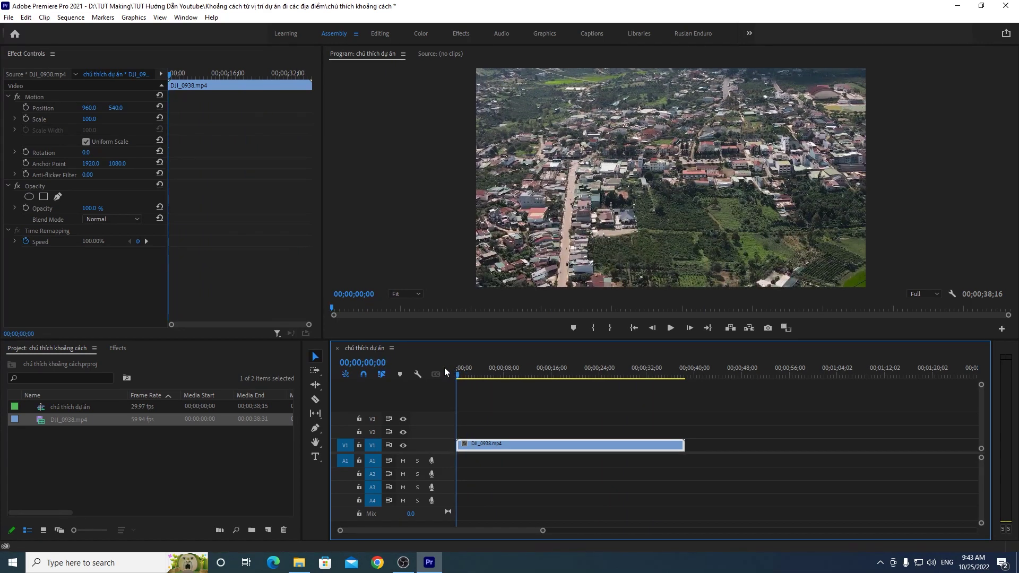
{"action": "left_click_drag", "start_coordinate": [524, 367], "coordinate": [457, 369]}
{"action": "left_click", "coordinate": [189, 20]}
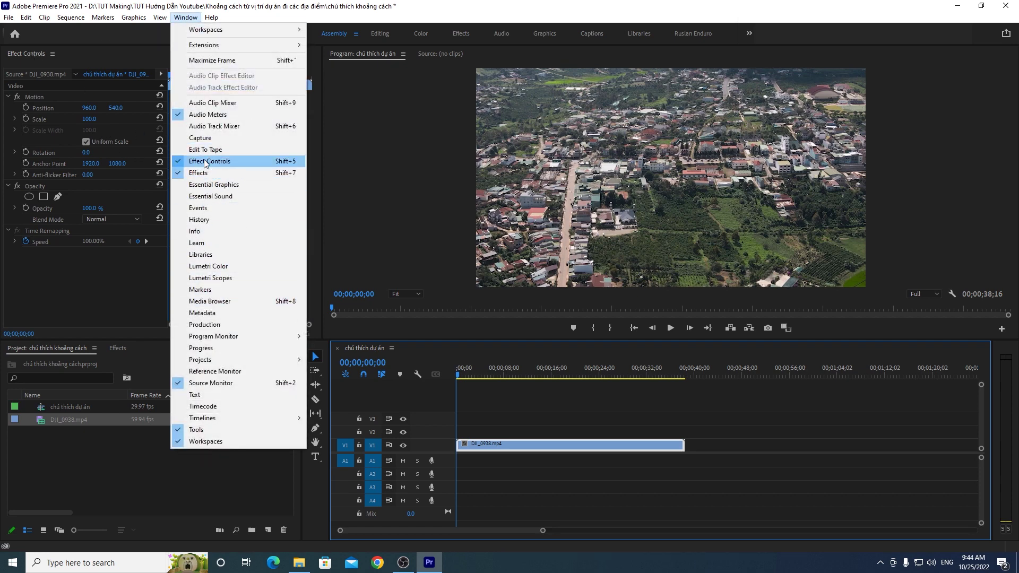
{"action": "left_click", "coordinate": [220, 161]}
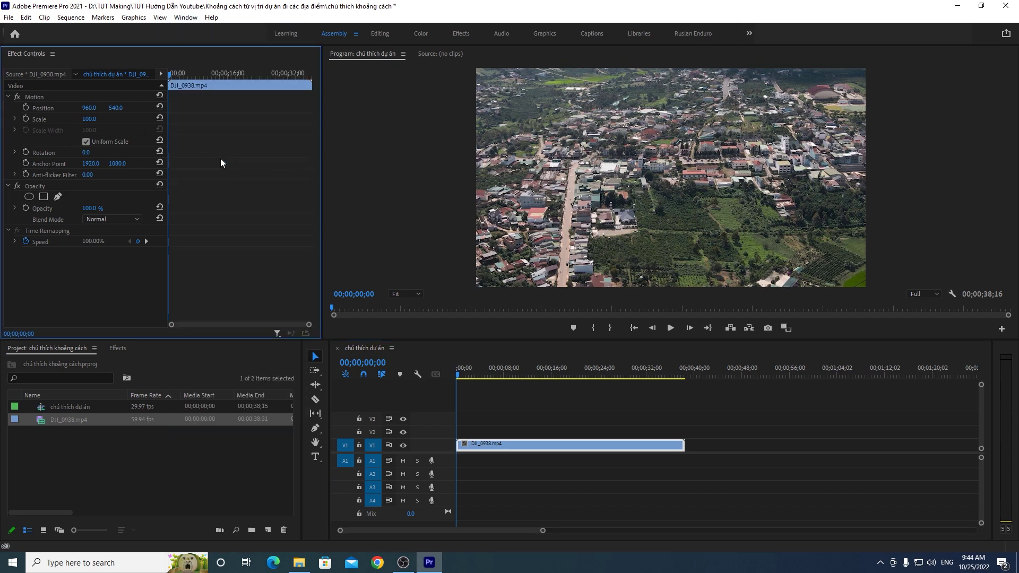
Step: Set DJI_0938's Scale to 50 and scrub the footage to check the framing
{"action": "left_click", "coordinate": [98, 120]}
{"action": "type", "text": "50"}
{"action": "key", "text": "Return"}
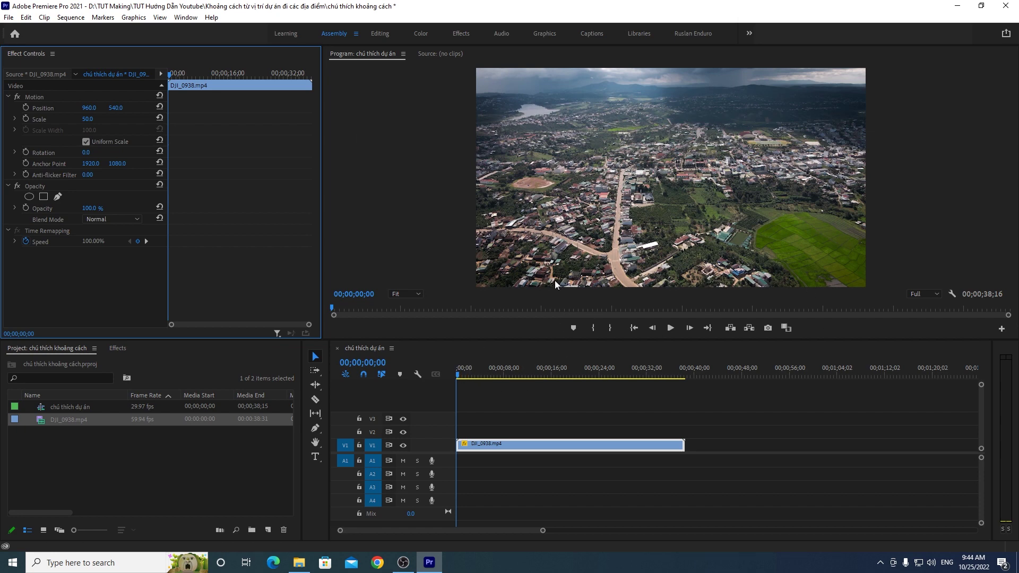
{"action": "mouse_move", "coordinate": [459, 374]}
{"action": "left_mouse_down"}
{"action": "mouse_move", "coordinate": [507, 364]}
{"action": "mouse_move", "coordinate": [441, 362]}
{"action": "mouse_move", "coordinate": [497, 367]}
{"action": "left_mouse_up"}
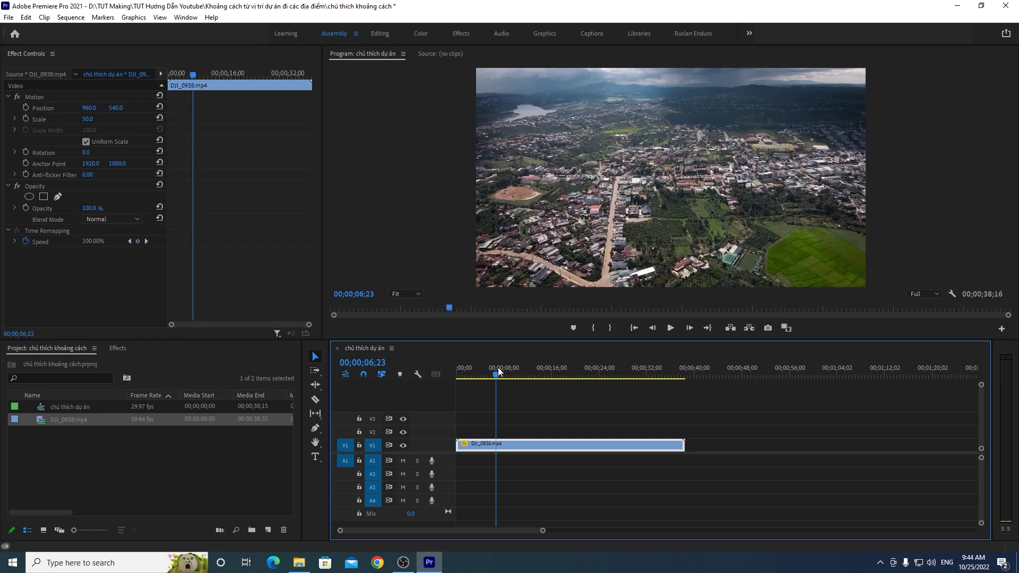
{"action": "left_click_drag", "start_coordinate": [498, 368], "coordinate": [425, 370]}
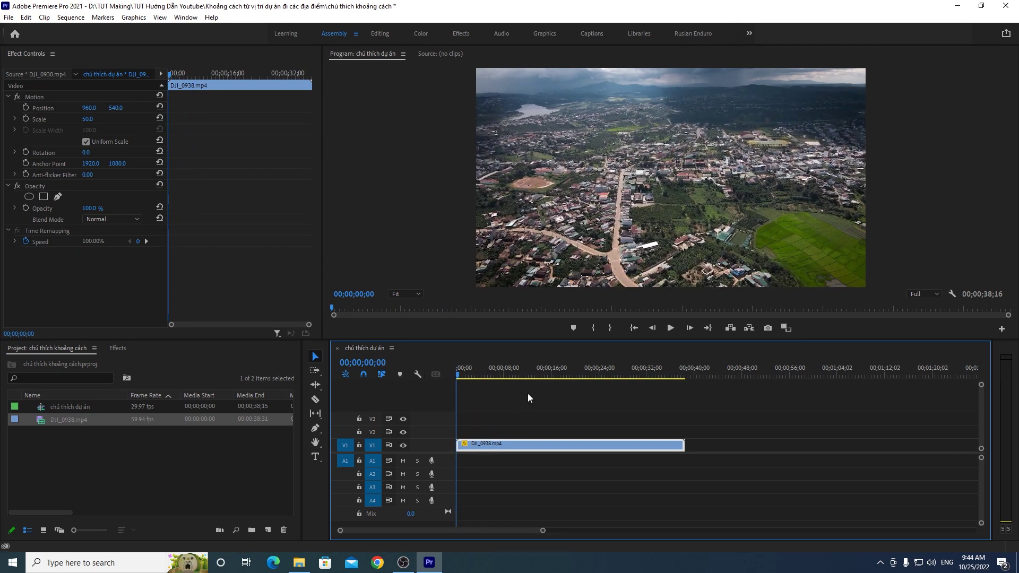
{"action": "right_click", "coordinate": [505, 444]}
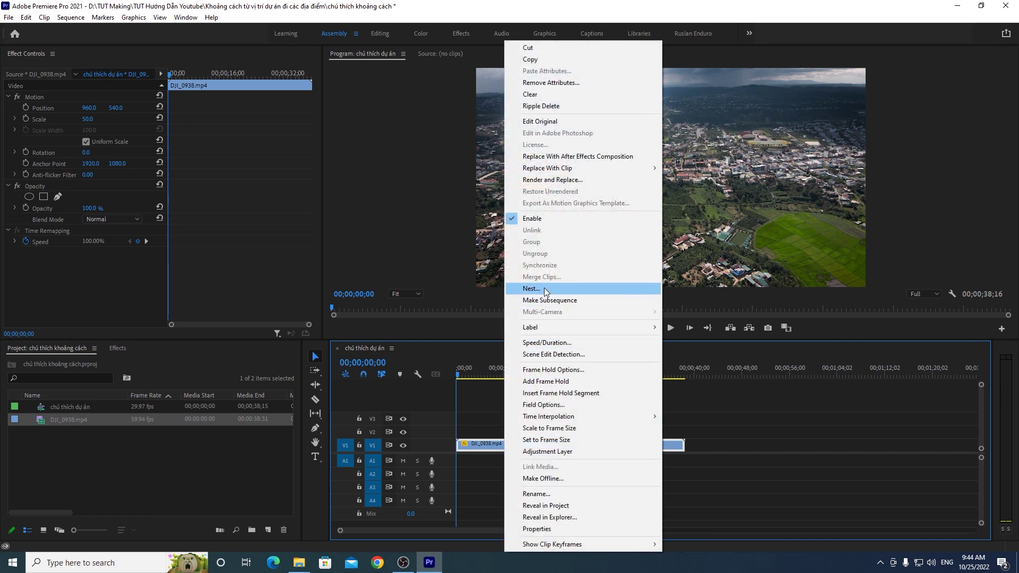
Step: Nest the clip as Nested Sequence 01 and scrub to find the frame to freeze
{"action": "left_click", "coordinate": [543, 287]}
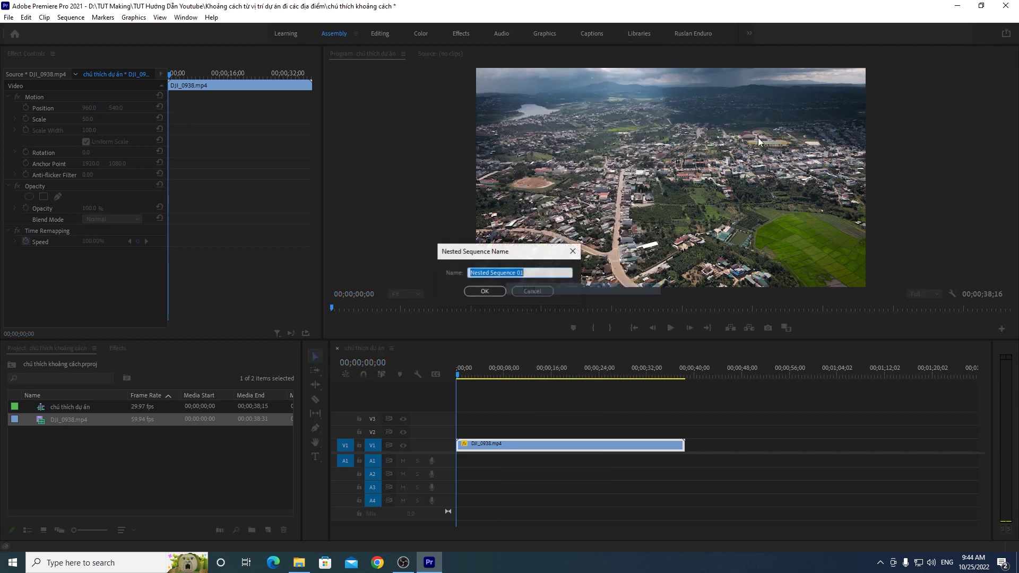
{"action": "left_click", "coordinate": [486, 291]}
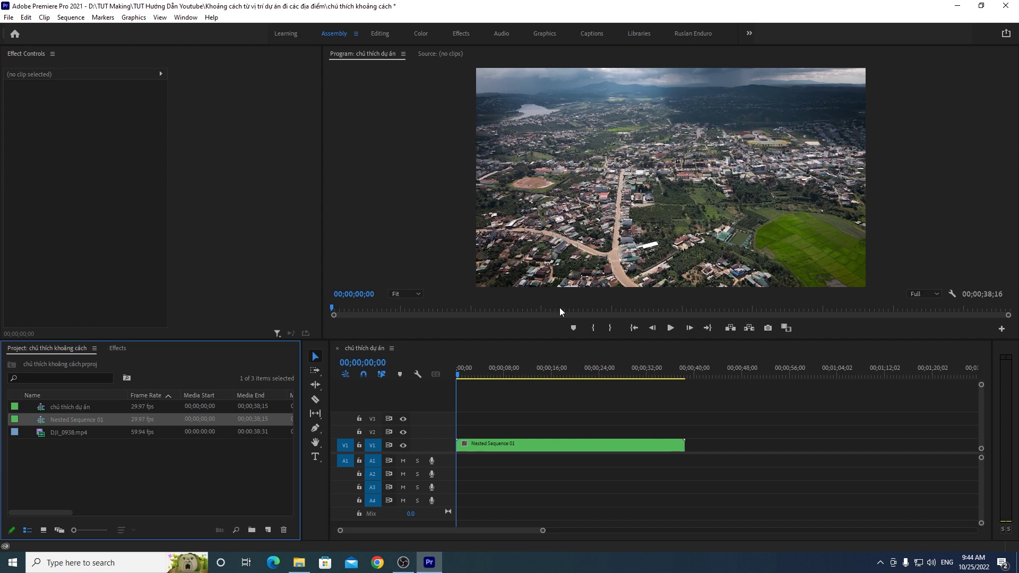
{"action": "left_click", "coordinate": [508, 448]}
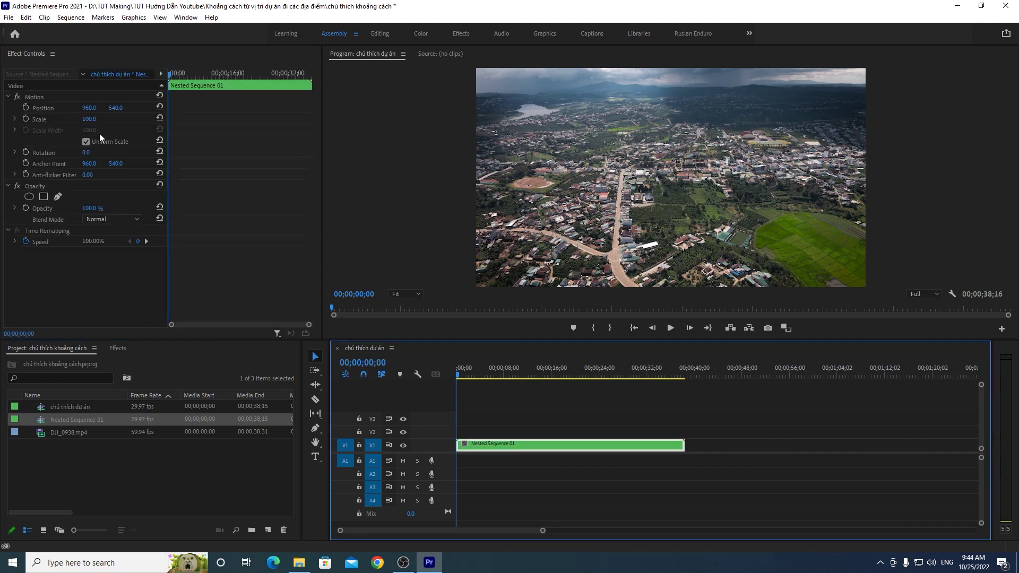
{"action": "mouse_move", "coordinate": [458, 374]}
{"action": "left_mouse_down"}
{"action": "mouse_move", "coordinate": [474, 374]}
{"action": "mouse_move", "coordinate": [405, 378]}
{"action": "left_mouse_up"}
{"action": "left_click_drag", "start_coordinate": [460, 370], "coordinate": [531, 368]}
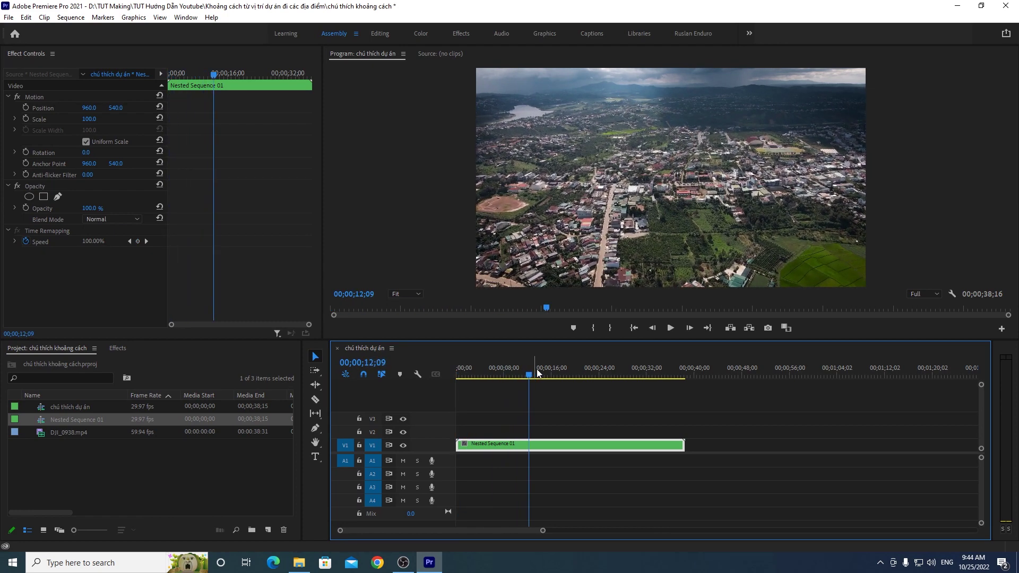
{"action": "mouse_move", "coordinate": [531, 380]}
{"action": "left_mouse_down"}
{"action": "mouse_move", "coordinate": [633, 383]}
{"action": "mouse_move", "coordinate": [477, 391]}
{"action": "left_mouse_up"}
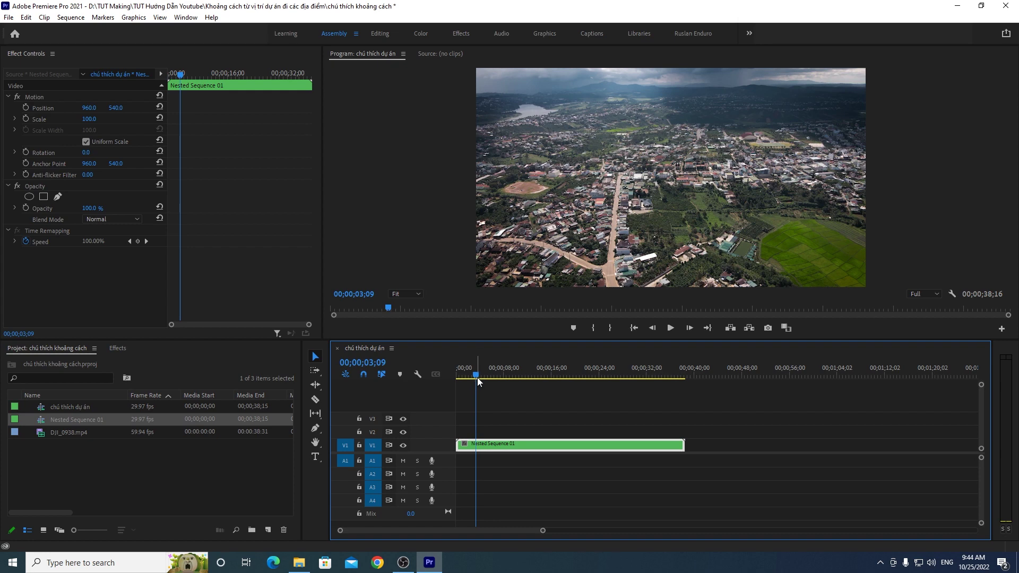
{"action": "left_click_drag", "start_coordinate": [477, 377], "coordinate": [528, 366]}
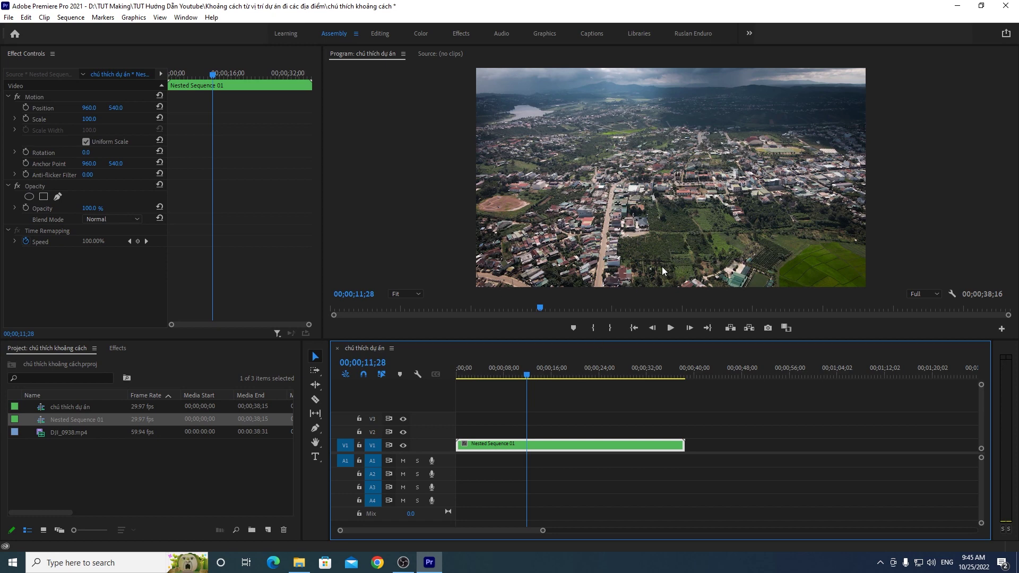
{"action": "mouse_move", "coordinate": [537, 376]}
{"action": "left_mouse_down"}
{"action": "mouse_move", "coordinate": [518, 377]}
{"action": "mouse_move", "coordinate": [537, 373]}
{"action": "left_mouse_up"}
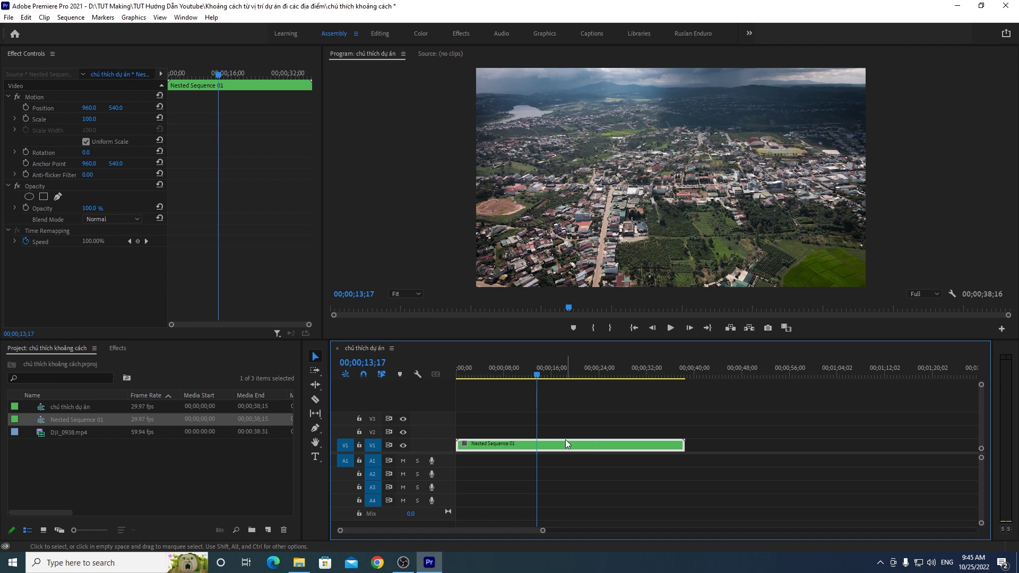
{"action": "left_click_drag", "start_coordinate": [537, 376], "coordinate": [539, 372]}
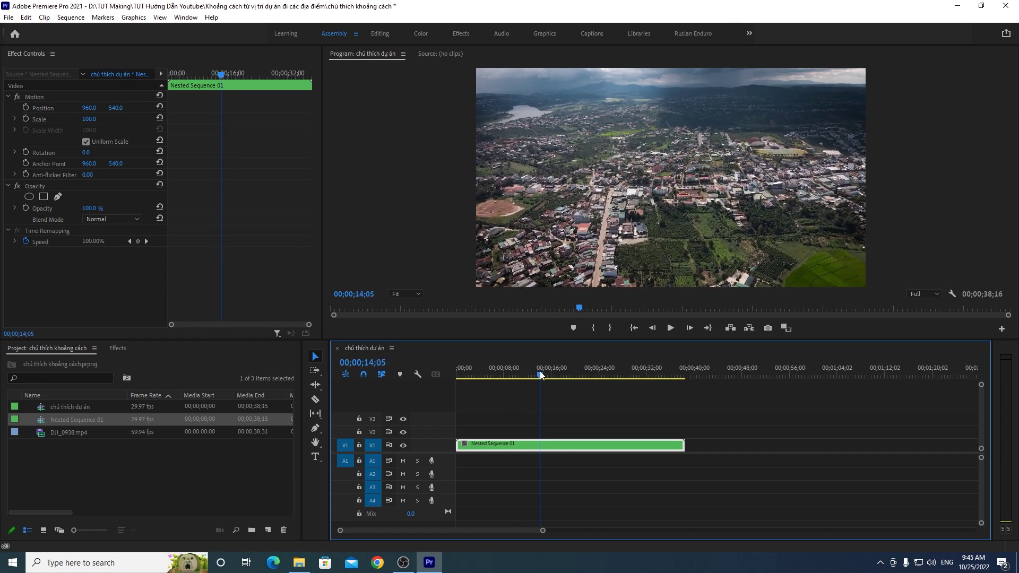
Step: Insert a frame hold at 14;05 on the nested clip and delete the part after it
{"action": "right_click", "coordinate": [555, 447]}
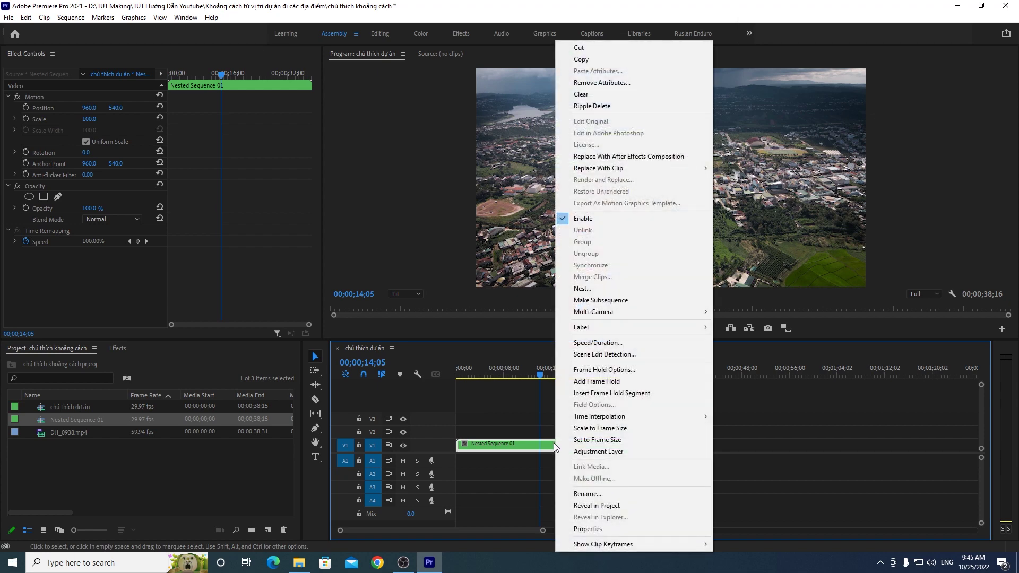
{"action": "left_click", "coordinate": [606, 394]}
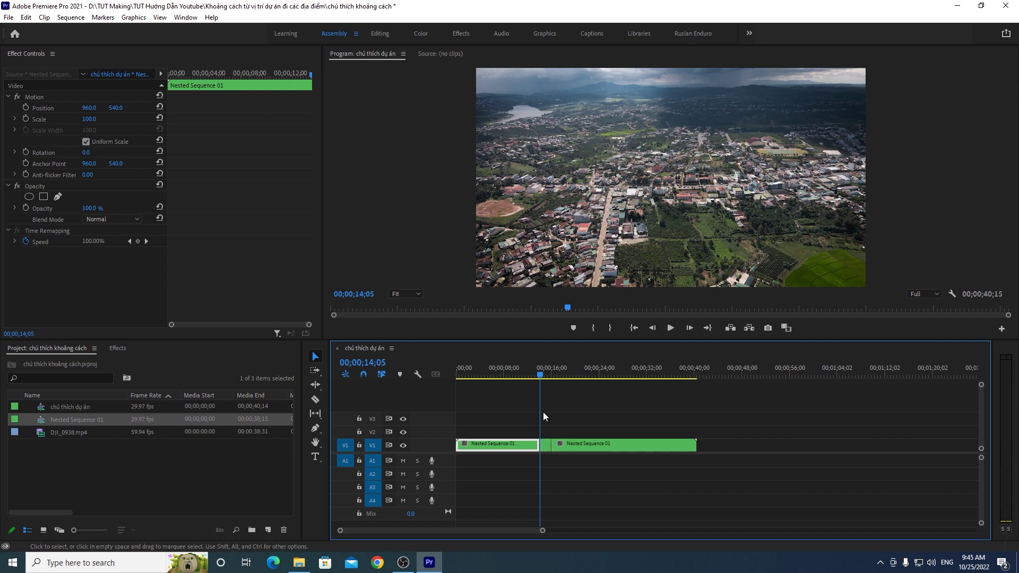
{"action": "left_click", "coordinate": [545, 445]}
{"action": "left_click_drag", "start_coordinate": [528, 378], "coordinate": [546, 379]}
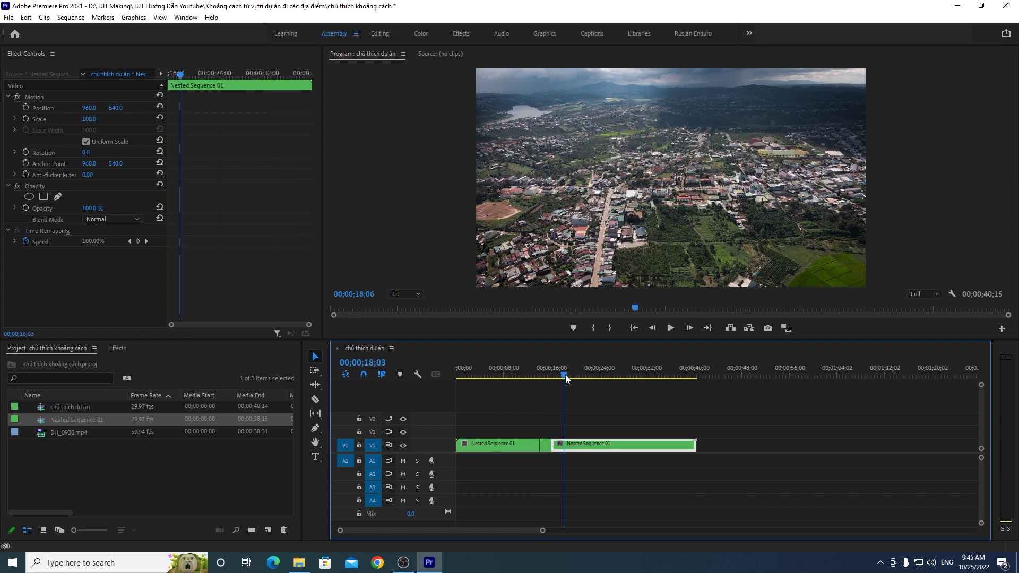
{"action": "left_click", "coordinate": [600, 444]}
{"action": "mouse_move", "coordinate": [548, 375]}
{"action": "left_mouse_down"}
{"action": "mouse_move", "coordinate": [596, 390]}
{"action": "mouse_move", "coordinate": [549, 405]}
{"action": "left_mouse_up"}
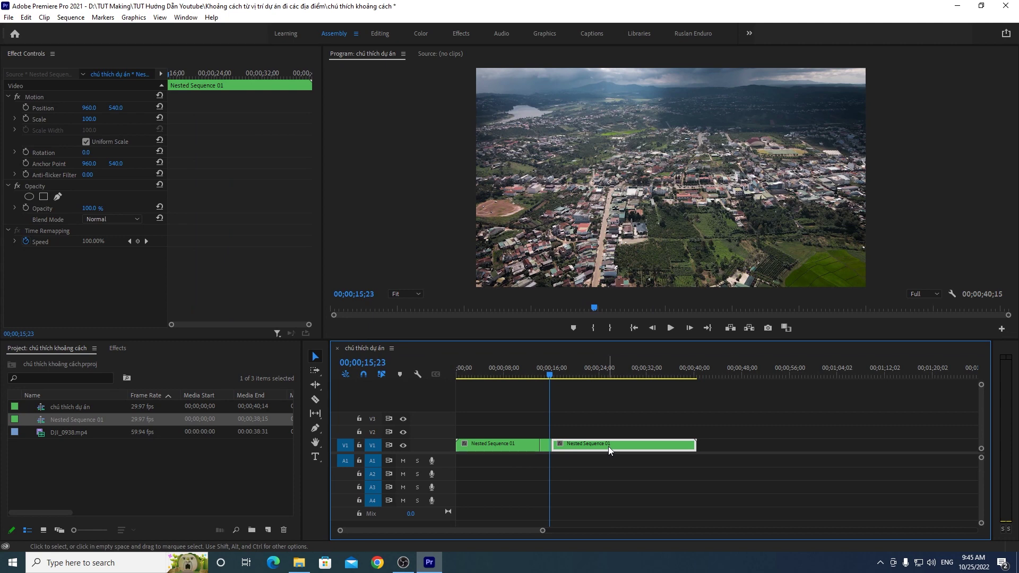
{"action": "key", "text": "Delete"}
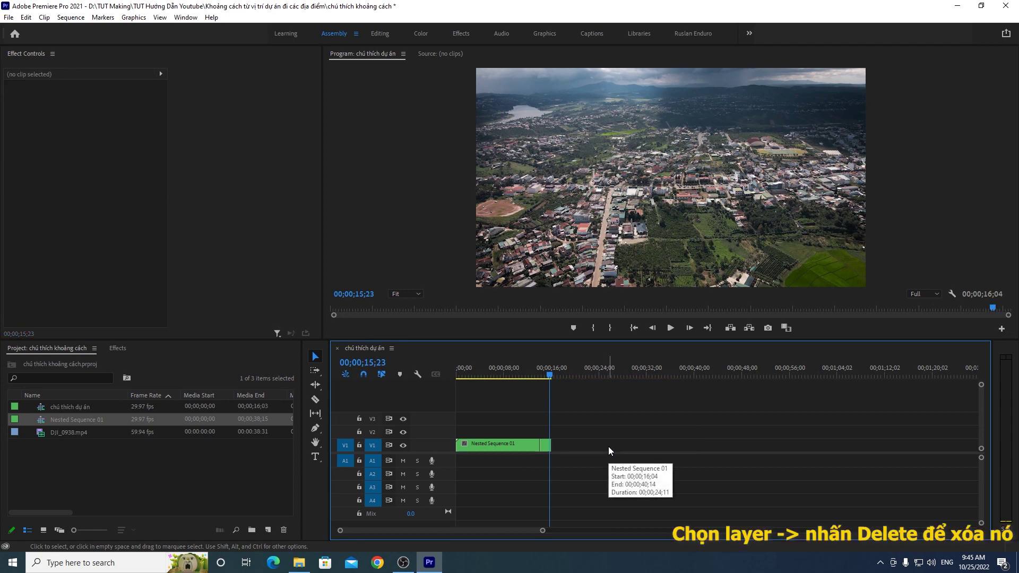
{"action": "left_click_drag", "start_coordinate": [552, 374], "coordinate": [547, 379]}
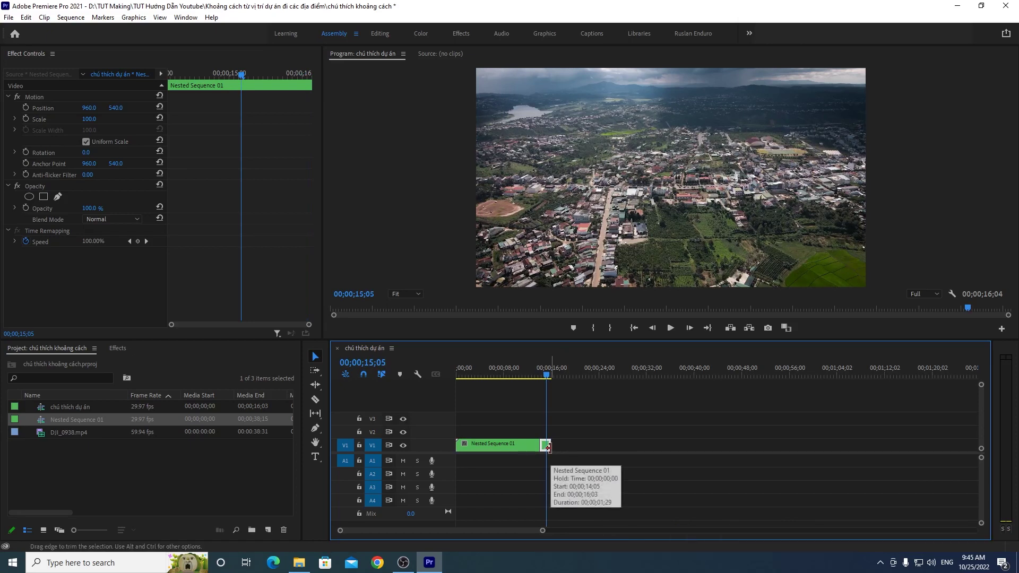
Step: Stretch the held Nested Sequence 01 clip so the sequence runs 00;00;40;21, then play it
{"action": "mouse_move", "coordinate": [543, 530]}
{"action": "left_mouse_down"}
{"action": "mouse_move", "coordinate": [523, 537]}
{"action": "mouse_move", "coordinate": [541, 537]}
{"action": "left_mouse_up"}
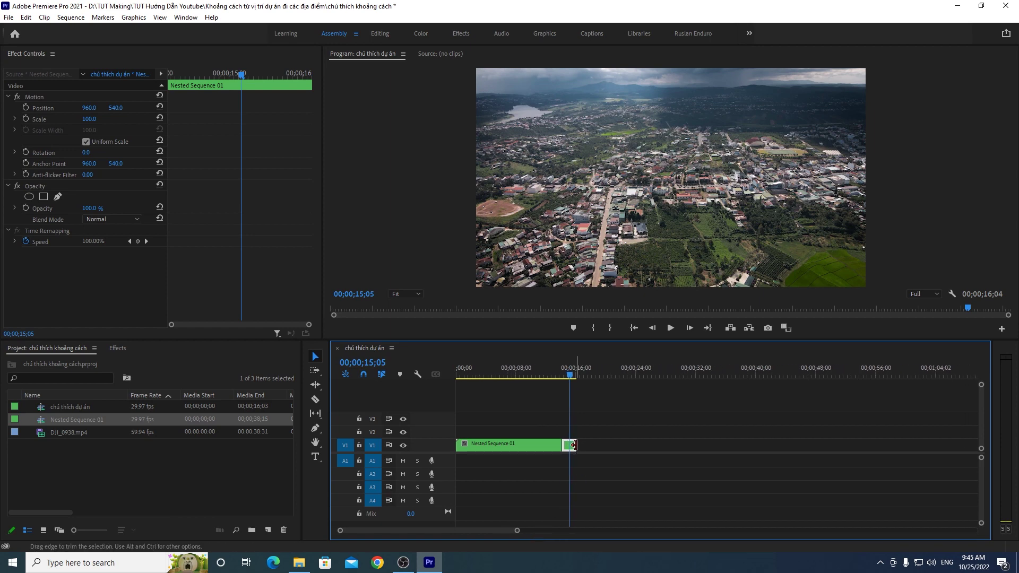
{"action": "mouse_move", "coordinate": [573, 445]}
{"action": "left_mouse_down"}
{"action": "mouse_move", "coordinate": [904, 444]}
{"action": "mouse_move", "coordinate": [742, 427]}
{"action": "mouse_move", "coordinate": [754, 428]}
{"action": "left_mouse_up"}
{"action": "mouse_move", "coordinate": [581, 378]}
{"action": "left_mouse_down"}
{"action": "mouse_move", "coordinate": [622, 391]}
{"action": "mouse_move", "coordinate": [467, 407]}
{"action": "left_mouse_up"}
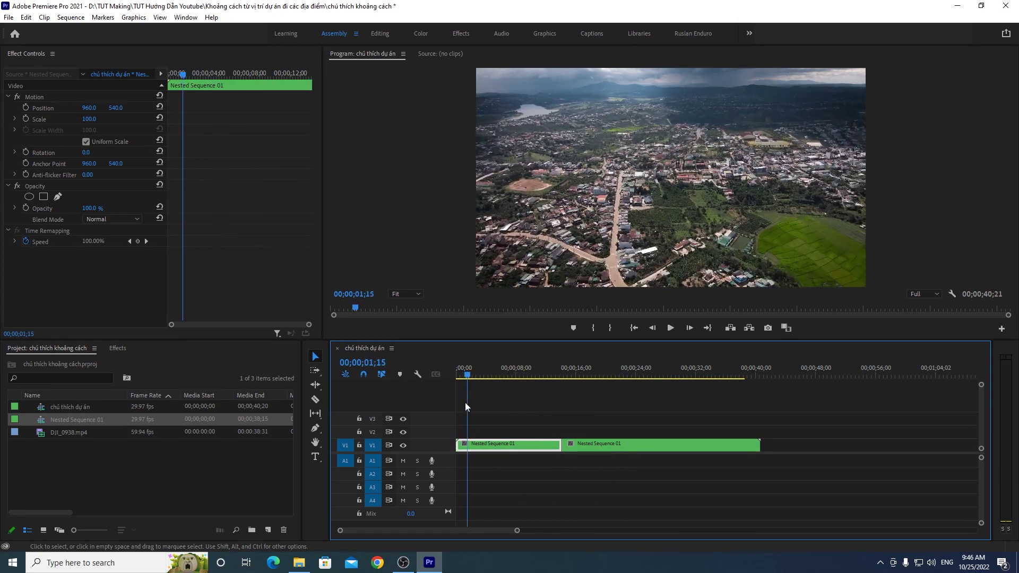
{"action": "left_click", "coordinate": [671, 328]}
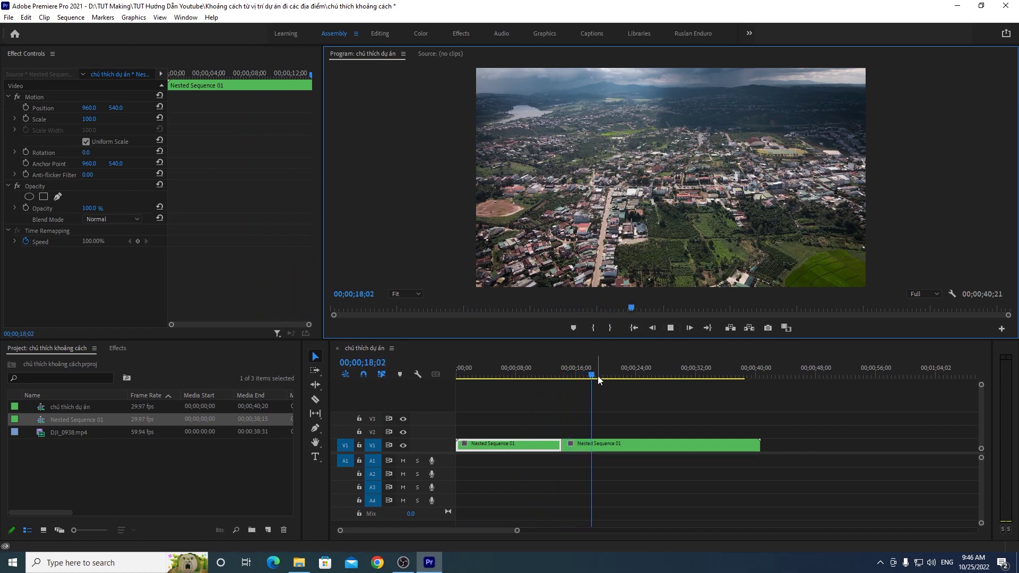
Step: Mark an Out point at 00;00;10;00, extract the first 10 seconds, and play back the result
{"action": "mouse_move", "coordinate": [599, 377]}
{"action": "left_mouse_down"}
{"action": "mouse_move", "coordinate": [473, 380]}
{"action": "mouse_move", "coordinate": [533, 374]}
{"action": "left_mouse_up"}
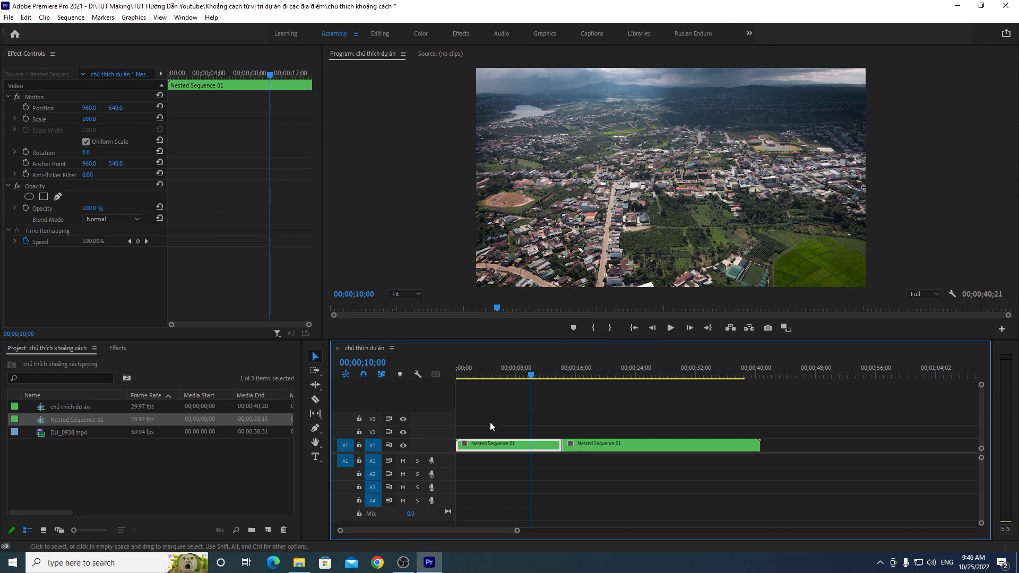
{"action": "left_click", "coordinate": [609, 329]}
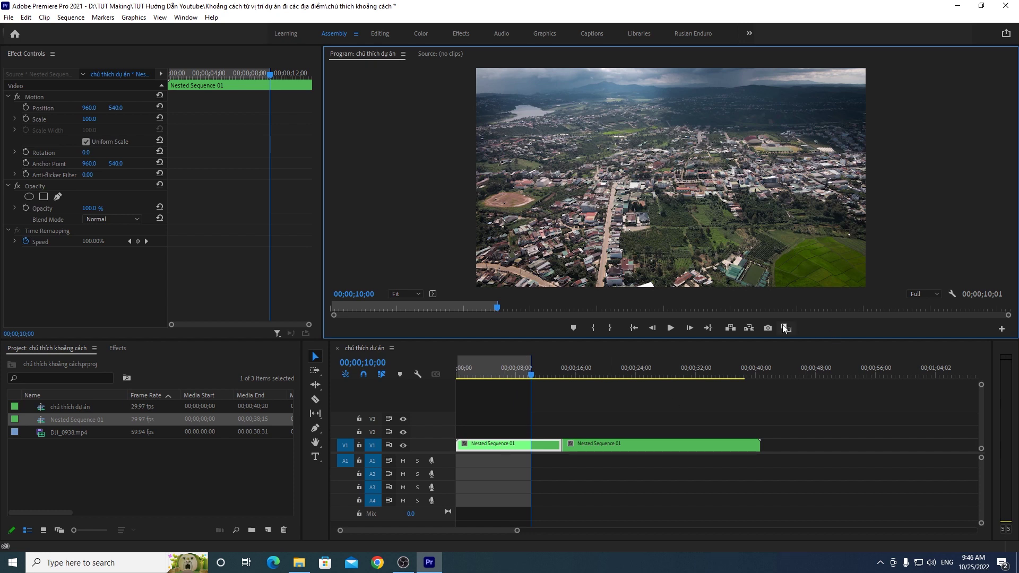
{"action": "left_click", "coordinate": [751, 331]}
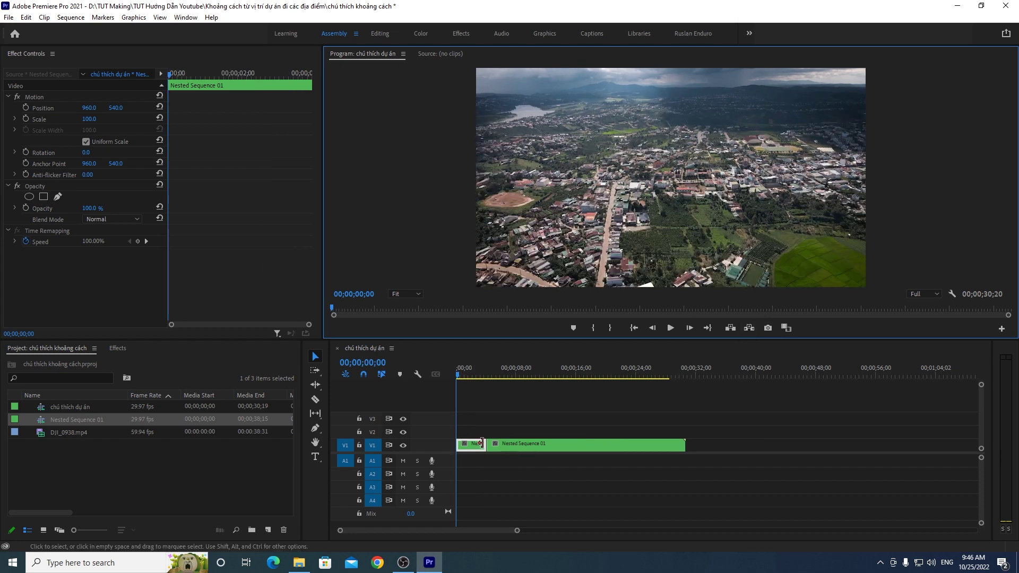
{"action": "left_click_drag", "start_coordinate": [463, 374], "coordinate": [447, 386]}
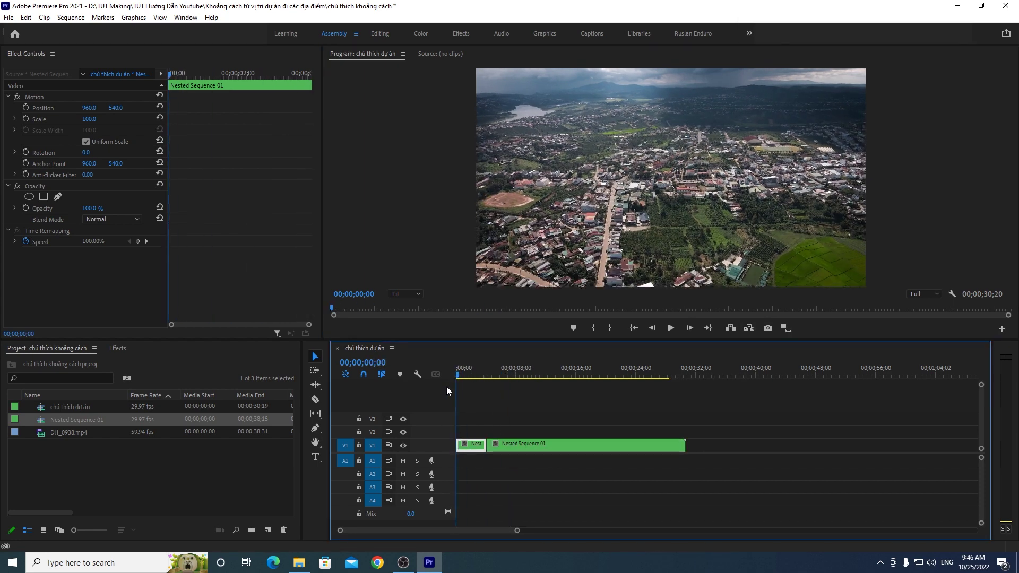
{"action": "left_click", "coordinate": [672, 333]}
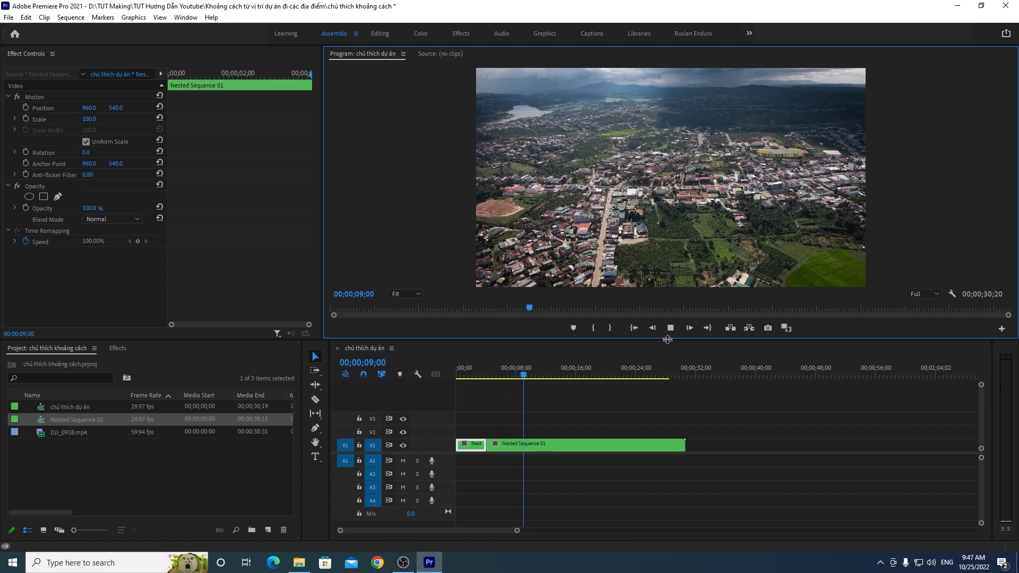
{"action": "key", "text": "space"}
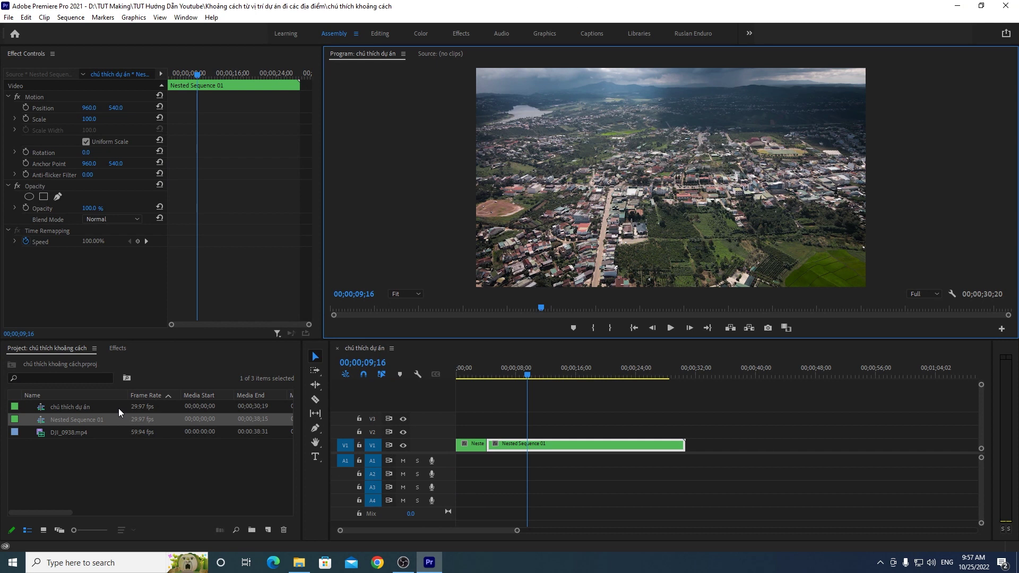
Step: Start a new sequence from the Project panel's New Item menu and go to its Settings
{"action": "left_click", "coordinate": [62, 451]}
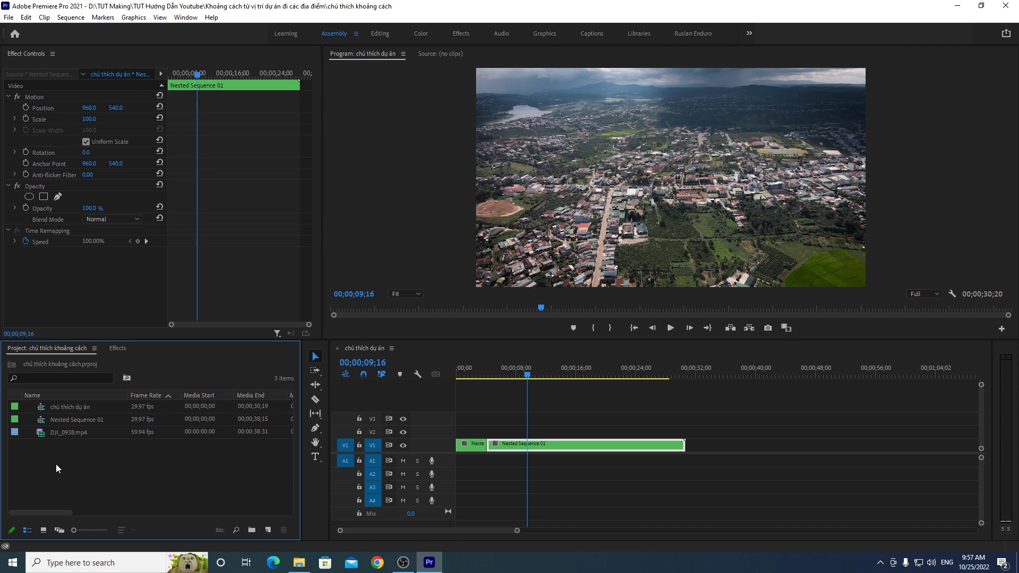
{"action": "right_click", "coordinate": [104, 479]}
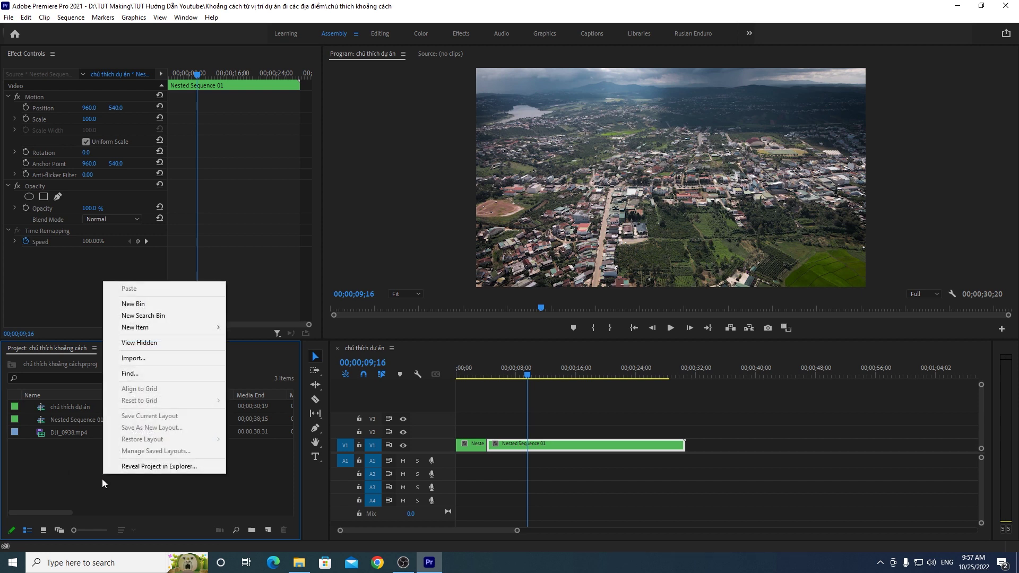
{"action": "right_click", "coordinate": [81, 486]}
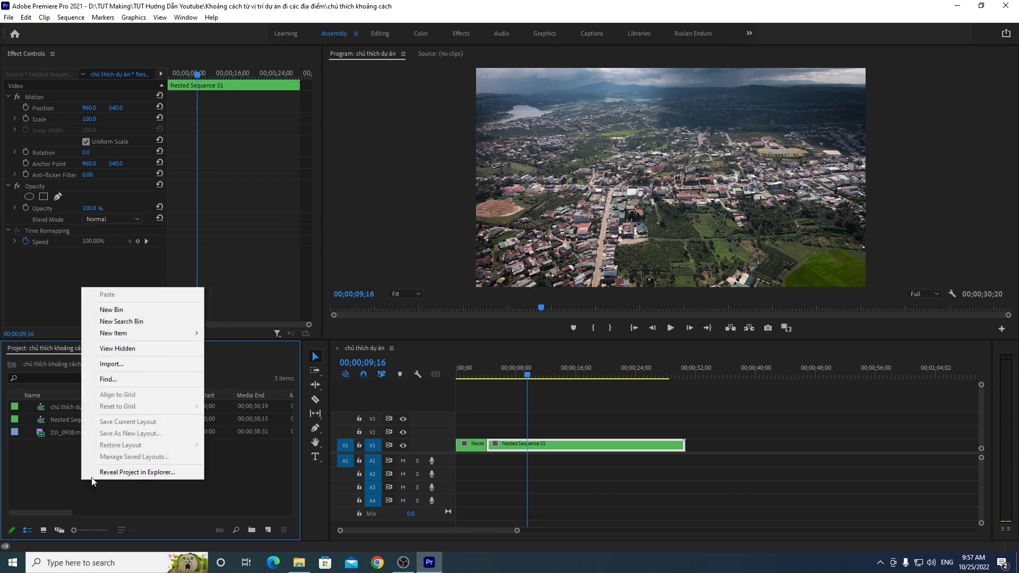
{"action": "mouse_move", "coordinate": [122, 337]}
{"action": "left_click", "coordinate": [270, 334]}
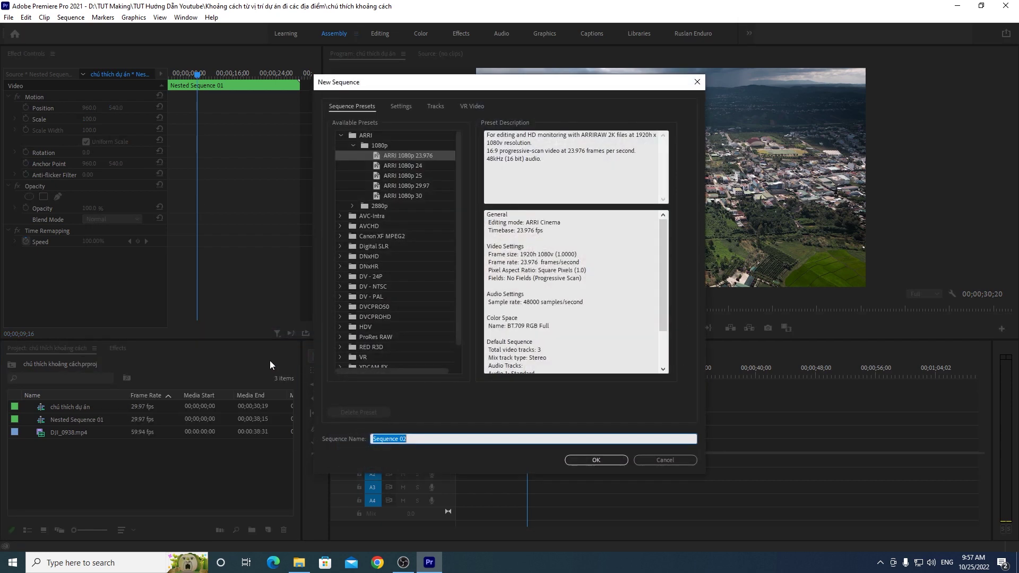
{"action": "left_click", "coordinate": [399, 107]}
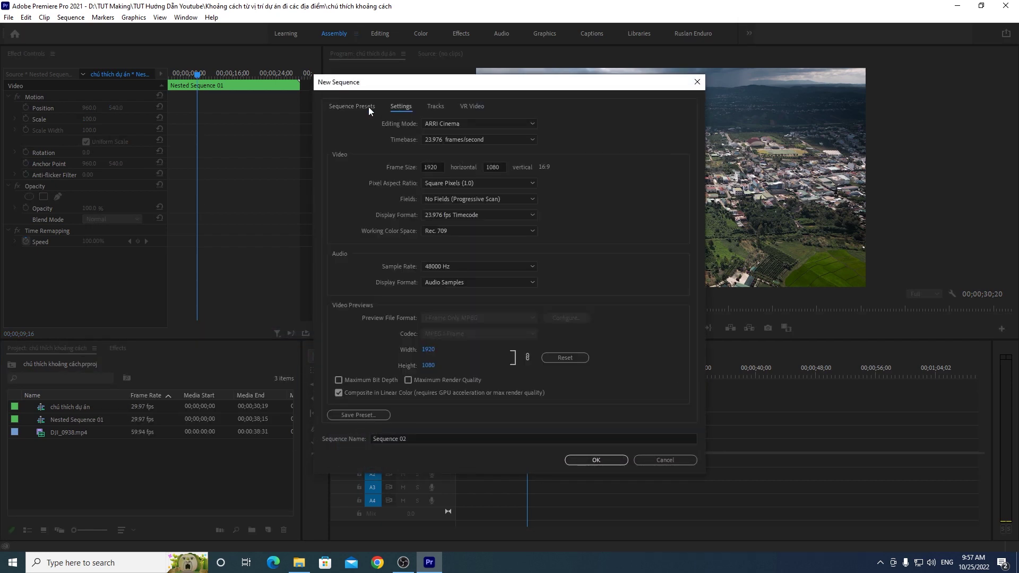
Step: Choose AVCHD 1080p square pixel at 29.97 fps, name it 'location pin', and create it
{"action": "left_click", "coordinate": [448, 123]}
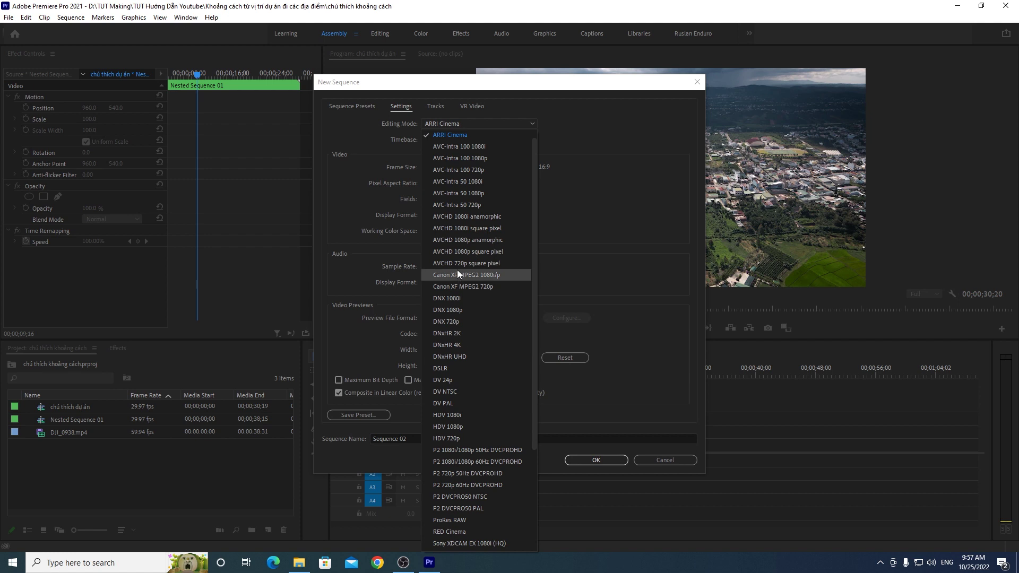
{"action": "left_click", "coordinate": [450, 253]}
{"action": "left_click", "coordinate": [441, 139]}
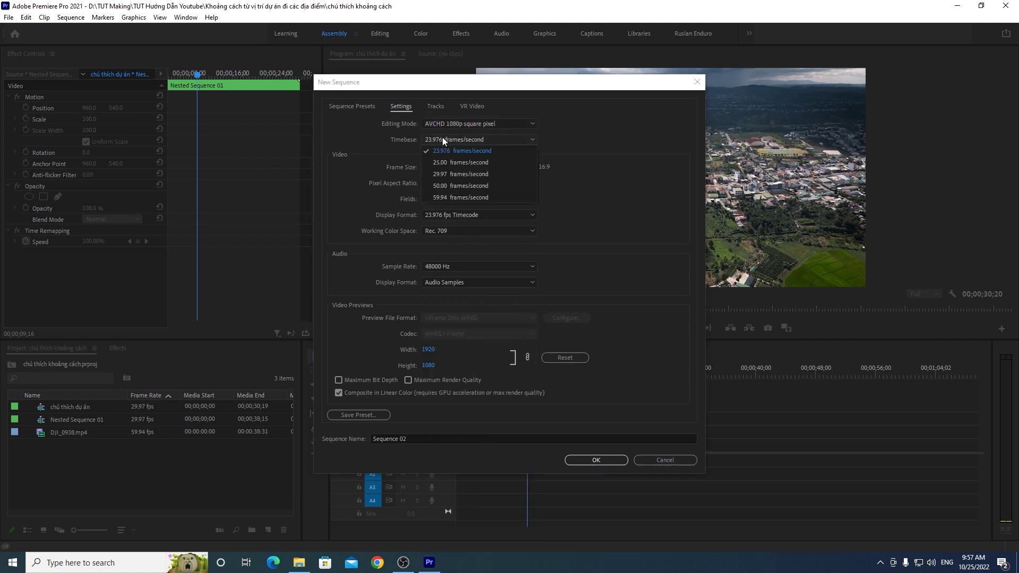
{"action": "left_click", "coordinate": [441, 174]}
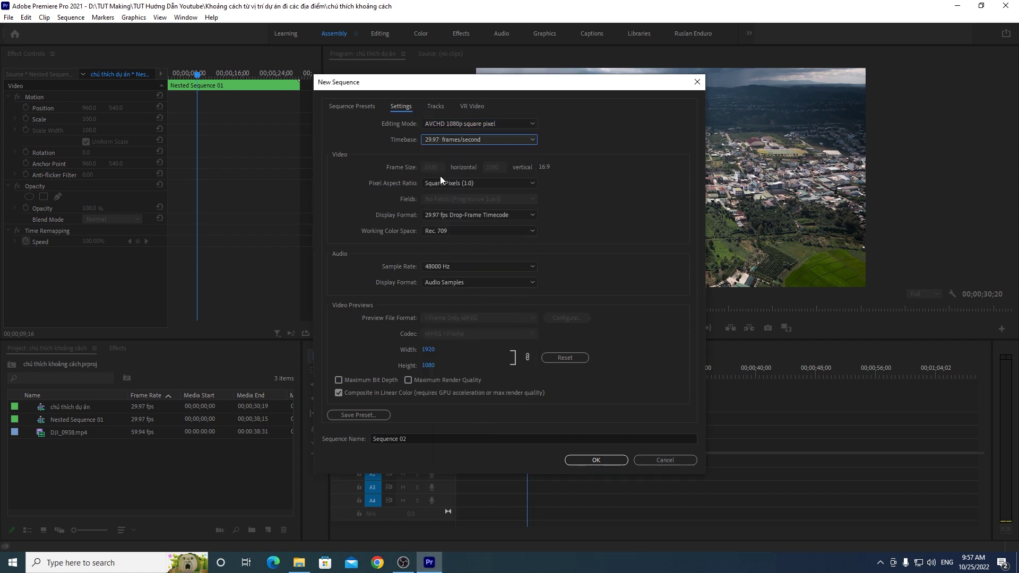
{"action": "left_click", "coordinate": [414, 437]}
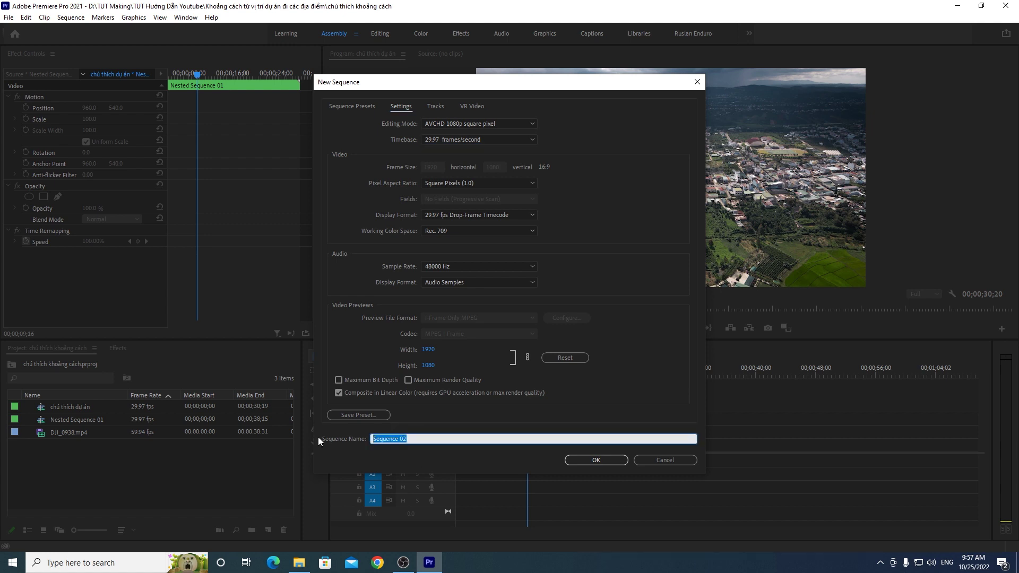
{"action": "type", "text": "chu"}
{"action": "left_click", "coordinate": [436, 457]}
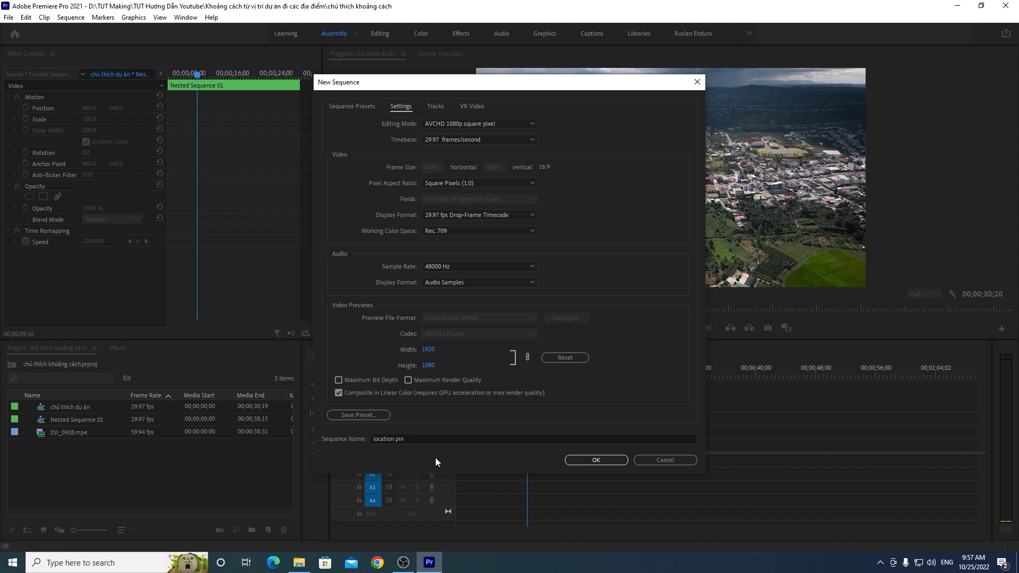
{"action": "left_click", "coordinate": [606, 465]}
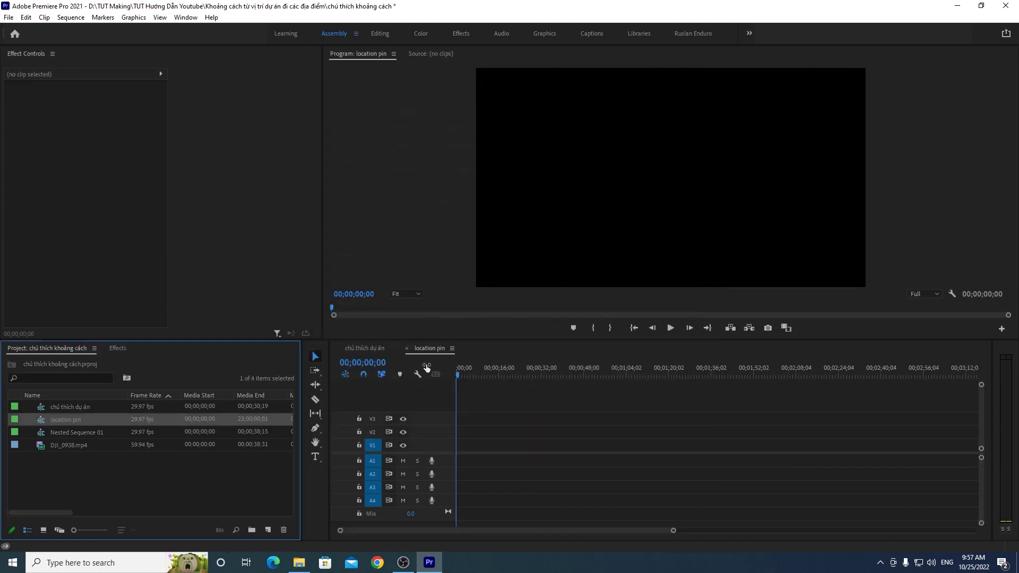
Step: Enable timeline snapping, check the chú thích dự án sequence, and bring File Explorer forward
{"action": "left_click_drag", "start_coordinate": [457, 375], "coordinate": [360, 371]}
{"action": "left_click", "coordinate": [363, 374]}
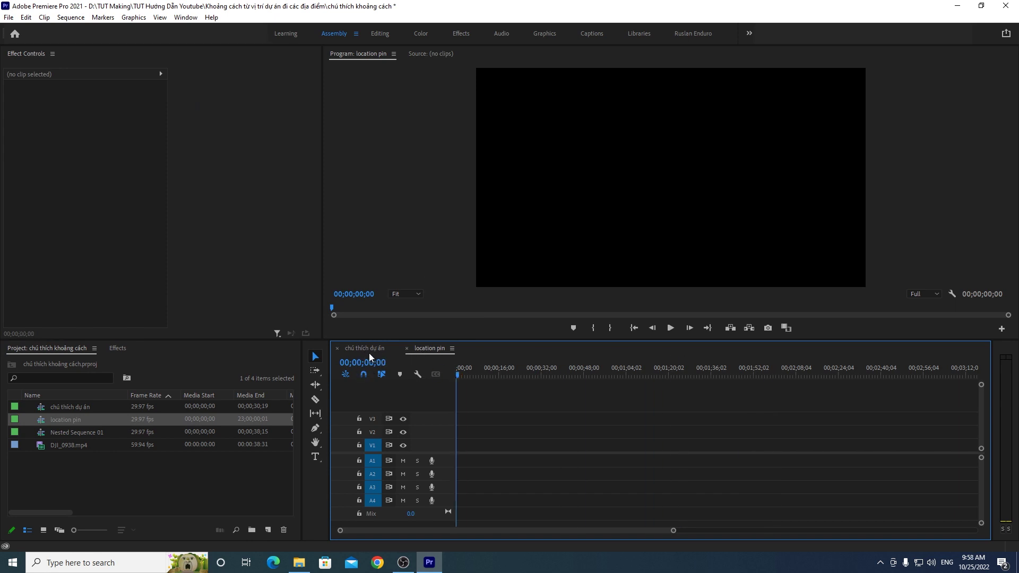
{"action": "left_click", "coordinate": [369, 352]}
{"action": "left_click_drag", "start_coordinate": [470, 377], "coordinate": [518, 384]}
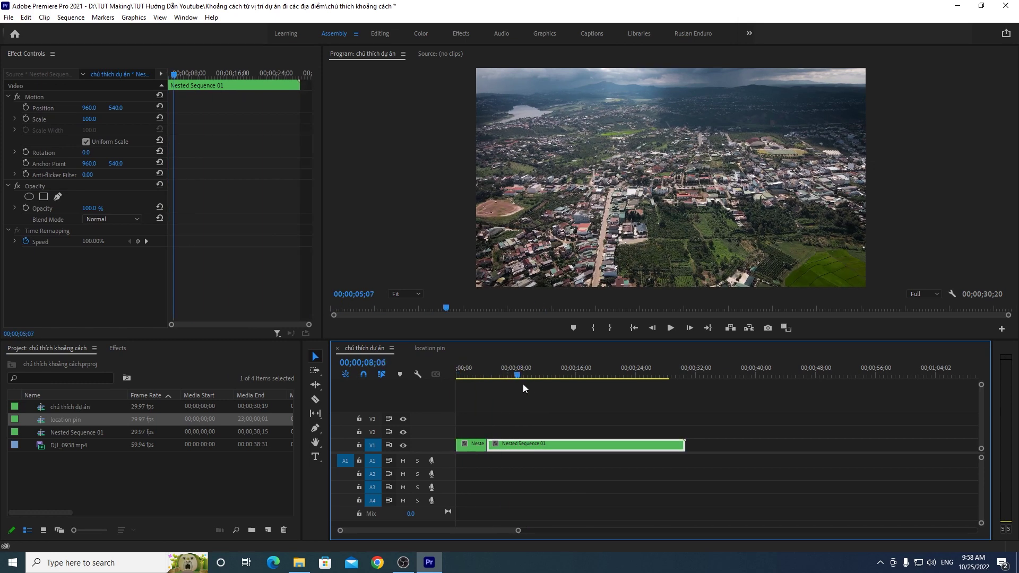
{"action": "left_click", "coordinate": [422, 348]}
{"action": "left_click_drag", "start_coordinate": [459, 371], "coordinate": [403, 375]}
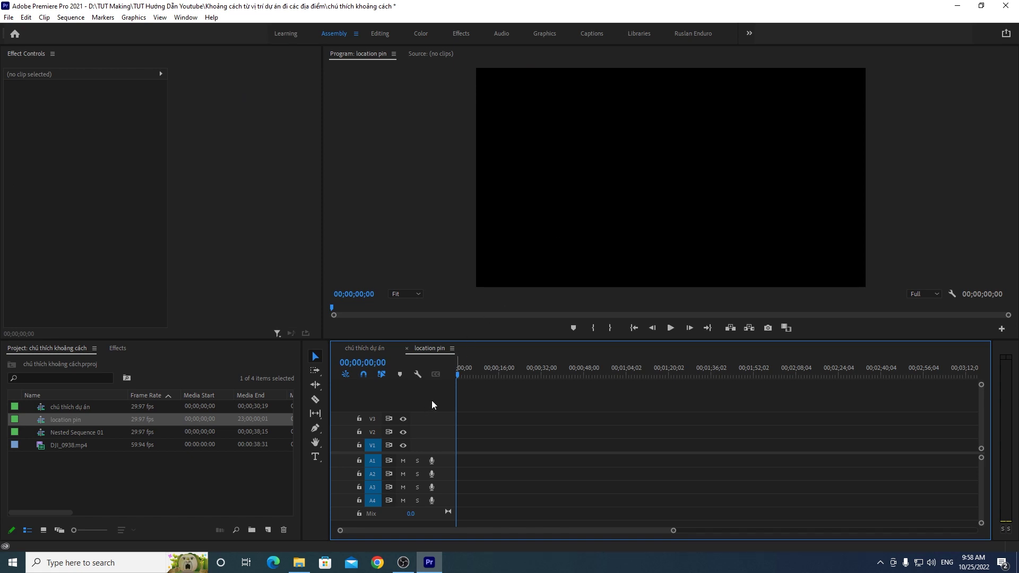
{"action": "left_click", "coordinate": [300, 562]}
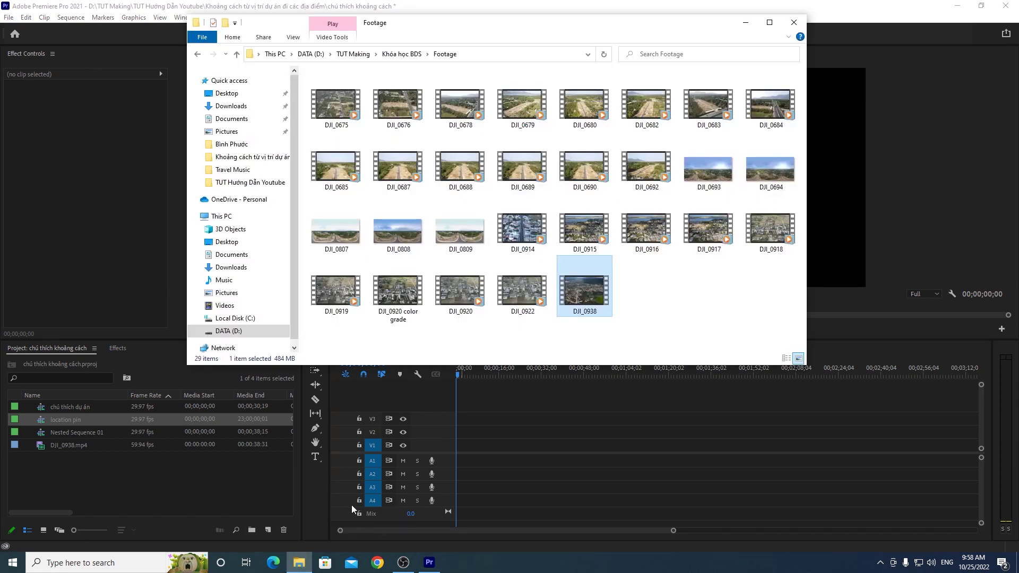
Step: Open the Khoảng cách từ vị trí dự án folder and select the yellow pin PNG
{"action": "left_click", "coordinate": [250, 157]}
{"action": "left_click", "coordinate": [460, 115]}
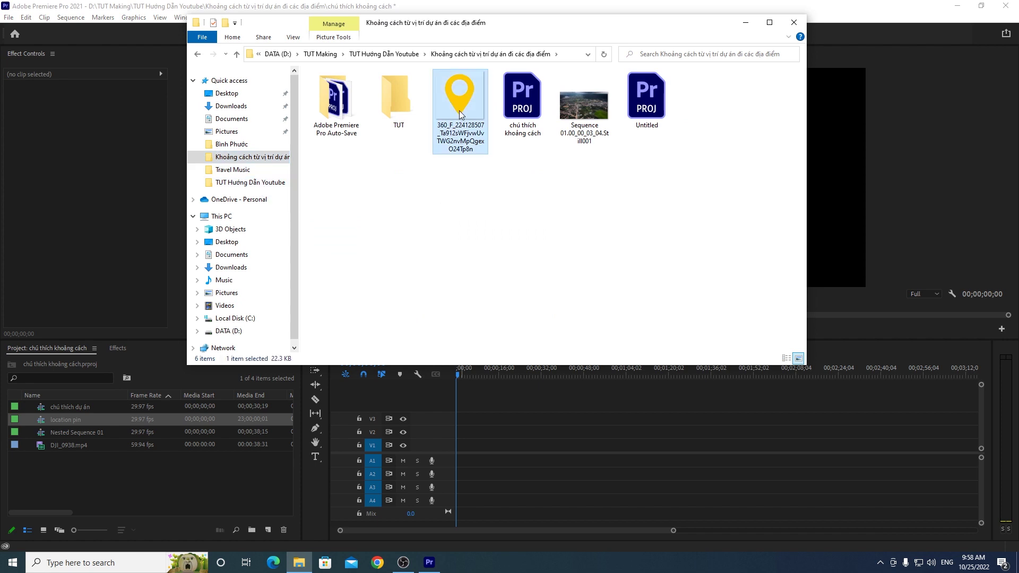
{"action": "left_click_drag", "start_coordinate": [530, 30], "coordinate": [544, 44]}
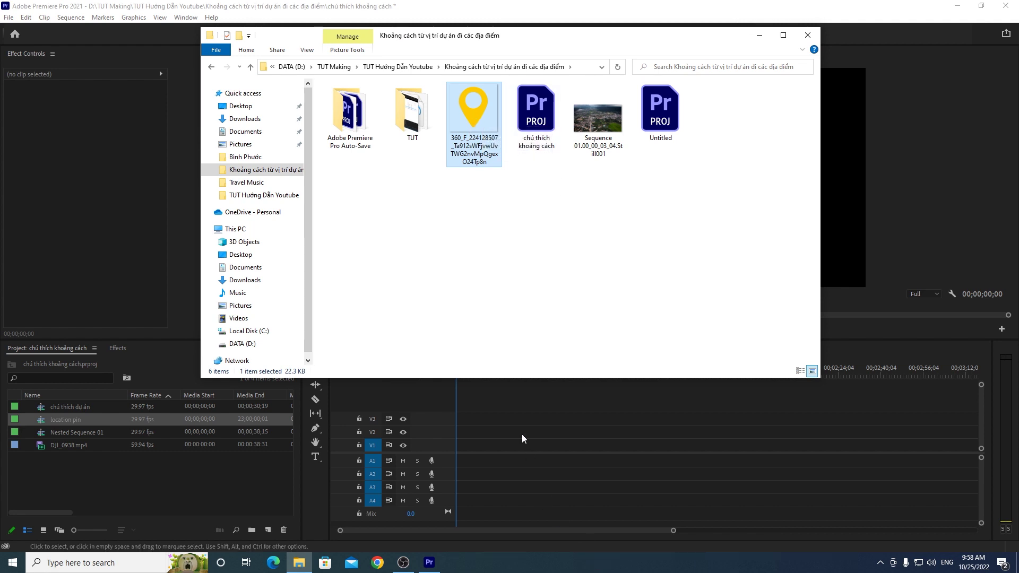
Step: Drag the pin image onto V1 of the location pin sequence
{"action": "left_click_drag", "start_coordinate": [472, 118], "coordinate": [467, 135]}
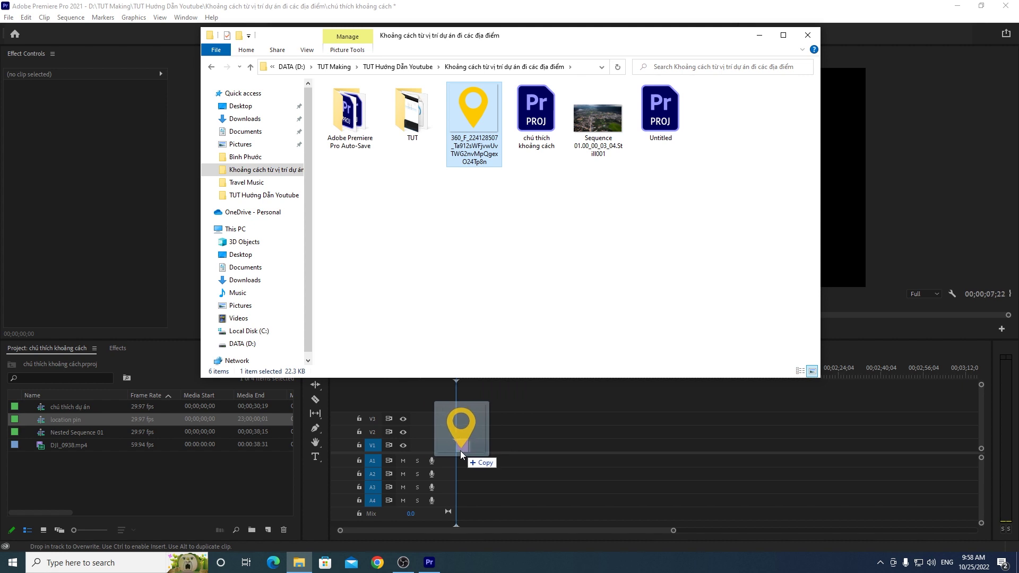
{"action": "left_click_drag", "start_coordinate": [467, 136], "coordinate": [441, 457]}
{"action": "left_click", "coordinate": [507, 441]}
{"action": "left_click_drag", "start_coordinate": [672, 530], "coordinate": [584, 542]}
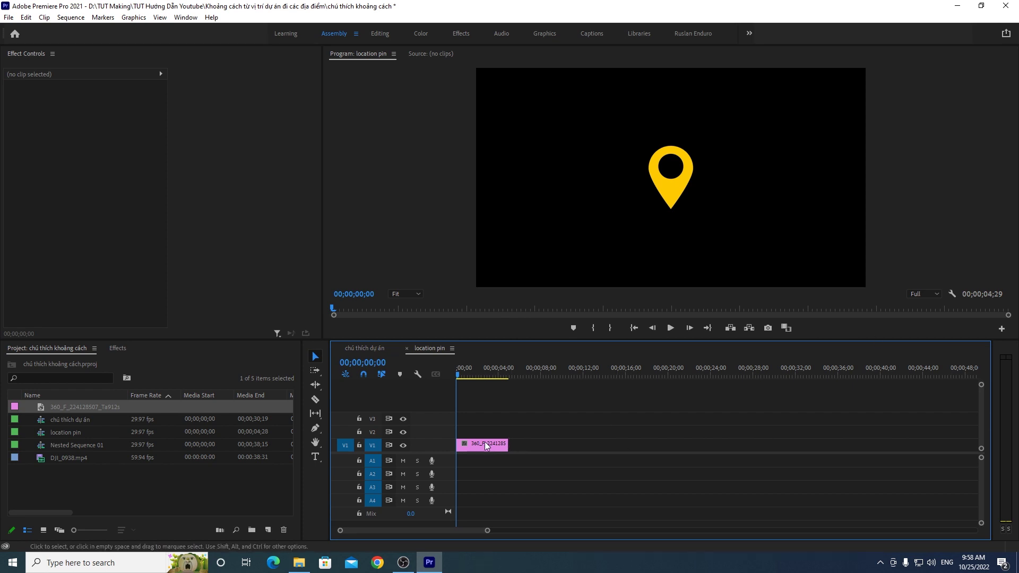
Step: Stretch the pin clip's end out so the sequence runs 00;00;30;06
{"action": "mouse_move", "coordinate": [510, 445]}
{"action": "left_mouse_down"}
{"action": "mouse_move", "coordinate": [808, 445]}
{"action": "mouse_move", "coordinate": [669, 434]}
{"action": "mouse_move", "coordinate": [771, 440]}
{"action": "mouse_move", "coordinate": [759, 445]}
{"action": "left_mouse_up"}
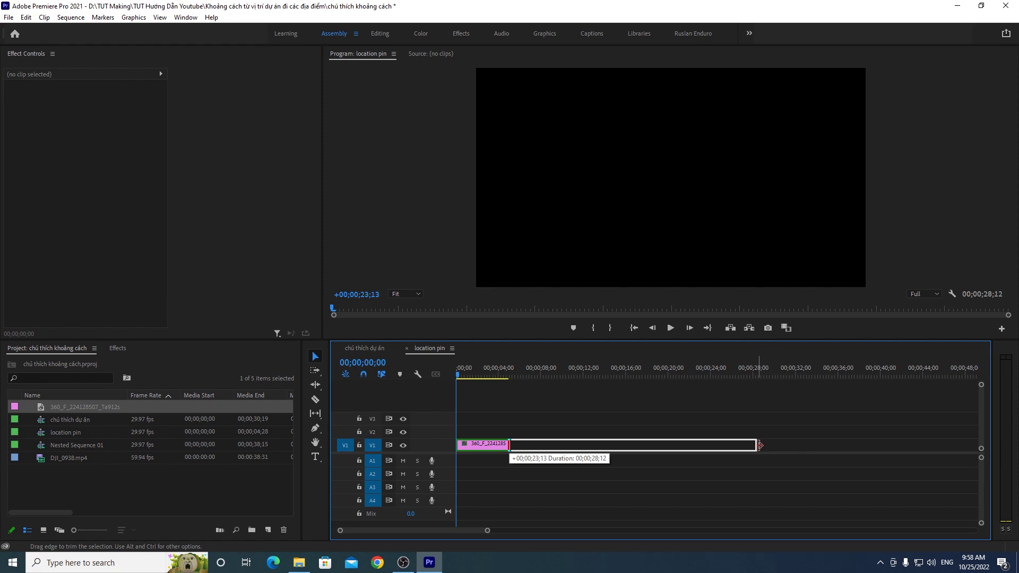
{"action": "left_click_drag", "start_coordinate": [759, 445], "coordinate": [776, 446]}
{"action": "left_click", "coordinate": [764, 445]}
{"action": "mouse_move", "coordinate": [734, 371]}
{"action": "left_mouse_down"}
{"action": "mouse_move", "coordinate": [501, 371]}
{"action": "mouse_move", "coordinate": [626, 352]}
{"action": "left_mouse_up"}
{"action": "key", "text": "Home"}
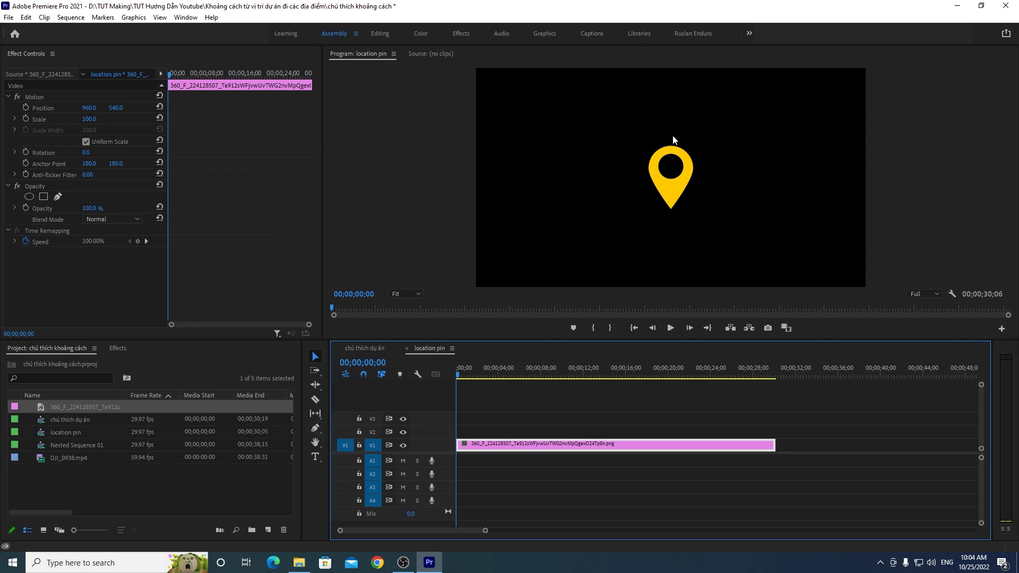
{"action": "left_click", "coordinate": [316, 428]}
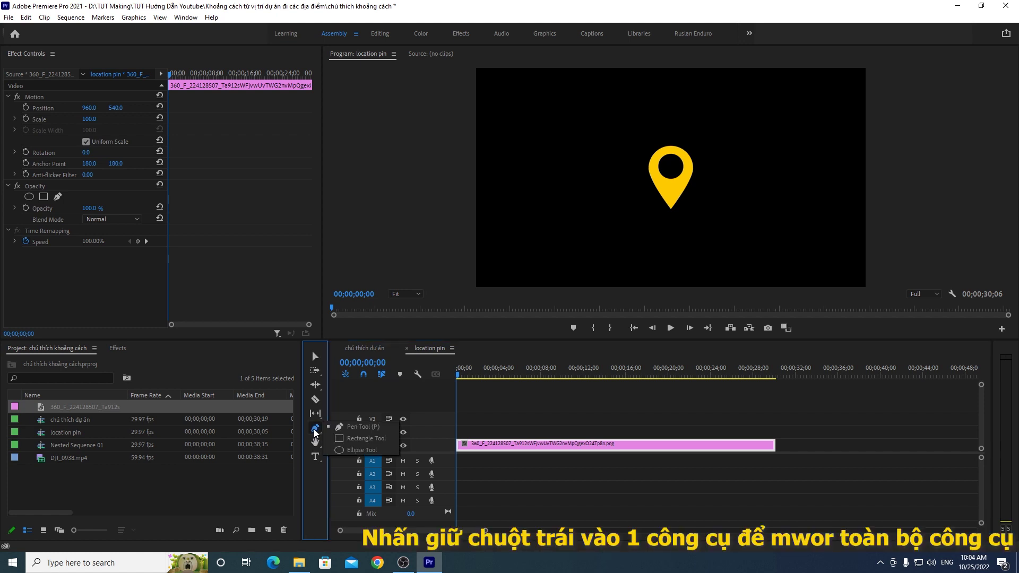
Step: Draw a wide rectangle bar above the pin and extend its V2 clip to match V1
{"action": "left_click", "coordinate": [353, 438]}
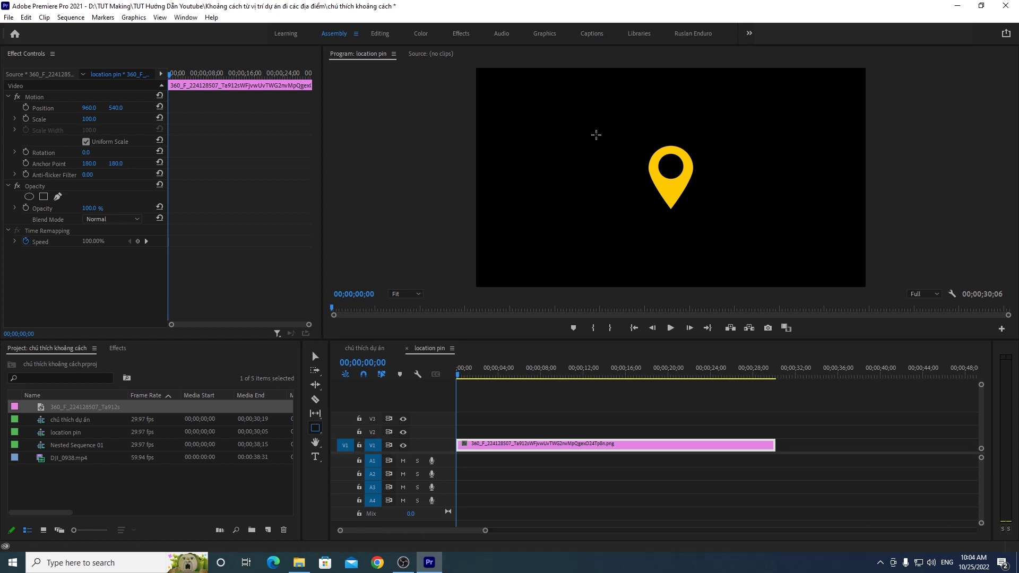
{"action": "left_click_drag", "start_coordinate": [578, 124], "coordinate": [758, 145]}
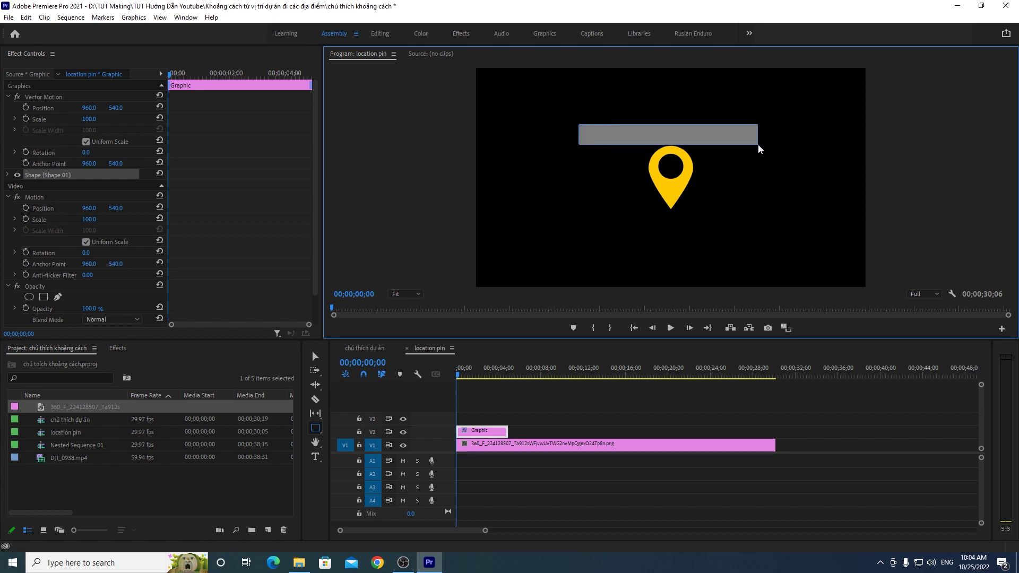
{"action": "left_click_drag", "start_coordinate": [759, 149], "coordinate": [759, 146]}
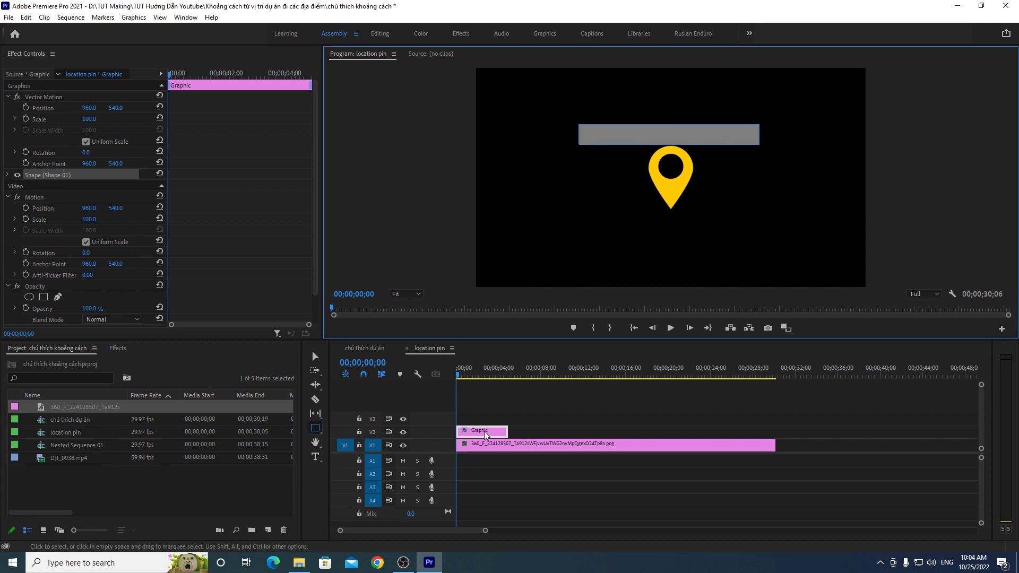
{"action": "left_click_drag", "start_coordinate": [507, 431], "coordinate": [775, 431]}
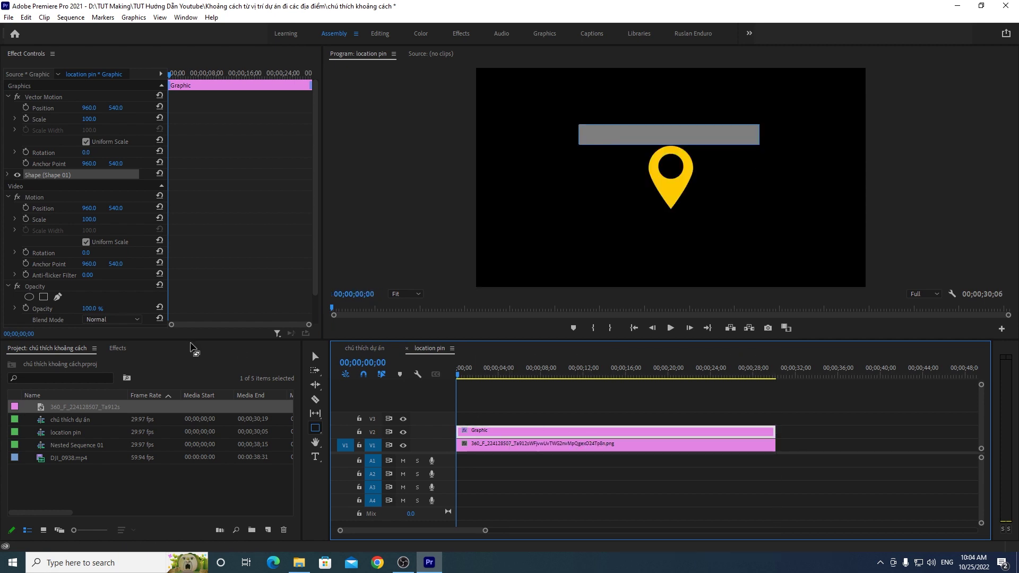
Step: Reselect the bar's shape layer and switch the drawing tool to the Pen
{"action": "left_click", "coordinate": [46, 175]}
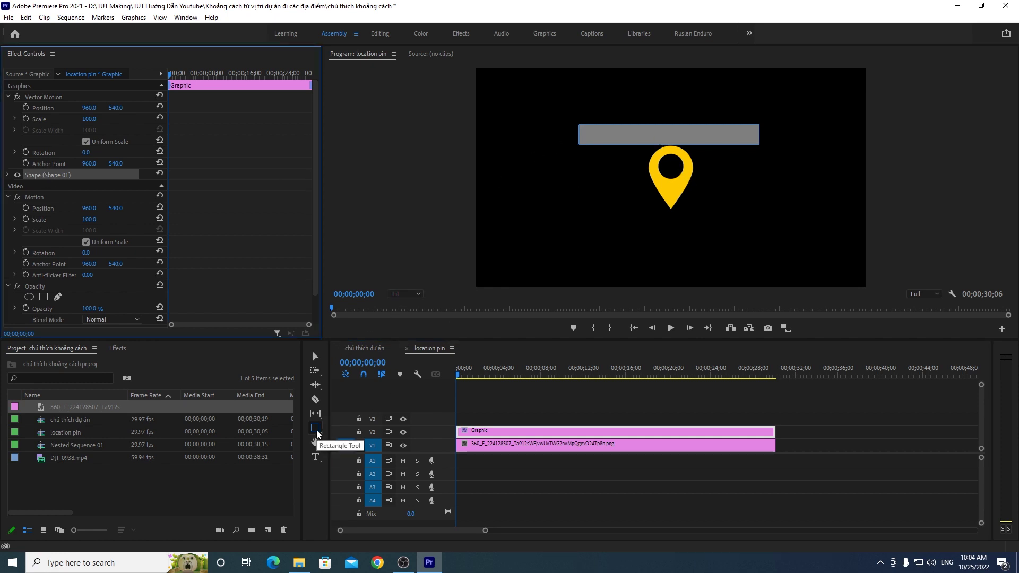
{"action": "left_click", "coordinate": [639, 141]}
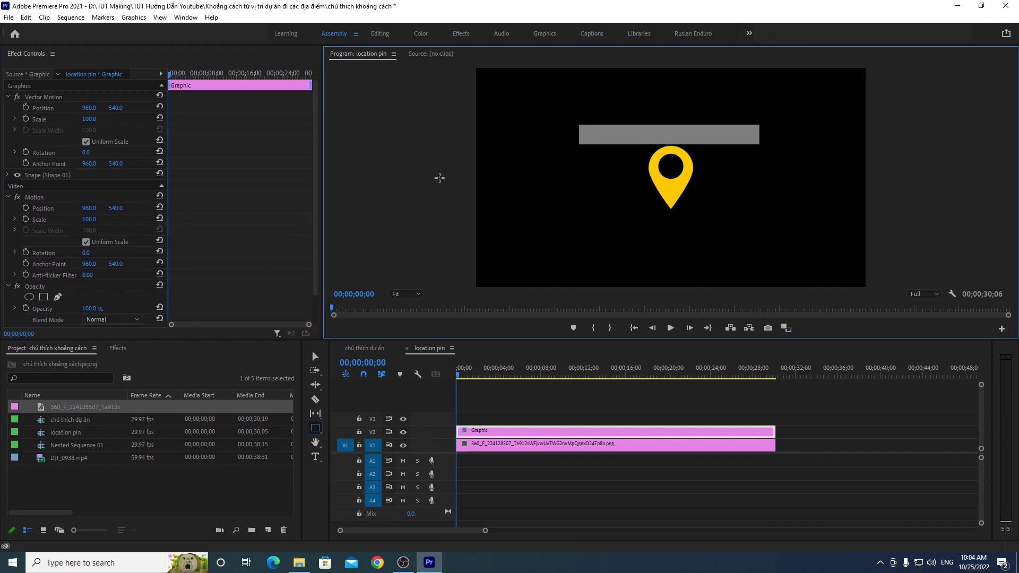
{"action": "left_click", "coordinate": [52, 176]}
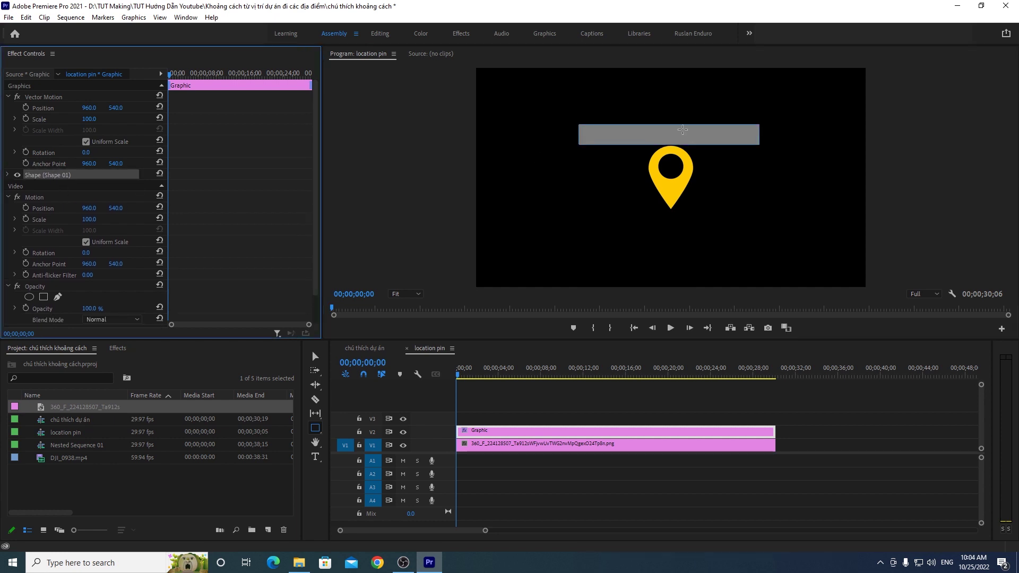
{"action": "left_click", "coordinate": [315, 428]}
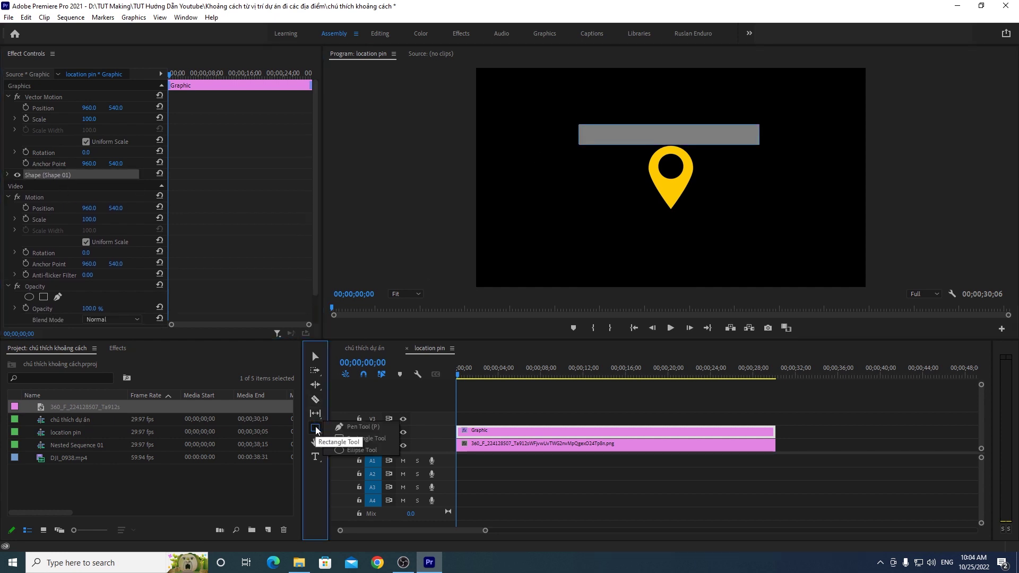
{"action": "left_click", "coordinate": [355, 427]}
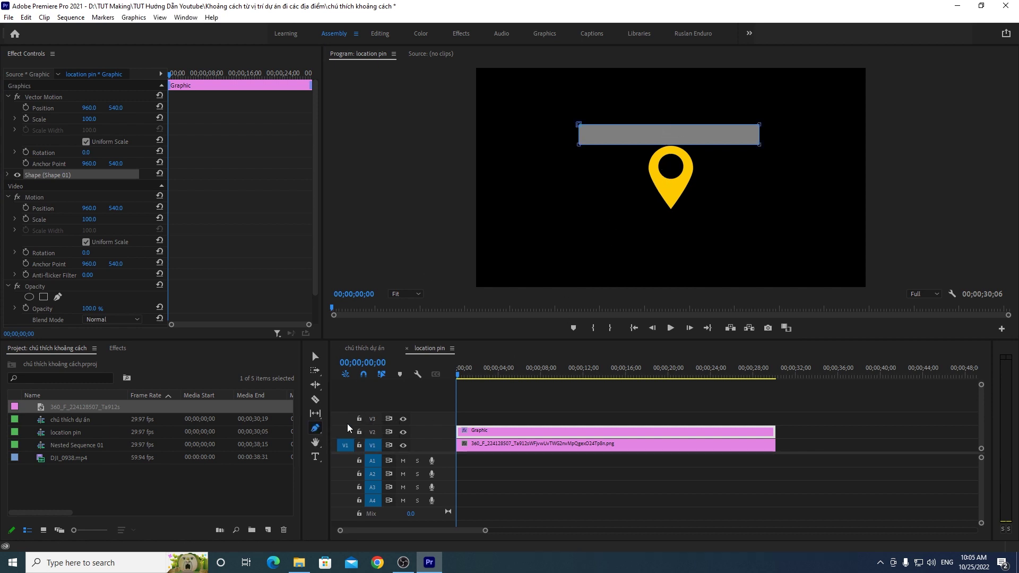
{"action": "scroll", "coordinate": [73, 242], "scroll_direction": "down", "scroll_amount": 2}
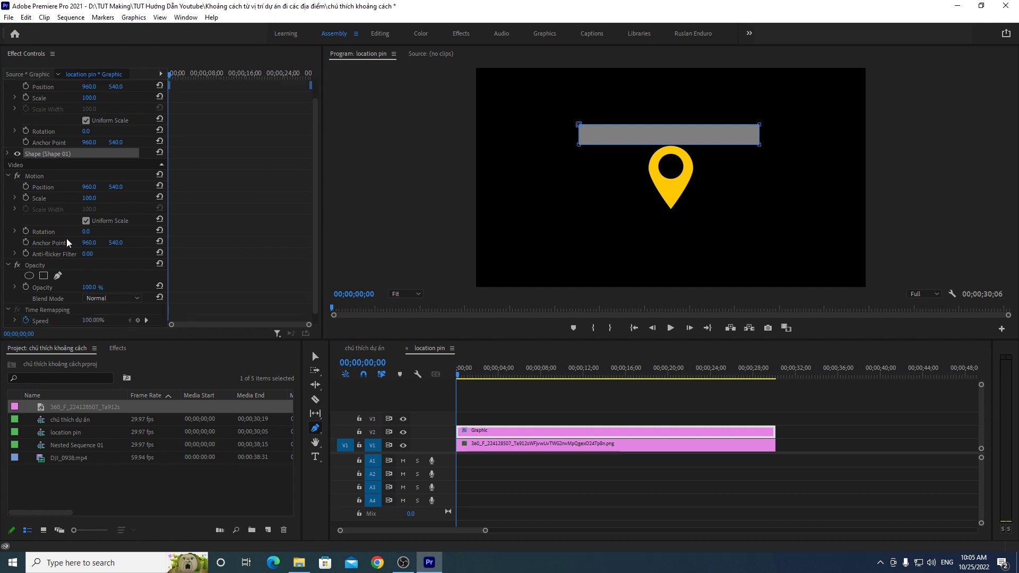
Step: Raise the bar's top edge and nudge it centered above the pin at 959.9, 318.3
{"action": "left_click", "coordinate": [315, 356]}
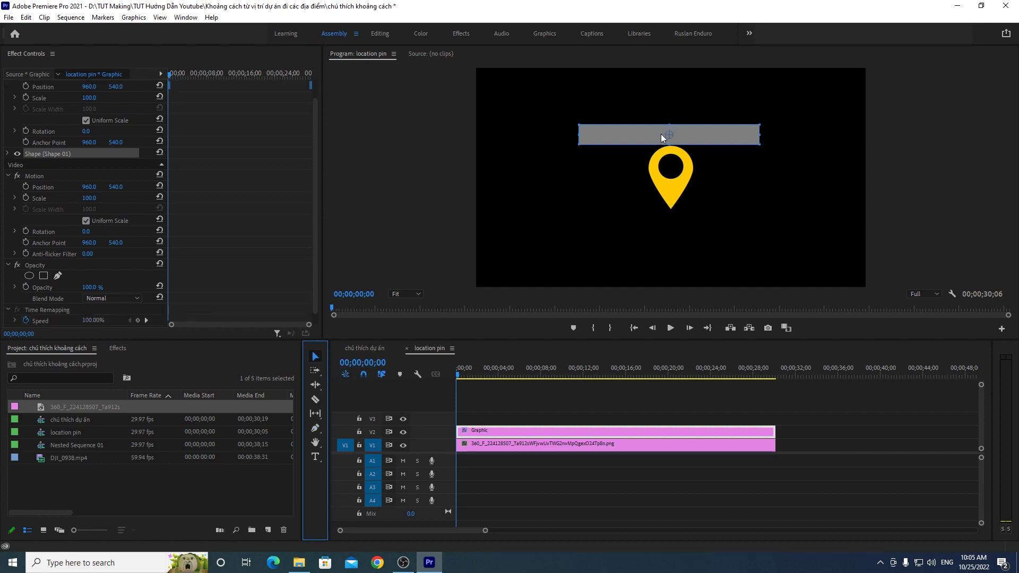
{"action": "left_click_drag", "start_coordinate": [670, 125], "coordinate": [670, 119]}
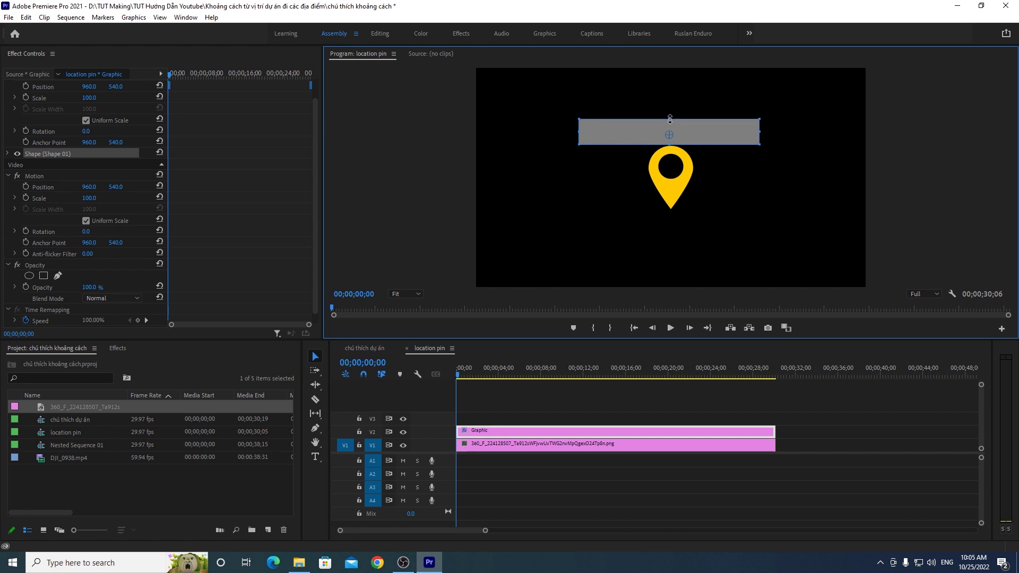
{"action": "left_click_drag", "start_coordinate": [683, 131], "coordinate": [684, 128]}
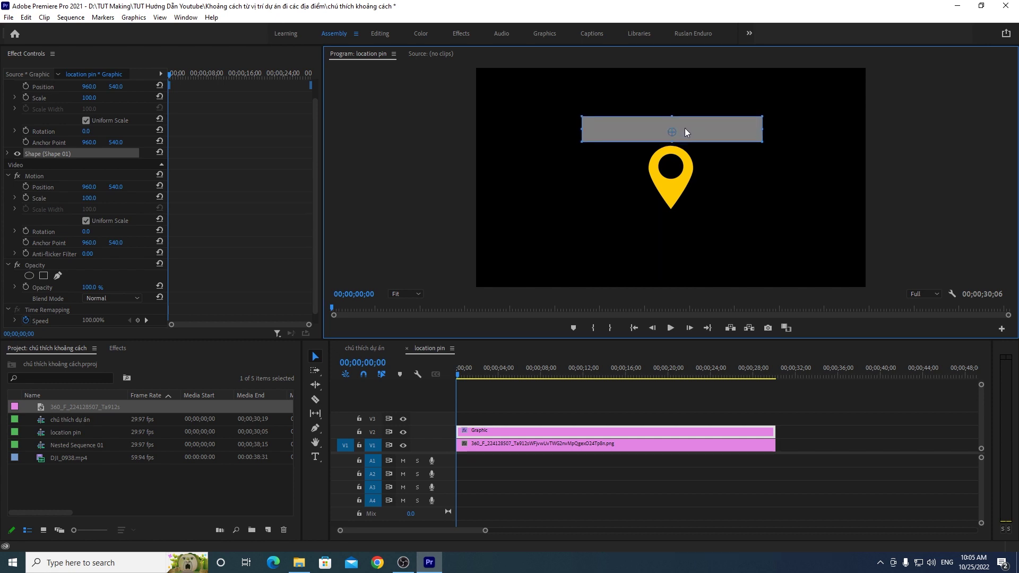
{"action": "left_click_drag", "start_coordinate": [685, 128], "coordinate": [684, 129]}
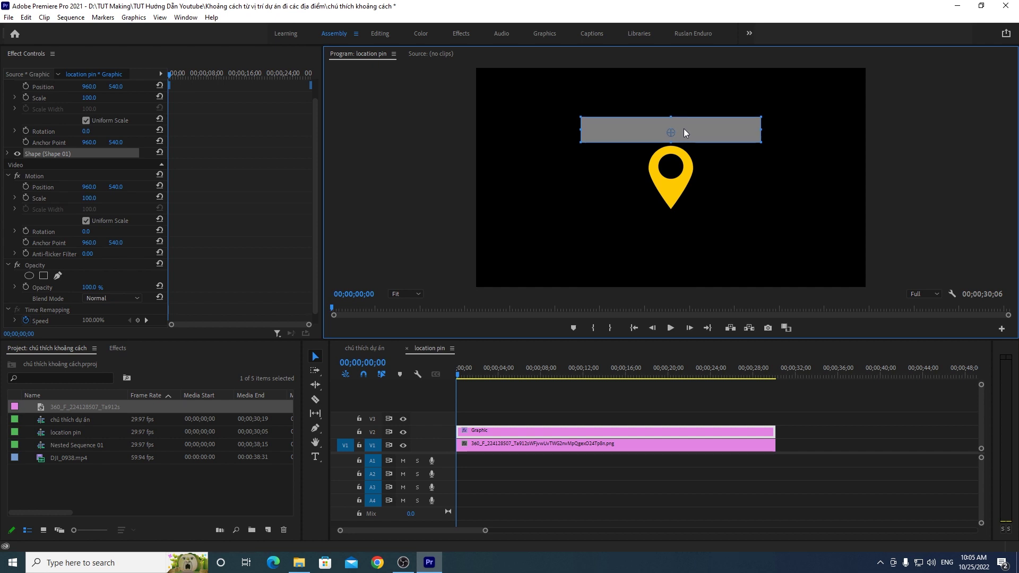
{"action": "left_click_drag", "start_coordinate": [672, 117], "coordinate": [672, 117]}
{"action": "left_click", "coordinate": [315, 357]}
{"action": "left_click", "coordinate": [958, 203]}
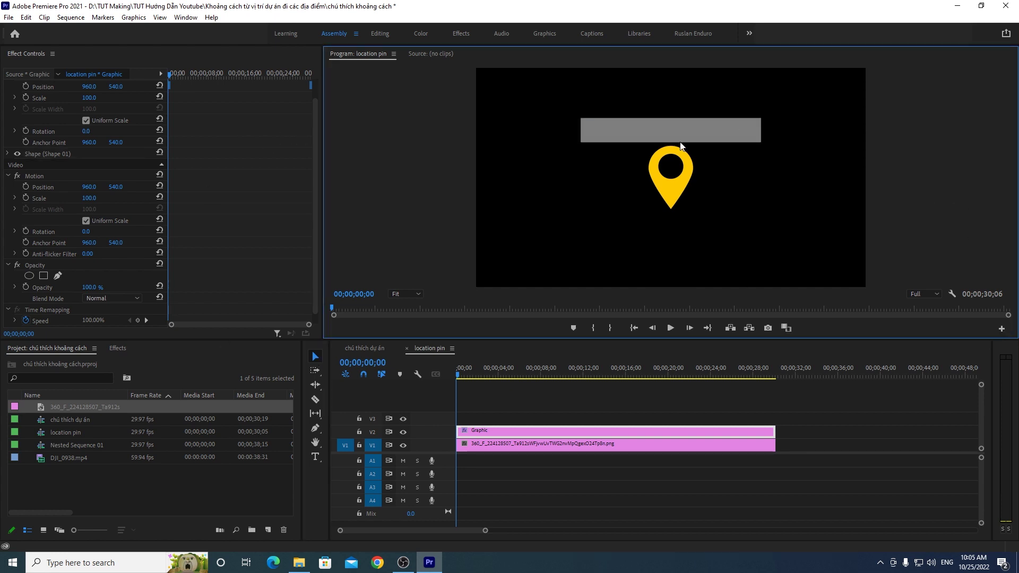
{"action": "left_click", "coordinate": [8, 154]}
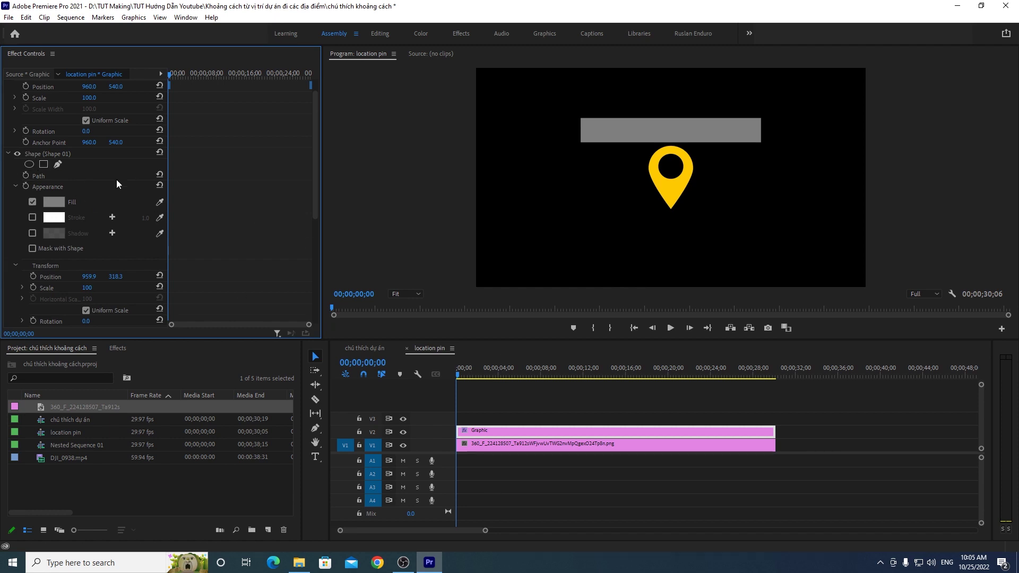
Step: Try a darker 7D7D7D grey fill on the bar and lower its opacity slightly
{"action": "left_click", "coordinate": [55, 206]}
{"action": "left_click_drag", "start_coordinate": [52, 257], "coordinate": [51, 259]}
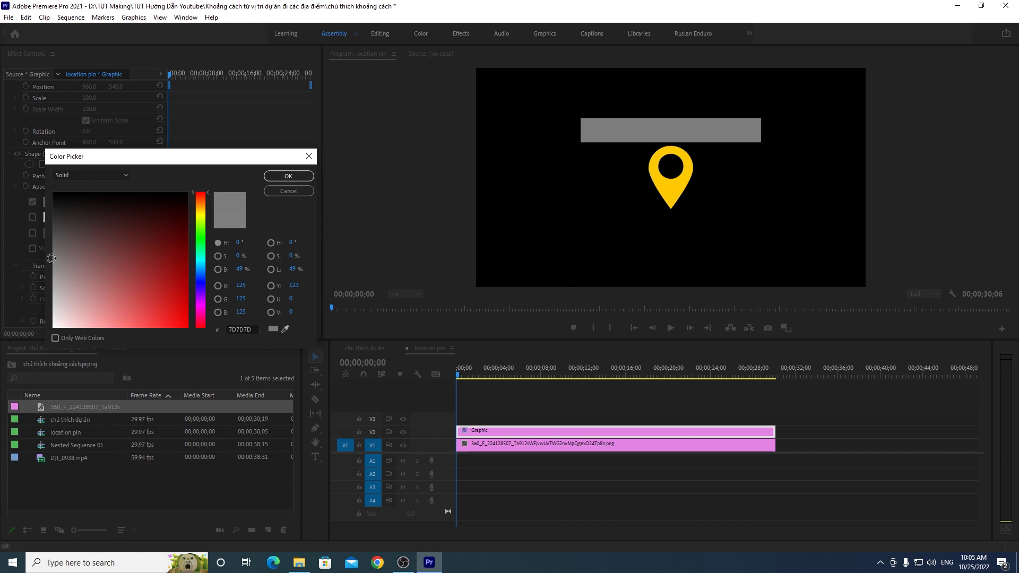
{"action": "left_click", "coordinate": [288, 175]}
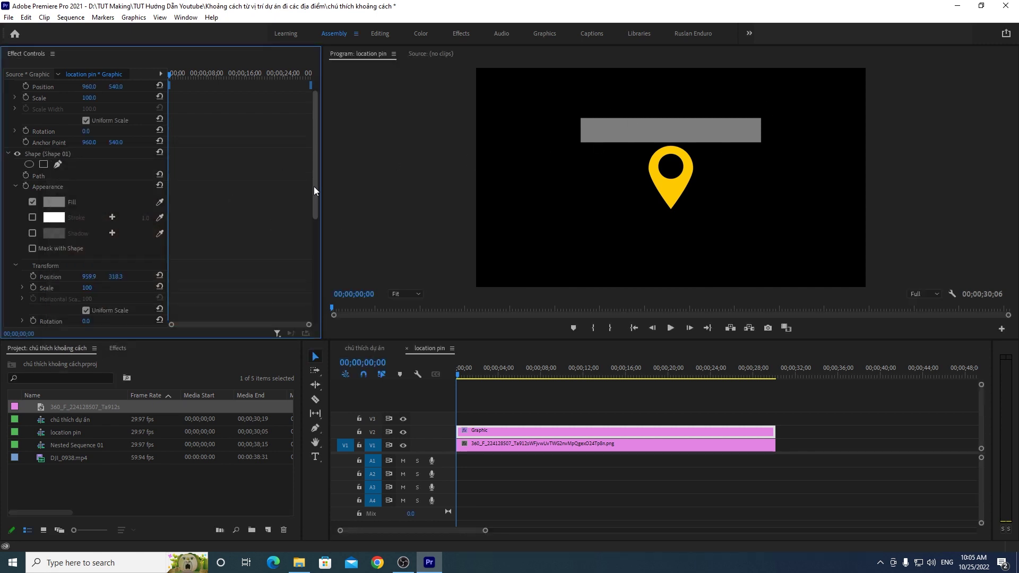
{"action": "left_click_drag", "start_coordinate": [314, 190], "coordinate": [308, 215]}
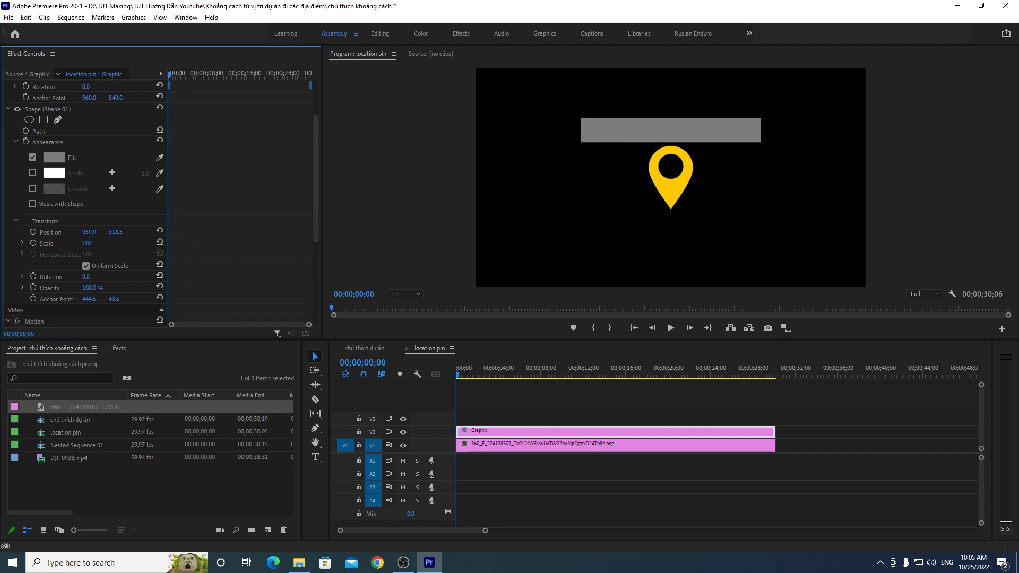
{"action": "left_click_drag", "start_coordinate": [89, 288], "coordinate": [65, 288]}
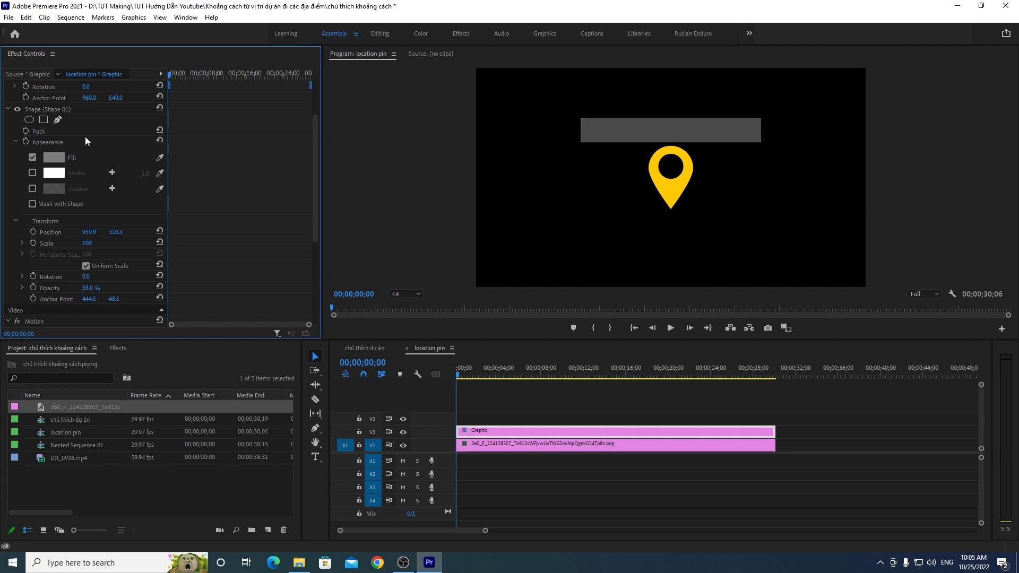
Step: Switch the bar's fill to 8B8B8B grey and set its opacity to 40%
{"action": "left_click", "coordinate": [53, 157]}
{"action": "mouse_move", "coordinate": [54, 260]}
{"action": "left_mouse_down"}
{"action": "mouse_move", "coordinate": [56, 277]}
{"action": "mouse_move", "coordinate": [53, 266]}
{"action": "left_mouse_up"}
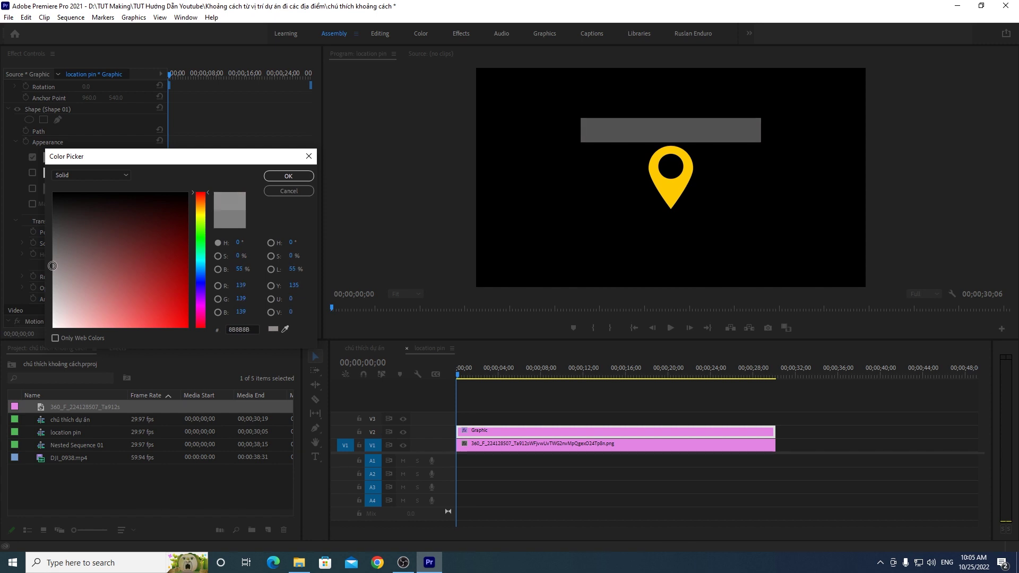
{"action": "left_click", "coordinate": [289, 175]}
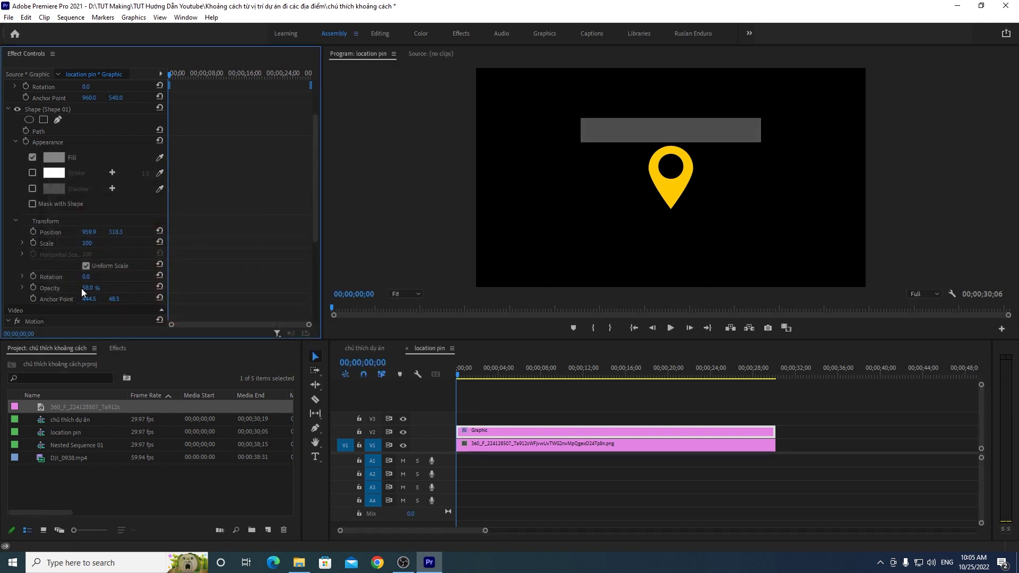
{"action": "mouse_move", "coordinate": [88, 288]}
{"action": "left_mouse_down"}
{"action": "mouse_move", "coordinate": [69, 288]}
{"action": "mouse_move", "coordinate": [91, 287]}
{"action": "left_mouse_up"}
{"action": "type", "text": "40"}
{"action": "key", "text": "Return"}
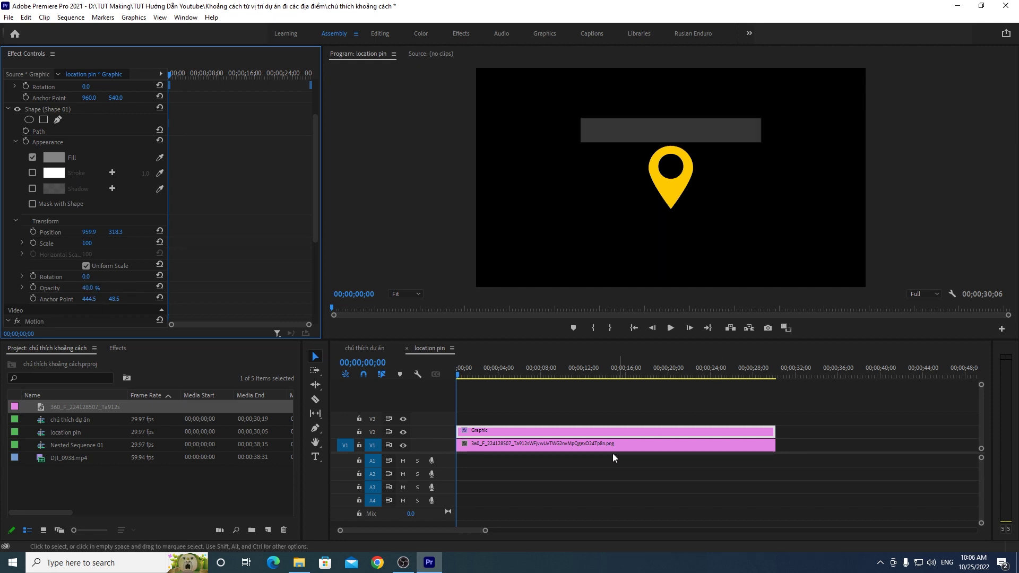
{"action": "left_click", "coordinate": [499, 432]}
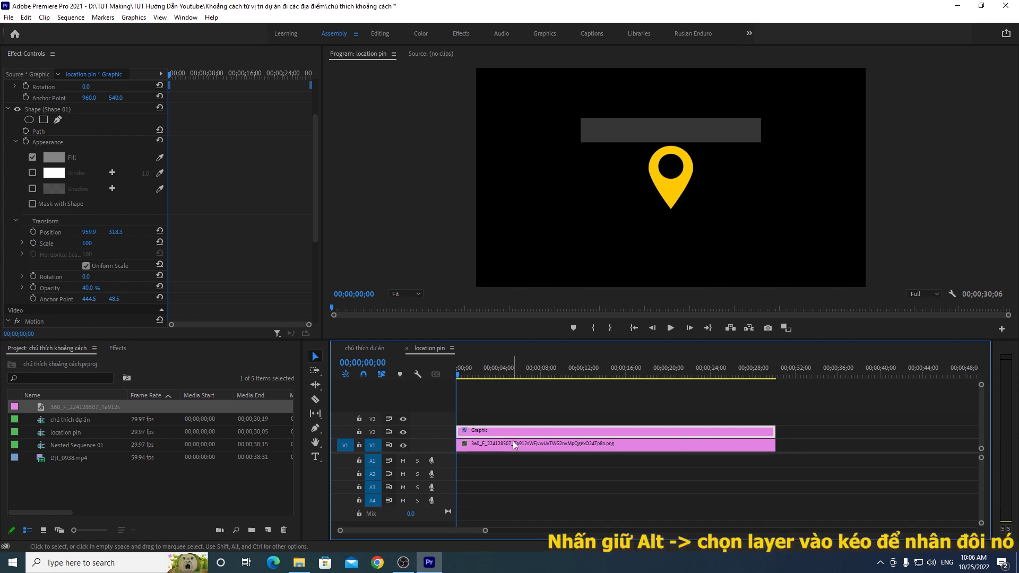
Step: Alt-drag a copy of the bar onto V3, giving it a stroke, no fill, 100% opacity
{"action": "key", "text": "alt"}
{"action": "left_click_drag", "start_coordinate": [504, 432], "coordinate": [504, 420], "text": "alt"}
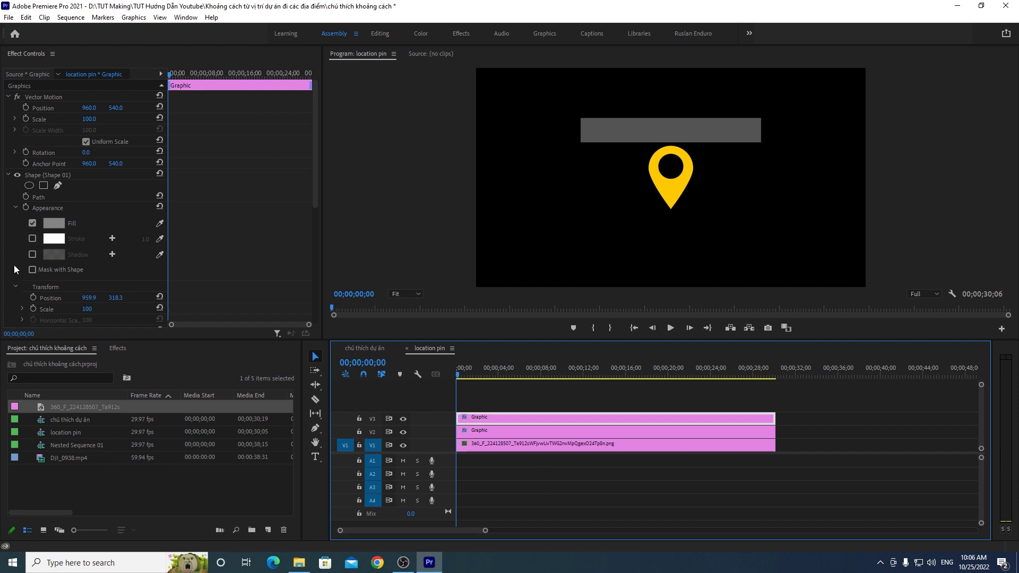
{"action": "left_click", "coordinate": [33, 239]}
{"action": "left_click", "coordinate": [32, 223]}
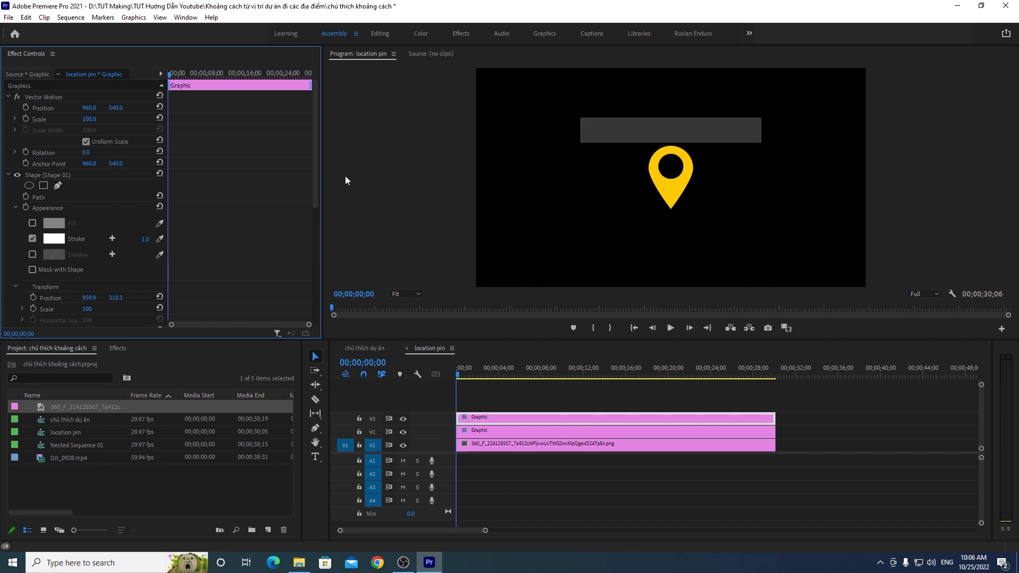
{"action": "scroll", "coordinate": [316, 186], "scroll_direction": "down", "scroll_amount": 5}
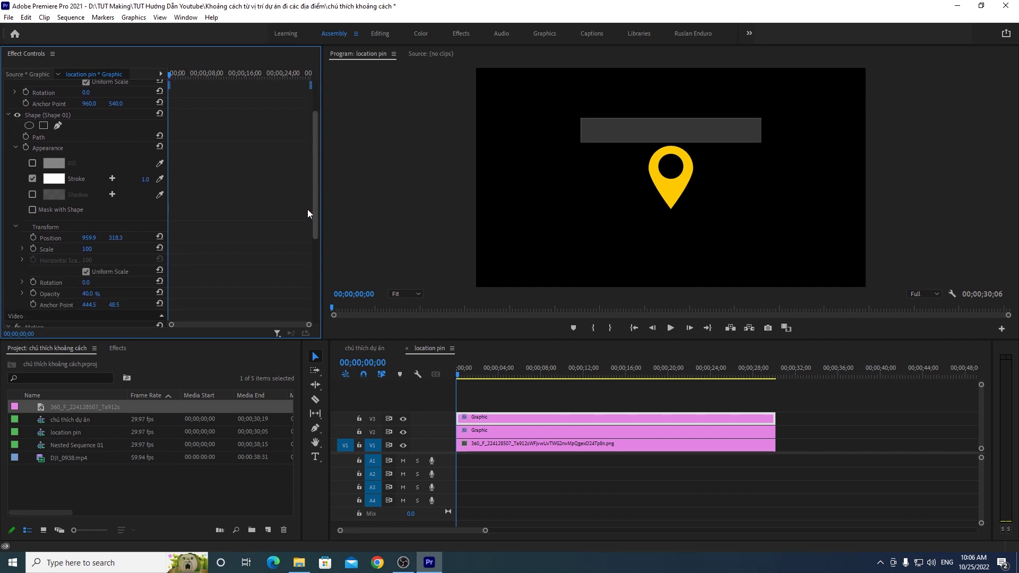
{"action": "scroll", "coordinate": [310, 206], "scroll_direction": "up", "scroll_amount": 1}
{"action": "left_click_drag", "start_coordinate": [88, 305], "coordinate": [111, 305]}
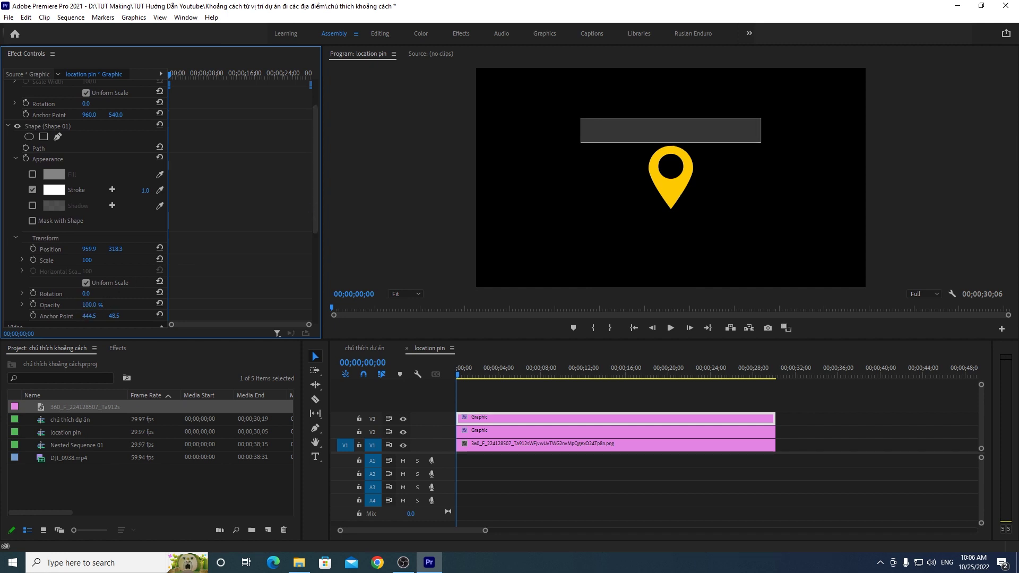
{"action": "key", "text": "Return"}
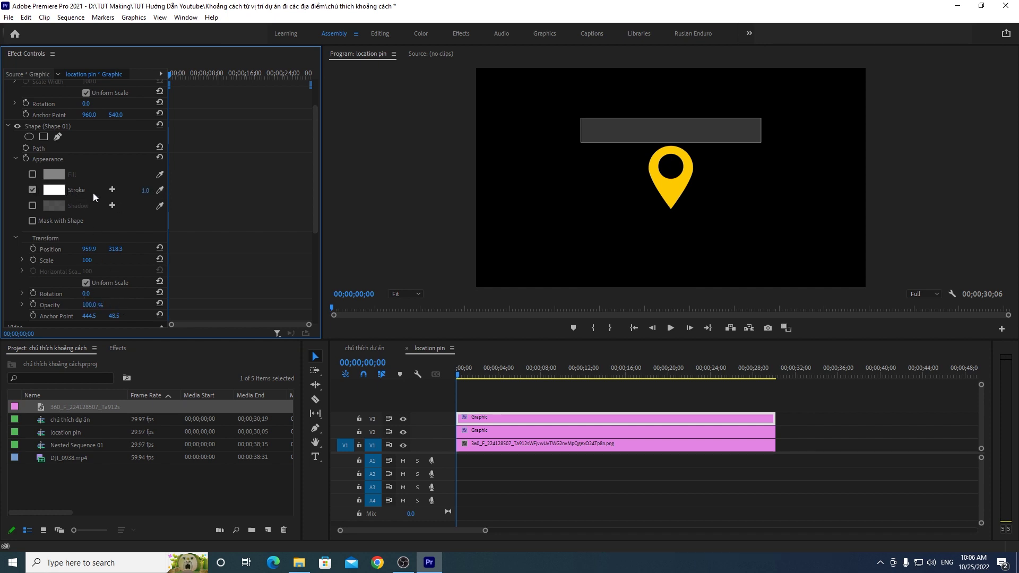
Step: Keep the copy's outline white and thin its stroke width from 18 to 6
{"action": "left_click", "coordinate": [61, 193]}
{"action": "mouse_move", "coordinate": [249, 272]}
{"action": "left_mouse_down"}
{"action": "mouse_move", "coordinate": [289, 243]}
{"action": "mouse_move", "coordinate": [151, 371]}
{"action": "left_mouse_up"}
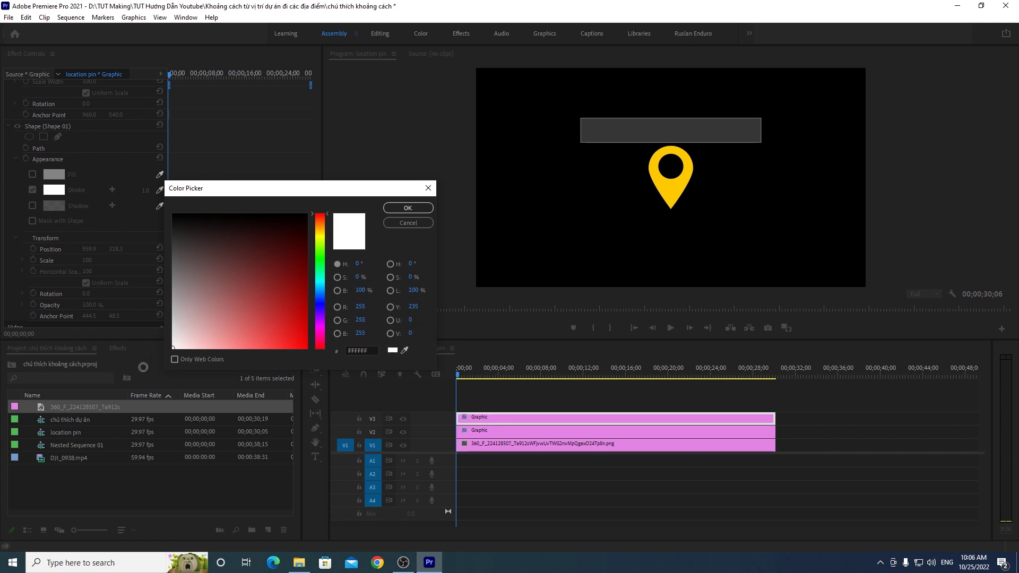
{"action": "left_click", "coordinate": [415, 220]}
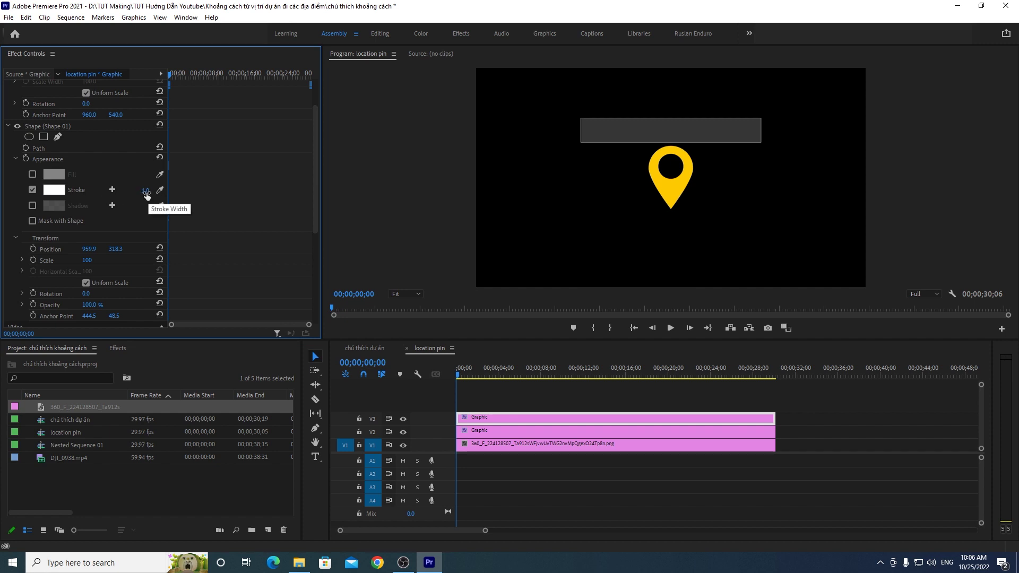
{"action": "left_click_drag", "start_coordinate": [146, 192], "coordinate": [156, 192]}
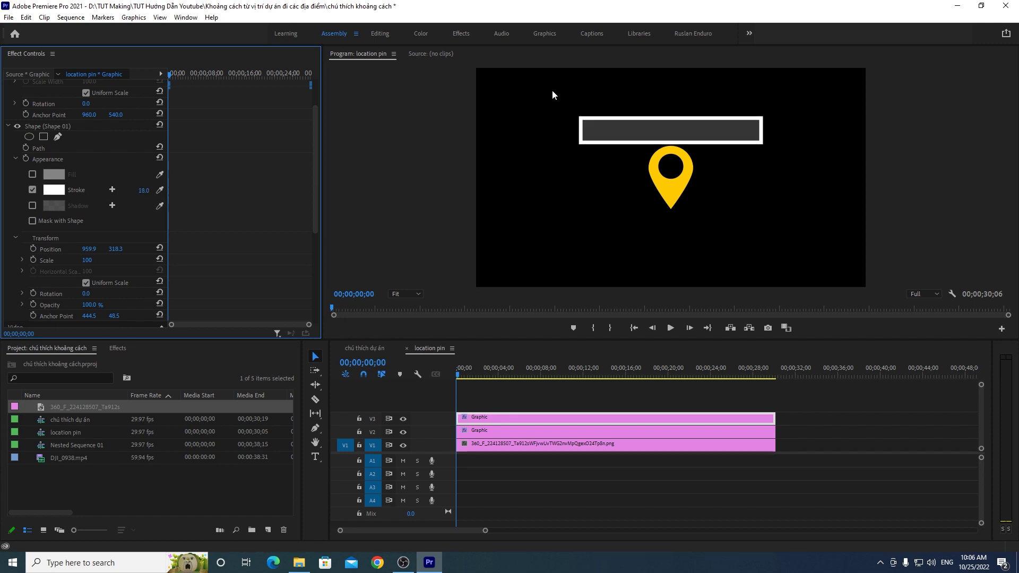
{"action": "left_click_drag", "start_coordinate": [143, 190], "coordinate": [137, 190]}
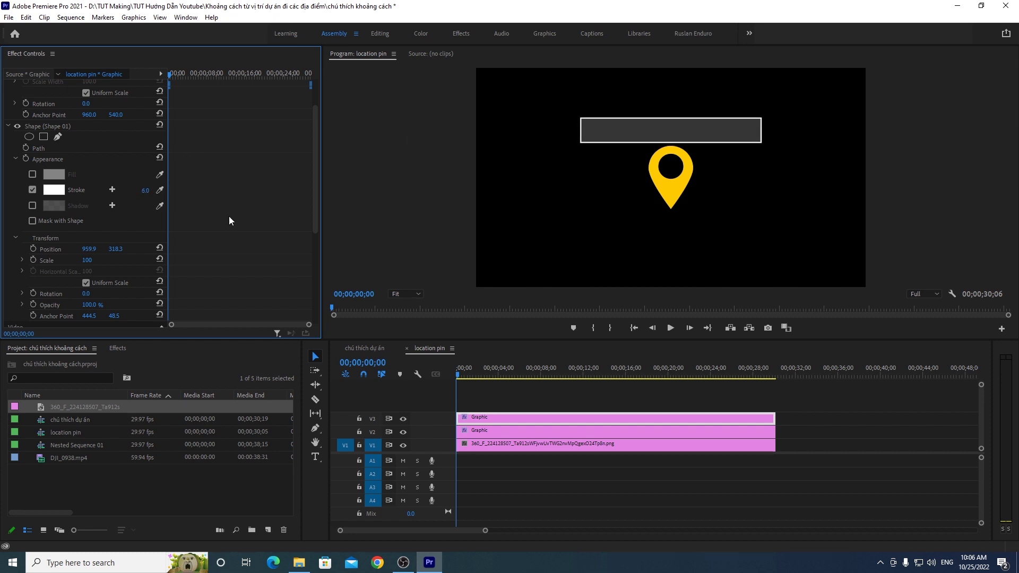
{"action": "left_click", "coordinate": [917, 254]}
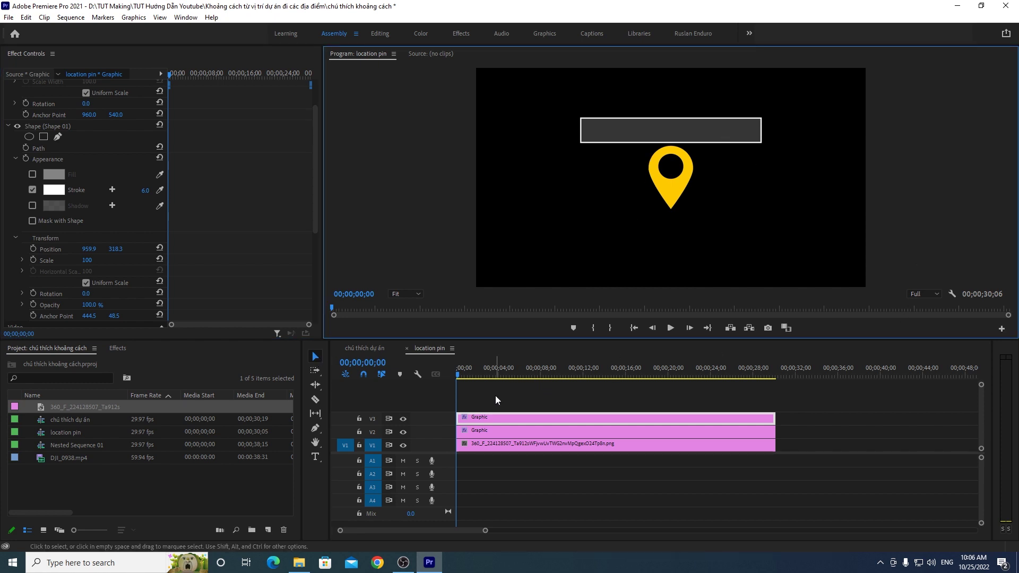
{"action": "left_click", "coordinate": [529, 376]}
{"action": "mouse_move", "coordinate": [531, 377]}
{"action": "left_mouse_down"}
{"action": "mouse_move", "coordinate": [675, 374]}
{"action": "mouse_move", "coordinate": [454, 368]}
{"action": "left_mouse_up"}
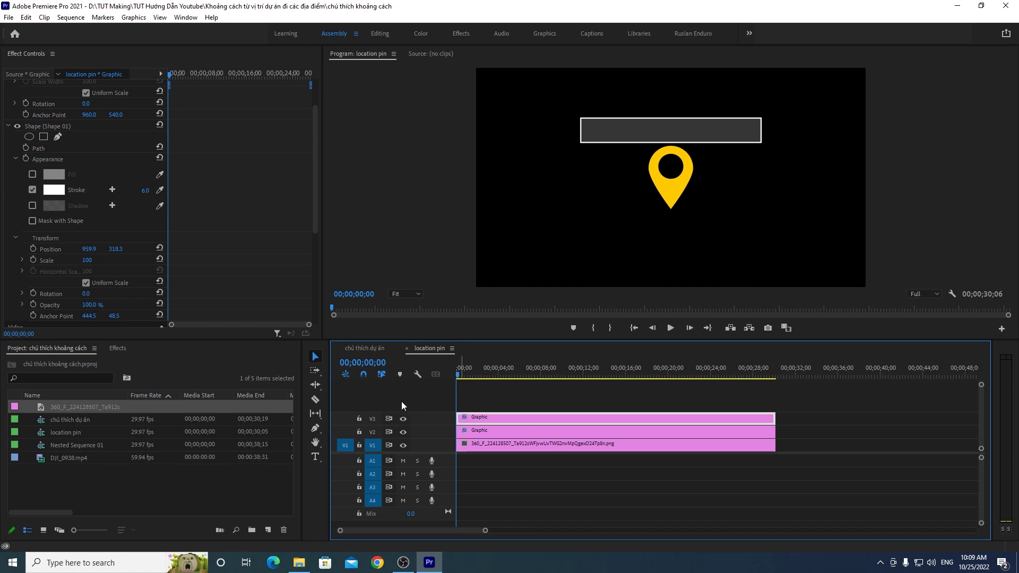
Step: Use Add Tracks with 2 video and 0 audio tracks to create V4 and V5
{"action": "right_click", "coordinate": [377, 393]}
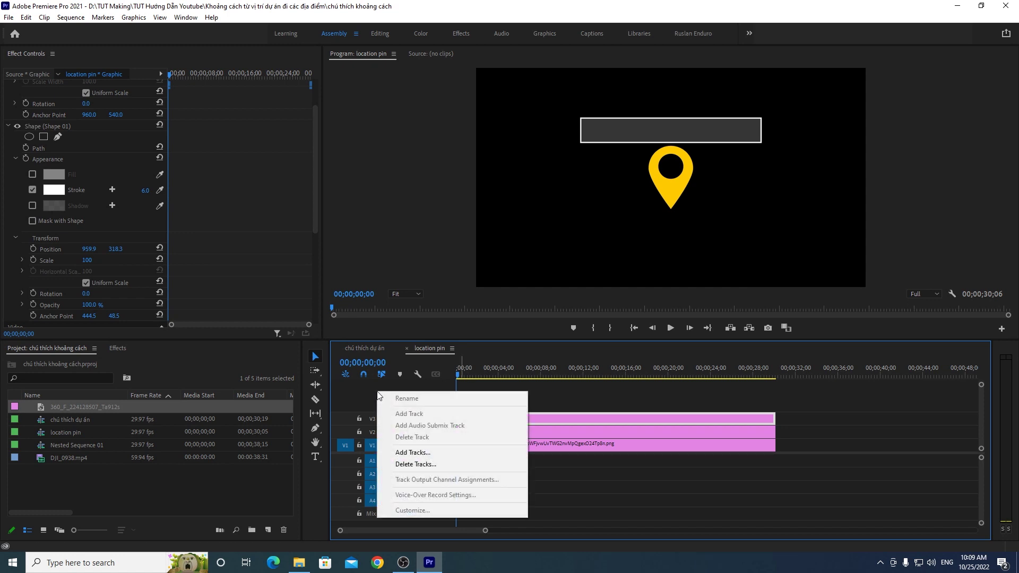
{"action": "left_click", "coordinate": [403, 452]}
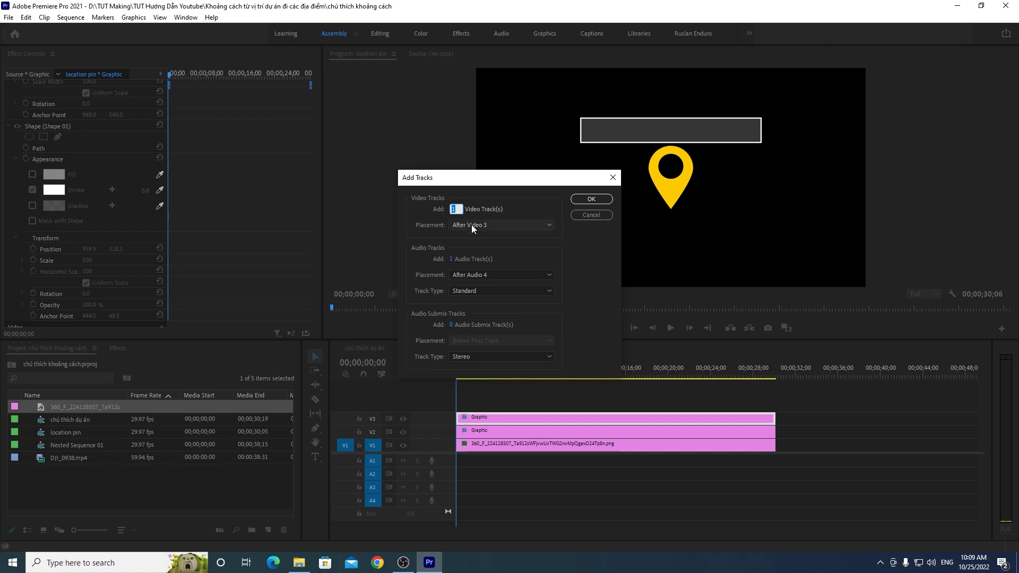
{"action": "left_click", "coordinate": [453, 261]}
{"action": "type", "text": "0"}
{"action": "left_click_drag", "start_coordinate": [452, 209], "coordinate": [455, 211]}
{"action": "type", "text": "0"}
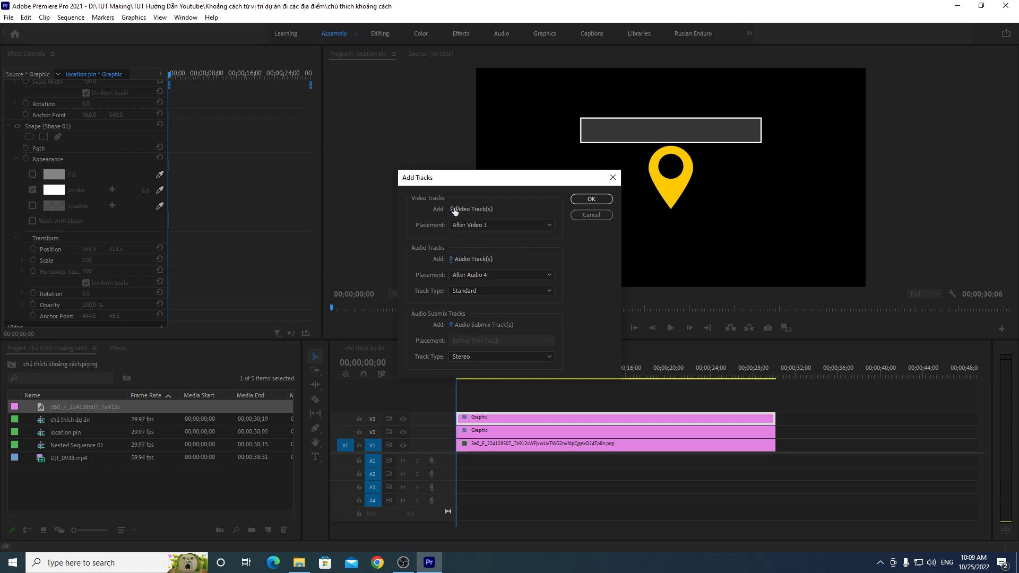
{"action": "left_click", "coordinate": [453, 209]}
{"action": "left_click", "coordinate": [589, 200]}
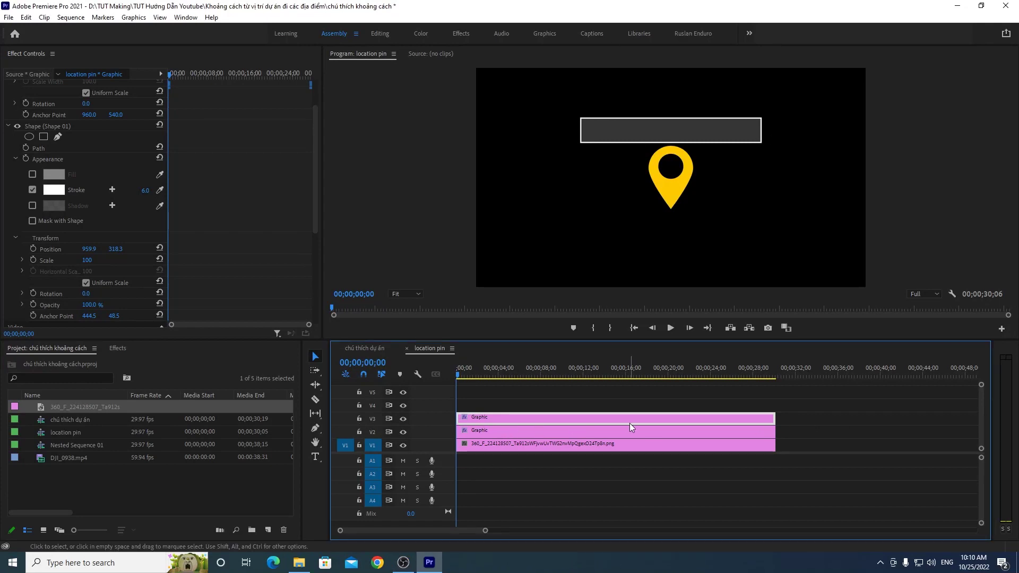
{"action": "left_click", "coordinate": [877, 428]}
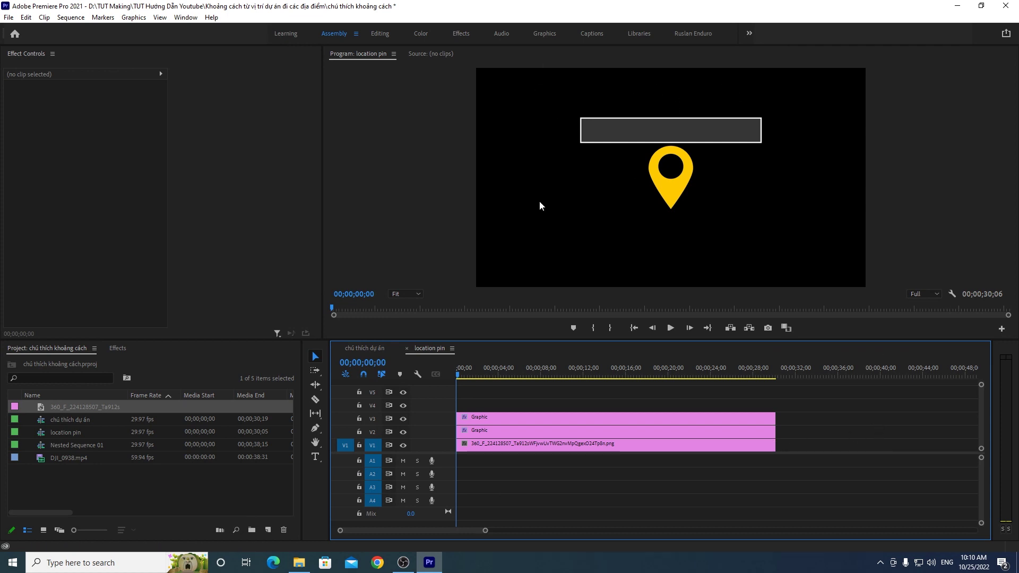
Step: With the Type Tool, type 'Vị trí dự án' just below the yellow pin
{"action": "left_click", "coordinate": [689, 418]}
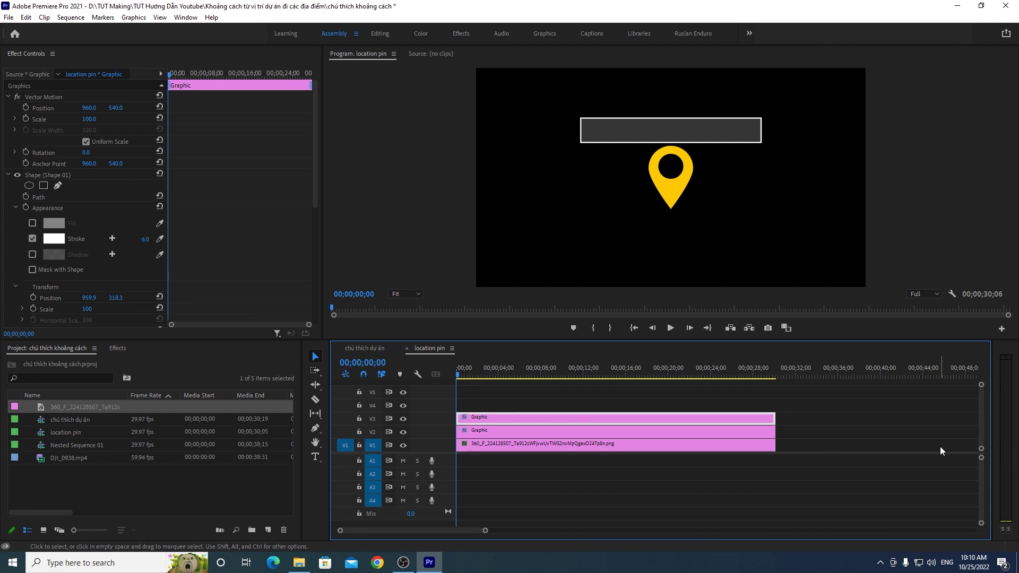
{"action": "left_click", "coordinate": [884, 430]}
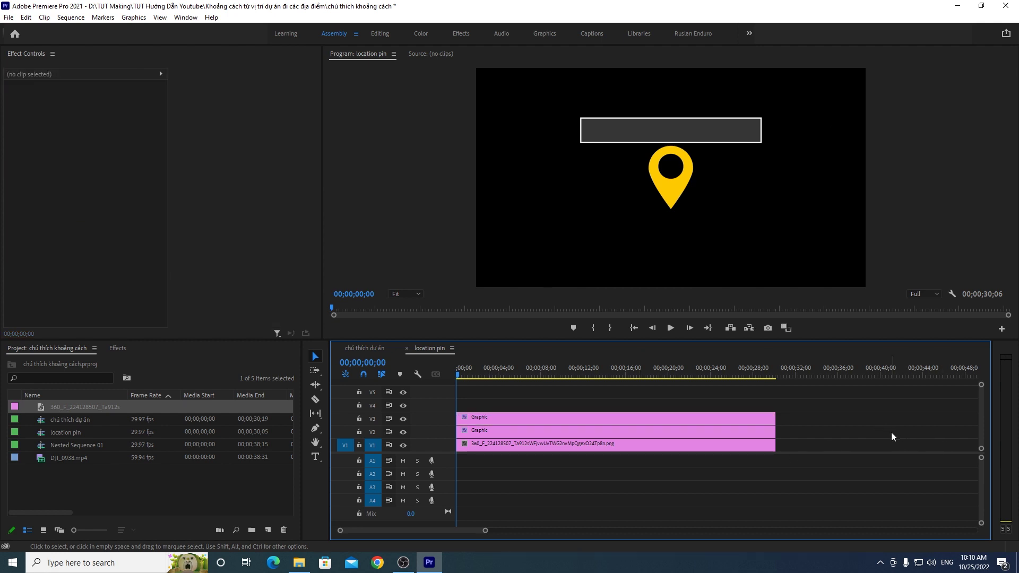
{"action": "left_click", "coordinate": [315, 457]}
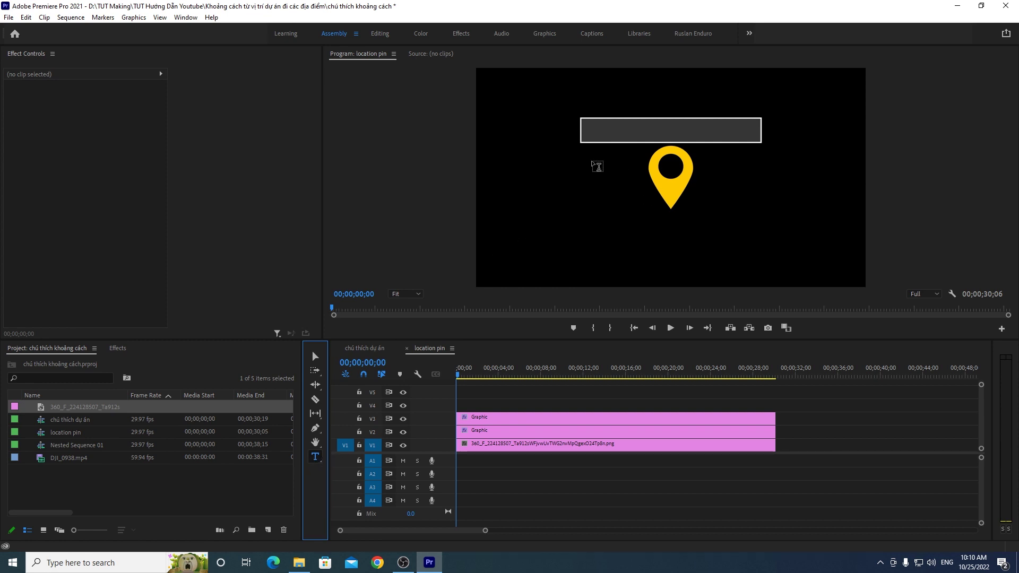
{"action": "left_click", "coordinate": [576, 231]}
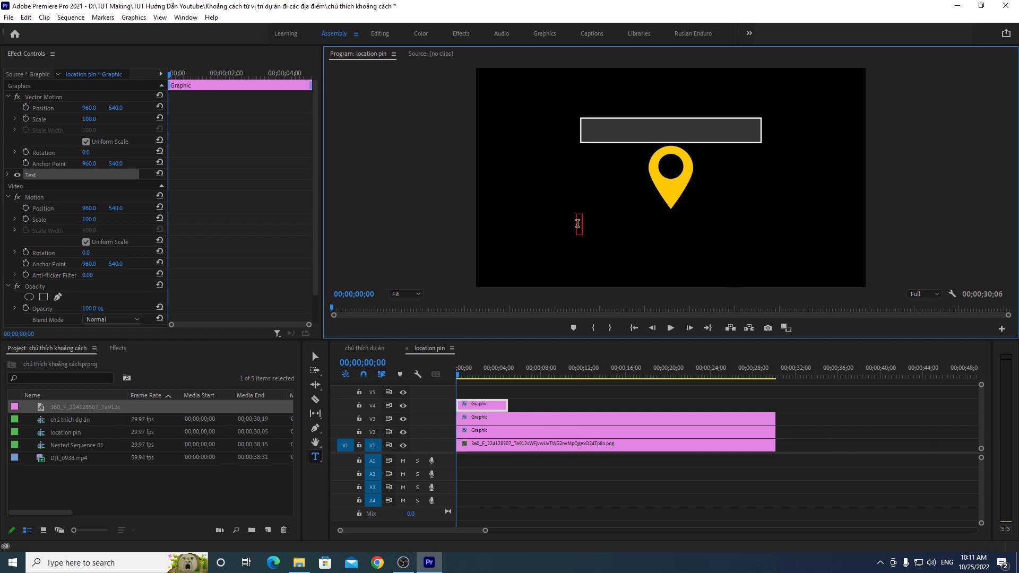
{"action": "type", "text": "Vị"}
{"action": "type", "text": " trí dự án"}
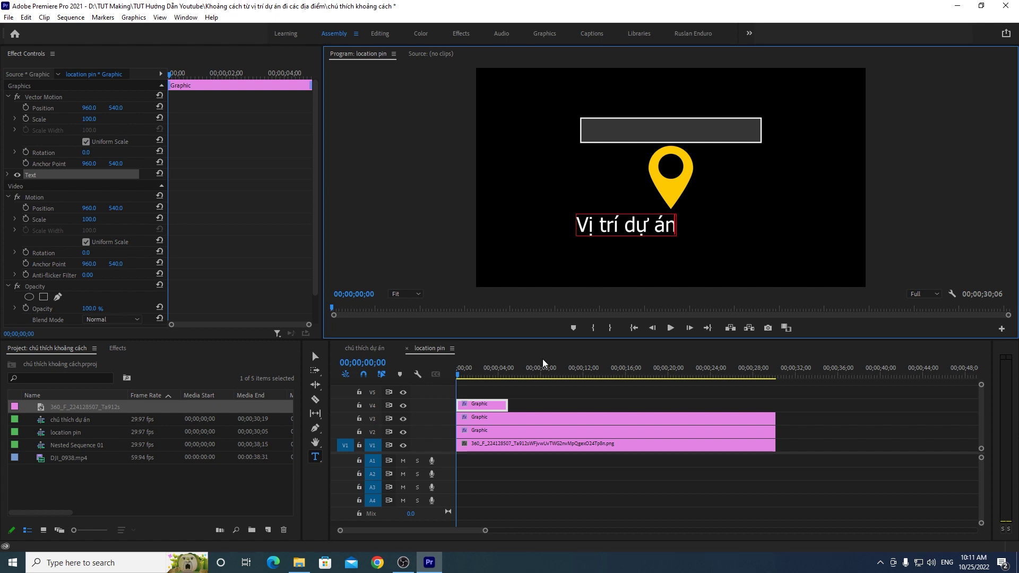
{"action": "left_click", "coordinate": [315, 356]}
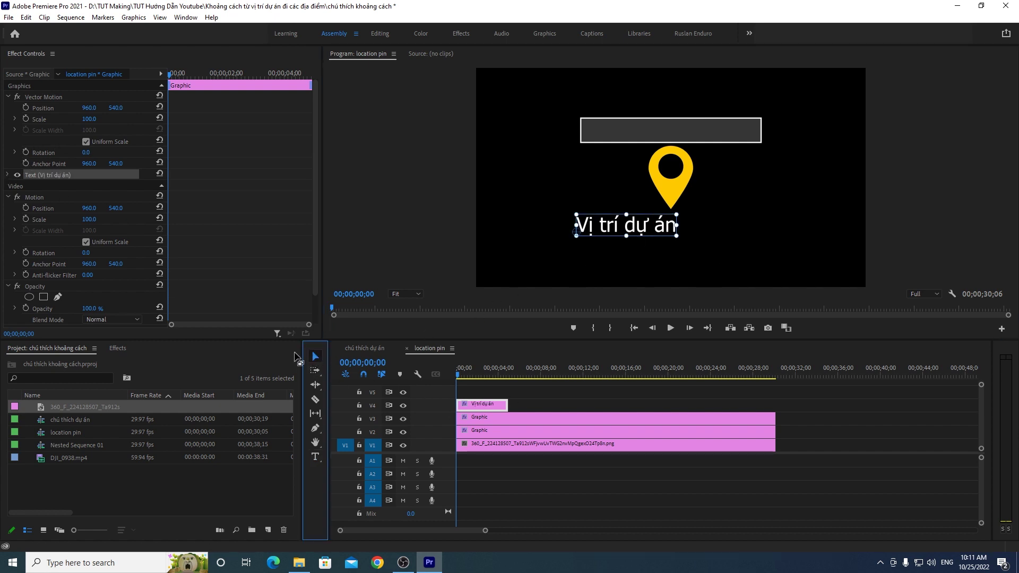
Step: Search 'robo' in the caption's font field and apply Roboto Bold
{"action": "left_click", "coordinate": [9, 176]}
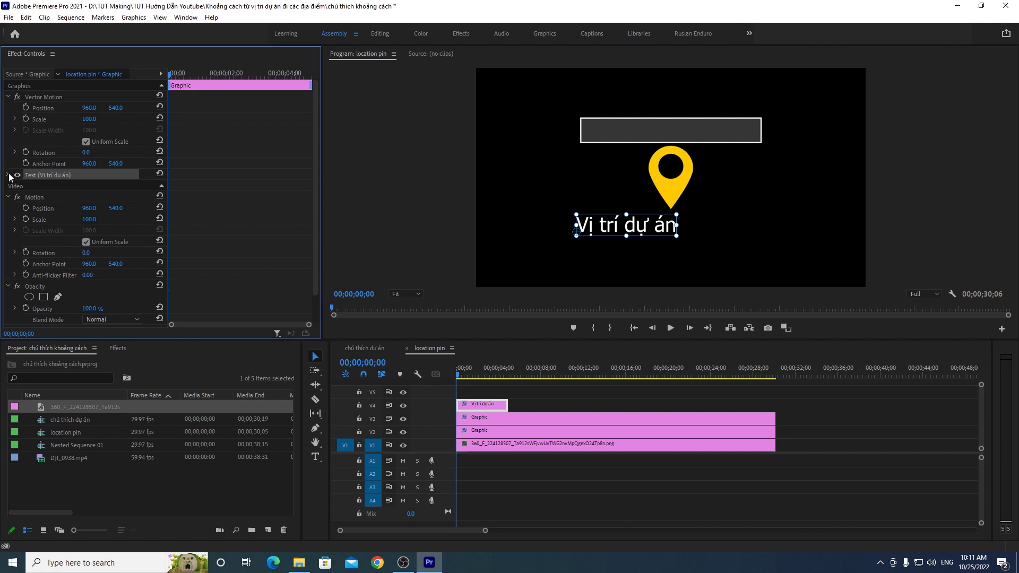
{"action": "left_click", "coordinate": [8, 175]}
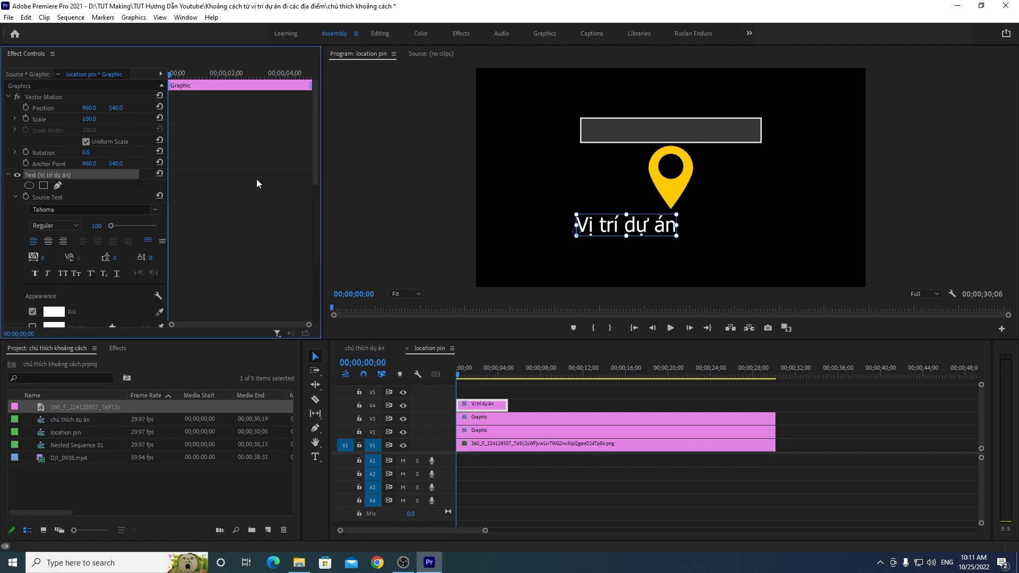
{"action": "left_click_drag", "start_coordinate": [316, 164], "coordinate": [319, 173]}
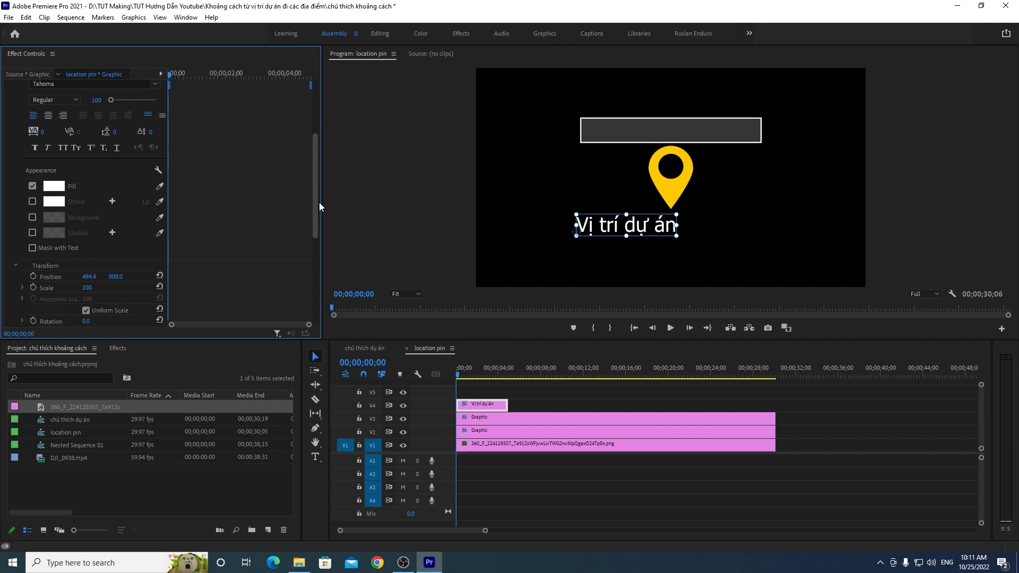
{"action": "left_click", "coordinate": [64, 184]}
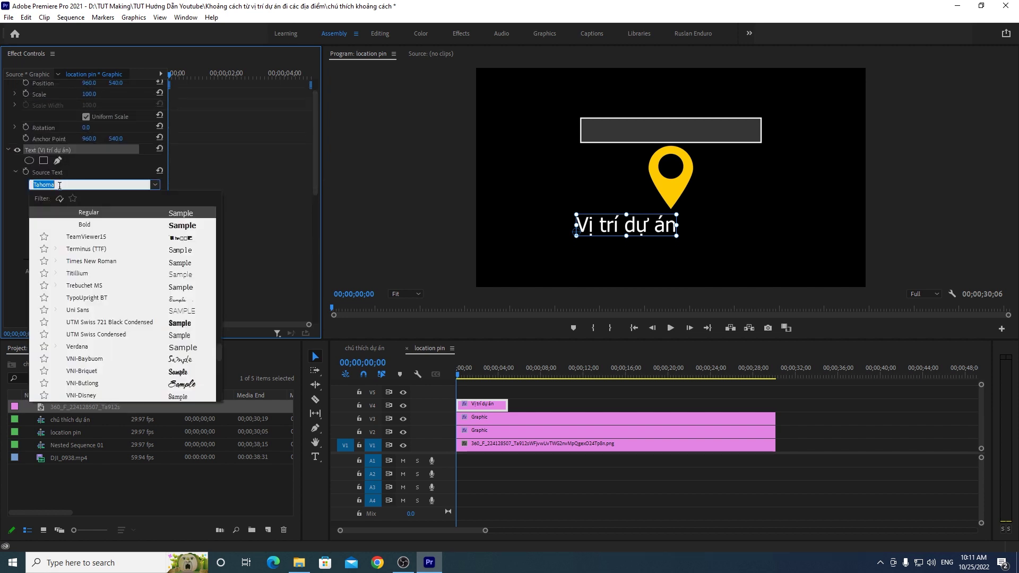
{"action": "type", "text": "robo"}
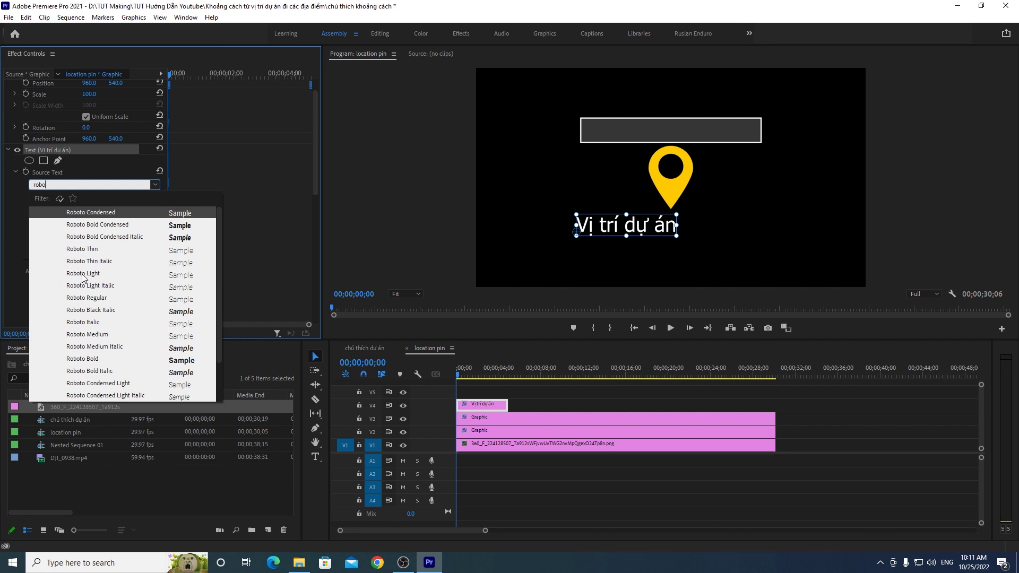
{"action": "left_click", "coordinate": [86, 358]}
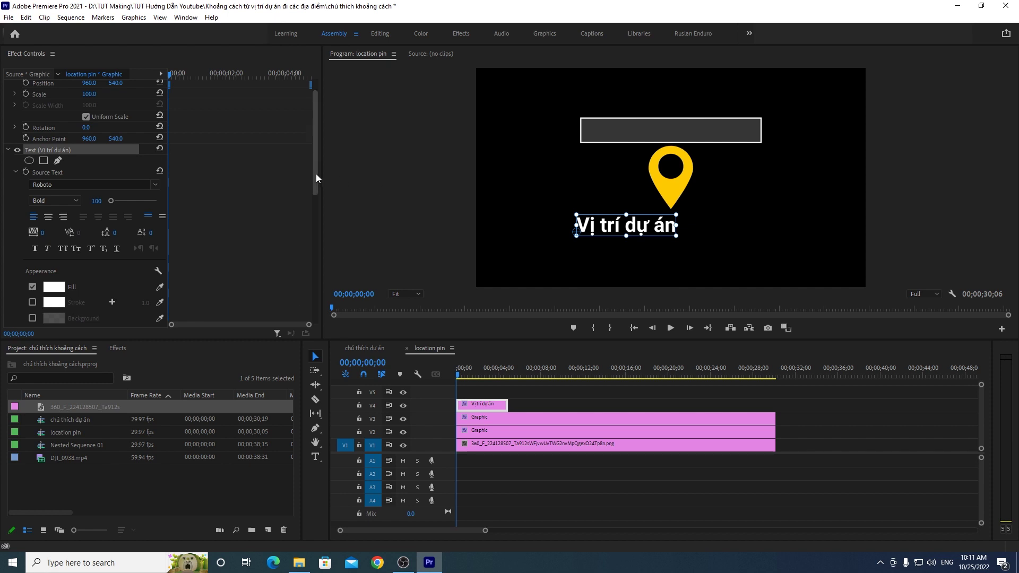
{"action": "left_click_drag", "start_coordinate": [316, 174], "coordinate": [311, 193]}
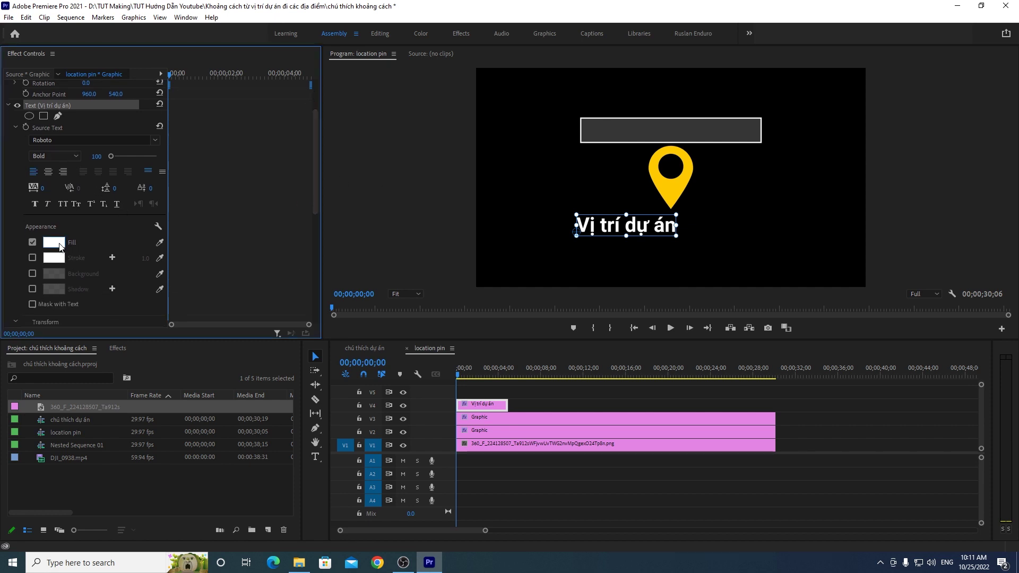
Step: Fill the 'Vị trí dự án' caption with cyan 00D8FF and drag it up into the grey box
{"action": "left_click", "coordinate": [53, 243]}
{"action": "left_click", "coordinate": [292, 179]}
{"action": "left_click", "coordinate": [69, 233]}
{"action": "left_click", "coordinate": [203, 264]}
{"action": "left_click_drag", "start_coordinate": [204, 265], "coordinate": [204, 266]}
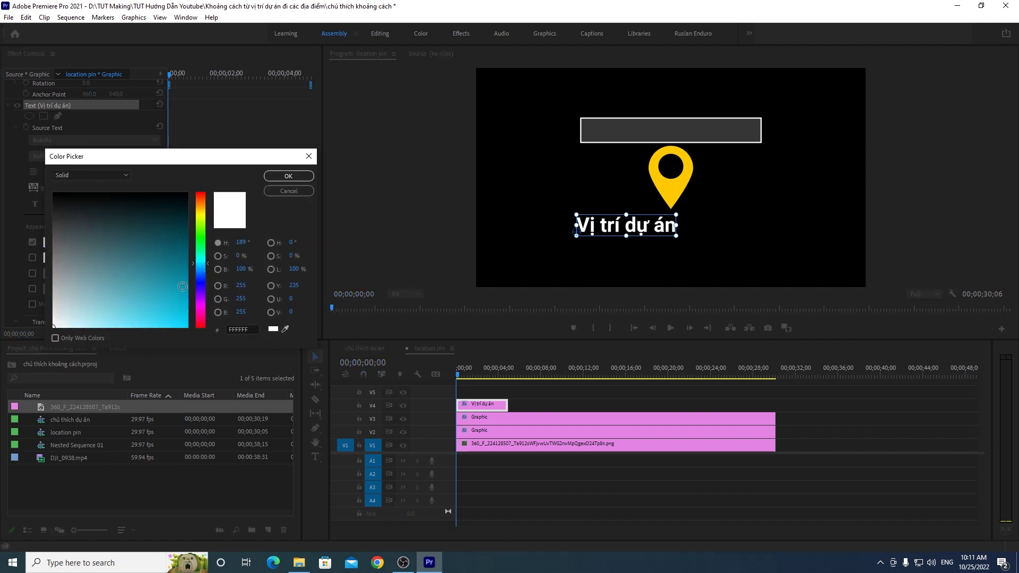
{"action": "left_click_drag", "start_coordinate": [184, 323], "coordinate": [204, 369]}
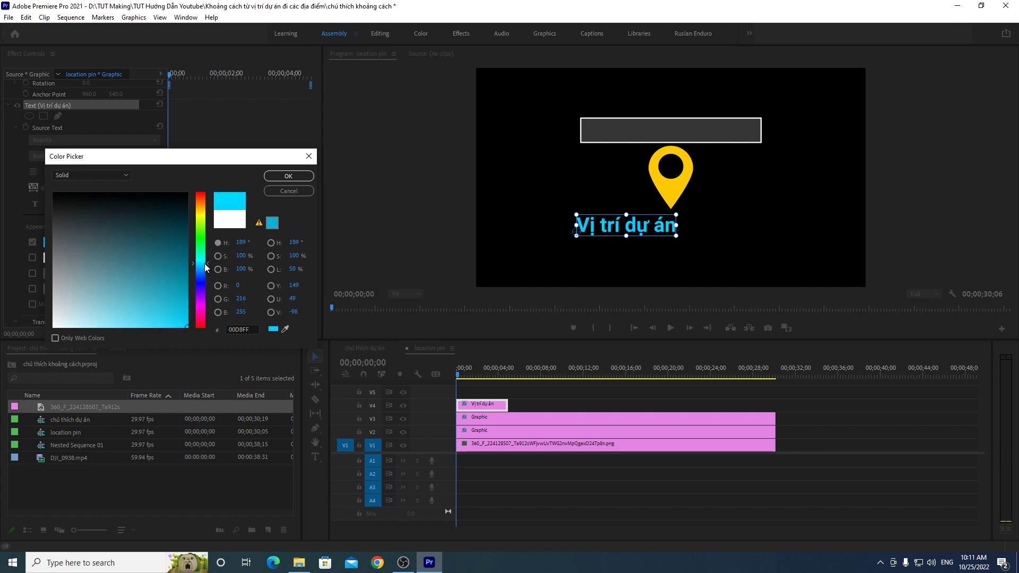
{"action": "left_click", "coordinate": [288, 175]}
{"action": "left_click_drag", "start_coordinate": [640, 231], "coordinate": [682, 132]}
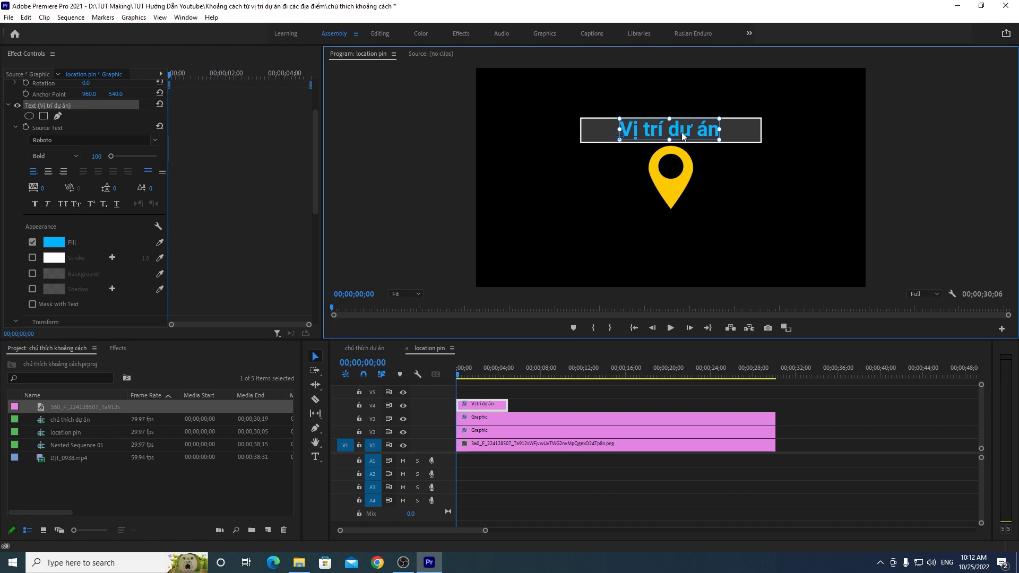
Step: Shrink and centre the caption in the box, then extend its V4 clip to 30;06
{"action": "left_click_drag", "start_coordinate": [719, 118], "coordinate": [714, 121]}
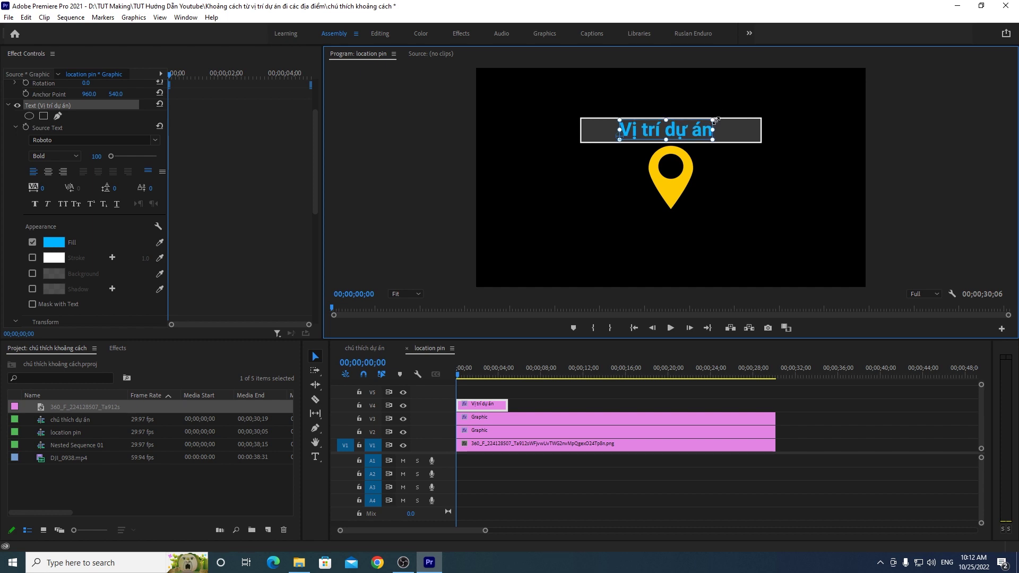
{"action": "left_click_drag", "start_coordinate": [695, 131], "coordinate": [702, 132]}
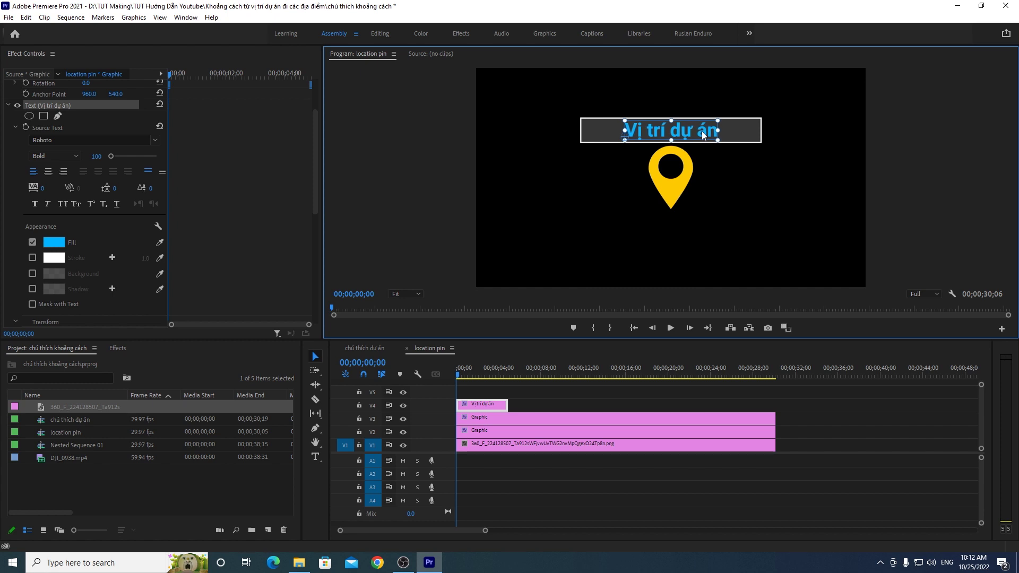
{"action": "left_click", "coordinate": [819, 206]}
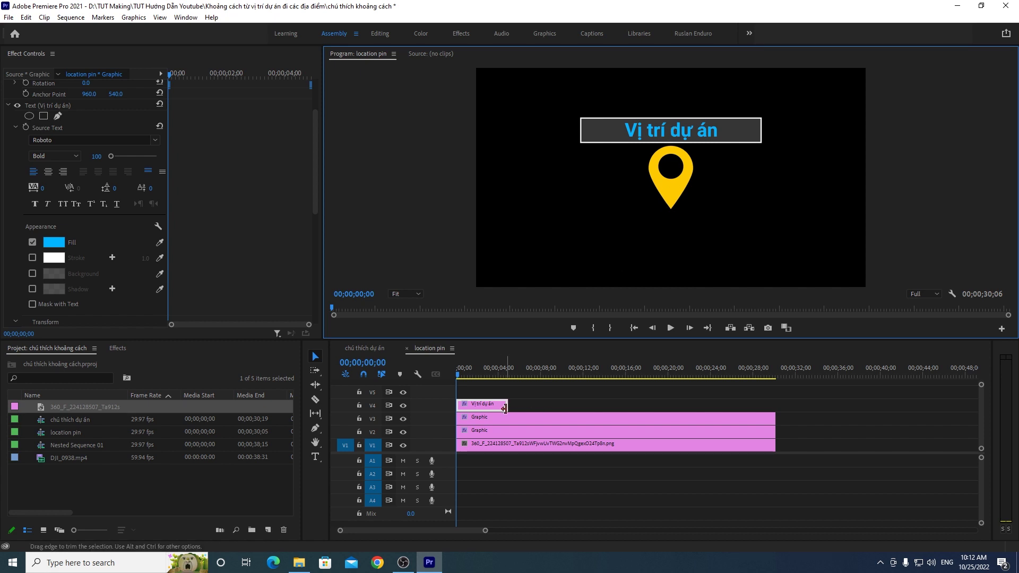
{"action": "left_click_drag", "start_coordinate": [504, 406], "coordinate": [772, 405]}
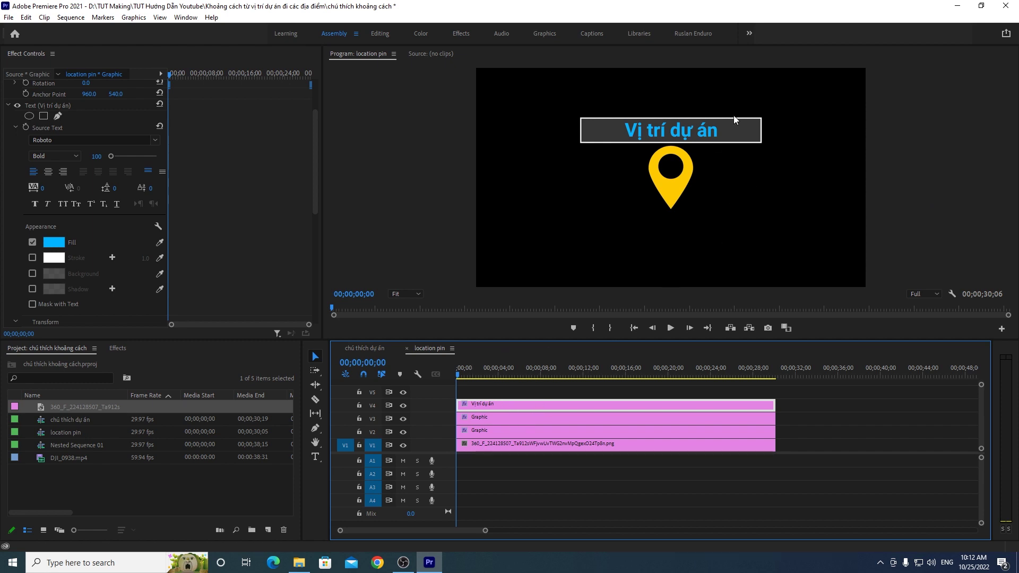
{"action": "left_click", "coordinate": [531, 416]}
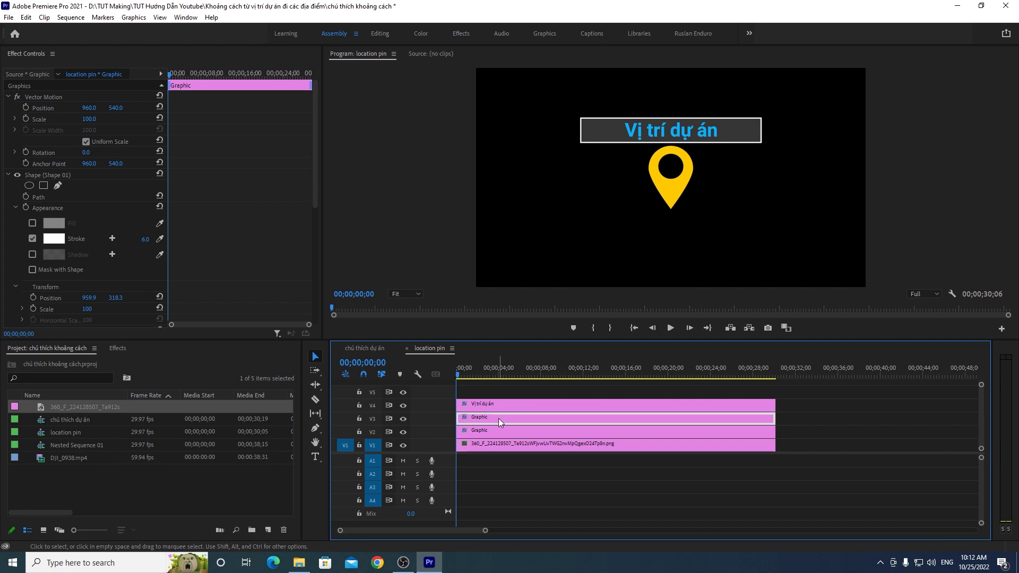
Step: Narrow the grey background box on V2 by pulling its left and right edges in
{"action": "left_click", "coordinate": [499, 432]}
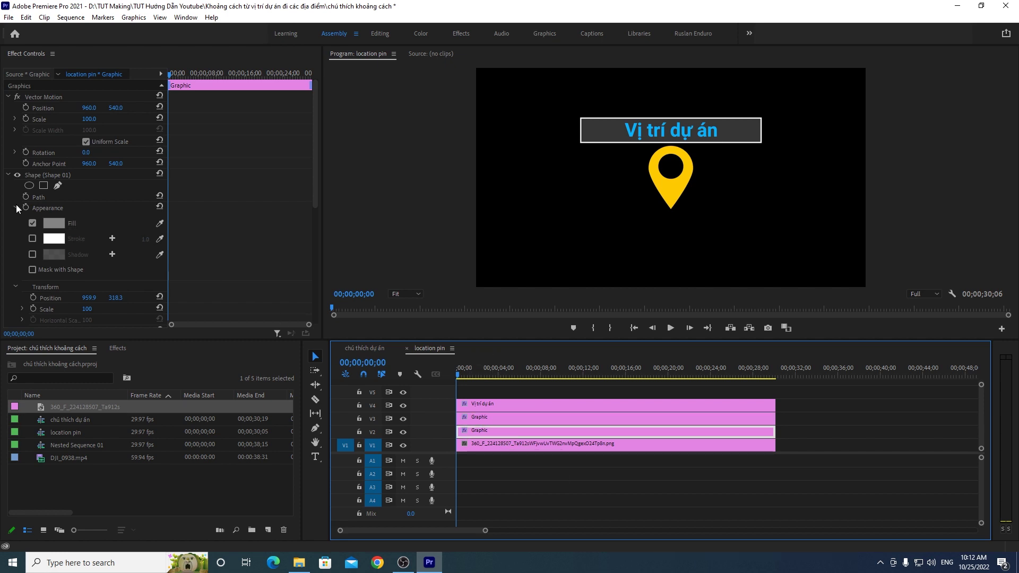
{"action": "left_click", "coordinate": [36, 175]}
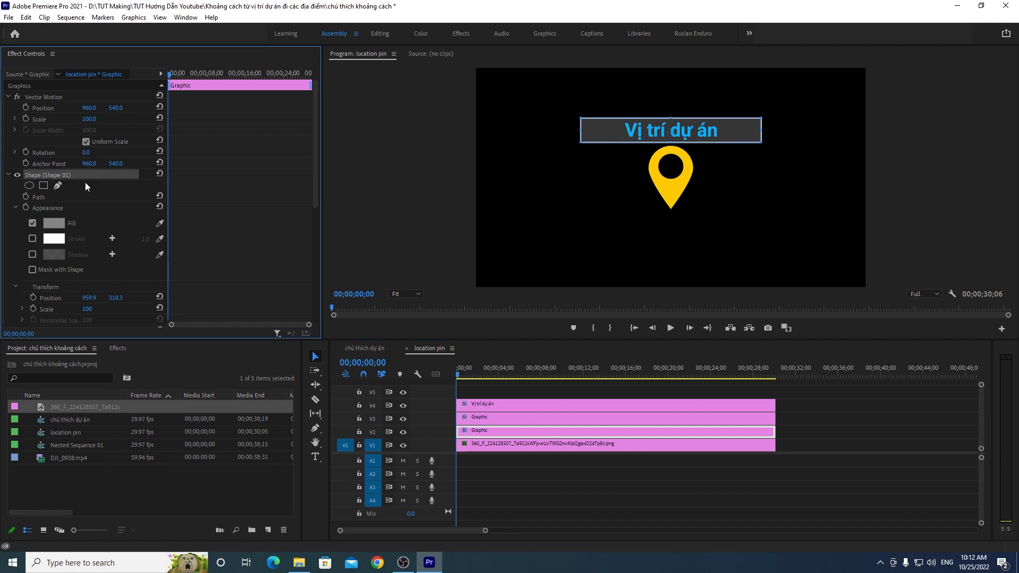
{"action": "left_click_drag", "start_coordinate": [577, 127], "coordinate": [618, 127]}
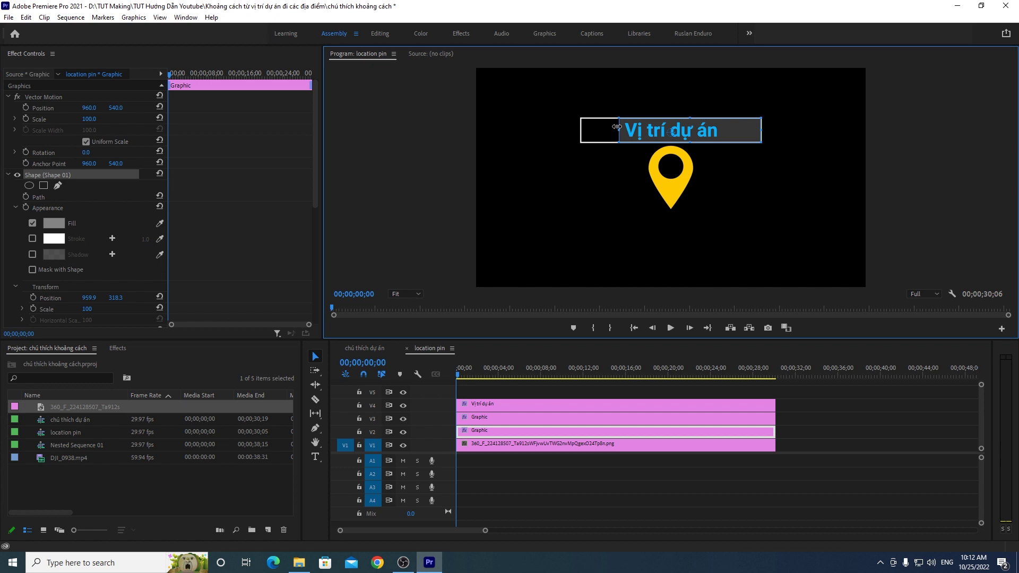
{"action": "left_click_drag", "start_coordinate": [762, 131], "coordinate": [723, 139]}
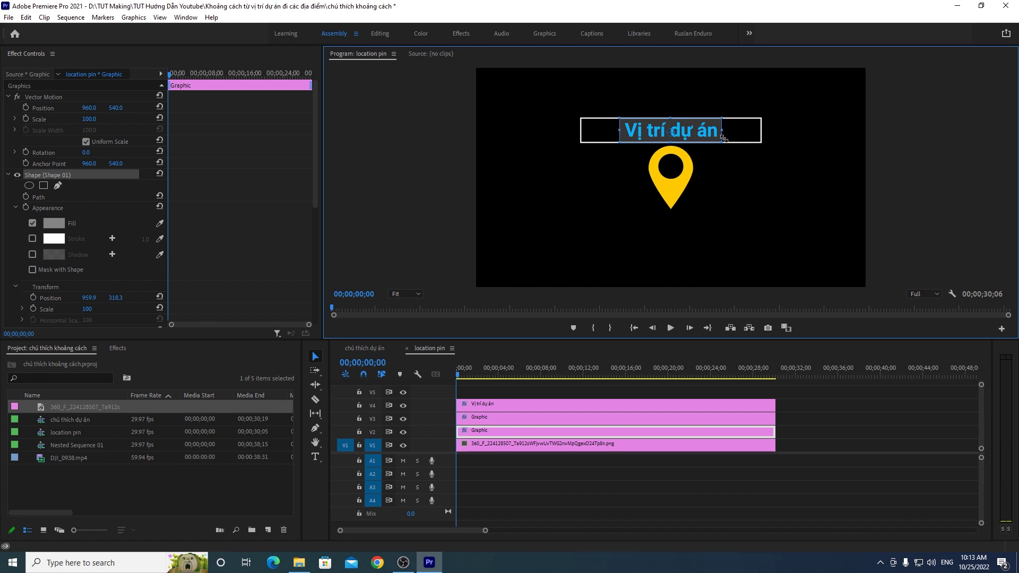
Step: Narrow the white outline frame on V3 so it fits snugly around the label
{"action": "left_click", "coordinate": [497, 421]}
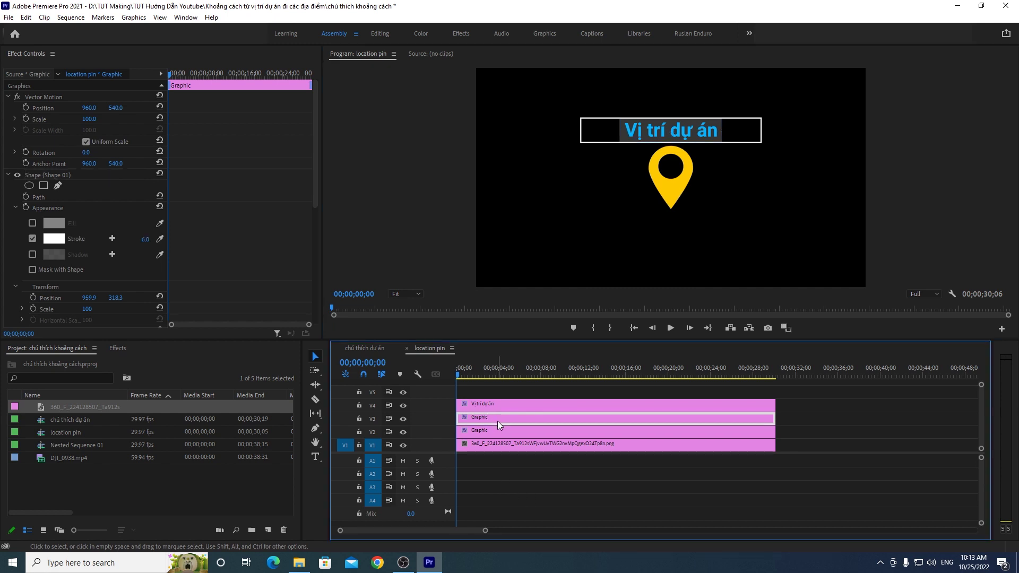
{"action": "left_click", "coordinate": [34, 175]}
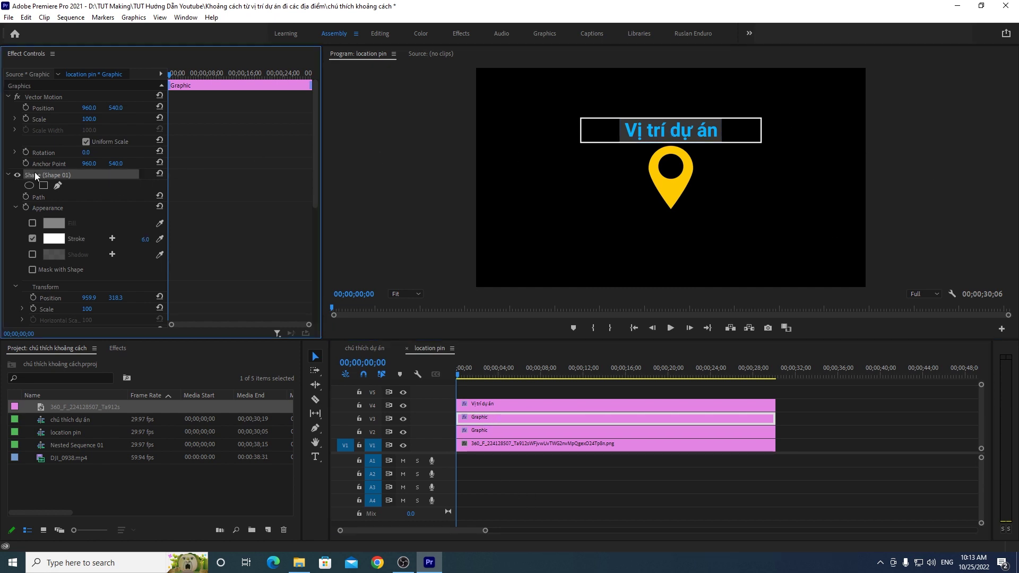
{"action": "left_click_drag", "start_coordinate": [762, 130], "coordinate": [718, 135]}
{"action": "left_click_drag", "start_coordinate": [581, 125], "coordinate": [619, 125]}
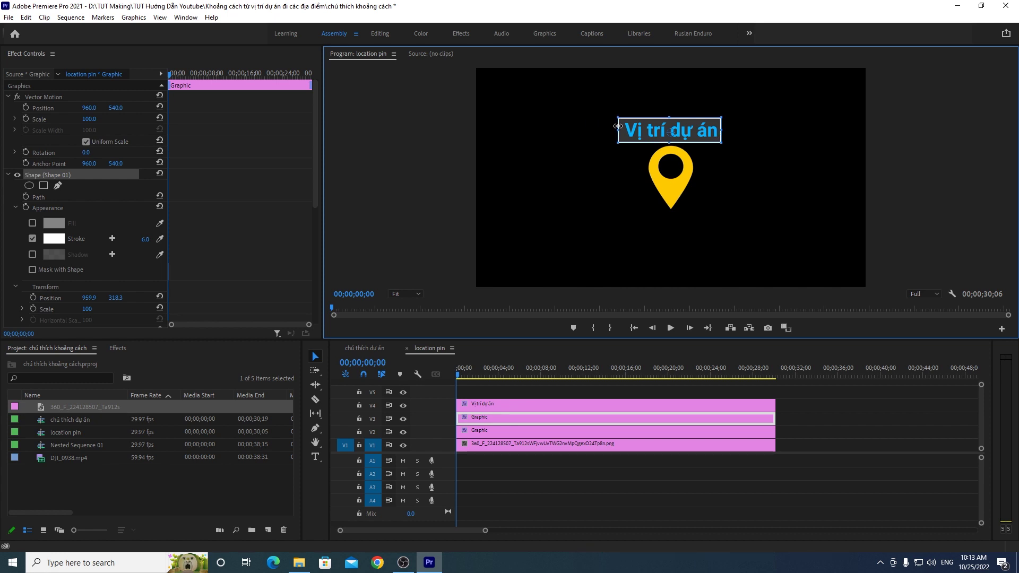
{"action": "left_click", "coordinate": [690, 131]}
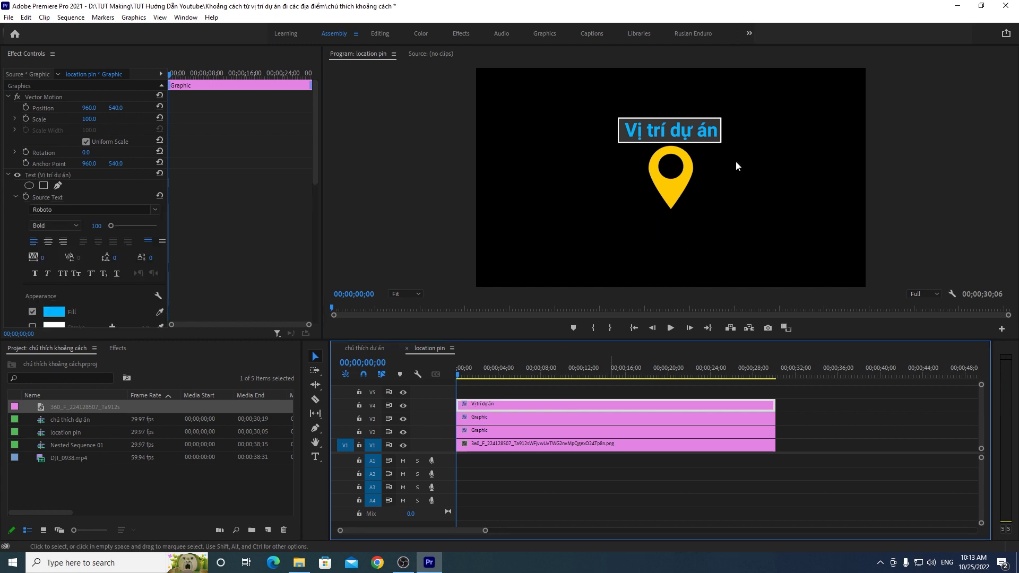
Step: Scale the 'Vị trí dự án' text down slightly so it sits centred in its outlined box
{"action": "left_click", "coordinate": [45, 175]}
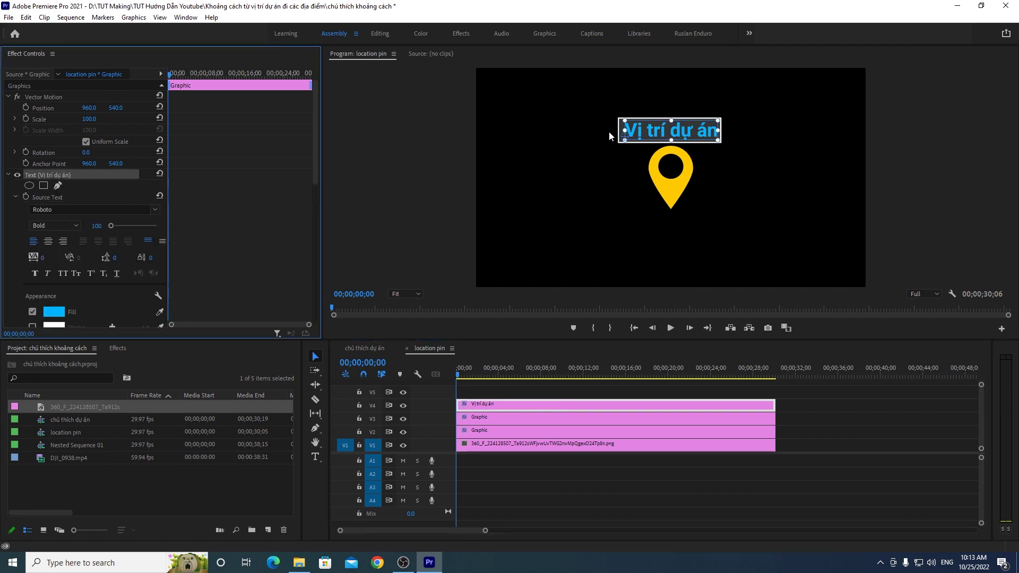
{"action": "left_click", "coordinate": [688, 131]}
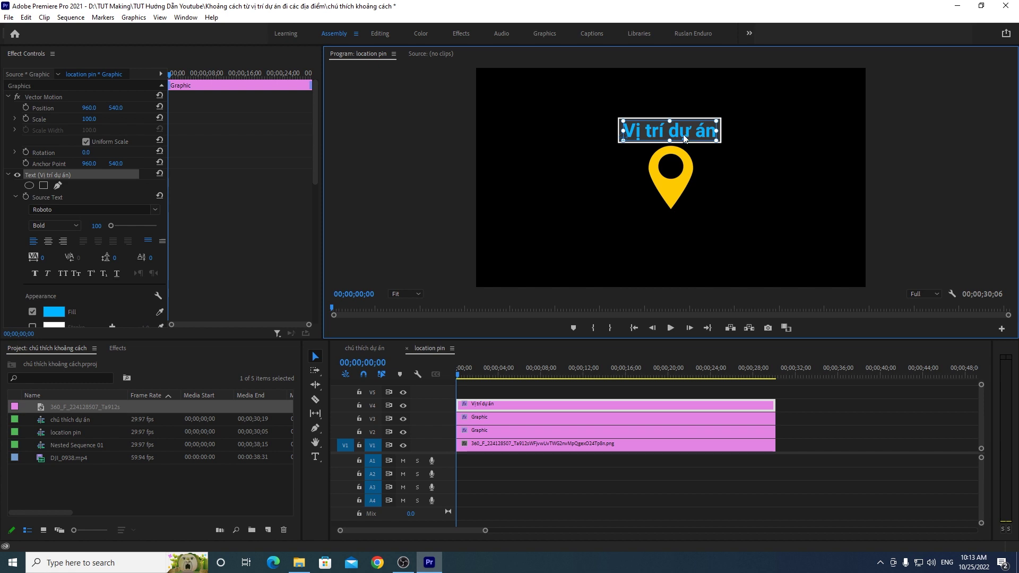
{"action": "left_click", "coordinate": [903, 159]}
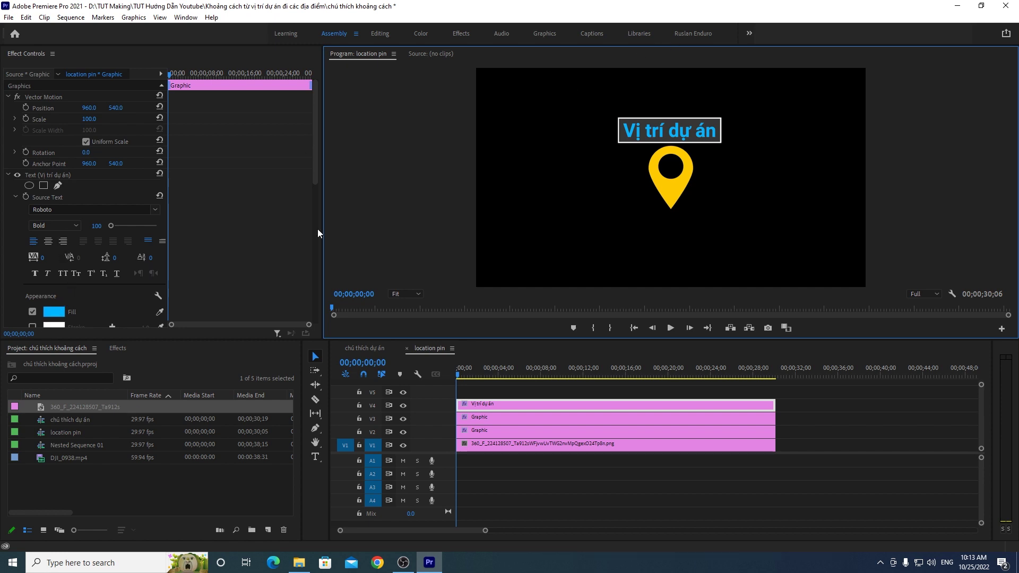
{"action": "left_click", "coordinate": [542, 403]}
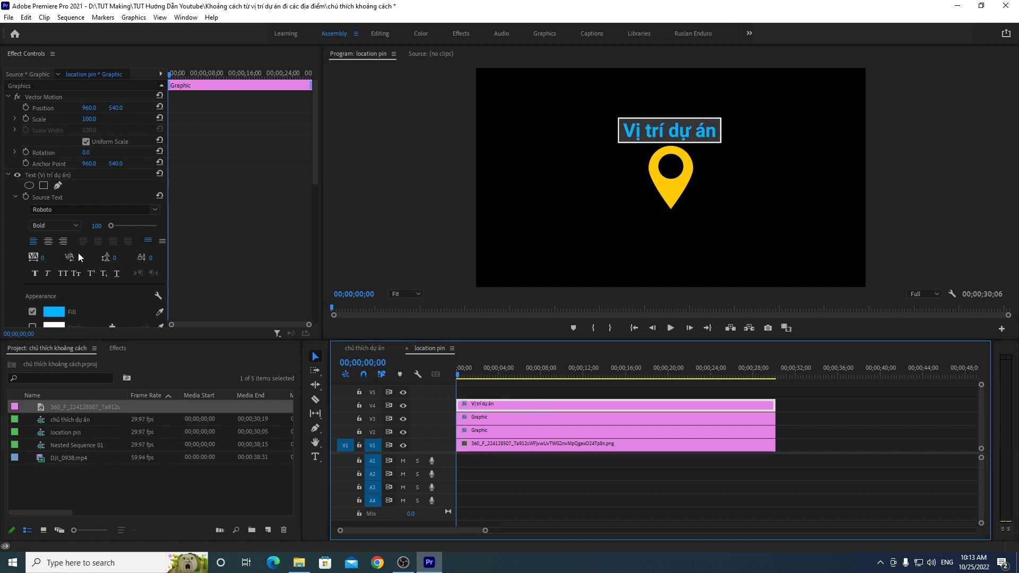
{"action": "left_click", "coordinate": [35, 175]}
{"action": "left_click_drag", "start_coordinate": [714, 120], "coordinate": [699, 131]}
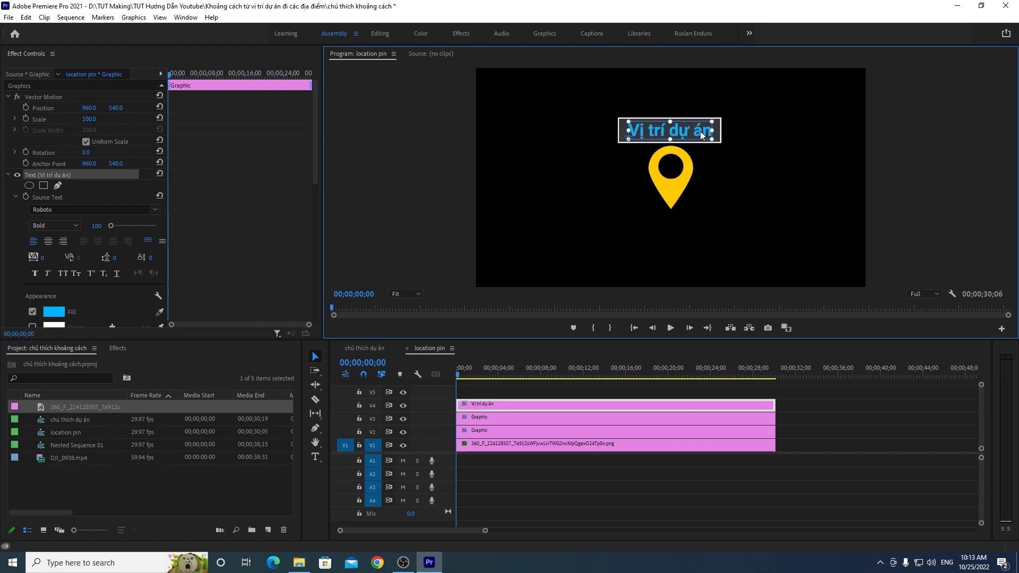
{"action": "left_click", "coordinate": [315, 356]}
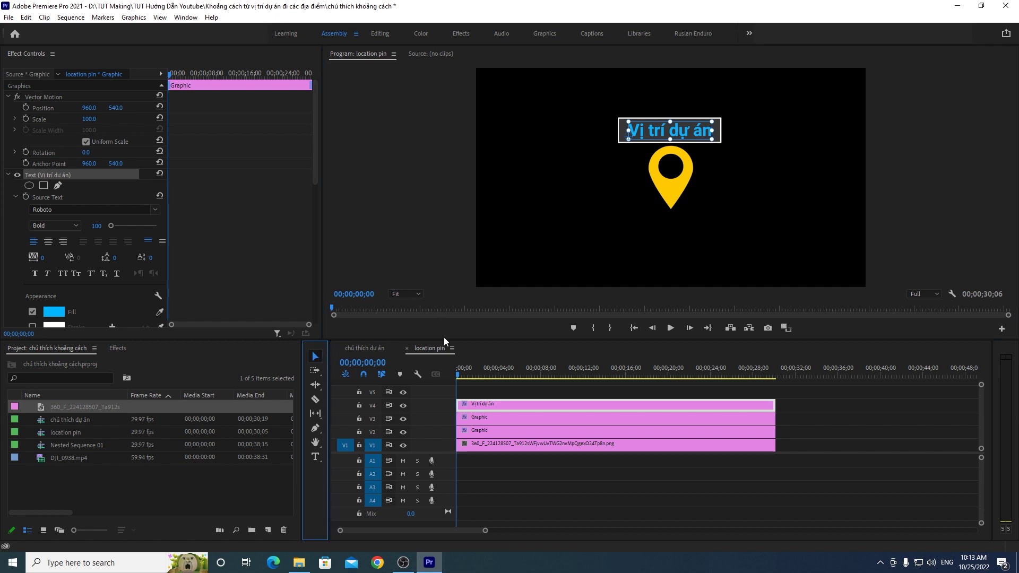
{"action": "left_click", "coordinate": [915, 185]}
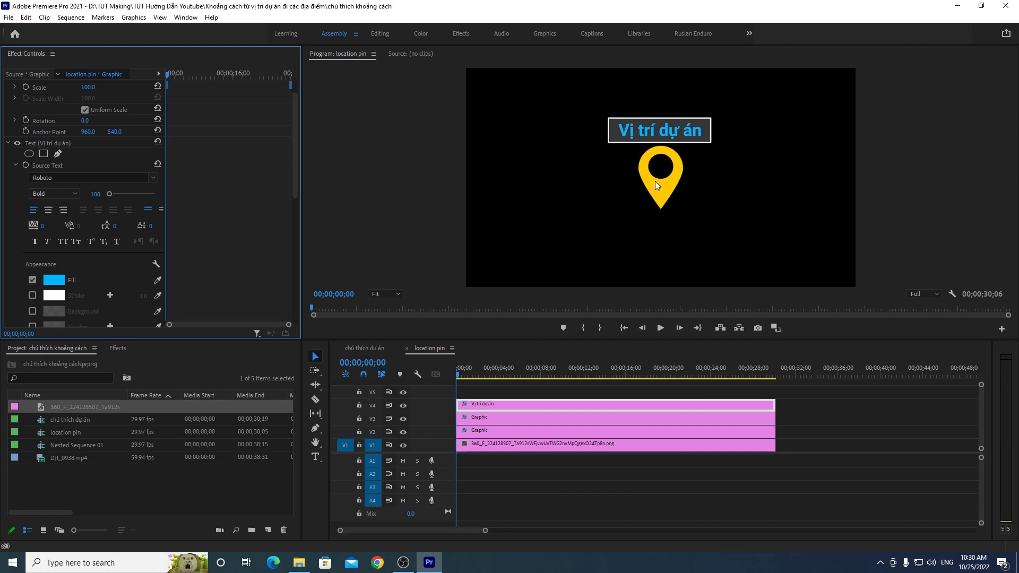
Step: Move the yellow pin's anchor point down to its tip, keeping its Scale at 100
{"action": "left_click", "coordinate": [489, 448]}
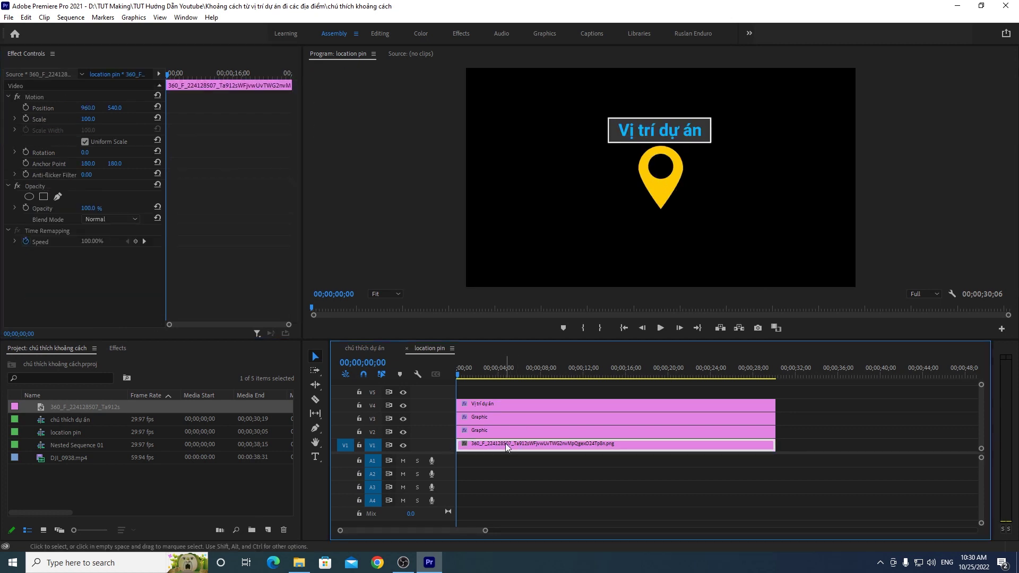
{"action": "left_click", "coordinate": [30, 97]}
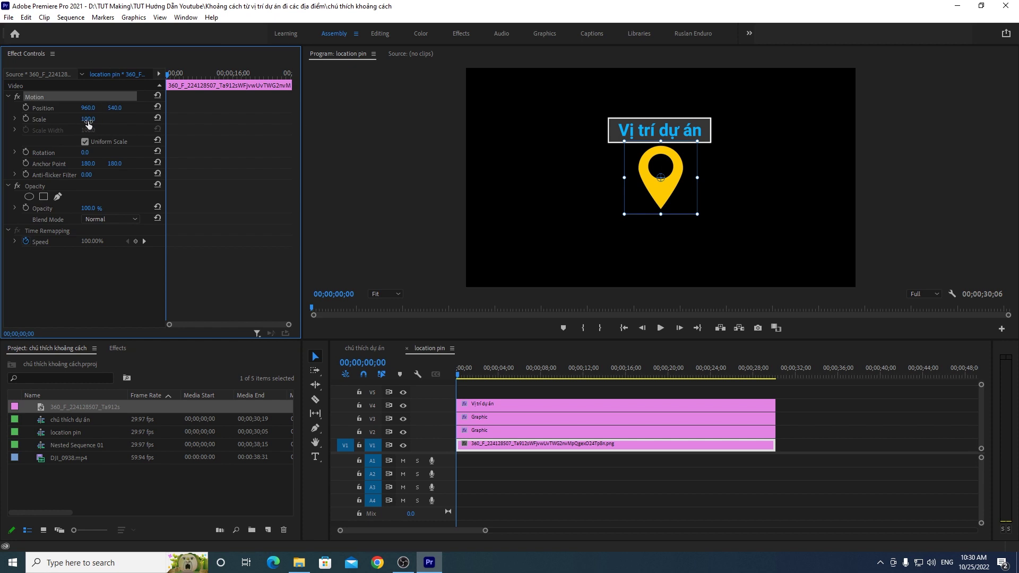
{"action": "left_click_drag", "start_coordinate": [88, 121], "coordinate": [97, 120]}
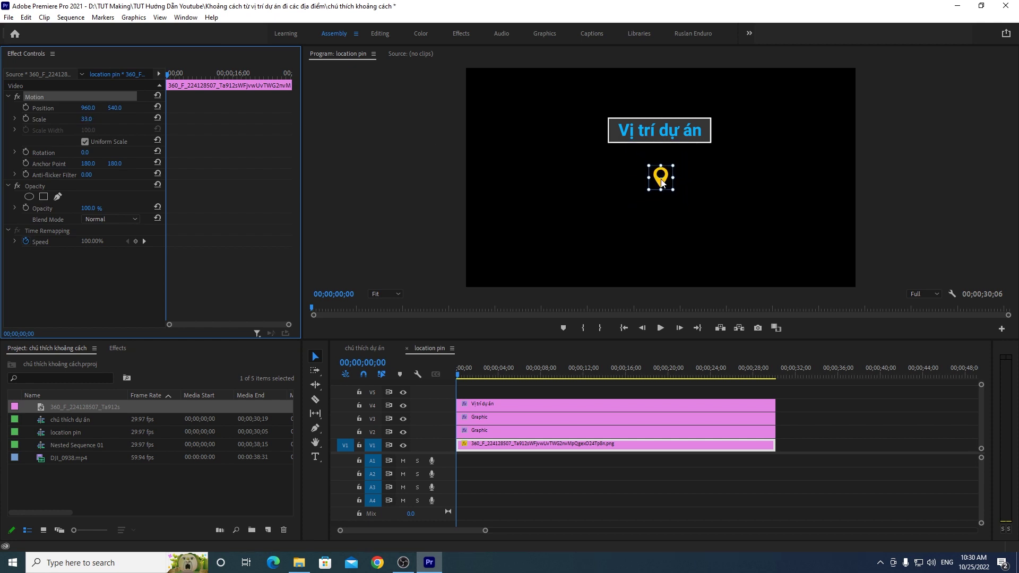
{"action": "key", "text": "ctrl+z"}
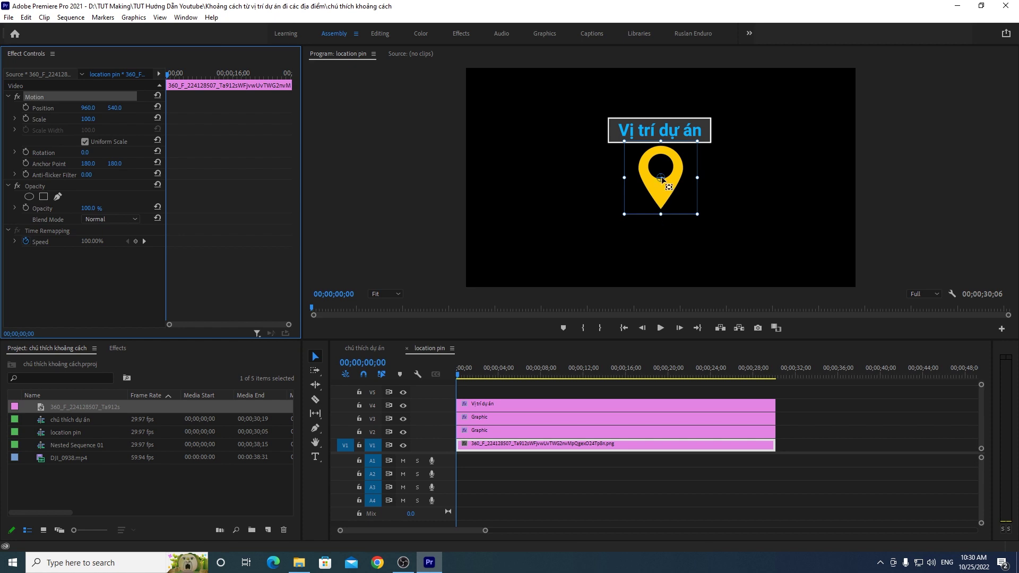
{"action": "left_click_drag", "start_coordinate": [661, 178], "coordinate": [661, 210]}
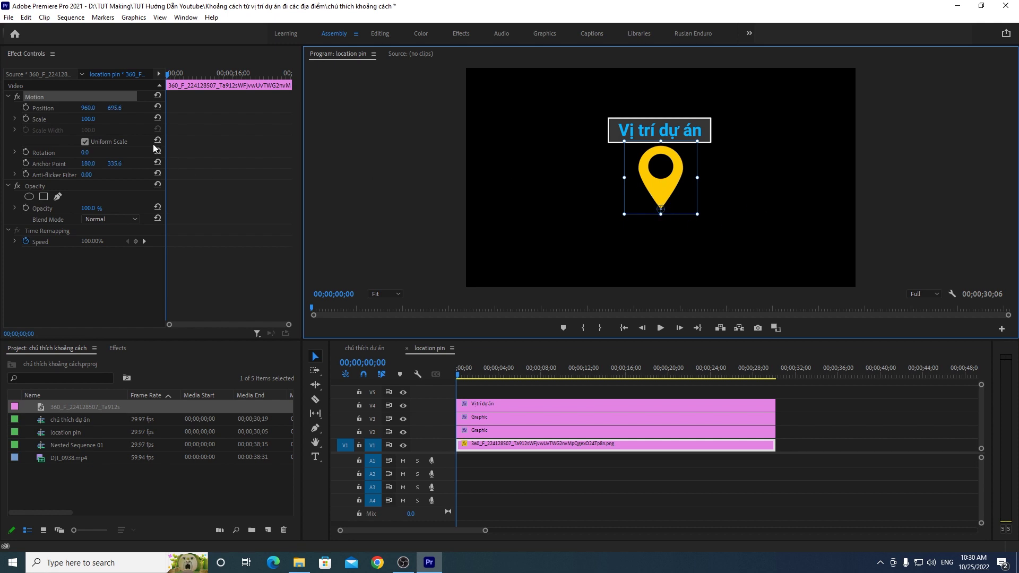
{"action": "mouse_move", "coordinate": [90, 123]}
{"action": "left_mouse_down"}
{"action": "mouse_move", "coordinate": [40, 123]}
{"action": "mouse_move", "coordinate": [127, 119]}
{"action": "left_mouse_up"}
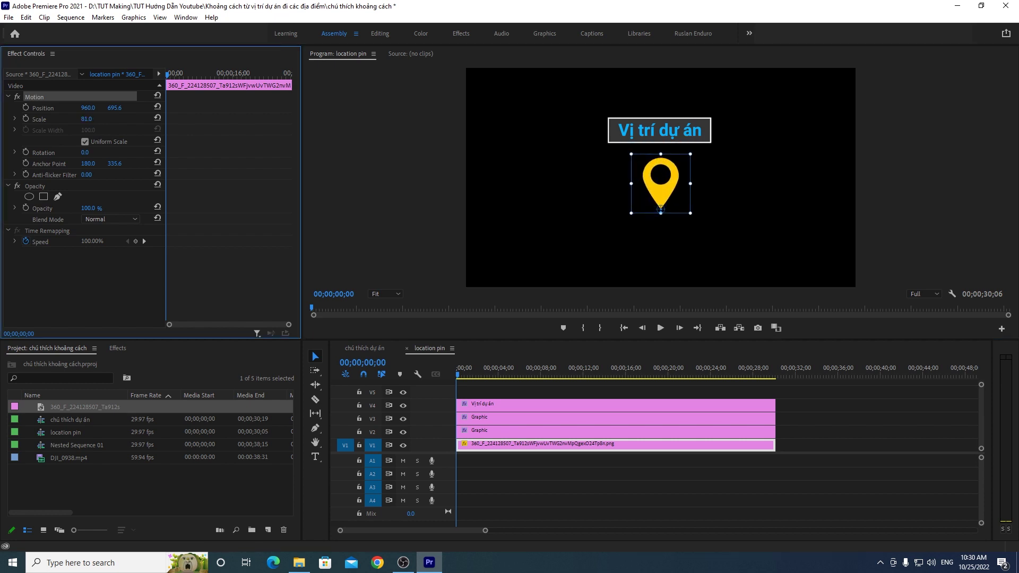
{"action": "left_click", "coordinate": [87, 119]}
{"action": "type", "text": "100"}
{"action": "key", "text": "Return"}
{"action": "left_click", "coordinate": [457, 381]}
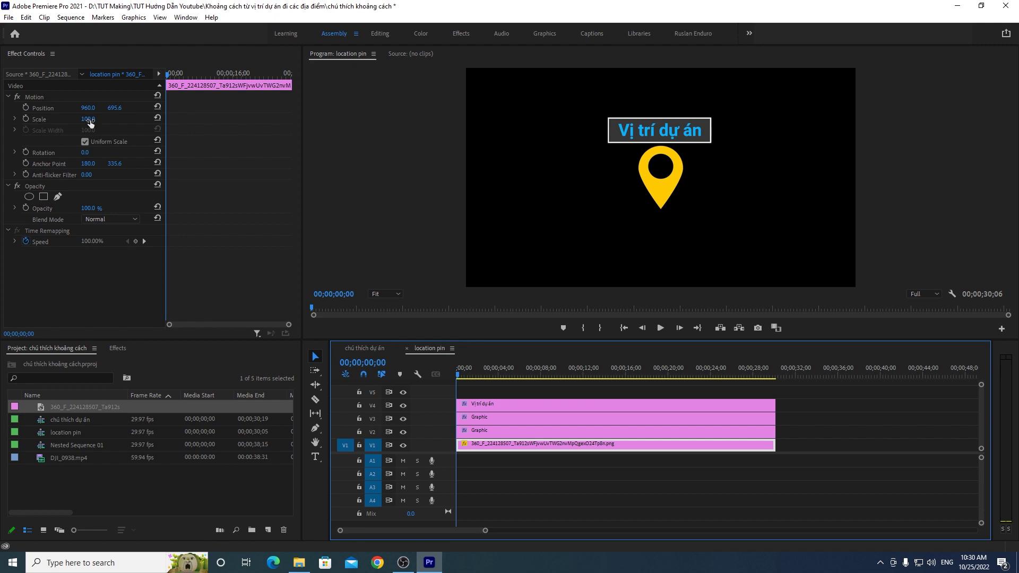
Step: Add pin Scale keyframes: 0 at the sequence start and 100 at about 1;23
{"action": "left_click", "coordinate": [25, 119]}
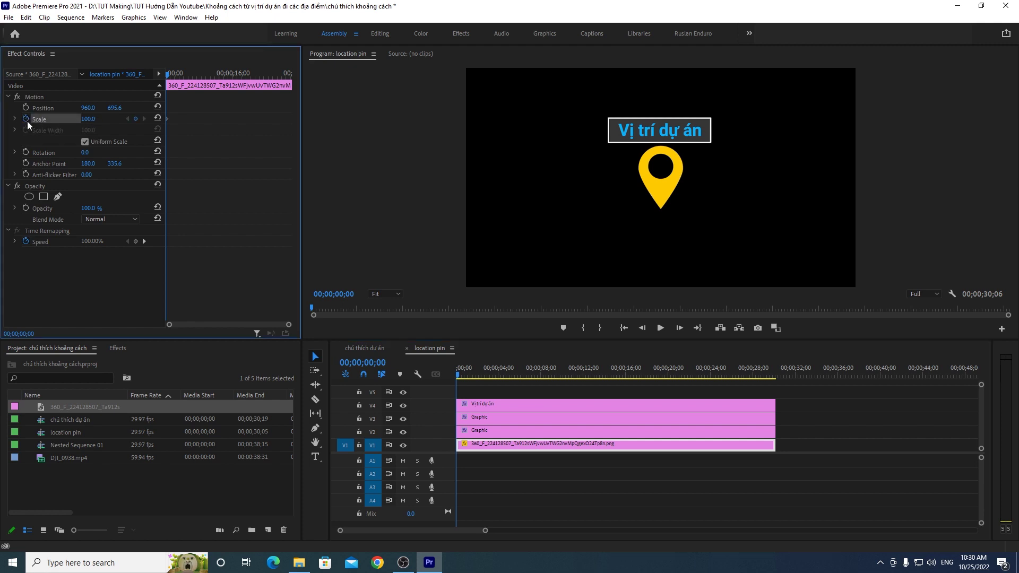
{"action": "left_click", "coordinate": [88, 121]}
{"action": "type", "text": "0"}
{"action": "key", "text": "Return"}
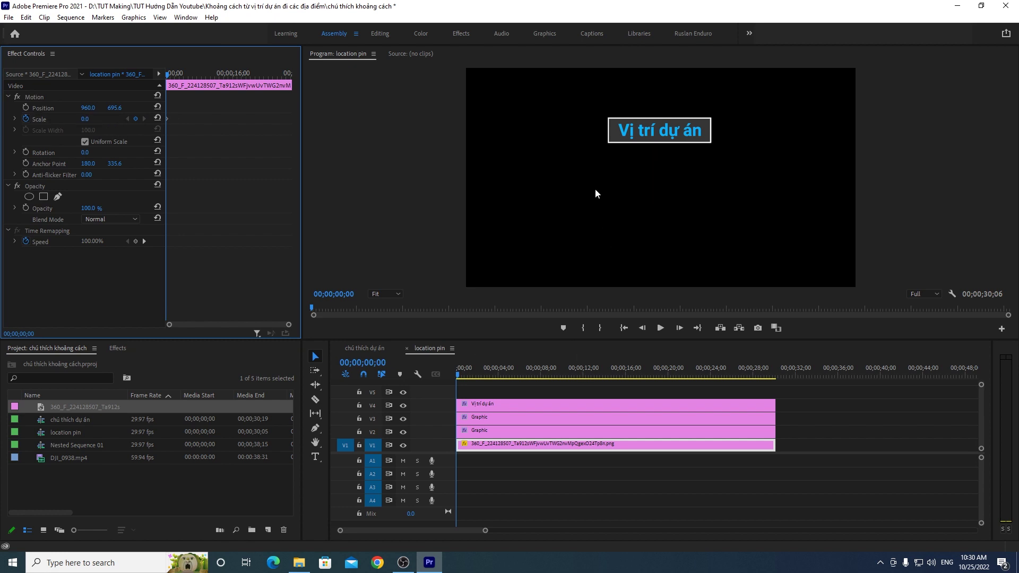
{"action": "left_click_drag", "start_coordinate": [458, 375], "coordinate": [474, 375]}
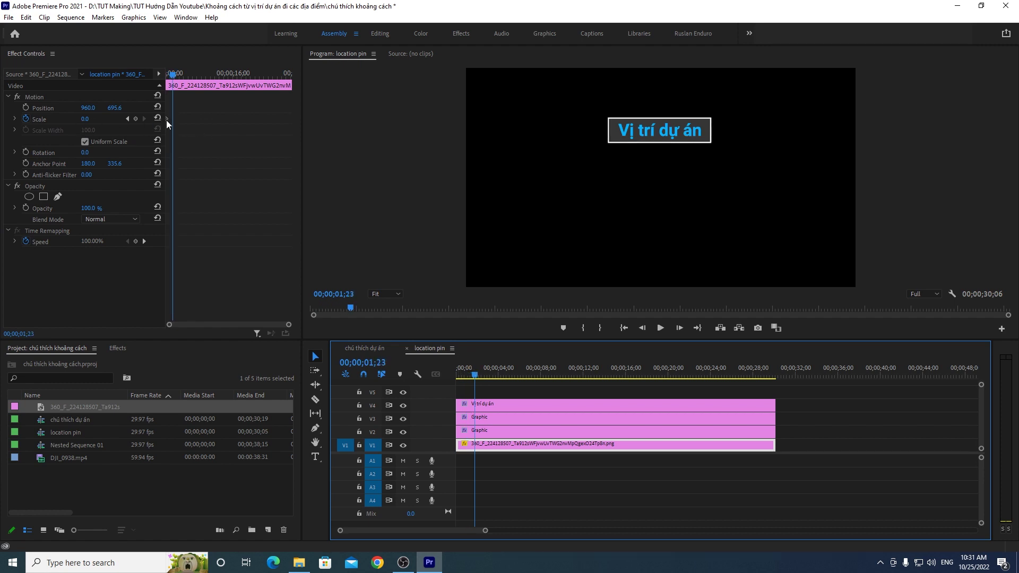
{"action": "left_click", "coordinate": [85, 119]}
{"action": "type", "text": "100"}
{"action": "key", "text": "Return"}
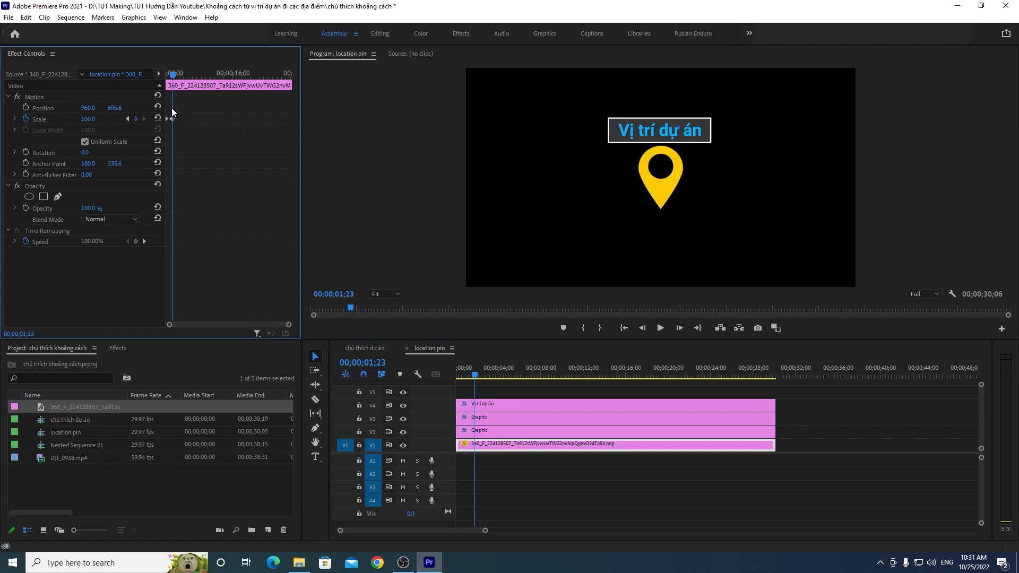
Step: Preview the pop-in and move the full-size keyframe earlier for a quicker pop
{"action": "left_click_drag", "start_coordinate": [172, 79], "coordinate": [158, 81]}
{"action": "left_click", "coordinate": [661, 328]}
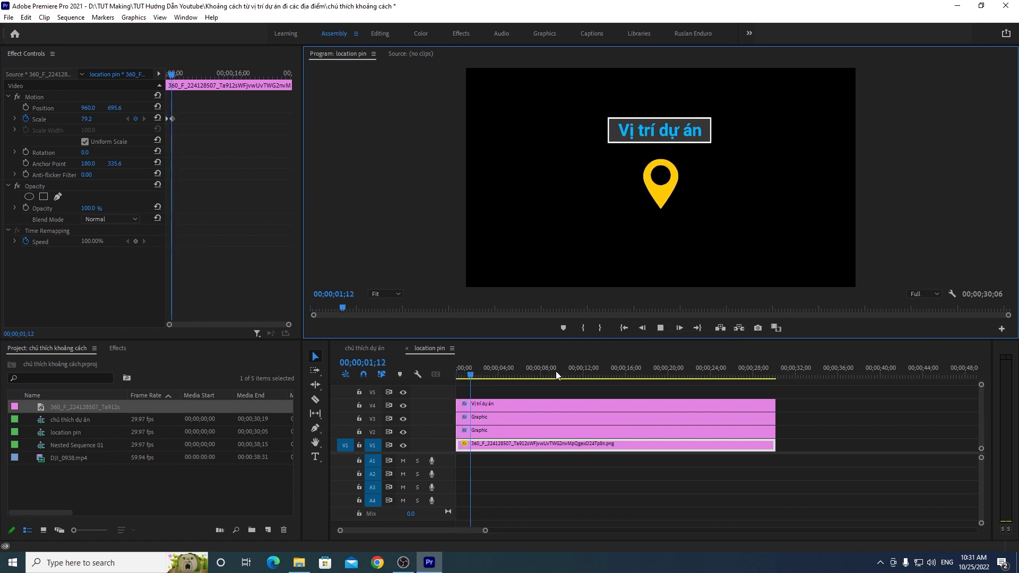
{"action": "left_click", "coordinate": [424, 378]}
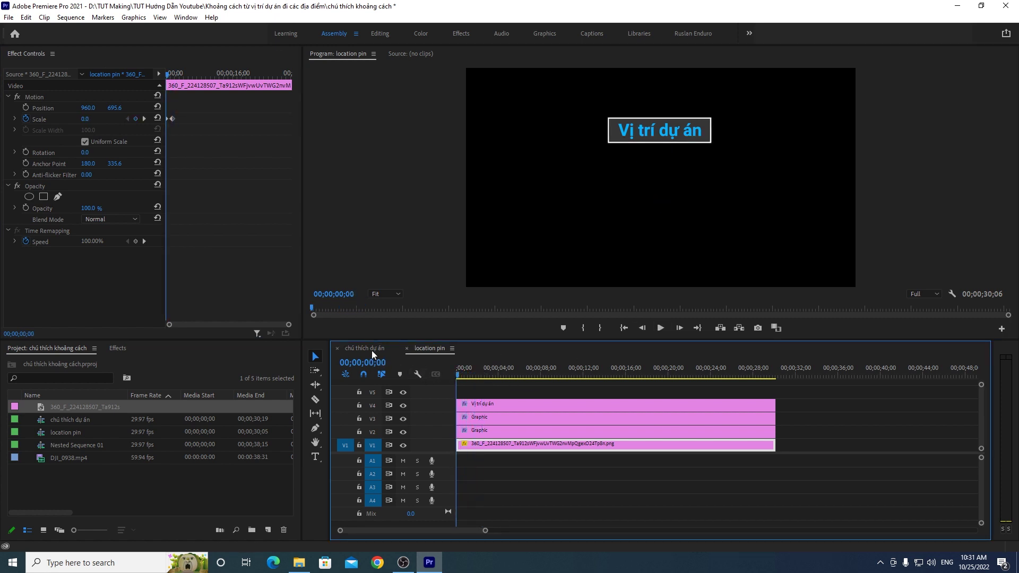
{"action": "left_click_drag", "start_coordinate": [289, 325], "coordinate": [250, 325]}
{"action": "left_click_drag", "start_coordinate": [247, 119], "coordinate": [177, 118]}
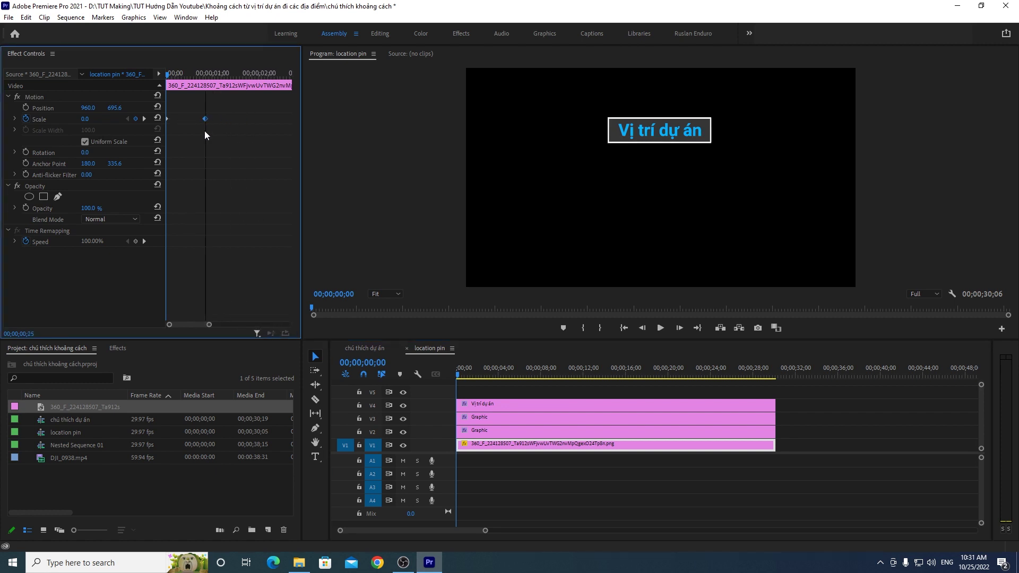
{"action": "left_click", "coordinate": [470, 376]}
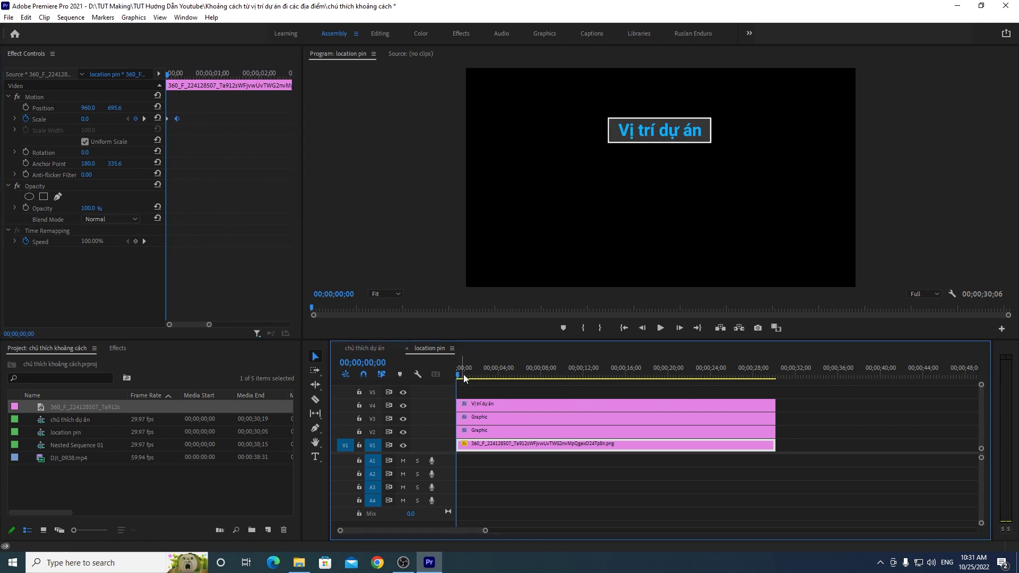
{"action": "left_click_drag", "start_coordinate": [465, 378], "coordinate": [457, 378]}
{"action": "left_click", "coordinate": [660, 328]}
{"action": "left_click", "coordinate": [660, 328]}
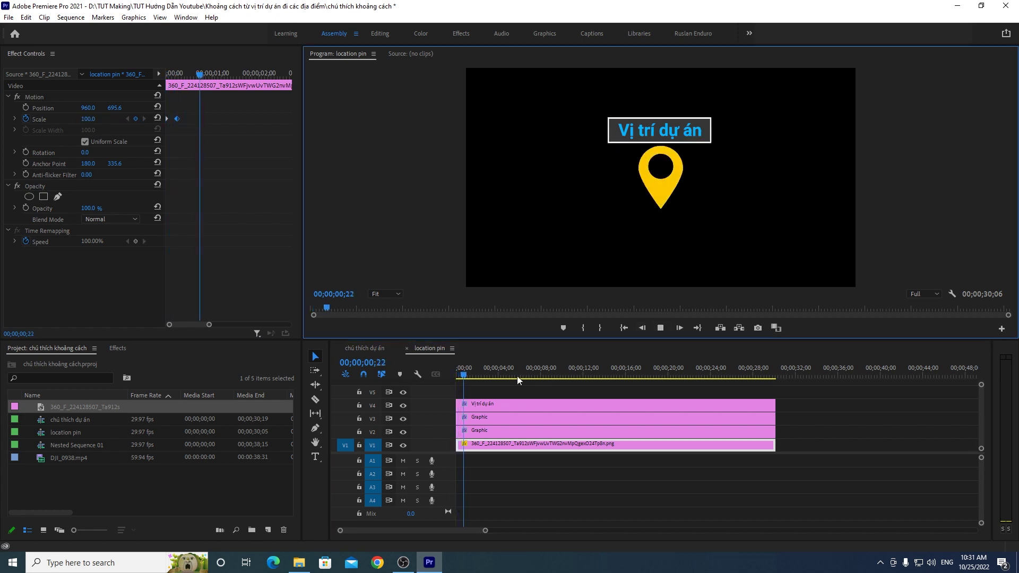
{"action": "left_click", "coordinate": [660, 328]}
{"action": "left_click_drag", "start_coordinate": [177, 119], "coordinate": [181, 119]}
Step: Replay the pin's pop-in from the start several times to check its timing
{"action": "left_click", "coordinate": [660, 328]}
{"action": "left_click", "coordinate": [531, 392]}
{"action": "left_click", "coordinate": [660, 328]}
{"action": "left_click", "coordinate": [660, 328]}
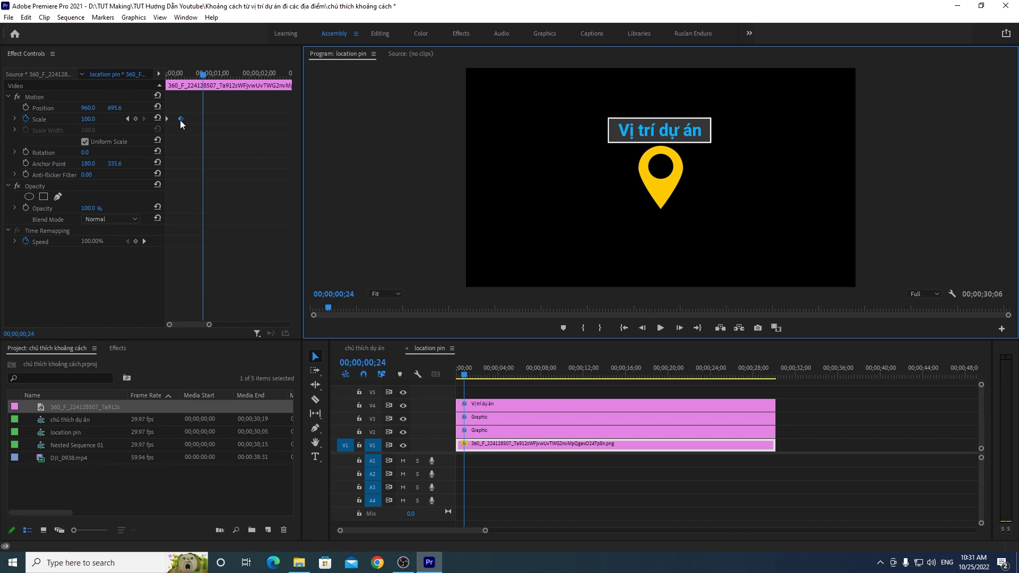
{"action": "left_click", "coordinate": [490, 356]}
{"action": "key", "text": "Home"}
{"action": "left_click", "coordinate": [660, 328]}
{"action": "key", "text": "Home"}
{"action": "left_click", "coordinate": [660, 328]}
{"action": "left_click", "coordinate": [561, 352]}
{"action": "key", "text": "Home"}
{"action": "left_click", "coordinate": [660, 328]}
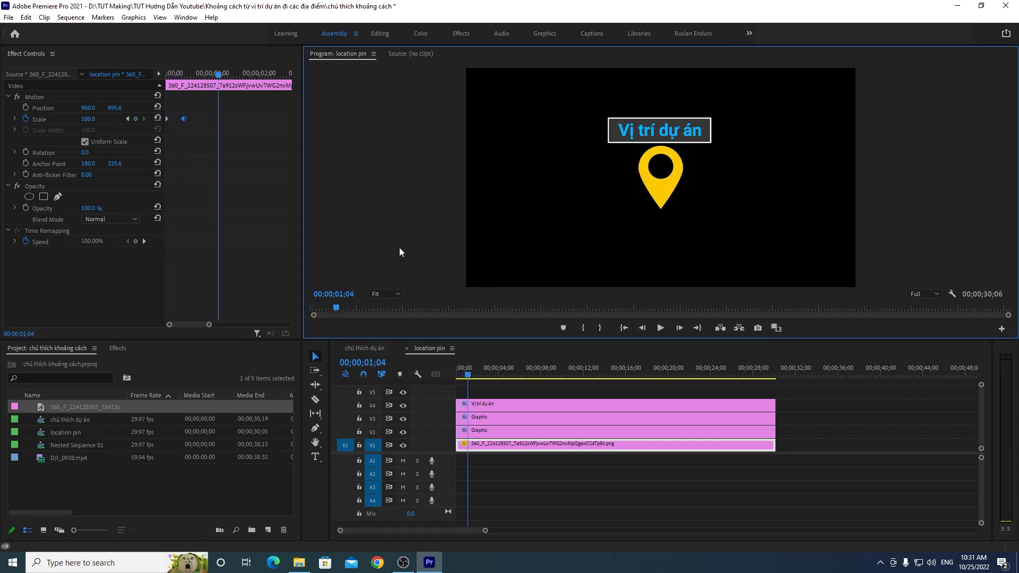
{"action": "left_click", "coordinate": [184, 119]}
{"action": "left_click", "coordinate": [462, 375]}
{"action": "key", "text": "Home"}
{"action": "left_click", "coordinate": [661, 328]}
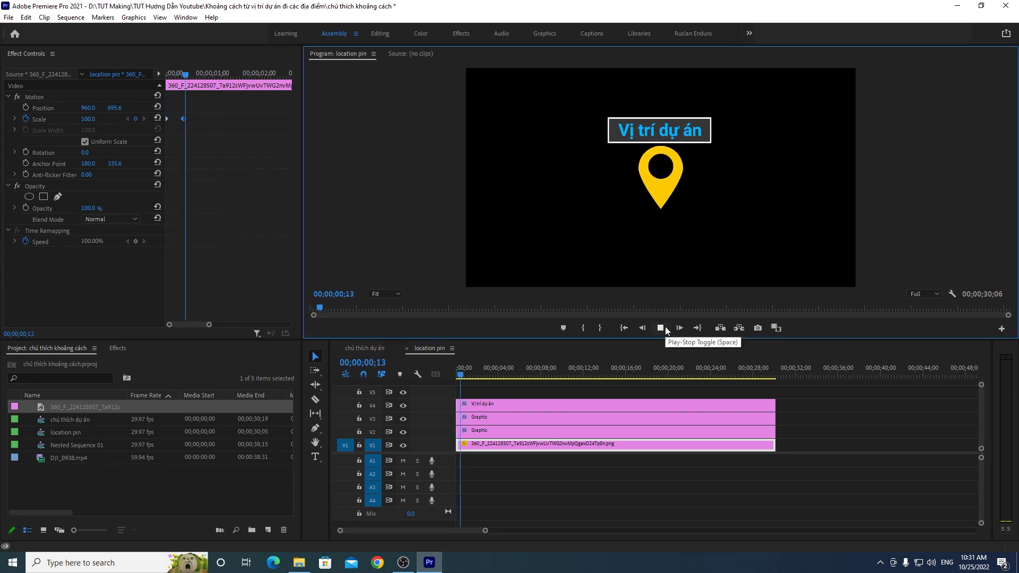
{"action": "left_click", "coordinate": [457, 376]}
{"action": "left_click", "coordinate": [660, 328]}
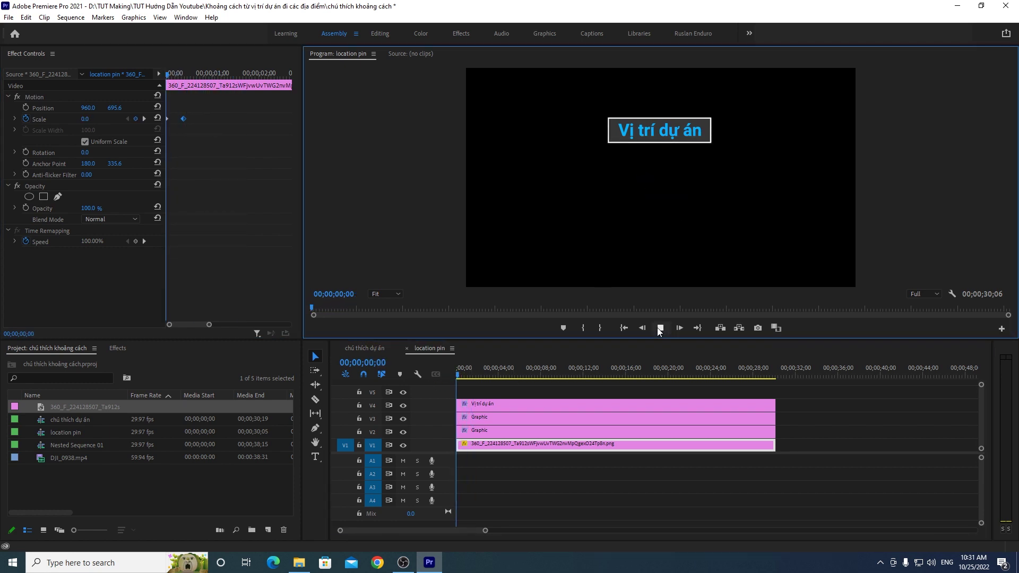
{"action": "left_click", "coordinate": [457, 377]}
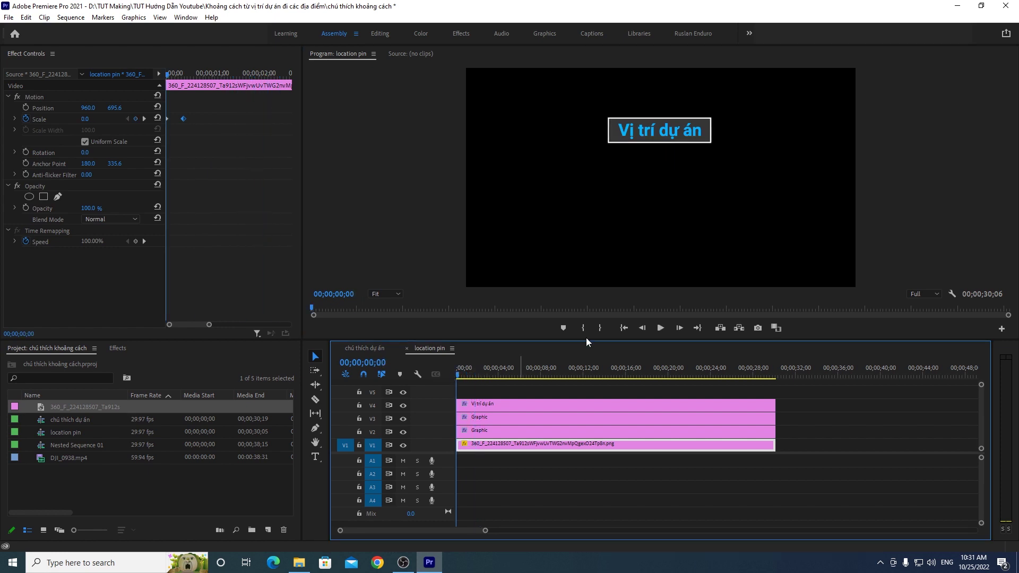
Step: Replay the pin's pop-in animation from the sequence start
{"action": "left_click", "coordinate": [661, 328]}
{"action": "left_click", "coordinate": [482, 378]}
{"action": "left_click_drag", "start_coordinate": [482, 377], "coordinate": [490, 377]}
{"action": "key", "text": "Home"}
{"action": "key", "text": "space"}
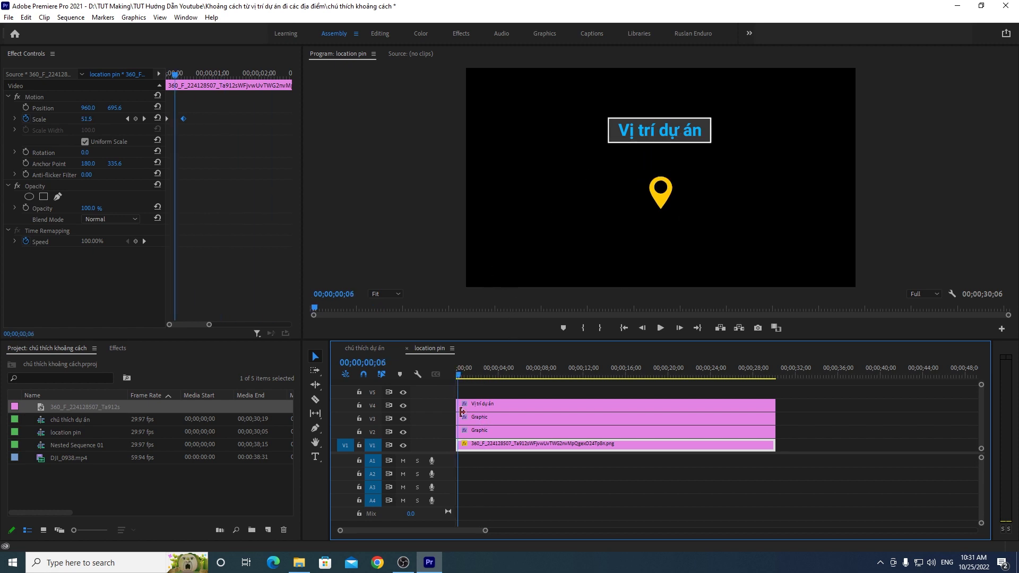
Step: Move the end Scale keyframe to just after 00;00;00;10 for a faster pop
{"action": "left_click", "coordinate": [180, 72]}
{"action": "left_click_drag", "start_coordinate": [180, 71], "coordinate": [181, 72]}
{"action": "left_click_drag", "start_coordinate": [185, 119], "coordinate": [183, 120]}
{"action": "left_click_drag", "start_coordinate": [209, 324], "coordinate": [191, 325]}
{"action": "left_click_drag", "start_coordinate": [218, 119], "coordinate": [221, 119]}
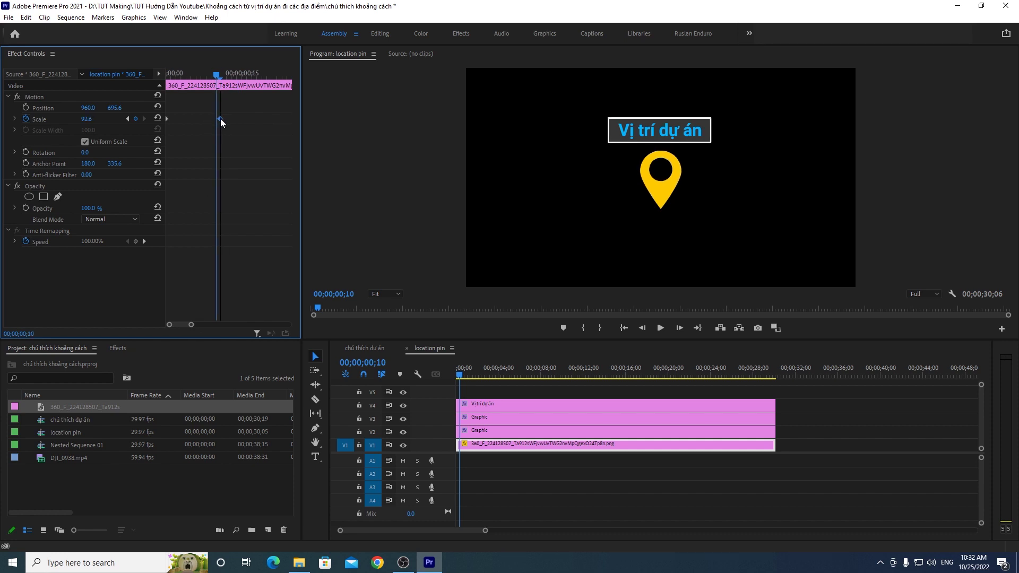
{"action": "left_click_drag", "start_coordinate": [221, 119], "coordinate": [220, 119]}
Step: Preview the faster pop-in, scrub to 00;00;00;10 and zoom in on the sequence timeline
{"action": "left_click", "coordinate": [449, 378]}
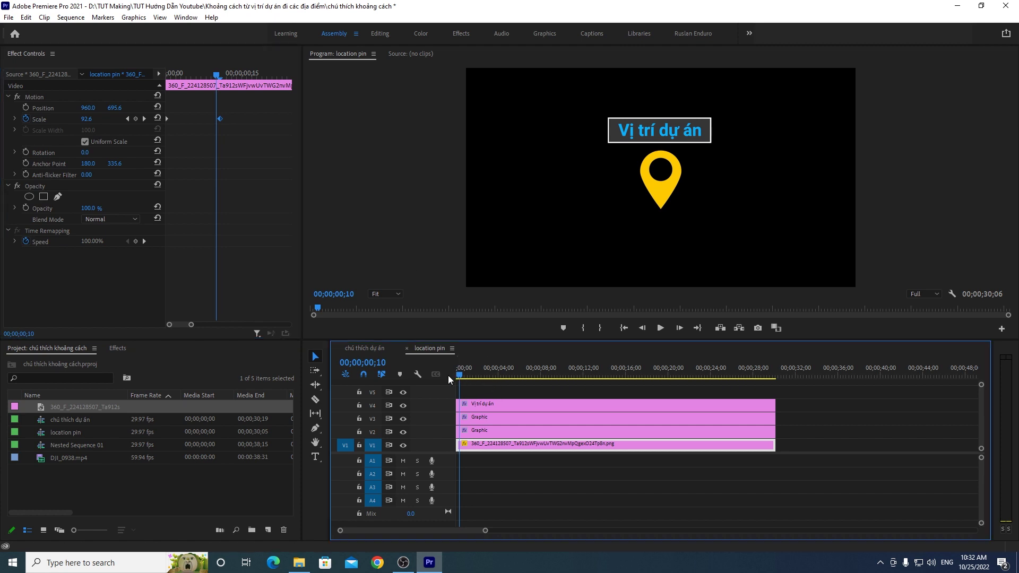
{"action": "key", "text": "Home"}
{"action": "left_click", "coordinate": [663, 329]}
{"action": "left_click", "coordinate": [662, 329]}
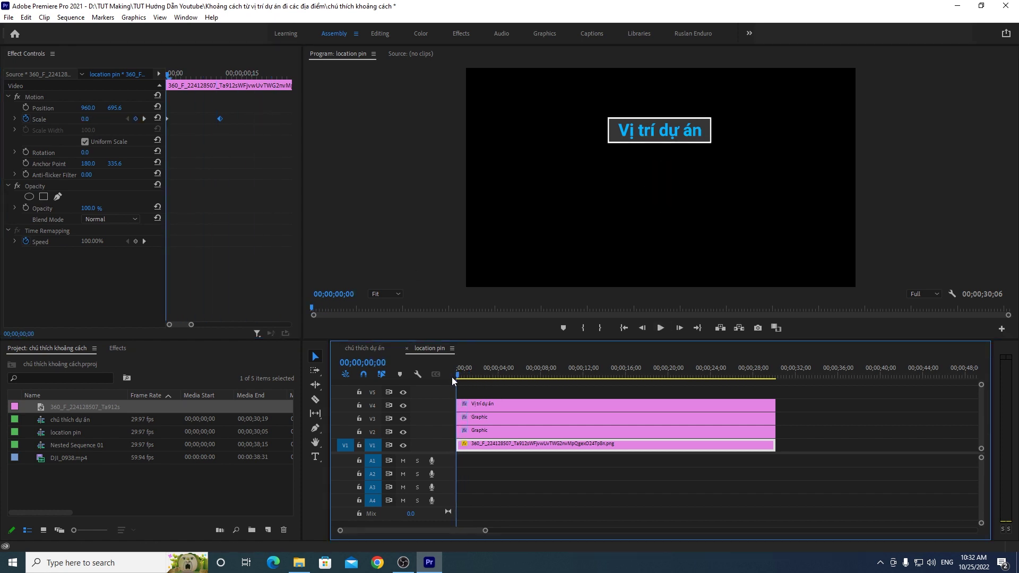
{"action": "left_click", "coordinate": [660, 329]}
{"action": "left_click", "coordinate": [445, 381]}
{"action": "left_click_drag", "start_coordinate": [458, 381], "coordinate": [461, 381]}
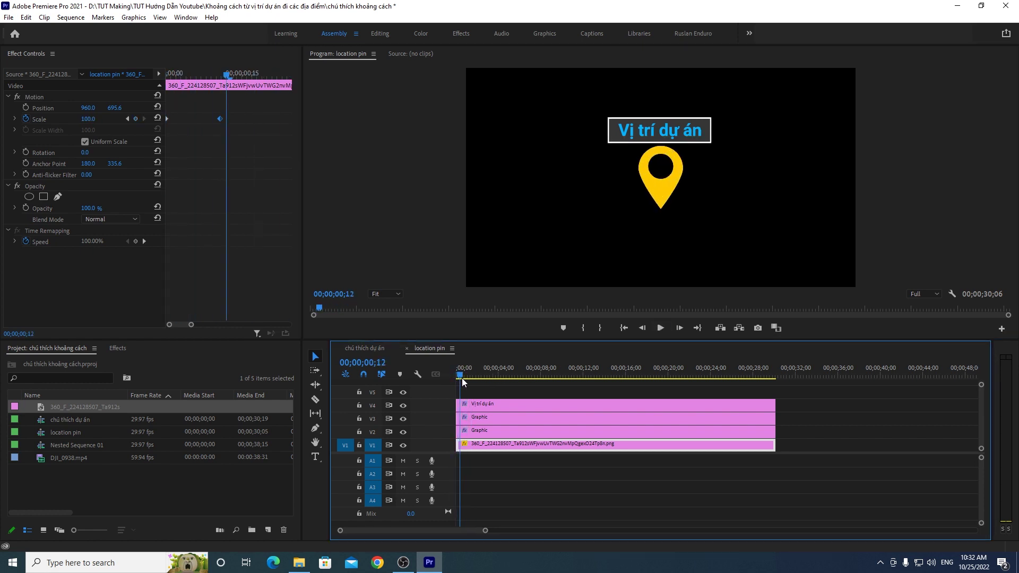
{"action": "left_click", "coordinate": [217, 76]}
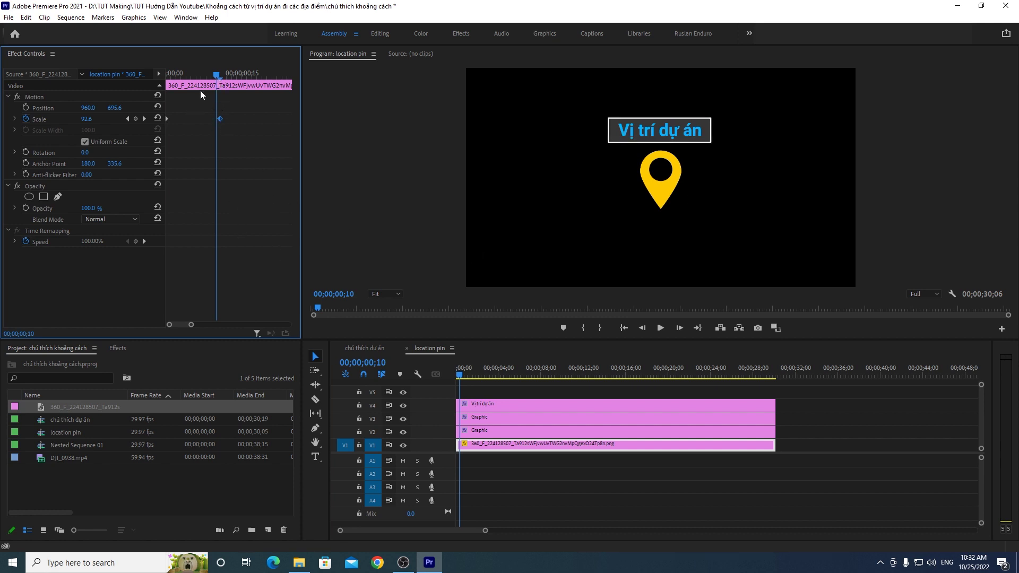
{"action": "left_click_drag", "start_coordinate": [486, 530], "coordinate": [463, 536]}
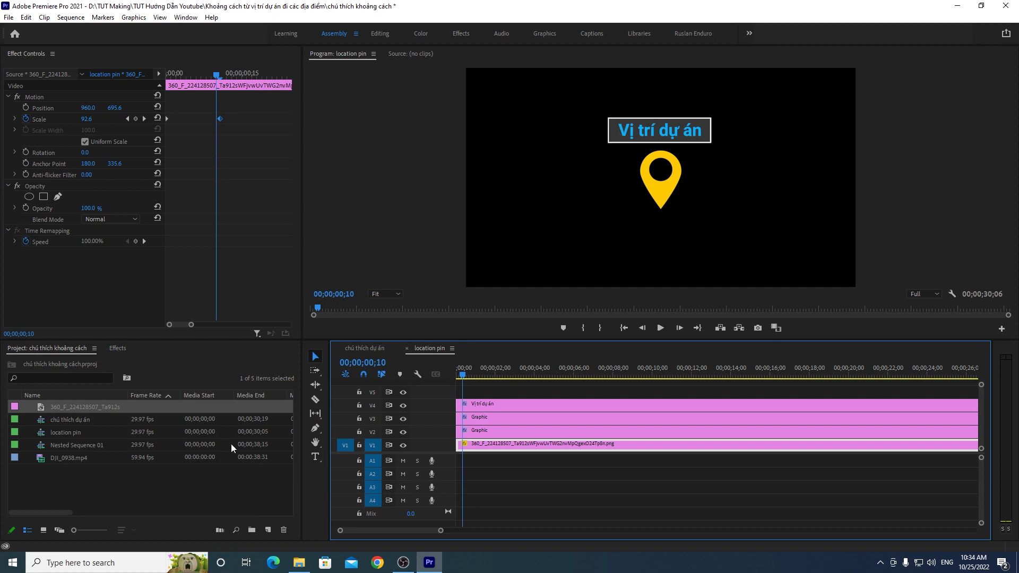
{"action": "left_click", "coordinate": [116, 349]}
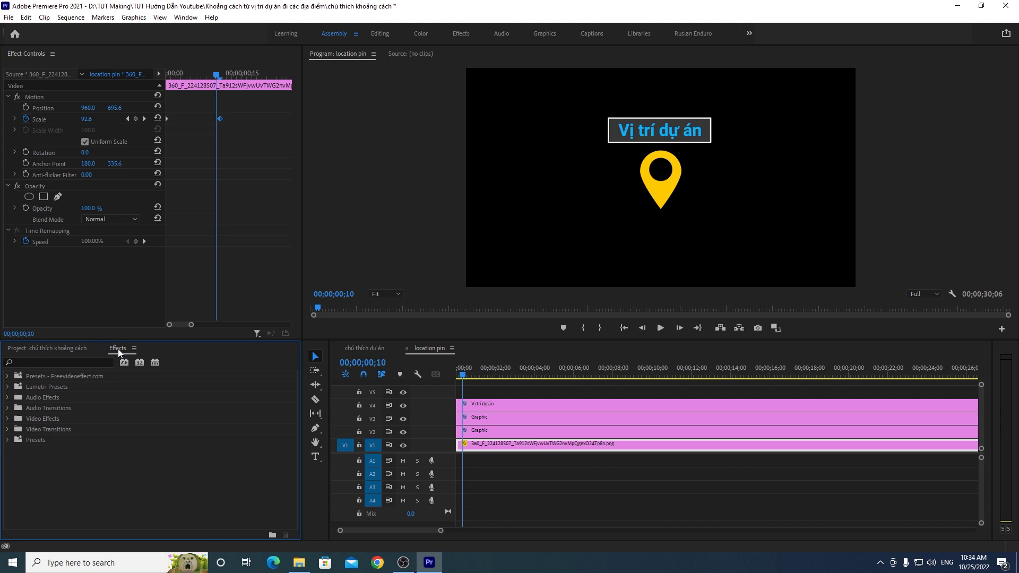
Step: Show the Effects panel, search 'radial' and select the Radial Wipe video effect
{"action": "left_click", "coordinate": [186, 18]}
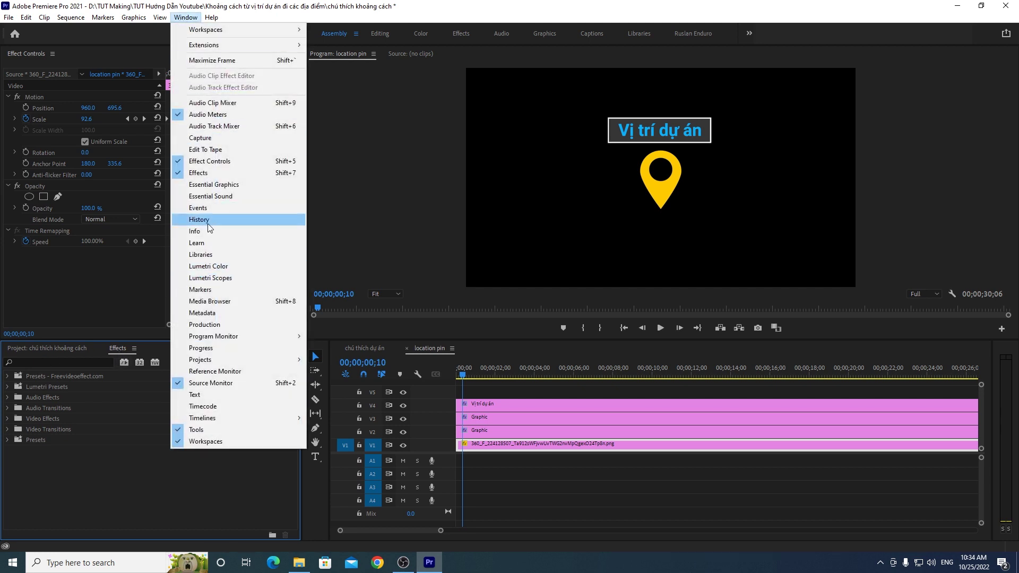
{"action": "left_click", "coordinate": [205, 174]}
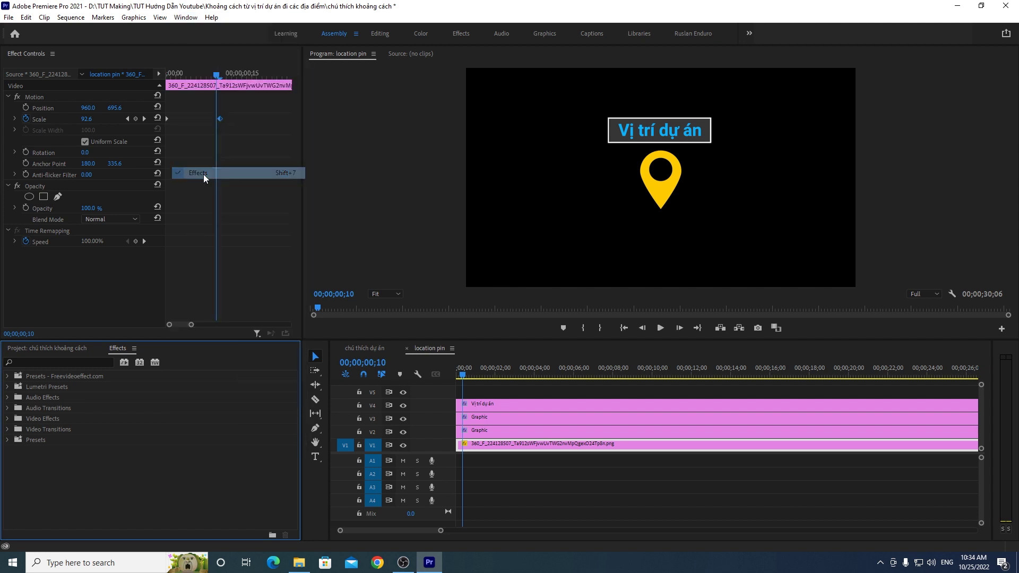
{"action": "left_click", "coordinate": [55, 361]}
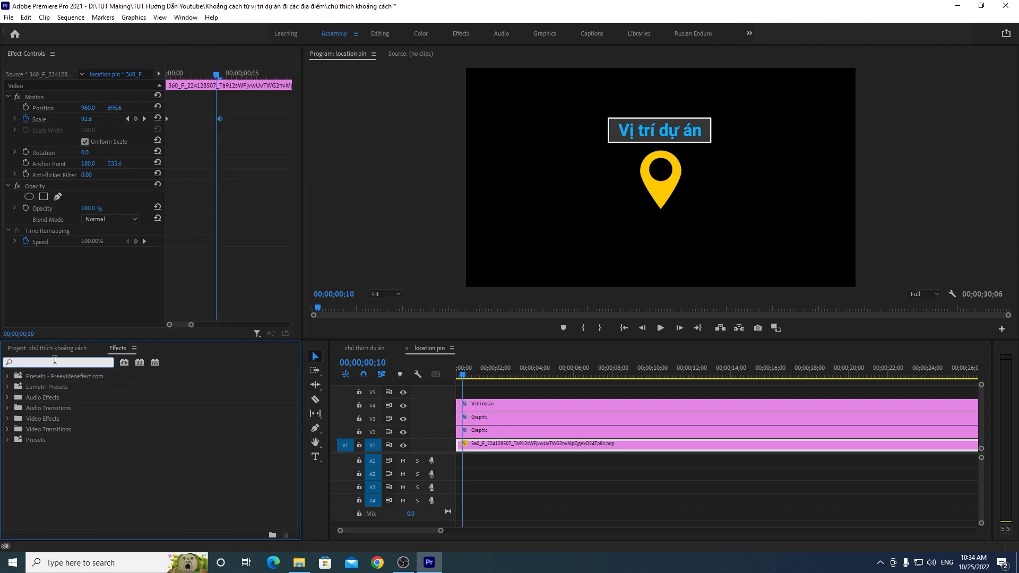
{"action": "type", "text": "l"}
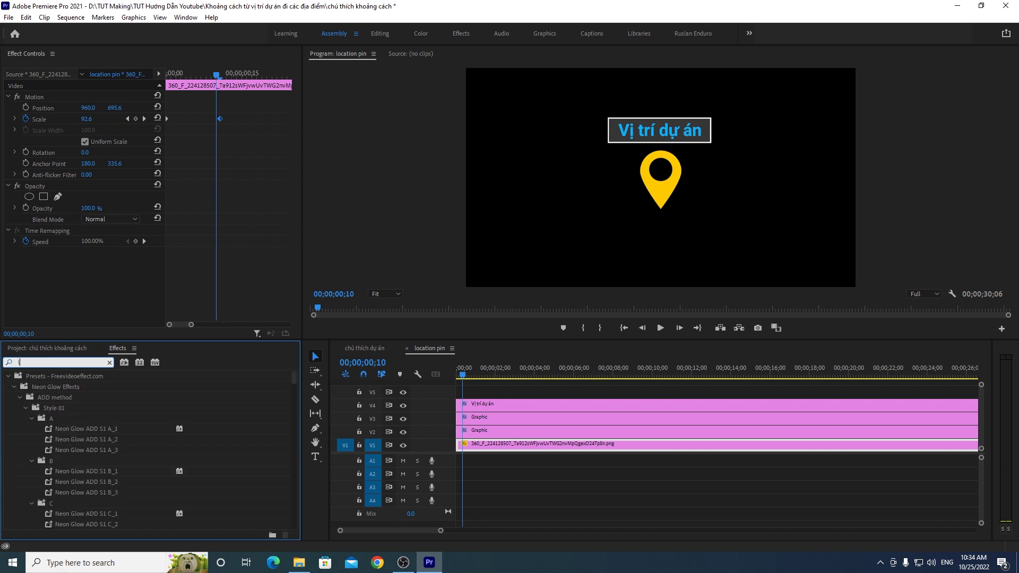
{"action": "key", "text": "BackSpace"}
{"action": "type", "text": "rá"}
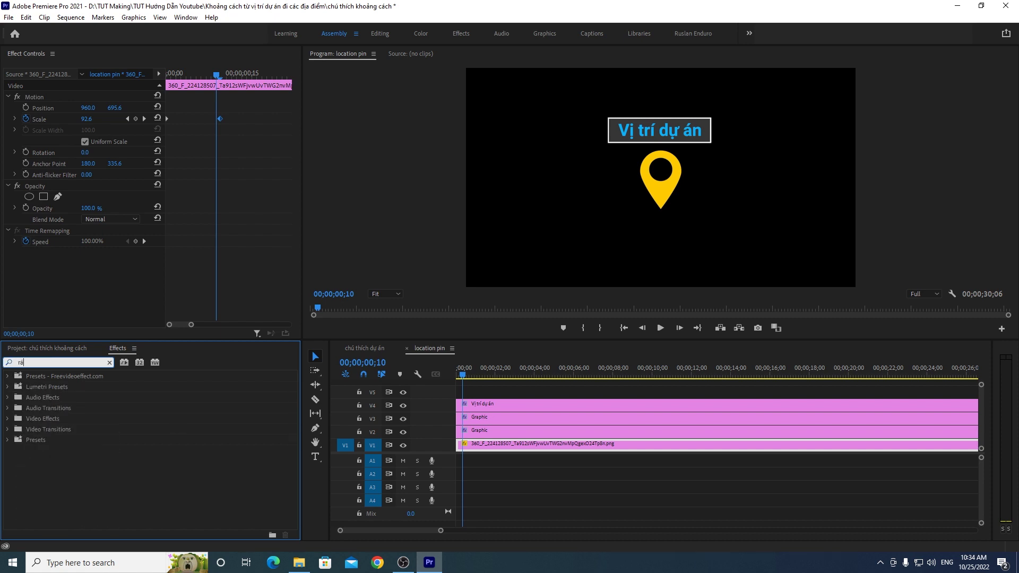
{"action": "key", "text": "BackSpace"}
{"action": "type", "text": "adial"}
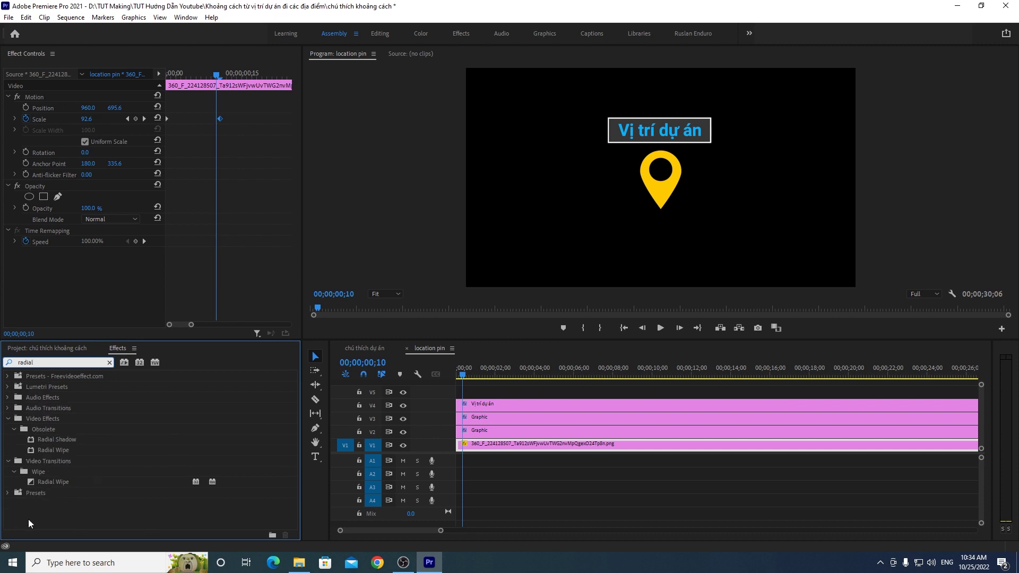
{"action": "left_click", "coordinate": [55, 452]}
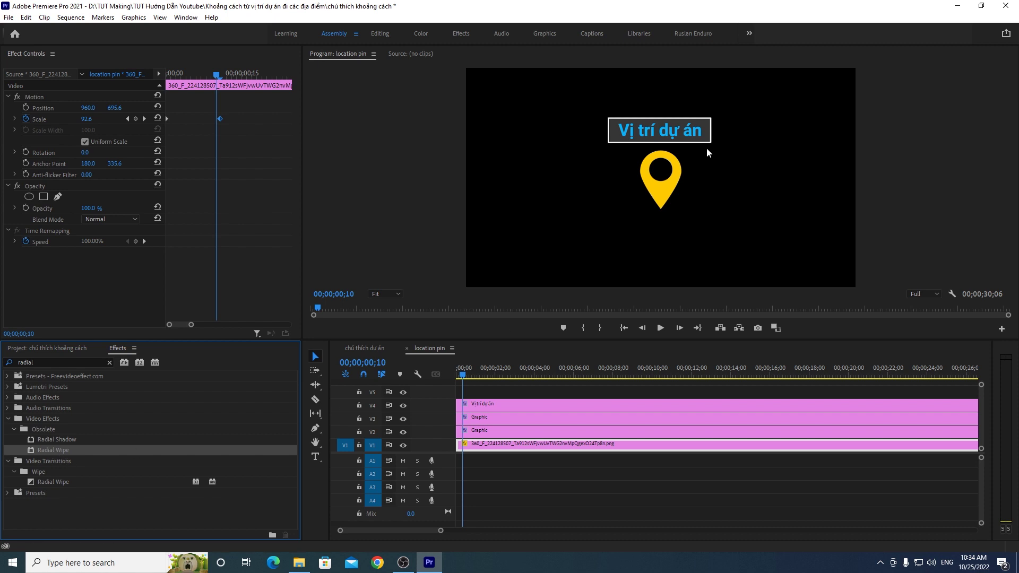
Step: Rename the V3 outline Graphic clip to 'viền'
{"action": "left_click", "coordinate": [489, 419]}
{"action": "left_click", "coordinate": [482, 431]}
{"action": "left_click", "coordinate": [483, 420]}
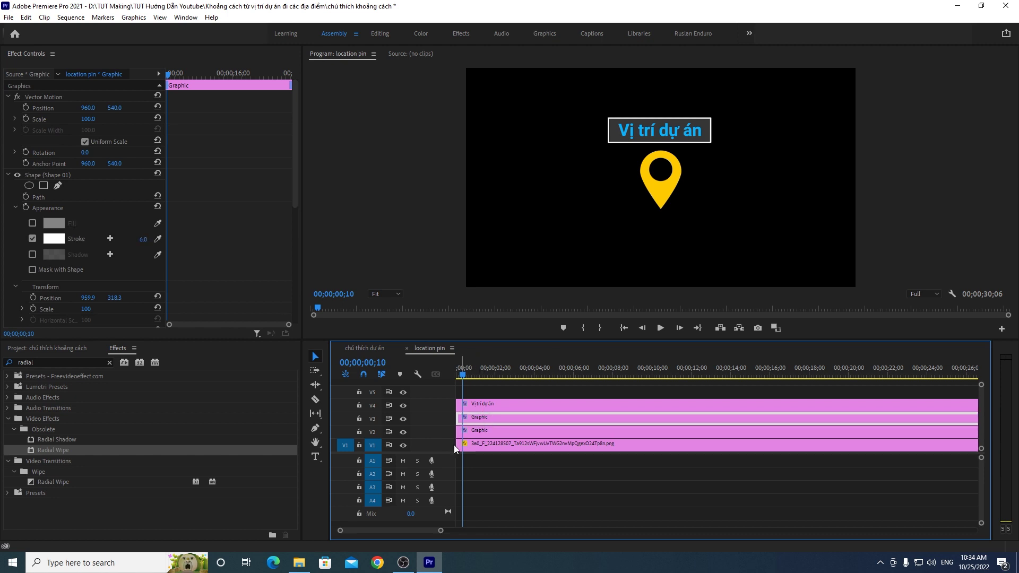
{"action": "left_click", "coordinate": [481, 434]}
{"action": "left_click", "coordinate": [483, 420]}
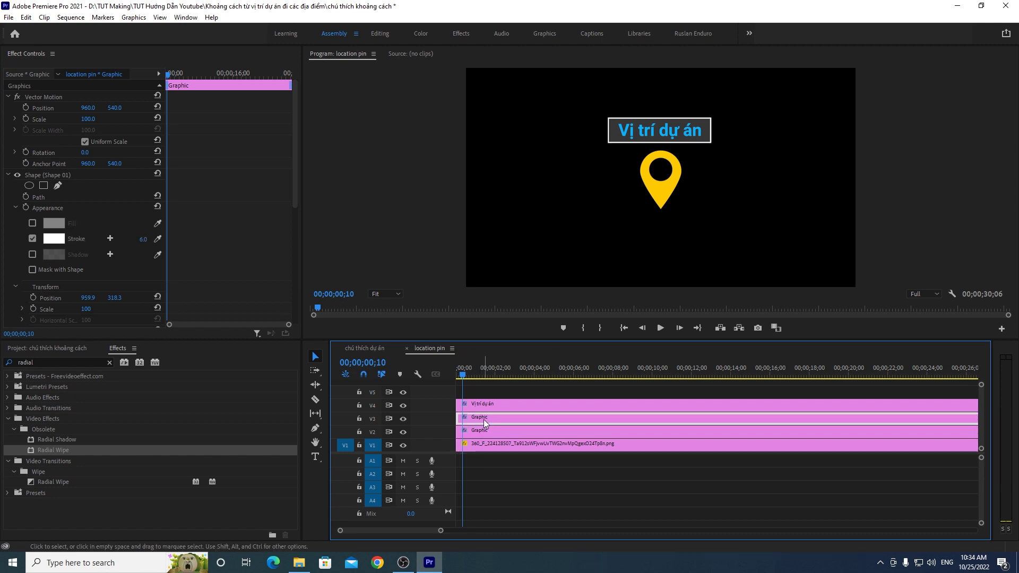
{"action": "right_click", "coordinate": [483, 419]}
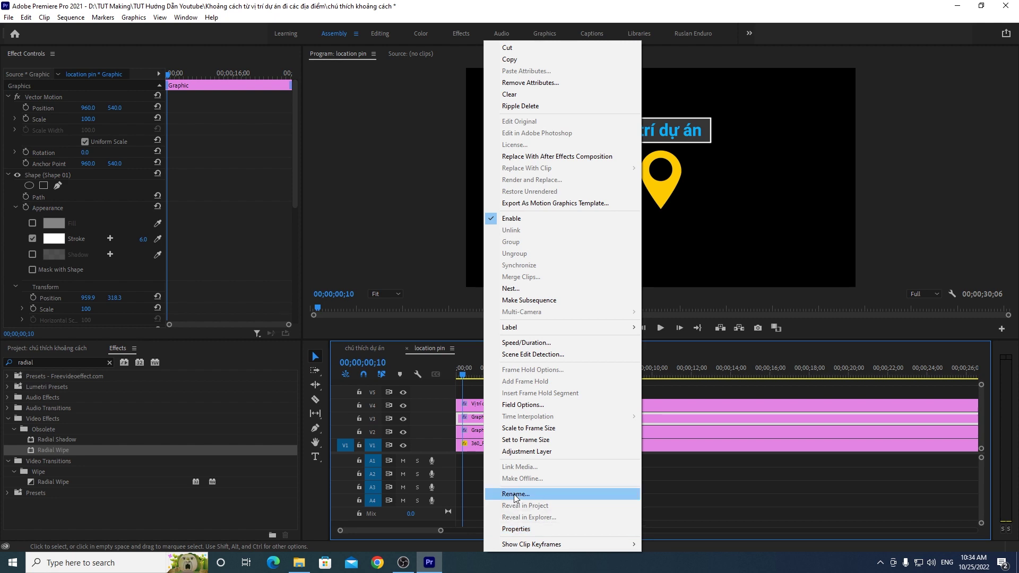
{"action": "left_click", "coordinate": [516, 495]}
{"action": "type", "text": "viên"}
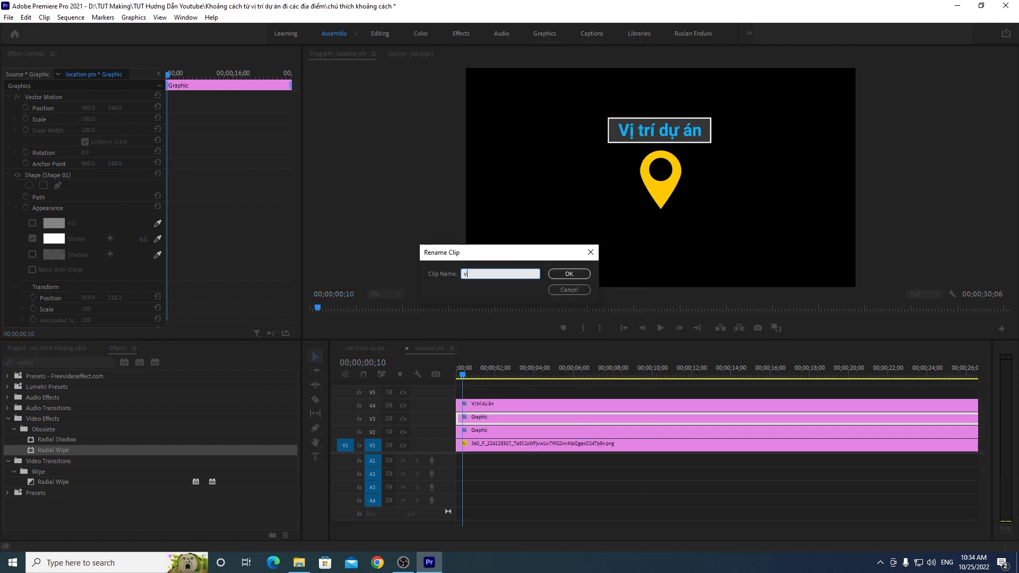
{"action": "left_click", "coordinate": [569, 274]}
Step: Rename the V2 filled Graphic clip to 'nền'
{"action": "right_click", "coordinate": [478, 433]}
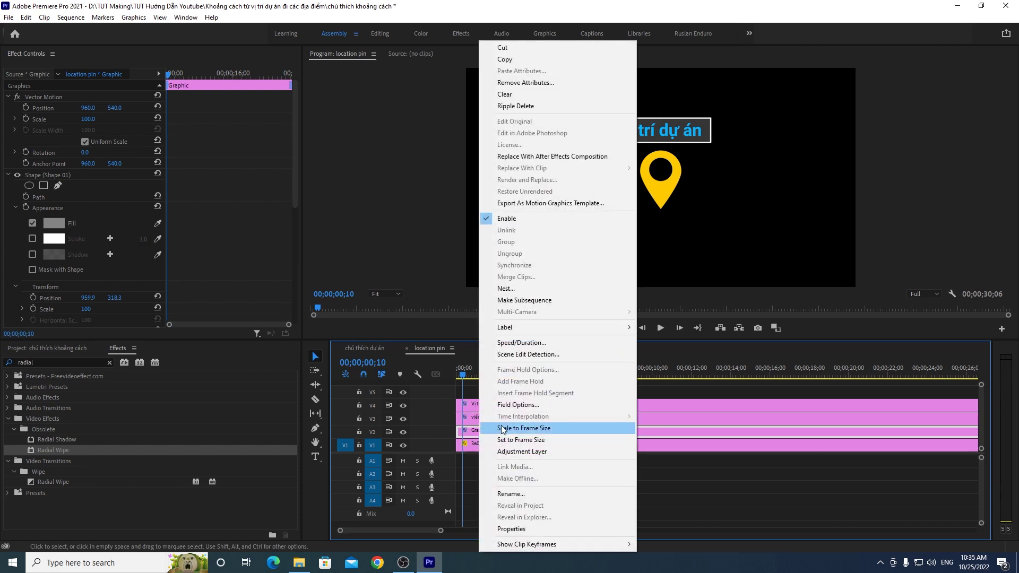
{"action": "left_click", "coordinate": [511, 495]}
{"action": "type", "text": "nền"}
{"action": "left_click", "coordinate": [572, 274]}
Step: Drag the Radial Wipe effect onto the 'viền' outline clip
{"action": "left_click", "coordinate": [527, 420]}
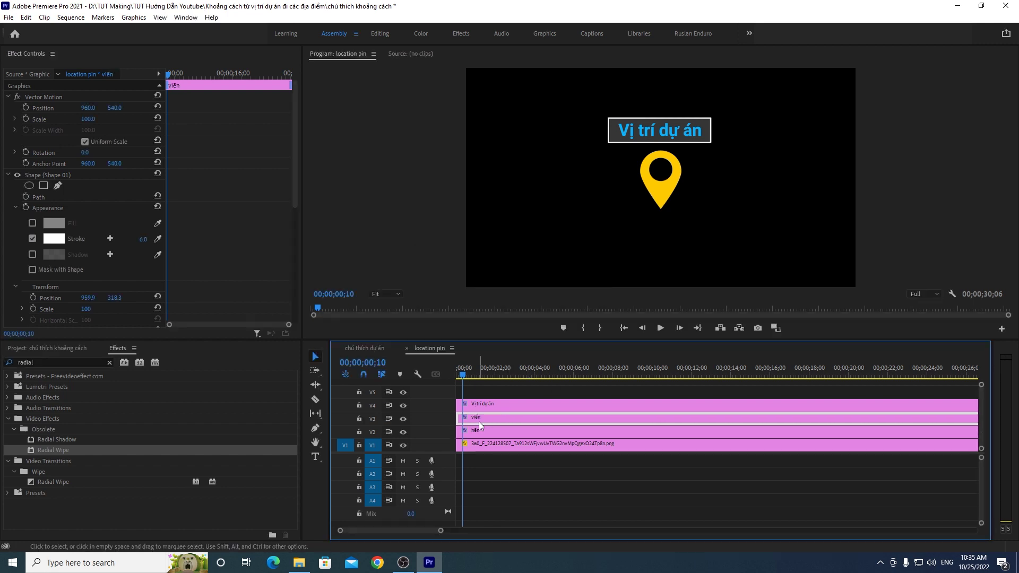
{"action": "left_click", "coordinate": [141, 450]}
{"action": "left_click_drag", "start_coordinate": [142, 450], "coordinate": [492, 419]}
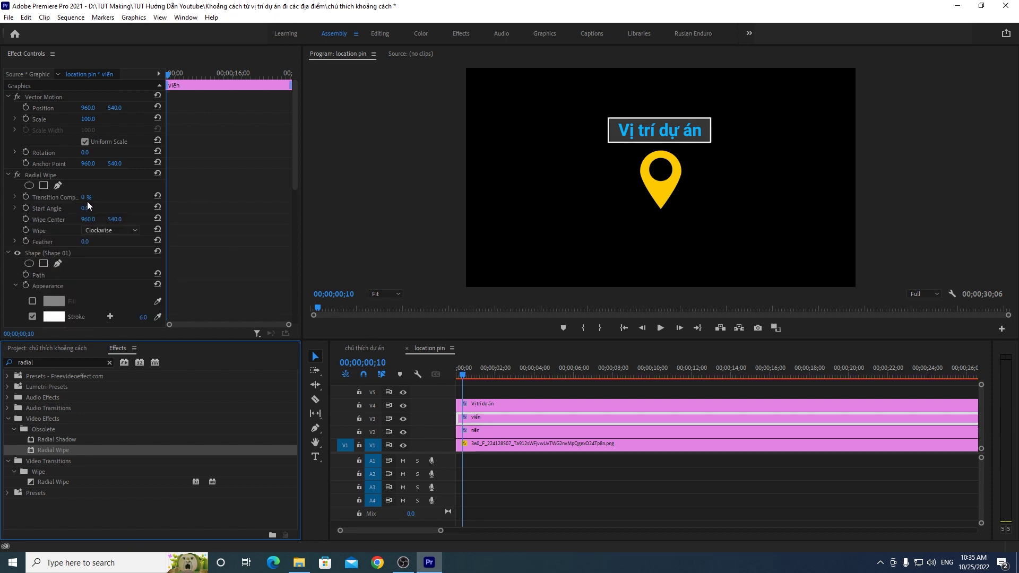
Step: Select the Radial Wipe effect on the 'viền' clip in Effect Controls
{"action": "left_click", "coordinate": [42, 176]}
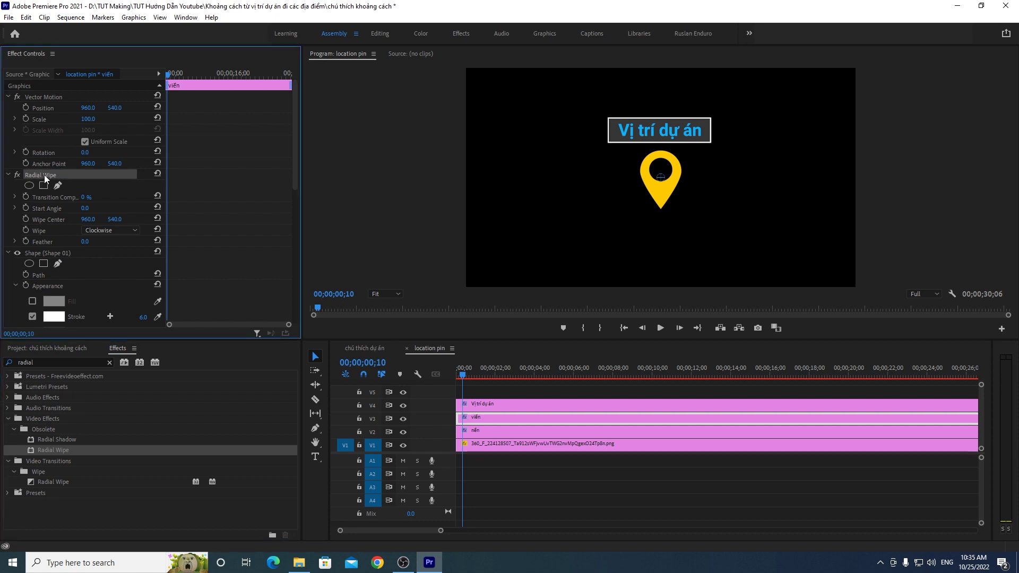
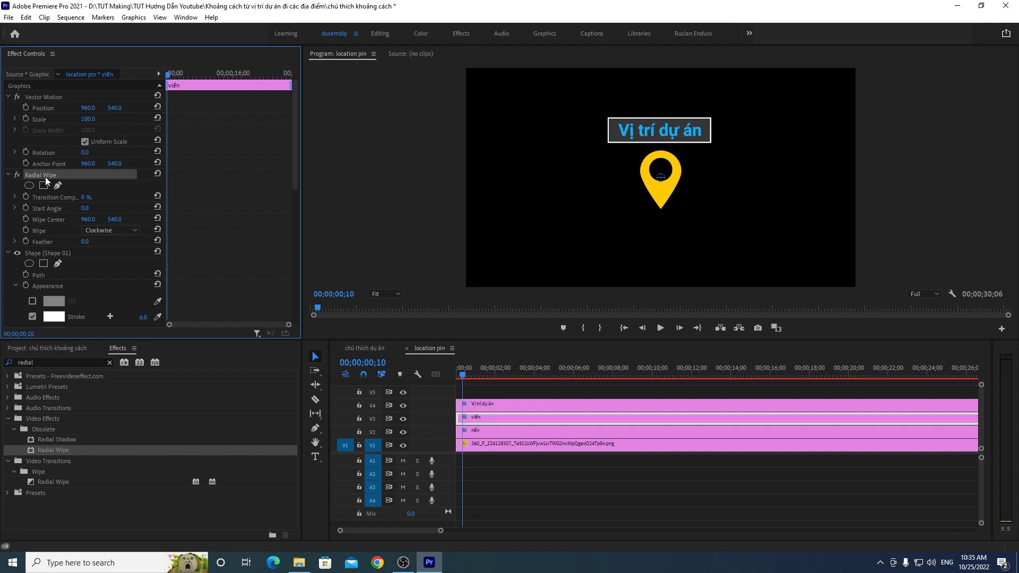
Step: Move the border's Radial Wipe centre onto the title box and test completion values
{"action": "left_click_drag", "start_coordinate": [661, 177], "coordinate": [661, 157]}
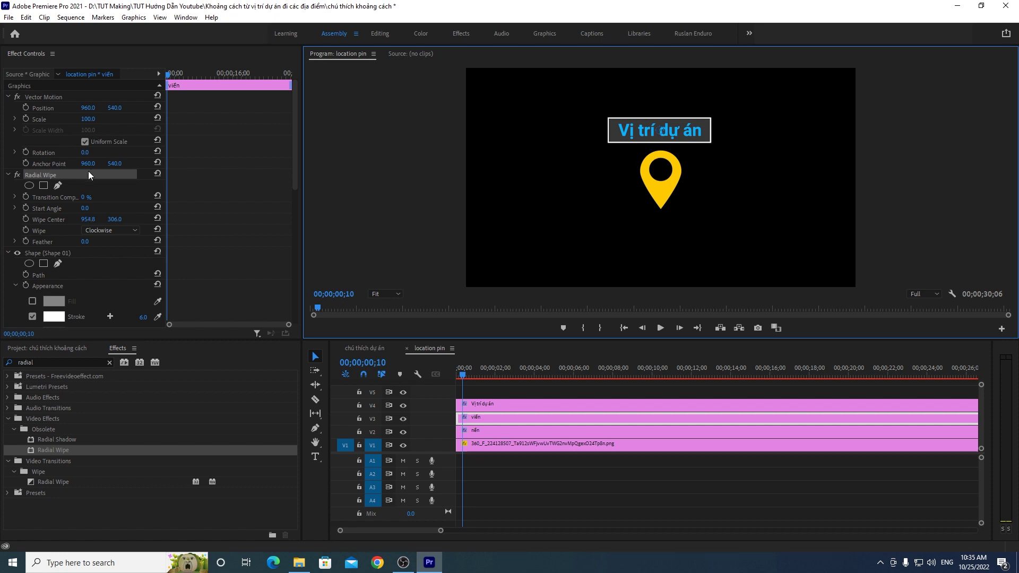
{"action": "left_click_drag", "start_coordinate": [84, 197], "coordinate": [101, 197]}
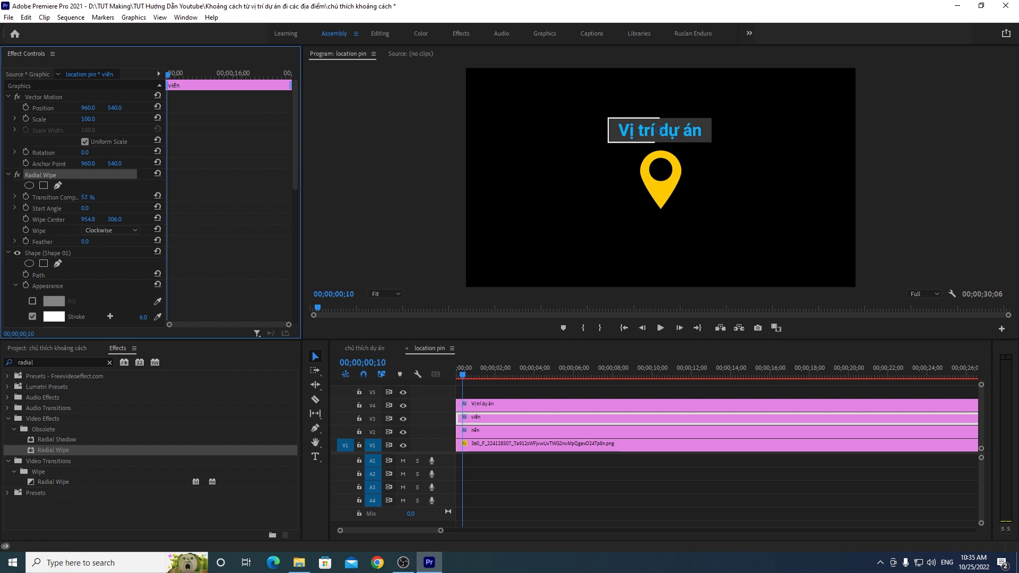
{"action": "left_click_drag", "start_coordinate": [102, 197], "coordinate": [90, 197]}
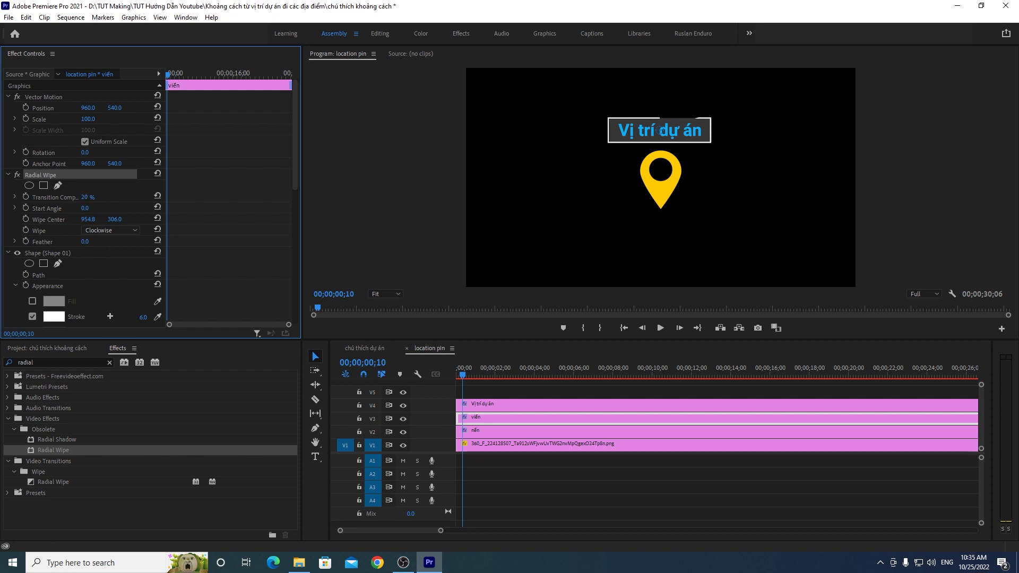
{"action": "left_click_drag", "start_coordinate": [86, 197], "coordinate": [99, 197]}
Step: Rotate the wipe's start angle to -77° and check the full sweep
{"action": "left_click_drag", "start_coordinate": [87, 208], "coordinate": [69, 208]}
{"action": "mouse_move", "coordinate": [85, 197]}
{"action": "left_mouse_down"}
{"action": "mouse_move", "coordinate": [122, 197]}
{"action": "mouse_move", "coordinate": [63, 196]}
{"action": "left_mouse_up"}
{"action": "left_click", "coordinate": [474, 432]}
Step: Keyframe the viền border's Radial Wipe Transition Completion at 100% at 00;00;00;10
{"action": "left_click", "coordinate": [476, 444]}
{"action": "left_click", "coordinate": [238, 334]}
{"action": "key", "text": "equal"}
{"action": "key", "text": "equal"}
{"action": "key", "text": "equal"}
{"action": "key", "text": "minus"}
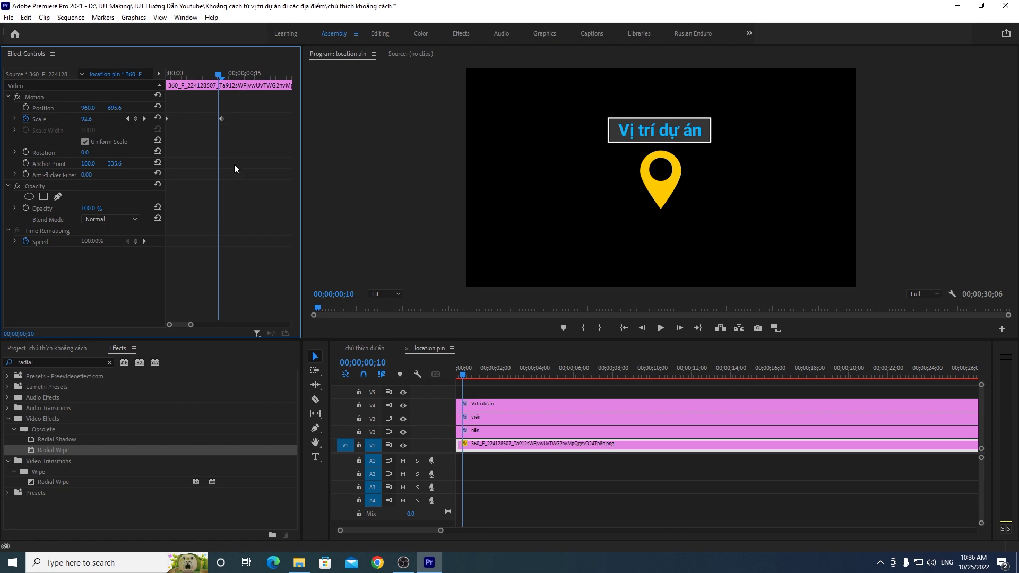
{"action": "left_click", "coordinate": [488, 422]}
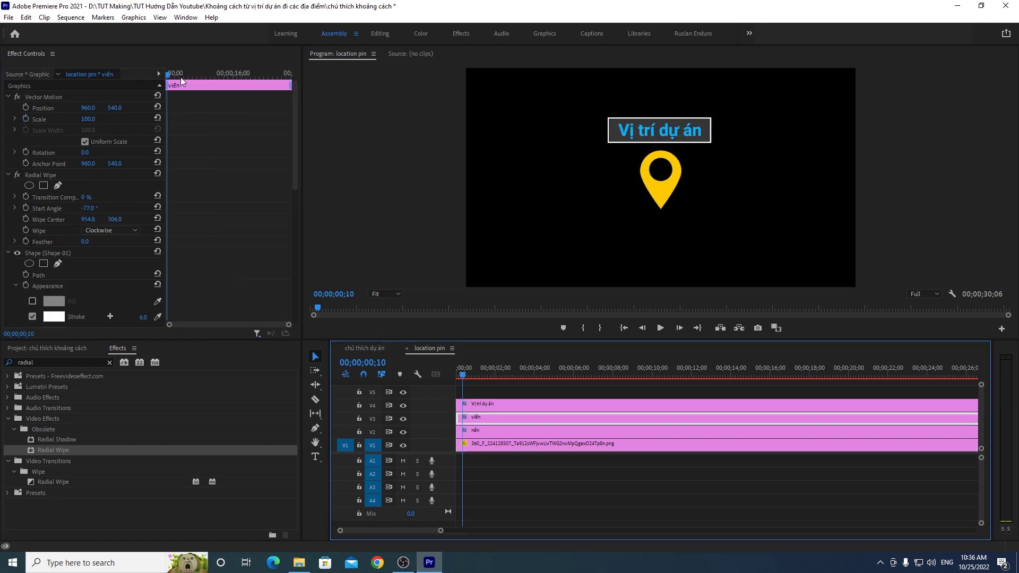
{"action": "left_click", "coordinate": [25, 197]}
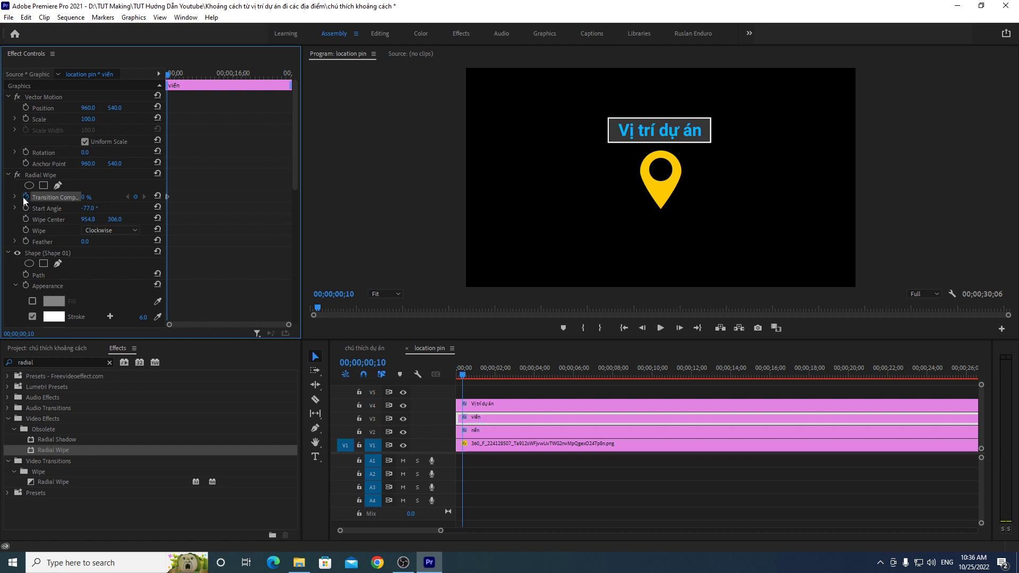
{"action": "left_click", "coordinate": [85, 197]}
{"action": "type", "text": "100"}
{"action": "key", "text": "Return"}
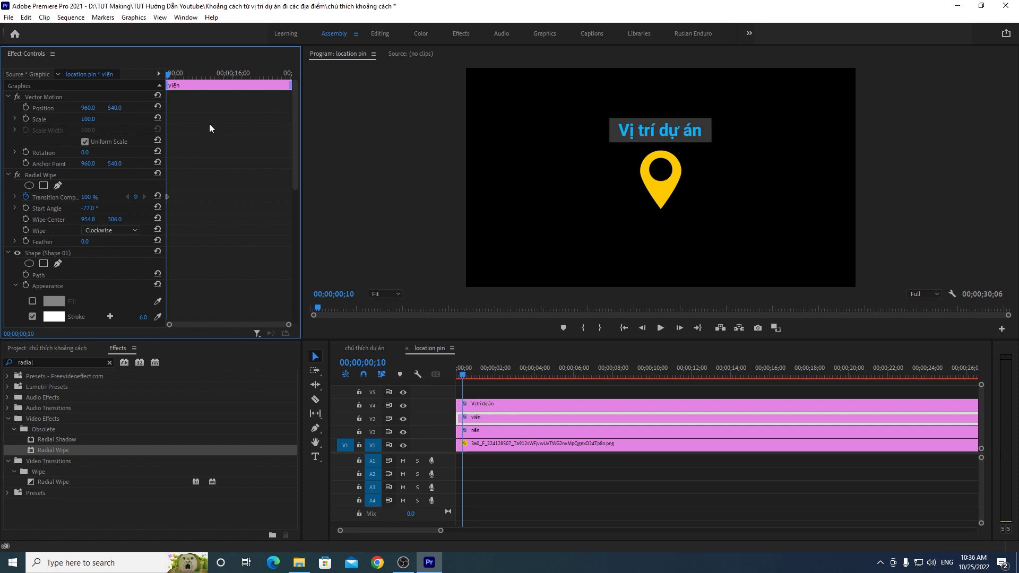
{"action": "left_click_drag", "start_coordinate": [292, 327], "coordinate": [255, 326]}
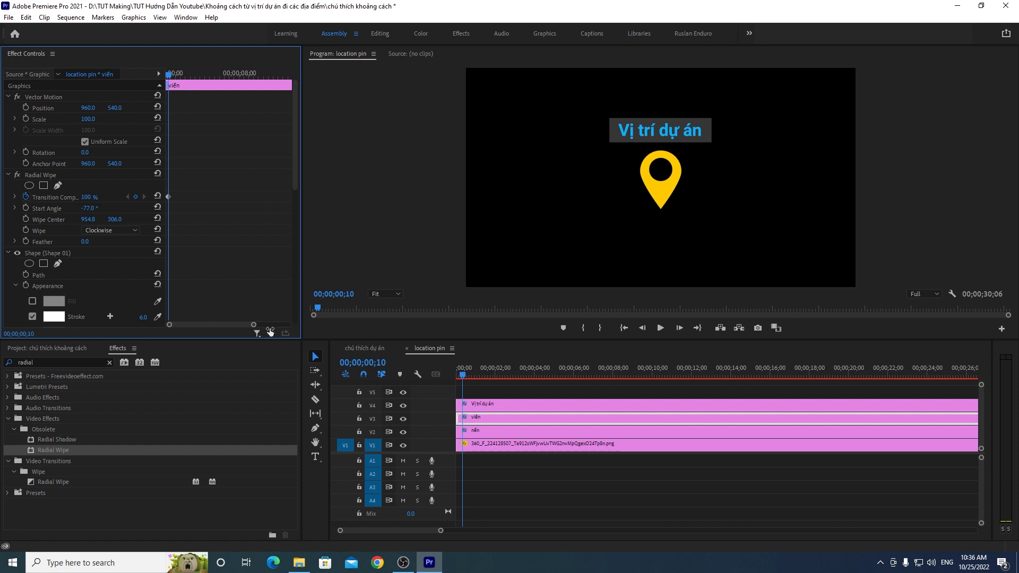
{"action": "left_click_drag", "start_coordinate": [170, 76], "coordinate": [176, 78]}
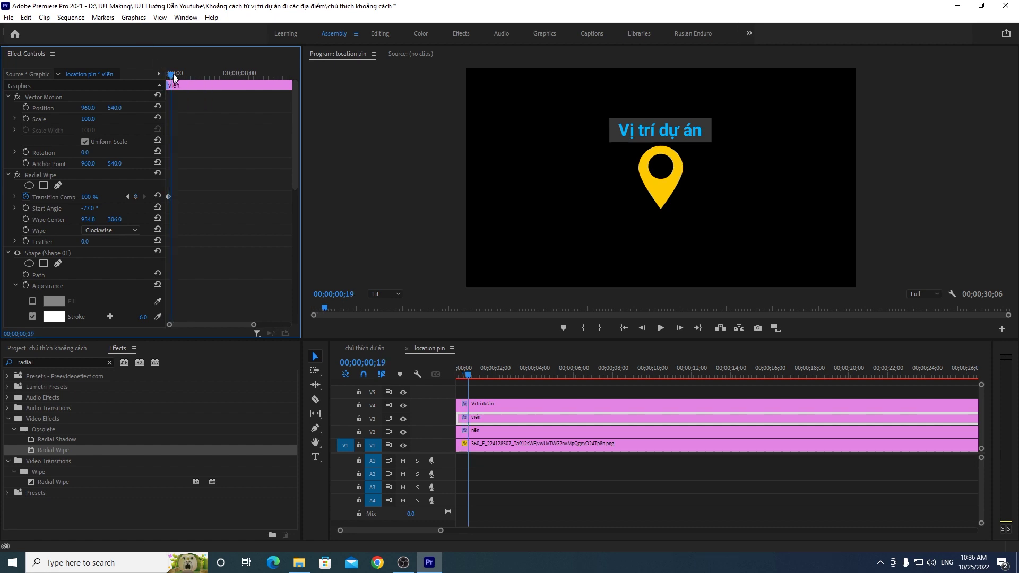
Step: Add a 0% Transition Completion keyframe at 00;00;00;26 and preview the border wipe
{"action": "left_click", "coordinate": [93, 196]}
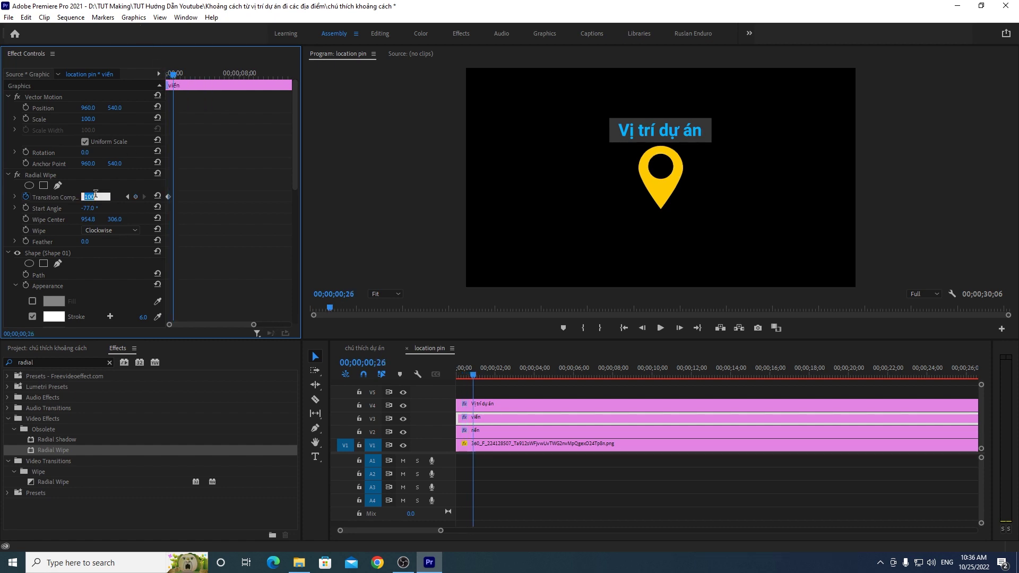
{"action": "type", "text": "0"}
{"action": "key", "text": "Return"}
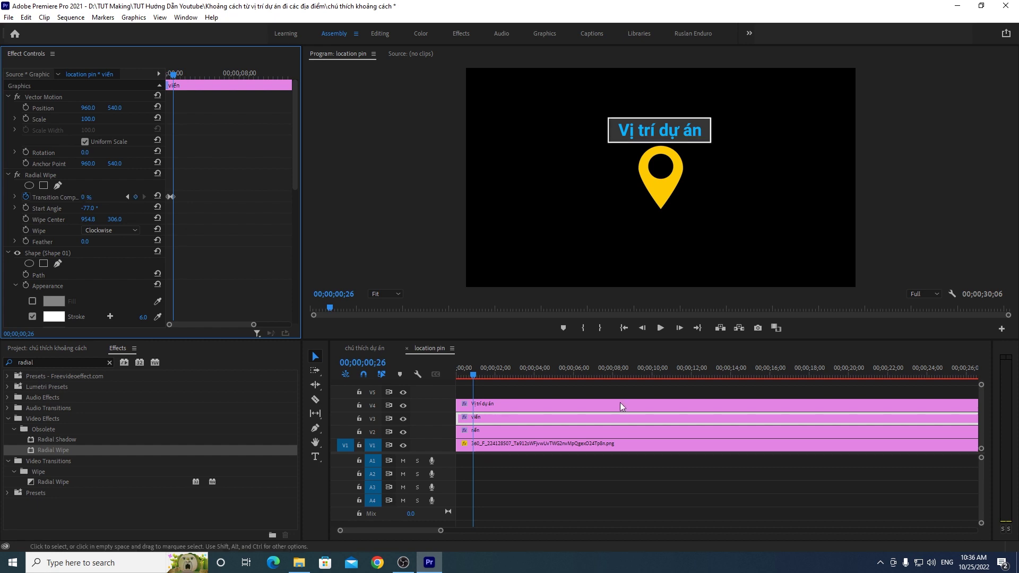
{"action": "left_click_drag", "start_coordinate": [475, 375], "coordinate": [458, 379]}
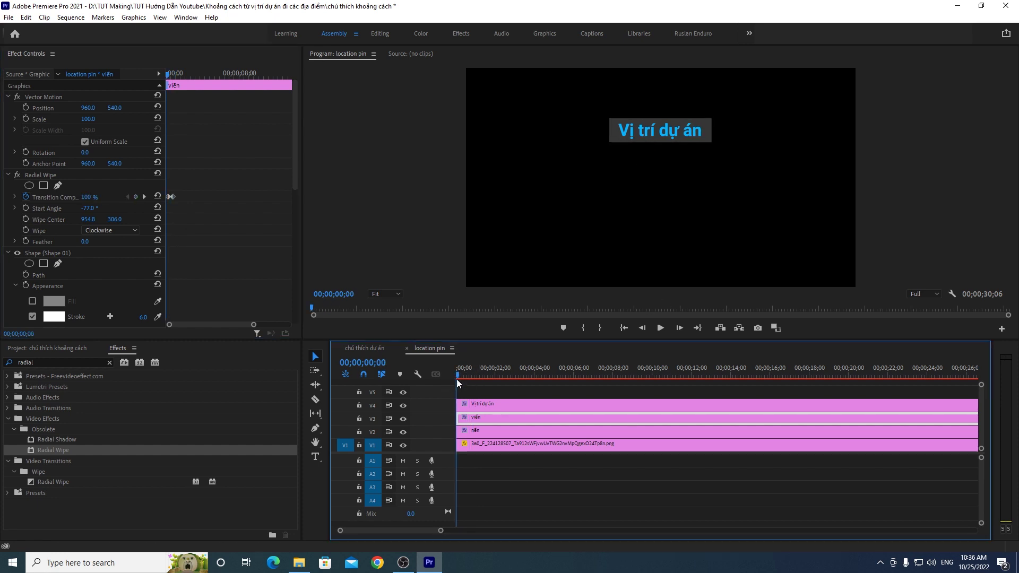
{"action": "left_click", "coordinate": [661, 327]}
{"action": "mouse_move", "coordinate": [462, 375]}
{"action": "left_mouse_down"}
{"action": "mouse_move", "coordinate": [476, 375]}
{"action": "mouse_move", "coordinate": [458, 375]}
{"action": "left_mouse_up"}
{"action": "left_click", "coordinate": [661, 327]}
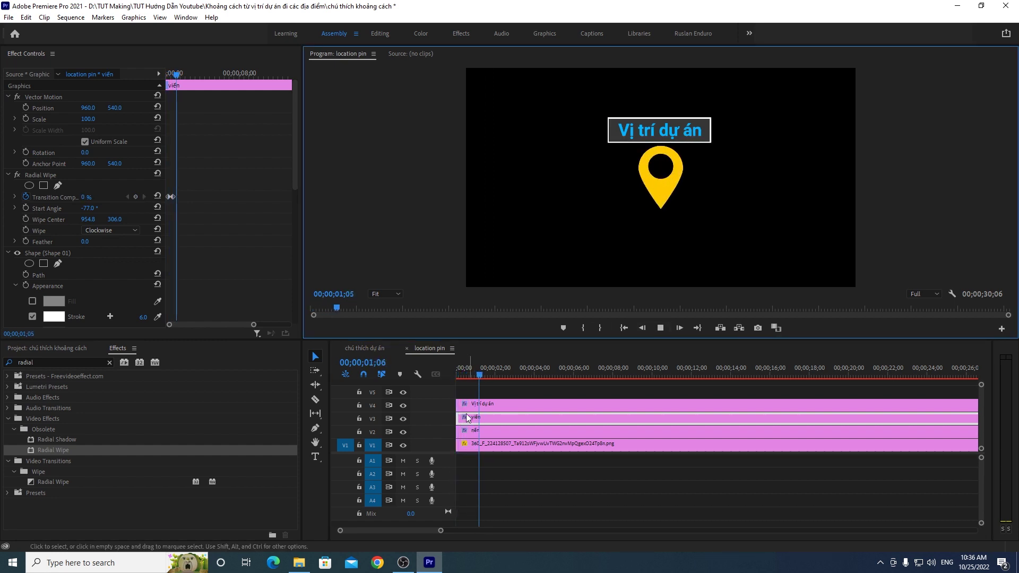
{"action": "mouse_move", "coordinate": [467, 376]}
{"action": "left_mouse_down"}
{"action": "mouse_move", "coordinate": [453, 378]}
{"action": "mouse_move", "coordinate": [467, 377]}
{"action": "left_mouse_up"}
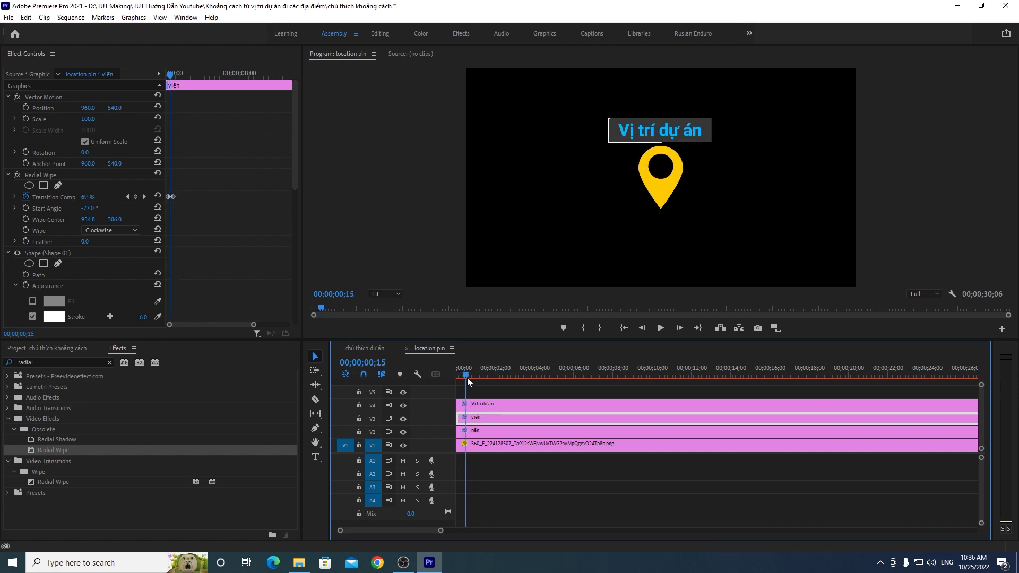
Step: Move the 0% completion keyframe later in time and replay the wipe
{"action": "left_click", "coordinate": [254, 325]}
{"action": "left_click_drag", "start_coordinate": [253, 326], "coordinate": [233, 332]}
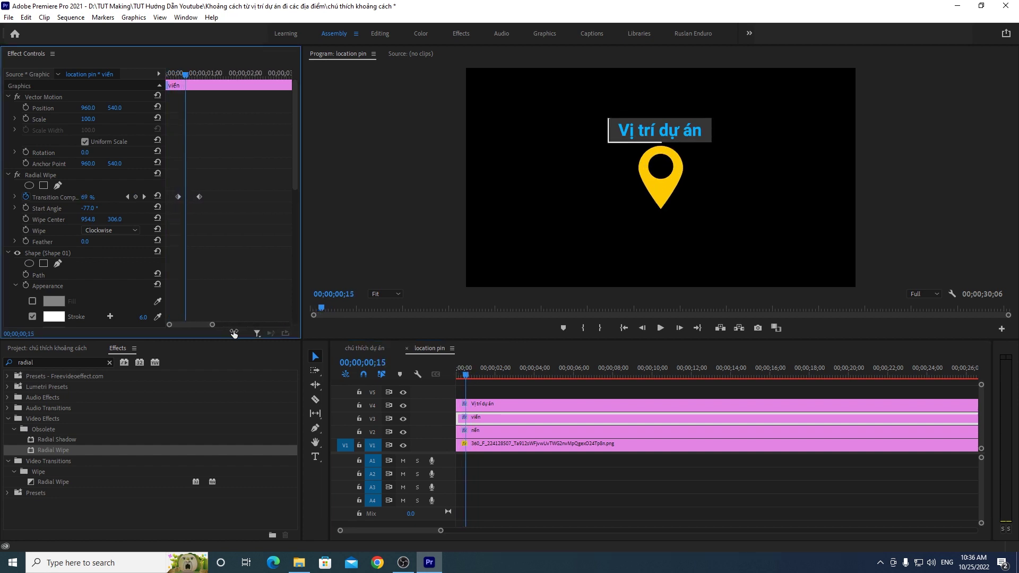
{"action": "left_click_drag", "start_coordinate": [199, 196], "coordinate": [218, 196]}
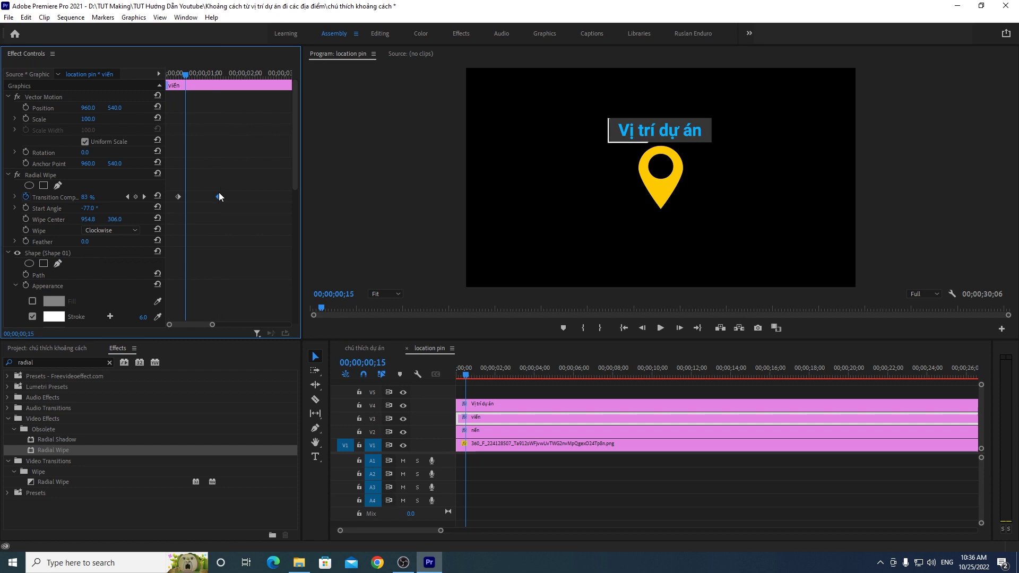
{"action": "left_click", "coordinate": [469, 371]}
{"action": "left_click", "coordinate": [660, 328]}
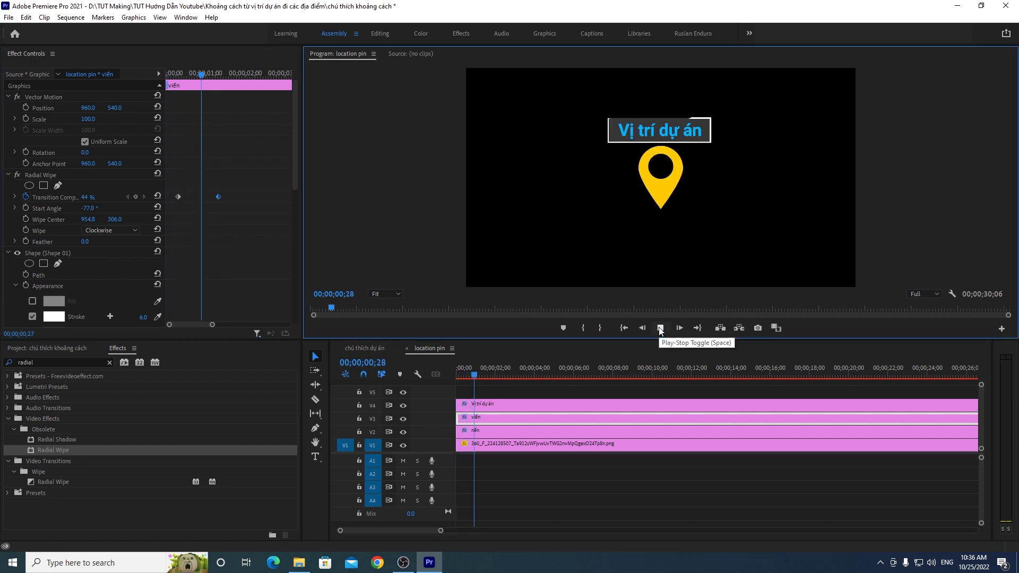
{"action": "left_click_drag", "start_coordinate": [489, 374], "coordinate": [478, 379]}
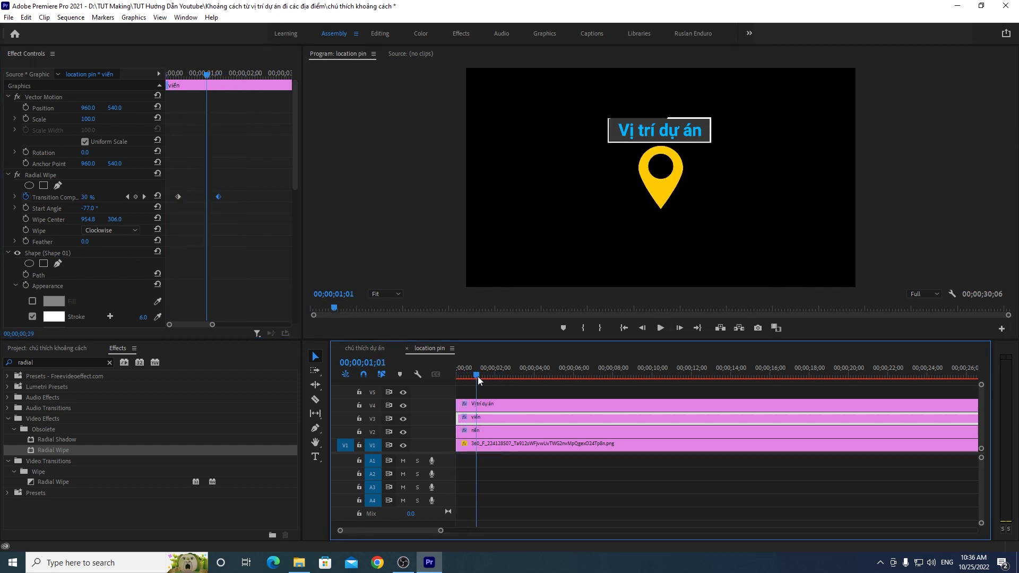
Step: Reset the Radial Wipe start angle to 0° and preview the revised animation
{"action": "left_click", "coordinate": [89, 208]}
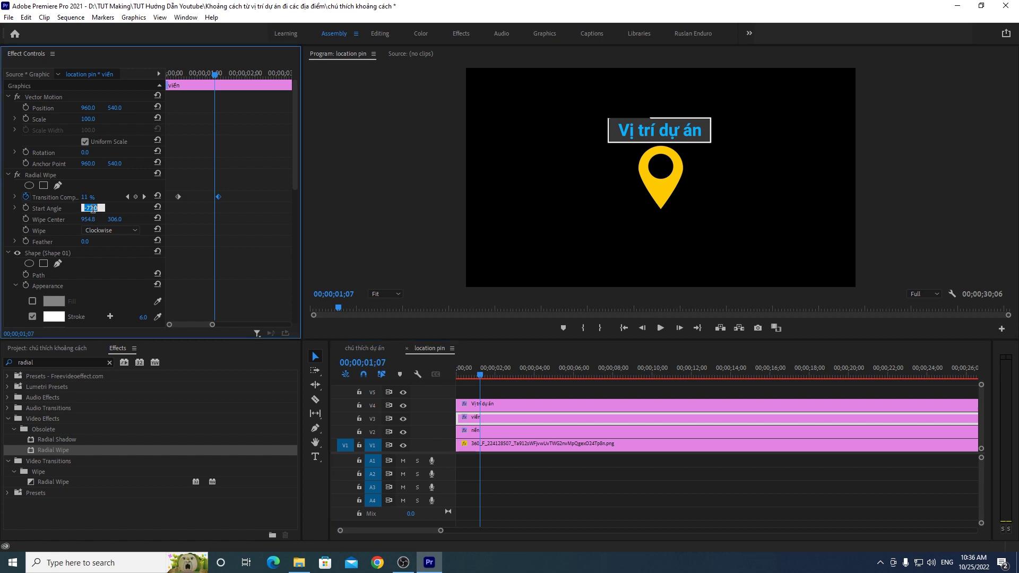
{"action": "type", "text": "0"}
{"action": "key", "text": "Return"}
{"action": "left_click_drag", "start_coordinate": [475, 375], "coordinate": [457, 373]}
{"action": "left_click", "coordinate": [661, 328]}
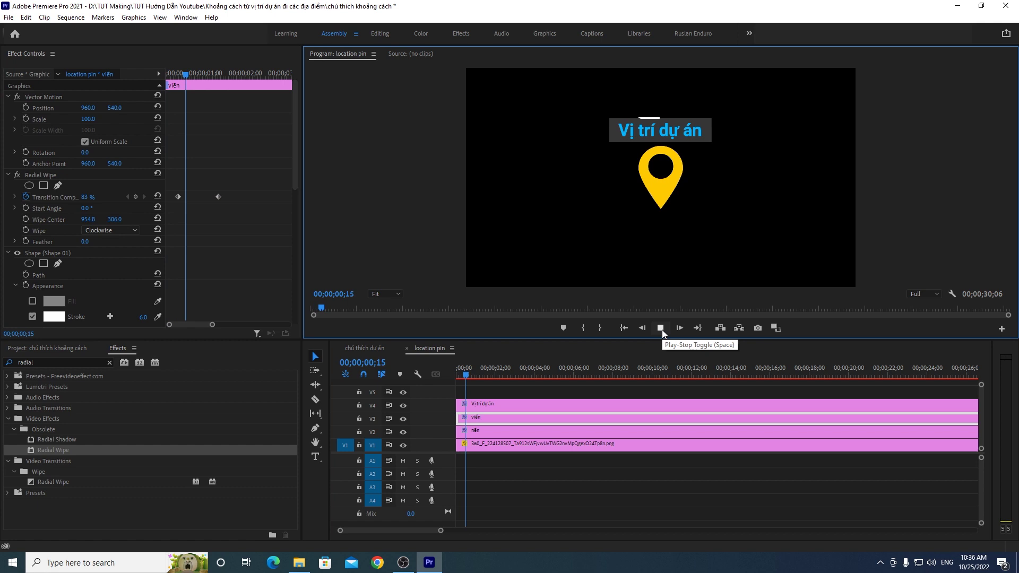
{"action": "left_click", "coordinate": [468, 375]}
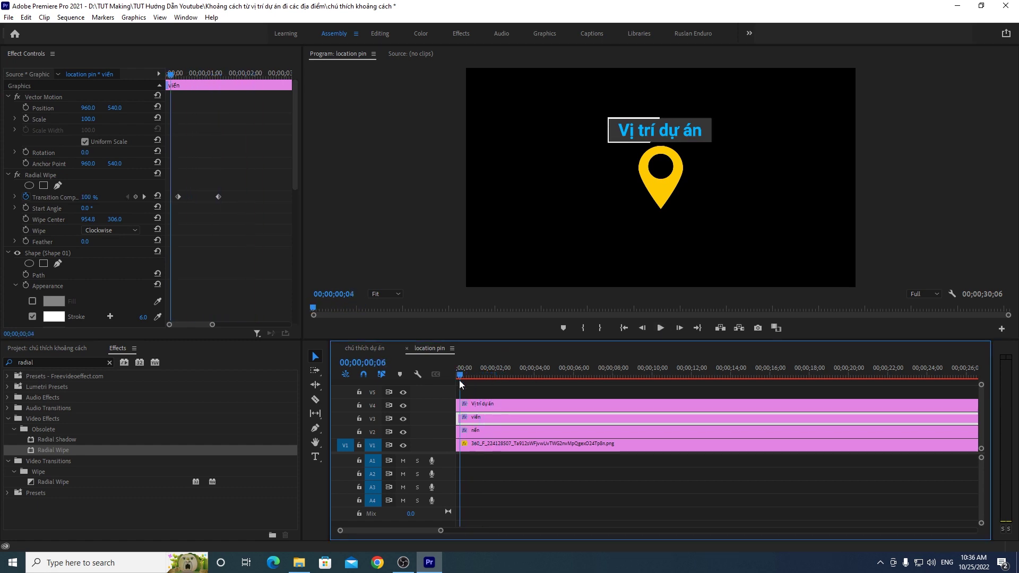
Step: Move the wipe's end keyframe earlier to speed up the border reveal, then preview
{"action": "left_click_drag", "start_coordinate": [470, 381], "coordinate": [483, 379]}
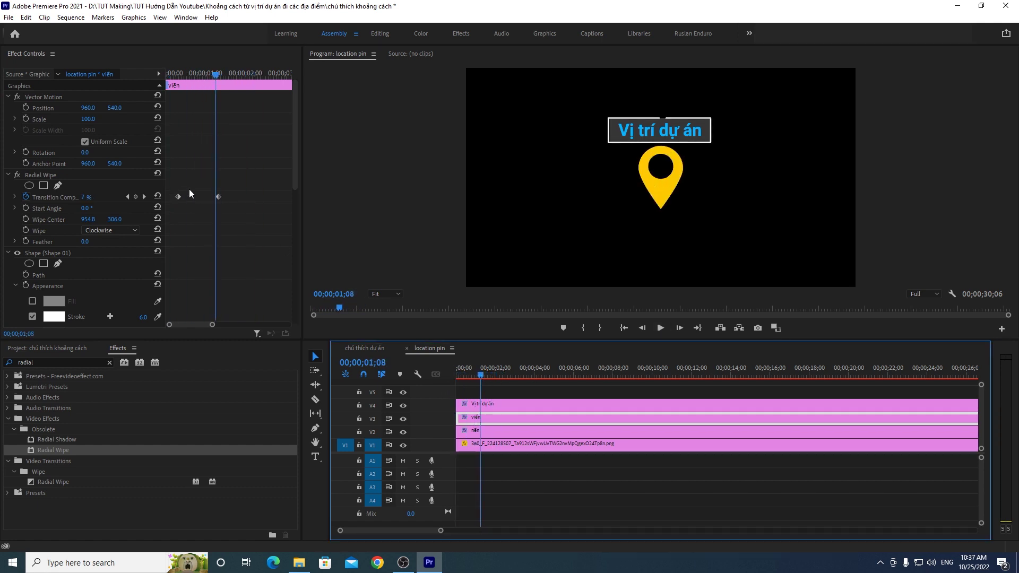
{"action": "left_click_drag", "start_coordinate": [218, 197], "coordinate": [193, 202]}
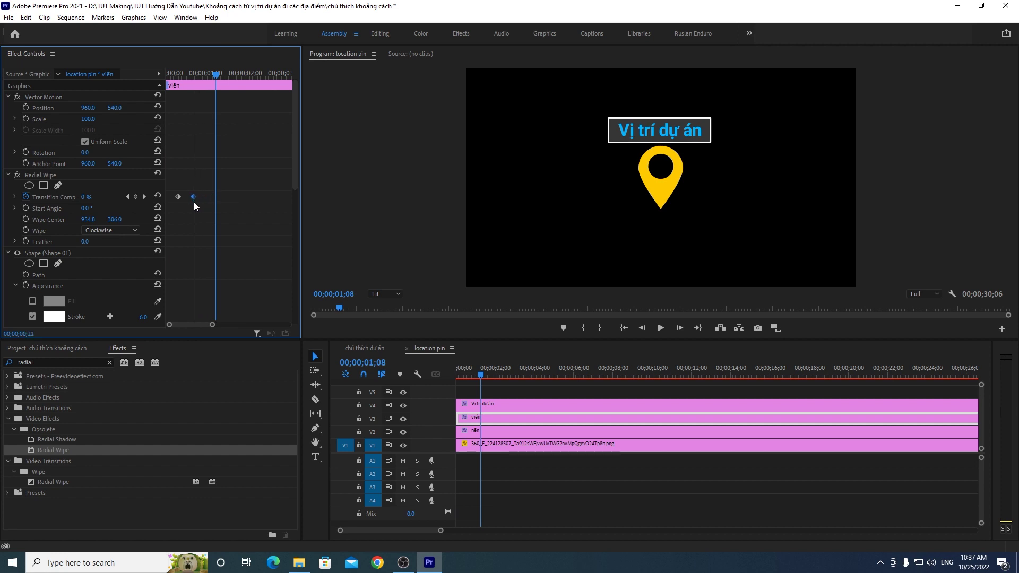
{"action": "left_click", "coordinate": [449, 381]}
{"action": "left_click", "coordinate": [456, 377]}
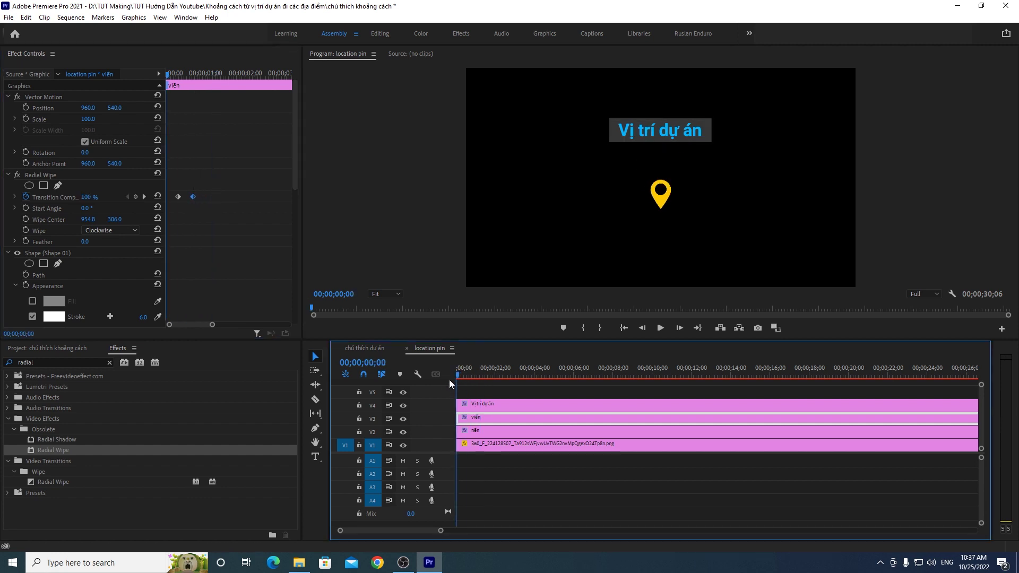
{"action": "left_click", "coordinate": [656, 329]}
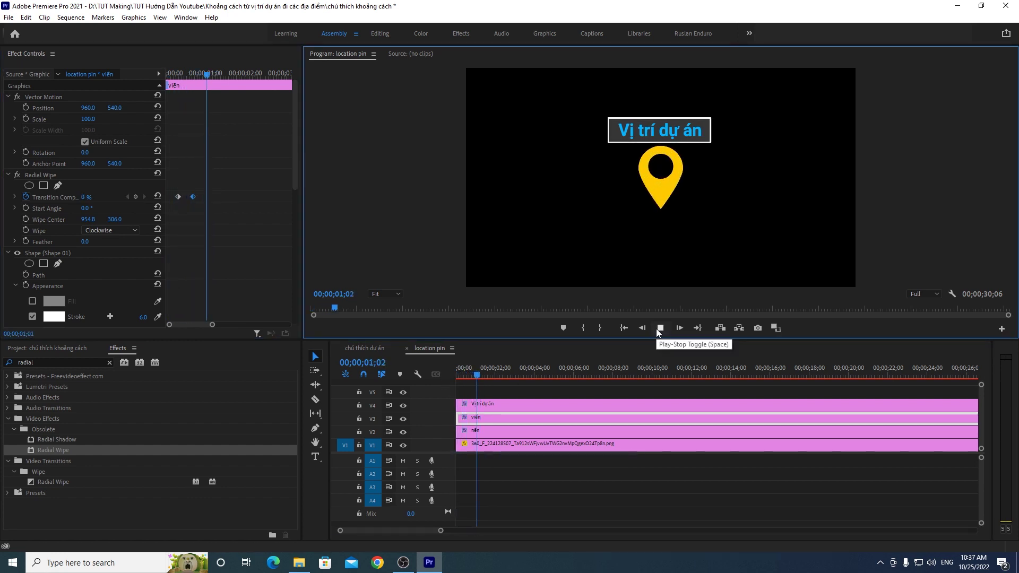
{"action": "left_click", "coordinate": [459, 375]}
{"action": "left_click", "coordinate": [658, 328]}
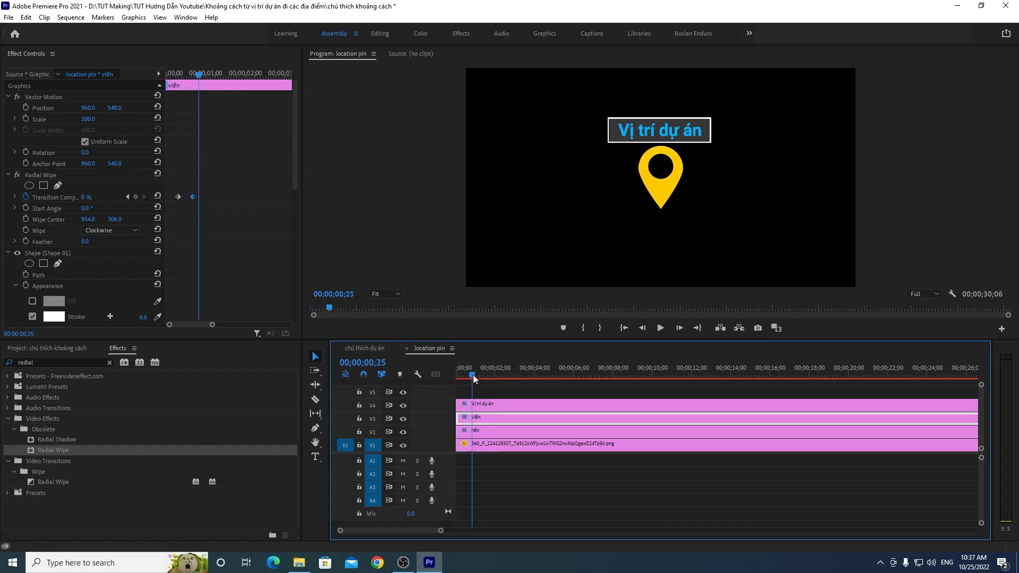
{"action": "left_click_drag", "start_coordinate": [473, 375], "coordinate": [454, 378]}
{"action": "left_click", "coordinate": [660, 329]}
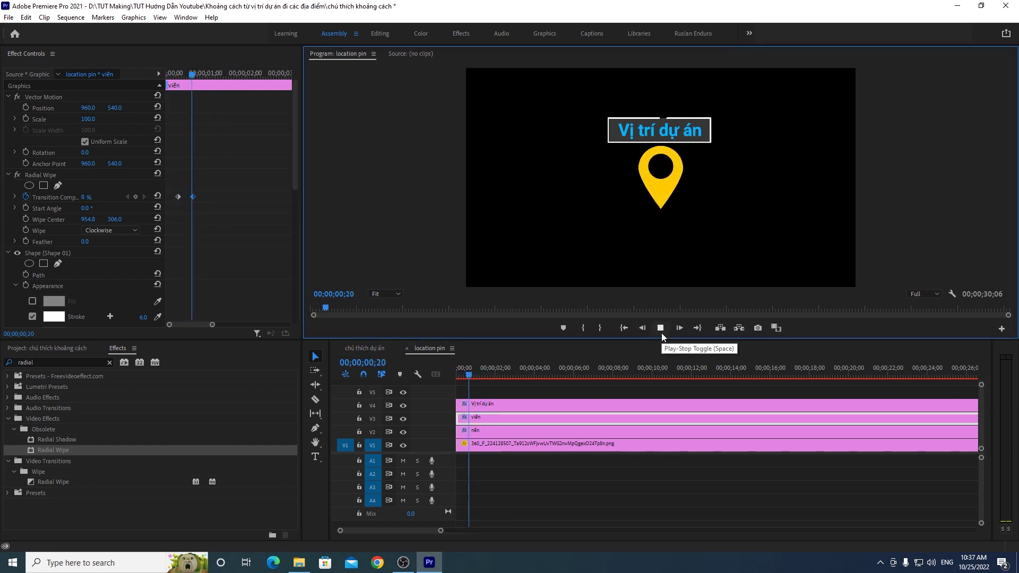
{"action": "left_click", "coordinate": [467, 377]}
Step: Shift the second completion keyframe slightly earlier and replay the shortened wipe
{"action": "left_click_drag", "start_coordinate": [193, 196], "coordinate": [187, 197]}
{"action": "left_click_drag", "start_coordinate": [469, 375], "coordinate": [447, 378]}
{"action": "left_click", "coordinate": [661, 328]}
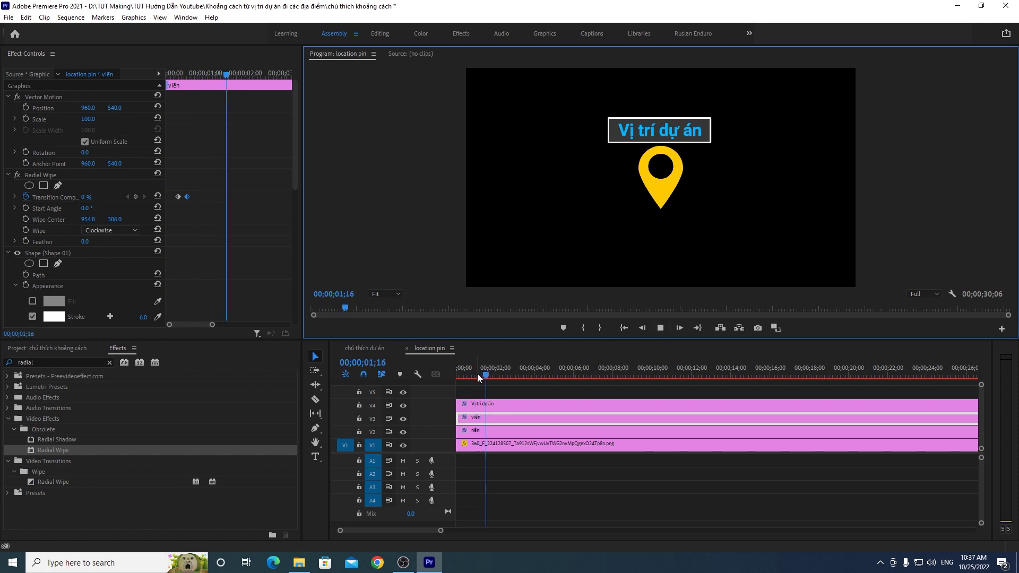
{"action": "left_click_drag", "start_coordinate": [477, 374], "coordinate": [448, 377]}
{"action": "left_click", "coordinate": [663, 327]}
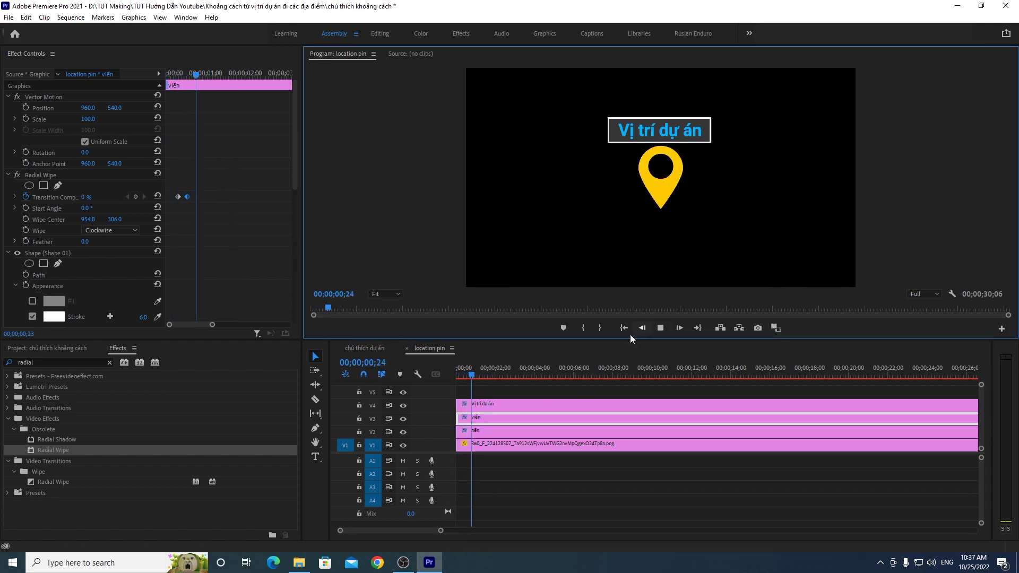
{"action": "left_click", "coordinate": [480, 382]}
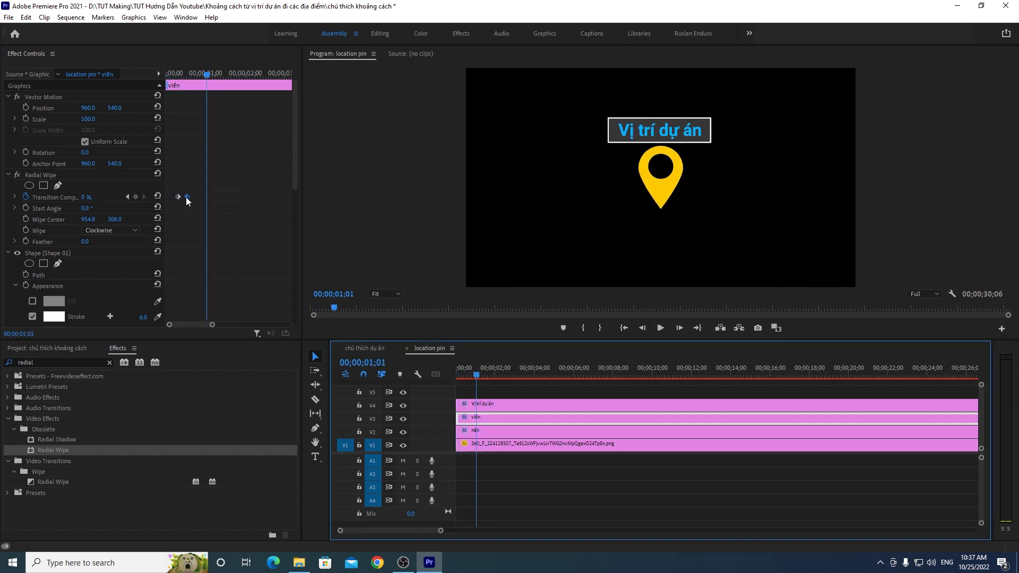
Step: Nudge the wipe's end keyframe slightly later and preview the pin callout animation
{"action": "left_click_drag", "start_coordinate": [212, 325], "coordinate": [208, 324]}
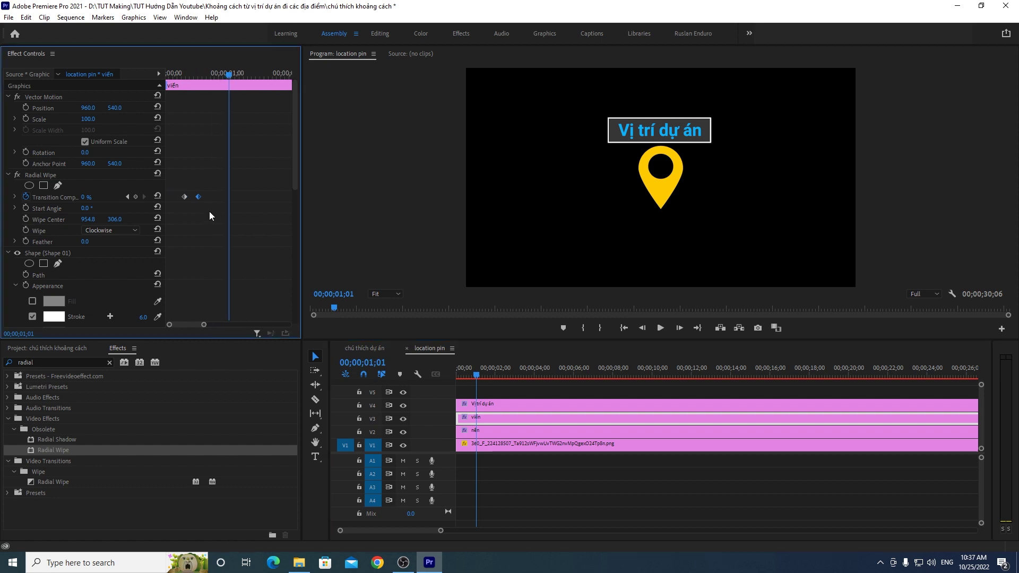
{"action": "left_click_drag", "start_coordinate": [199, 197], "coordinate": [201, 197]}
{"action": "left_click_drag", "start_coordinate": [467, 367], "coordinate": [452, 374]}
{"action": "left_click", "coordinate": [657, 320]}
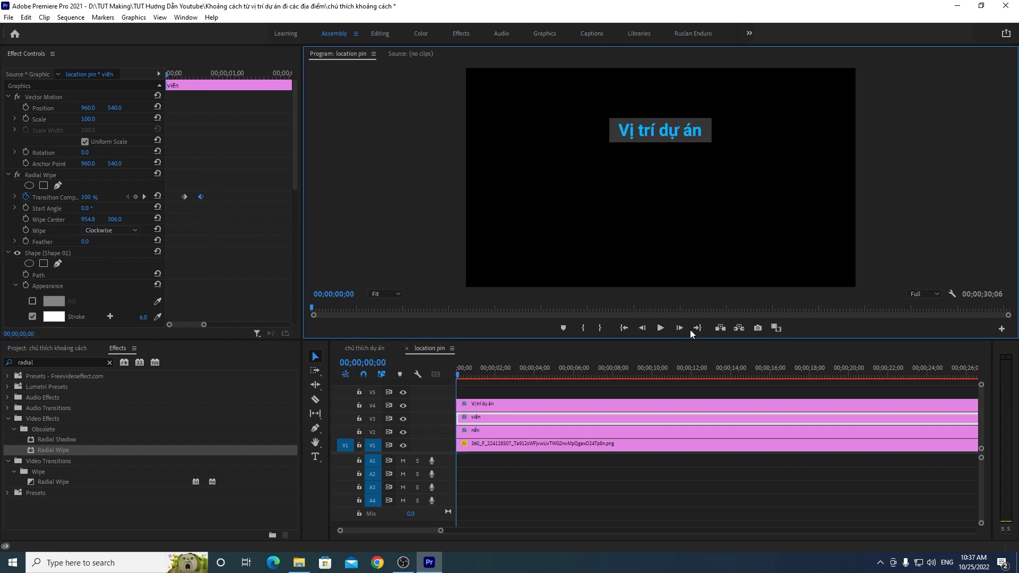
{"action": "left_click", "coordinate": [661, 328]}
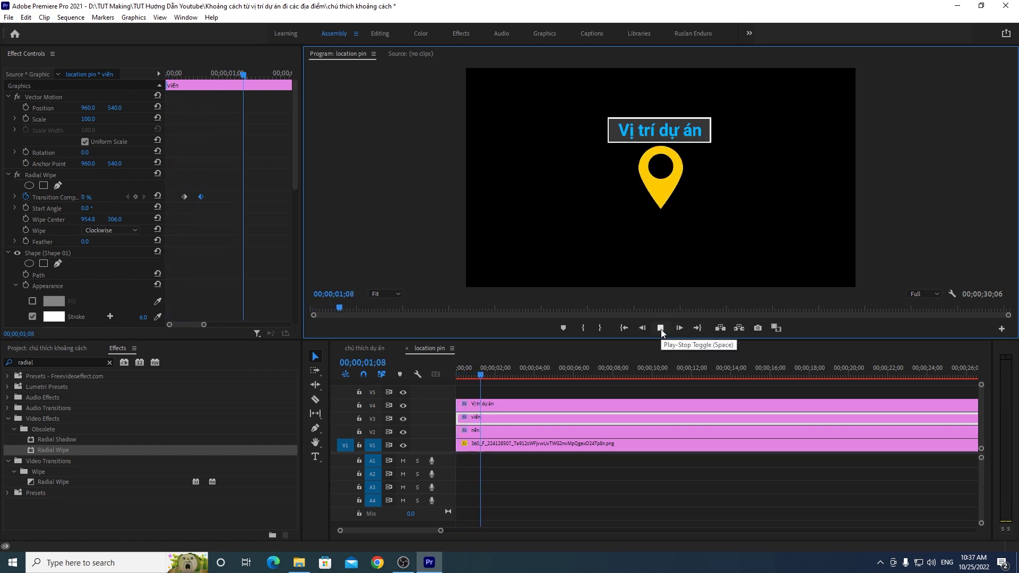
{"action": "left_click", "coordinate": [458, 379]}
{"action": "left_click", "coordinate": [661, 329]}
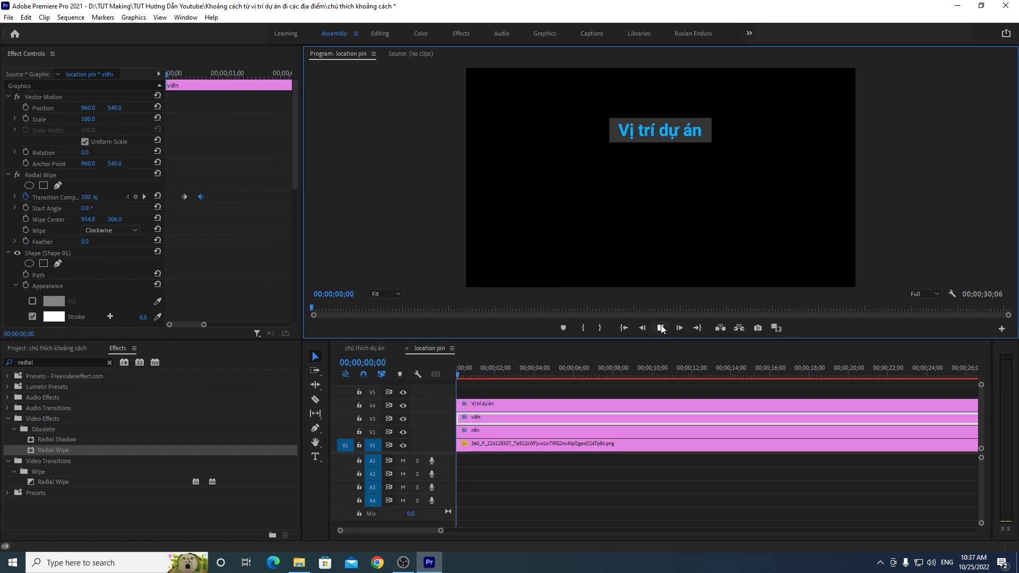
{"action": "left_click_drag", "start_coordinate": [481, 373], "coordinate": [464, 377]}
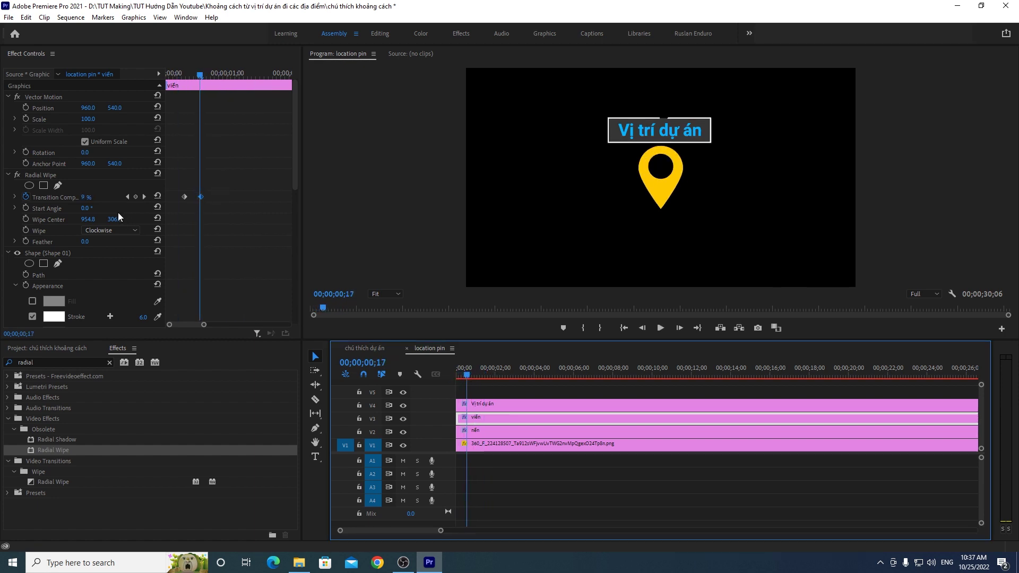
{"action": "left_click_drag", "start_coordinate": [86, 208], "coordinate": [127, 209]}
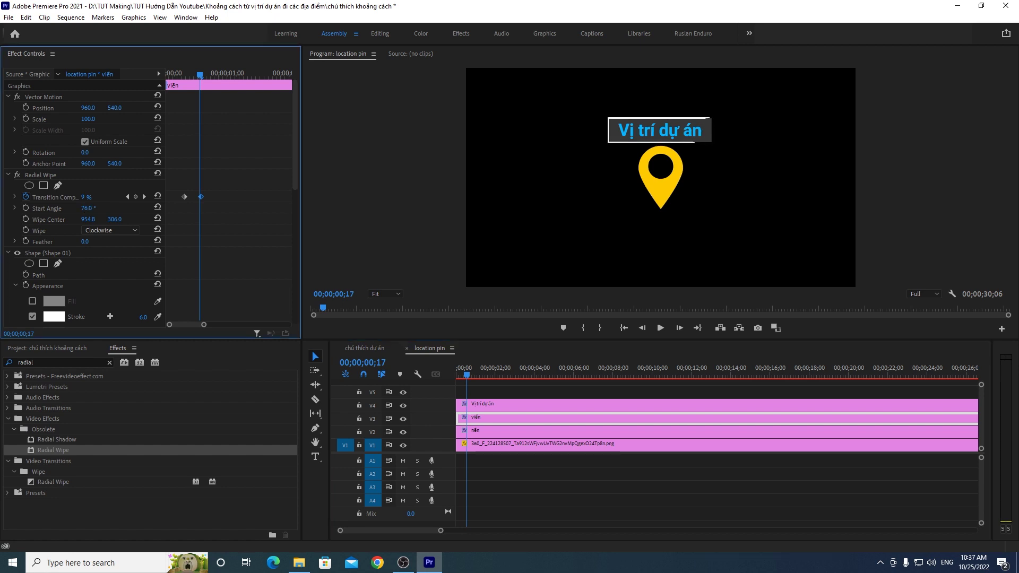
{"action": "left_click", "coordinate": [457, 374]}
{"action": "left_click", "coordinate": [657, 328]}
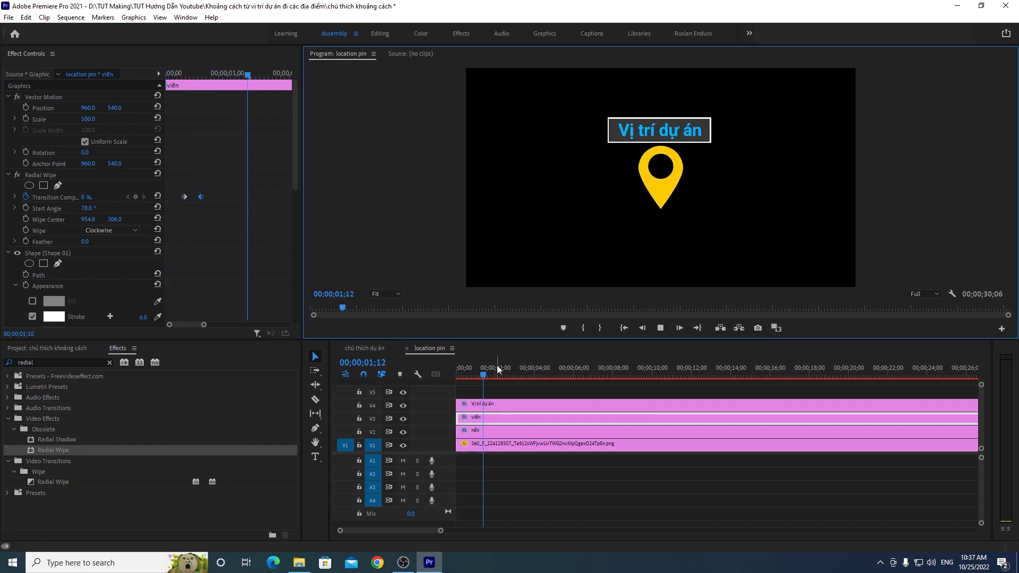
{"action": "left_click", "coordinate": [435, 378]}
{"action": "left_click", "coordinate": [661, 327]}
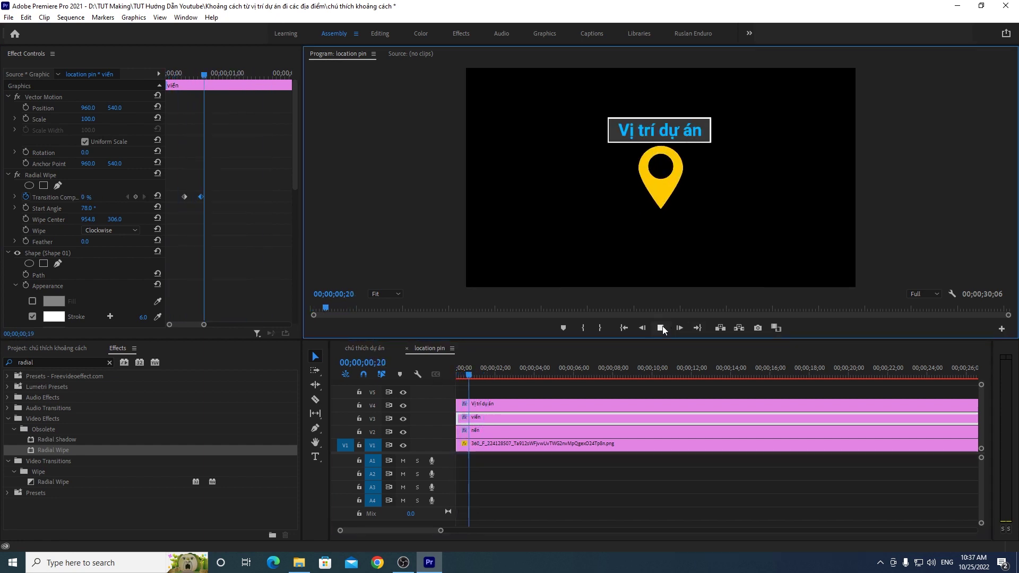
{"action": "left_click", "coordinate": [468, 376]}
{"action": "left_click", "coordinate": [466, 378]}
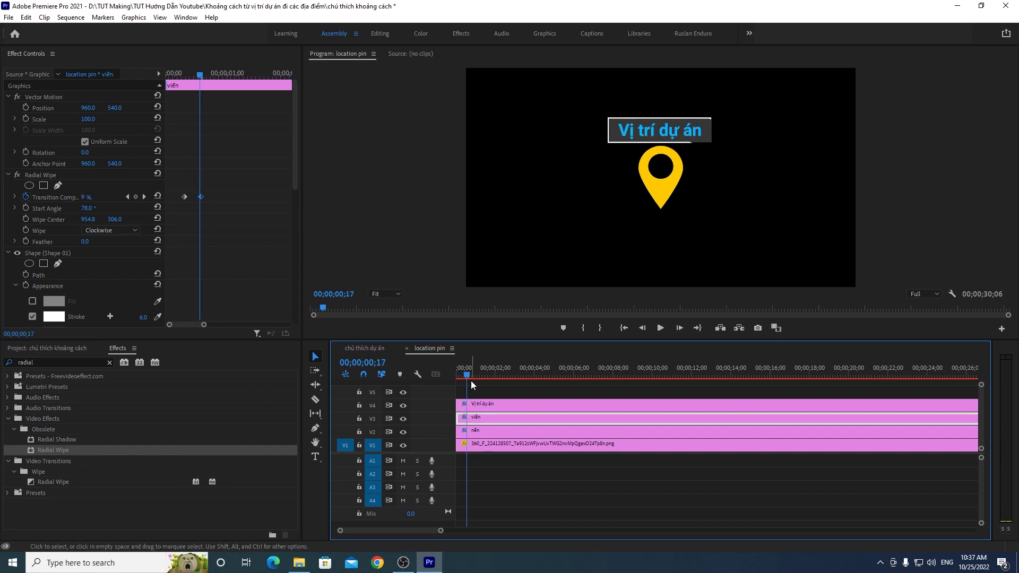
{"action": "left_click", "coordinate": [93, 207]}
{"action": "type", "text": "0"}
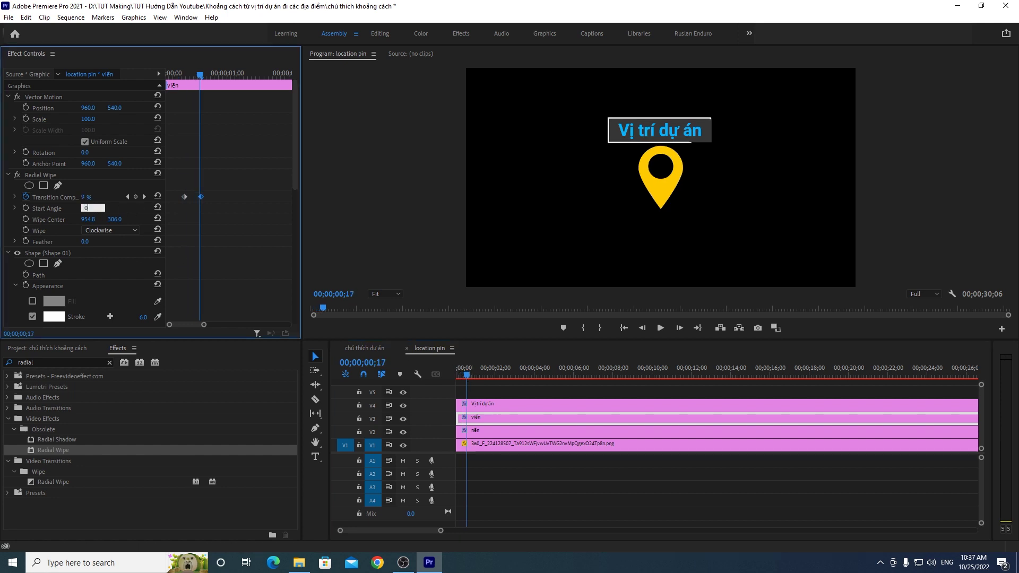
{"action": "key", "text": "Return"}
{"action": "left_click", "coordinate": [466, 381]}
{"action": "key", "text": "Home"}
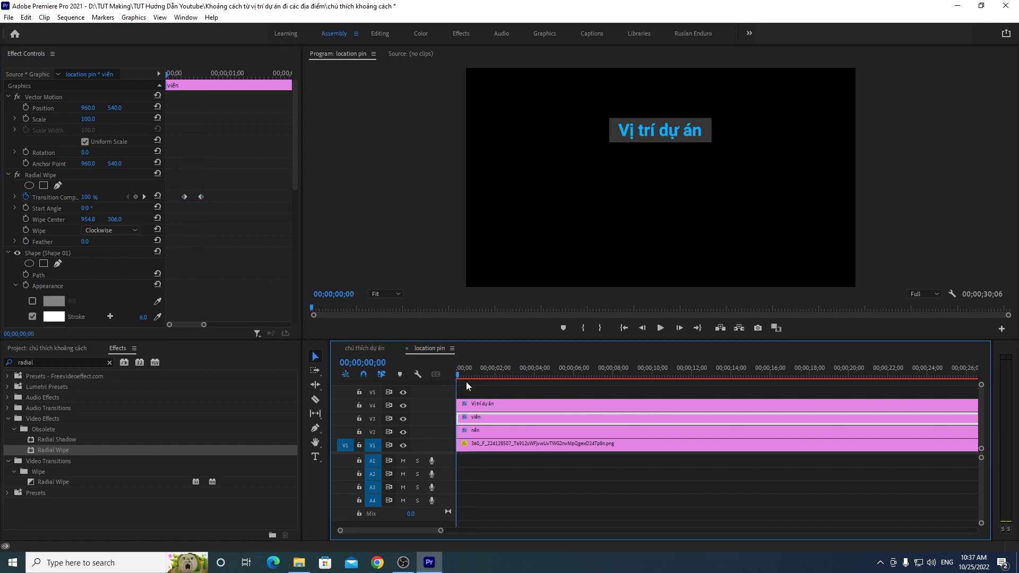
{"action": "left_click", "coordinate": [660, 328]}
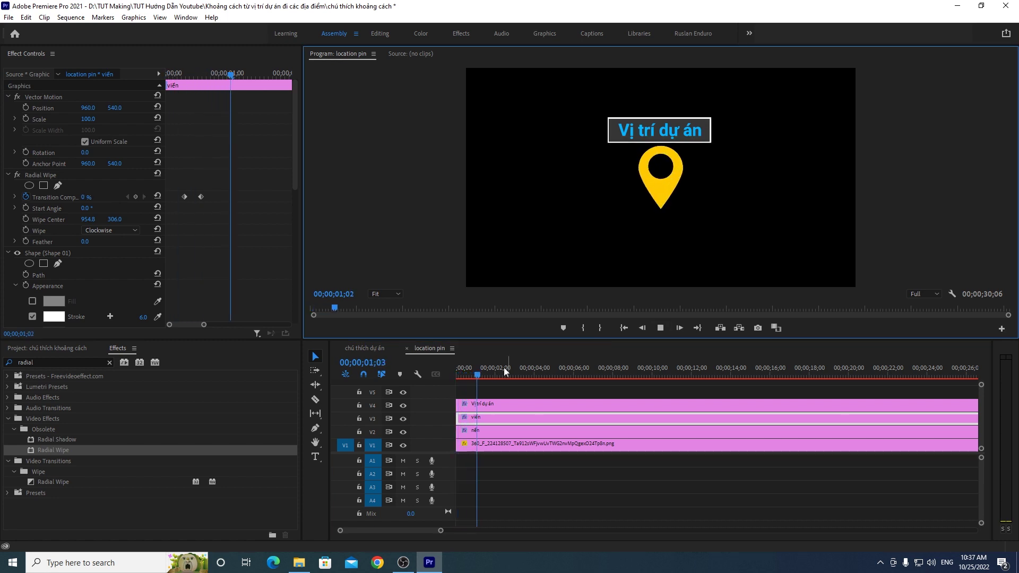
{"action": "key", "text": "Home"}
{"action": "left_click", "coordinate": [662, 327]}
{"action": "left_click", "coordinate": [453, 377]}
{"action": "left_click_drag", "start_coordinate": [453, 377], "coordinate": [468, 377]}
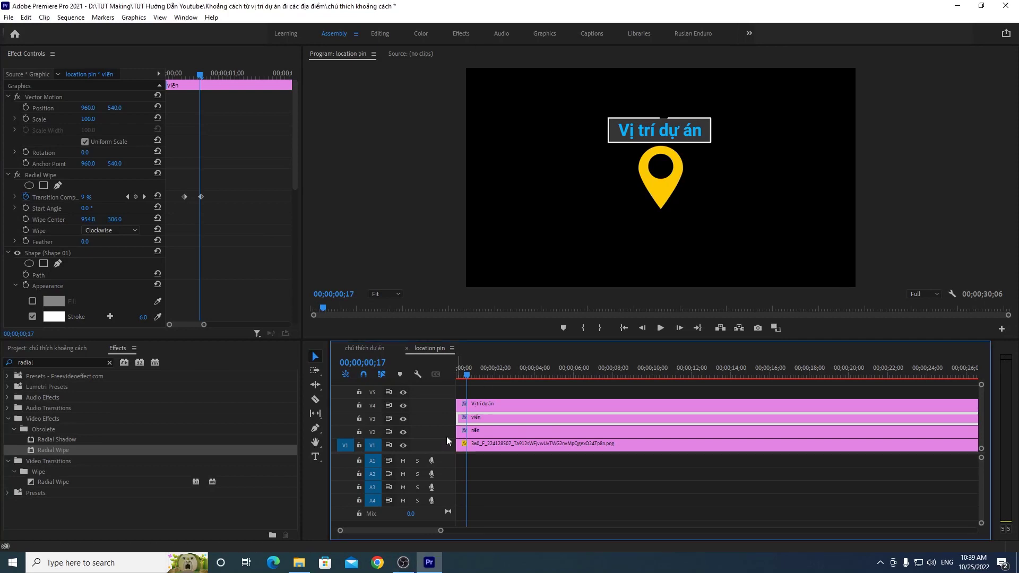
{"action": "left_click_drag", "start_coordinate": [198, 75], "coordinate": [195, 75]}
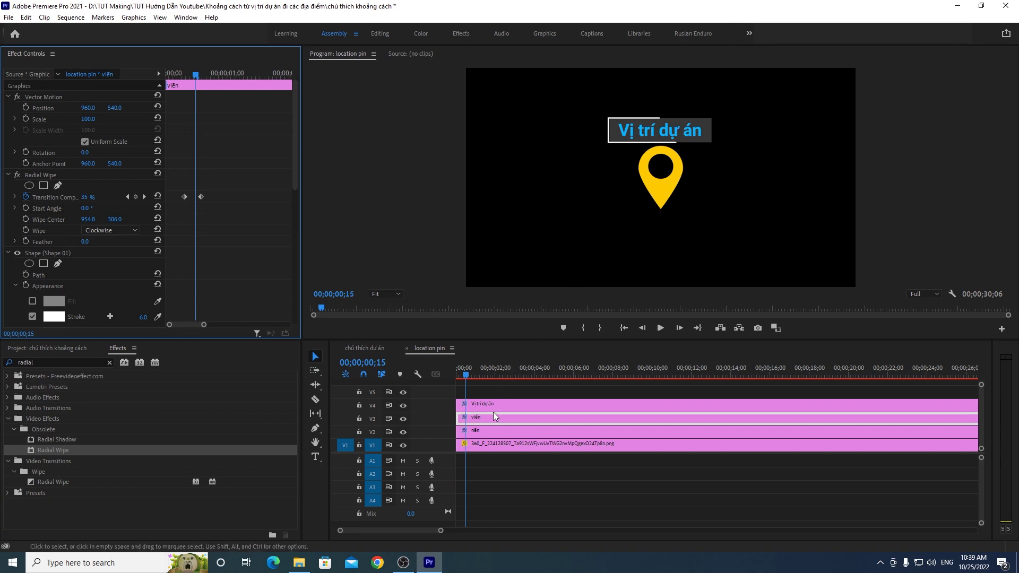
{"action": "left_click", "coordinate": [496, 430]}
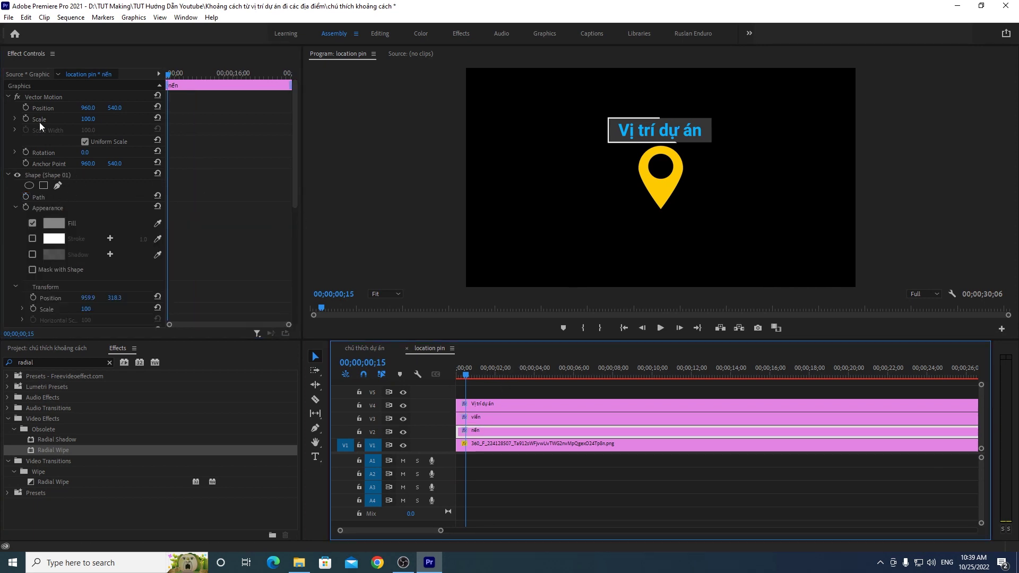
Step: Start an opacity keyframe on the nền background box at 0%
{"action": "mouse_move", "coordinate": [295, 159]}
{"action": "left_mouse_down"}
{"action": "mouse_move", "coordinate": [285, 237]}
{"action": "mouse_move", "coordinate": [297, 128]}
{"action": "mouse_move", "coordinate": [295, 259]}
{"action": "left_mouse_up"}
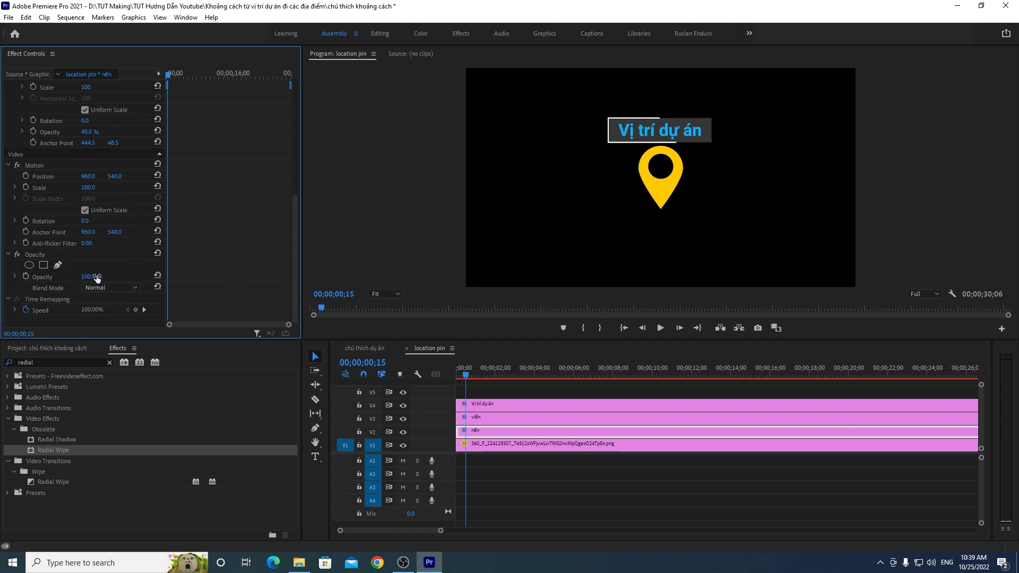
{"action": "mouse_move", "coordinate": [91, 280]}
{"action": "left_mouse_down"}
{"action": "mouse_move", "coordinate": [64, 277]}
{"action": "mouse_move", "coordinate": [127, 277]}
{"action": "left_mouse_up"}
{"action": "left_click", "coordinate": [24, 277]}
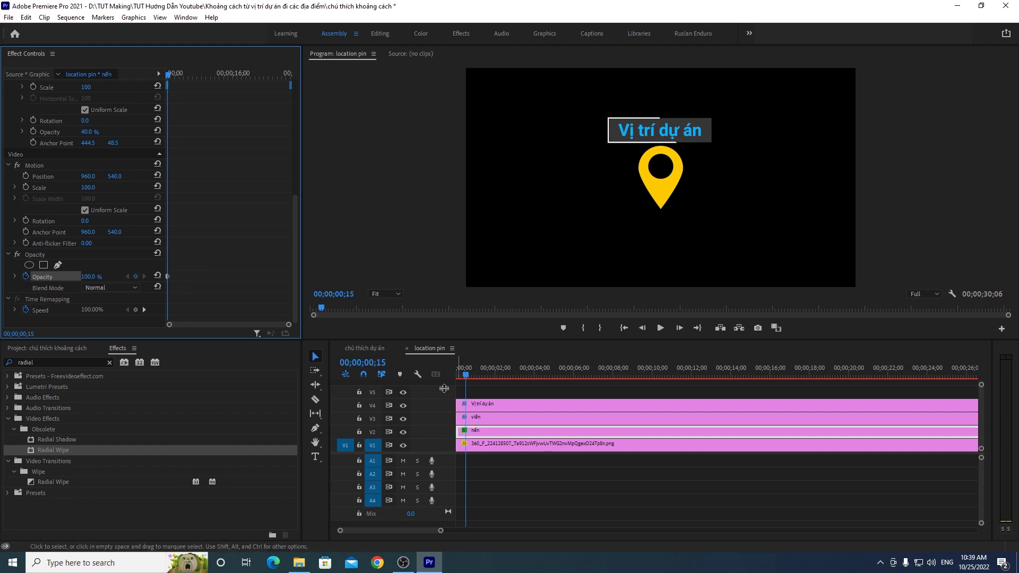
{"action": "left_click", "coordinate": [88, 277]}
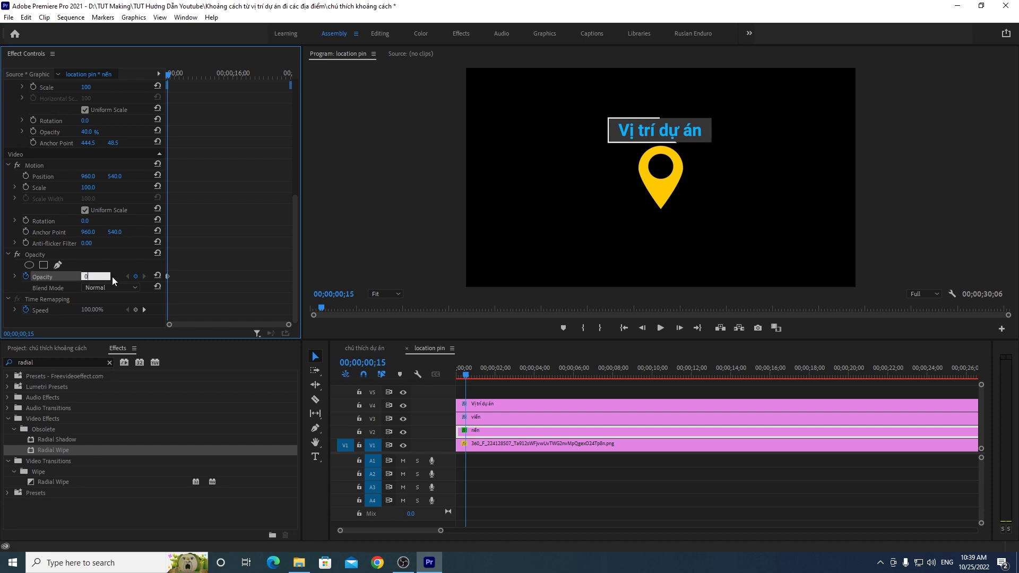
{"action": "key", "text": "Return"}
Step: Add a 100% opacity keyframe at 00;00;01;04 and preview the box fading in
{"action": "left_click", "coordinate": [171, 75]}
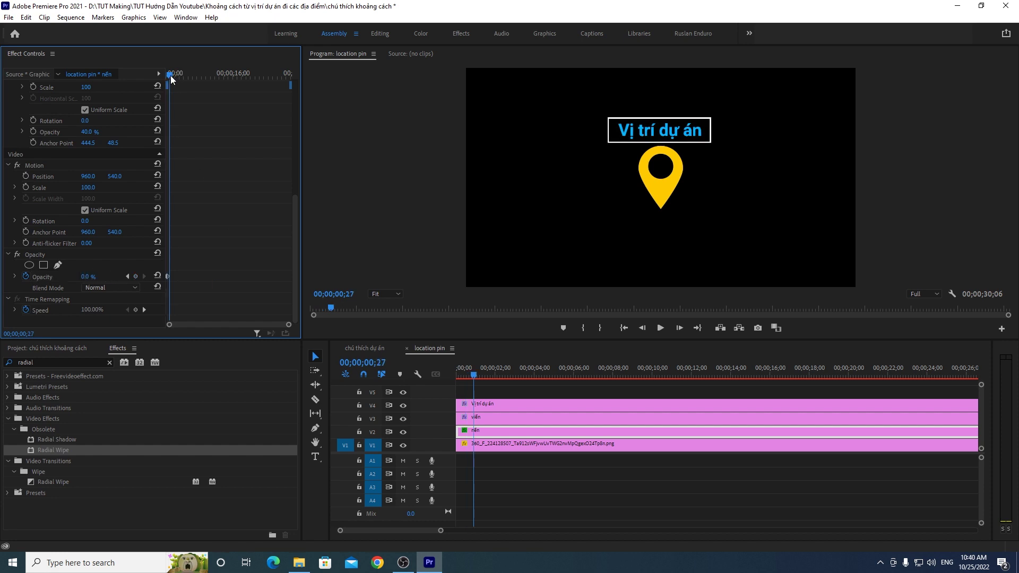
{"action": "left_click", "coordinate": [172, 77]}
{"action": "left_click_drag", "start_coordinate": [85, 277], "coordinate": [281, 434]}
{"action": "left_click_drag", "start_coordinate": [470, 375], "coordinate": [454, 379]}
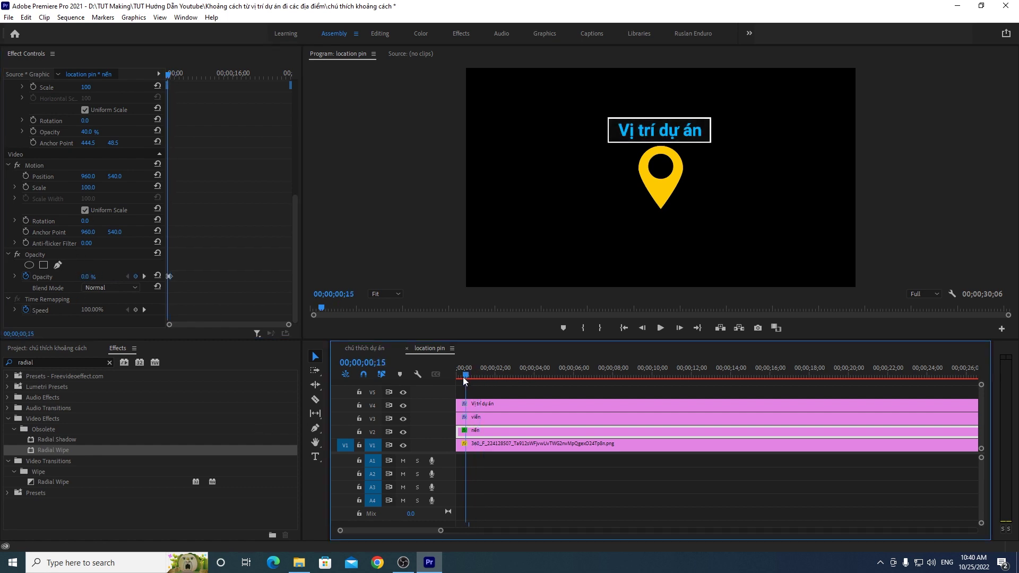
{"action": "left_click", "coordinate": [650, 330]}
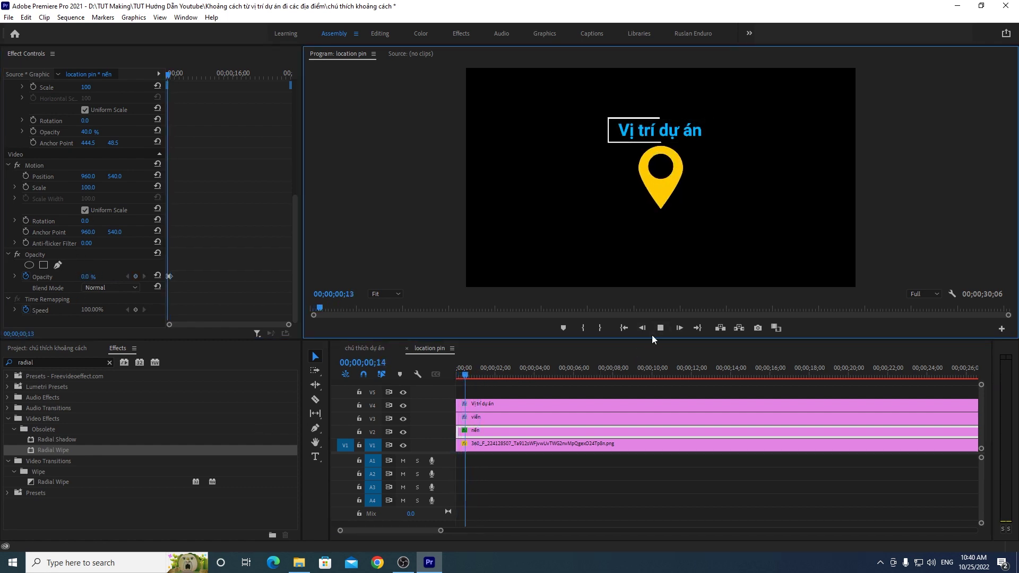
{"action": "left_click_drag", "start_coordinate": [489, 377], "coordinate": [469, 378]}
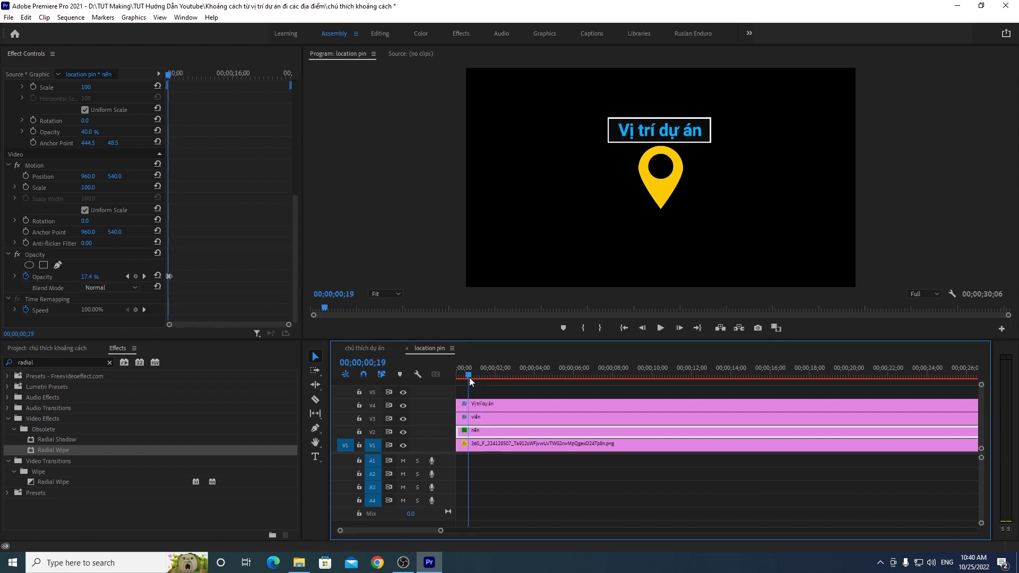
Step: Move the 100% opacity keyframe earlier for a quicker fade-in and replay it
{"action": "left_click_drag", "start_coordinate": [289, 325], "coordinate": [206, 325]}
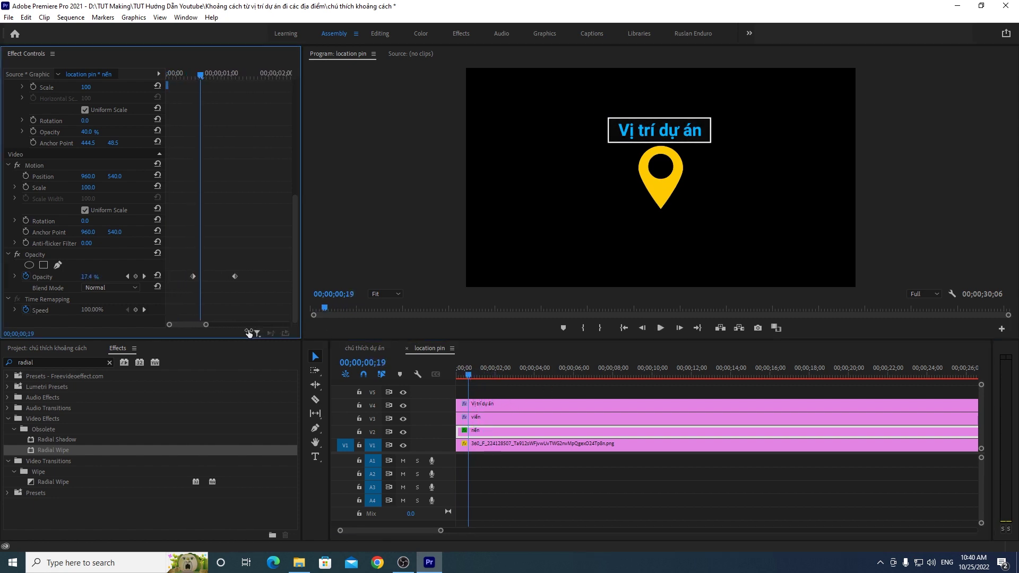
{"action": "left_click_drag", "start_coordinate": [235, 276], "coordinate": [210, 276]}
{"action": "left_click_drag", "start_coordinate": [465, 372], "coordinate": [455, 376]}
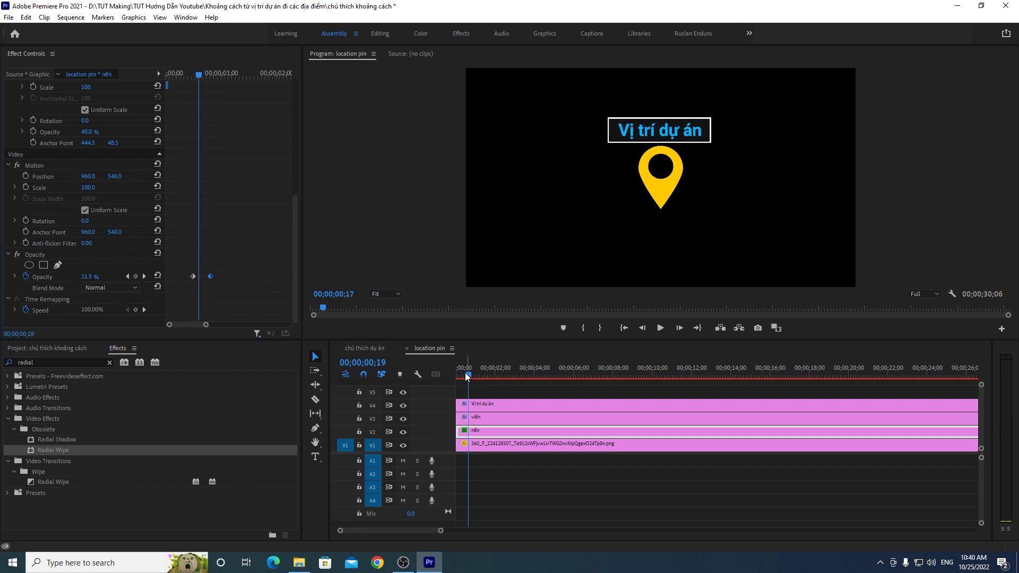
{"action": "left_click", "coordinate": [660, 327]}
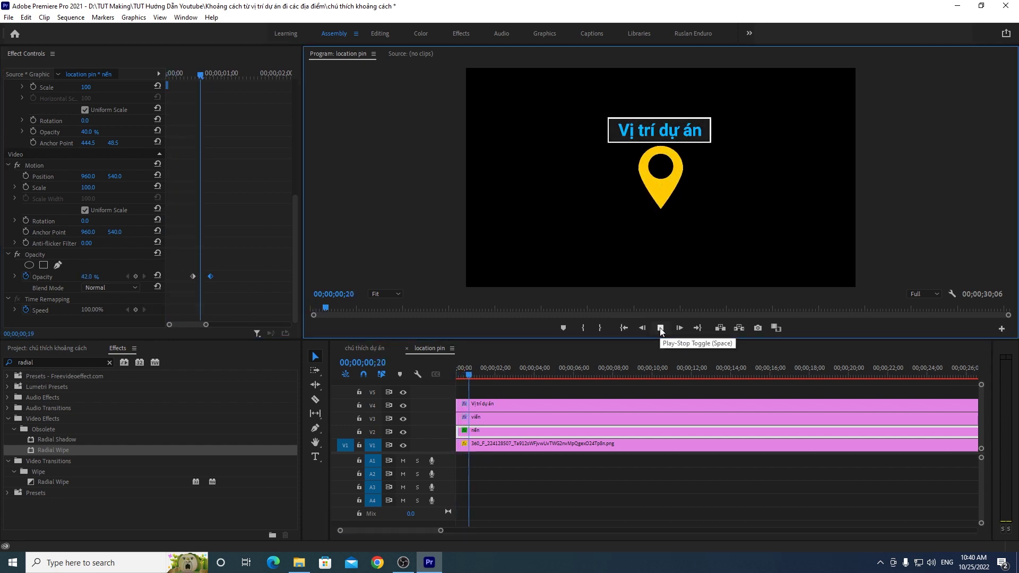
{"action": "left_click_drag", "start_coordinate": [480, 373], "coordinate": [458, 374]}
{"action": "left_click", "coordinate": [660, 328]}
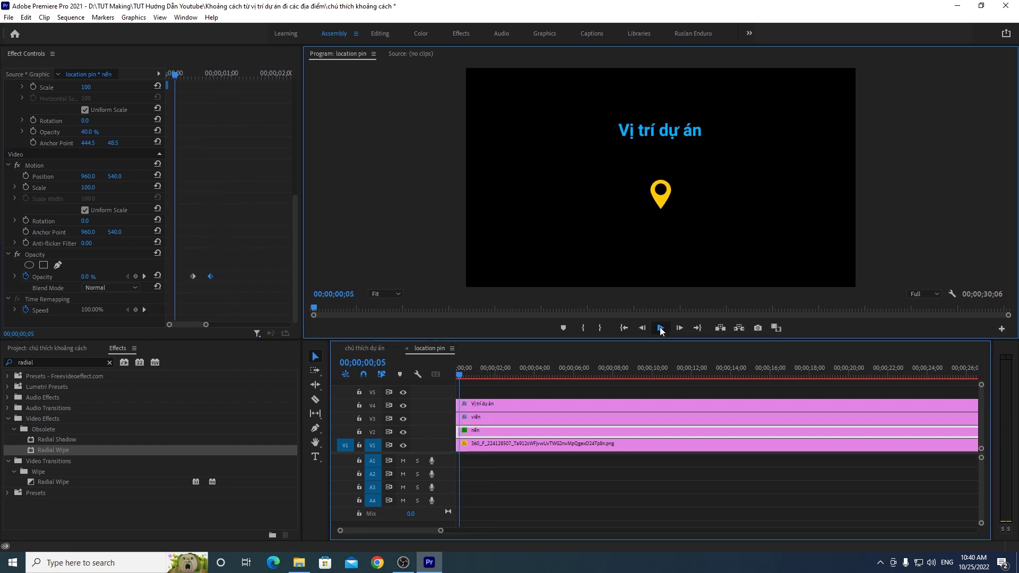
{"action": "left_click_drag", "start_coordinate": [460, 378], "coordinate": [463, 378]}
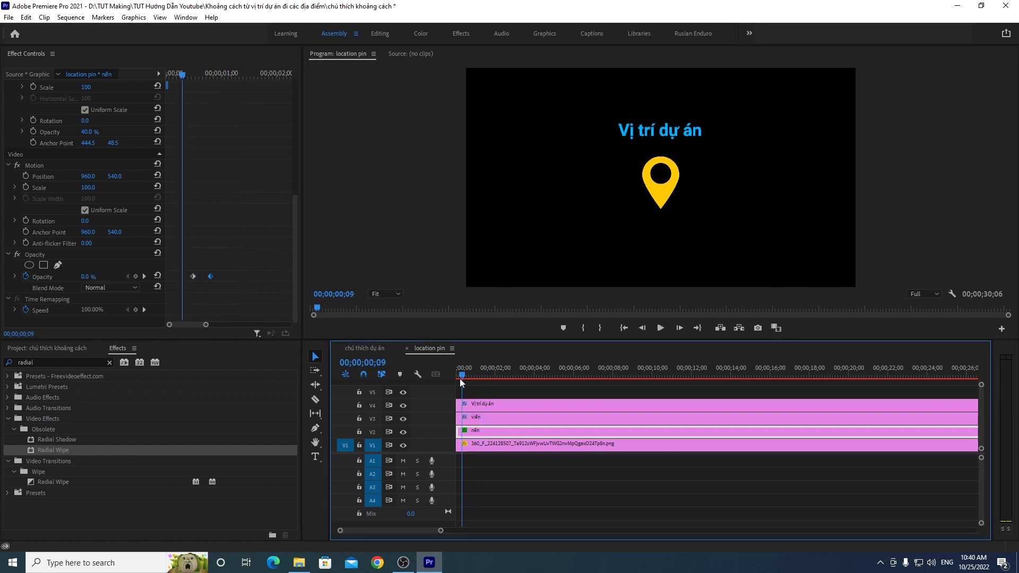
{"action": "left_click", "coordinate": [495, 405]}
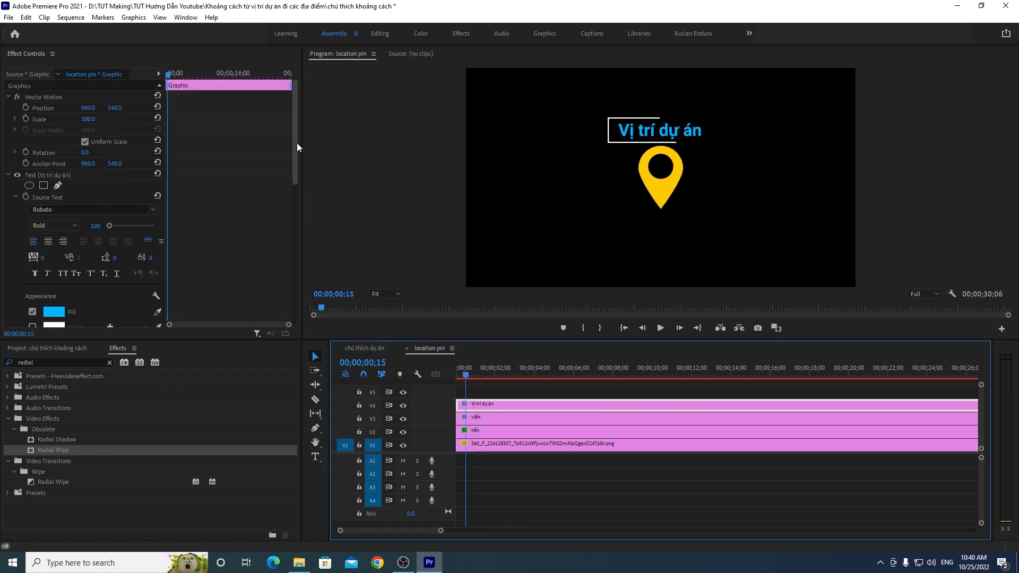
Step: Keyframe the Vị trí dự án title's opacity at 0% at frame 15
{"action": "left_click_drag", "start_coordinate": [296, 142], "coordinate": [292, 284]}
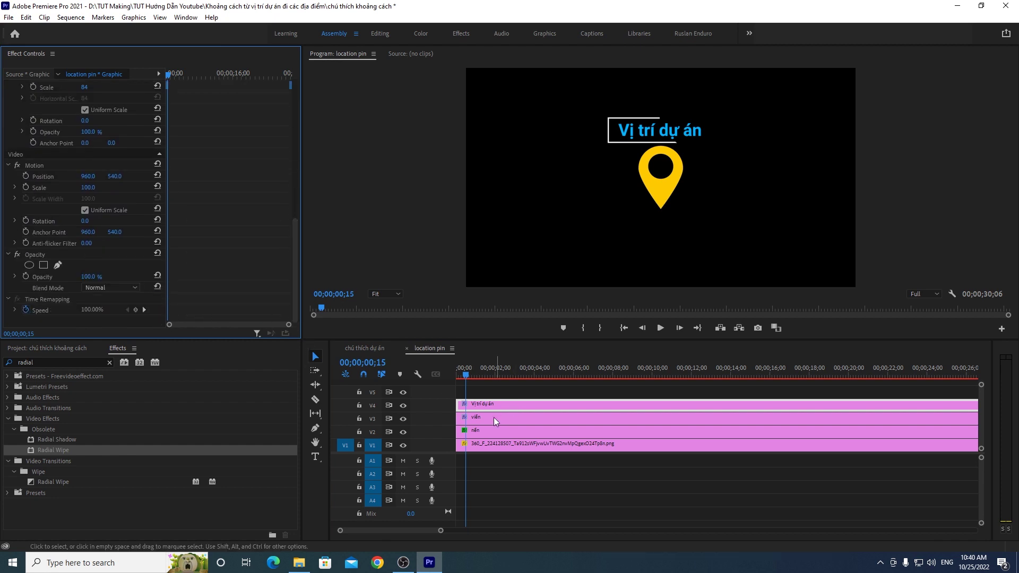
{"action": "left_click", "coordinate": [486, 430]}
{"action": "left_click_drag", "start_coordinate": [295, 166], "coordinate": [298, 316]}
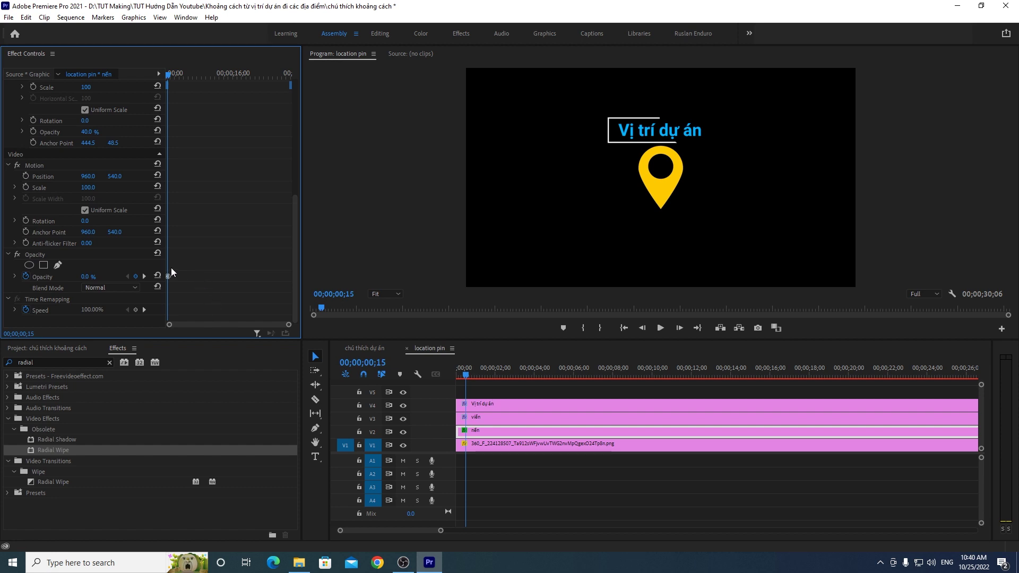
{"action": "left_click", "coordinate": [511, 406]}
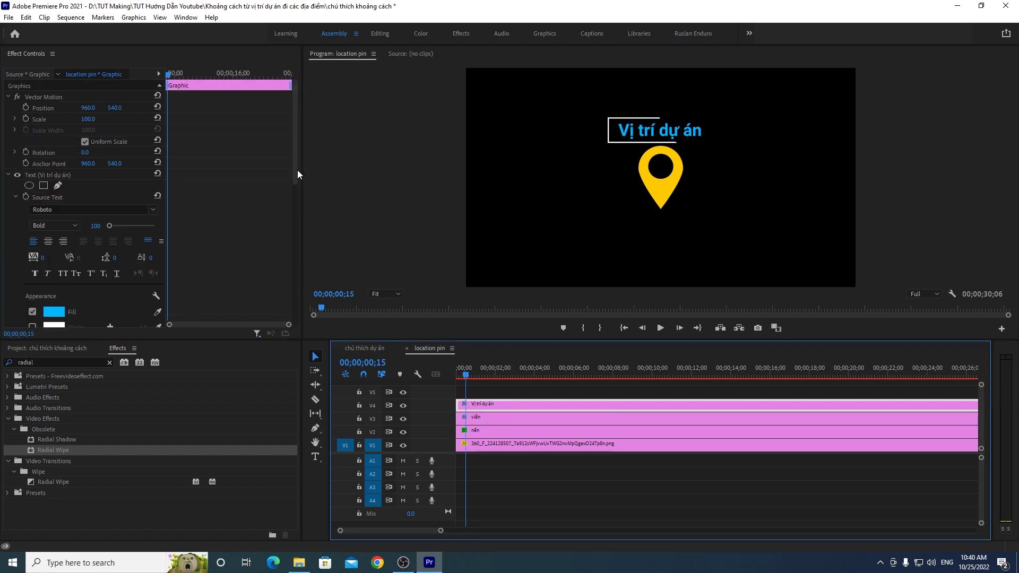
{"action": "left_click_drag", "start_coordinate": [295, 171], "coordinate": [294, 317]}
{"action": "left_click", "coordinate": [25, 275]}
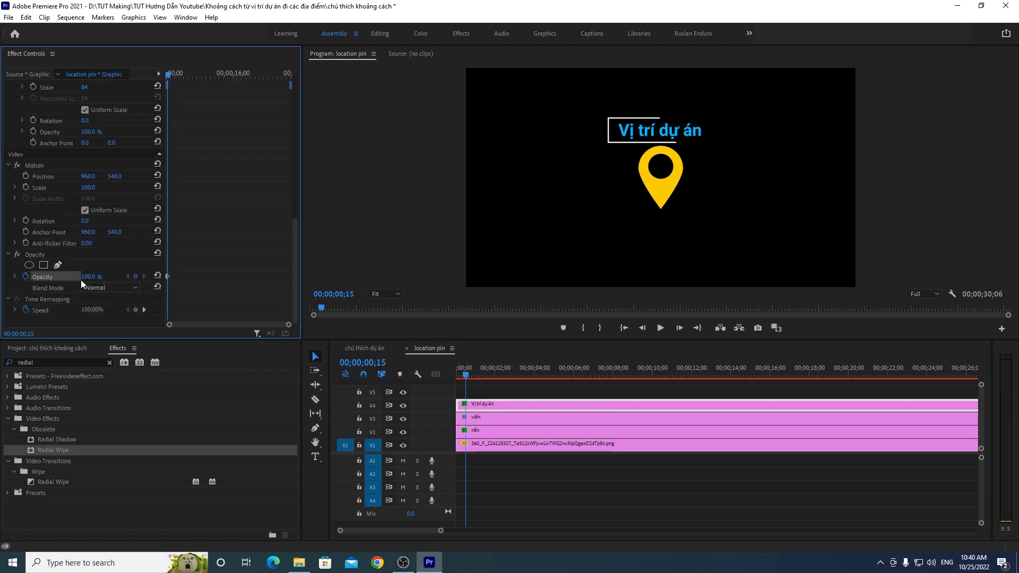
{"action": "left_click", "coordinate": [90, 277]}
{"action": "type", "text": "0"}
{"action": "key", "text": "Return"}
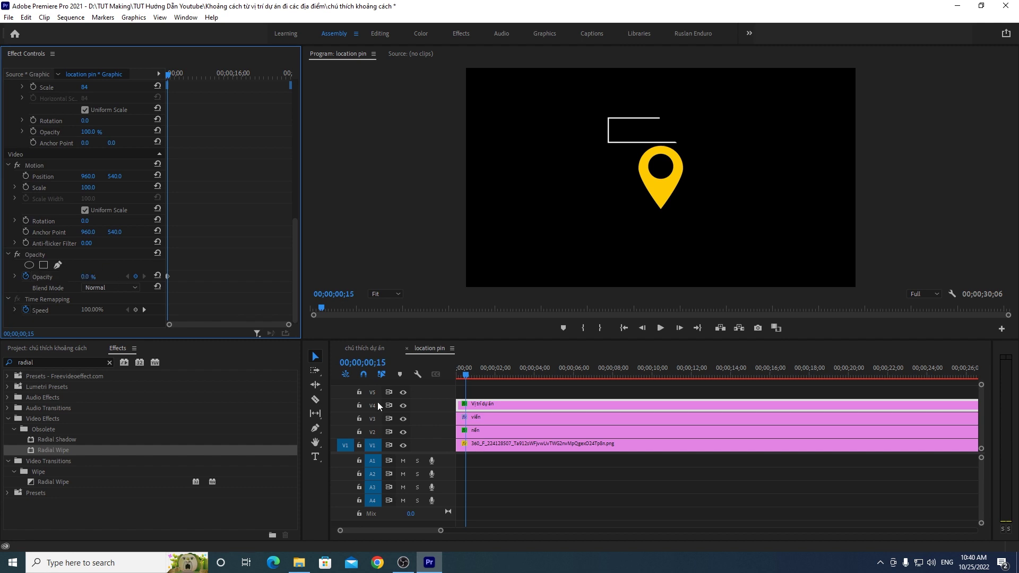
Step: Add a 100% opacity keyframe for the title at frame 25
{"action": "left_click", "coordinate": [490, 431]}
{"action": "mouse_move", "coordinate": [294, 202]}
{"action": "left_mouse_down"}
{"action": "mouse_move", "coordinate": [294, 320]}
{"action": "mouse_move", "coordinate": [223, 324]}
{"action": "mouse_move", "coordinate": [233, 332]}
{"action": "left_mouse_up"}
{"action": "left_click_drag", "start_coordinate": [220, 79], "coordinate": [252, 78]}
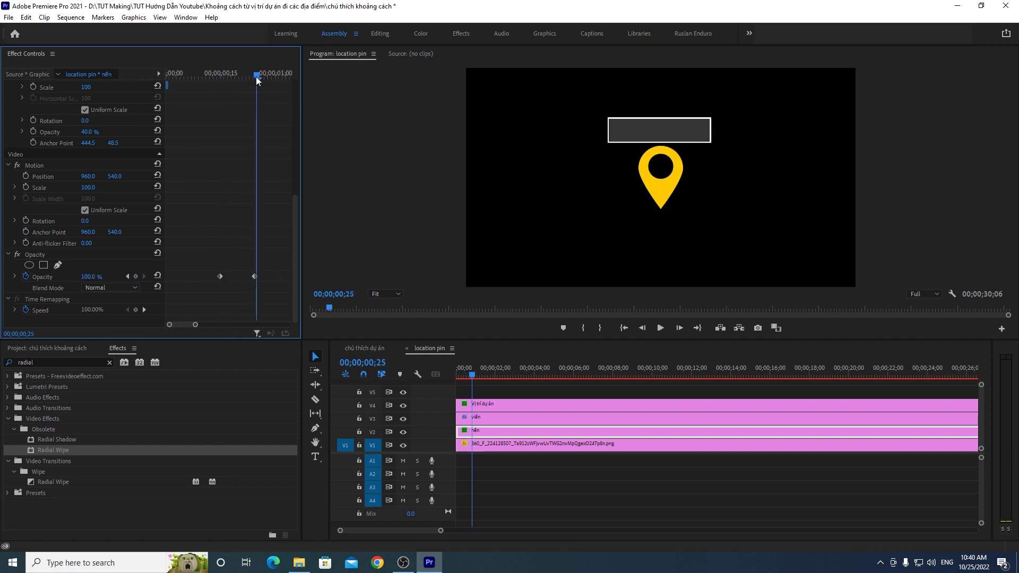
{"action": "left_click", "coordinate": [253, 80]}
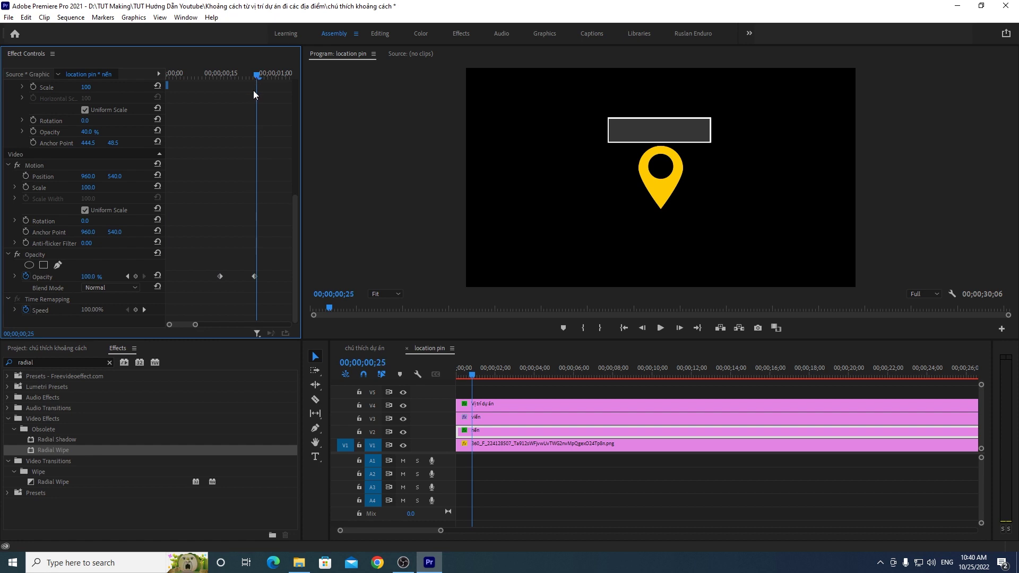
{"action": "left_click", "coordinate": [493, 406]}
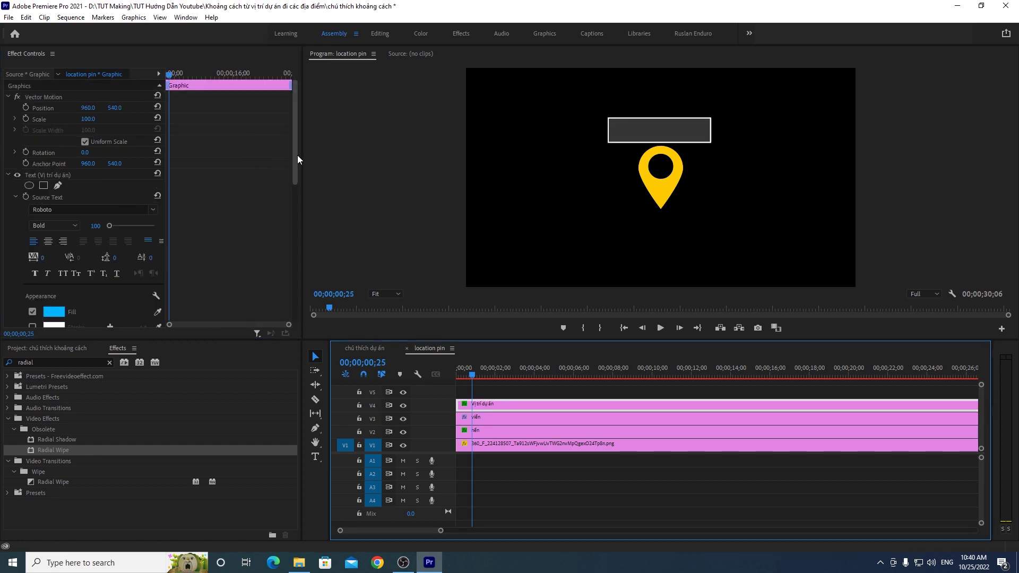
{"action": "left_click_drag", "start_coordinate": [294, 156], "coordinate": [307, 333]}
{"action": "left_click", "coordinate": [89, 278]}
{"action": "type", "text": "1"}
{"action": "key", "text": "Return"}
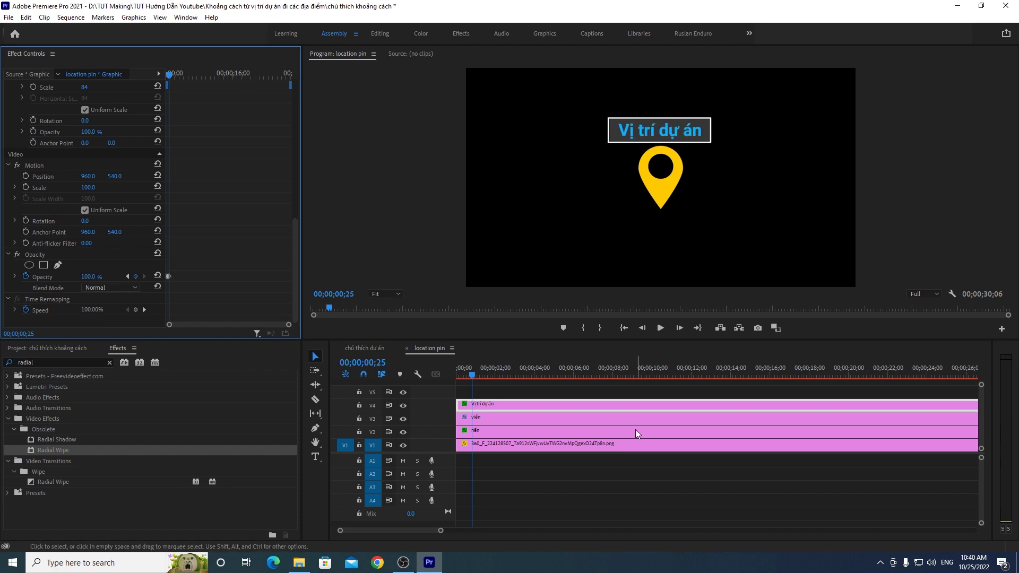
Step: Replay the pin and title fade-in animation from the start several times
{"action": "left_click_drag", "start_coordinate": [473, 365], "coordinate": [438, 377]}
{"action": "left_click", "coordinate": [660, 327]}
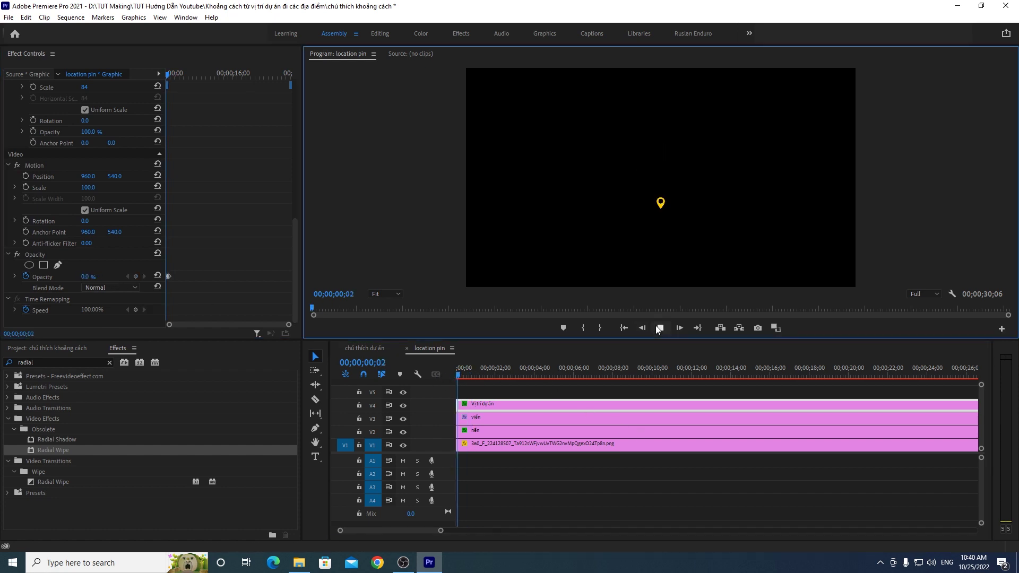
{"action": "left_click_drag", "start_coordinate": [491, 375], "coordinate": [417, 380]}
{"action": "left_click", "coordinate": [661, 329]}
{"action": "left_click", "coordinate": [660, 328]}
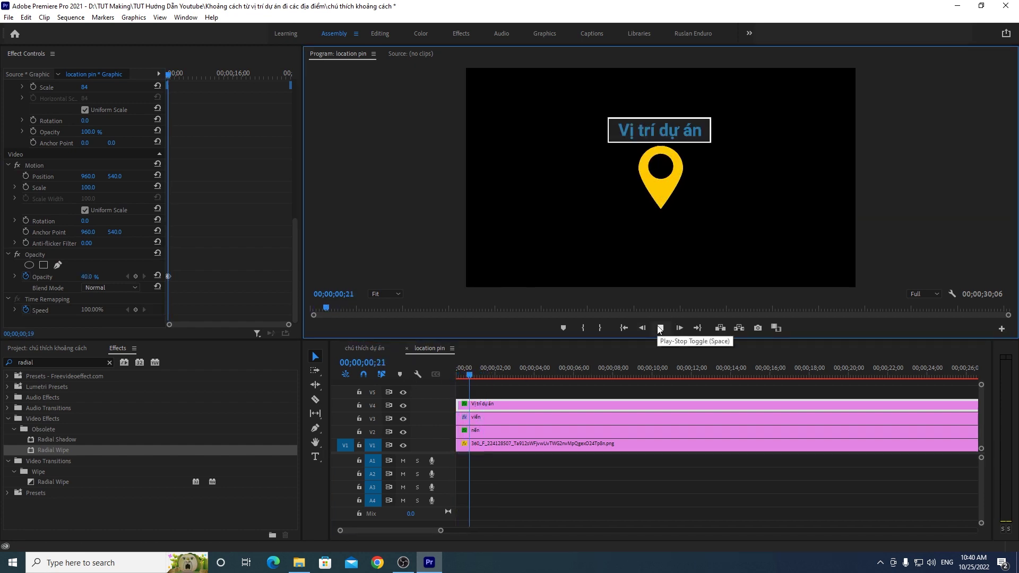
{"action": "left_click_drag", "start_coordinate": [461, 374], "coordinate": [446, 383]}
{"action": "left_click", "coordinate": [661, 327]}
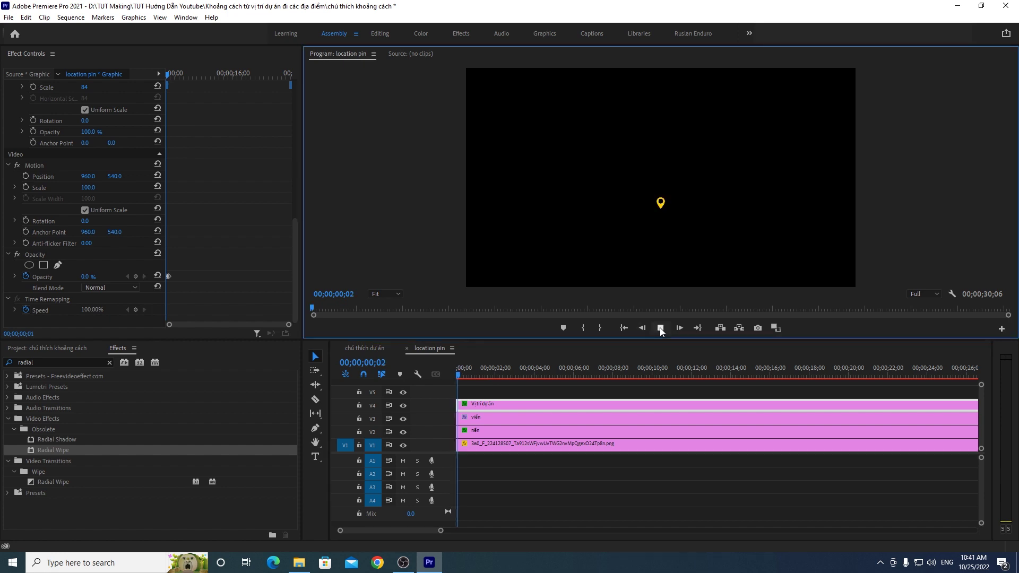
{"action": "left_click_drag", "start_coordinate": [522, 367], "coordinate": [437, 381]}
{"action": "left_click", "coordinate": [661, 328]}
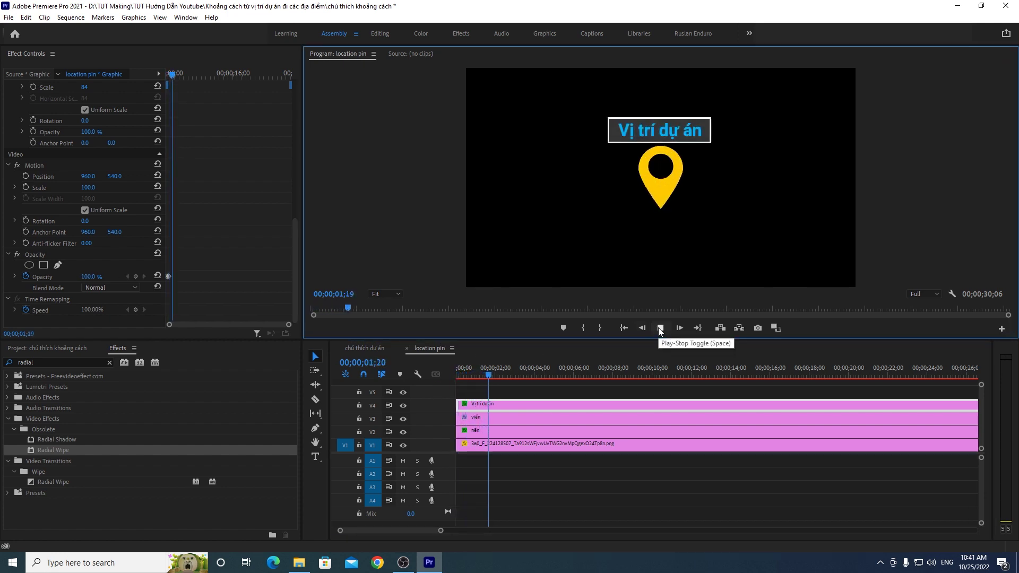
{"action": "left_click_drag", "start_coordinate": [478, 375], "coordinate": [460, 377]}
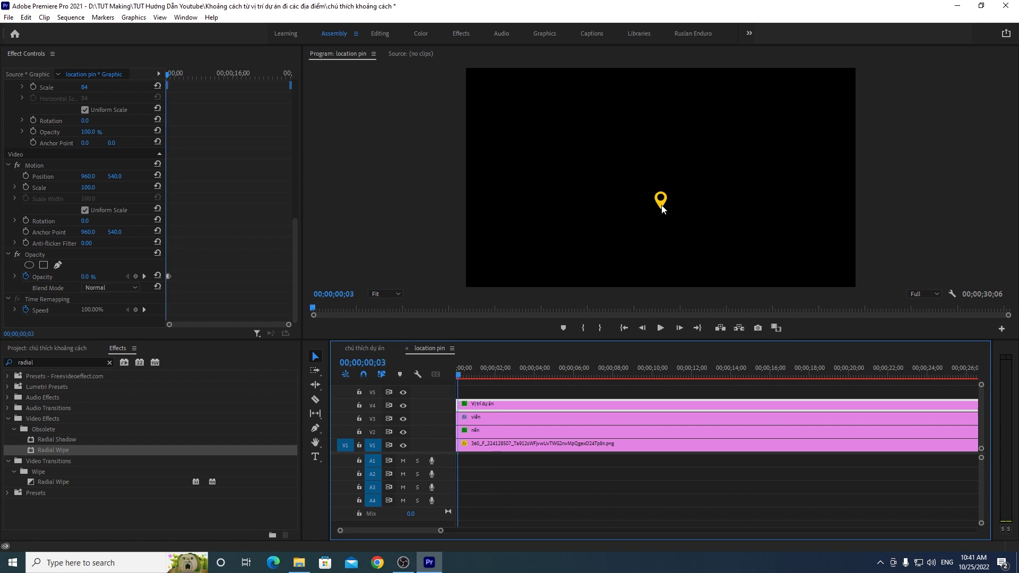
Step: Select the location pin image clip and zoom in on its first-frame Scale keyframes
{"action": "left_click", "coordinate": [479, 432]}
{"action": "left_click", "coordinate": [479, 447]}
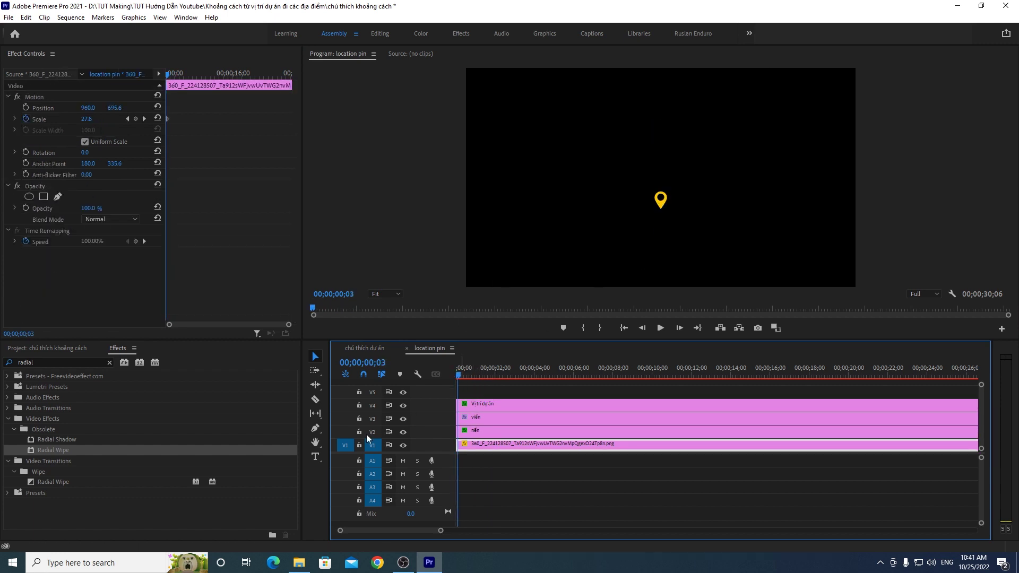
{"action": "left_click_drag", "start_coordinate": [441, 532], "coordinate": [397, 532]}
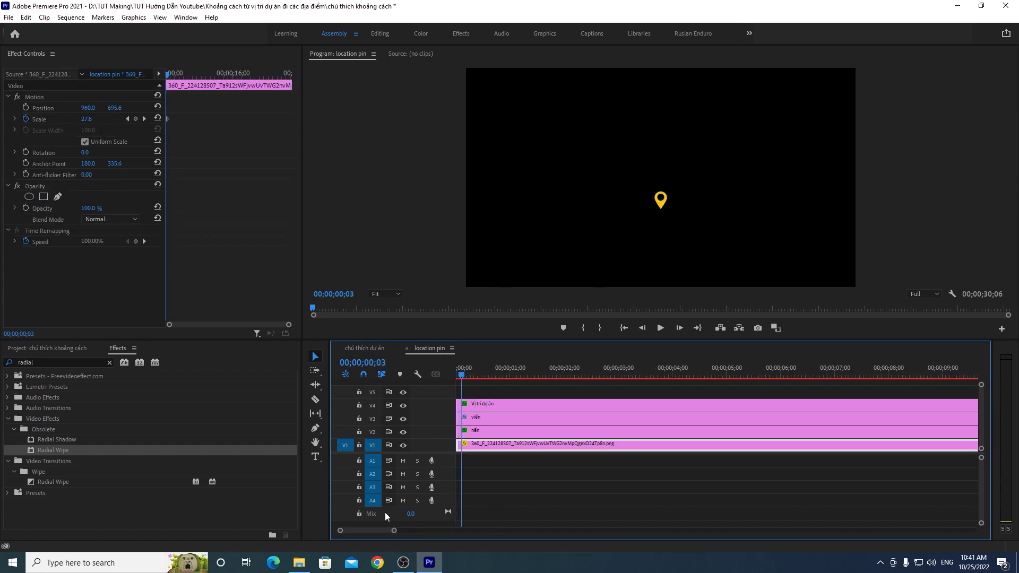
{"action": "mouse_move", "coordinate": [396, 531]}
{"action": "left_mouse_down"}
{"action": "mouse_move", "coordinate": [383, 533]}
{"action": "mouse_move", "coordinate": [414, 532]}
{"action": "left_mouse_up"}
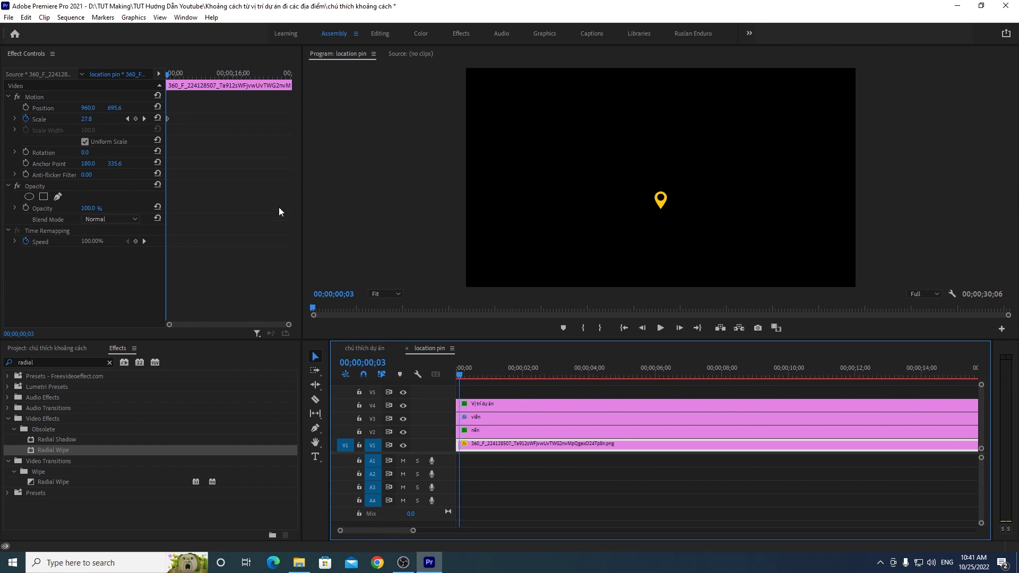
{"action": "left_click", "coordinate": [268, 324]}
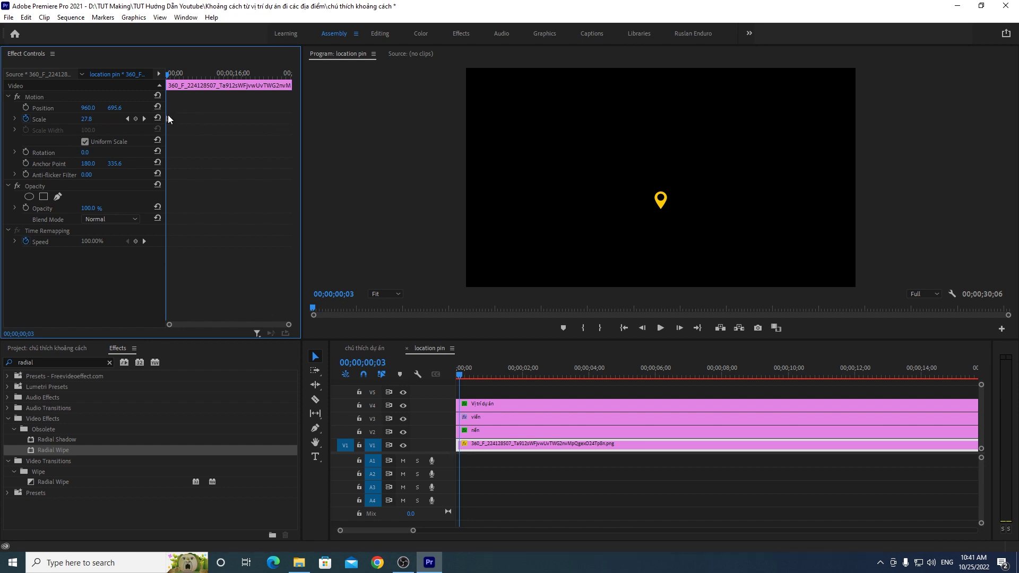
{"action": "left_click_drag", "start_coordinate": [288, 325], "coordinate": [239, 325]}
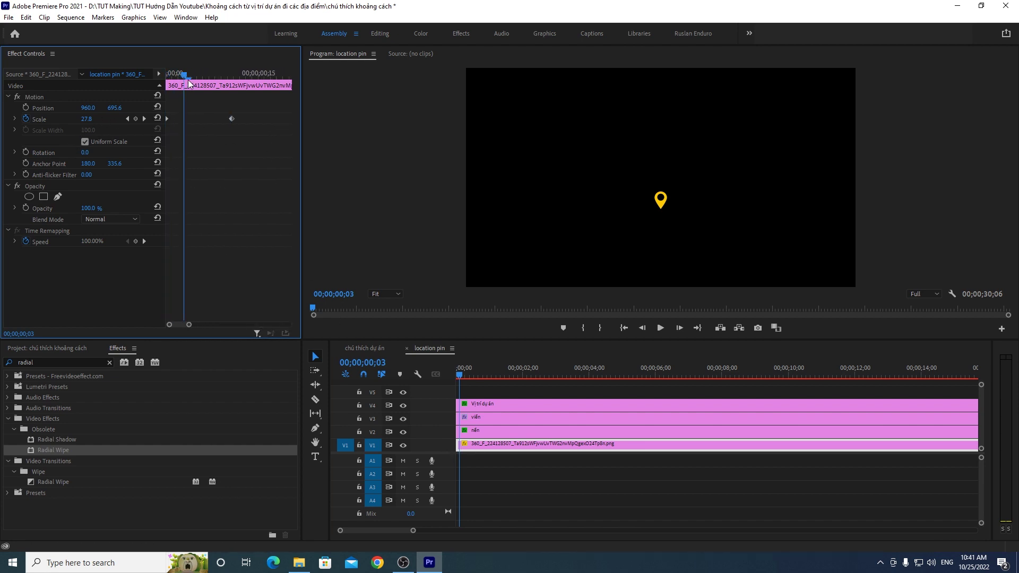
{"action": "left_click_drag", "start_coordinate": [186, 75], "coordinate": [174, 77]}
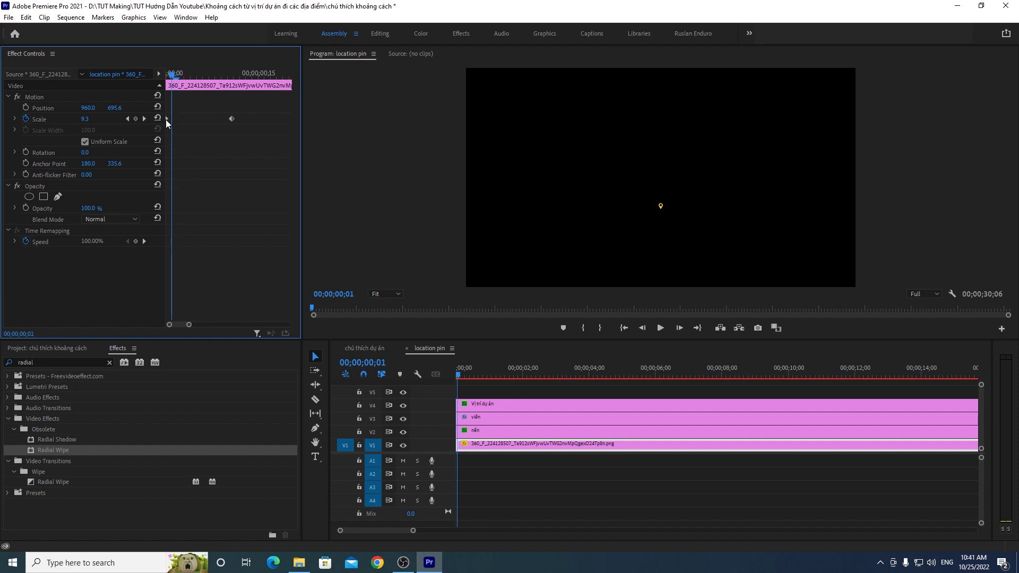
Step: Nudge the pin's Scale keyframe slightly later and preview the grow-in
{"action": "left_click_drag", "start_coordinate": [173, 120], "coordinate": [175, 119]}
{"action": "left_click", "coordinate": [459, 374]}
{"action": "left_click", "coordinate": [660, 328]}
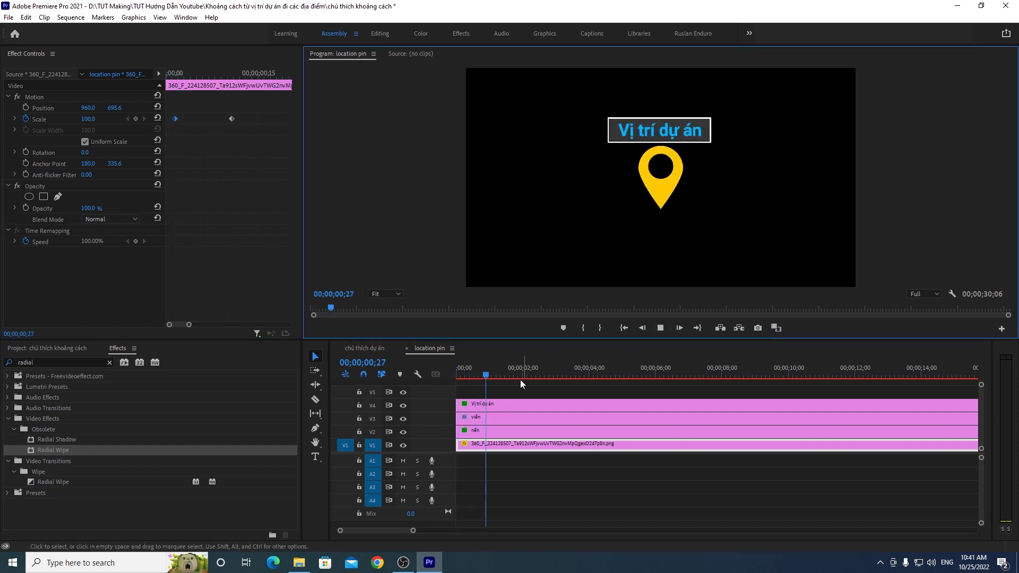
{"action": "left_click", "coordinate": [463, 374]}
{"action": "left_click", "coordinate": [660, 329]}
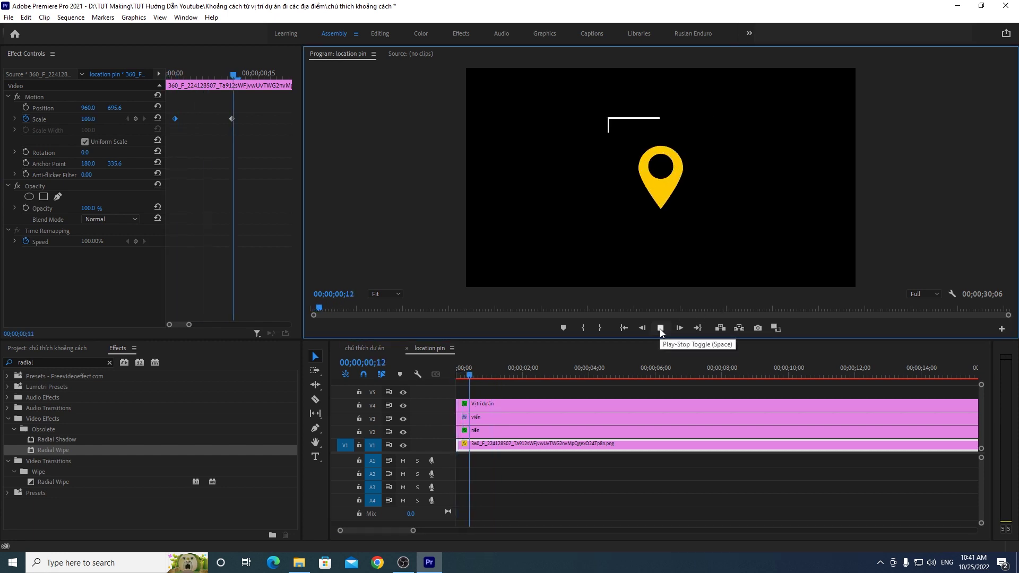
{"action": "left_click", "coordinate": [483, 374]}
Step: Shift the Scale keyframe a bit later again and replay the finished pin animation
{"action": "left_click_drag", "start_coordinate": [176, 120], "coordinate": [179, 119]}
{"action": "left_click_drag", "start_coordinate": [491, 375], "coordinate": [457, 375]}
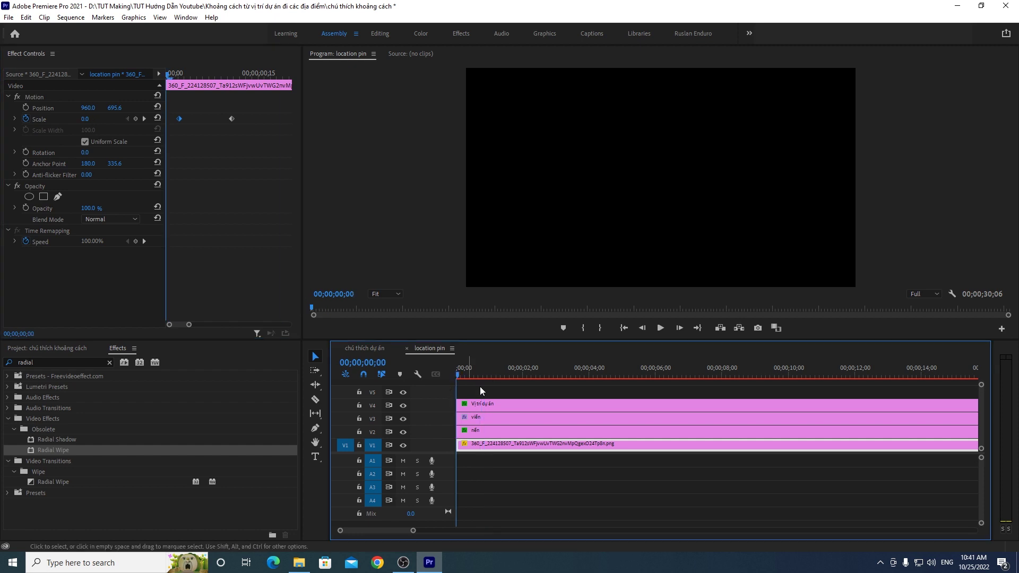
{"action": "left_click", "coordinate": [660, 329]}
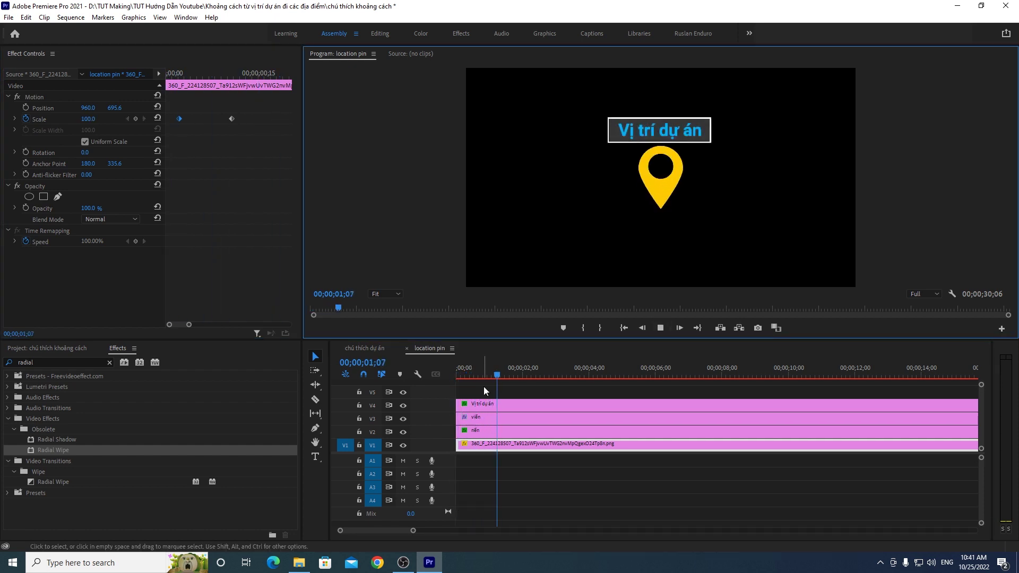
{"action": "left_click", "coordinate": [461, 376]}
{"action": "left_click", "coordinate": [660, 328]}
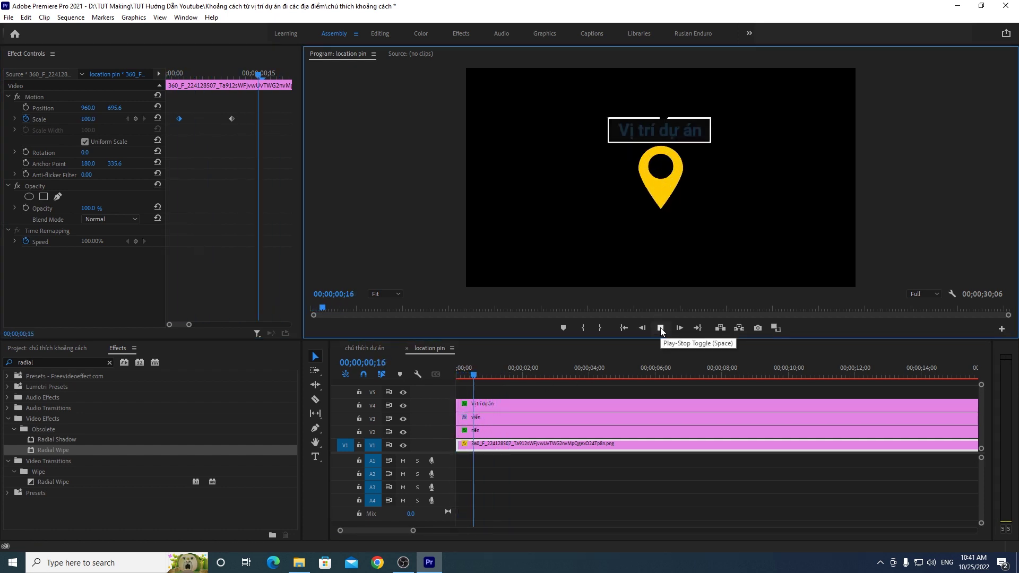
{"action": "left_click_drag", "start_coordinate": [505, 374], "coordinate": [431, 384]}
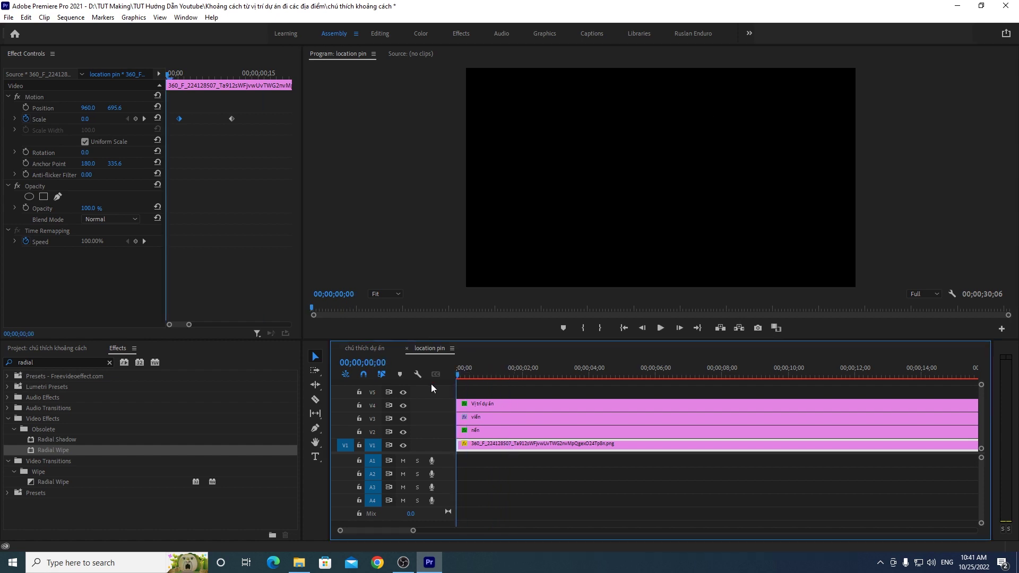
{"action": "left_click", "coordinate": [661, 328]}
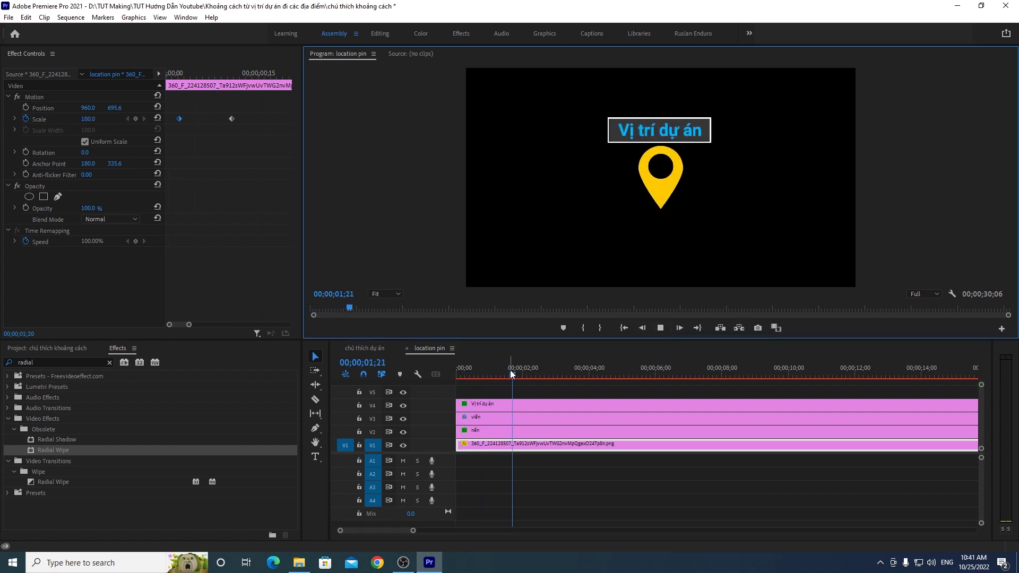
{"action": "left_click_drag", "start_coordinate": [511, 372], "coordinate": [460, 377]}
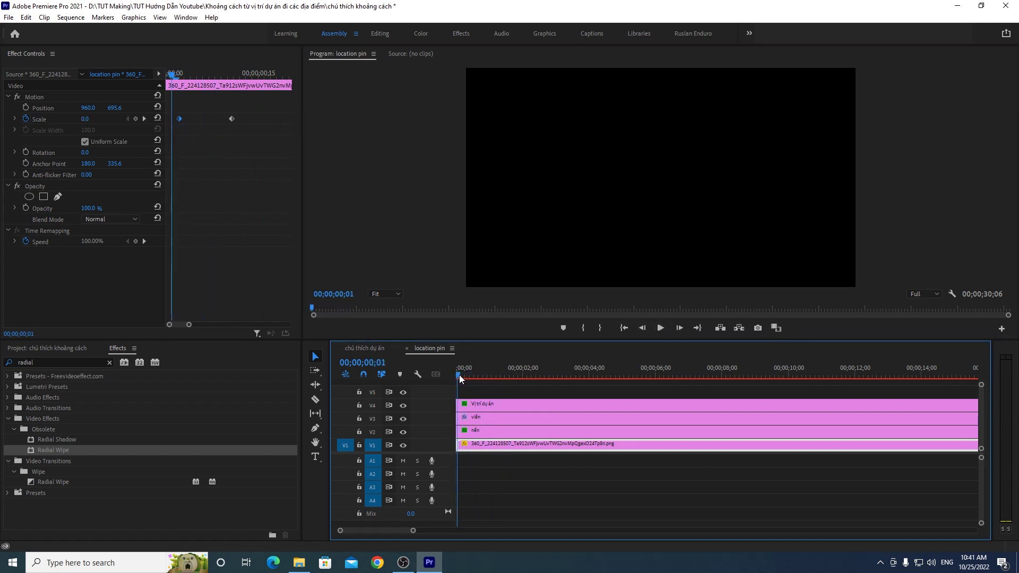
{"action": "left_click", "coordinate": [660, 328]}
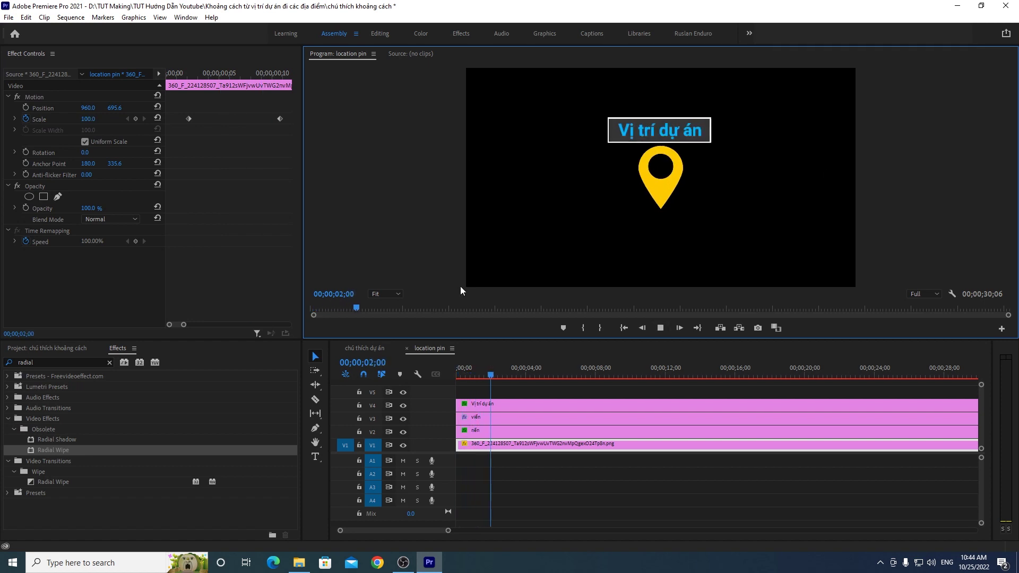
{"action": "left_click", "coordinate": [365, 349]}
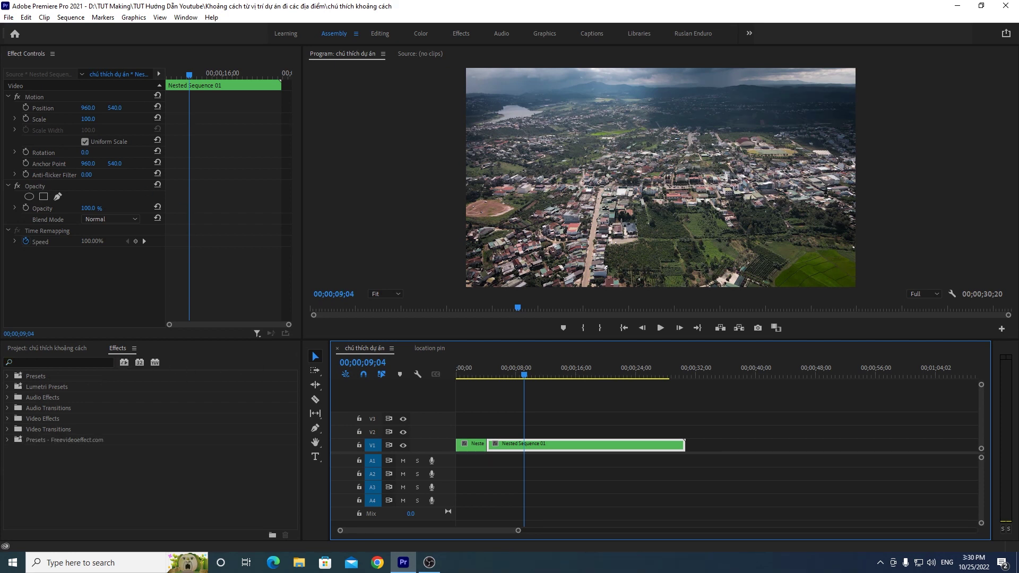
{"action": "left_click", "coordinate": [34, 349]}
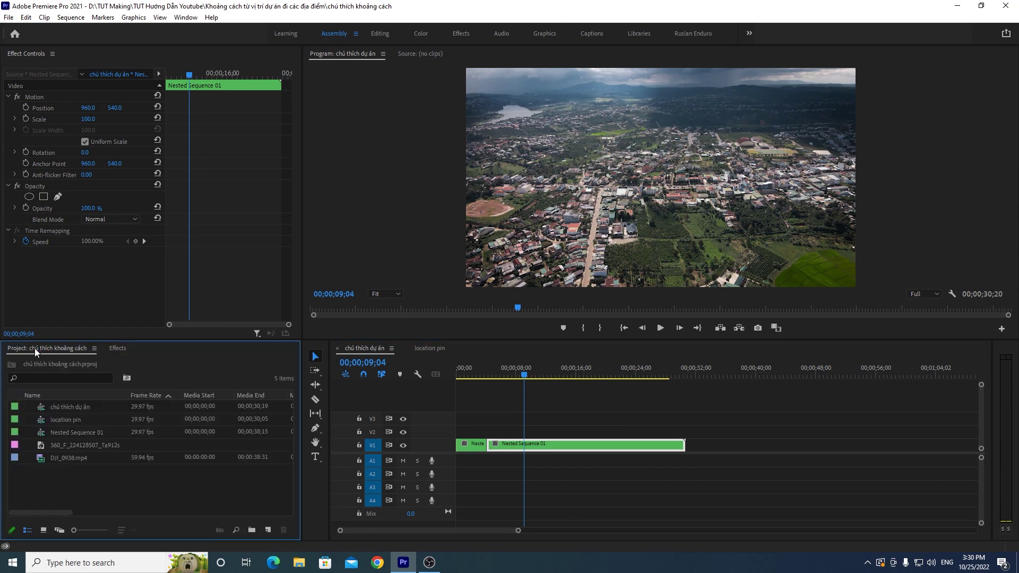
{"action": "left_click", "coordinate": [186, 17]}
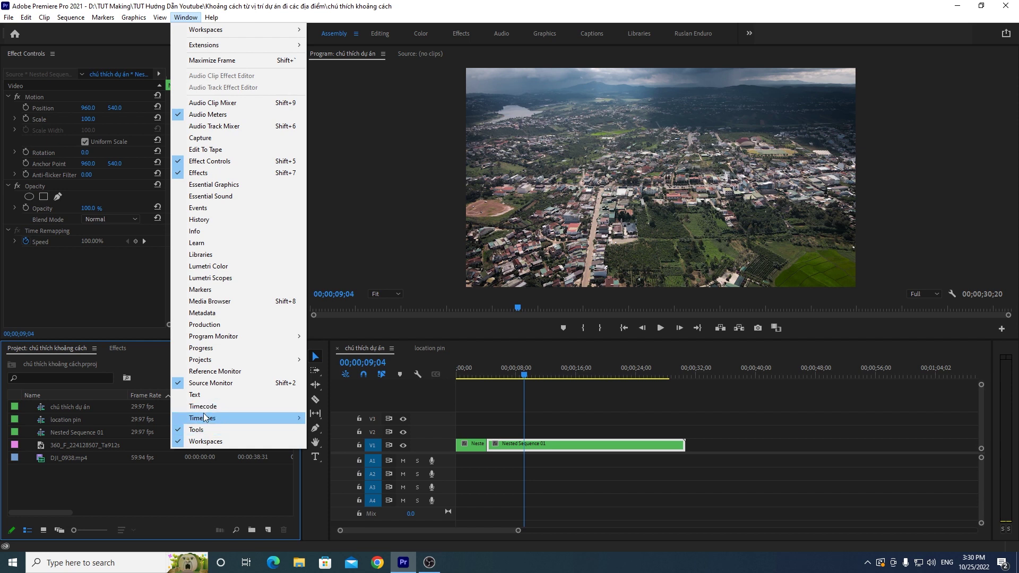
{"action": "mouse_move", "coordinate": [201, 362]}
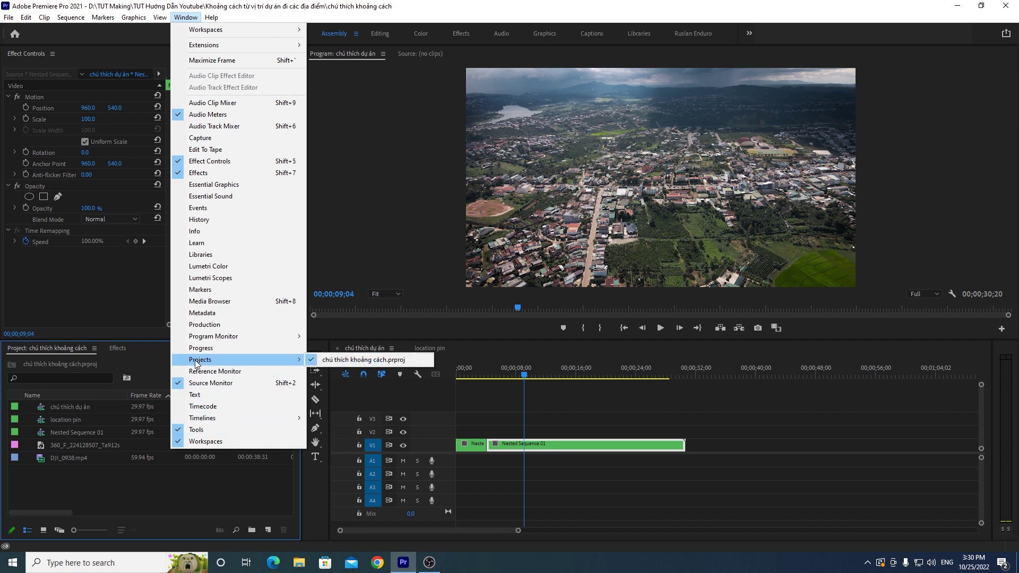
{"action": "left_click", "coordinate": [352, 363]}
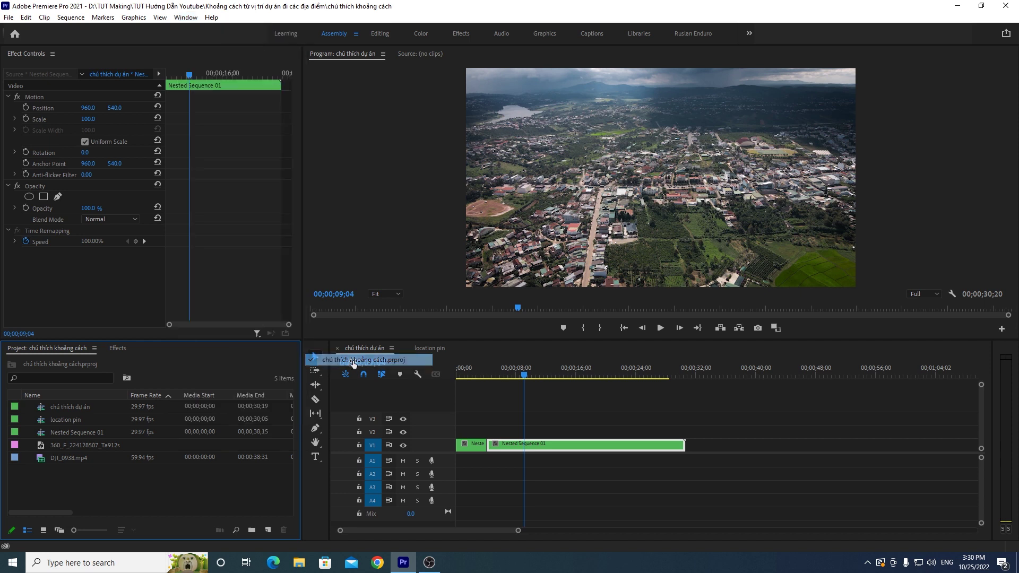
{"action": "left_click", "coordinate": [62, 422]}
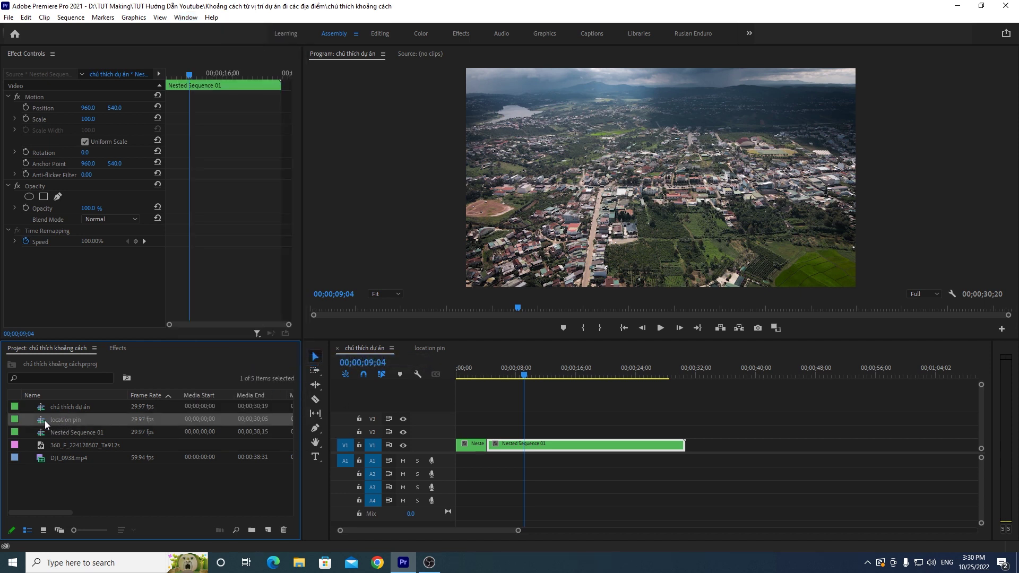
{"action": "left_click", "coordinate": [430, 349]}
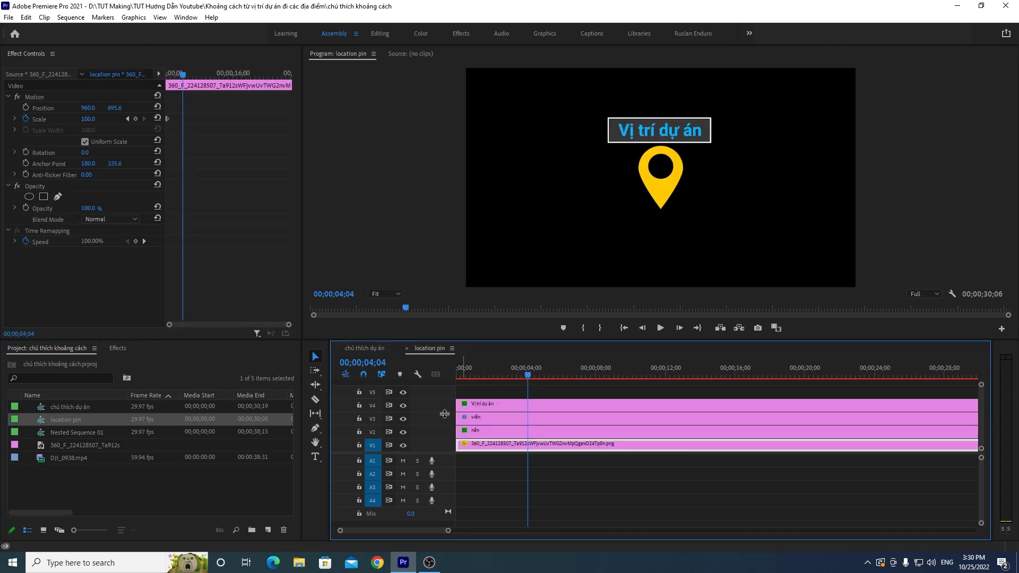
{"action": "left_click", "coordinate": [364, 348]}
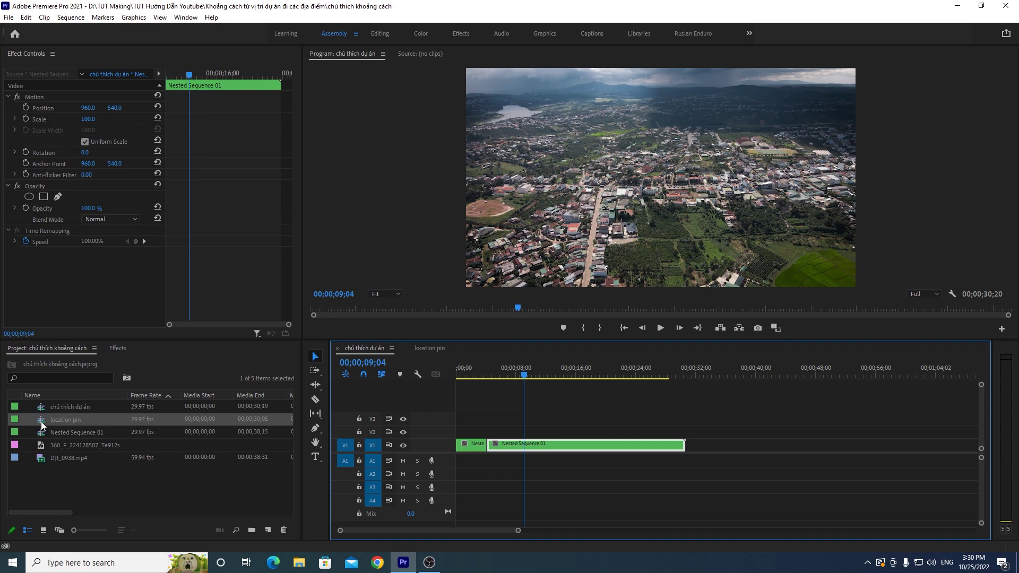
{"action": "mouse_move", "coordinate": [40, 421]}
{"action": "left_mouse_down"}
{"action": "mouse_move", "coordinate": [645, 422]}
{"action": "mouse_move", "coordinate": [498, 440]}
{"action": "left_mouse_up"}
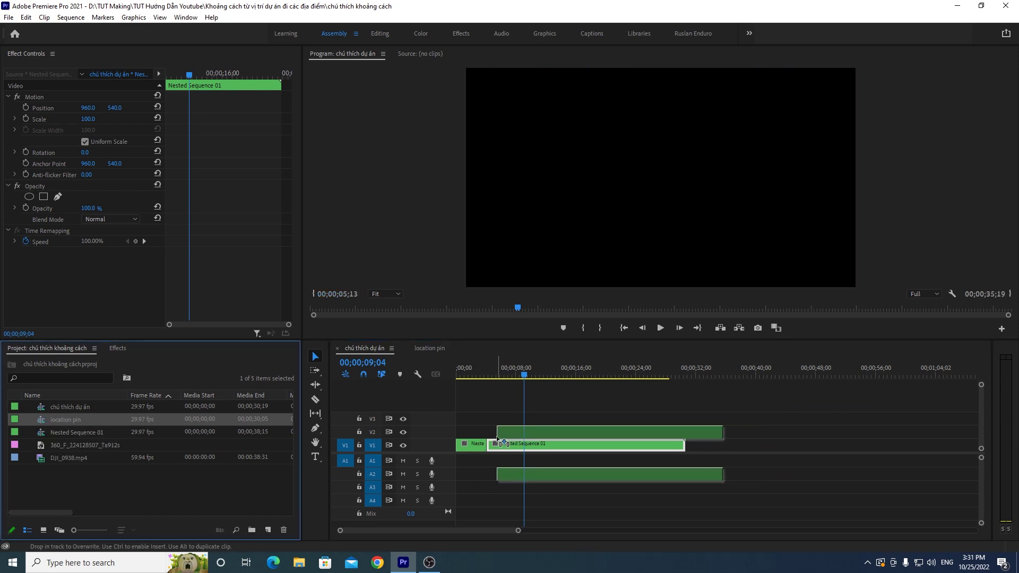
Step: Drop the location pin sequence onto V2 above the drone footage and unlink its audio
{"action": "left_click_drag", "start_coordinate": [497, 439], "coordinate": [487, 433]}
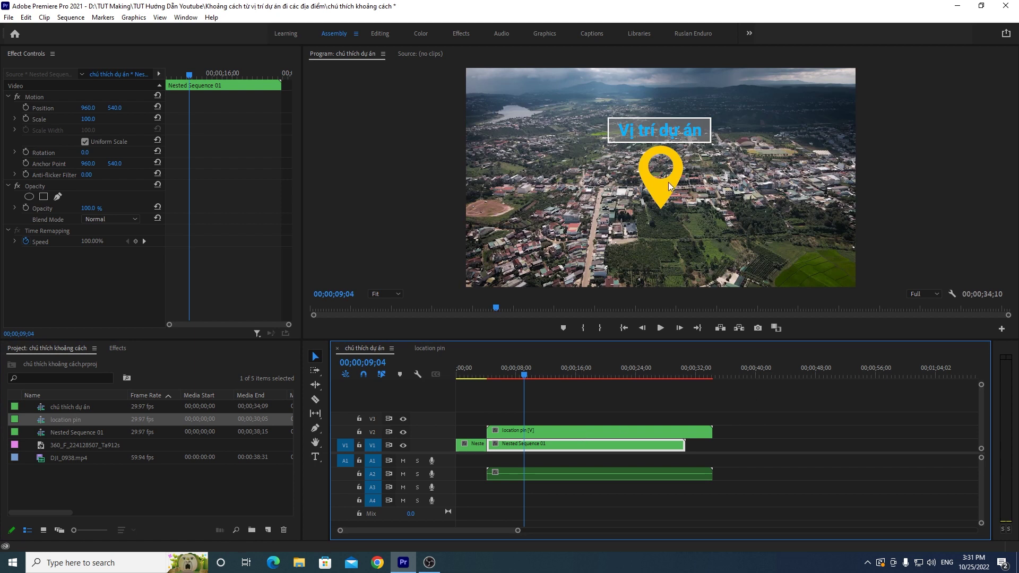
{"action": "left_click", "coordinate": [542, 430]}
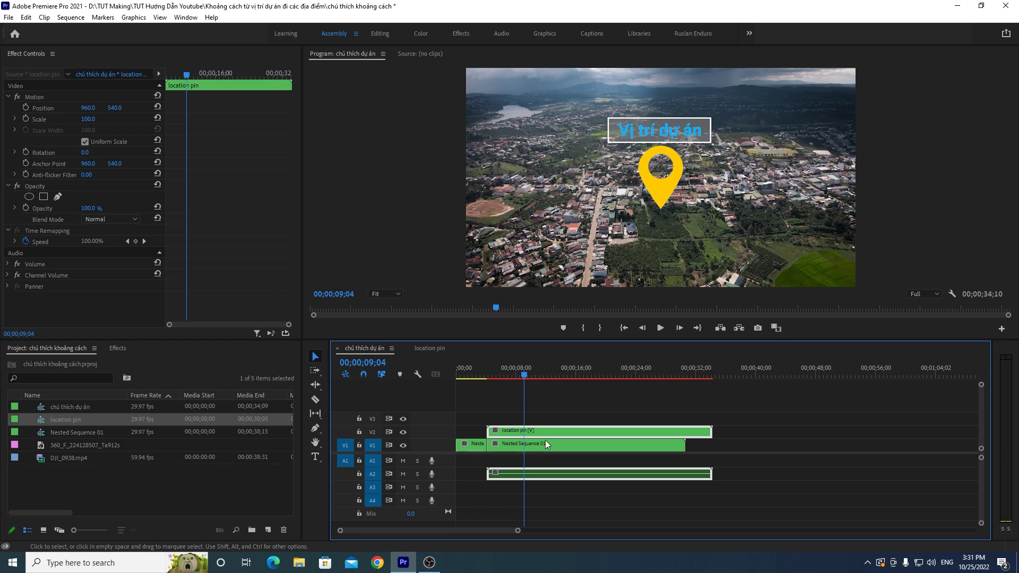
{"action": "mouse_move", "coordinate": [548, 433]}
{"action": "left_mouse_down"}
{"action": "mouse_move", "coordinate": [768, 436]}
{"action": "mouse_move", "coordinate": [574, 431]}
{"action": "left_mouse_up"}
{"action": "right_click", "coordinate": [573, 432]}
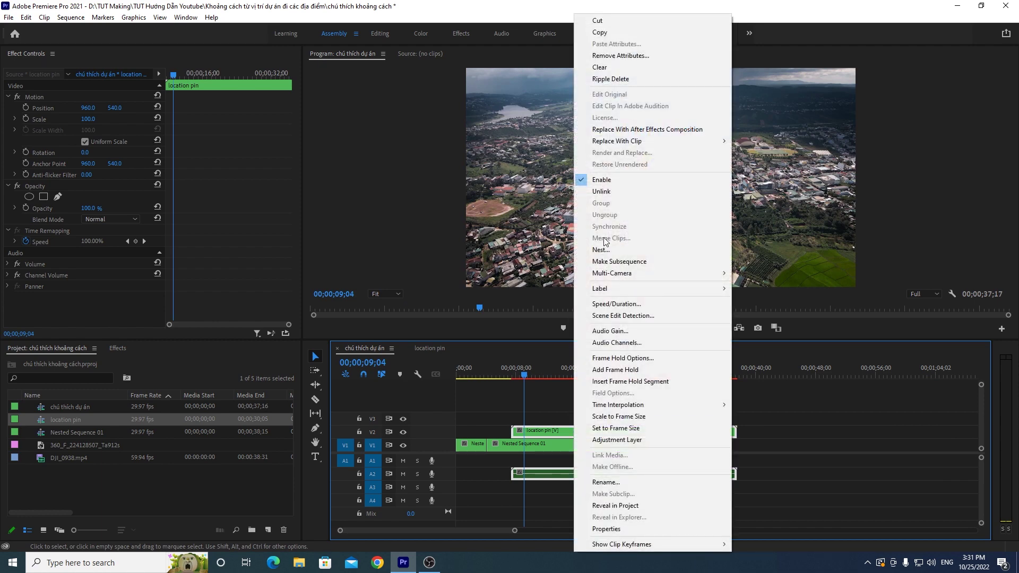
{"action": "left_click", "coordinate": [605, 192]}
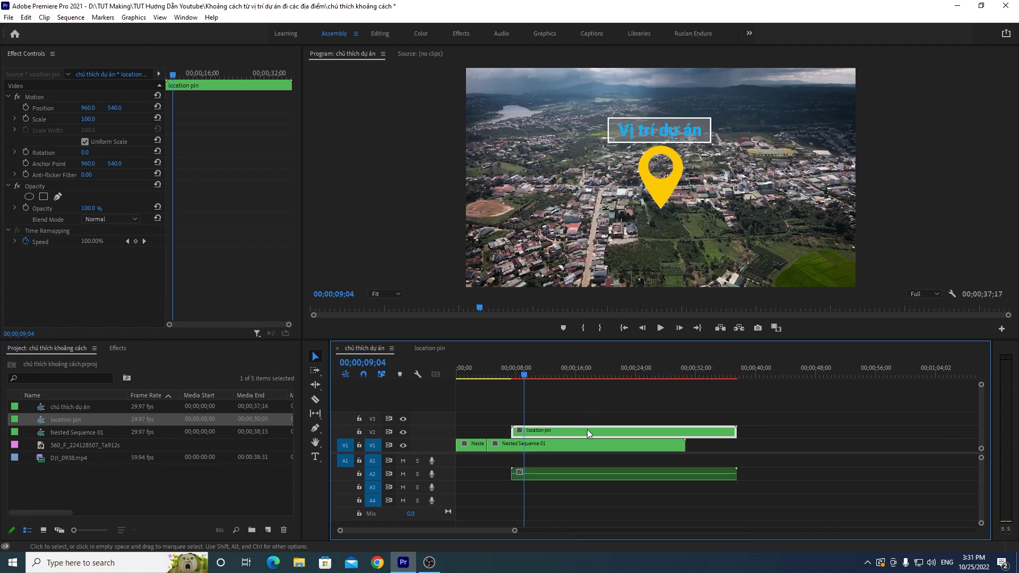
Step: Delete the pin's audio, align it with the second drone clip, and trim it to end with the footage
{"action": "left_click_drag", "start_coordinate": [585, 429], "coordinate": [573, 431]}
{"action": "left_click", "coordinate": [578, 473]}
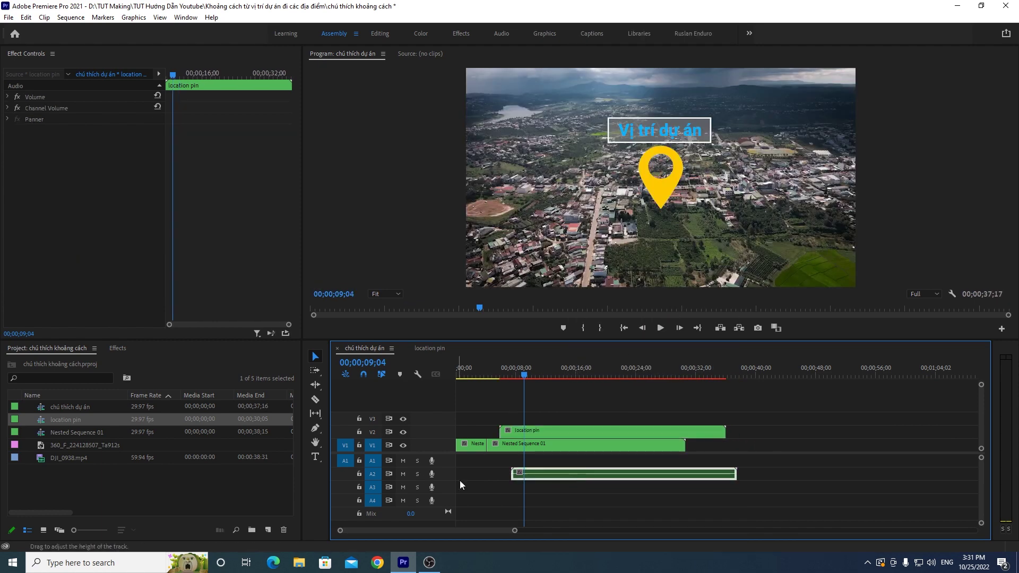
{"action": "key", "text": "Delete"}
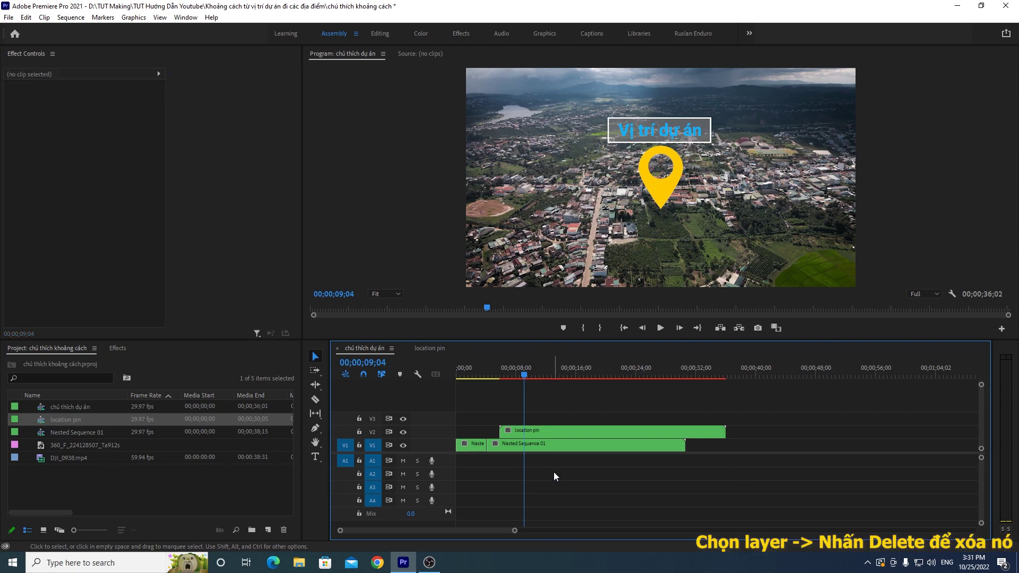
{"action": "left_click_drag", "start_coordinate": [563, 431], "coordinate": [552, 431]}
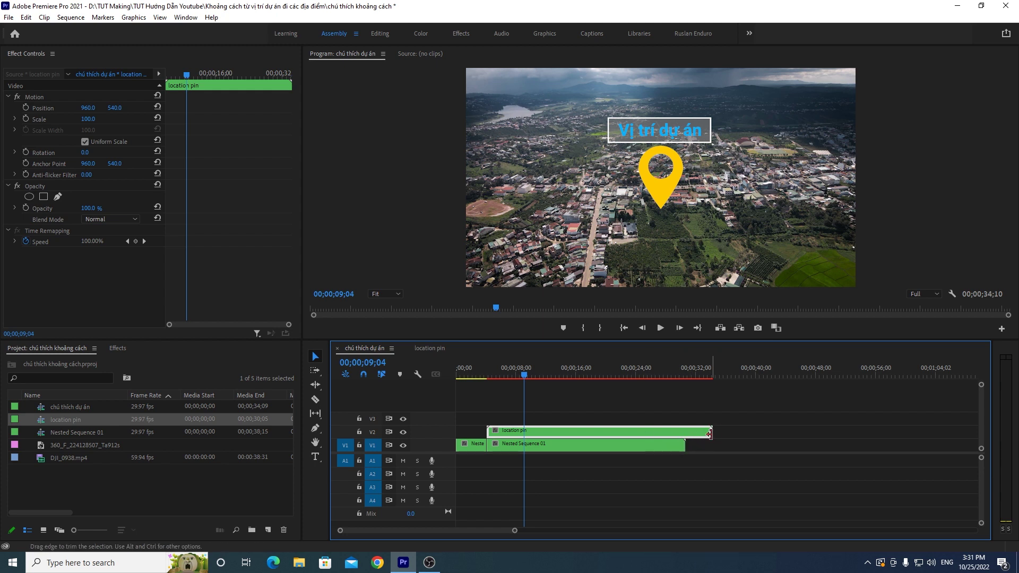
{"action": "left_click_drag", "start_coordinate": [712, 431], "coordinate": [685, 430]}
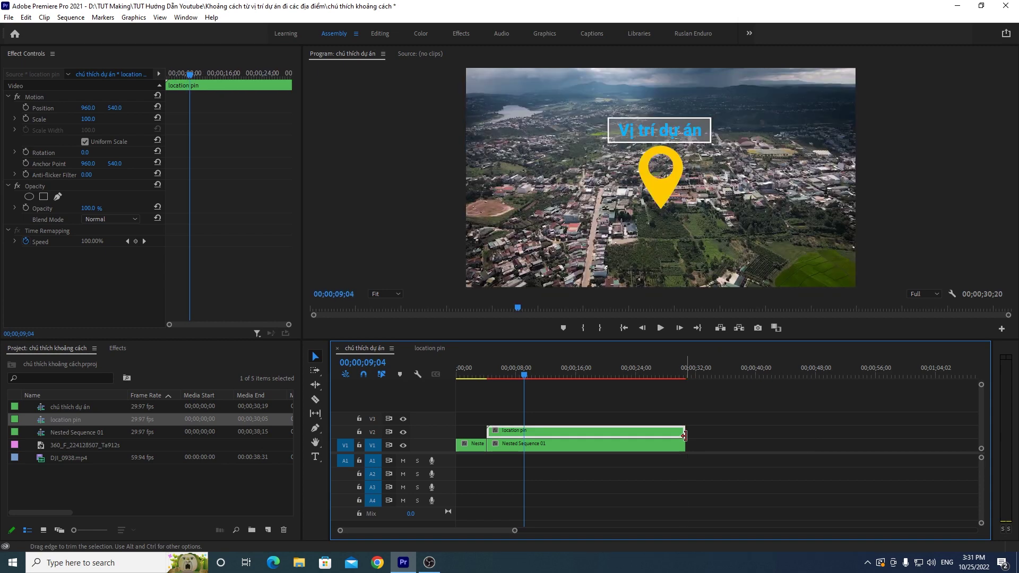
Step: Zoom the timeline and preview the pin callout and Vị trí dự án title over the drone footage
{"action": "left_click_drag", "start_coordinate": [514, 530], "coordinate": [481, 530]}
{"action": "left_click_drag", "start_coordinate": [557, 377], "coordinate": [489, 378]}
{"action": "left_click", "coordinate": [661, 329]}
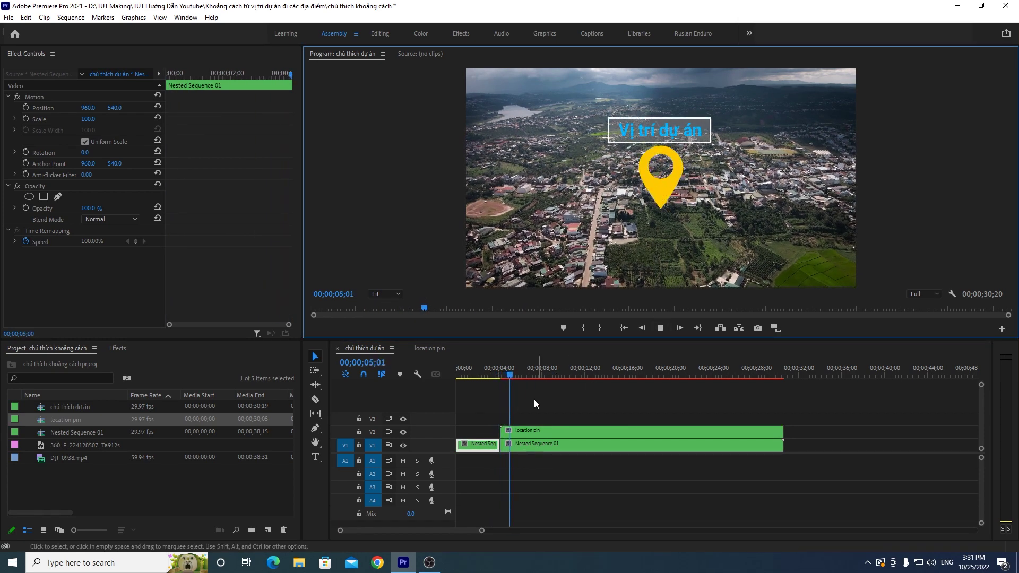
{"action": "left_click", "coordinate": [511, 377]}
{"action": "left_click_drag", "start_coordinate": [511, 377], "coordinate": [521, 378]}
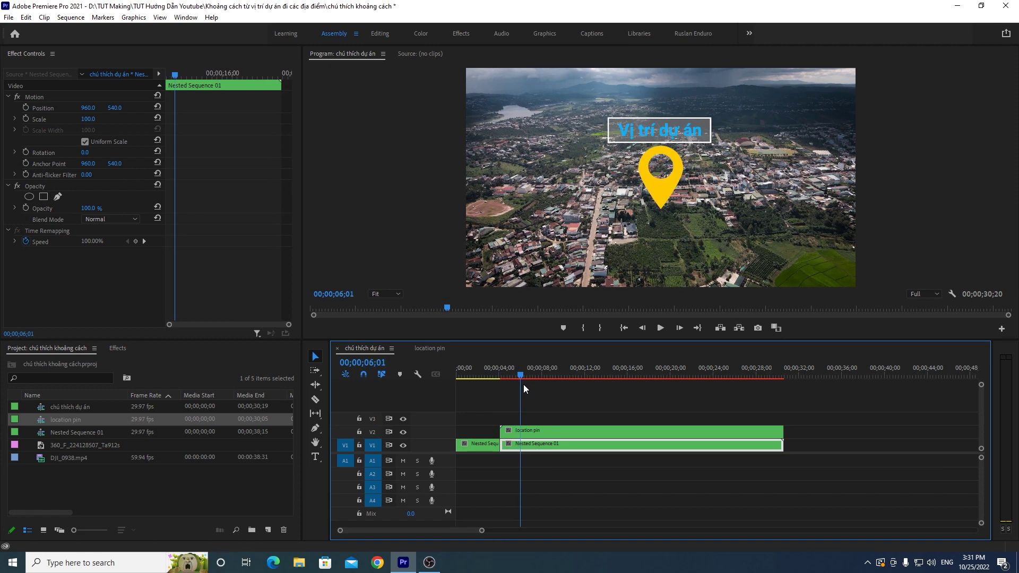
{"action": "left_click", "coordinate": [571, 431]}
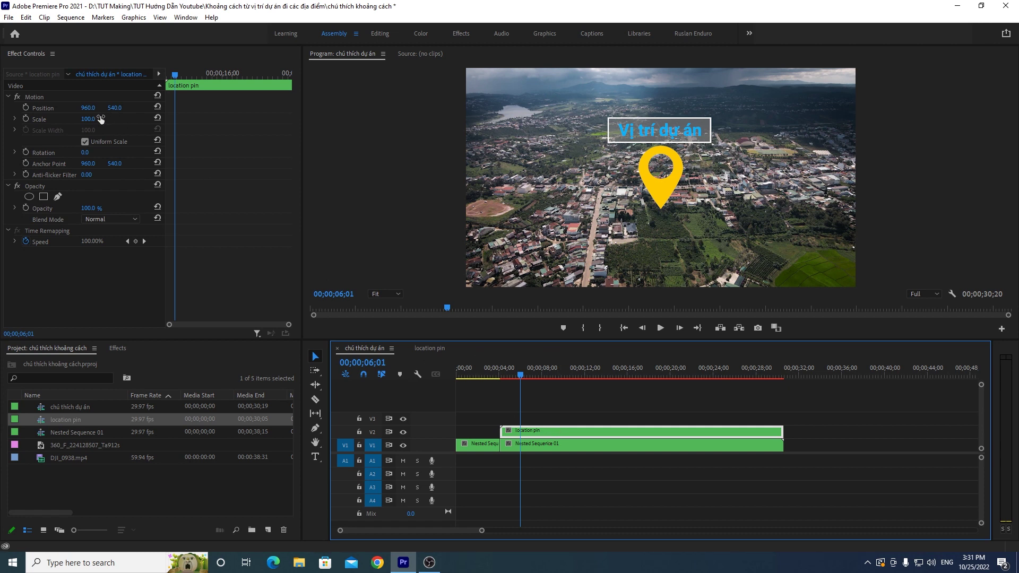
Step: Scale the pin callout to 40% and move it lower in the frame beside the main road
{"action": "left_click_drag", "start_coordinate": [87, 120], "coordinate": [56, 119]}
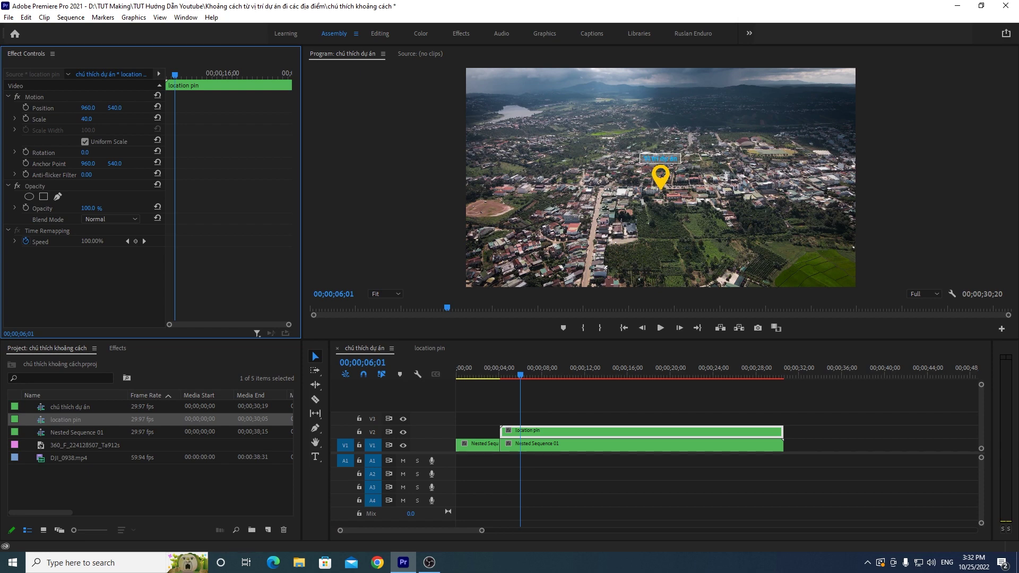
{"action": "left_click", "coordinate": [34, 97]}
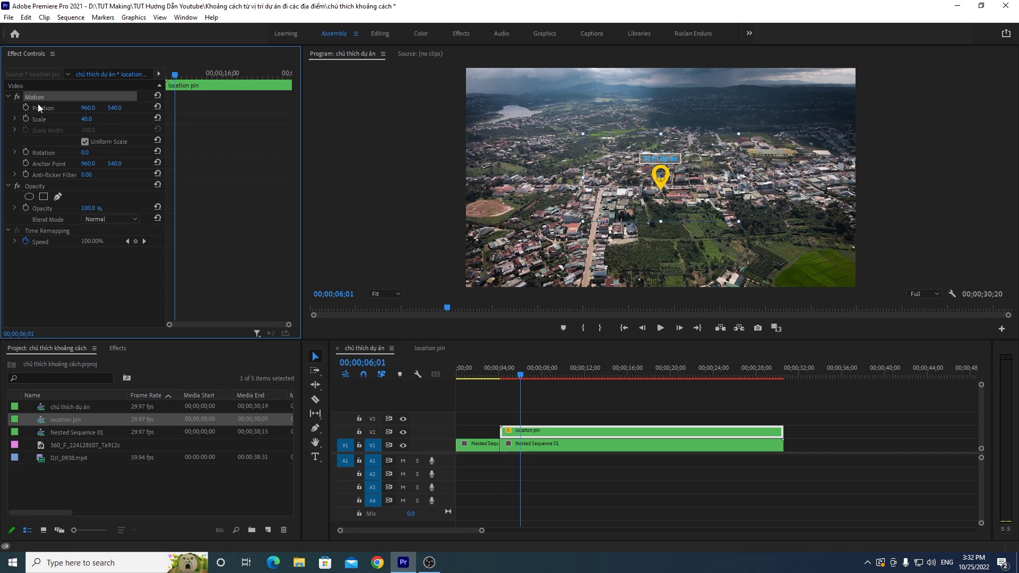
{"action": "mouse_move", "coordinate": [660, 190]}
{"action": "left_mouse_down"}
{"action": "mouse_move", "coordinate": [651, 199]}
{"action": "mouse_move", "coordinate": [662, 258]}
{"action": "mouse_move", "coordinate": [613, 261]}
{"action": "mouse_move", "coordinate": [649, 259]}
{"action": "left_mouse_up"}
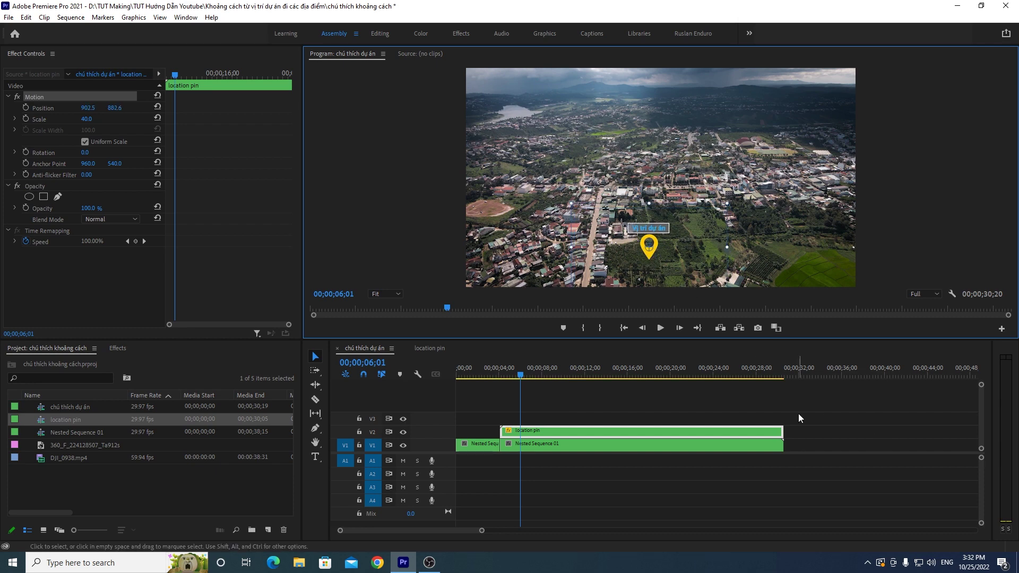
Step: Play back the repositioned pin callout to check its placement
{"action": "left_click", "coordinate": [780, 415]}
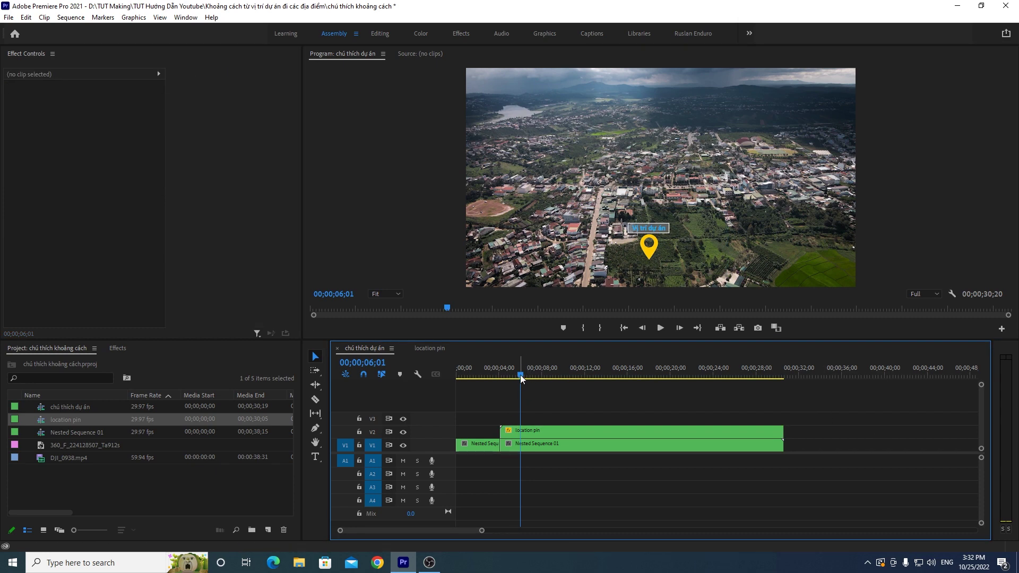
{"action": "left_click_drag", "start_coordinate": [503, 377], "coordinate": [497, 378]}
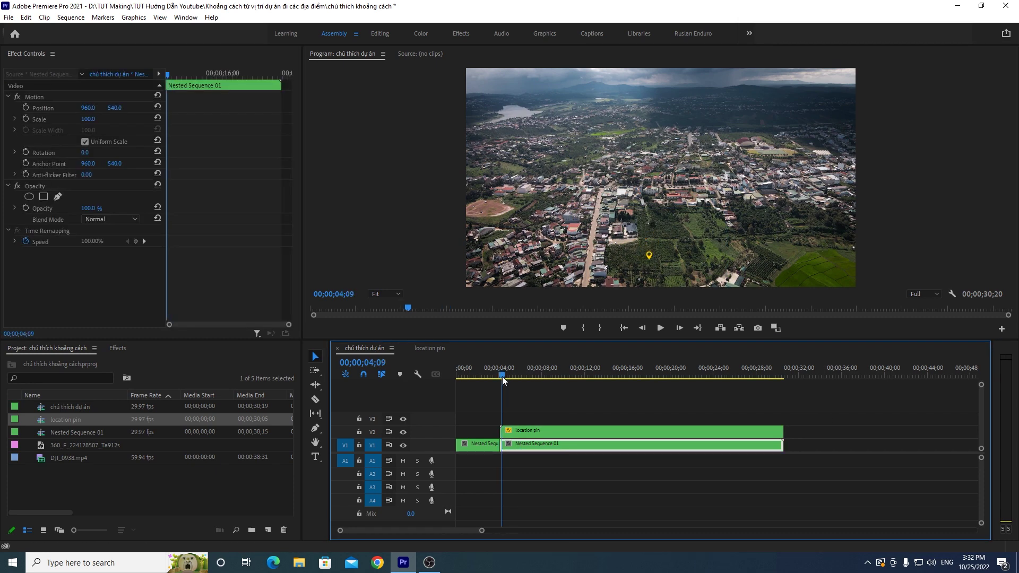
{"action": "left_click", "coordinate": [664, 329]}
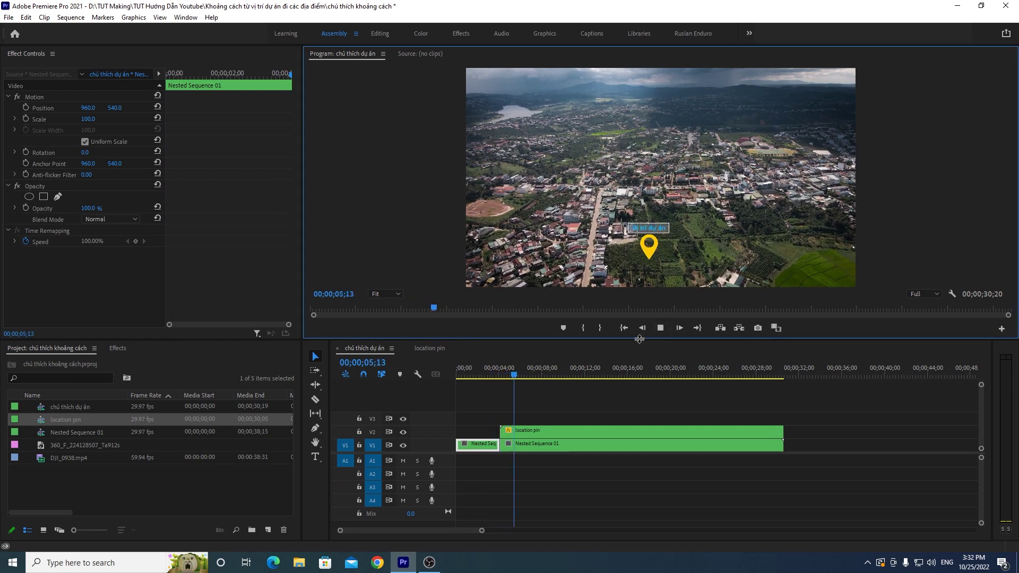
{"action": "left_click", "coordinate": [518, 444]}
{"action": "key", "text": "space"}
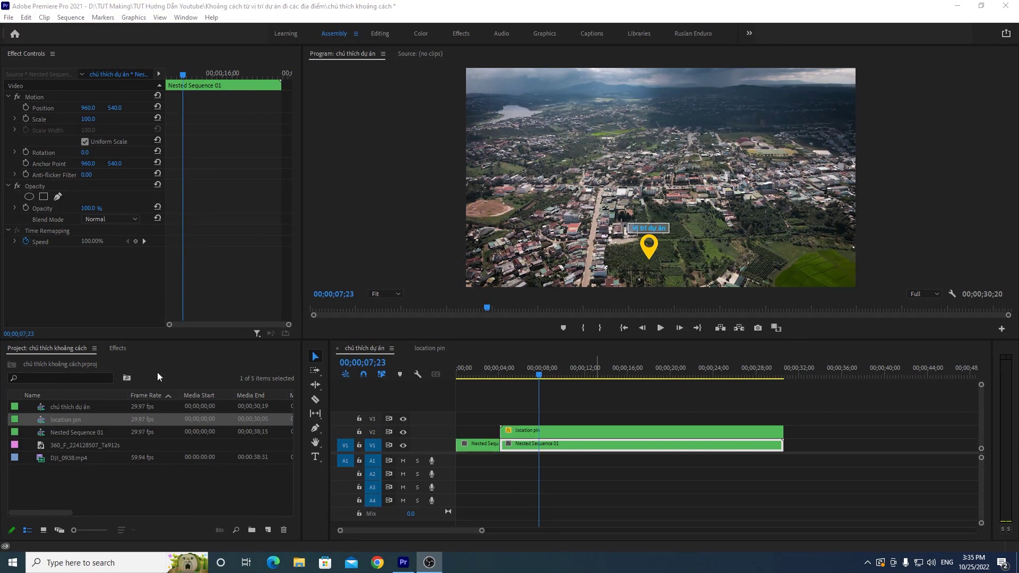
{"action": "left_click", "coordinate": [118, 349]}
Step: Search the effects for 'basi' and apply Basic 3D to the location pin clip
{"action": "left_click", "coordinate": [55, 362]}
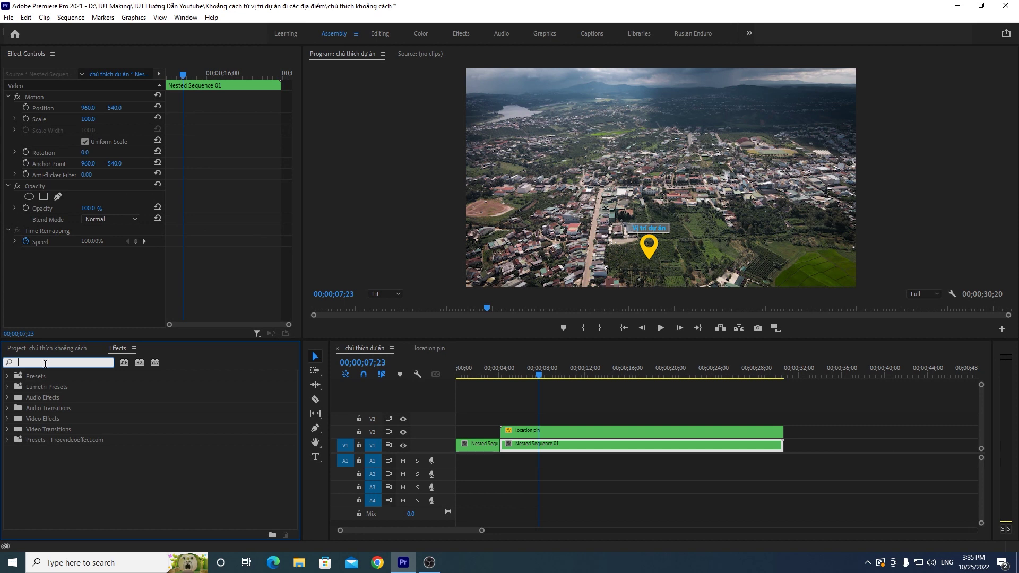
{"action": "type", "text": "b"}
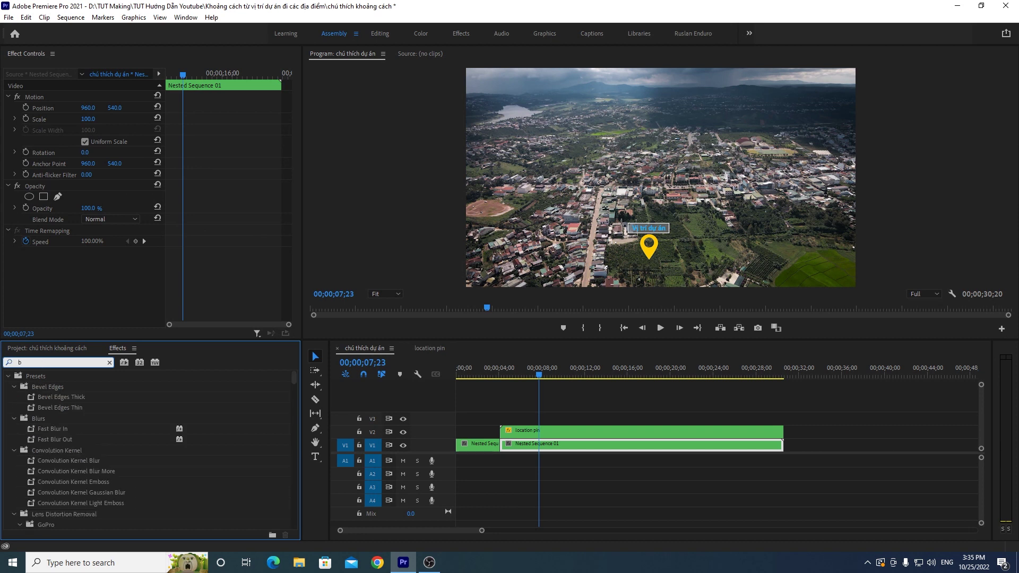
{"action": "type", "text": "asic"}
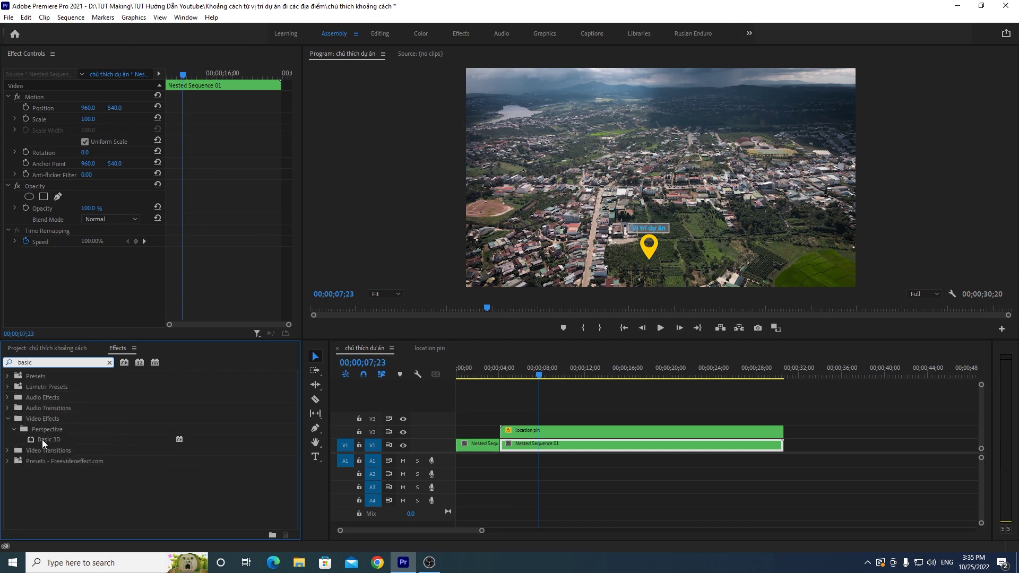
{"action": "left_click", "coordinate": [42, 440]}
{"action": "left_click_drag", "start_coordinate": [47, 439], "coordinate": [566, 433]}
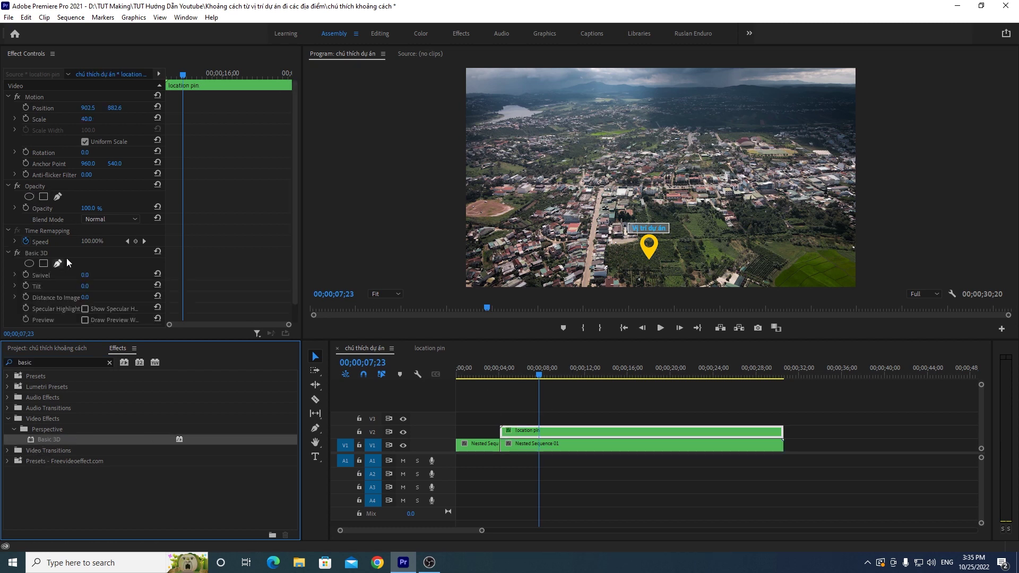
{"action": "left_click_drag", "start_coordinate": [297, 215], "coordinate": [296, 238]}
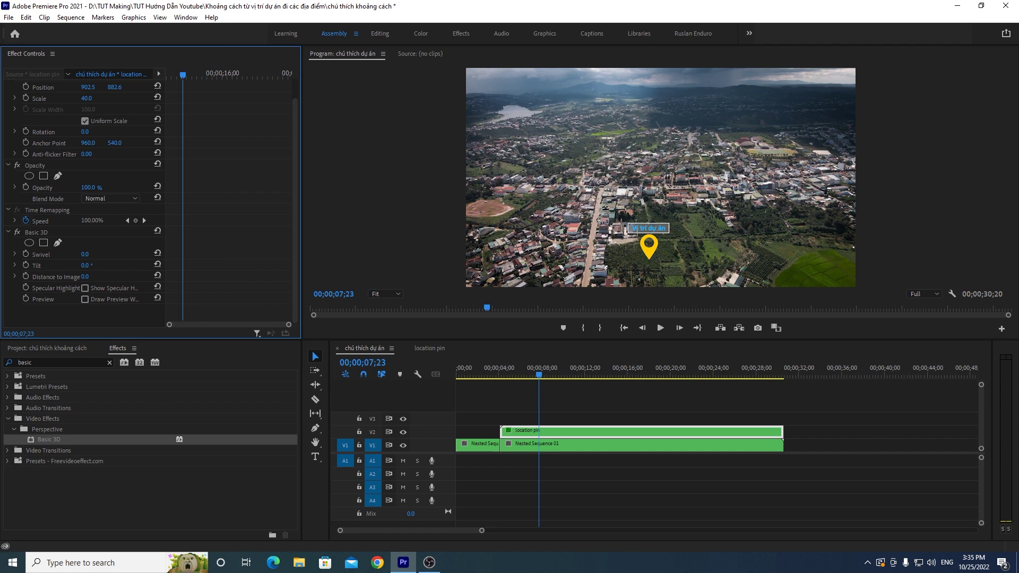
Step: Tilt the pin back to about 31°, enable Specular Highlight and Preview, and set Distance to Image to -4.0
{"action": "mouse_move", "coordinate": [85, 265]}
{"action": "left_mouse_down"}
{"action": "mouse_move", "coordinate": [111, 265]}
{"action": "mouse_move", "coordinate": [101, 265]}
{"action": "left_mouse_up"}
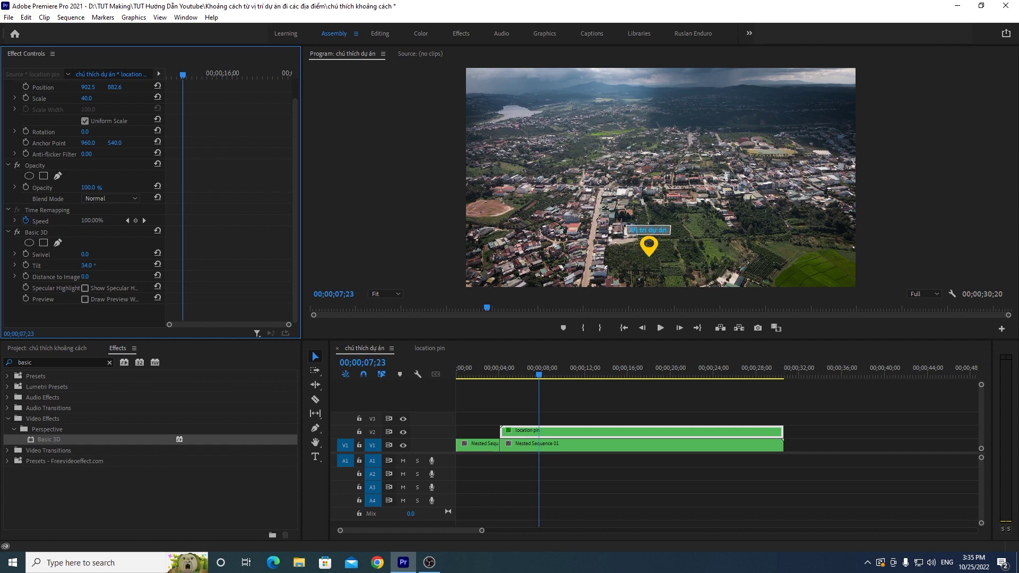
{"action": "left_click_drag", "start_coordinate": [100, 265], "coordinate": [102, 265]}
{"action": "left_click", "coordinate": [85, 288]}
{"action": "left_click", "coordinate": [85, 299]}
{"action": "left_click_drag", "start_coordinate": [85, 276], "coordinate": [74, 276]}
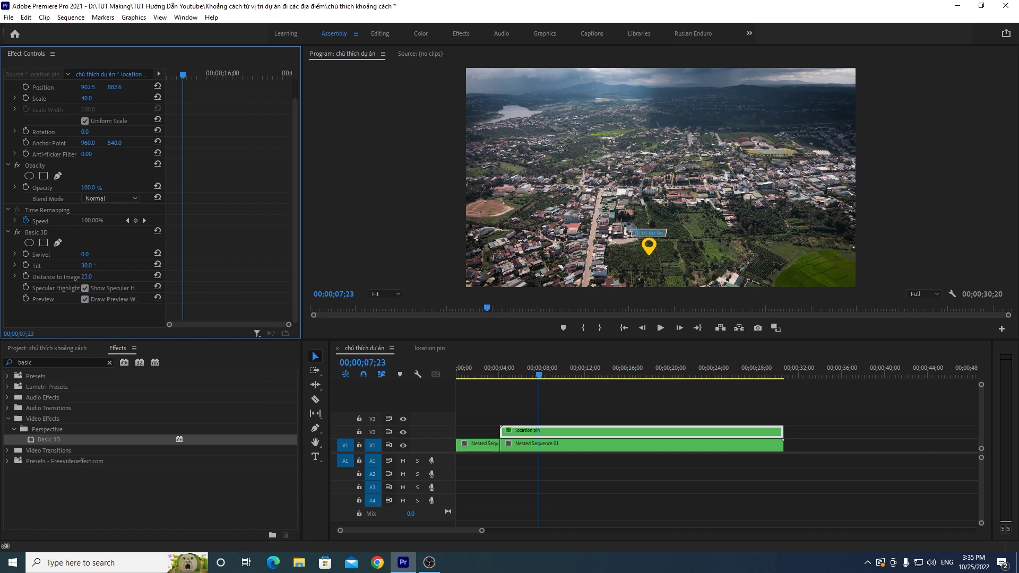
{"action": "left_click_drag", "start_coordinate": [85, 277], "coordinate": [185, 275]}
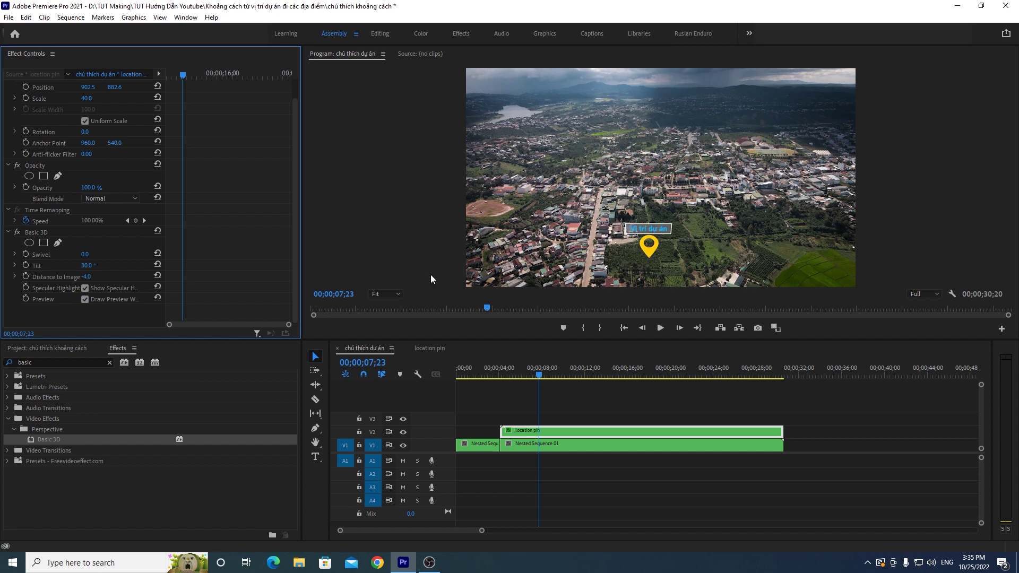
{"action": "left_click_drag", "start_coordinate": [87, 268], "coordinate": [80, 268]}
Step: Draw a freeform shape over the footage, then stretch its Graphic clip on V3 to span the location pin clip
{"action": "left_click", "coordinate": [315, 428]}
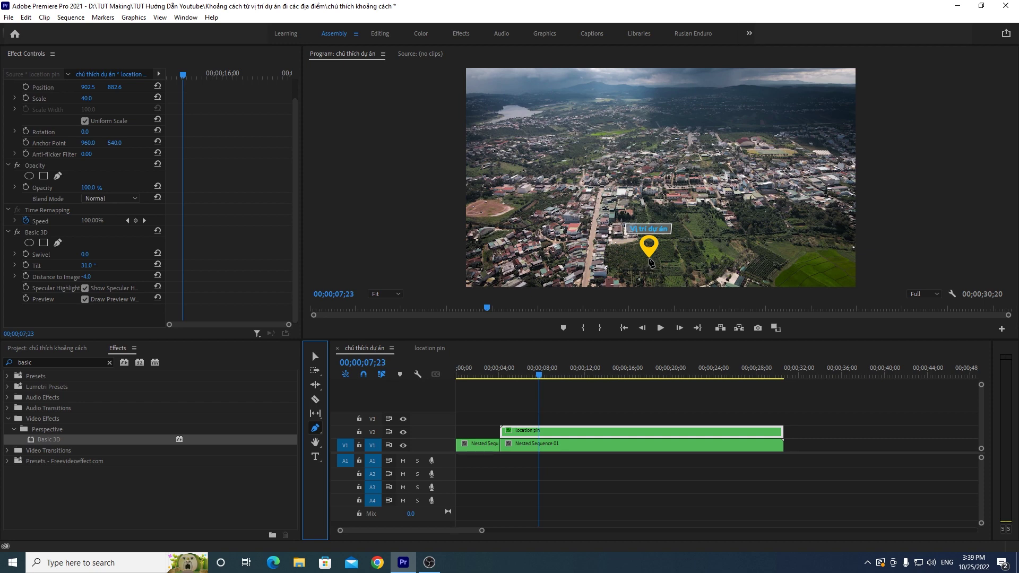
{"action": "left_click", "coordinate": [650, 260]}
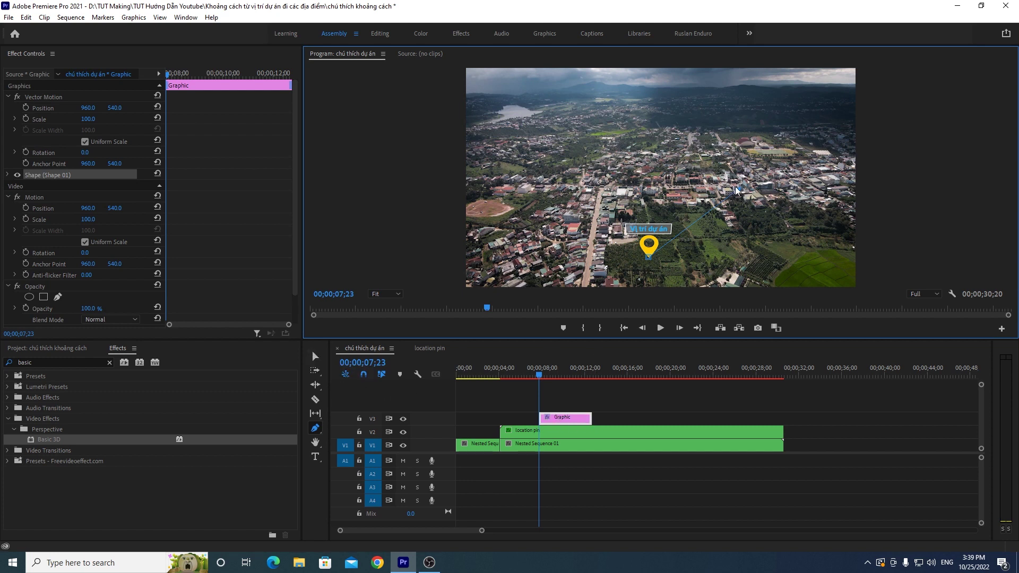
{"action": "left_click", "coordinate": [315, 357]}
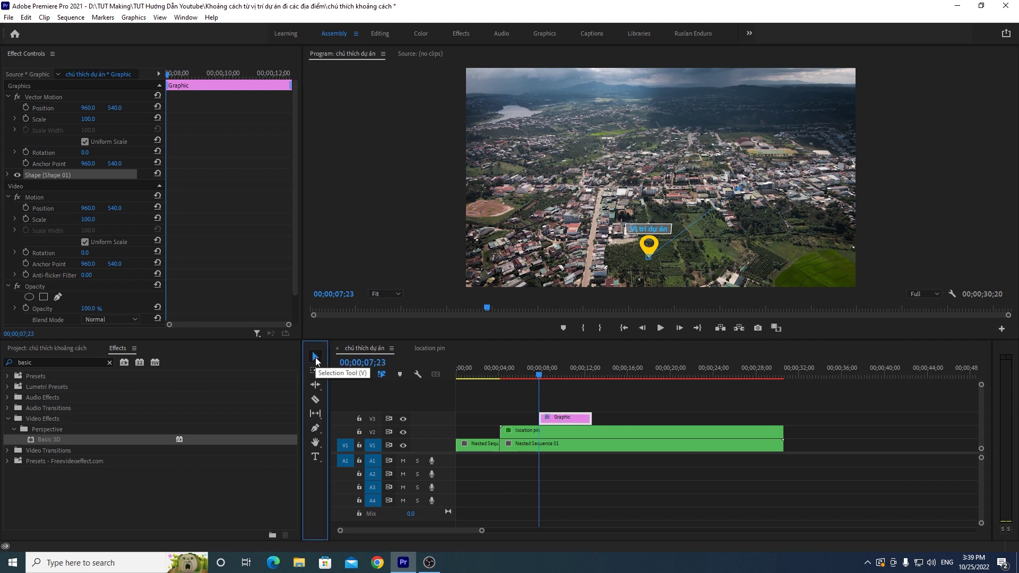
{"action": "left_click_drag", "start_coordinate": [591, 418], "coordinate": [783, 418]}
{"action": "left_click_drag", "start_coordinate": [539, 417], "coordinate": [500, 416]}
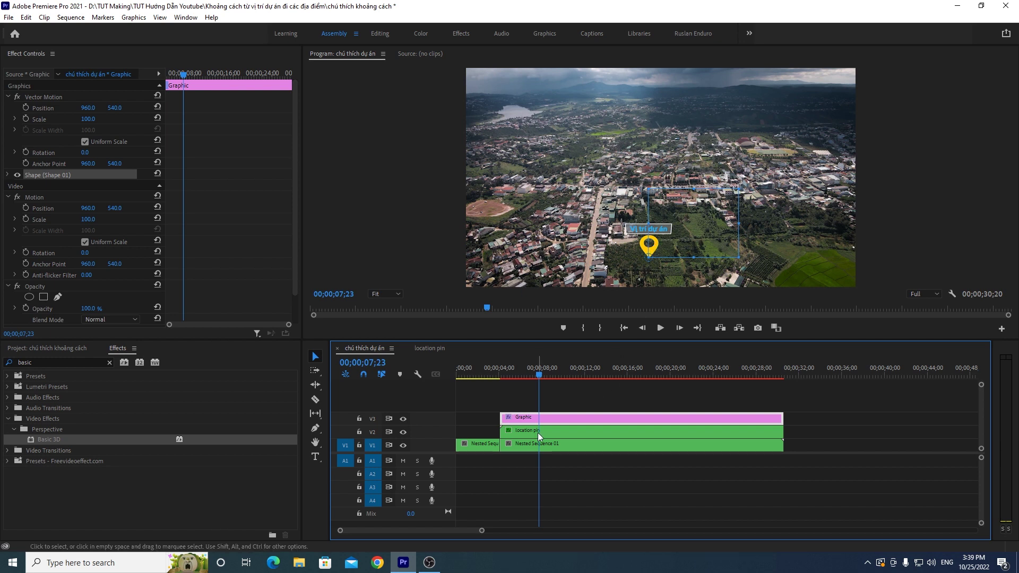
Step: Turn off the shape's fill and turn on its stroke
{"action": "left_click", "coordinate": [50, 175]}
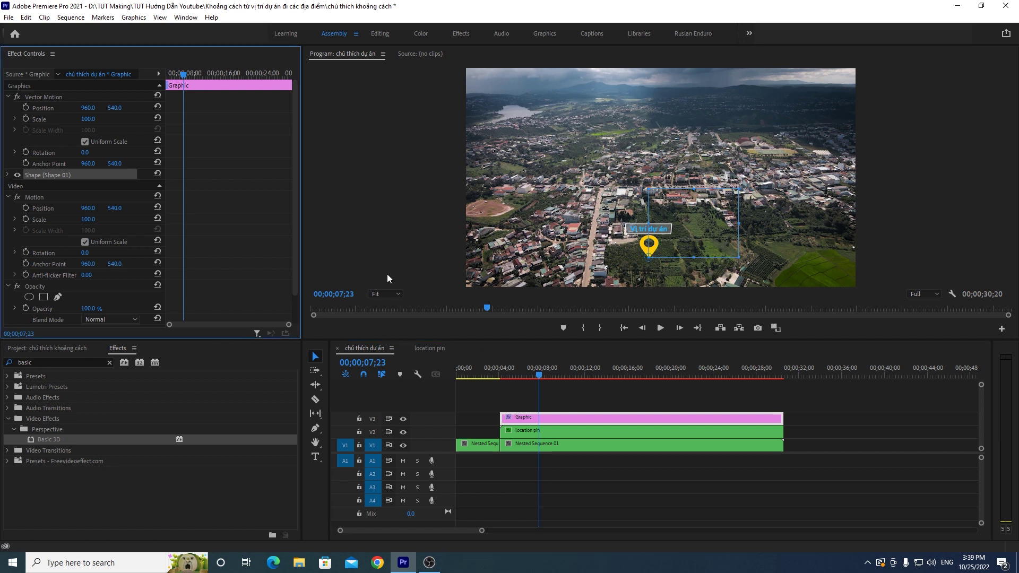
{"action": "left_click", "coordinate": [9, 174]}
{"action": "left_click_drag", "start_coordinate": [294, 172], "coordinate": [291, 206]}
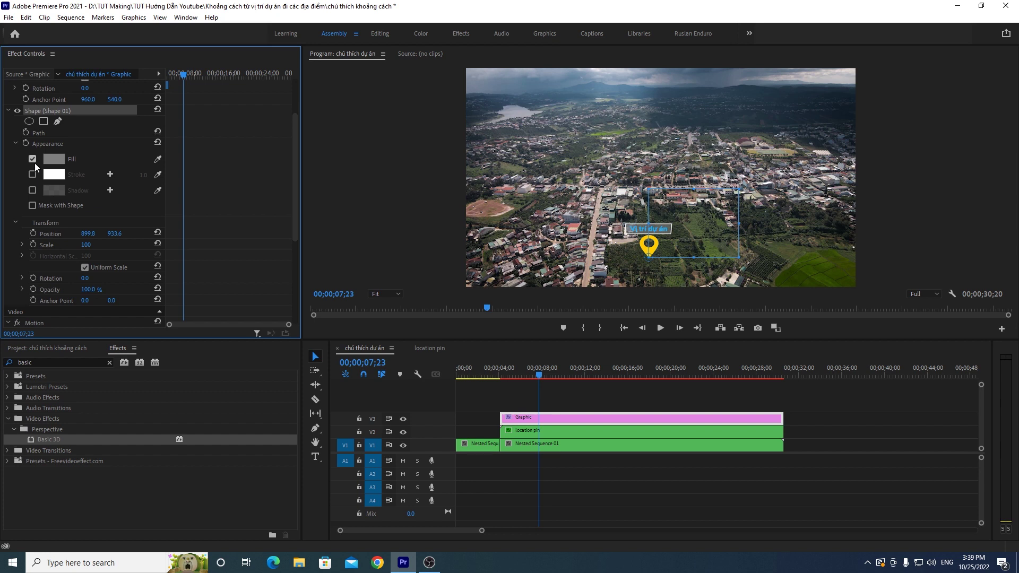
{"action": "left_click", "coordinate": [32, 159]}
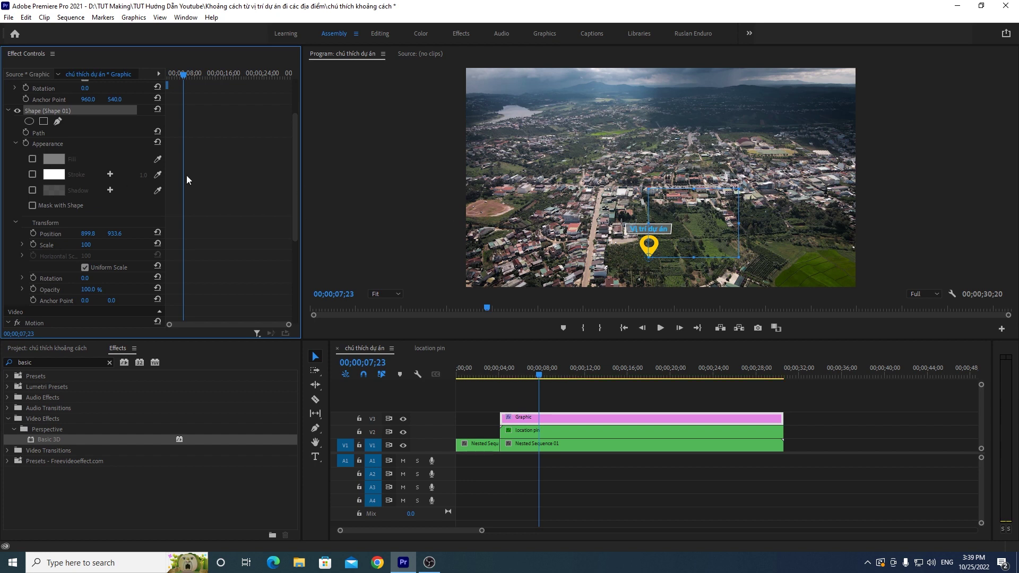
{"action": "left_click", "coordinate": [32, 175]}
Step: Set the line's stroke colour to bright cyan
{"action": "left_click", "coordinate": [55, 175]}
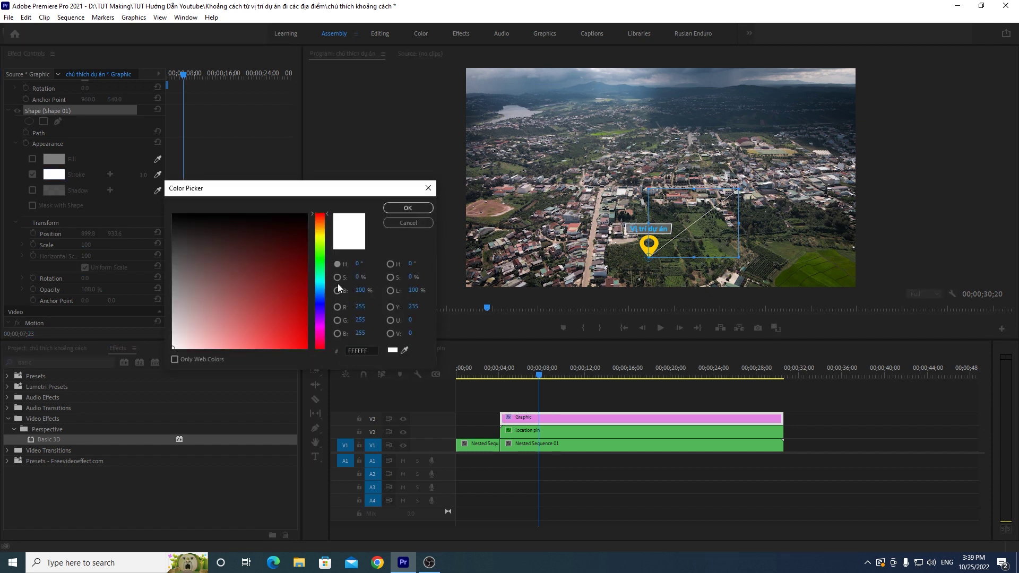
{"action": "left_click", "coordinate": [325, 276]}
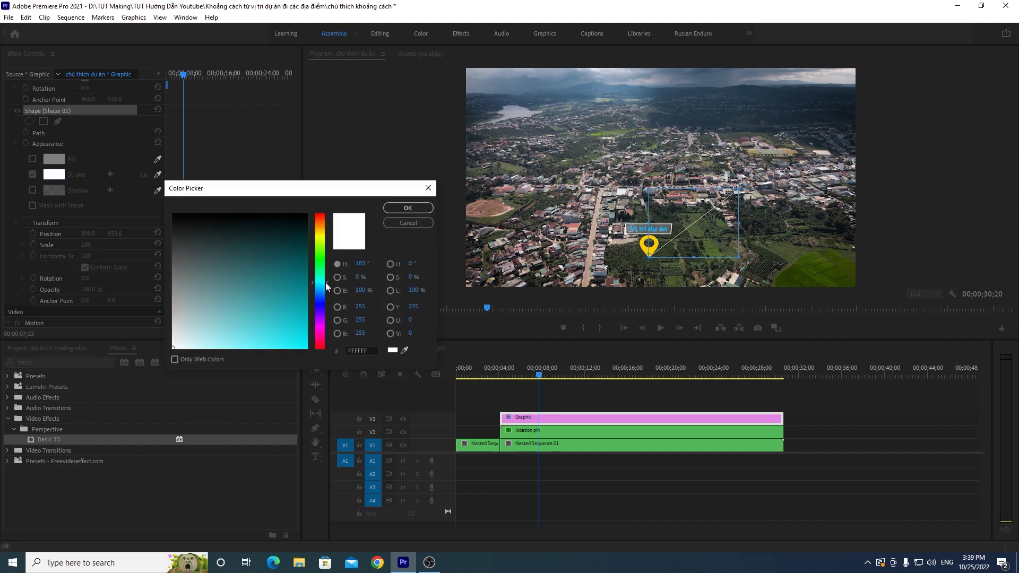
{"action": "left_click_drag", "start_coordinate": [288, 337], "coordinate": [336, 372]}
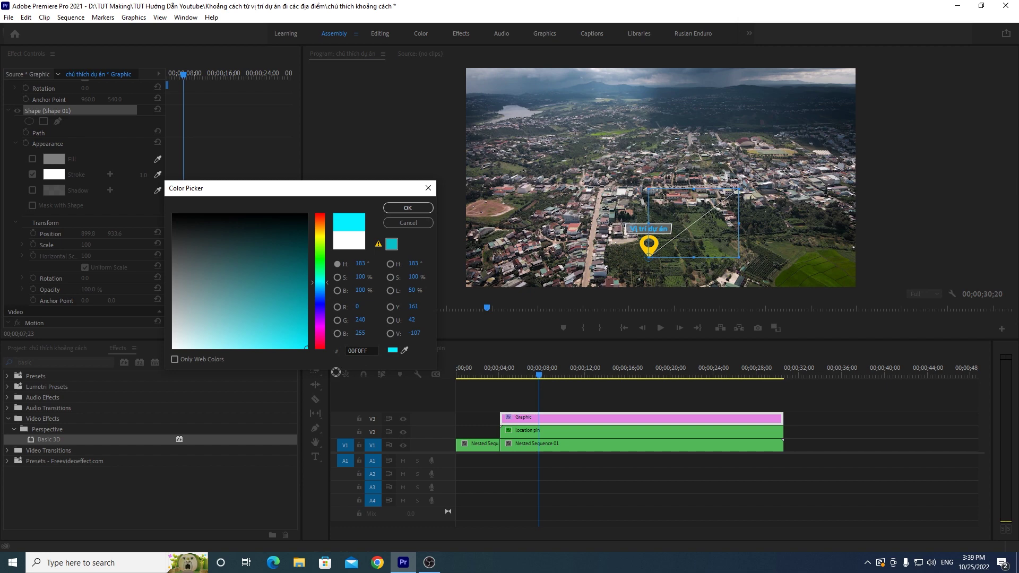
{"action": "left_click", "coordinate": [427, 208]}
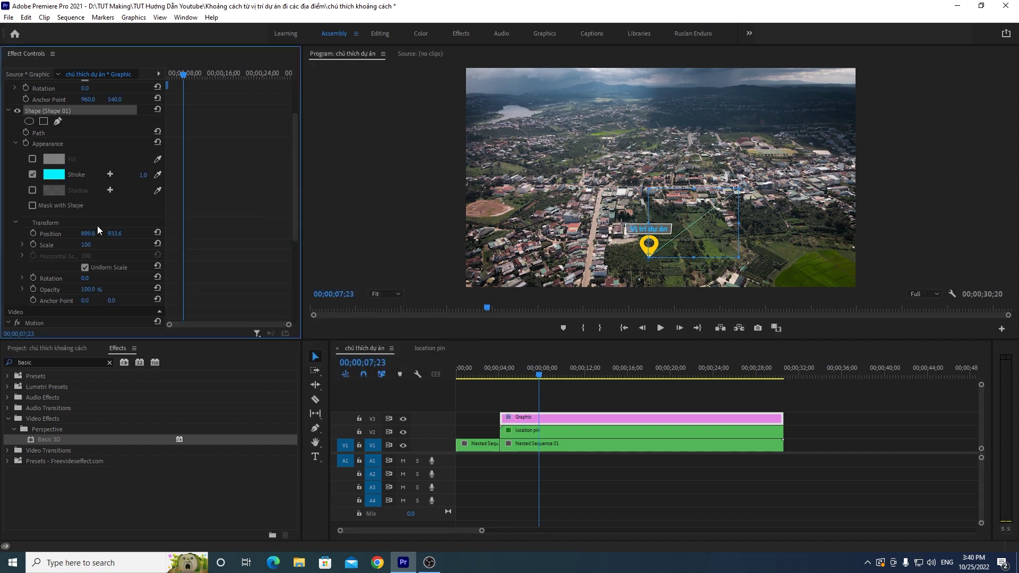
{"action": "left_click", "coordinate": [65, 174]}
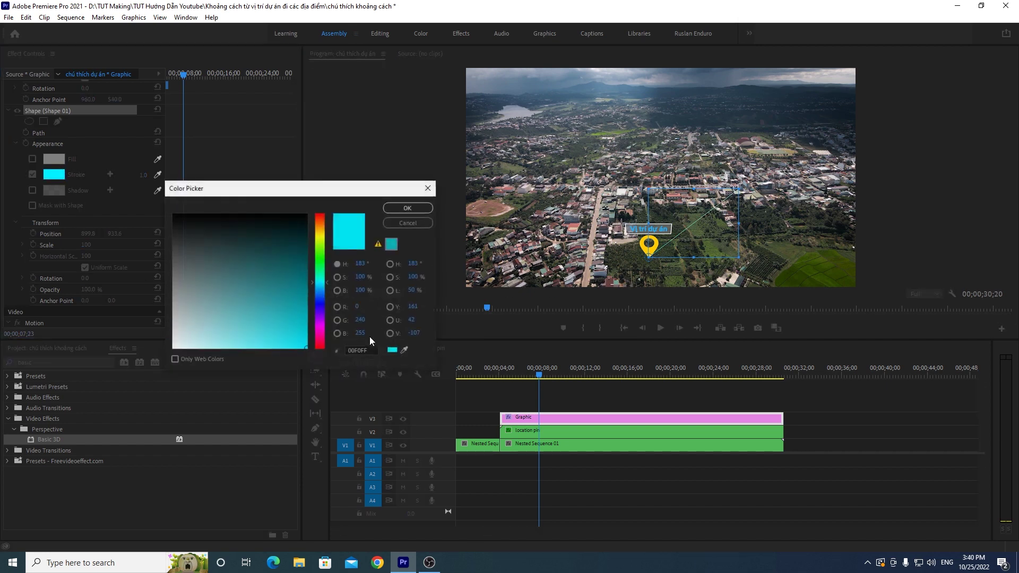
{"action": "left_click", "coordinate": [325, 284]}
{"action": "left_click_drag", "start_coordinate": [323, 285], "coordinate": [323, 283]}
{"action": "left_click", "coordinate": [425, 209]}
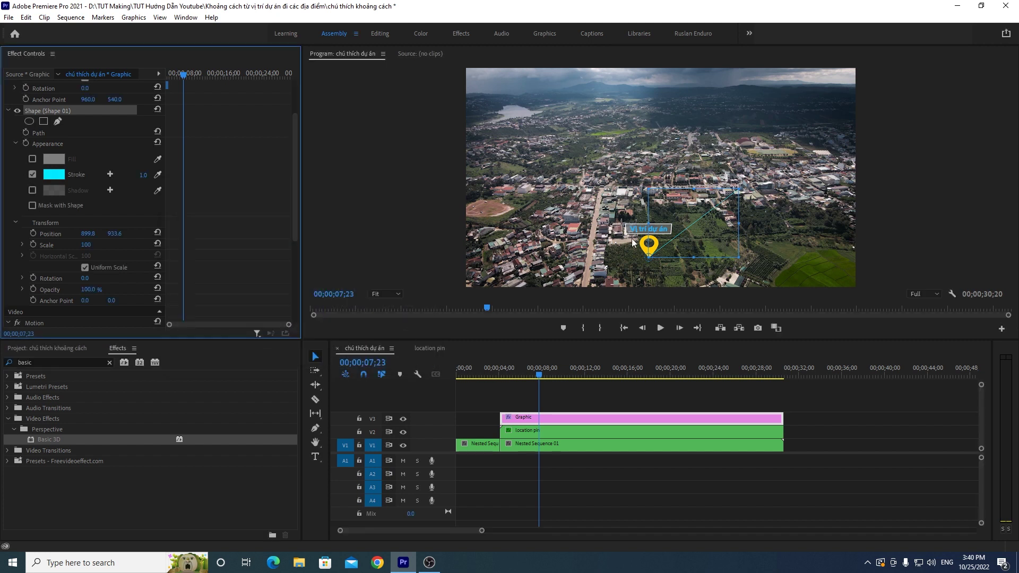
Step: Set the stroke width to 5
{"action": "left_click", "coordinate": [142, 175]}
{"action": "type", "text": "8"}
{"action": "key", "text": "Return"}
{"action": "type", "text": "5"}
{"action": "key", "text": "Return"}
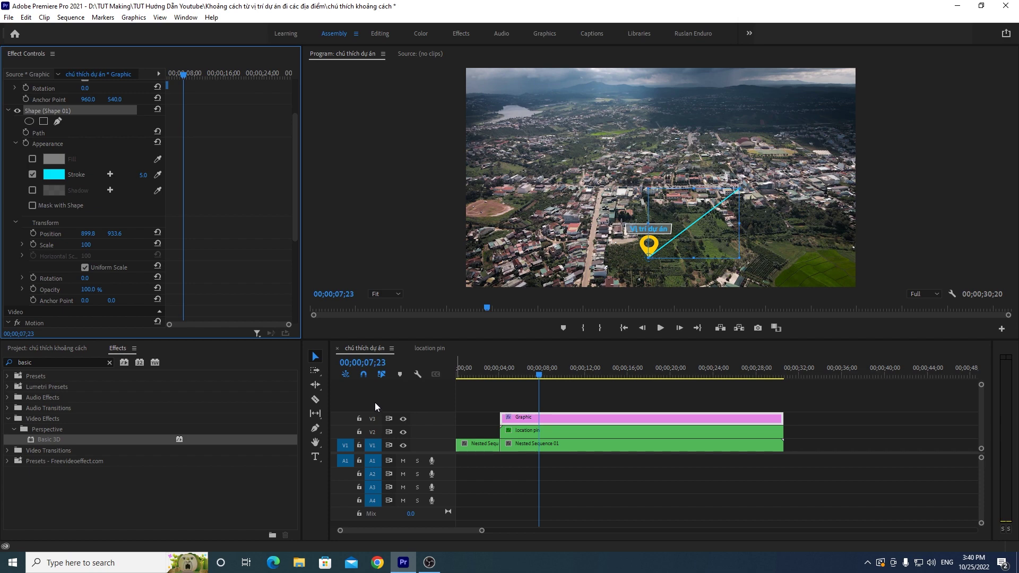
Step: Bring up Add Tracks from a track header and set no audio tracks to add
{"action": "right_click", "coordinate": [362, 396]}
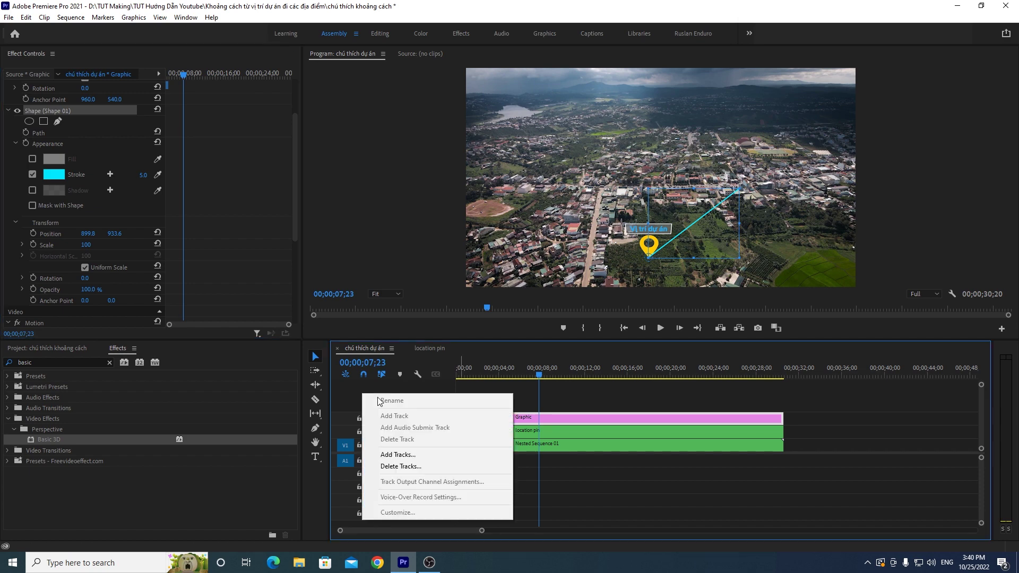
{"action": "left_click", "coordinate": [395, 456]}
{"action": "left_click", "coordinate": [453, 258]}
Step: Add 5 new video tracks to the sequence
{"action": "left_click", "coordinate": [455, 208]}
{"action": "type", "text": "5"}
{"action": "left_click", "coordinate": [590, 199]}
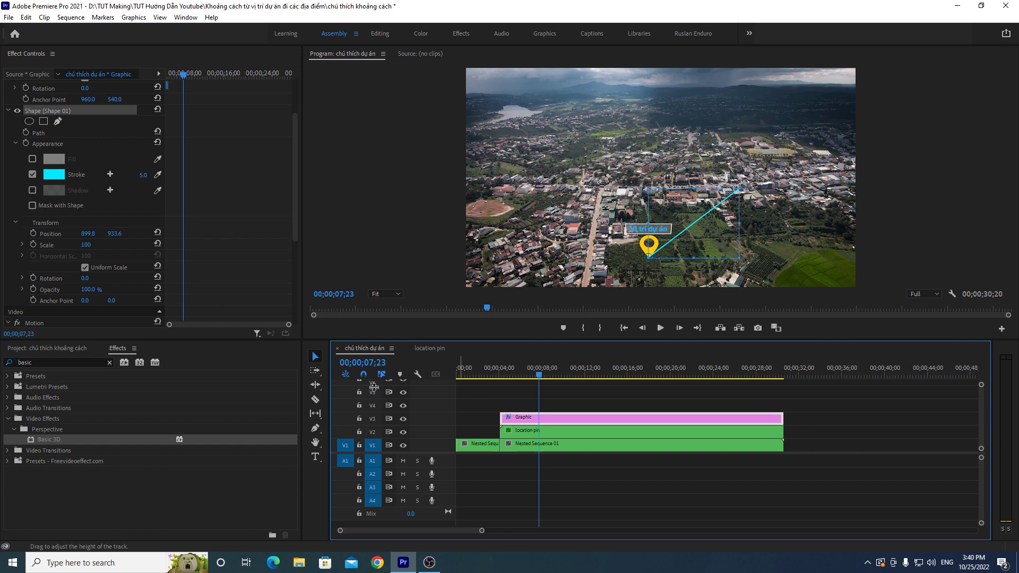
Step: Move the location pin clip up to V5 and the cyan Graphic line down to V2
{"action": "left_click_drag", "start_coordinate": [596, 431], "coordinate": [577, 409]}
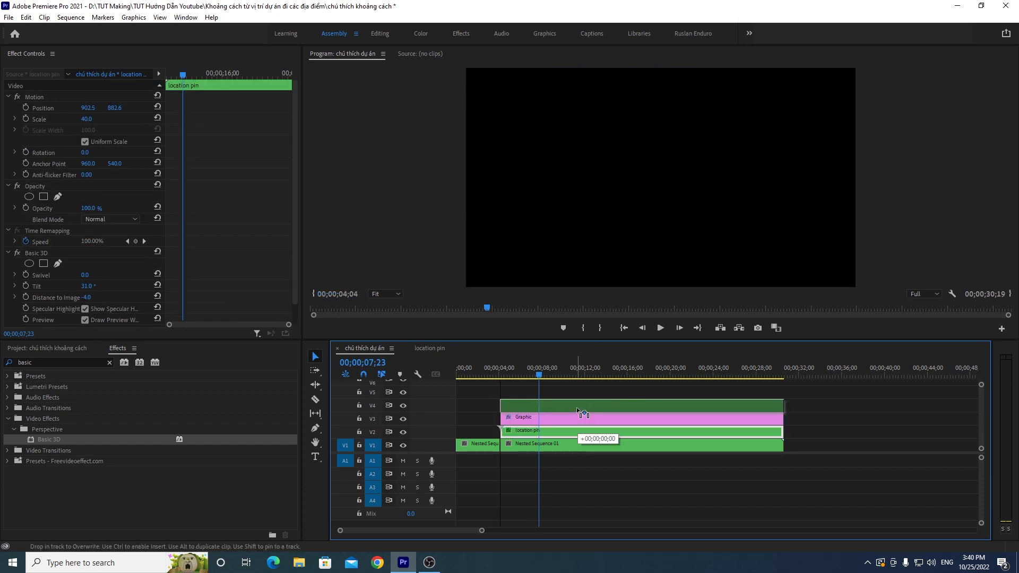
{"action": "left_click_drag", "start_coordinate": [576, 410], "coordinate": [577, 394]}
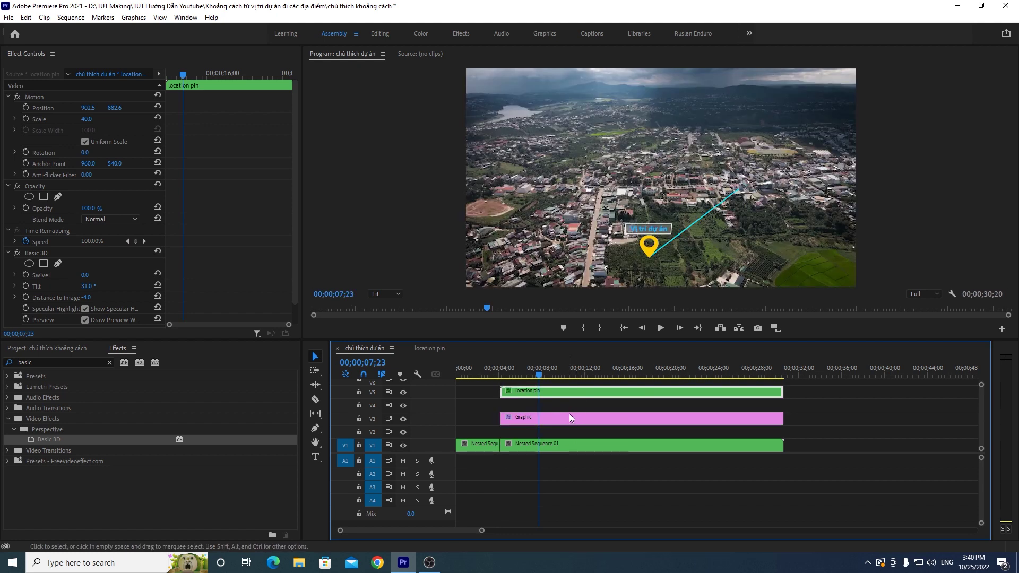
{"action": "left_click_drag", "start_coordinate": [569, 415], "coordinate": [568, 428]}
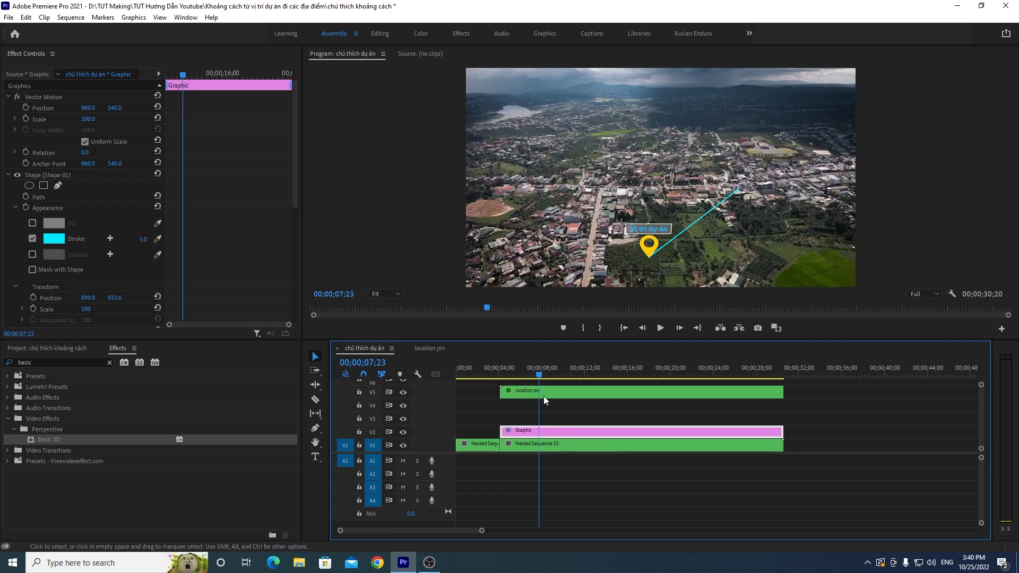
{"action": "left_click_drag", "start_coordinate": [540, 374], "coordinate": [509, 371]}
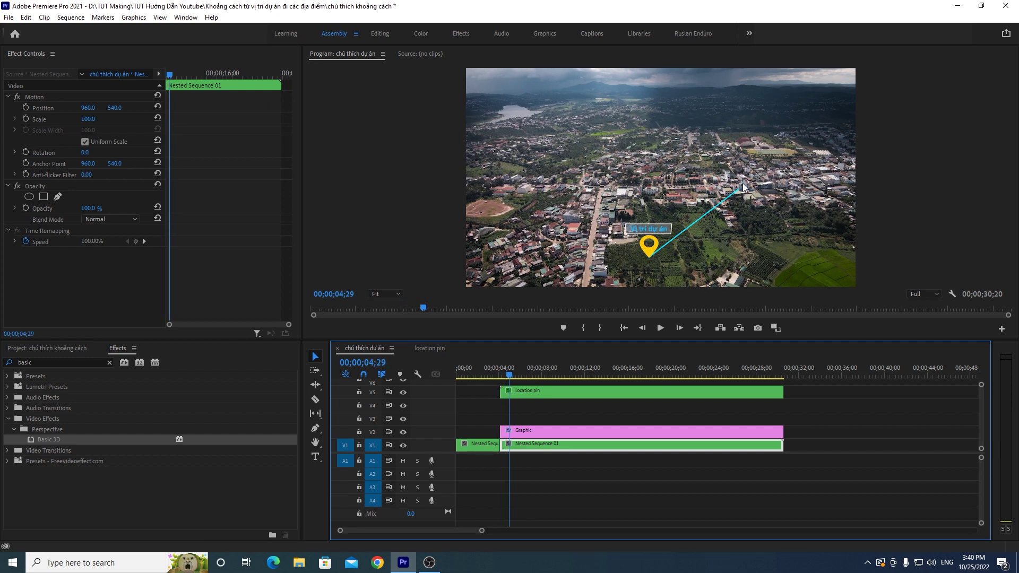
{"action": "left_click_drag", "start_coordinate": [482, 530], "coordinate": [460, 535]}
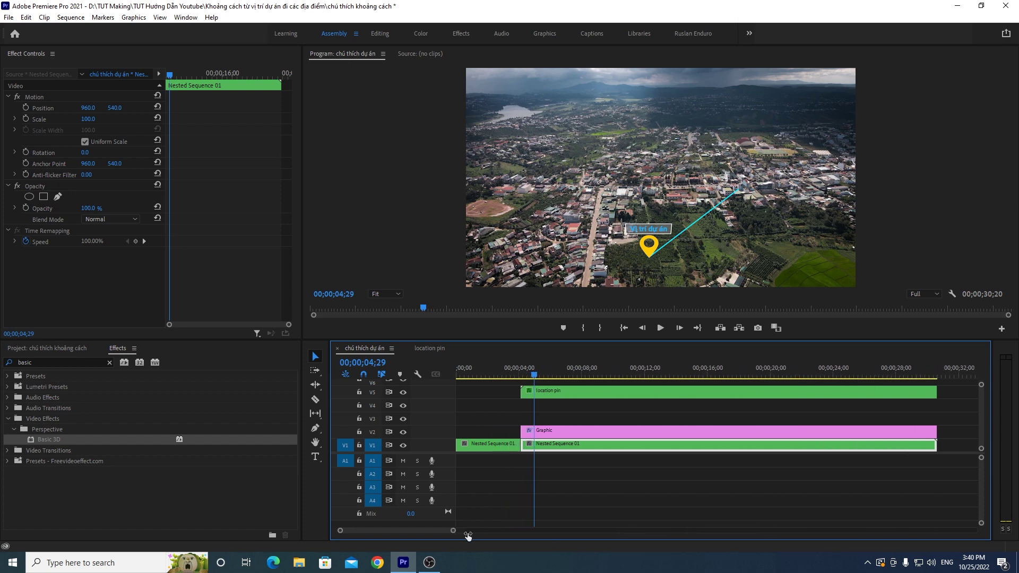
{"action": "mouse_move", "coordinate": [555, 370]}
{"action": "left_mouse_down"}
{"action": "mouse_move", "coordinate": [533, 377]}
{"action": "mouse_move", "coordinate": [543, 375]}
{"action": "left_mouse_up"}
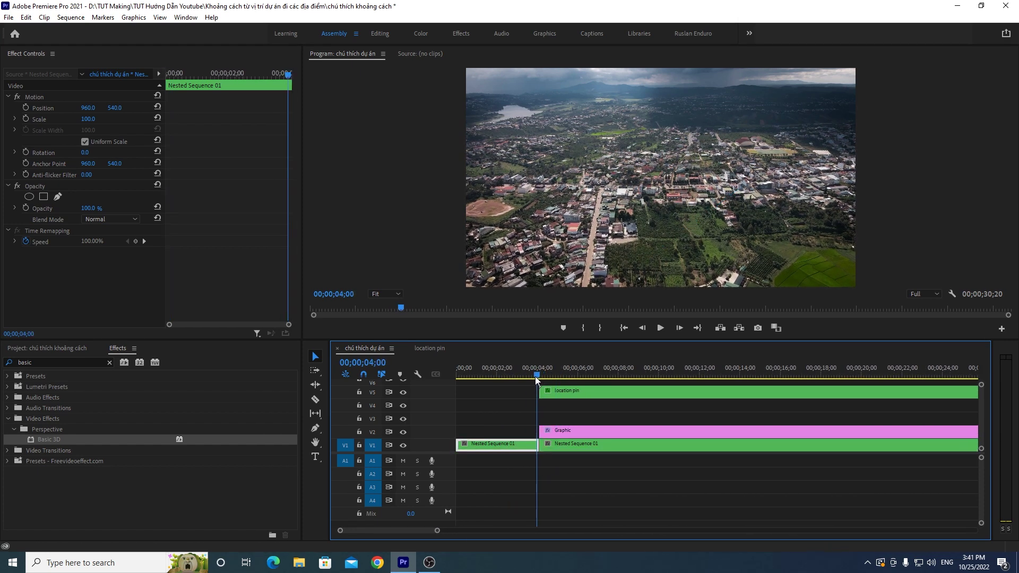
{"action": "left_click_drag", "start_coordinate": [543, 375], "coordinate": [550, 376]}
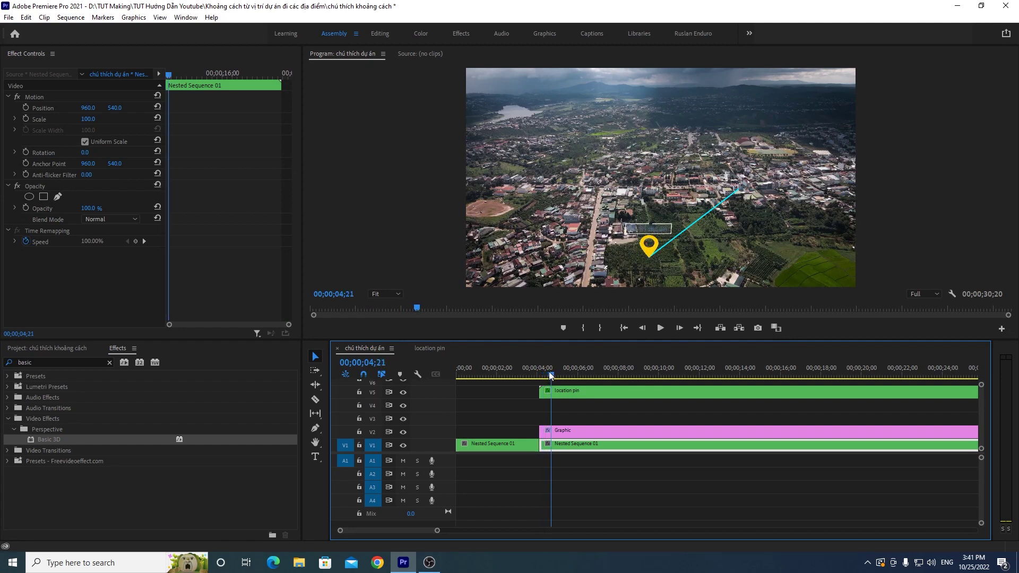
{"action": "left_click_drag", "start_coordinate": [550, 376], "coordinate": [549, 371]}
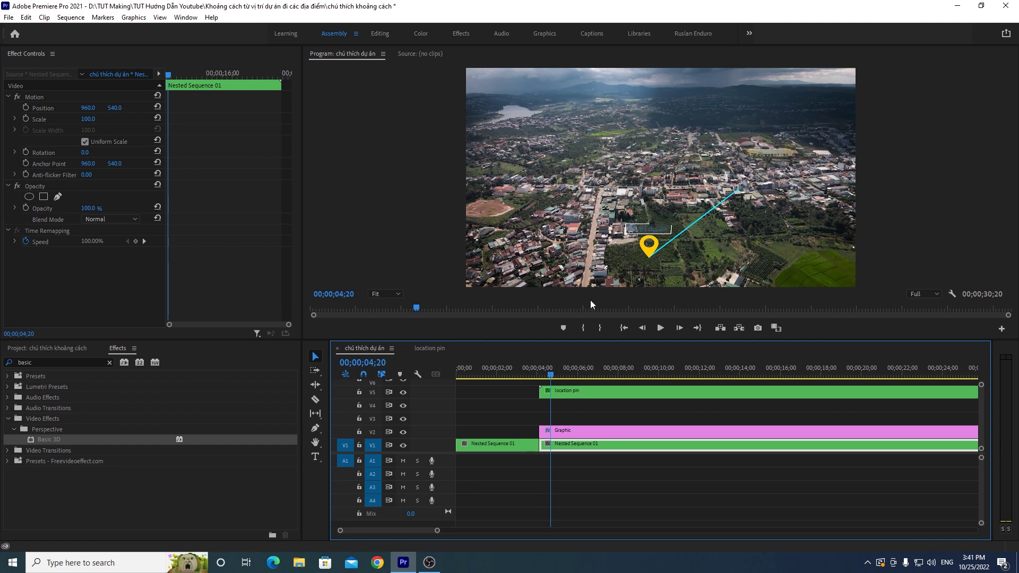
{"action": "left_click", "coordinate": [552, 378]}
{"action": "left_click_drag", "start_coordinate": [552, 378], "coordinate": [556, 378]}
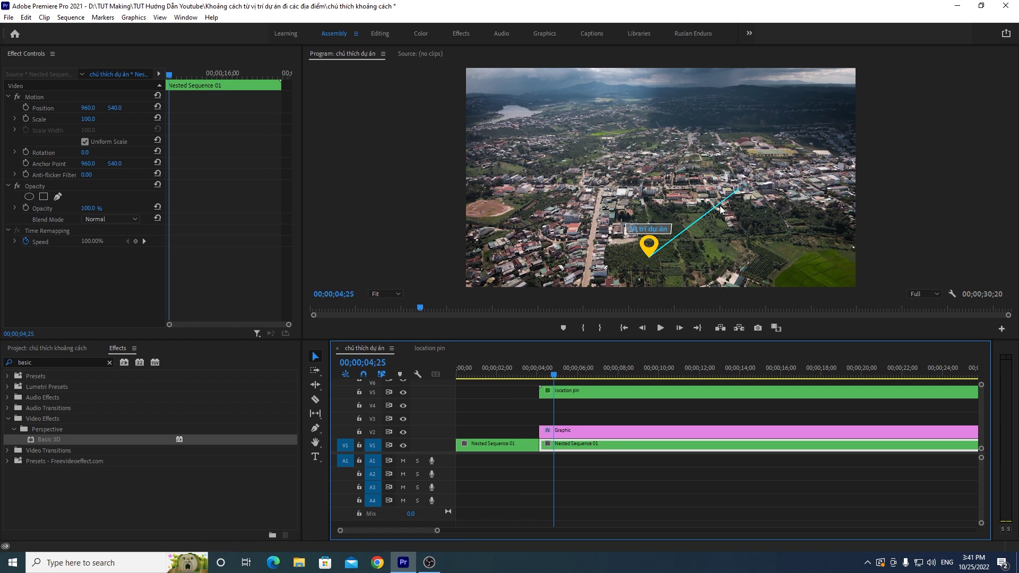
{"action": "left_click", "coordinate": [581, 433]}
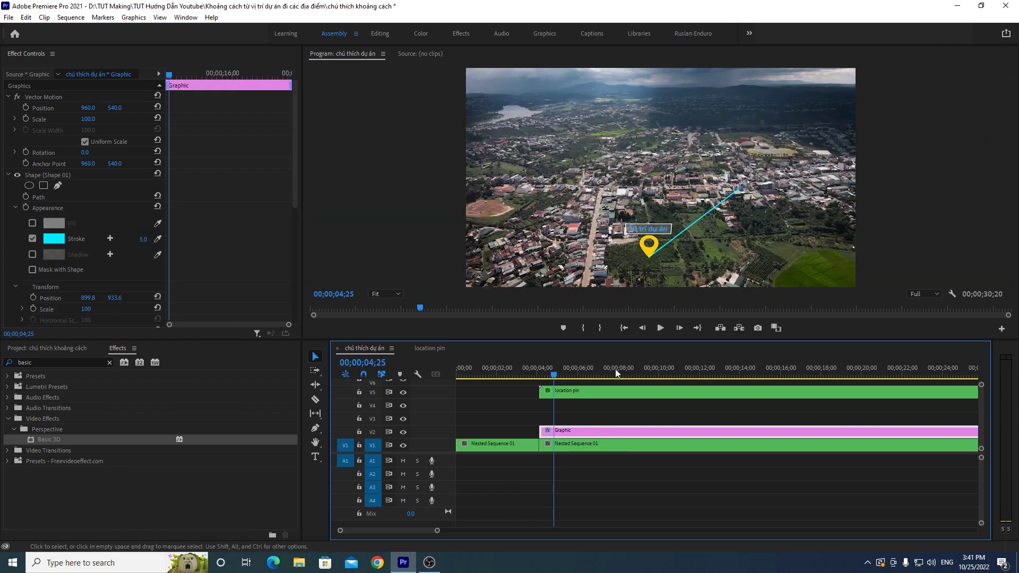
{"action": "mouse_move", "coordinate": [294, 174]}
{"action": "left_mouse_down"}
{"action": "mouse_move", "coordinate": [294, 184]}
{"action": "mouse_move", "coordinate": [295, 171]}
{"action": "left_mouse_up"}
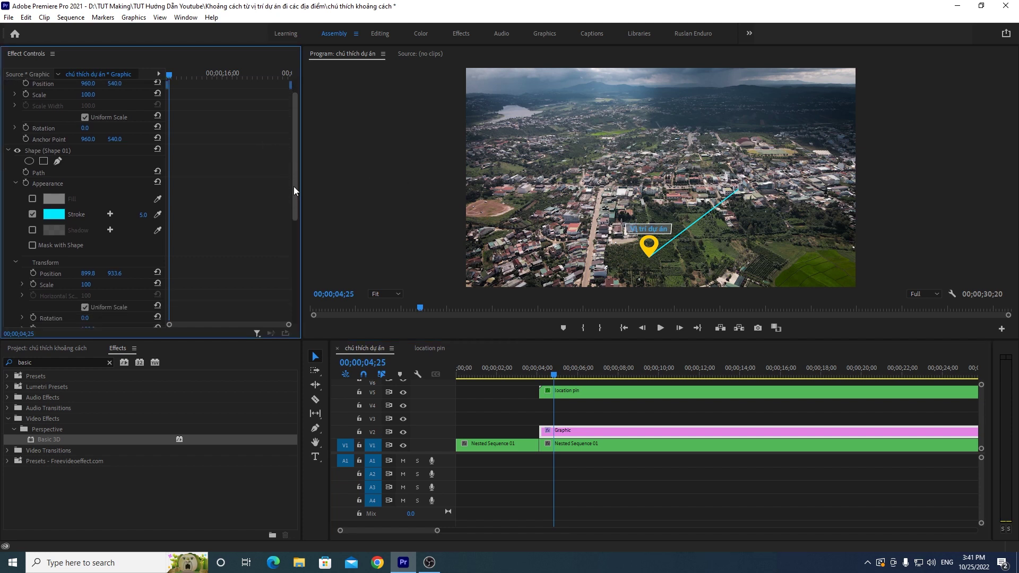
{"action": "scroll", "coordinate": [71, 137], "scroll_direction": "down", "scroll_amount": 1}
{"action": "left_click", "coordinate": [8, 145]}
{"action": "left_click", "coordinate": [8, 145]}
{"action": "left_click", "coordinate": [44, 145]}
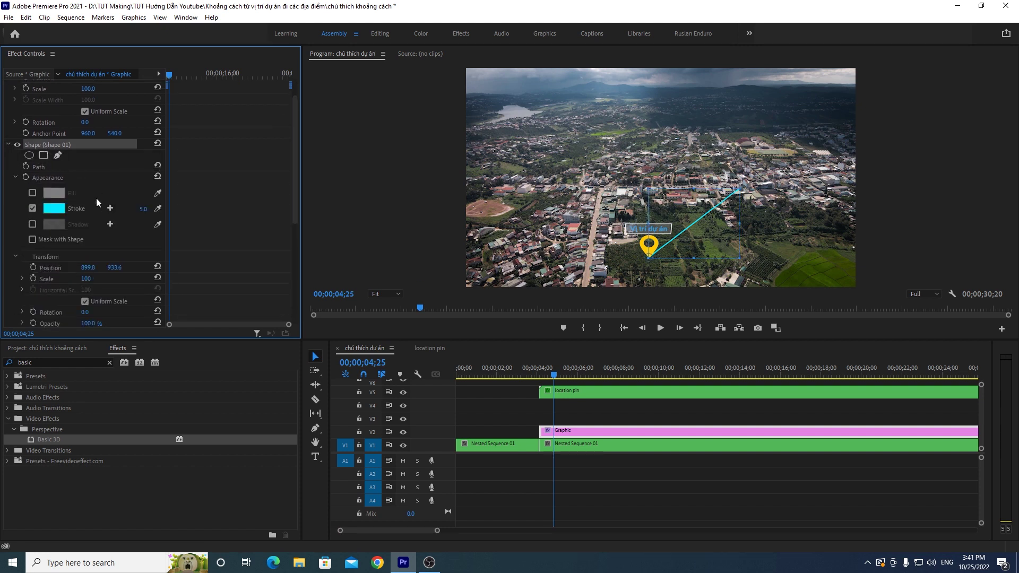
{"action": "left_click", "coordinate": [8, 144]}
{"action": "left_click", "coordinate": [8, 145]}
{"action": "left_click_drag", "start_coordinate": [292, 169], "coordinate": [289, 199]}
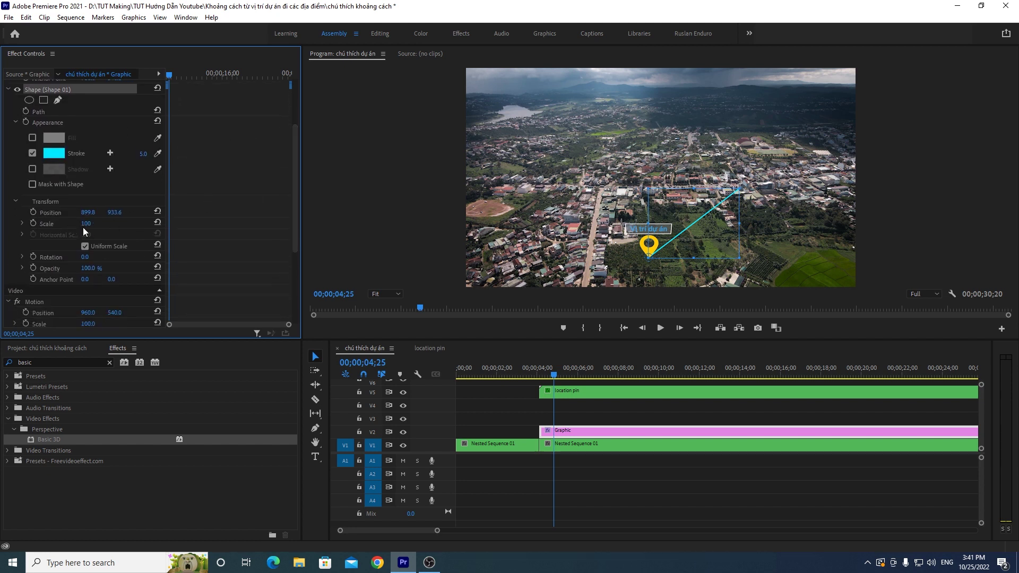
{"action": "left_click_drag", "start_coordinate": [85, 223], "coordinate": [53, 223]}
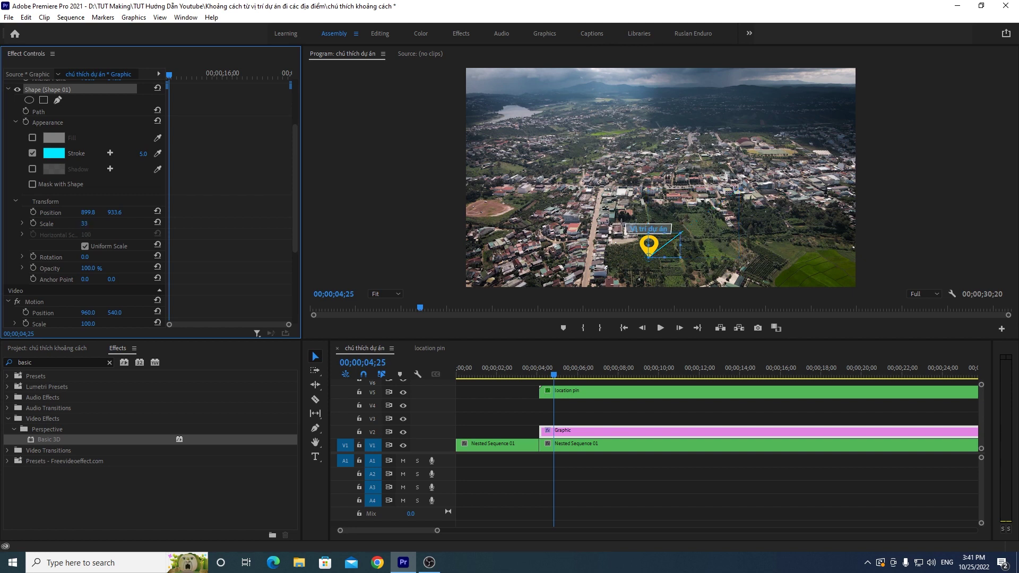
{"action": "mouse_move", "coordinate": [64, 224]}
{"action": "left_mouse_down"}
{"action": "mouse_move", "coordinate": [87, 223]}
{"action": "mouse_move", "coordinate": [64, 224]}
{"action": "left_mouse_up"}
{"action": "left_click_drag", "start_coordinate": [84, 224], "coordinate": [125, 224]}
{"action": "left_click", "coordinate": [86, 224]}
{"action": "type", "text": "100"}
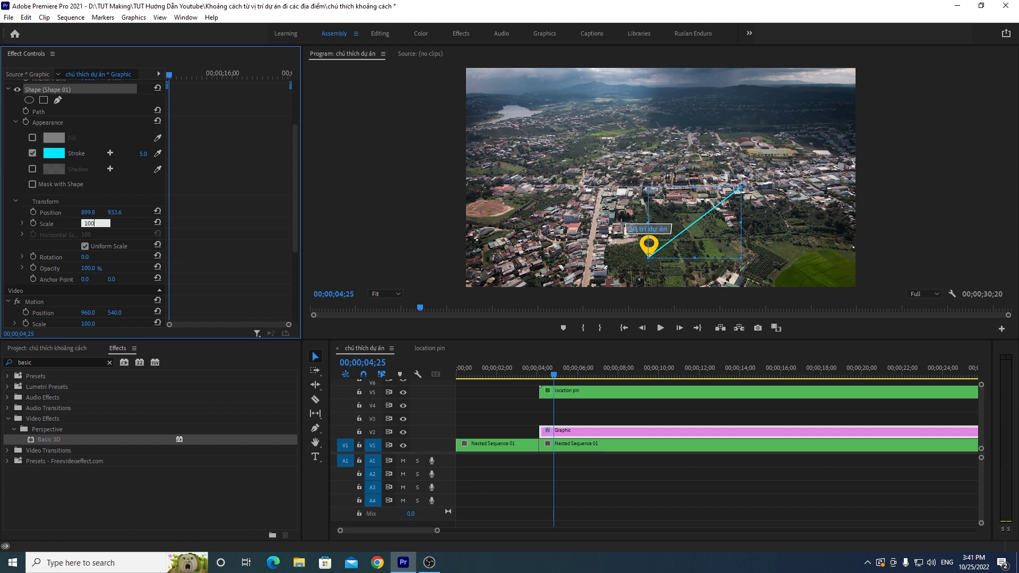
{"action": "left_click", "coordinate": [186, 244]}
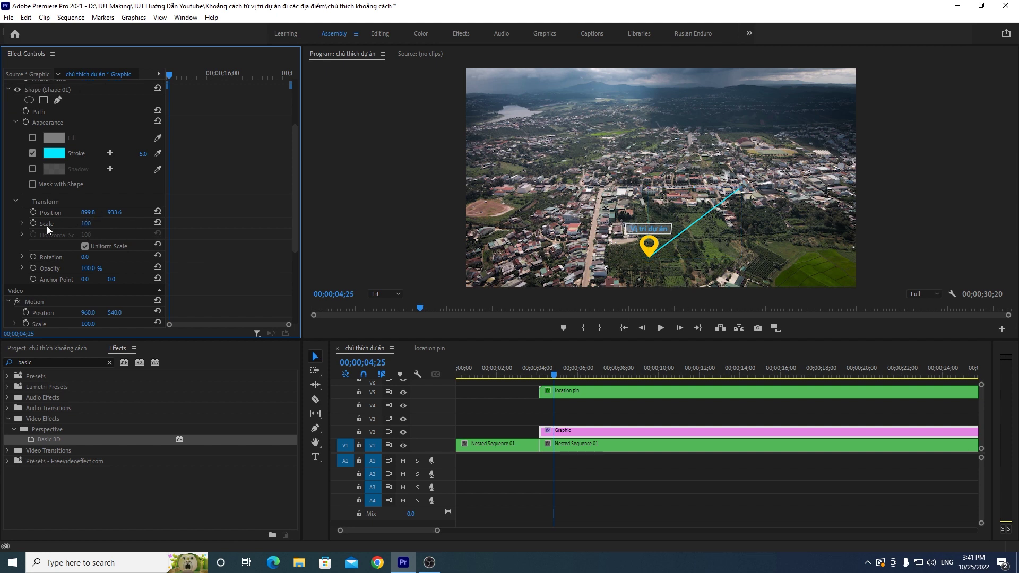
{"action": "left_click", "coordinate": [84, 227]}
Step: Keyframe the line's Scale from 0 to 100 at 05;01 so it grows in
{"action": "type", "text": "0"}
{"action": "key", "text": "Return"}
{"action": "left_click_drag", "start_coordinate": [555, 376], "coordinate": [559, 376]}
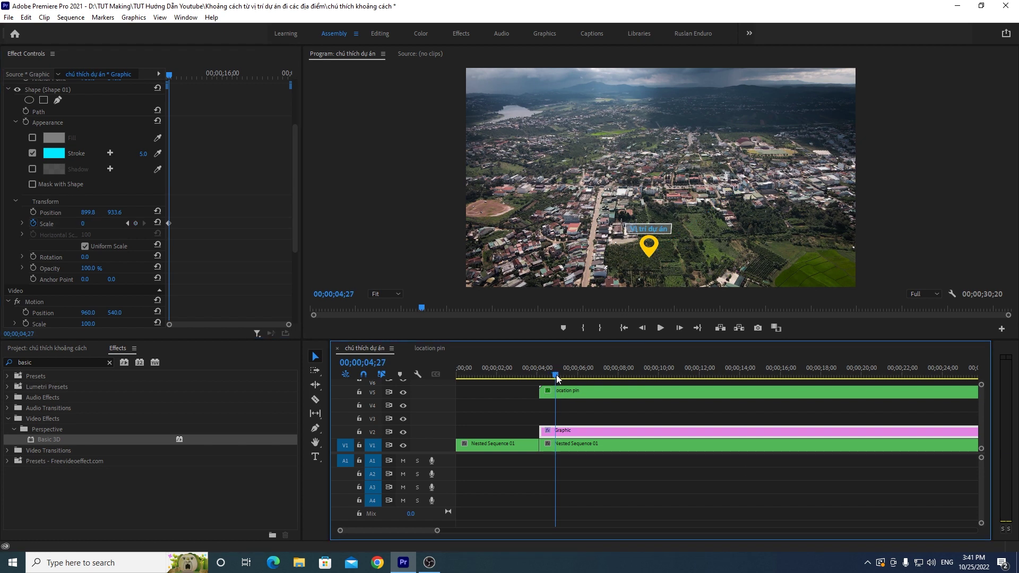
{"action": "left_click", "coordinate": [83, 224]}
{"action": "type", "text": "10"}
{"action": "key", "text": "Return"}
Step: Preview the grow-in, zoom into the keyframes, and shift the Scale 100 keyframe a few frames later
{"action": "left_click_drag", "start_coordinate": [559, 376], "coordinate": [548, 375]}
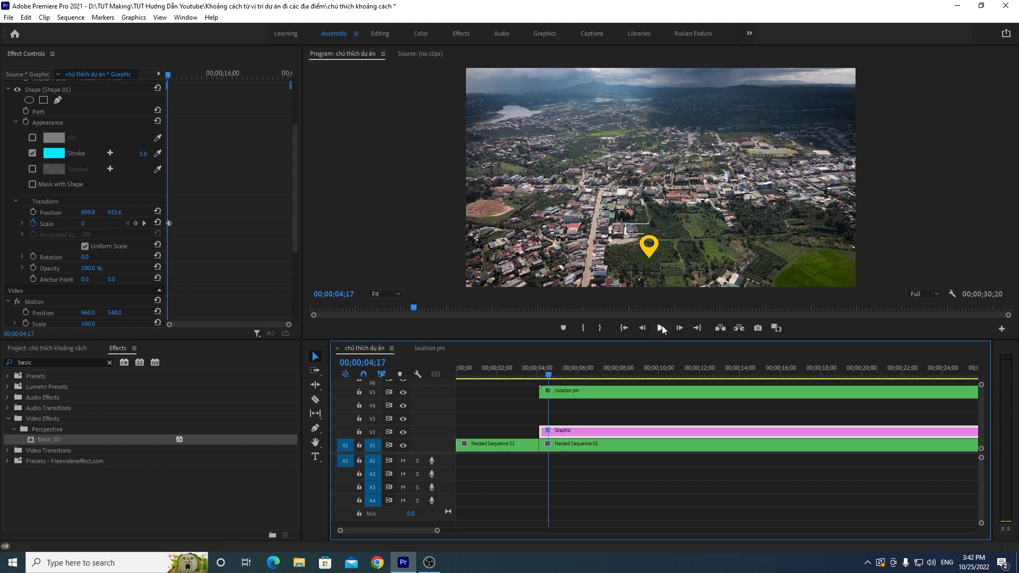
{"action": "left_click", "coordinate": [662, 327]}
{"action": "left_click", "coordinate": [548, 376]}
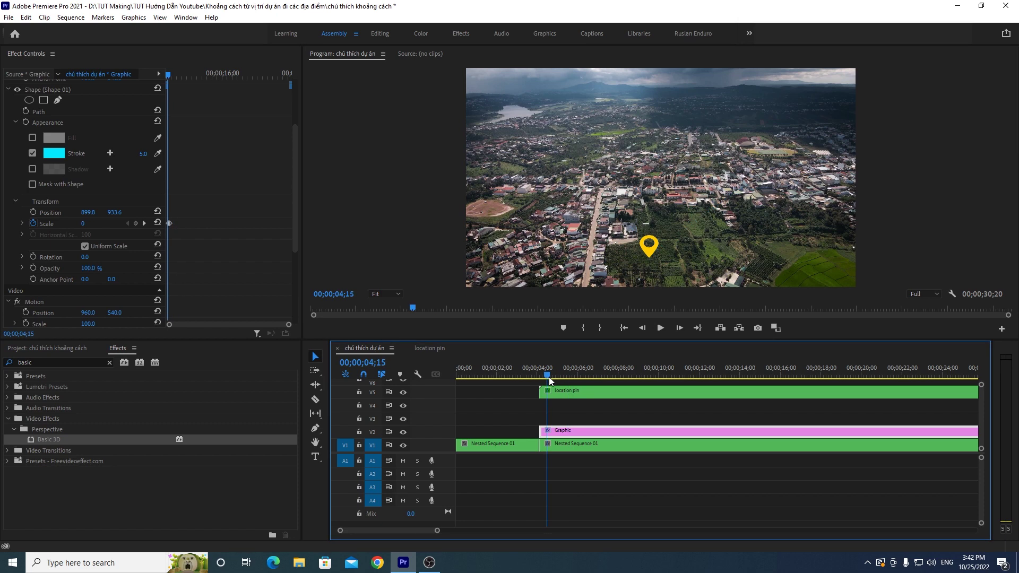
{"action": "mouse_move", "coordinate": [549, 377]}
{"action": "left_mouse_down"}
{"action": "mouse_move", "coordinate": [579, 376]}
{"action": "mouse_move", "coordinate": [542, 374]}
{"action": "left_mouse_up"}
{"action": "left_click_drag", "start_coordinate": [291, 322], "coordinate": [180, 331]}
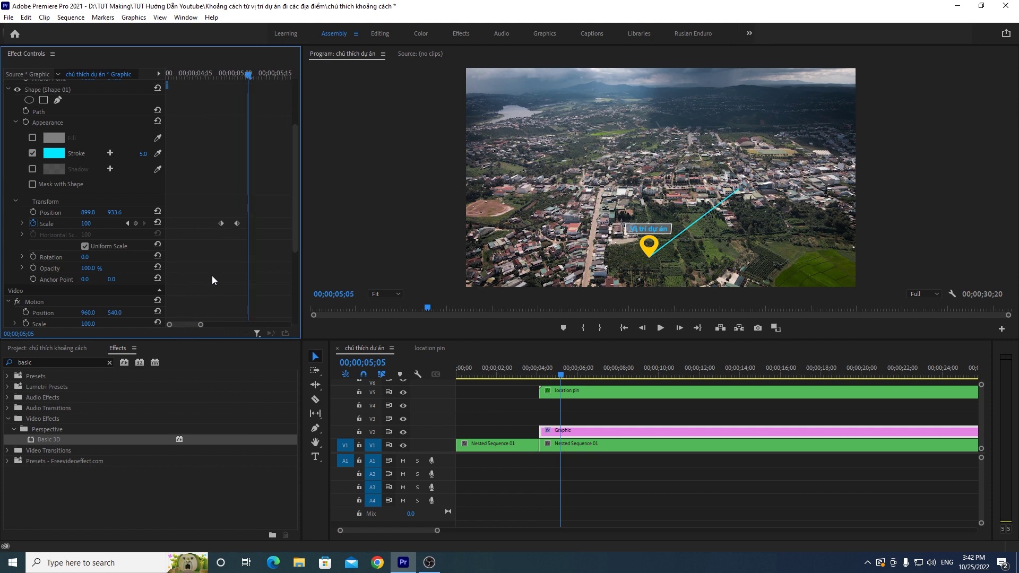
{"action": "left_click_drag", "start_coordinate": [237, 224], "coordinate": [257, 223]}
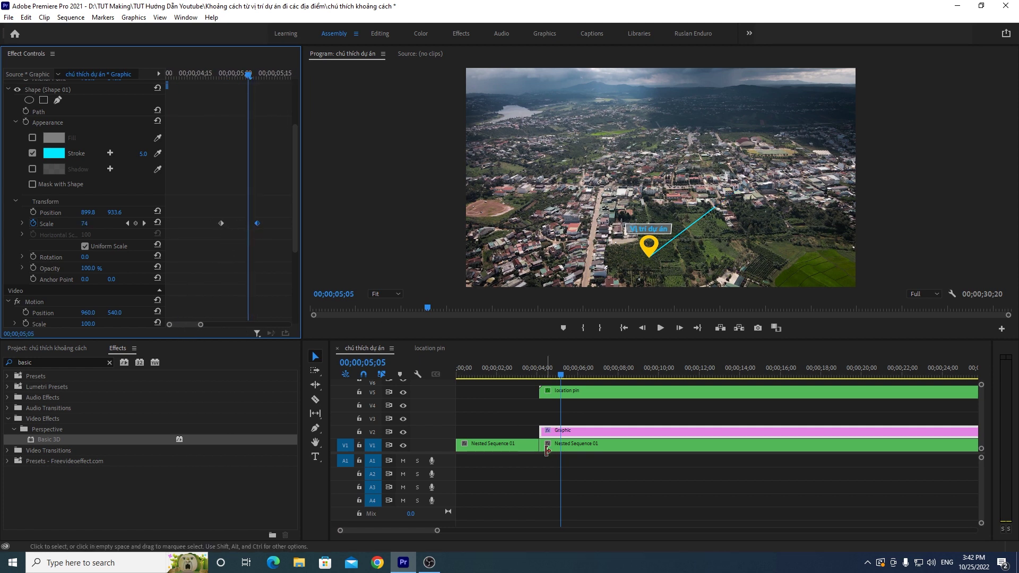
Step: Push the Scale 100 keyframe to about 05;10 and replay the slower line animation
{"action": "left_click_drag", "start_coordinate": [561, 378], "coordinate": [545, 378]}
{"action": "left_click", "coordinate": [661, 327]}
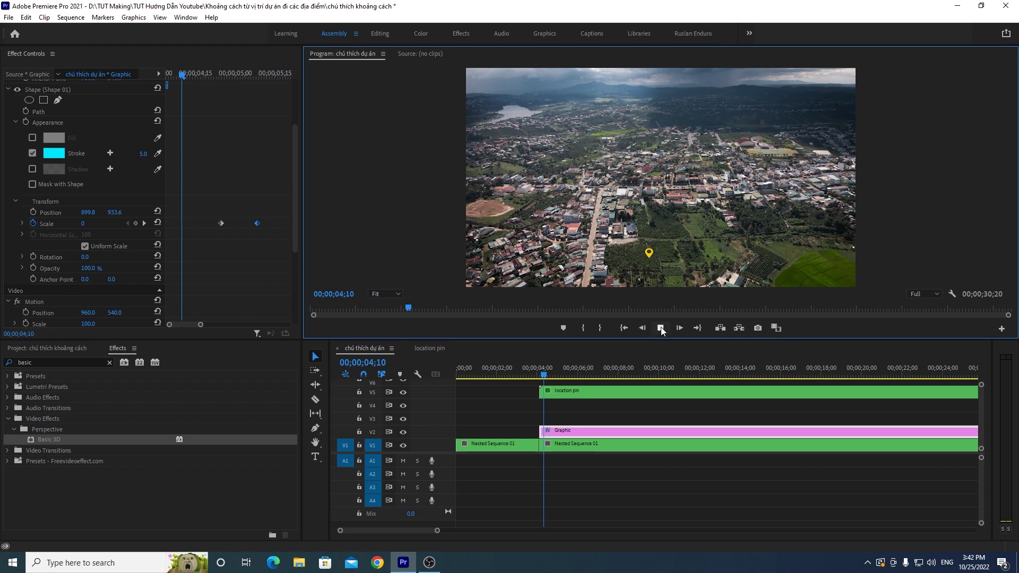
{"action": "left_click_drag", "start_coordinate": [561, 374], "coordinate": [543, 377]}
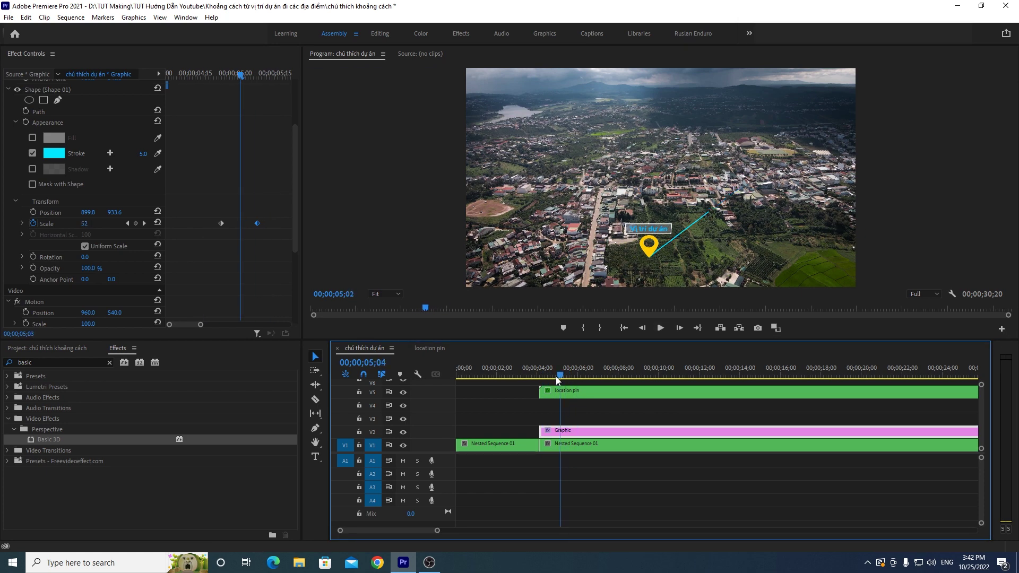
{"action": "left_click", "coordinate": [661, 327]}
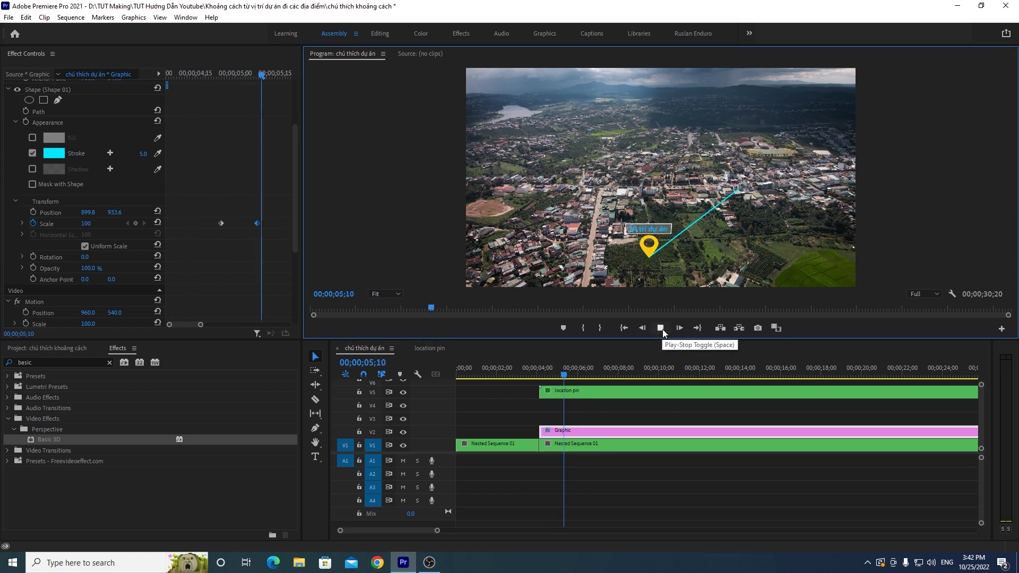
{"action": "left_click", "coordinate": [564, 373]}
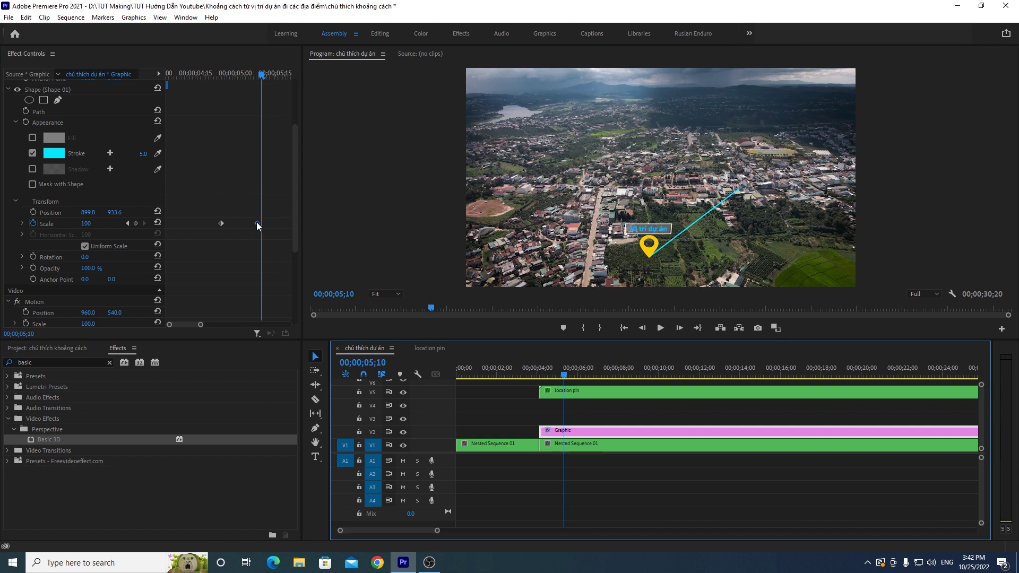
{"action": "left_click_drag", "start_coordinate": [257, 223], "coordinate": [267, 224]}
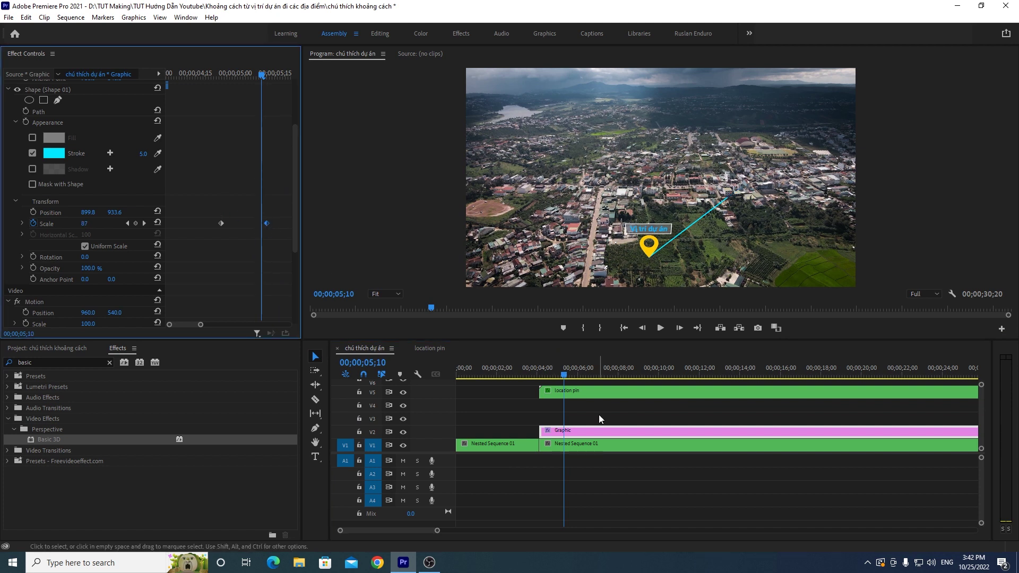
{"action": "left_click", "coordinate": [543, 375]}
{"action": "left_click", "coordinate": [660, 327]}
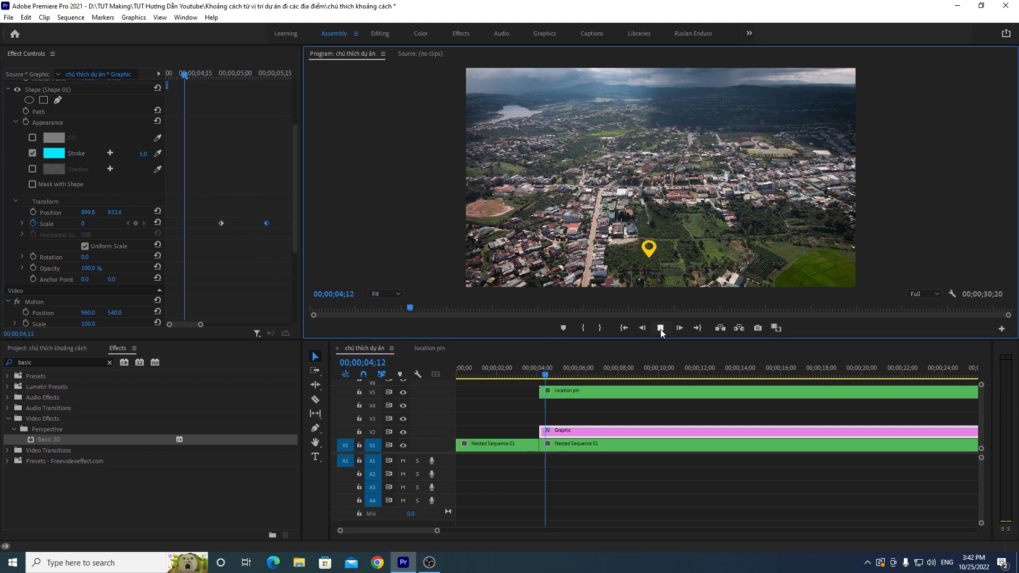
{"action": "left_click_drag", "start_coordinate": [580, 379], "coordinate": [547, 378]}
{"action": "left_click", "coordinate": [661, 328]}
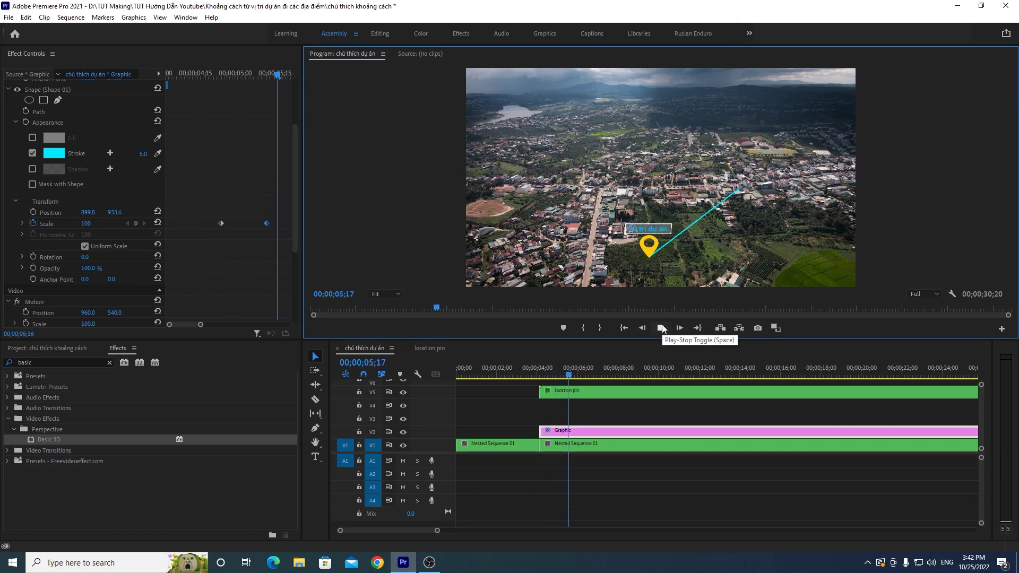
{"action": "left_click", "coordinate": [542, 376]}
{"action": "left_click", "coordinate": [659, 329]}
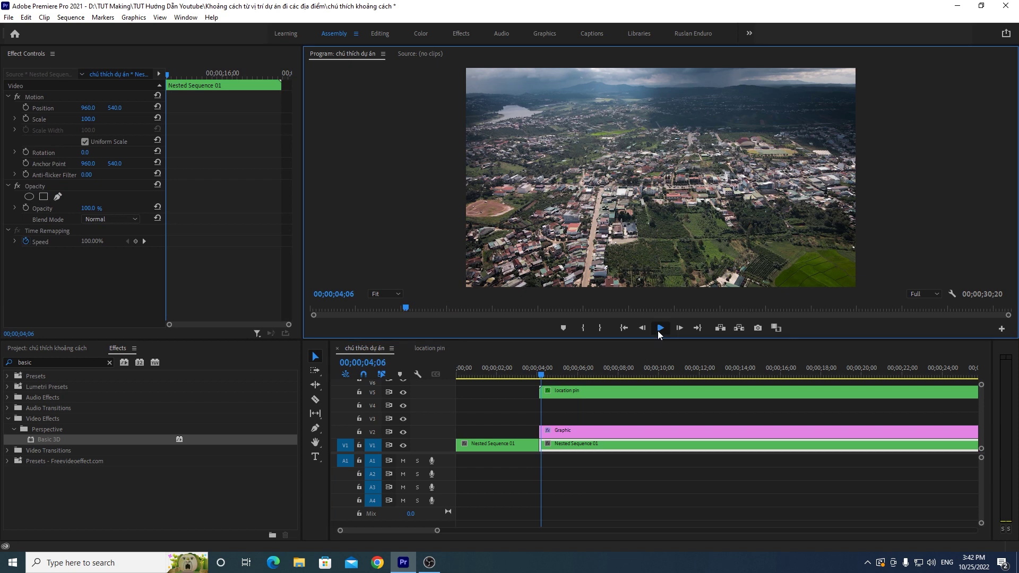
{"action": "left_click_drag", "start_coordinate": [572, 387], "coordinate": [584, 386]}
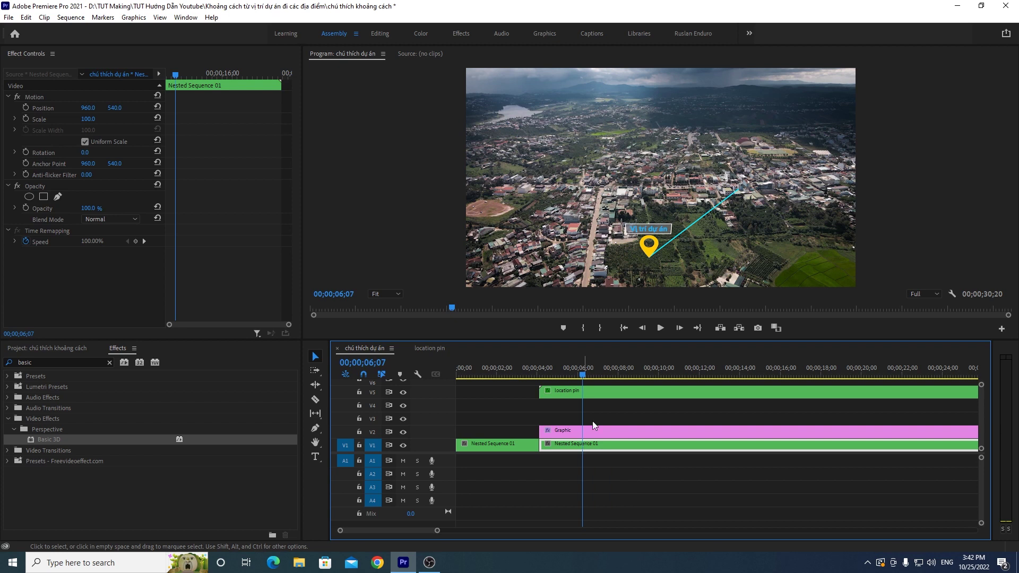
{"action": "left_click_drag", "start_coordinate": [583, 375], "coordinate": [541, 375]}
{"action": "left_click", "coordinate": [660, 328]}
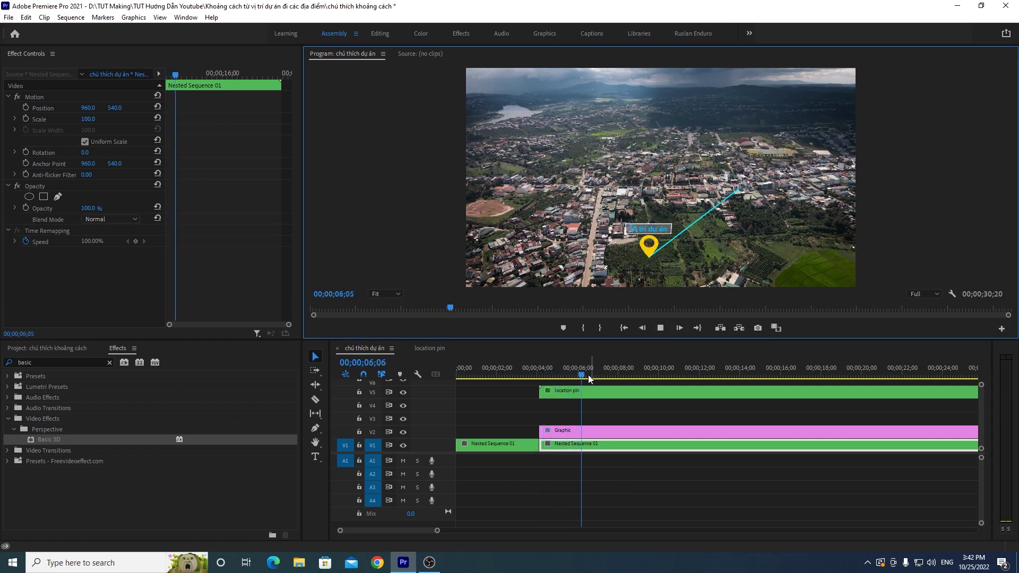
{"action": "left_click", "coordinate": [541, 374]}
{"action": "left_click", "coordinate": [666, 325]}
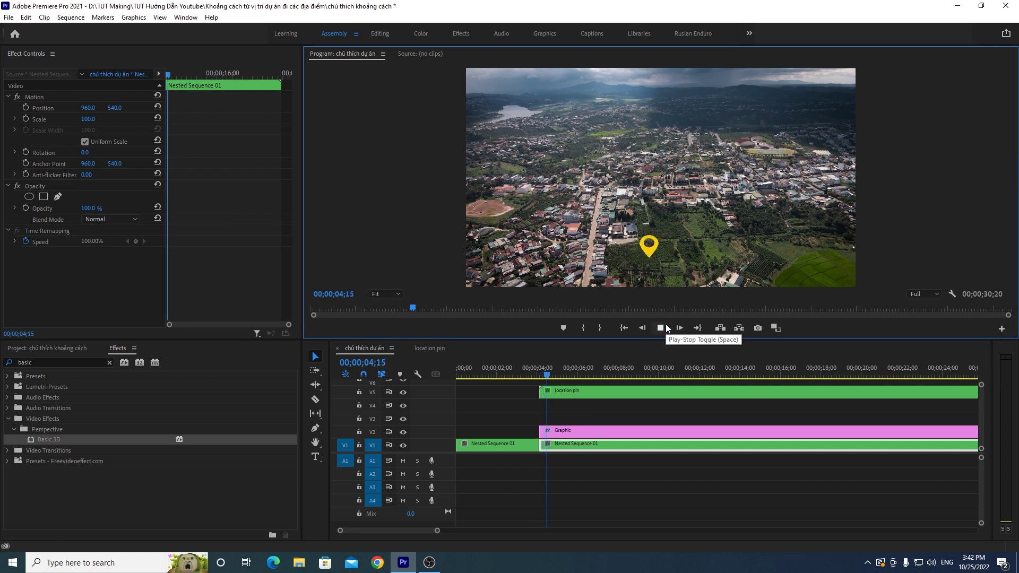
{"action": "left_click", "coordinate": [599, 380]}
{"action": "key", "text": "space"}
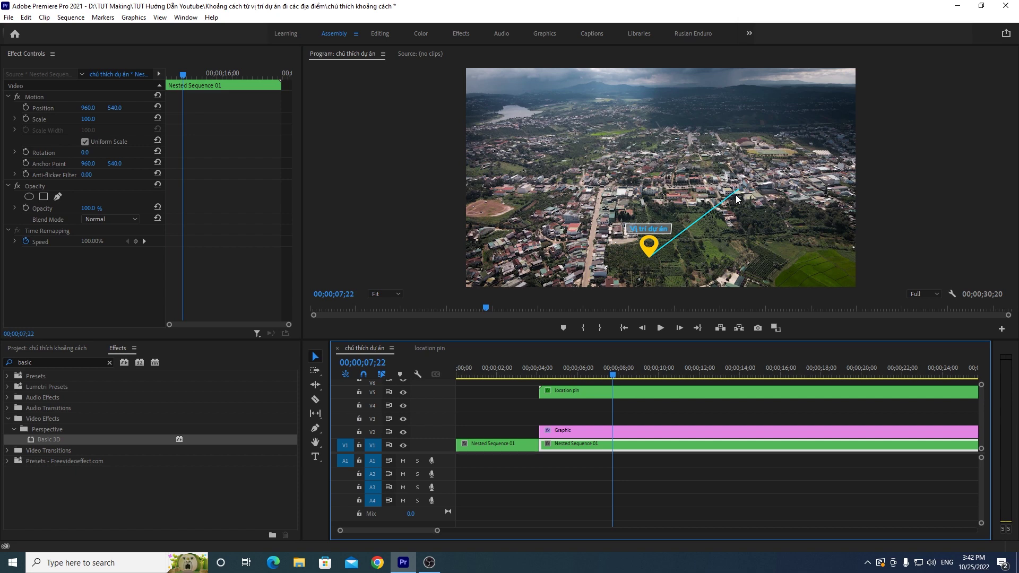
{"action": "left_click", "coordinate": [623, 430]}
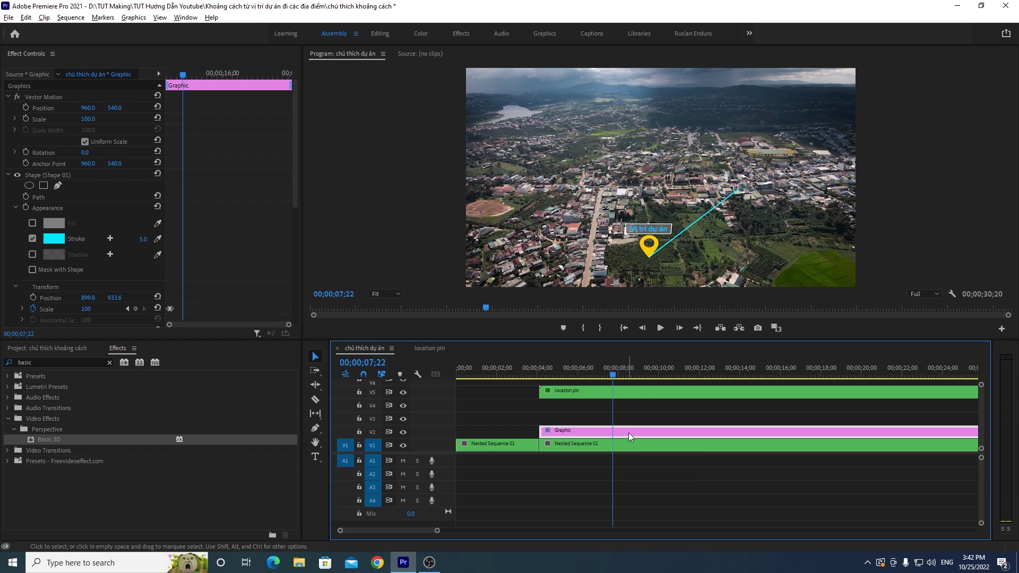
Step: Copy the Graphic line onto the track above and give it a Gaussian Blur glow
{"action": "left_click_drag", "start_coordinate": [628, 432], "coordinate": [623, 419]}
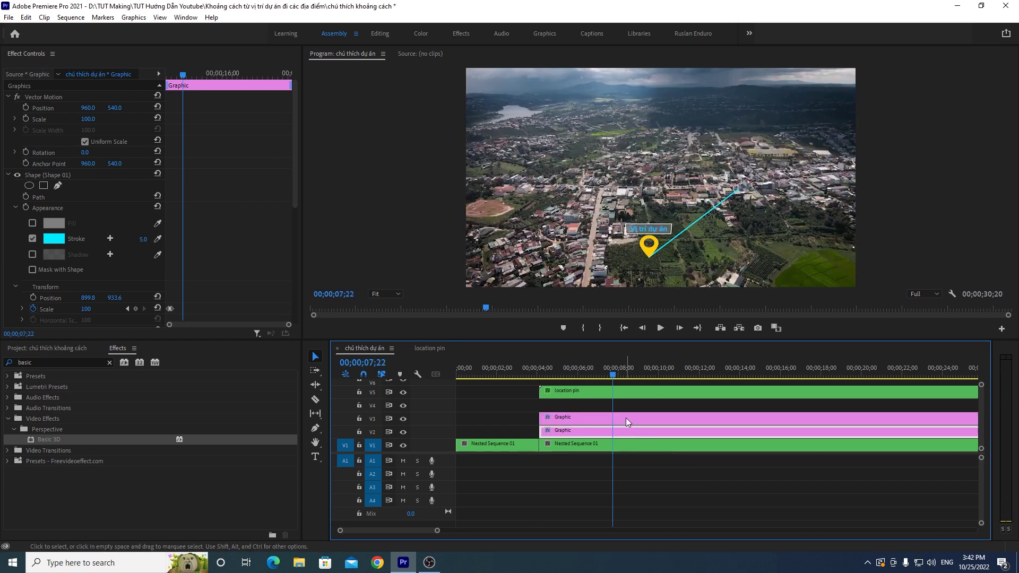
{"action": "left_click", "coordinate": [119, 349]}
{"action": "left_click", "coordinate": [39, 362]}
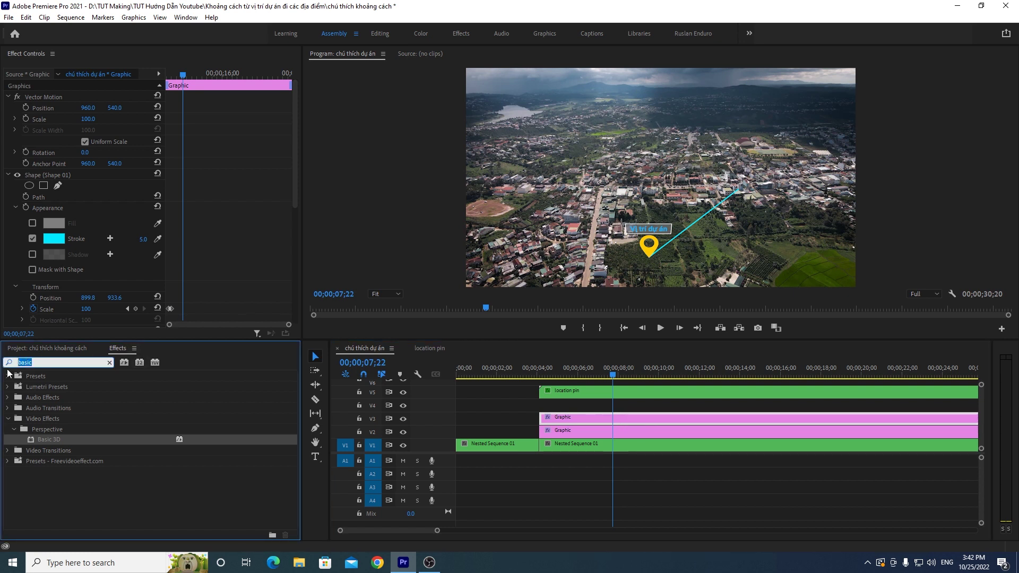
{"action": "type", "text": "gau"}
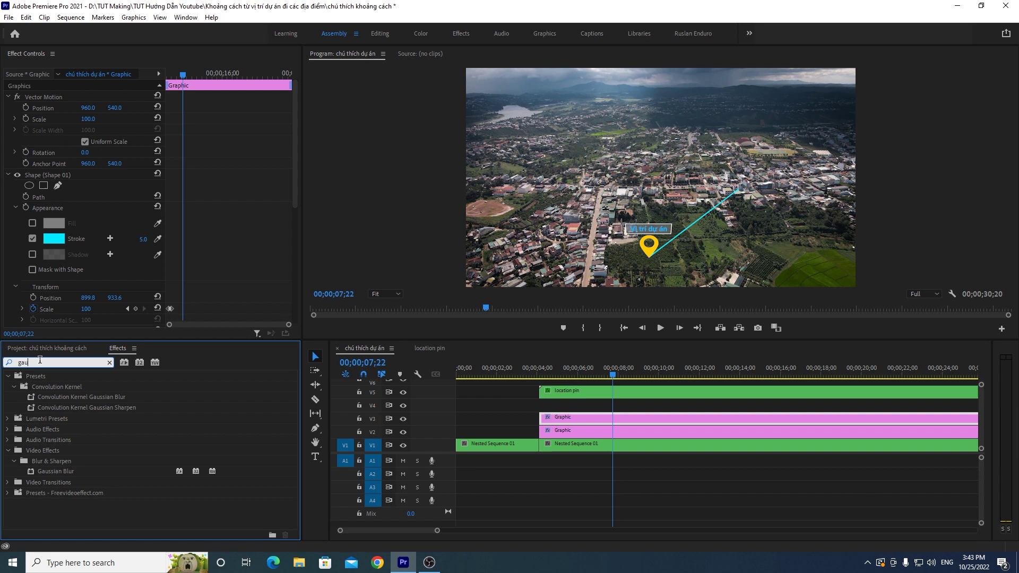
{"action": "left_click", "coordinate": [58, 471]}
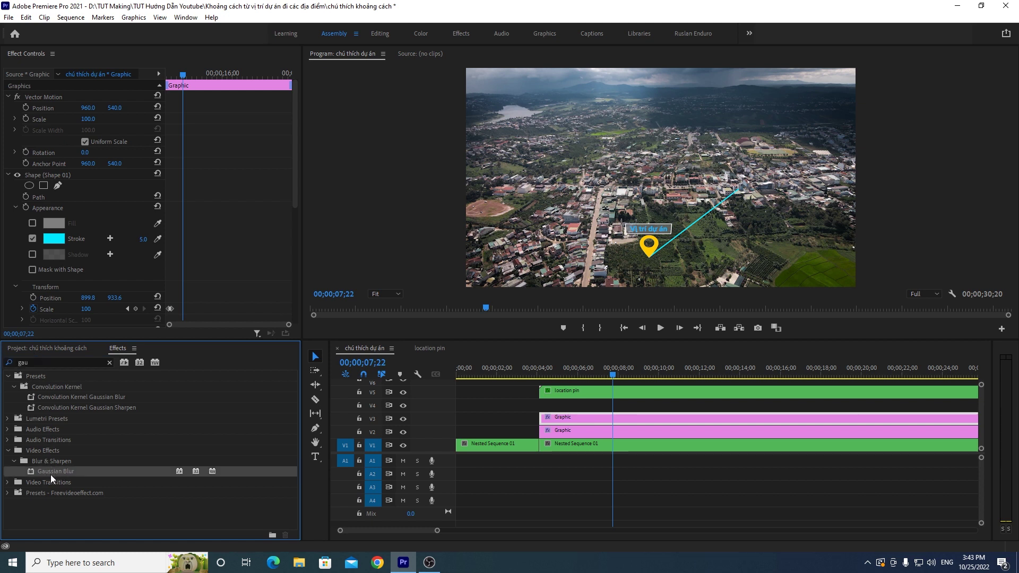
{"action": "left_click_drag", "start_coordinate": [49, 471], "coordinate": [597, 423]}
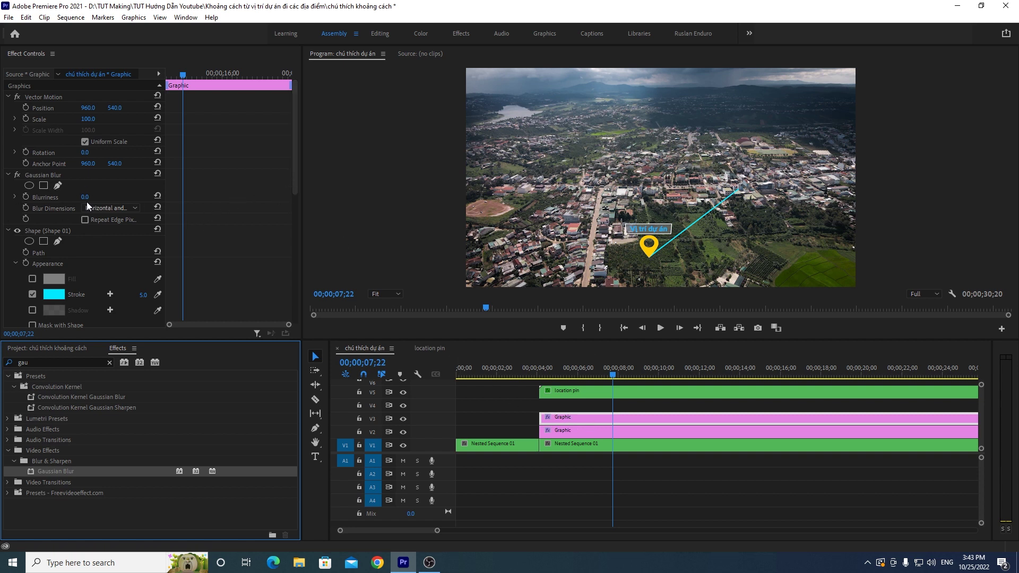
{"action": "left_click", "coordinate": [44, 176]}
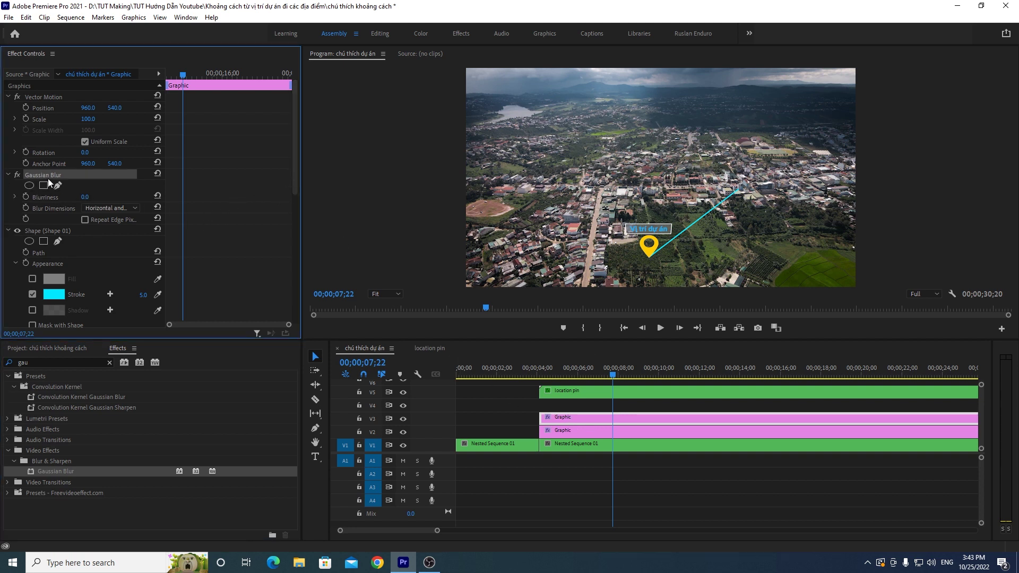
{"action": "left_click_drag", "start_coordinate": [84, 198], "coordinate": [98, 198]}
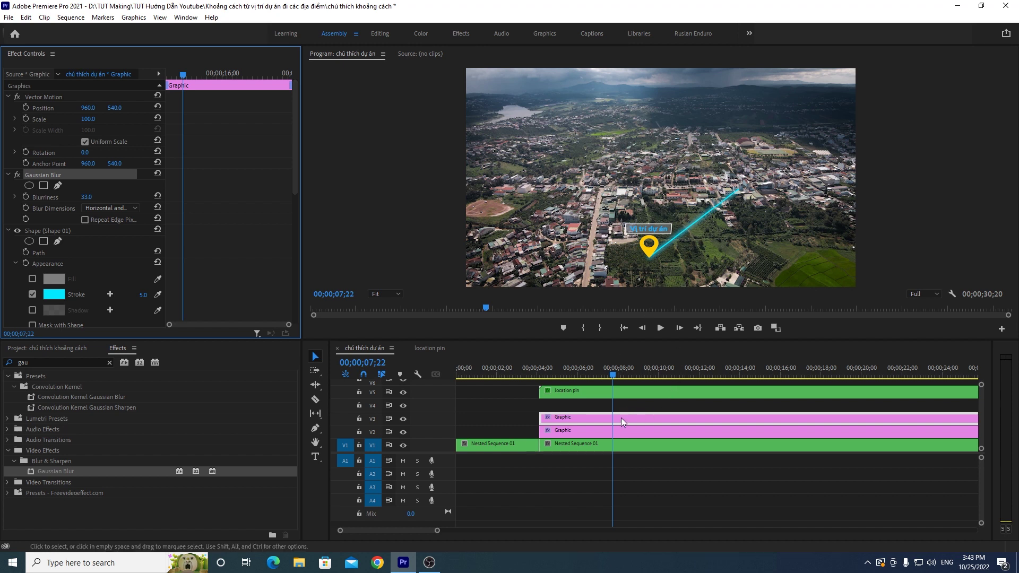
Step: Duplicate the blurred line onto another track above and increase its blur for a wider glow
{"action": "left_click_drag", "start_coordinate": [622, 420], "coordinate": [627, 417]}
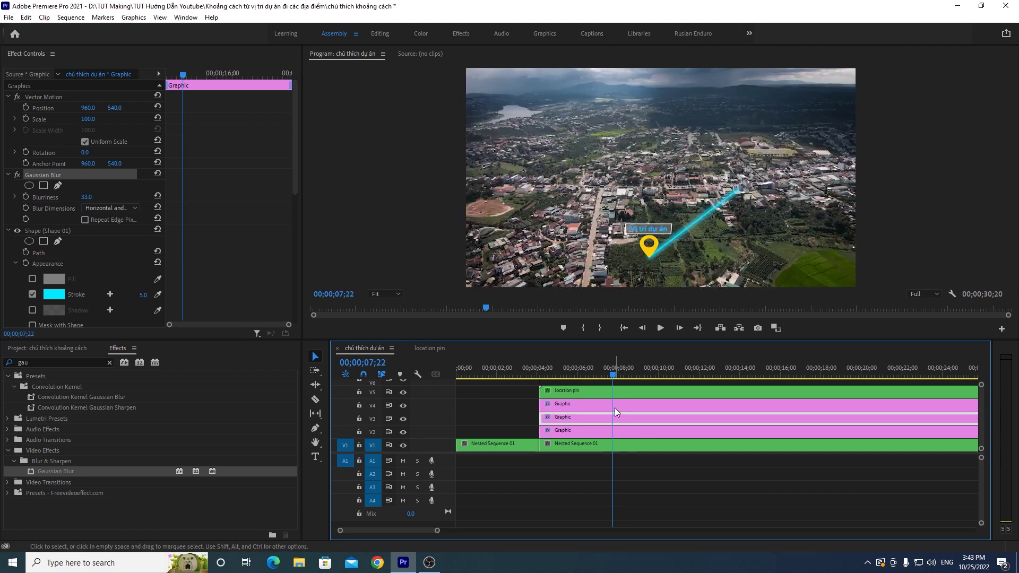
{"action": "left_click", "coordinate": [614, 407]}
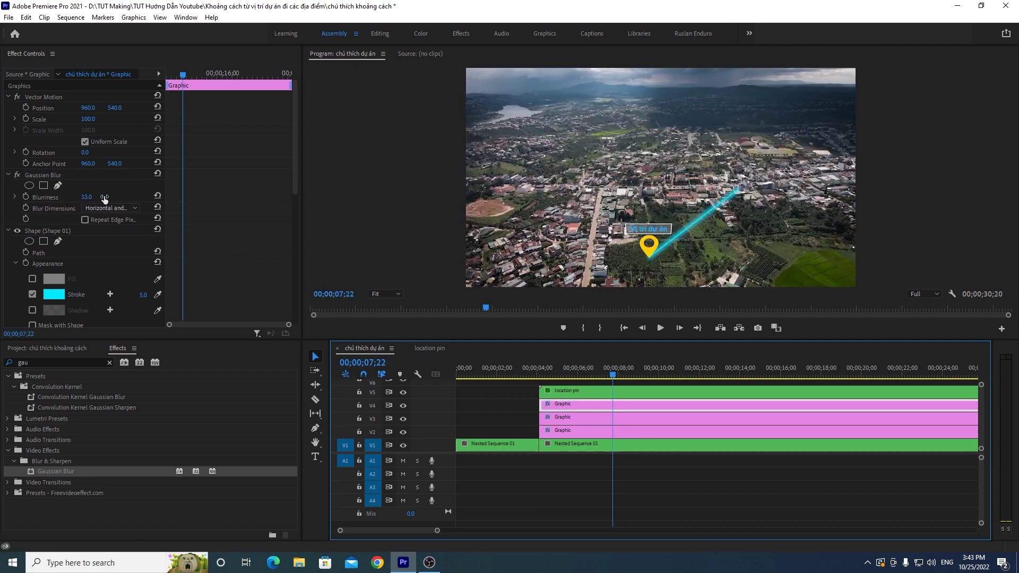
{"action": "left_click_drag", "start_coordinate": [87, 199], "coordinate": [101, 199]}
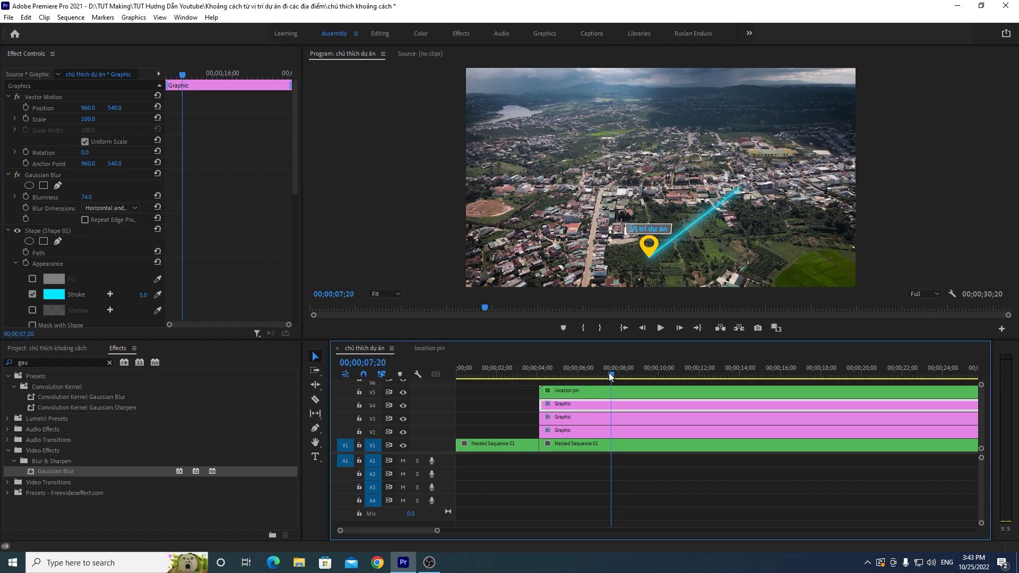
Step: Preview the glowing line, then select the blurred copies on V3 and V4 and delete them
{"action": "left_click_drag", "start_coordinate": [611, 373], "coordinate": [547, 376]}
{"action": "left_click", "coordinate": [663, 327]}
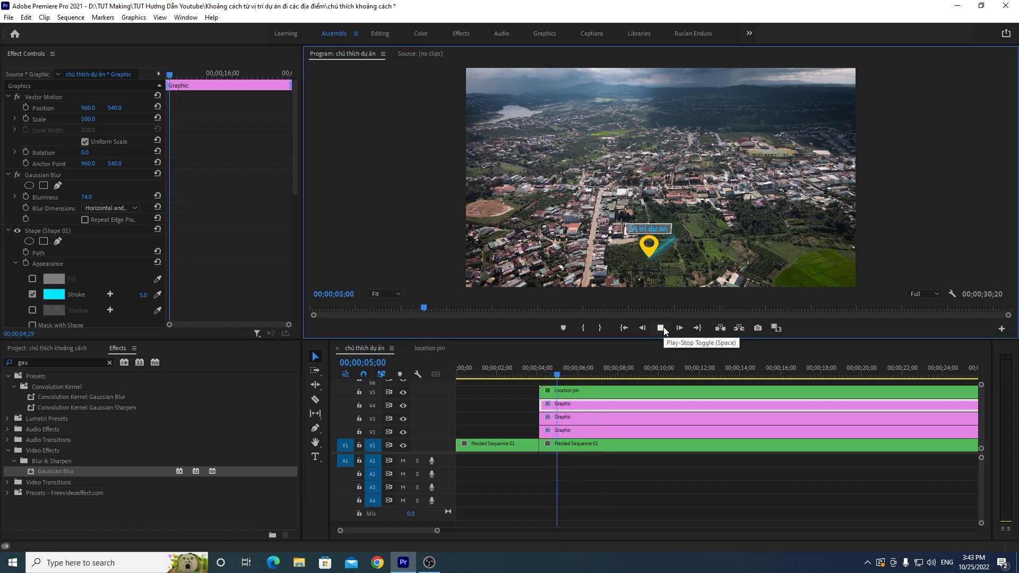
{"action": "mouse_move", "coordinate": [566, 380]}
{"action": "left_mouse_down"}
{"action": "mouse_move", "coordinate": [594, 380]}
{"action": "mouse_move", "coordinate": [546, 380]}
{"action": "left_mouse_up"}
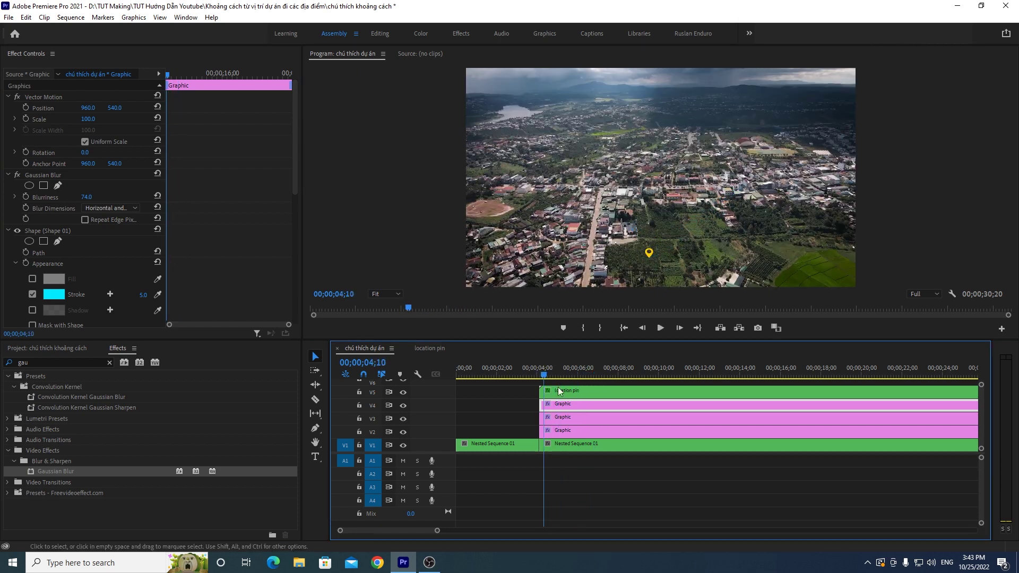
{"action": "left_click", "coordinate": [659, 328]}
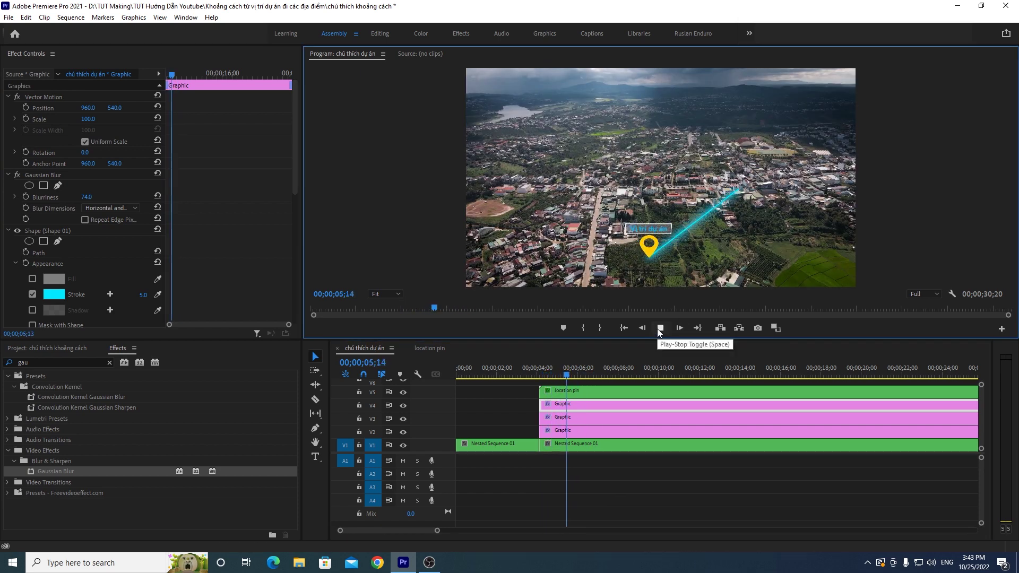
{"action": "left_click", "coordinate": [659, 328]}
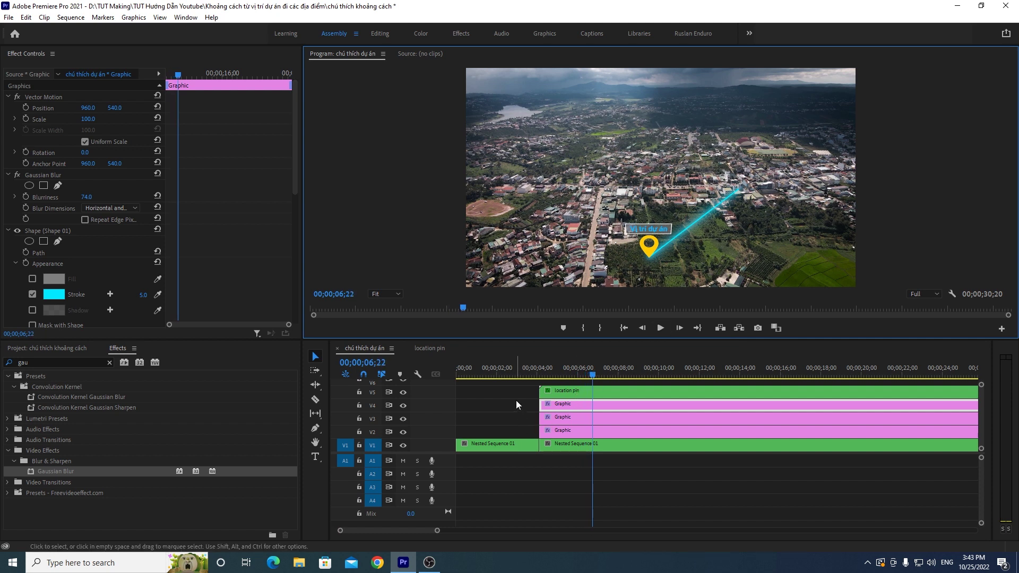
{"action": "left_click_drag", "start_coordinate": [509, 404], "coordinate": [565, 416]}
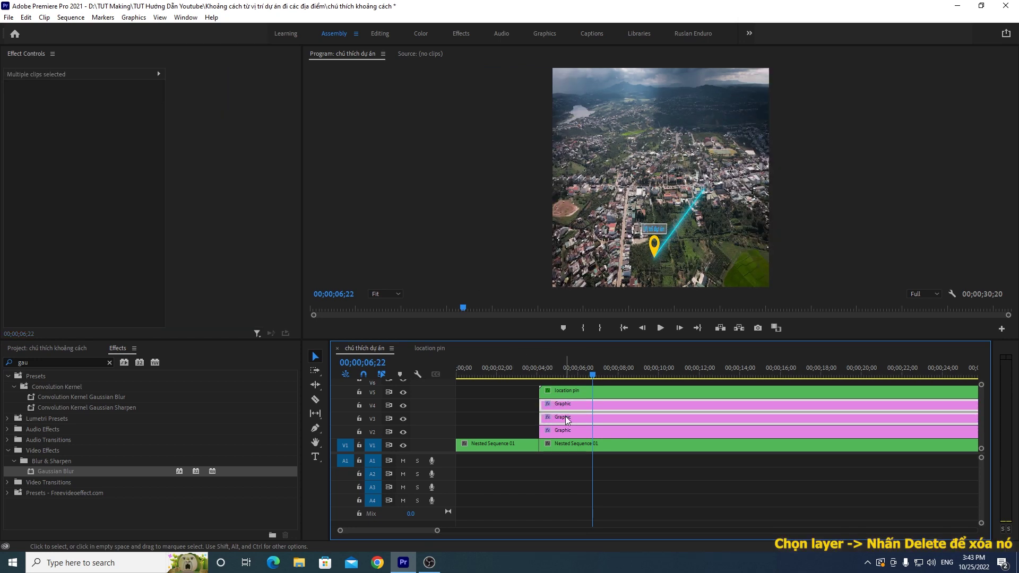
{"action": "key", "text": "Delete"}
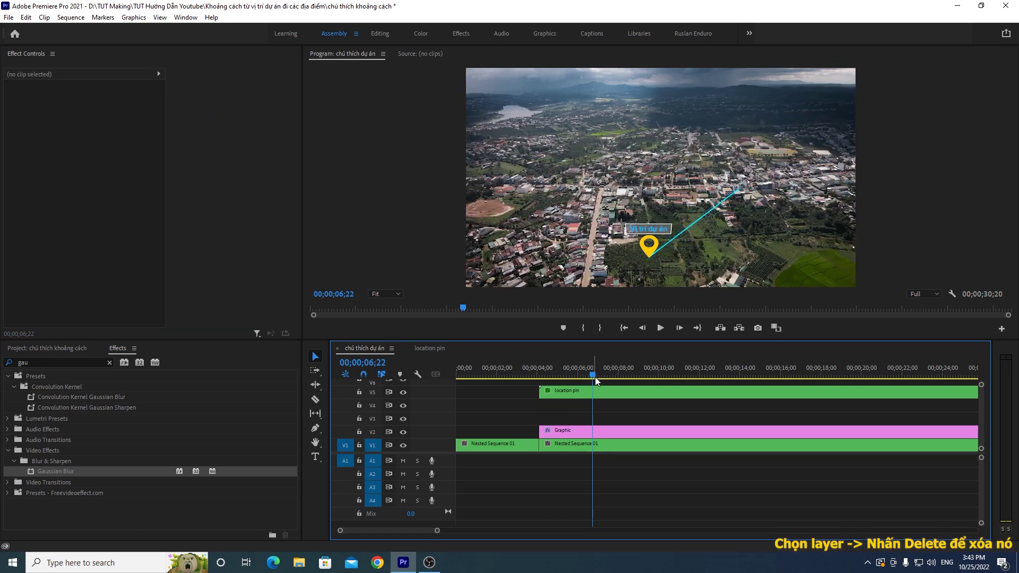
Step: Search the effects for 'basi' and drop Basic 3D on the V2 line Graphic
{"action": "left_click_drag", "start_coordinate": [592, 372], "coordinate": [585, 372]}
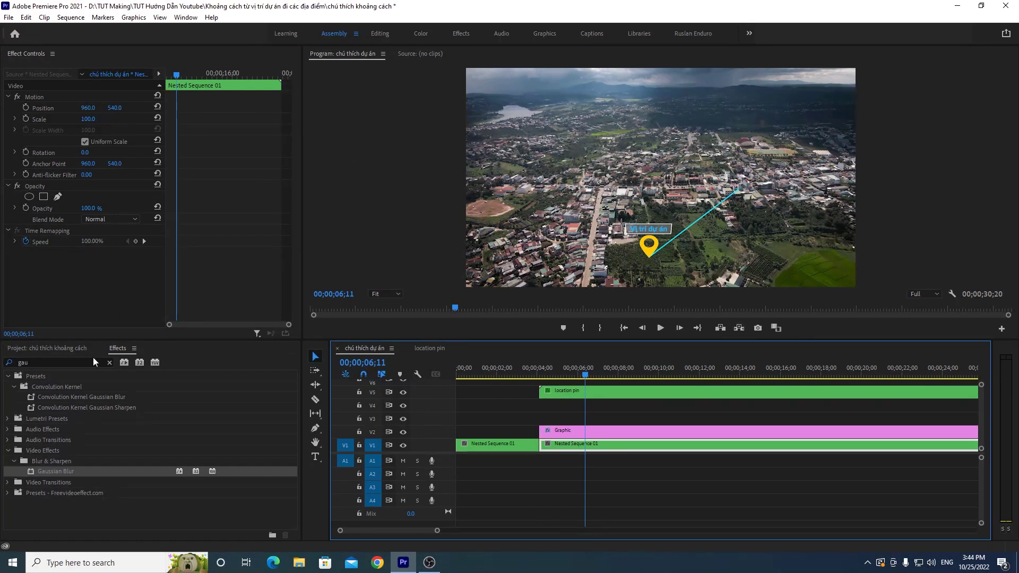
{"action": "left_click", "coordinate": [110, 361]}
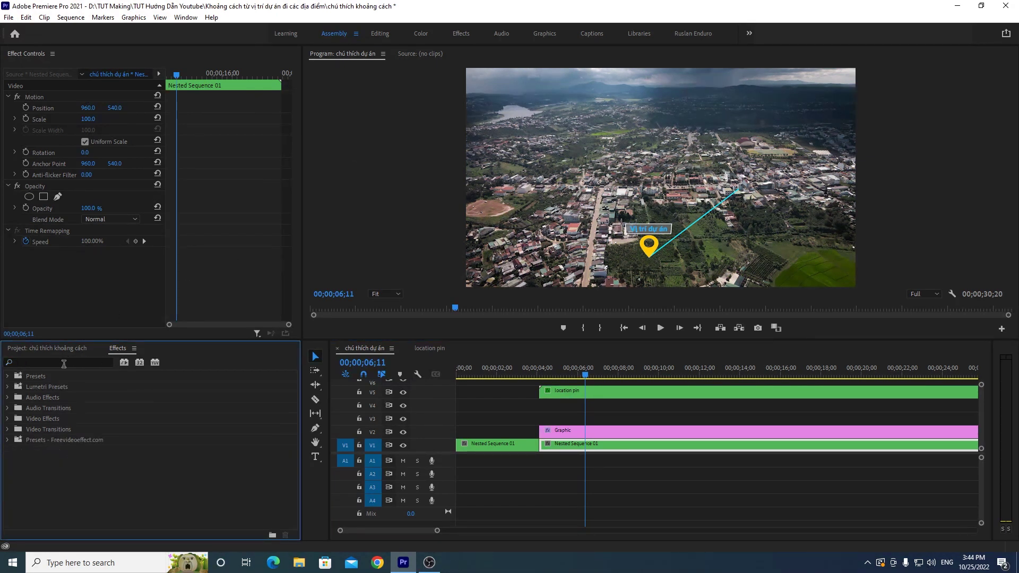
{"action": "left_click", "coordinate": [63, 364]}
{"action": "type", "text": "basi"}
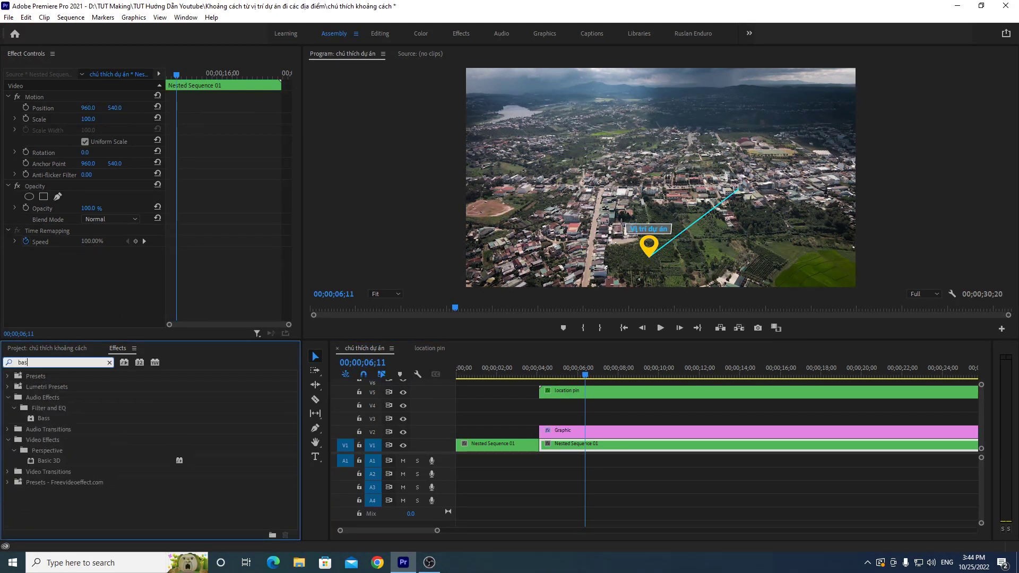
{"action": "left_click_drag", "start_coordinate": [67, 440], "coordinate": [629, 431]}
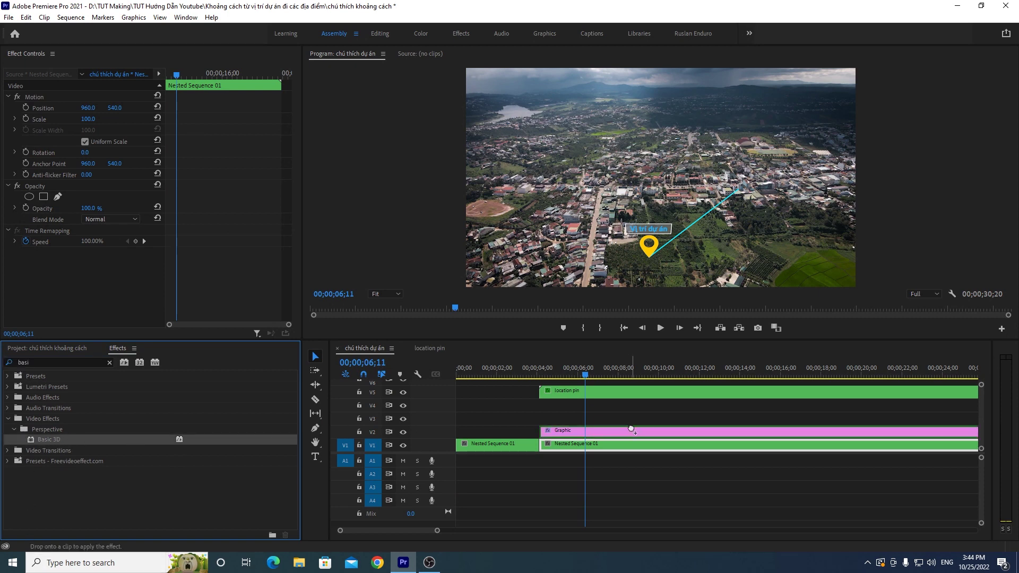
Step: Enable Specular Highlight and Preview, and set Swivel to -9° and Tilt to -47°
{"action": "left_click", "coordinate": [629, 434]}
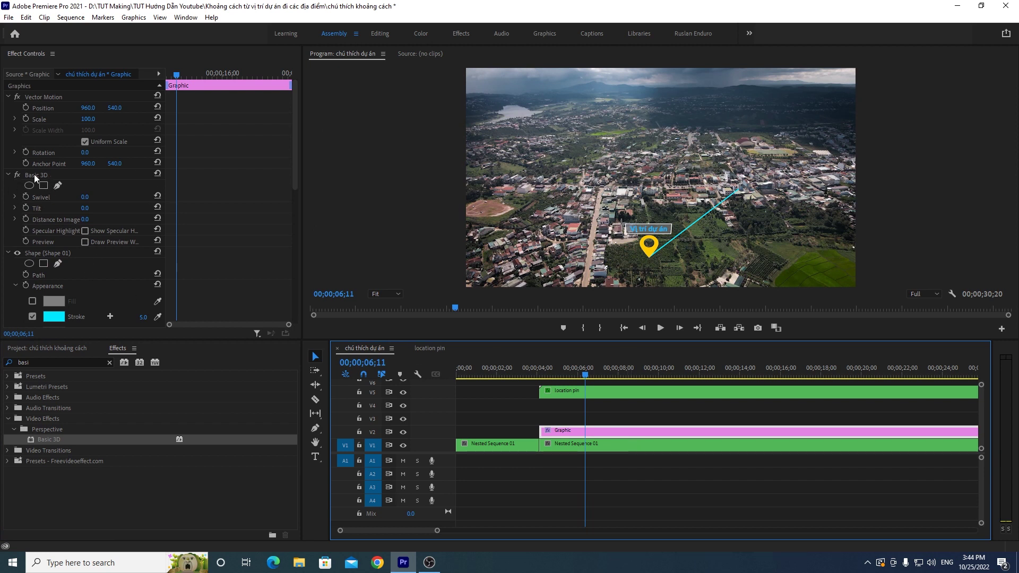
{"action": "left_click", "coordinate": [85, 231]}
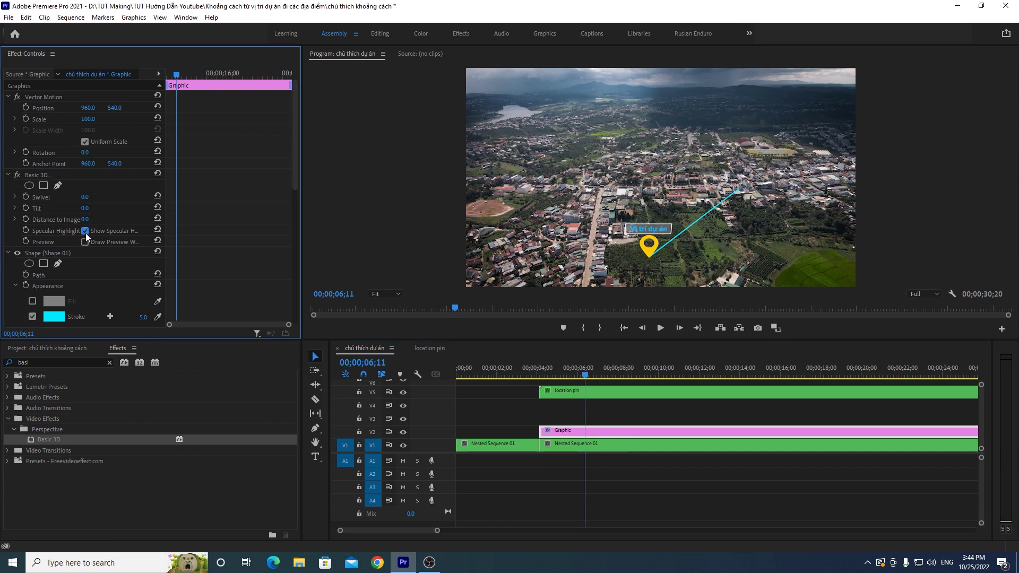
{"action": "left_click", "coordinate": [85, 242]}
{"action": "mouse_move", "coordinate": [85, 197]}
{"action": "left_mouse_down"}
{"action": "mouse_move", "coordinate": [76, 197]}
{"action": "mouse_move", "coordinate": [96, 197]}
{"action": "mouse_move", "coordinate": [61, 208]}
{"action": "left_mouse_up"}
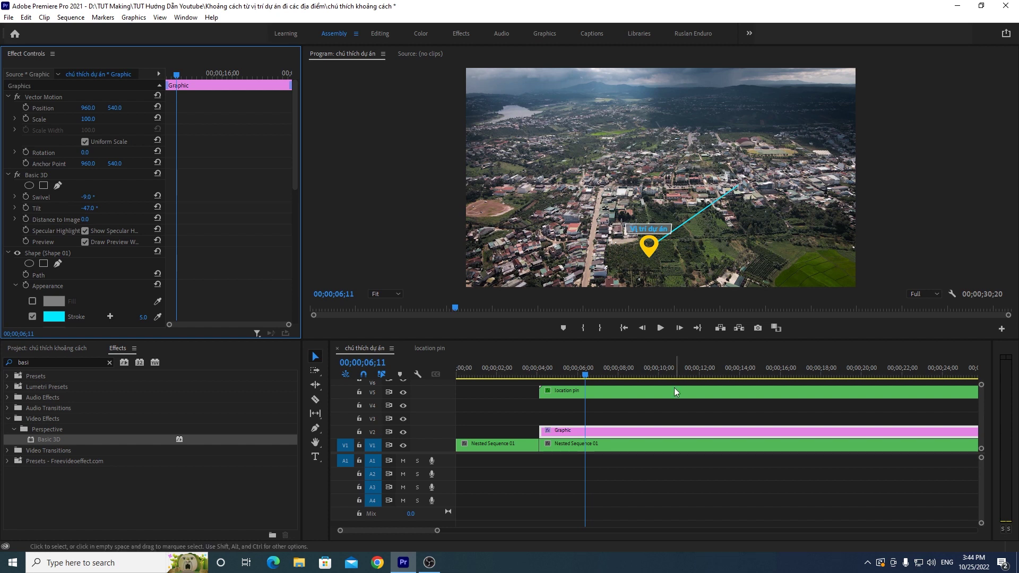
{"action": "left_click", "coordinate": [613, 432]}
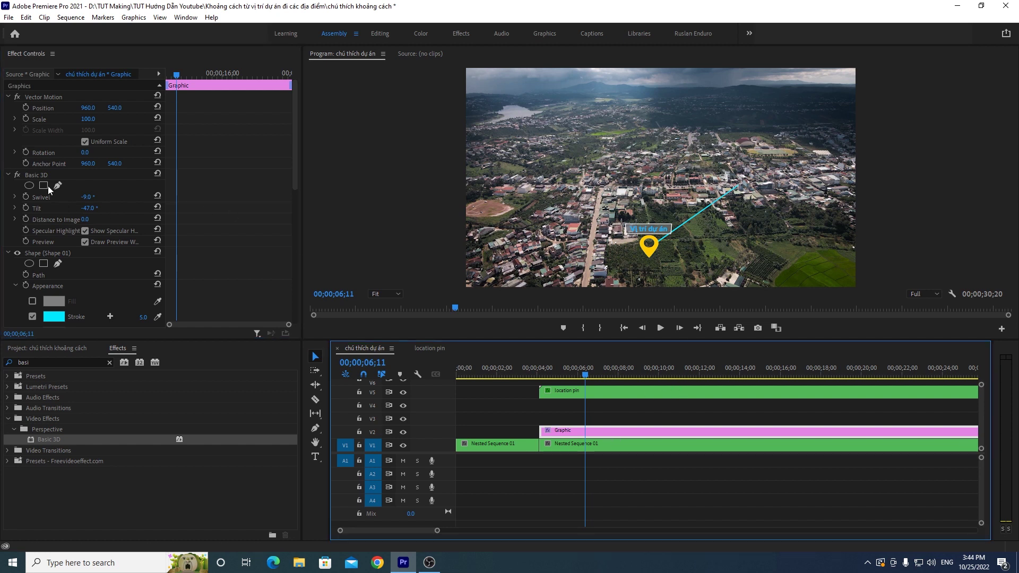
Step: Select the cyan line shape (Shape 01), save the project, and nudge the line's far endpoint
{"action": "left_click", "coordinate": [42, 253]}
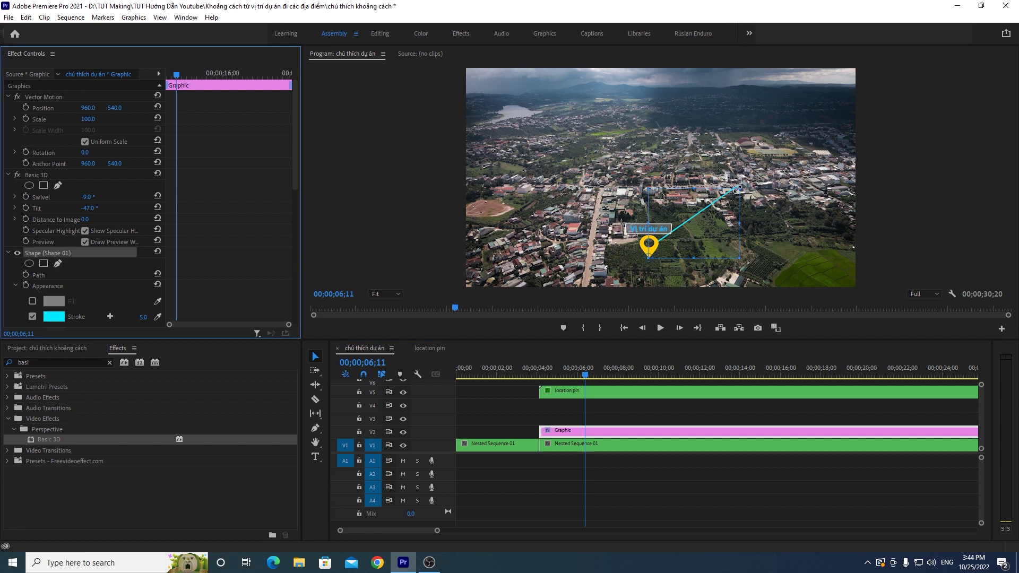
{"action": "left_click", "coordinate": [315, 428]}
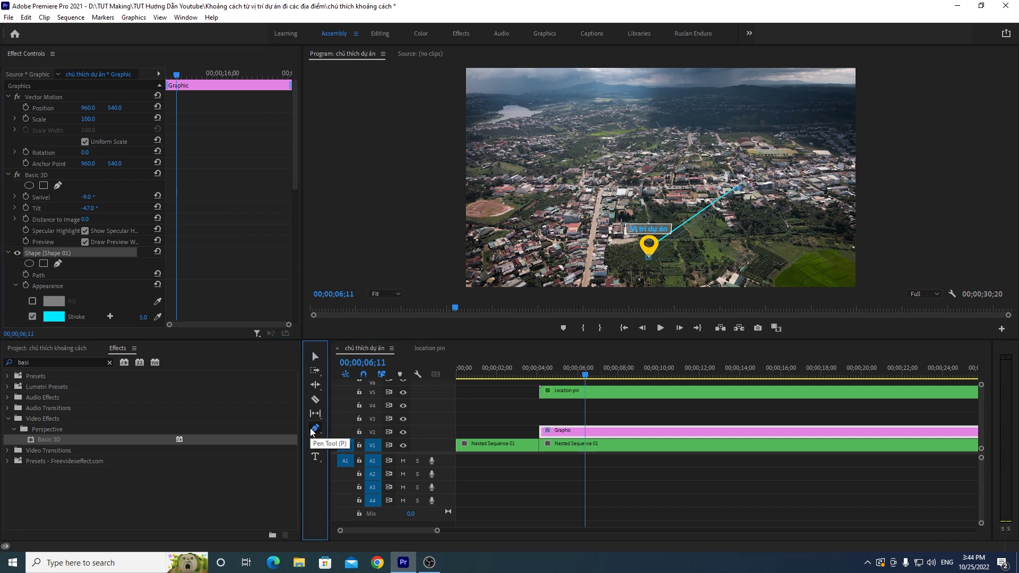
{"action": "key", "text": "v"}
{"action": "key", "text": "ctrl+s"}
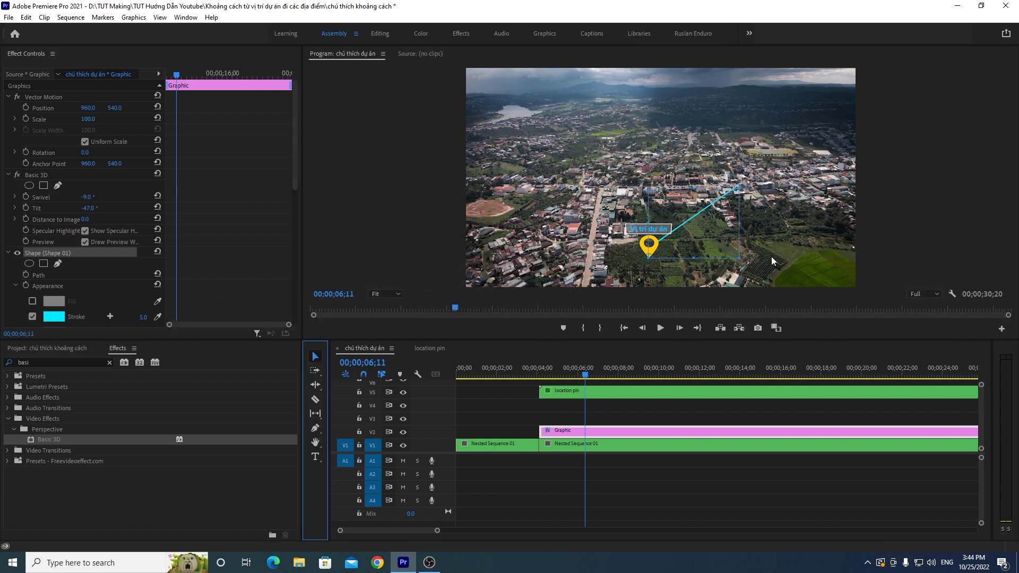
{"action": "left_click", "coordinate": [314, 430]}
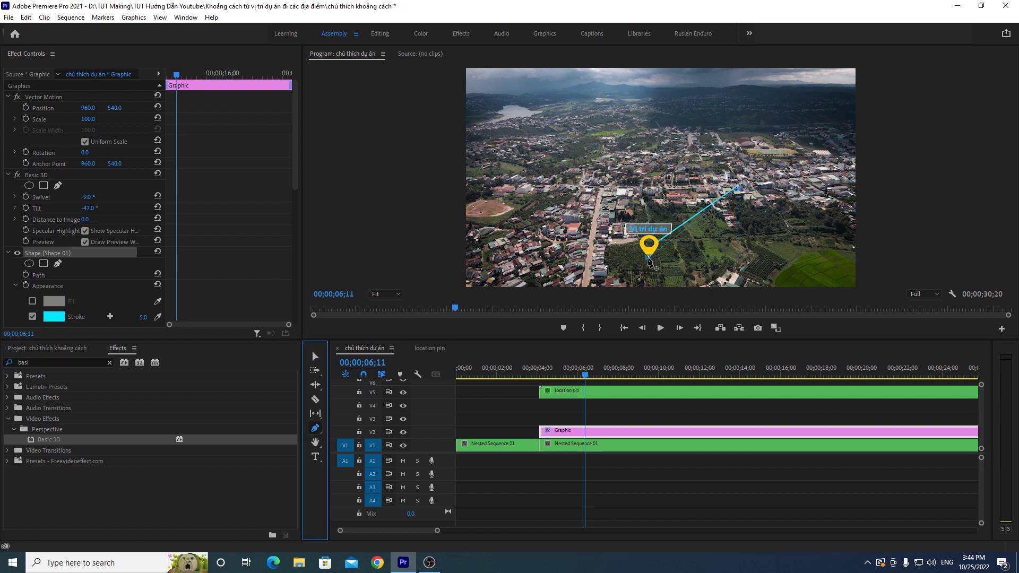
{"action": "left_click_drag", "start_coordinate": [740, 186], "coordinate": [747, 187]}
Step: Move the cyan line down-left and reshape its endpoints so it starts on the yellow pin
{"action": "left_click", "coordinate": [315, 356]}
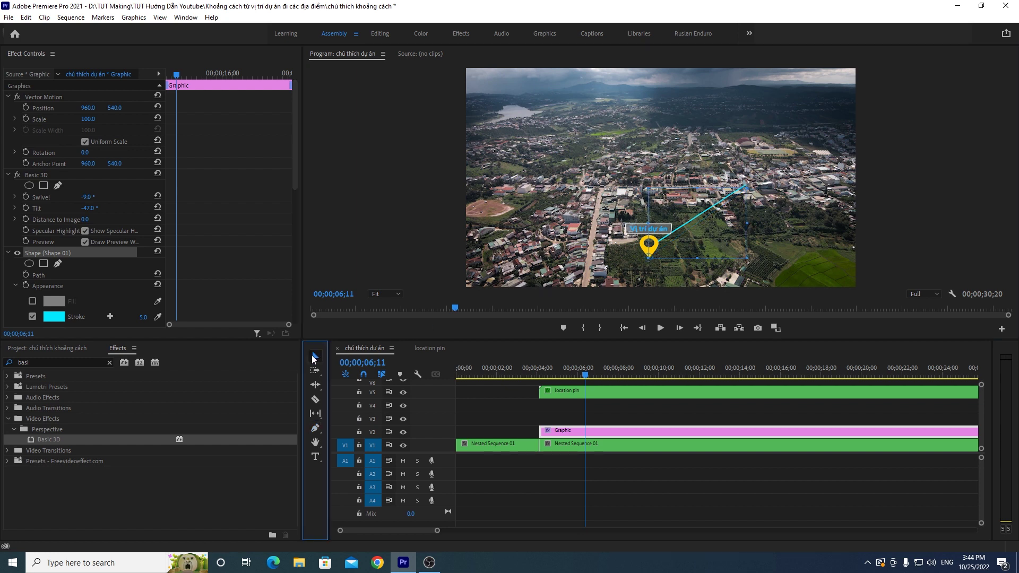
{"action": "left_click", "coordinate": [649, 258]}
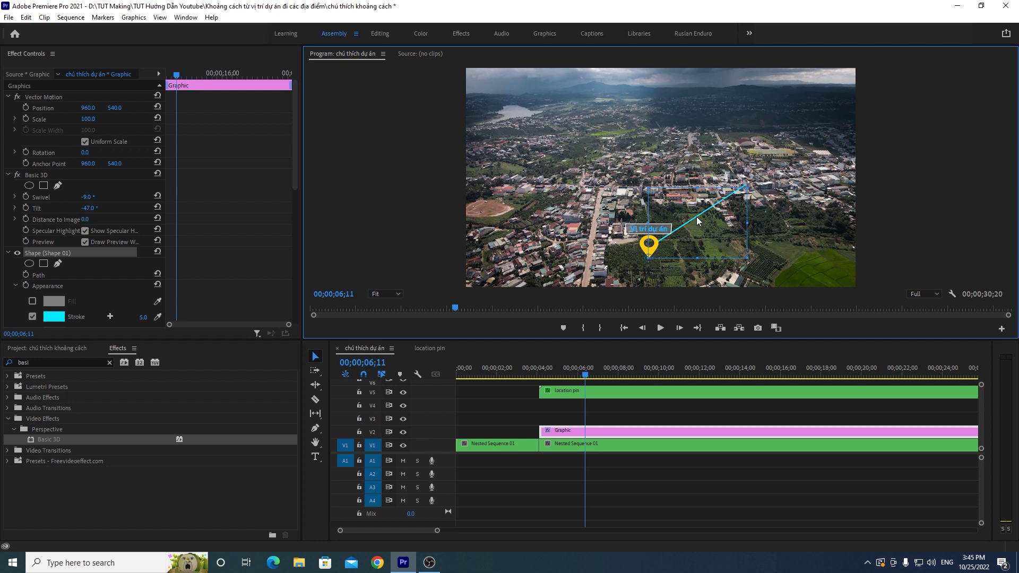
{"action": "left_click_drag", "start_coordinate": [697, 217], "coordinate": [687, 232]}
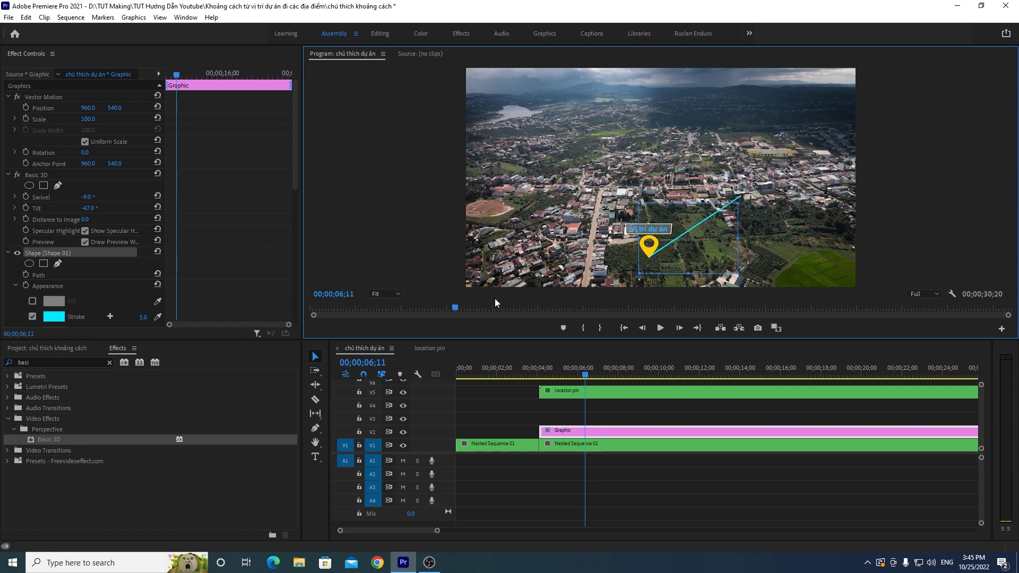
{"action": "left_click", "coordinate": [315, 428]}
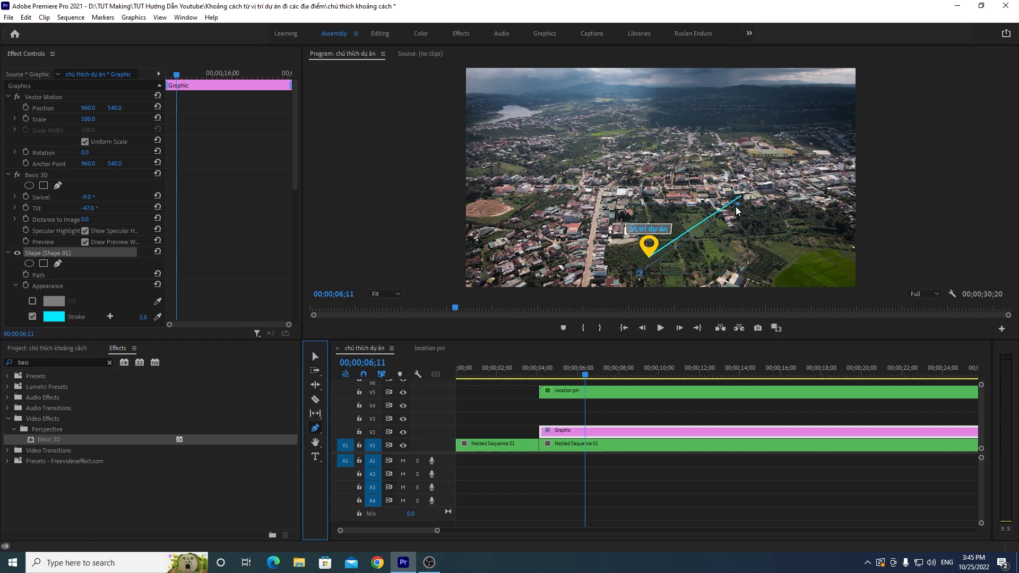
{"action": "left_click_drag", "start_coordinate": [737, 210], "coordinate": [737, 194]}
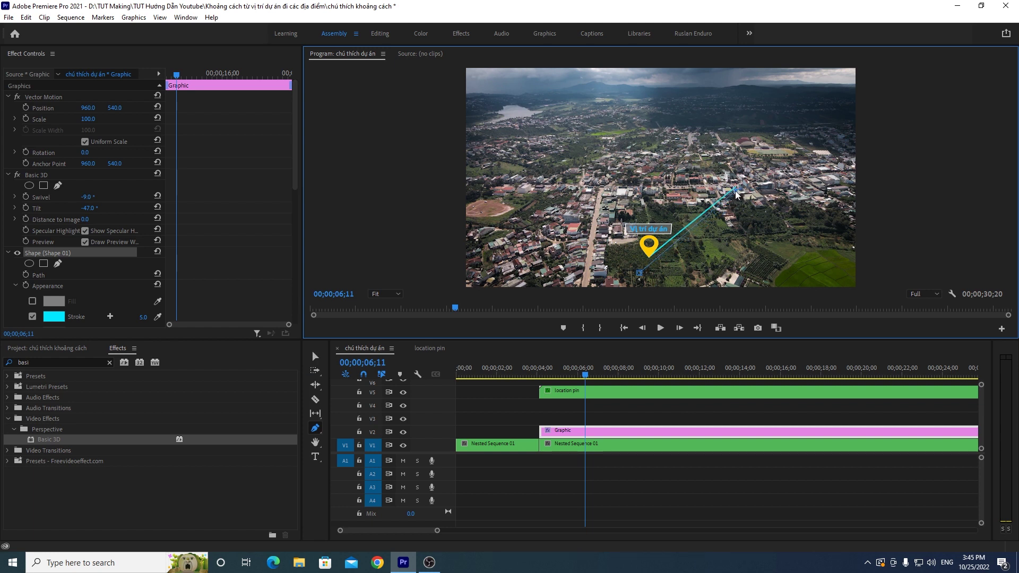
{"action": "left_click_drag", "start_coordinate": [737, 193], "coordinate": [731, 193]}
{"action": "left_click_drag", "start_coordinate": [634, 281], "coordinate": [641, 278]}
{"action": "left_click", "coordinate": [315, 358]}
{"action": "left_click", "coordinate": [897, 195]}
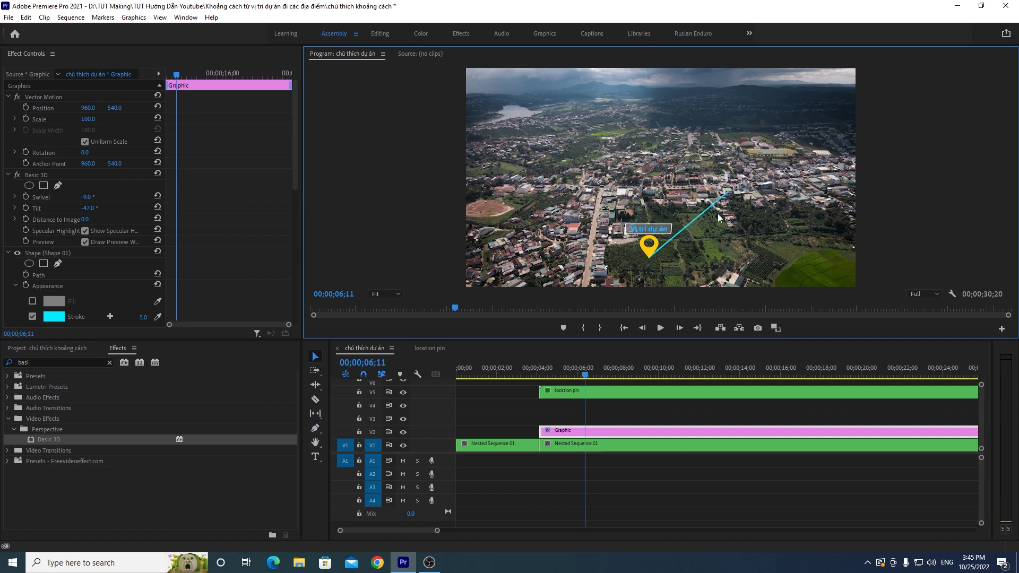
{"action": "left_click_drag", "start_coordinate": [584, 377], "coordinate": [540, 379]}
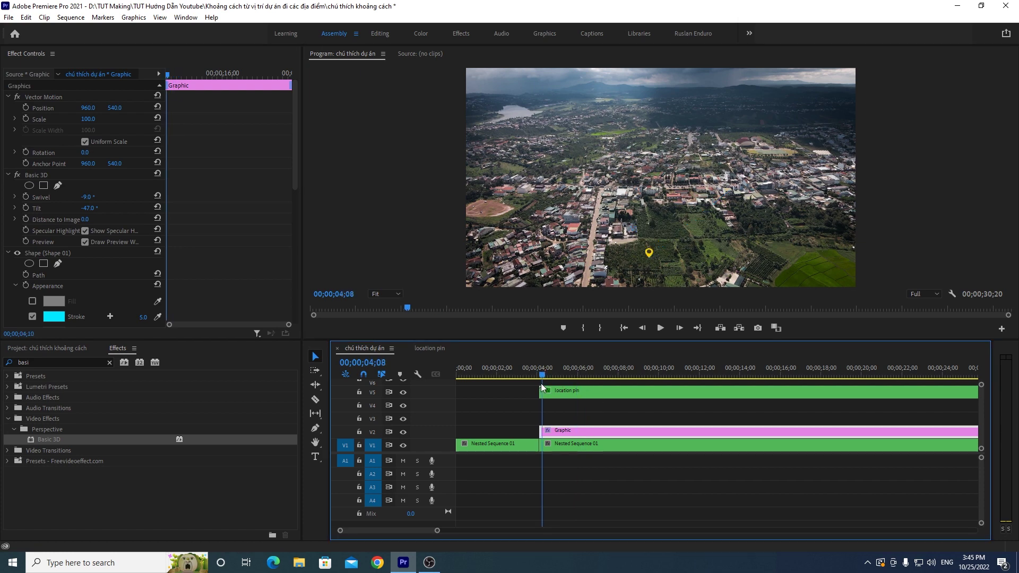
{"action": "left_click", "coordinate": [662, 328]}
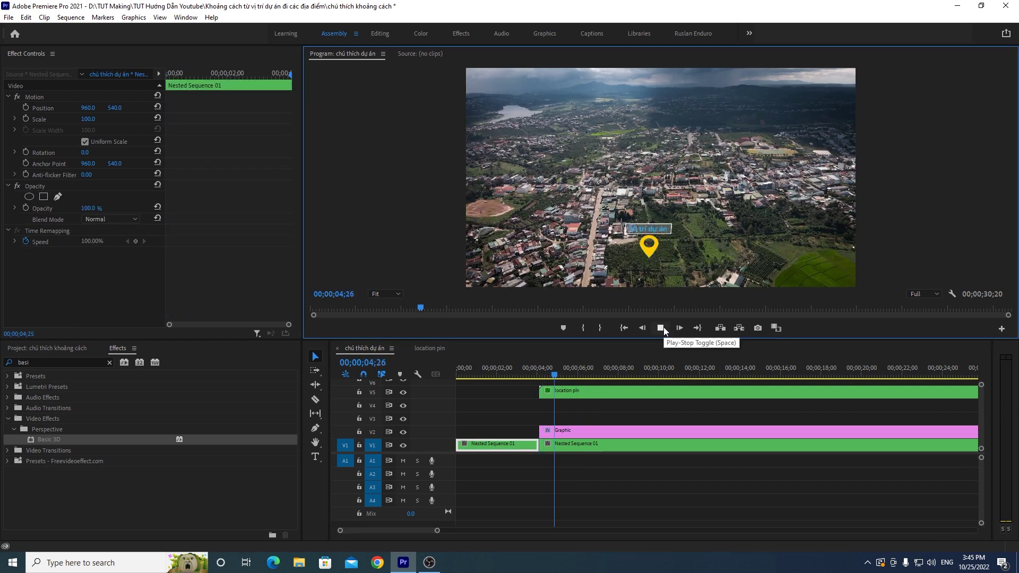
{"action": "left_click", "coordinate": [600, 378]}
{"action": "mouse_move", "coordinate": [600, 378]}
{"action": "left_mouse_down"}
{"action": "mouse_move", "coordinate": [556, 378]}
{"action": "mouse_move", "coordinate": [597, 377]}
{"action": "left_mouse_up"}
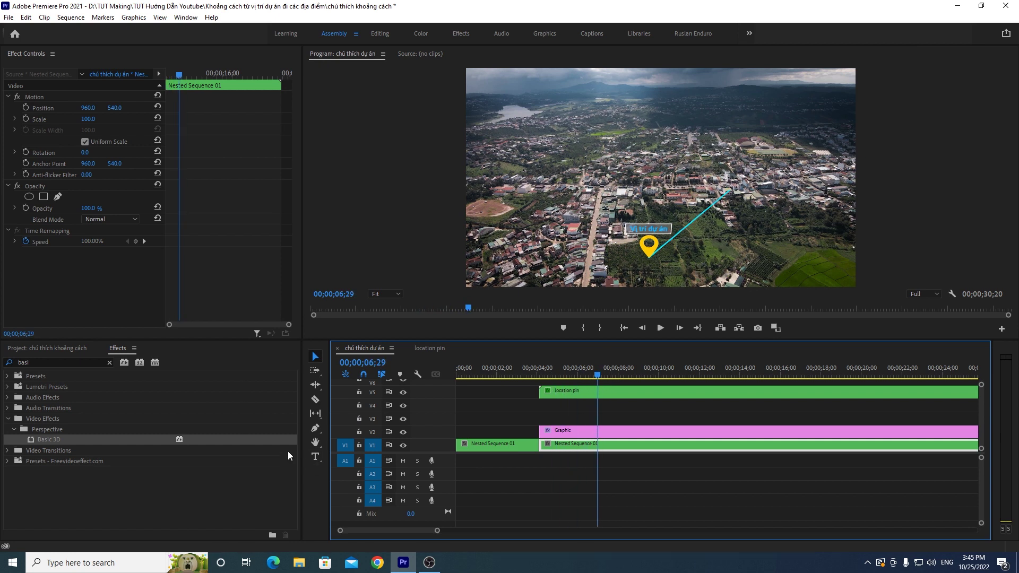
{"action": "left_click", "coordinate": [652, 428]}
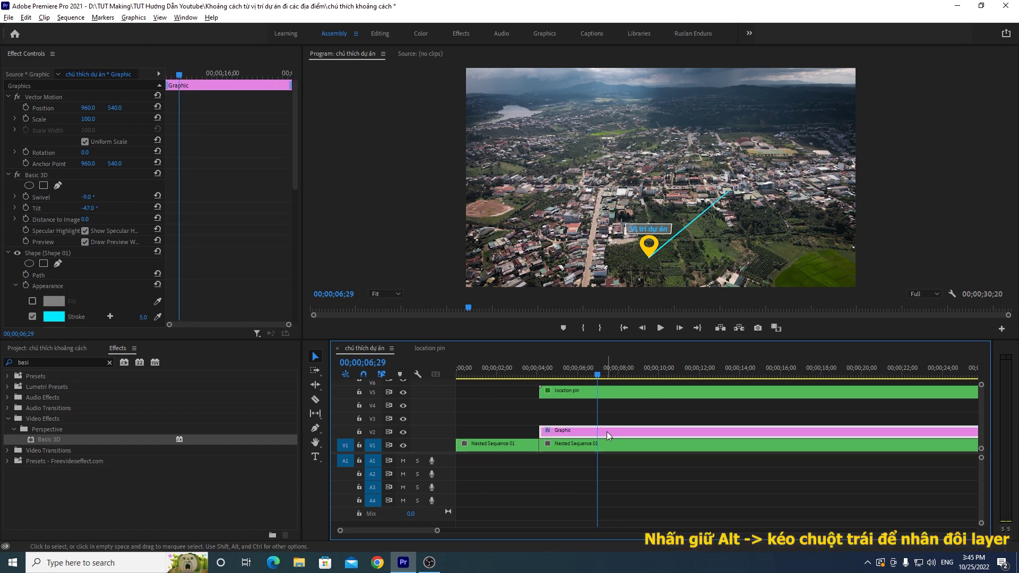
{"action": "left_click_drag", "start_coordinate": [606, 431], "coordinate": [611, 420], "text": "alt"}
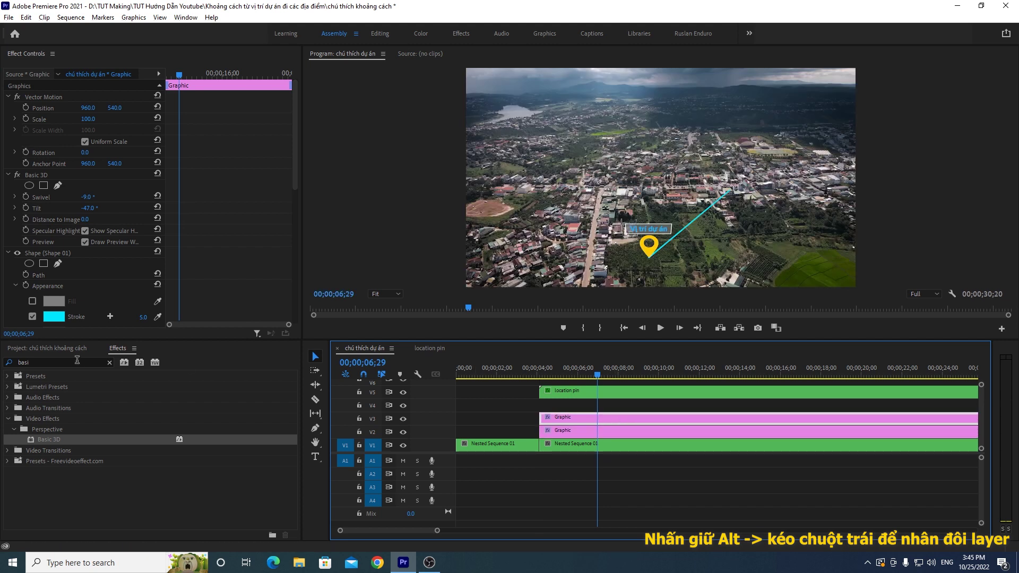
Step: Apply Gaussian Blur to the V3 cyan line copy with blurriness 33
{"action": "left_click", "coordinate": [107, 362]}
{"action": "left_click", "coordinate": [53, 362]}
{"action": "type", "text": "gau"}
{"action": "left_click", "coordinate": [62, 469]}
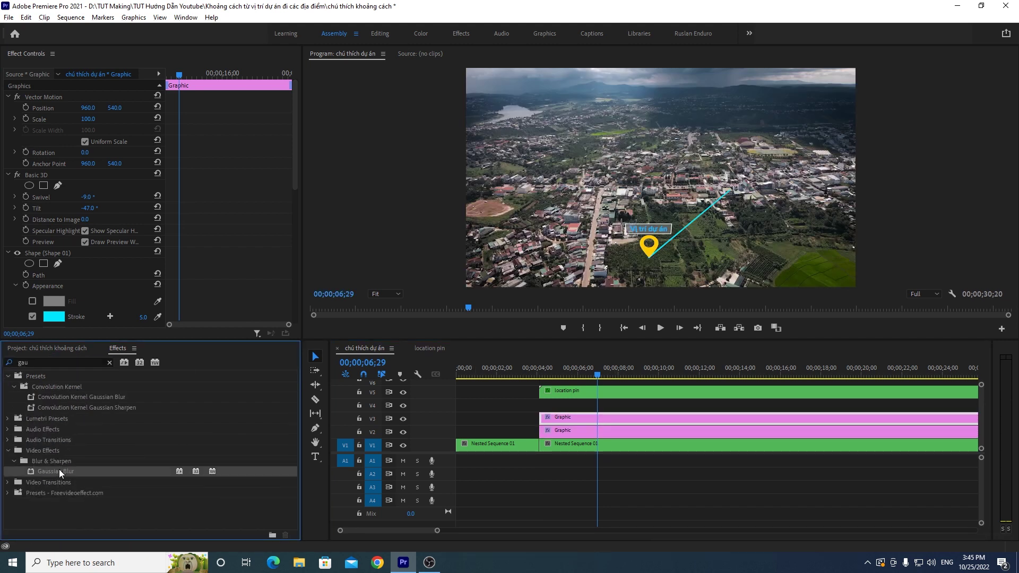
{"action": "left_click_drag", "start_coordinate": [53, 472], "coordinate": [568, 420]}
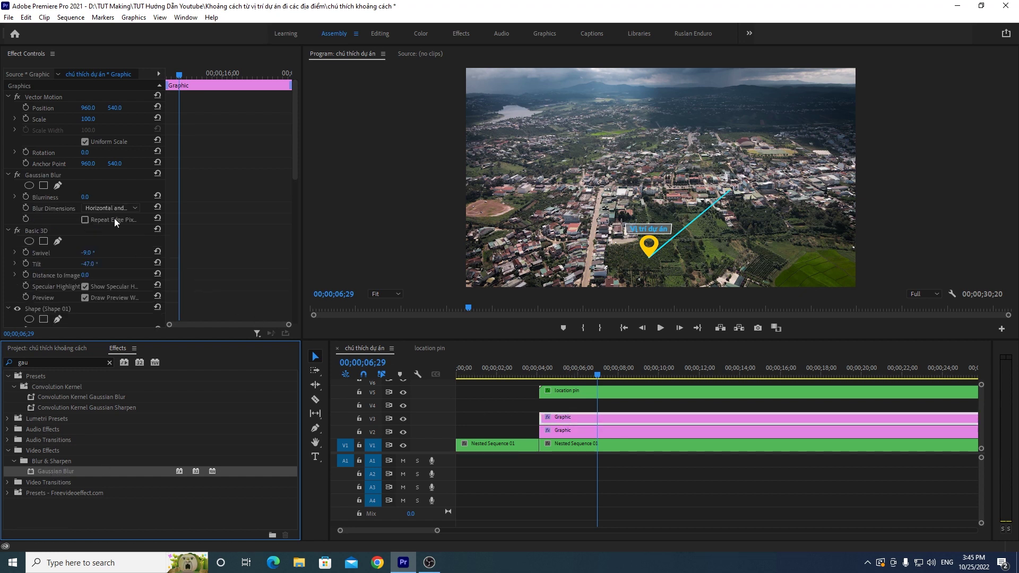
{"action": "left_click_drag", "start_coordinate": [85, 197], "coordinate": [100, 197]}
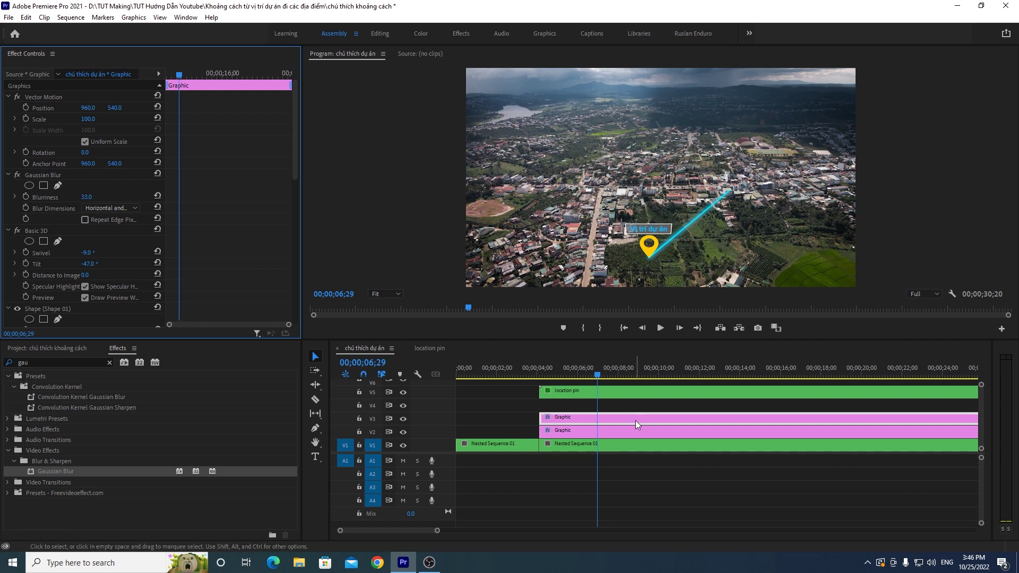
Step: Duplicate the blurred line onto V4 and give it a second Gaussian Blur at 81
{"action": "left_click_drag", "start_coordinate": [635, 421], "coordinate": [640, 405], "text": "alt"}
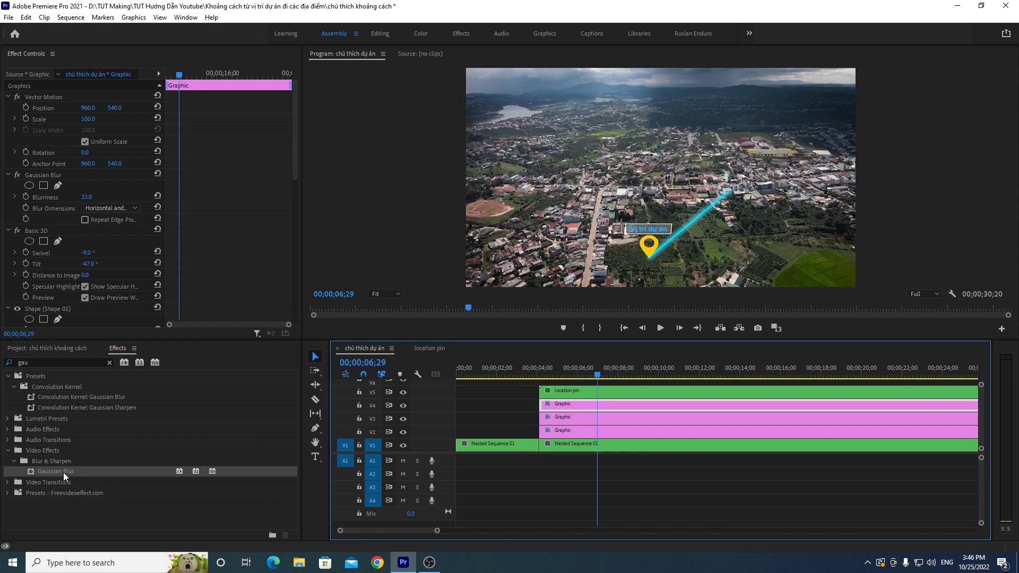
{"action": "left_click_drag", "start_coordinate": [63, 472], "coordinate": [584, 406]}
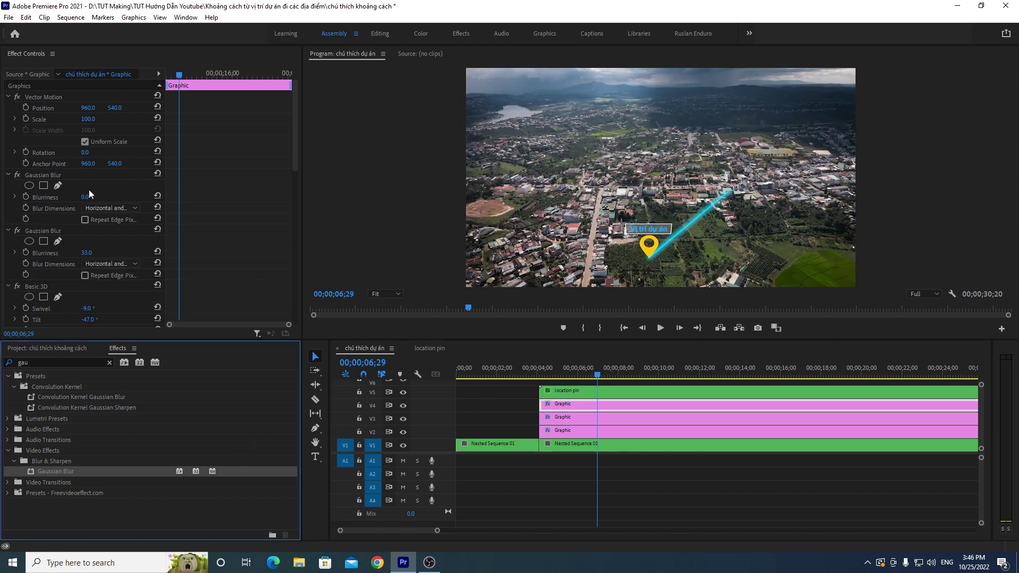
{"action": "left_click_drag", "start_coordinate": [83, 198], "coordinate": [88, 198]}
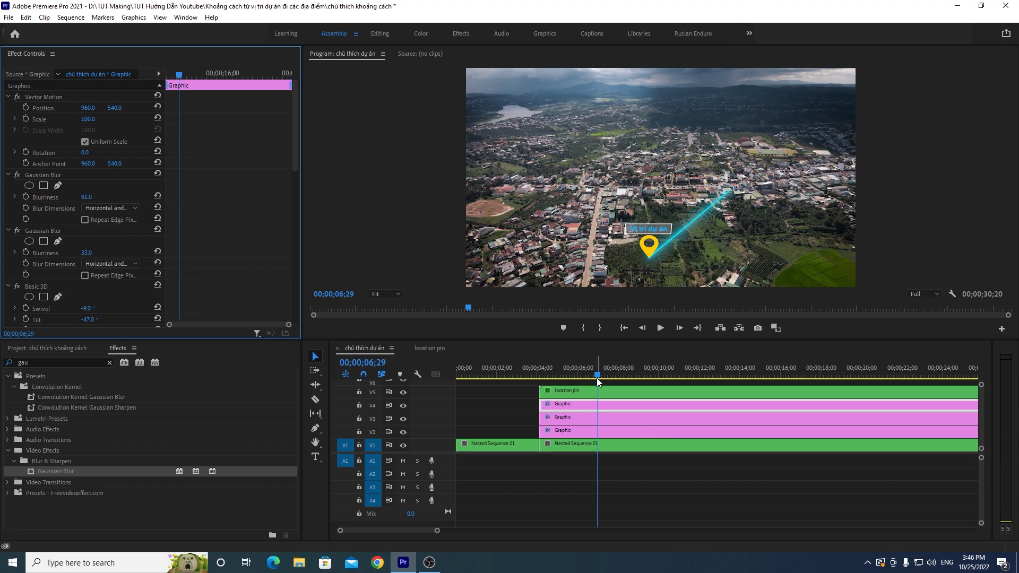
{"action": "left_click", "coordinate": [542, 375]}
Step: Play back the pin and line animation from the 4;03 edit point to review it
{"action": "left_click", "coordinate": [660, 328]}
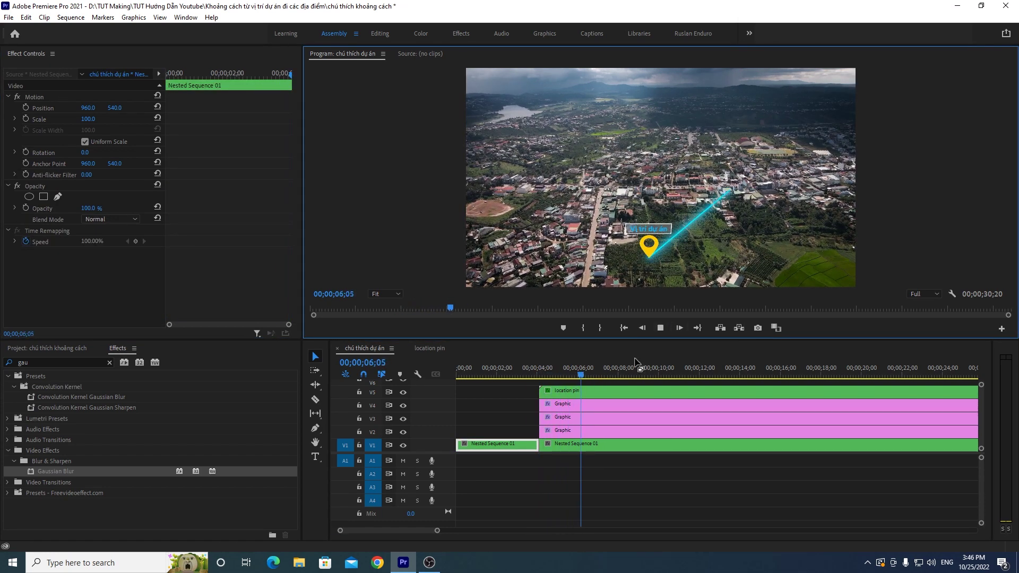
{"action": "left_click_drag", "start_coordinate": [615, 372], "coordinate": [559, 396]}
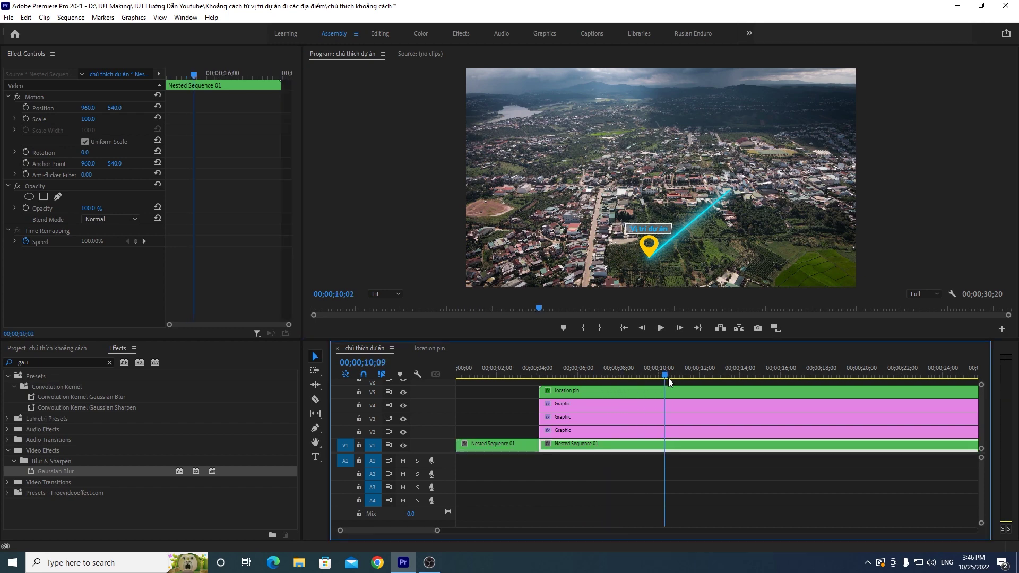
{"action": "key", "text": "Up"}
{"action": "left_click", "coordinate": [654, 330]}
{"action": "left_click", "coordinate": [657, 329]}
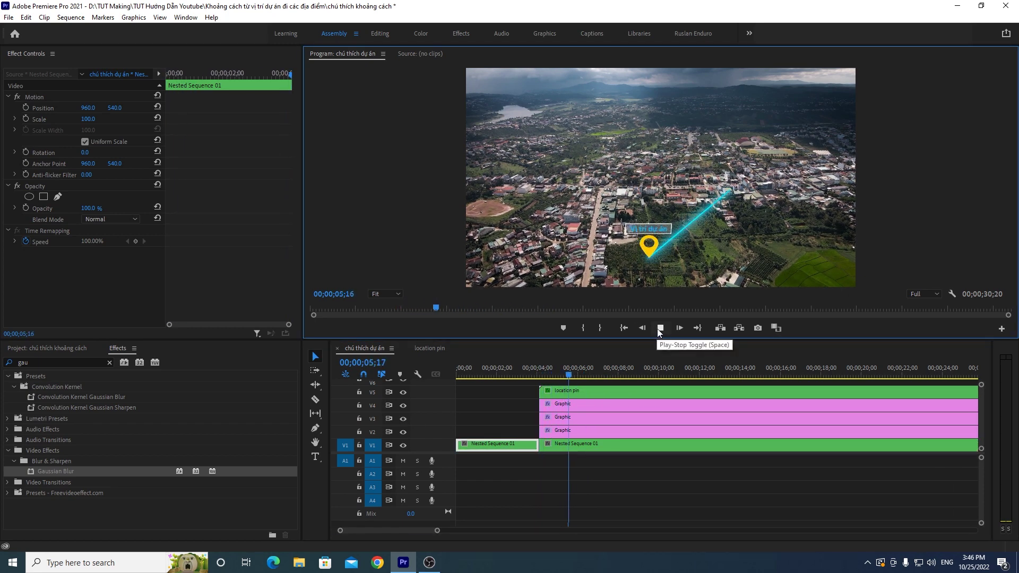
{"action": "left_click", "coordinate": [657, 329]}
Step: Nest the three Graphic clips on V2–V4 into one clip named 'line1'
{"action": "left_click", "coordinate": [582, 389]}
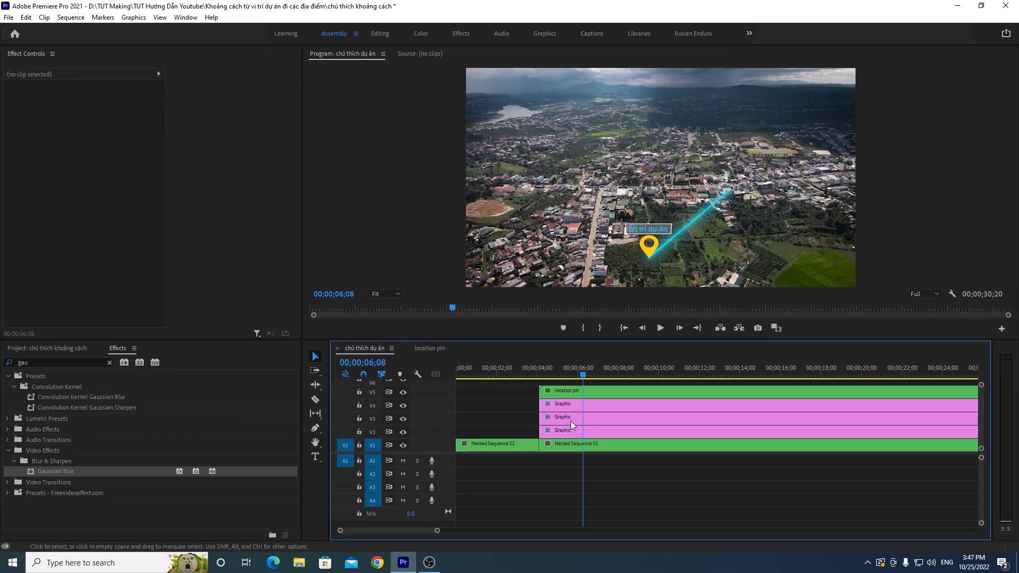
{"action": "left_click_drag", "start_coordinate": [512, 402], "coordinate": [627, 435]}
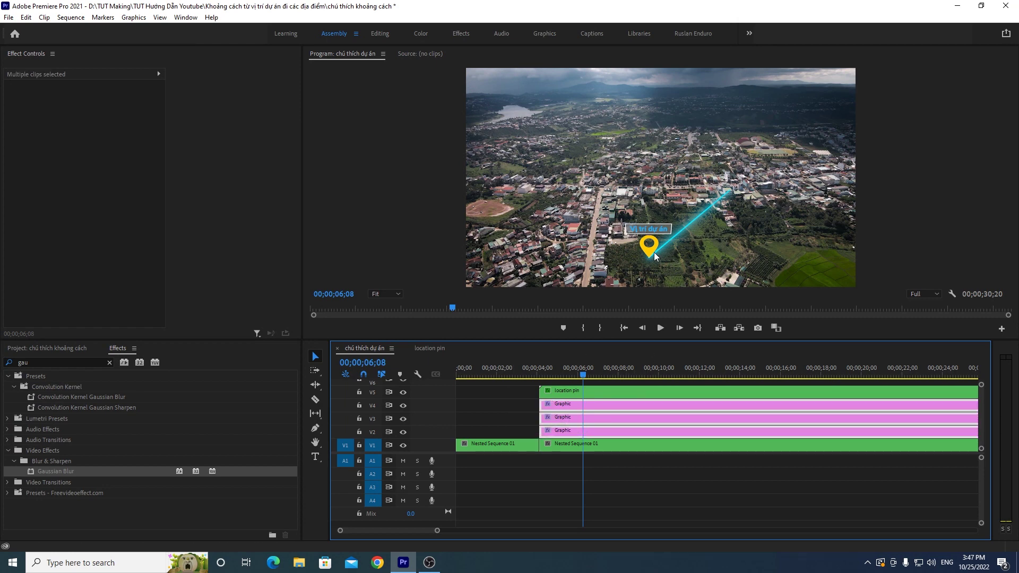
{"action": "right_click", "coordinate": [648, 409]}
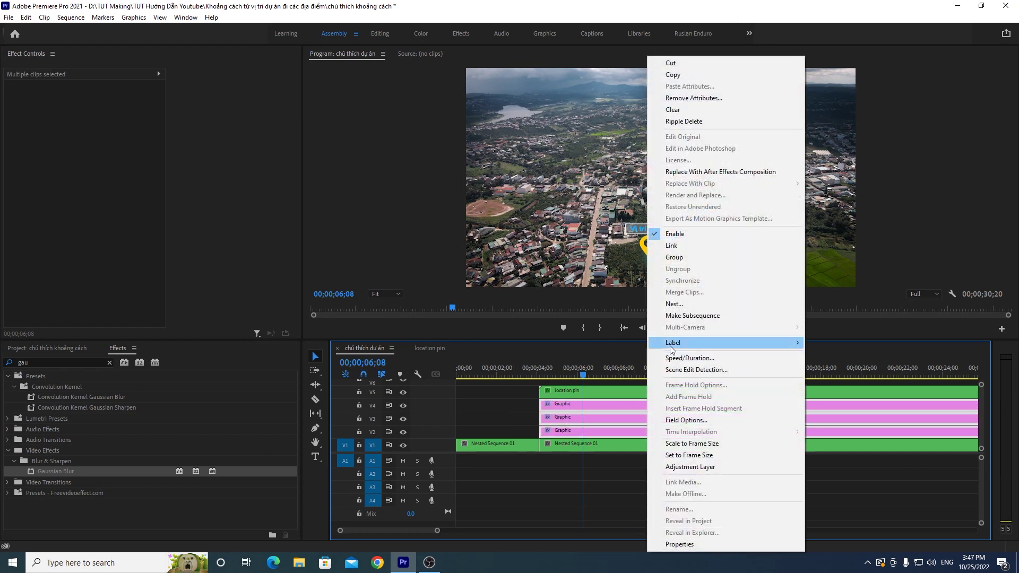
{"action": "mouse_move", "coordinate": [672, 347]}
{"action": "left_click", "coordinate": [673, 304]}
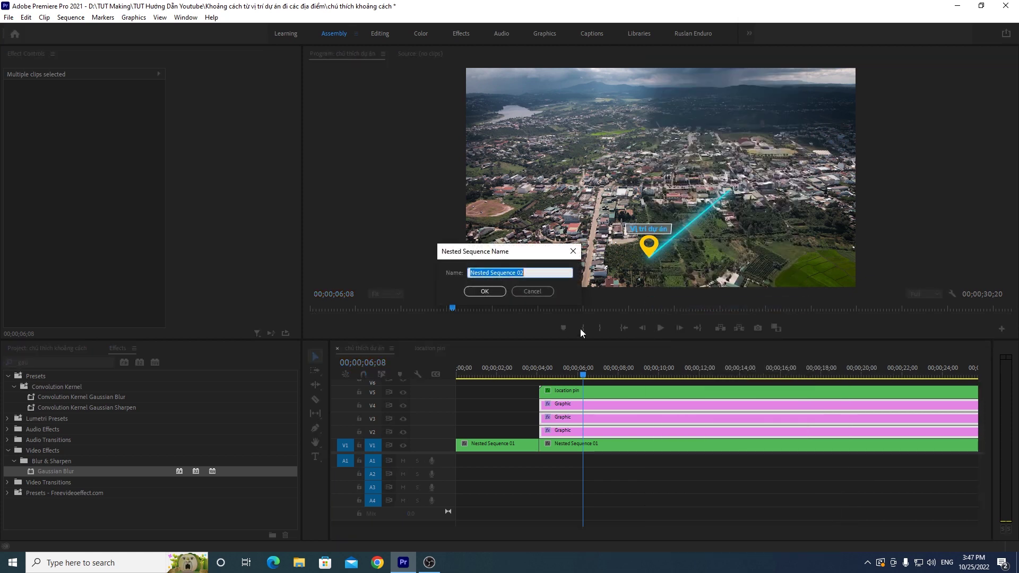
{"action": "type", "text": "line1"}
{"action": "key", "text": "Return"}
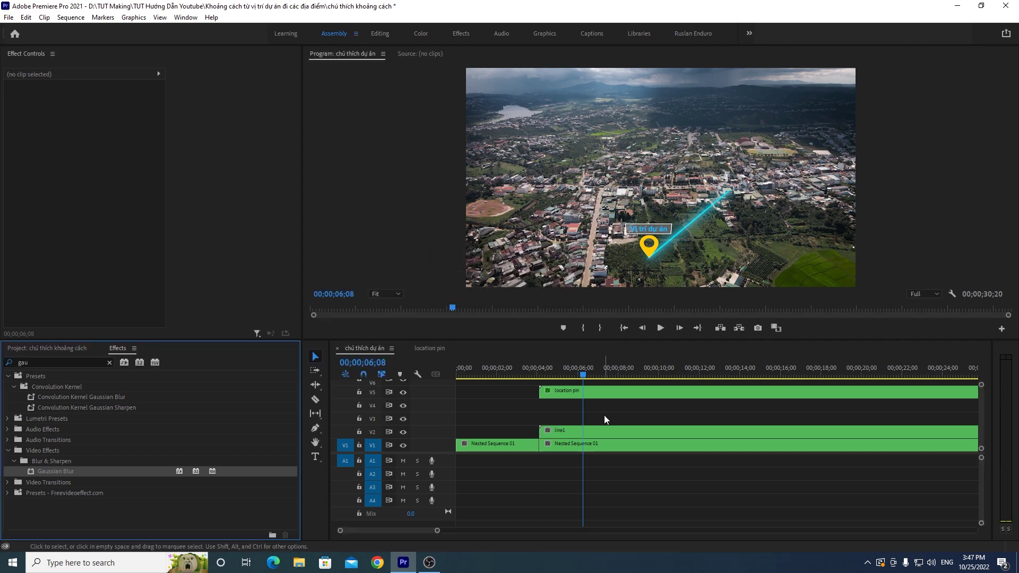
{"action": "left_click", "coordinate": [510, 443]}
{"action": "left_click", "coordinate": [531, 371]}
Step: Move the location pin clip from V5 down to V3, directly above line1
{"action": "left_click", "coordinate": [660, 328]}
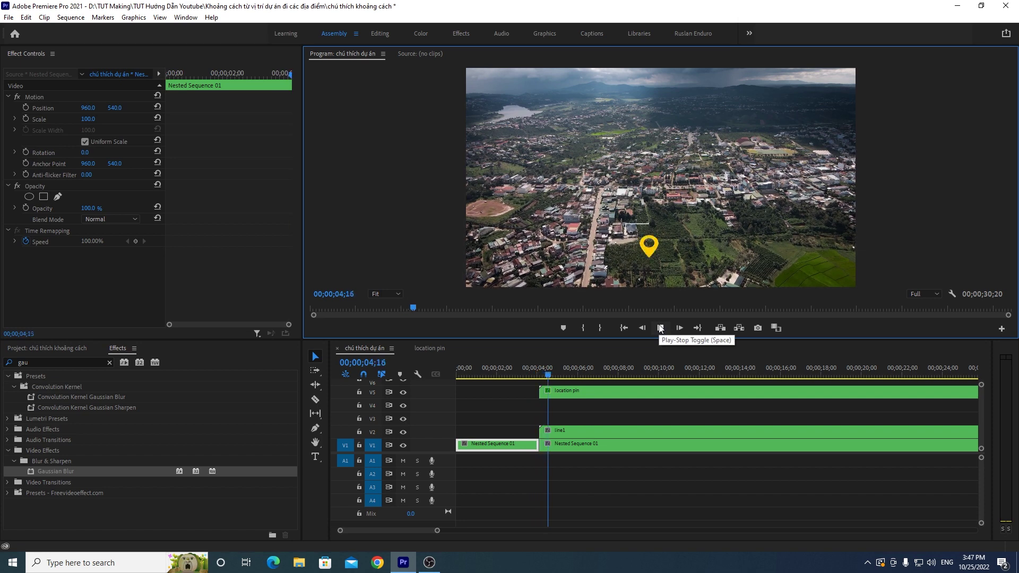
{"action": "left_click", "coordinate": [600, 393]}
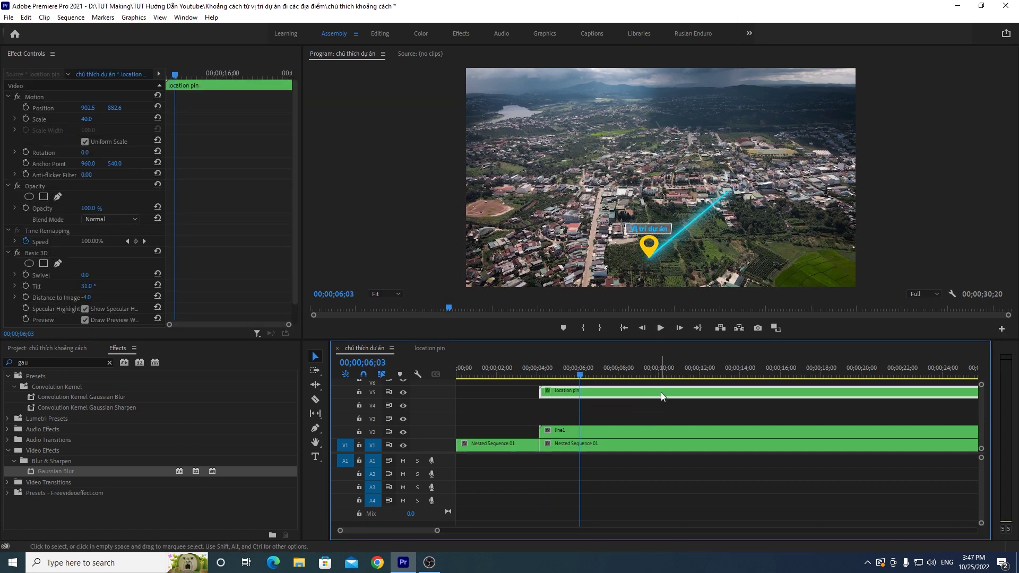
{"action": "left_click_drag", "start_coordinate": [661, 393], "coordinate": [660, 418]}
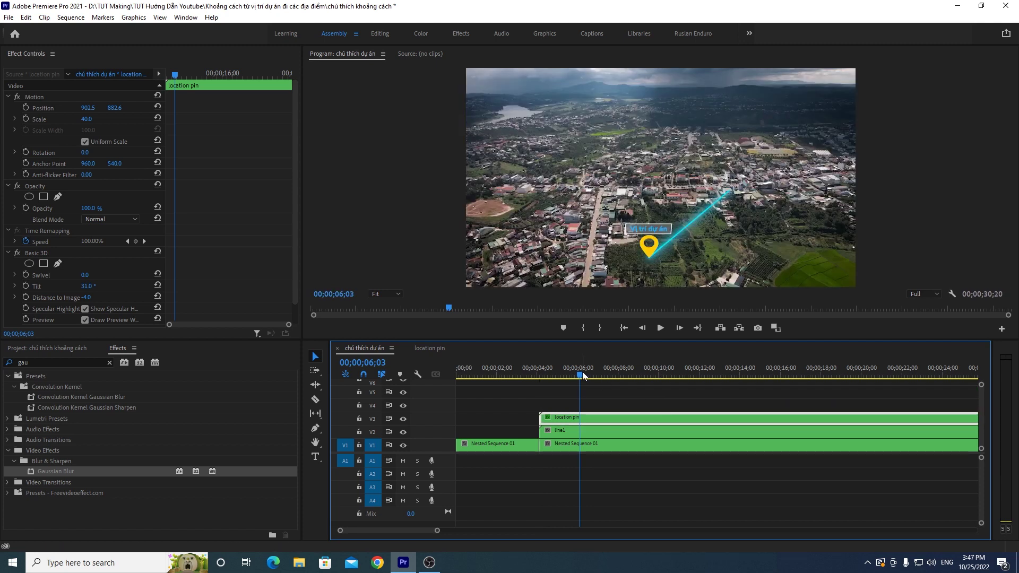
Step: Play back the reordered layers from about 4;00 and 05;01 to watch the line extend
{"action": "left_click_drag", "start_coordinate": [584, 376], "coordinate": [536, 393]}
{"action": "left_click", "coordinate": [661, 328]}
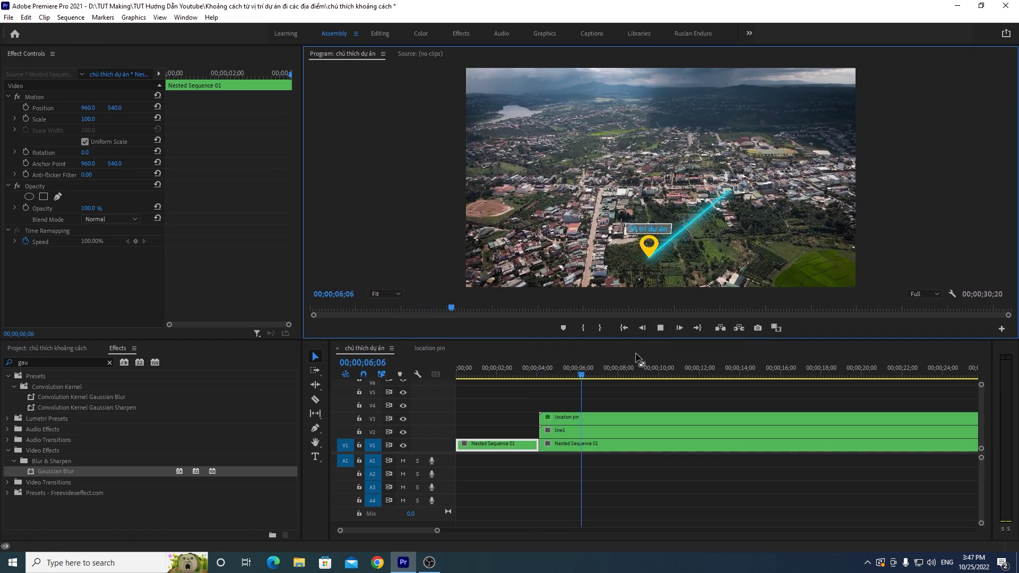
{"action": "mouse_move", "coordinate": [596, 373]}
{"action": "left_mouse_down"}
{"action": "mouse_move", "coordinate": [560, 391]}
{"action": "mouse_move", "coordinate": [575, 383]}
{"action": "left_mouse_up"}
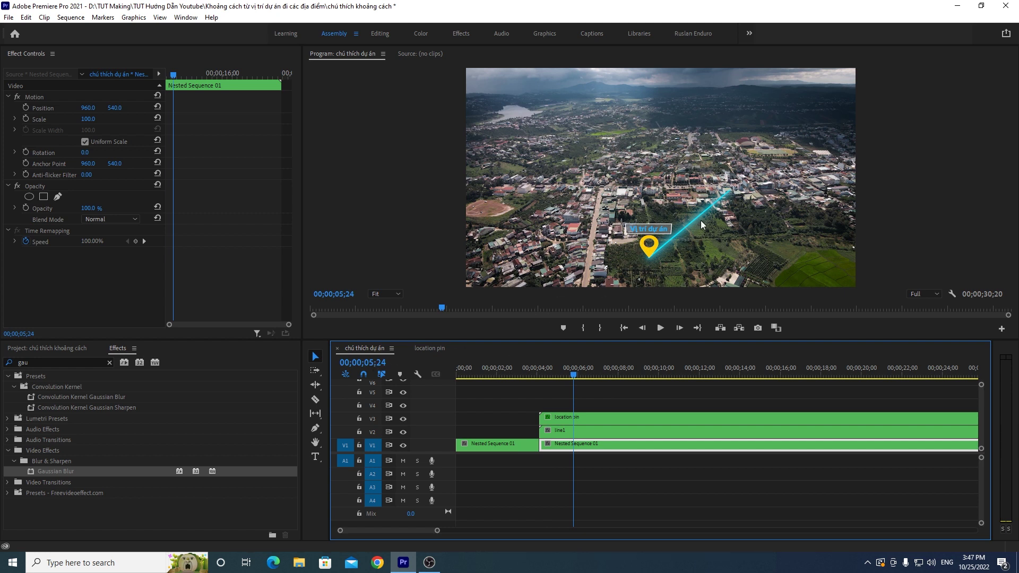
{"action": "left_click_drag", "start_coordinate": [572, 374], "coordinate": [557, 386]}
{"action": "left_click", "coordinate": [660, 328]}
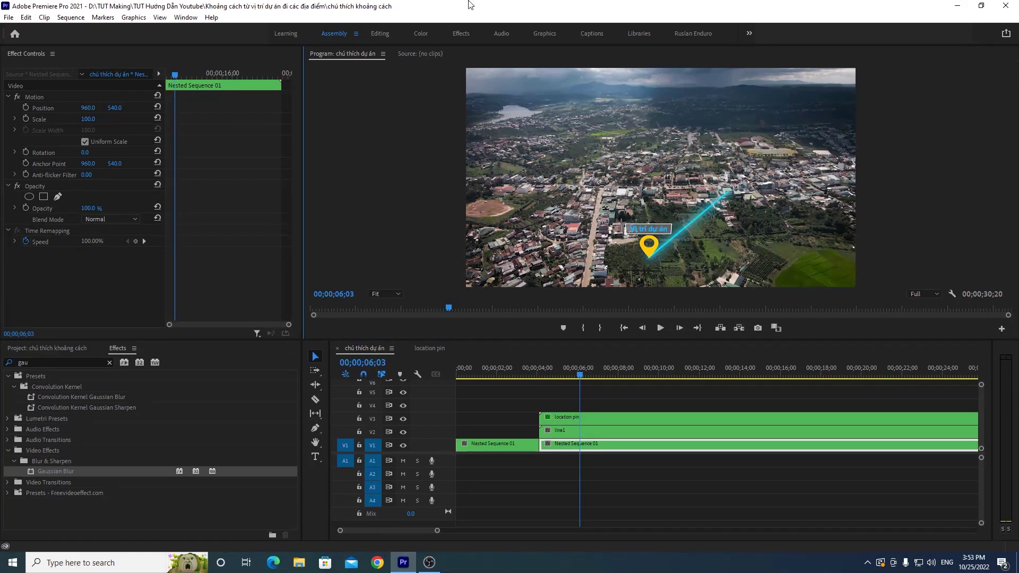
{"action": "left_click", "coordinate": [745, 157]}
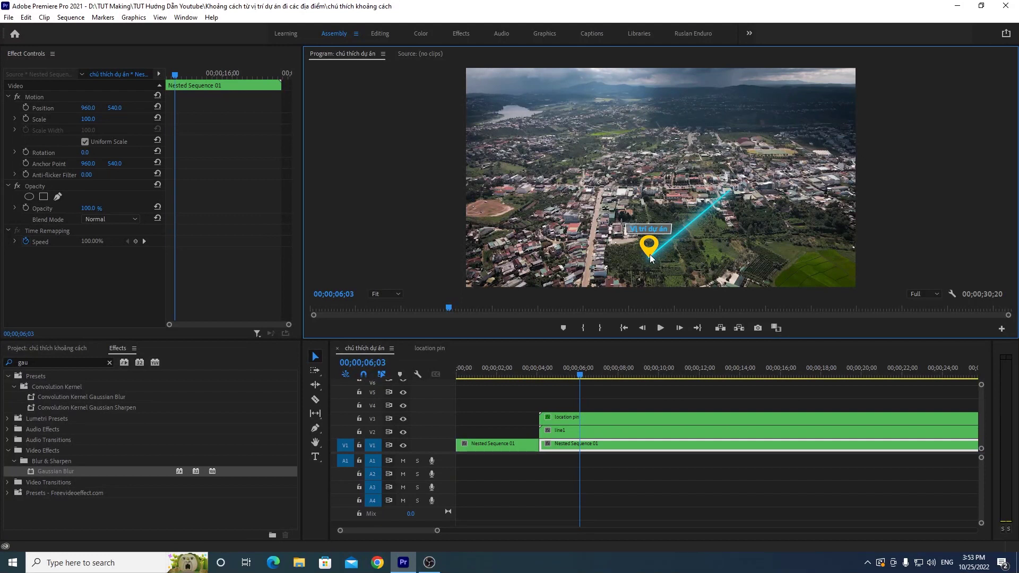
{"action": "left_click", "coordinate": [565, 421]}
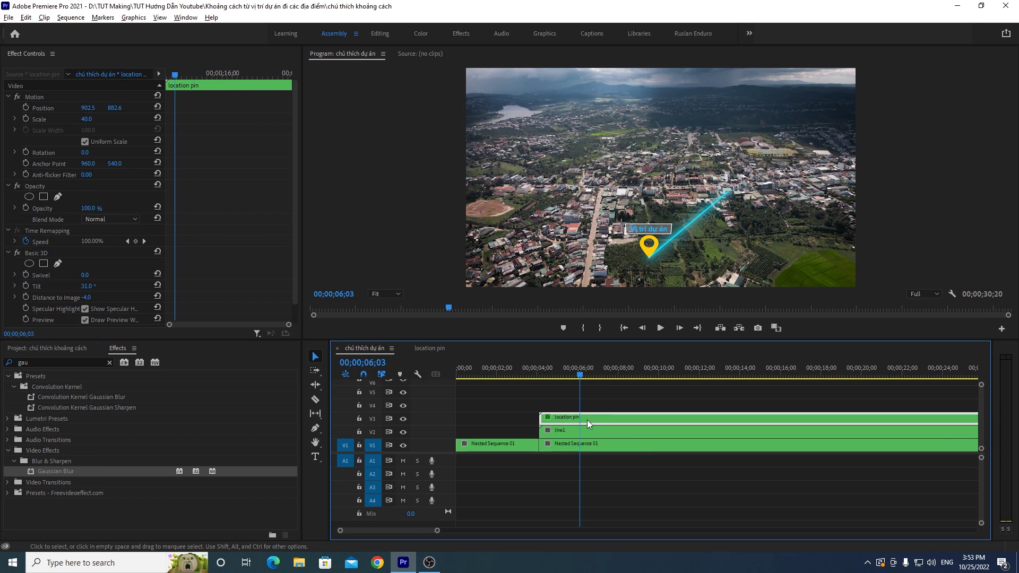
{"action": "left_click_drag", "start_coordinate": [581, 419], "coordinate": [584, 406], "text": "alt"}
{"action": "left_click", "coordinate": [597, 406]}
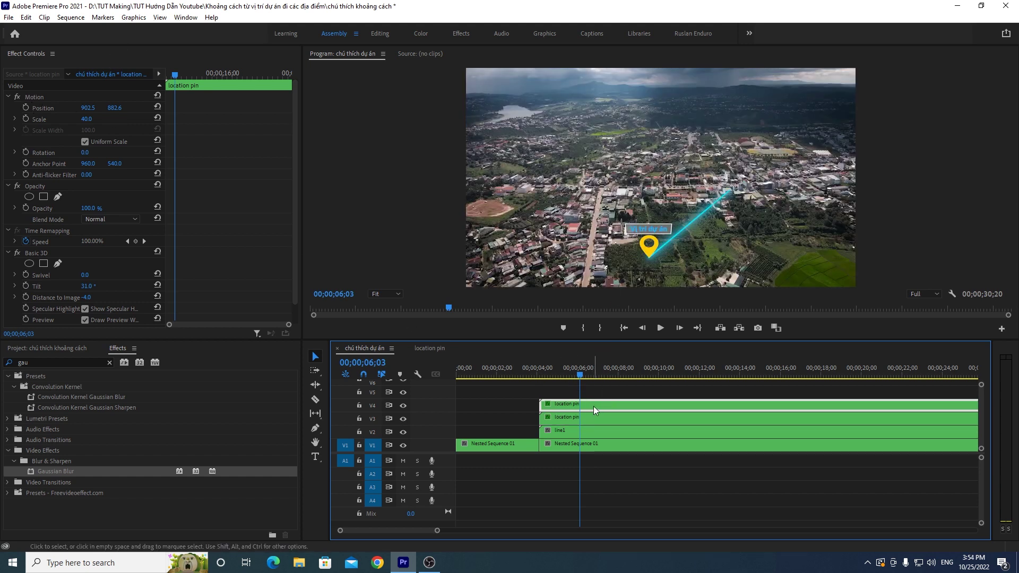
{"action": "key", "text": "Delete"}
{"action": "left_click", "coordinate": [592, 422]}
{"action": "left_click_drag", "start_coordinate": [592, 421], "coordinate": [594, 405]}
{"action": "left_click", "coordinate": [613, 403]}
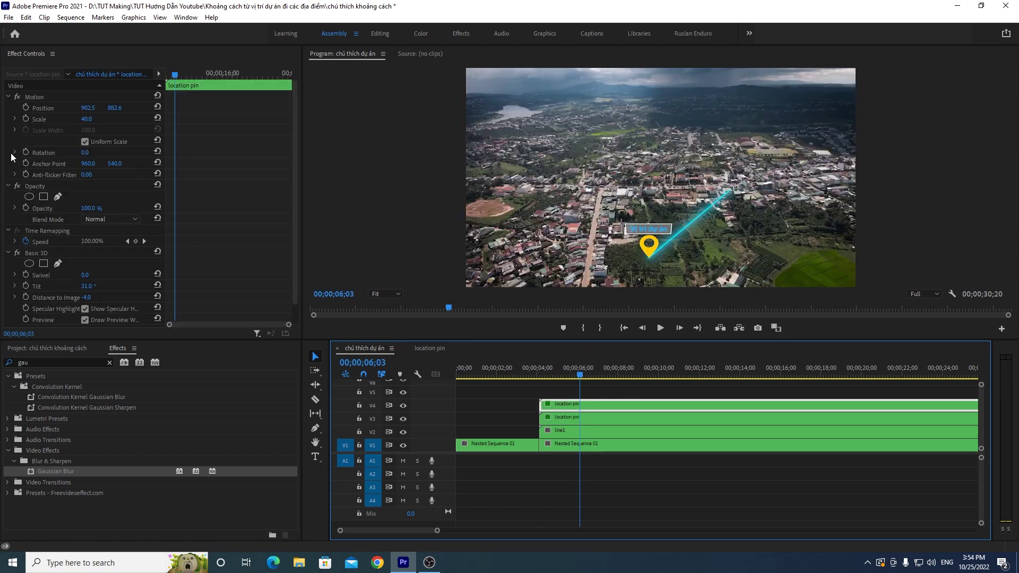
{"action": "left_click", "coordinate": [33, 97]}
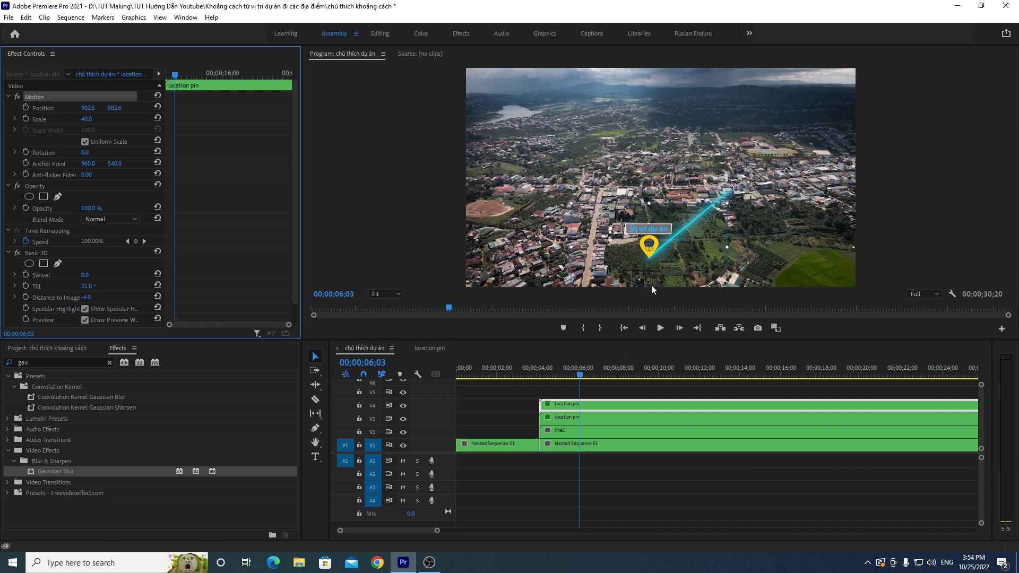
{"action": "left_click_drag", "start_coordinate": [655, 250], "coordinate": [736, 186]}
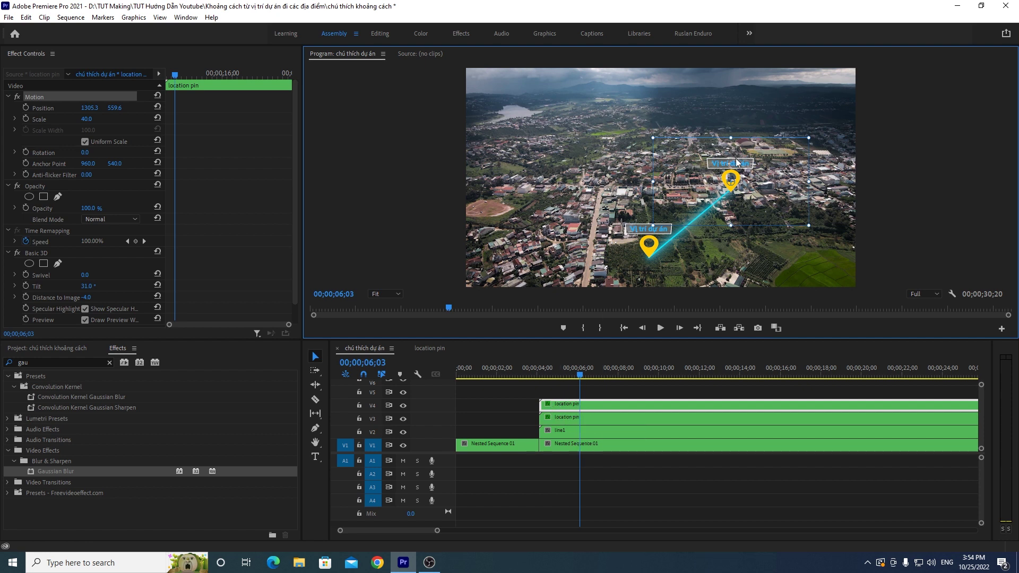
{"action": "left_click", "coordinate": [591, 403]}
{"action": "key", "text": "Delete"}
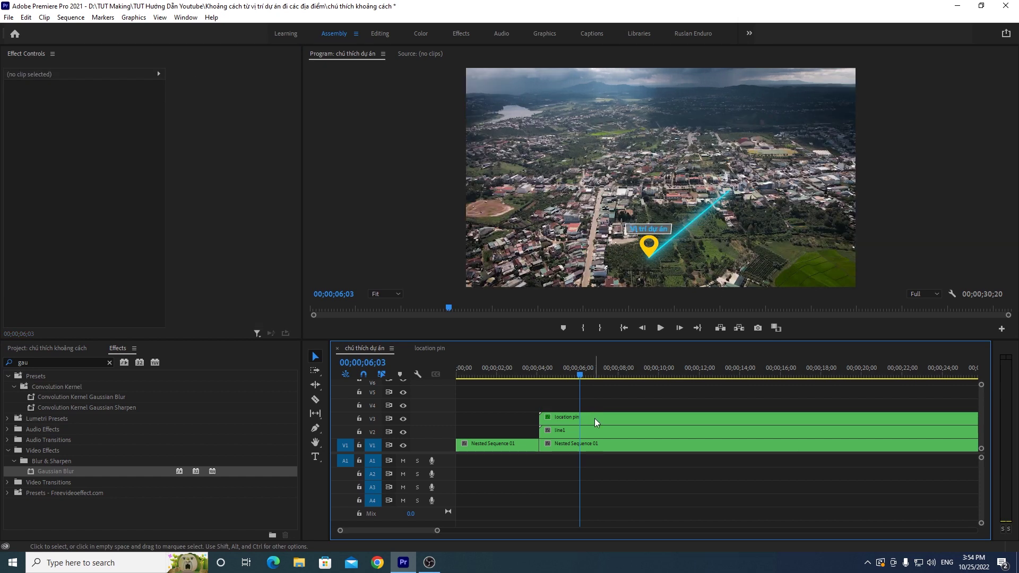
Step: Duplicate the location pin sequence in the project as location pin Copy 01
{"action": "left_click", "coordinate": [594, 418]}
{"action": "left_click", "coordinate": [36, 349]}
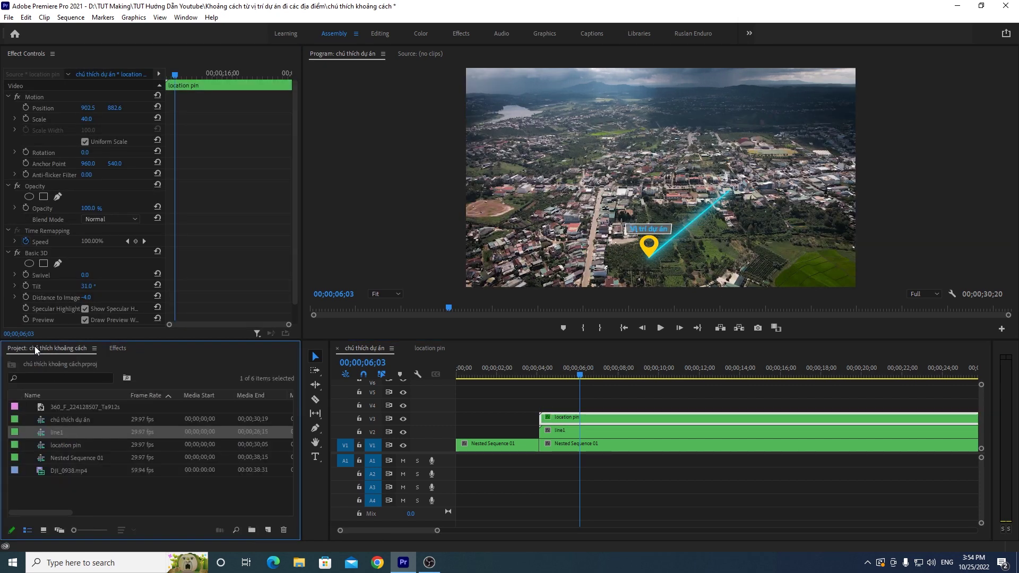
{"action": "left_click", "coordinate": [34, 446]}
{"action": "double_click", "coordinate": [41, 447]}
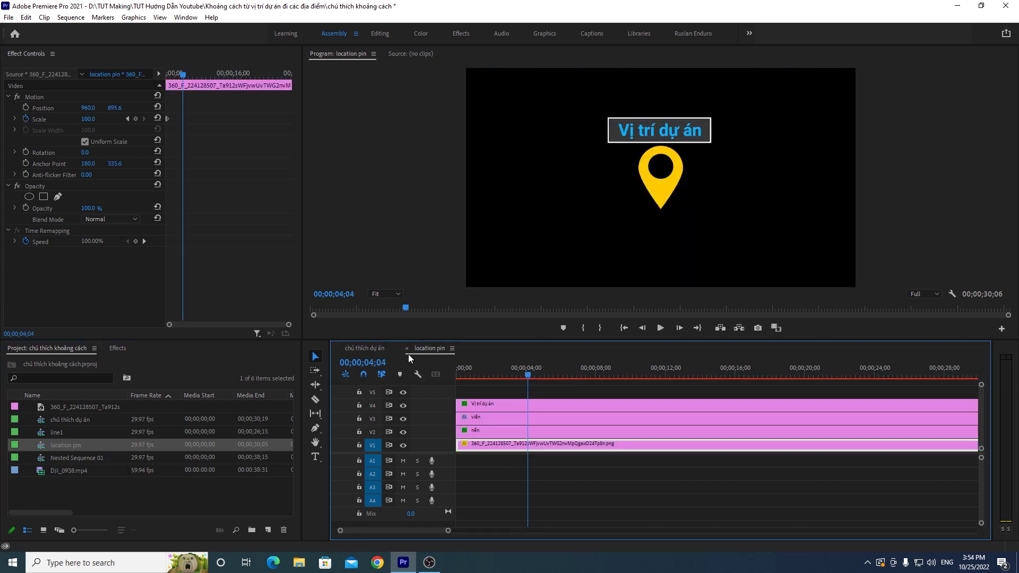
{"action": "left_click", "coordinate": [353, 350]}
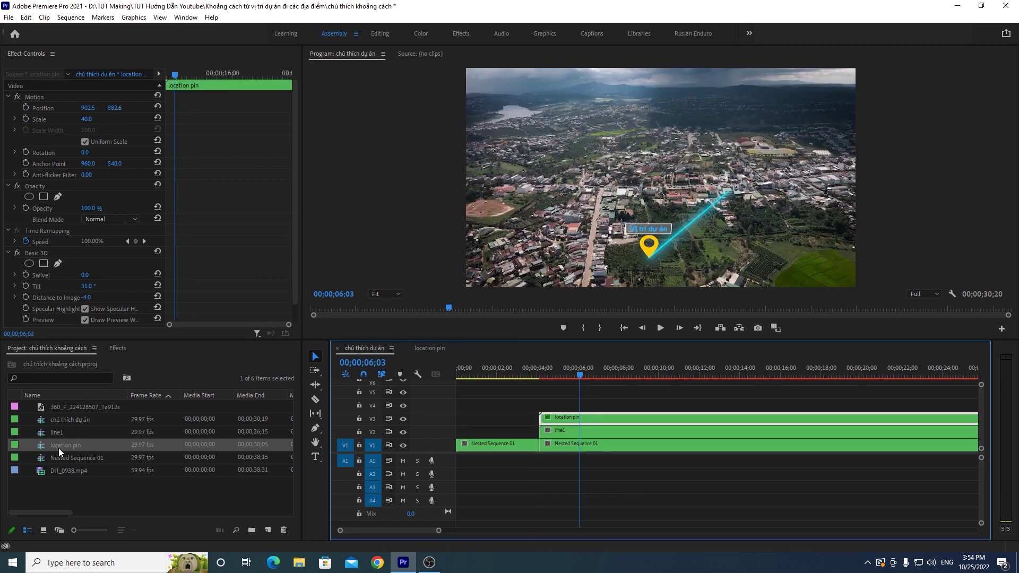
{"action": "right_click", "coordinate": [42, 444]}
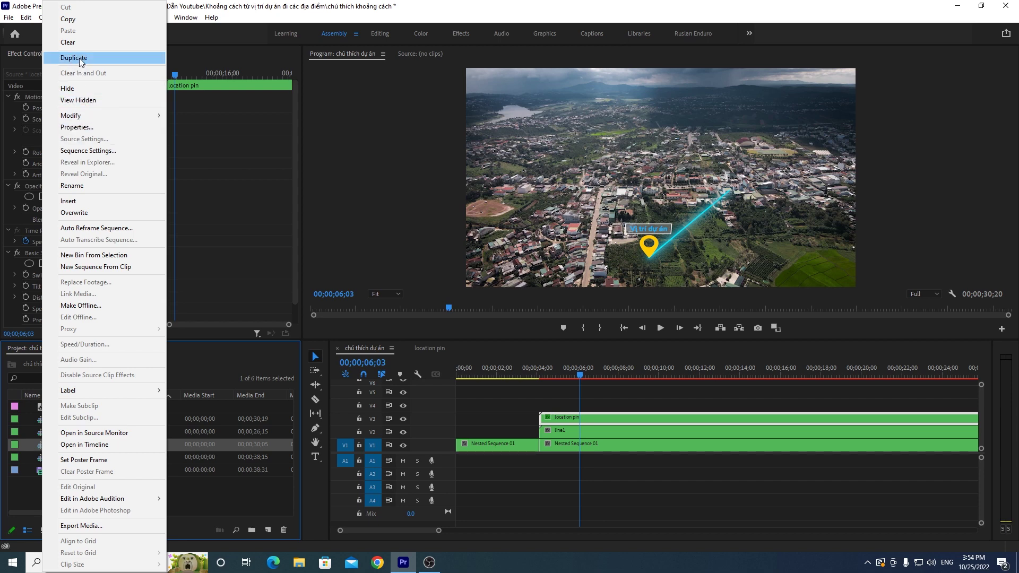
{"action": "left_click", "coordinate": [78, 58]}
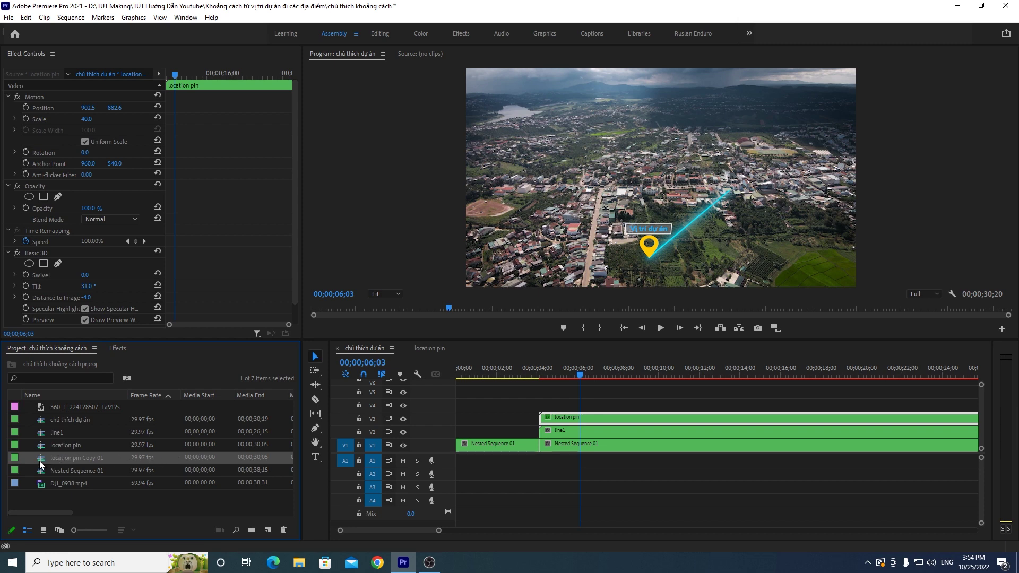
Step: Place location pin Copy 01 on V4, delete its unlinked audio, and trim it to end with the others
{"action": "left_click_drag", "start_coordinate": [158, 460], "coordinate": [543, 408]}
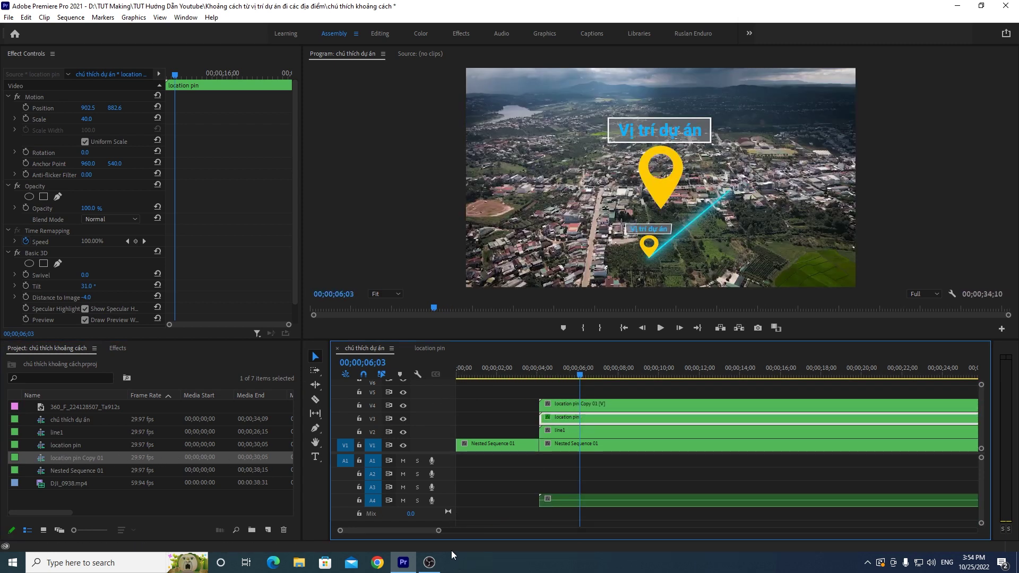
{"action": "left_click_drag", "start_coordinate": [439, 530], "coordinate": [475, 531]}
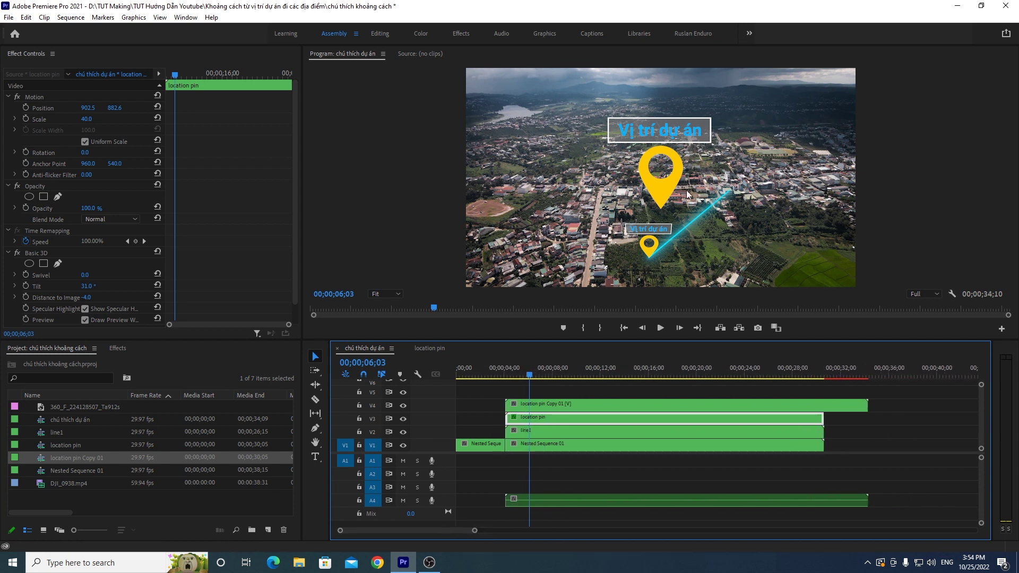
{"action": "left_click", "coordinate": [571, 406]}
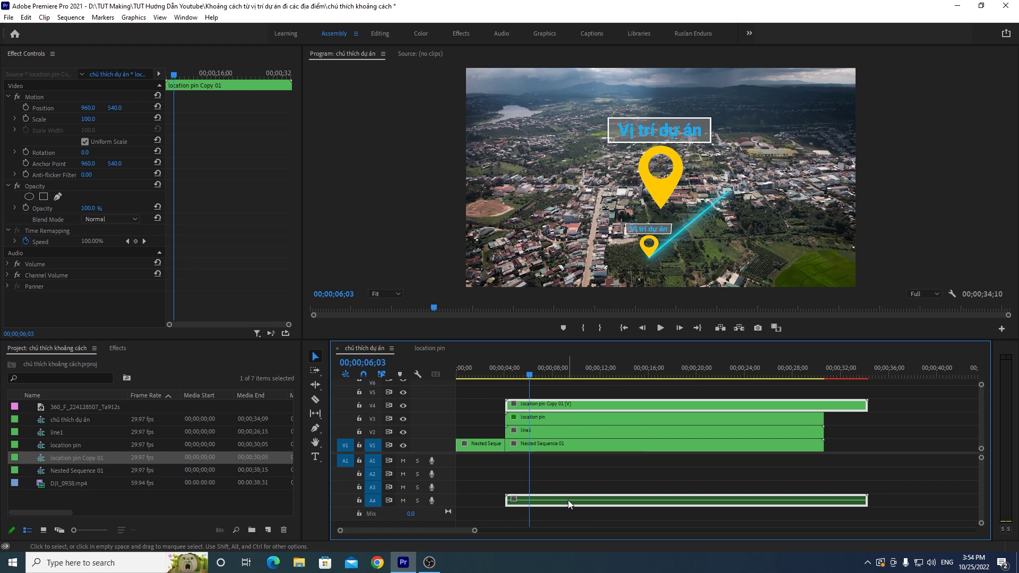
{"action": "right_click", "coordinate": [564, 406]}
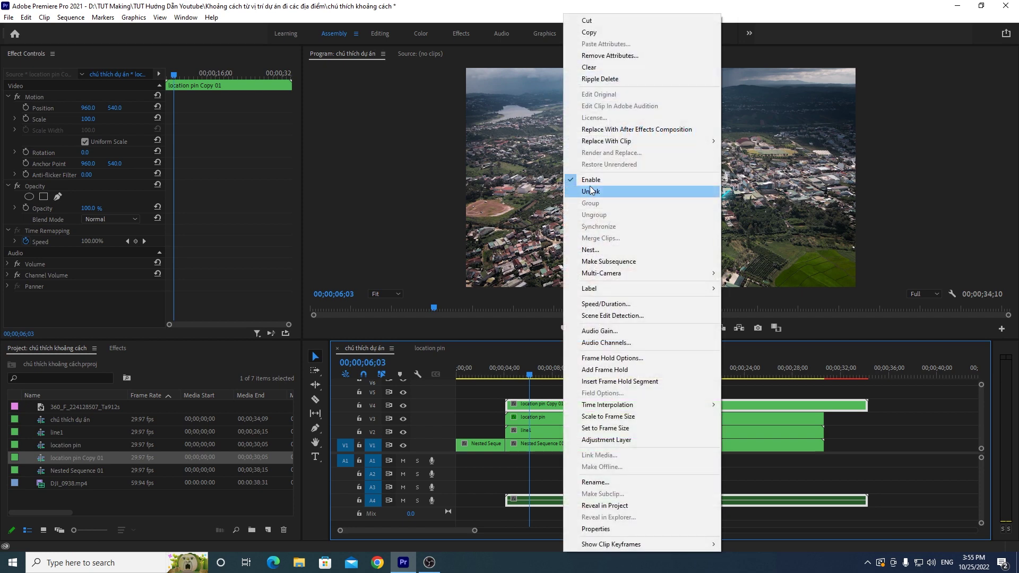
{"action": "left_click", "coordinate": [591, 191]}
{"action": "left_click", "coordinate": [553, 501]}
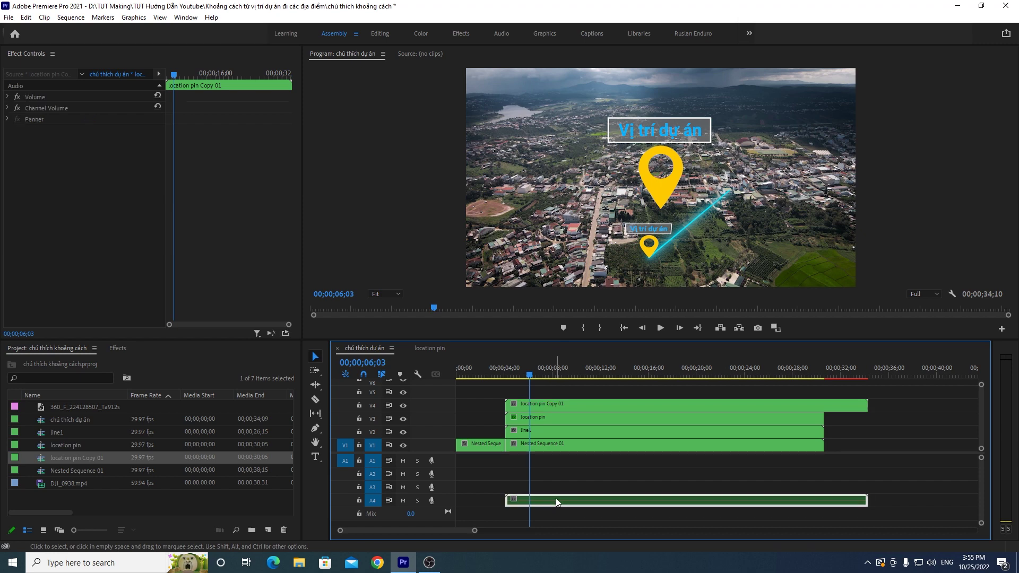
{"action": "key", "text": "Delete"}
{"action": "left_click_drag", "start_coordinate": [872, 405], "coordinate": [824, 405]}
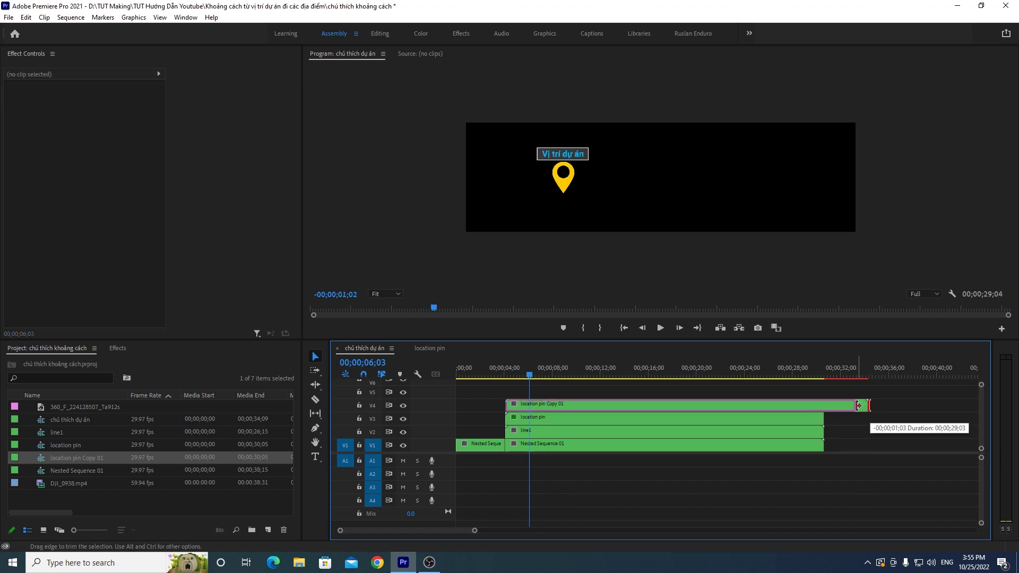
Step: Enlarge the video track area and inspect the nested and pin clips around 7;29
{"action": "left_click", "coordinate": [528, 445]}
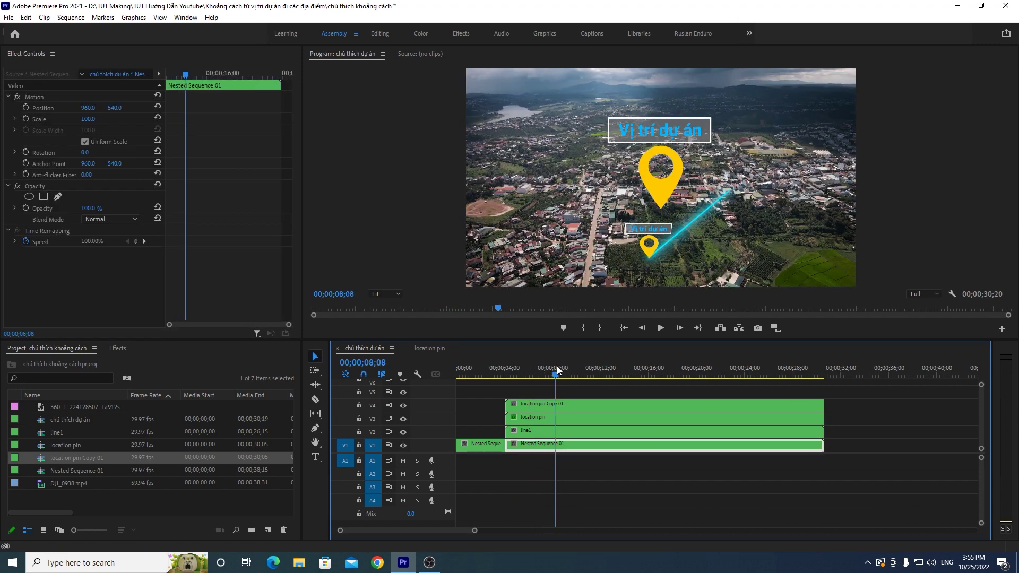
{"action": "left_click_drag", "start_coordinate": [556, 375], "coordinate": [550, 375]}
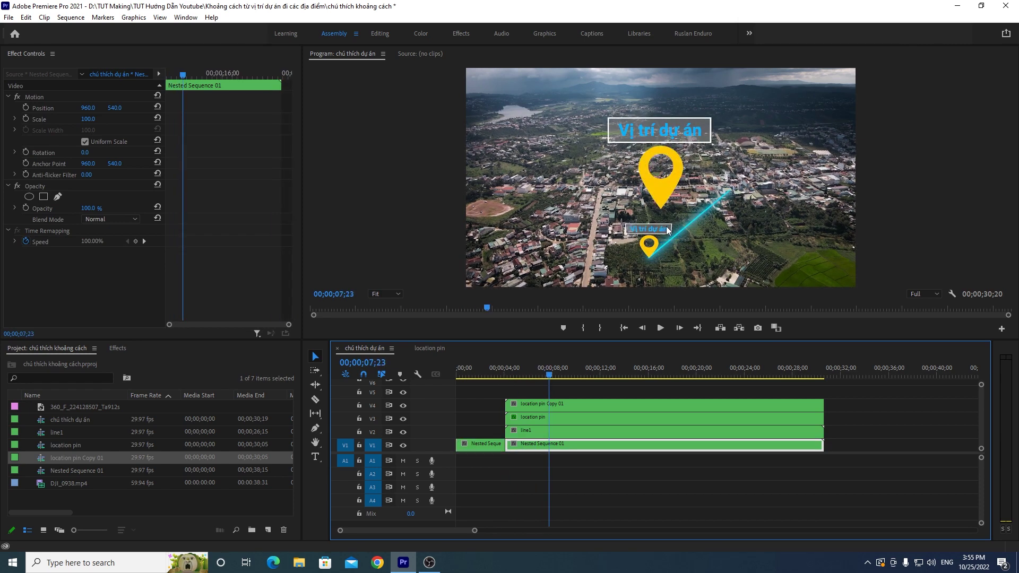
{"action": "left_click", "coordinate": [539, 418]}
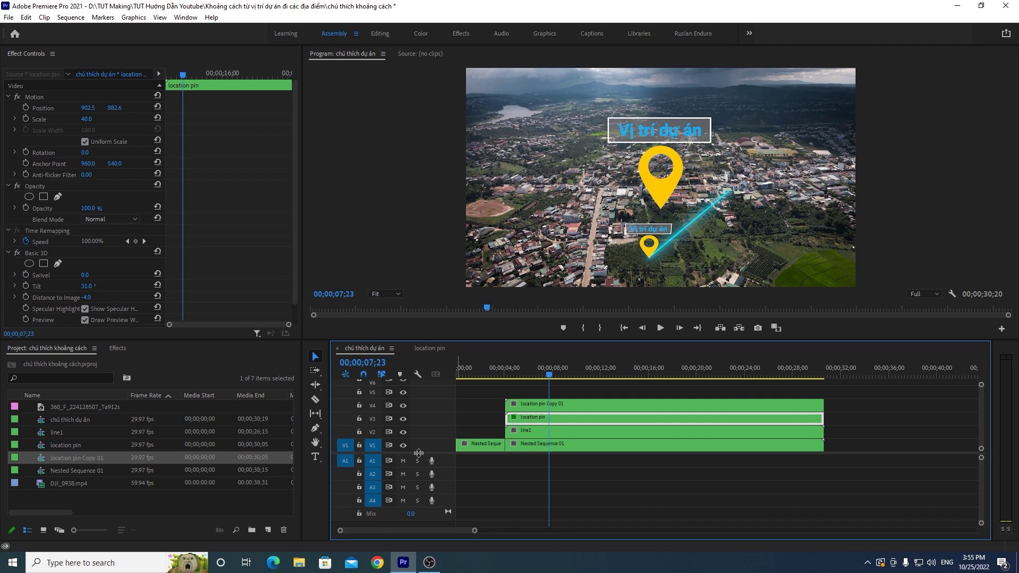
{"action": "left_click_drag", "start_coordinate": [419, 453], "coordinate": [419, 496]}
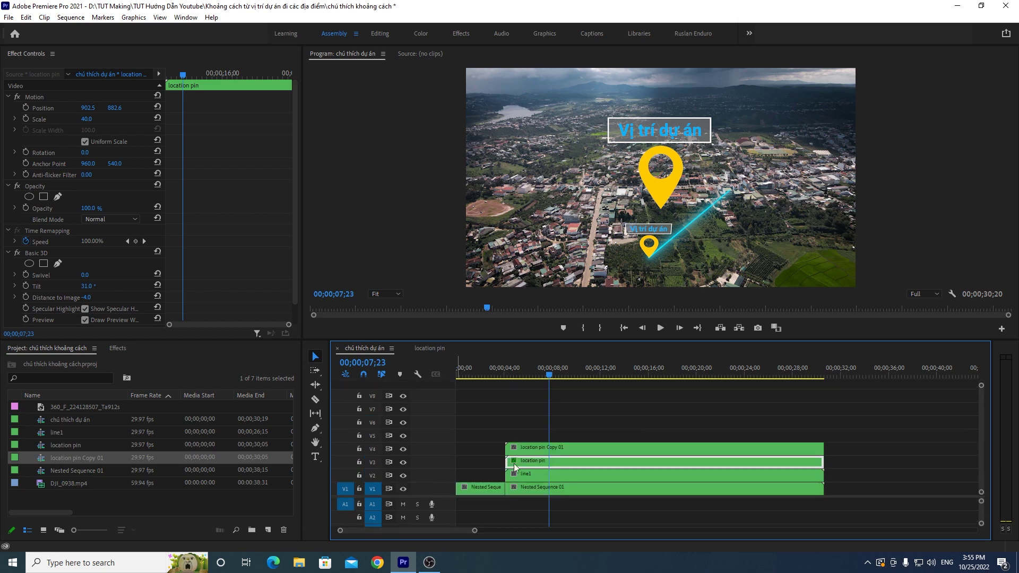
{"action": "left_click_drag", "start_coordinate": [515, 384], "coordinate": [552, 387]}
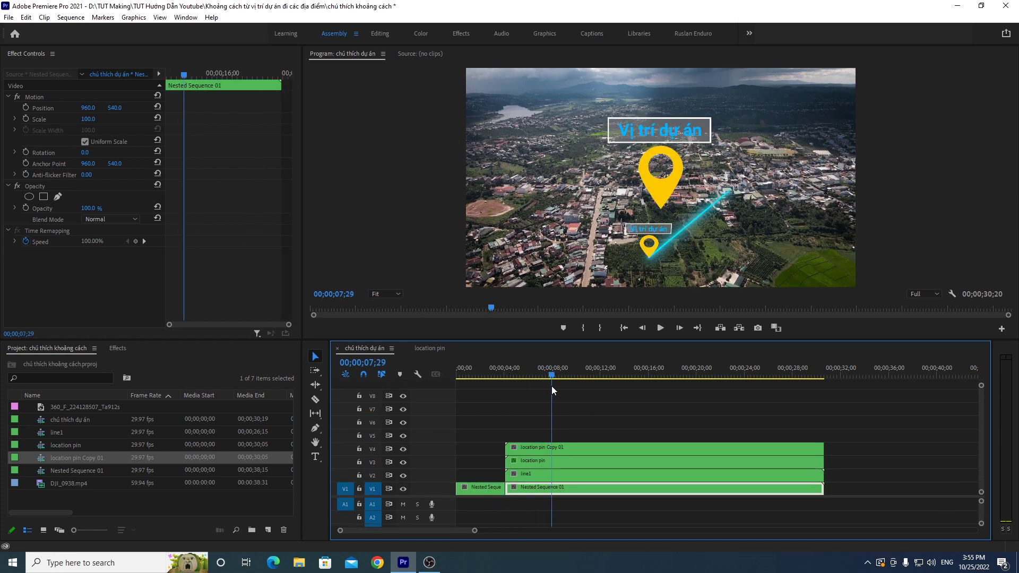
{"action": "left_click", "coordinate": [566, 447]}
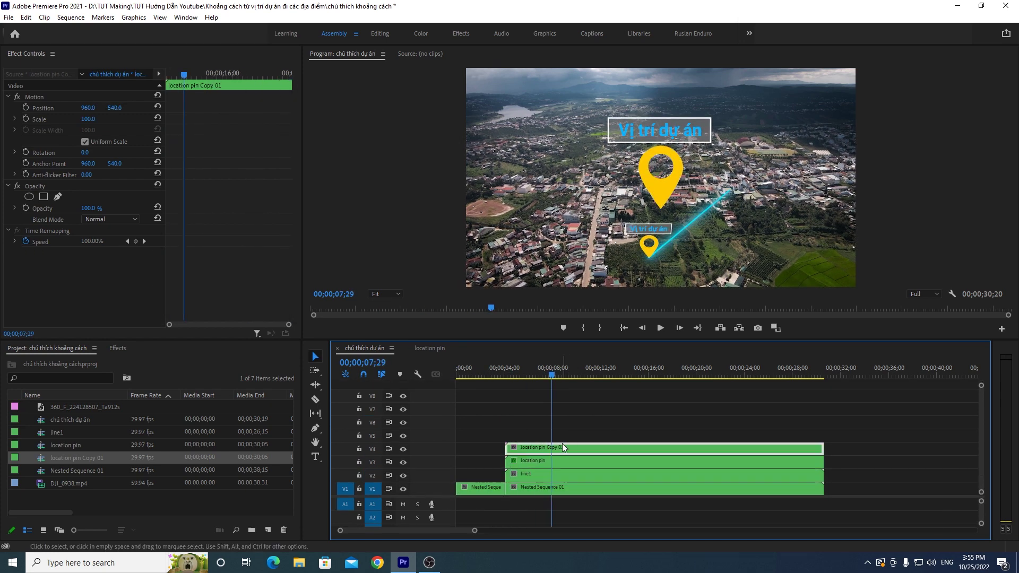
Step: Open location pin Copy 01, close the original location pin tab, and select the title graphic
{"action": "double_click", "coordinate": [562, 447]}
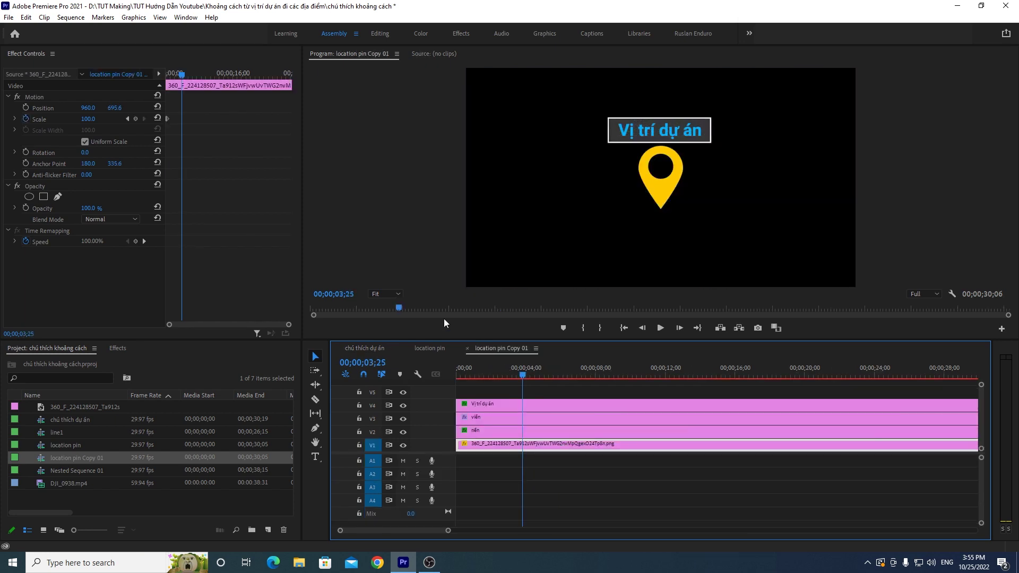
{"action": "left_click", "coordinate": [428, 349]}
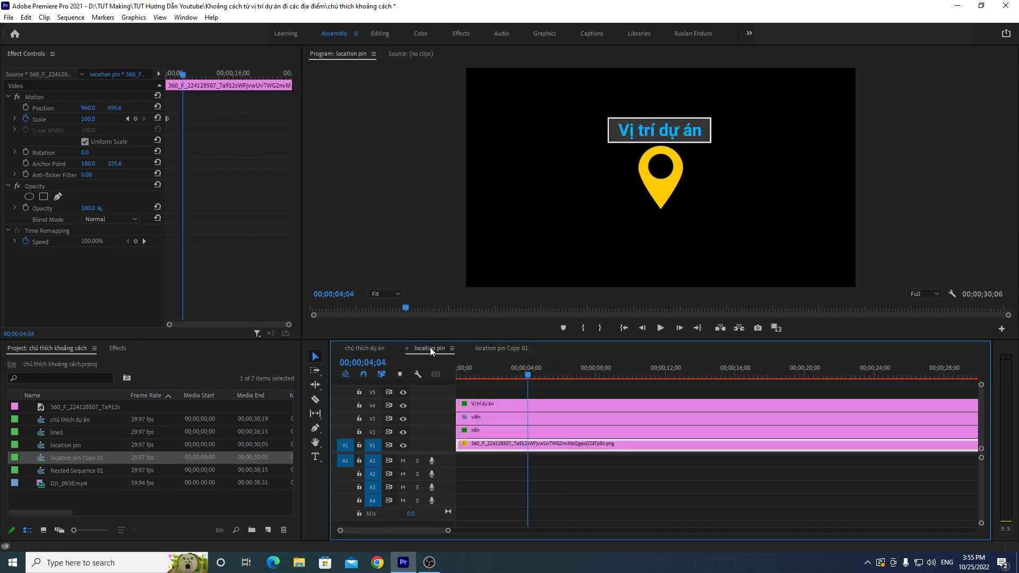
{"action": "left_click", "coordinate": [407, 349]}
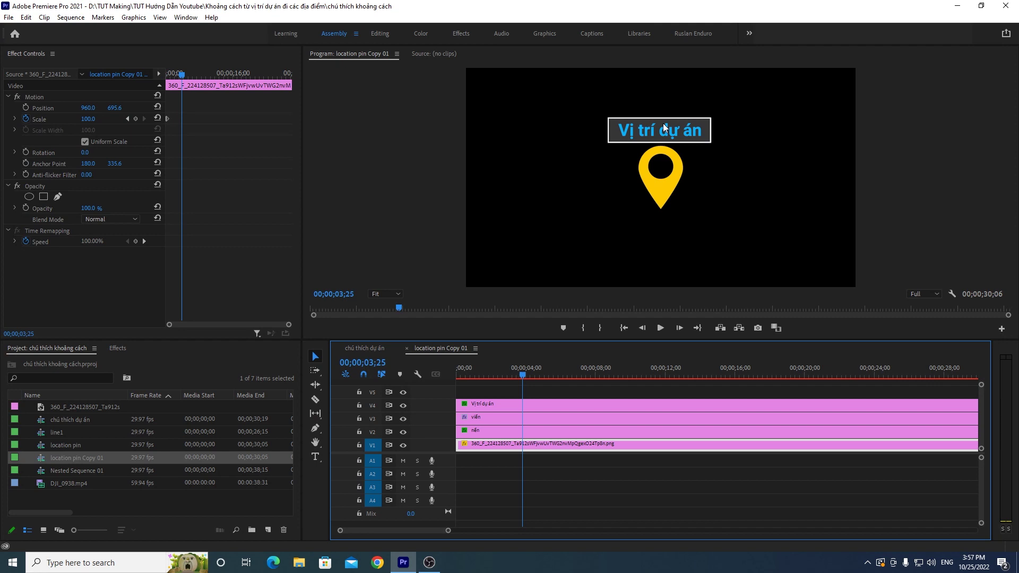
{"action": "left_click", "coordinate": [488, 404]}
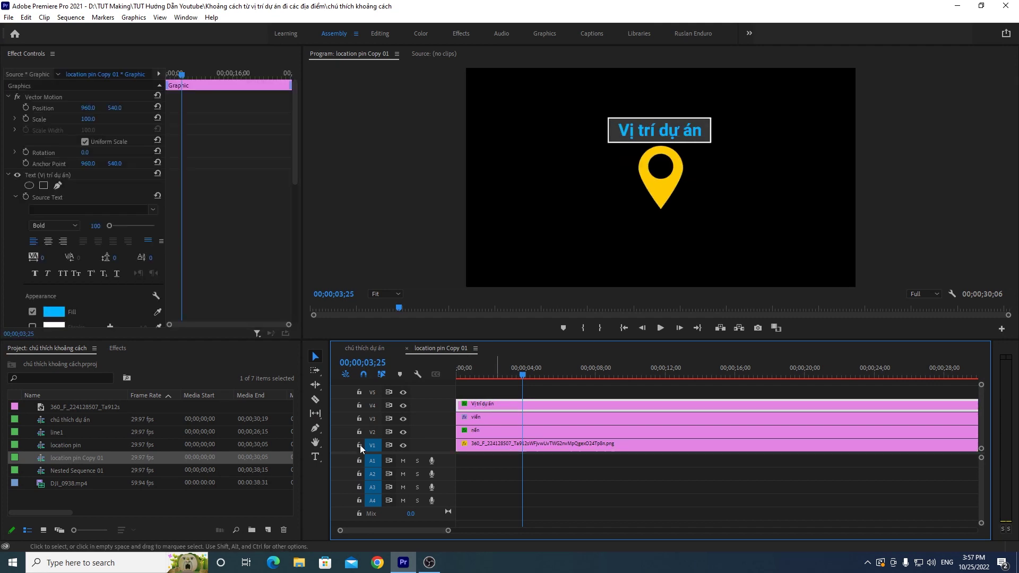
{"action": "left_click", "coordinate": [315, 458]}
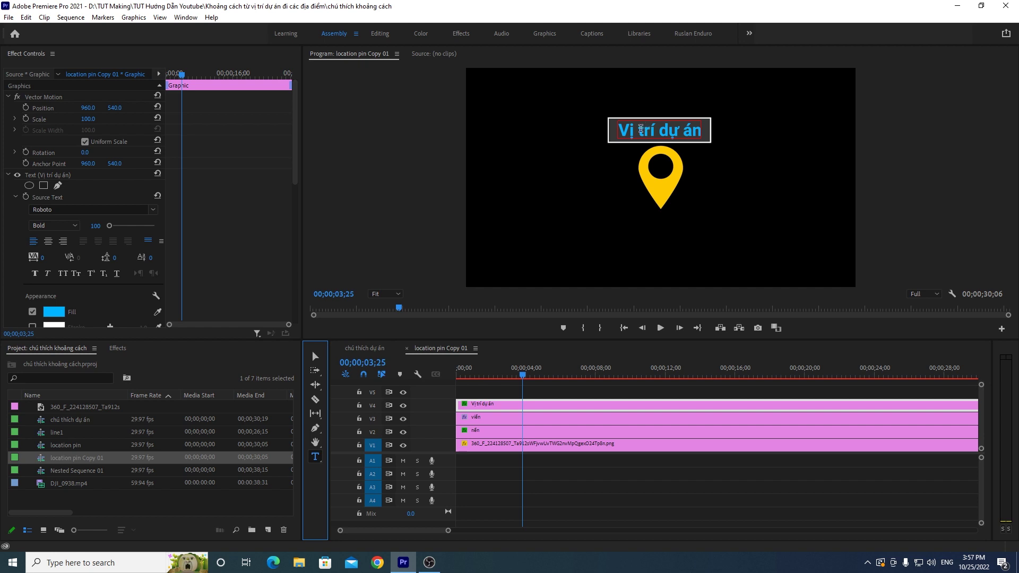
Step: Retype the title text as 'Khu đô thị Hào Quang'
{"action": "left_click", "coordinate": [688, 130]}
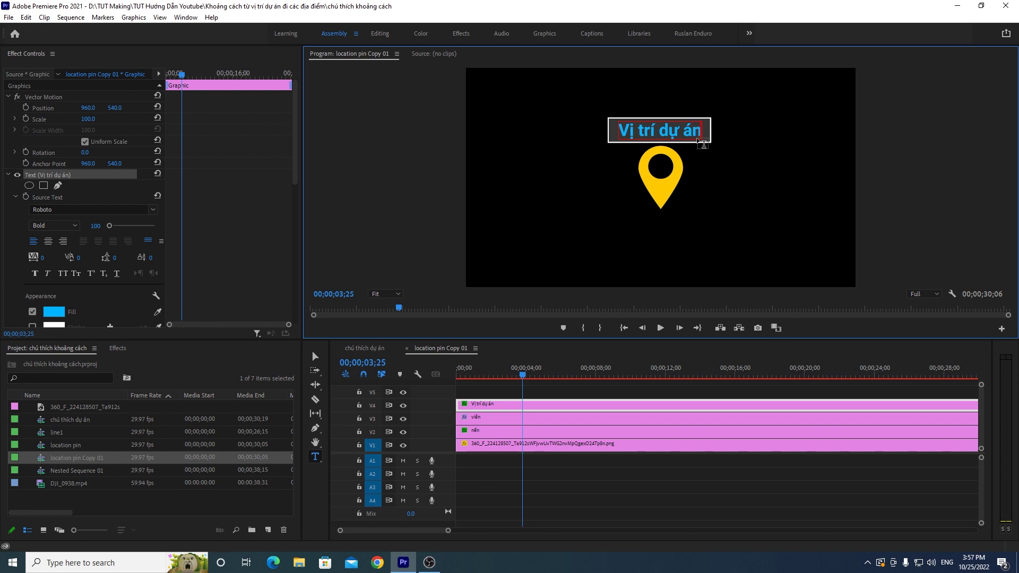
{"action": "key", "text": "BackSpace"}
{"action": "key", "text": "BackSpace"}
{"action": "key", "text": "BackSpace"}
{"action": "key", "text": "BackSpace"}
{"action": "key", "text": "BackSpace"}
{"action": "key", "text": "BackSpace"}
{"action": "key", "text": "BackSpace"}
{"action": "key", "text": "BackSpace"}
{"action": "key", "text": "BackSpace"}
{"action": "key", "text": "BackSpace"}
{"action": "key", "text": "BackSpace"}
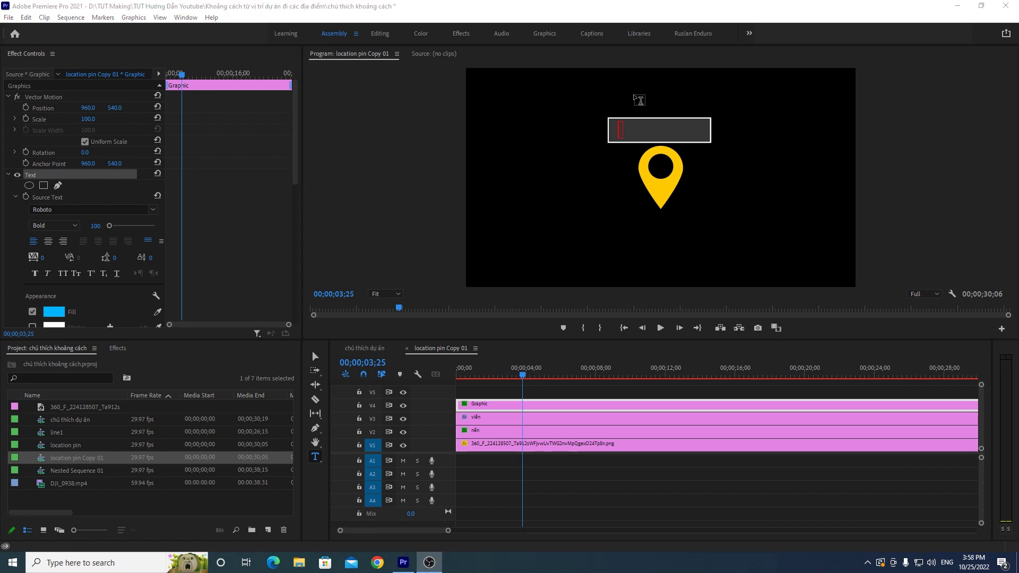
{"action": "type", "text": "Khu đô"}
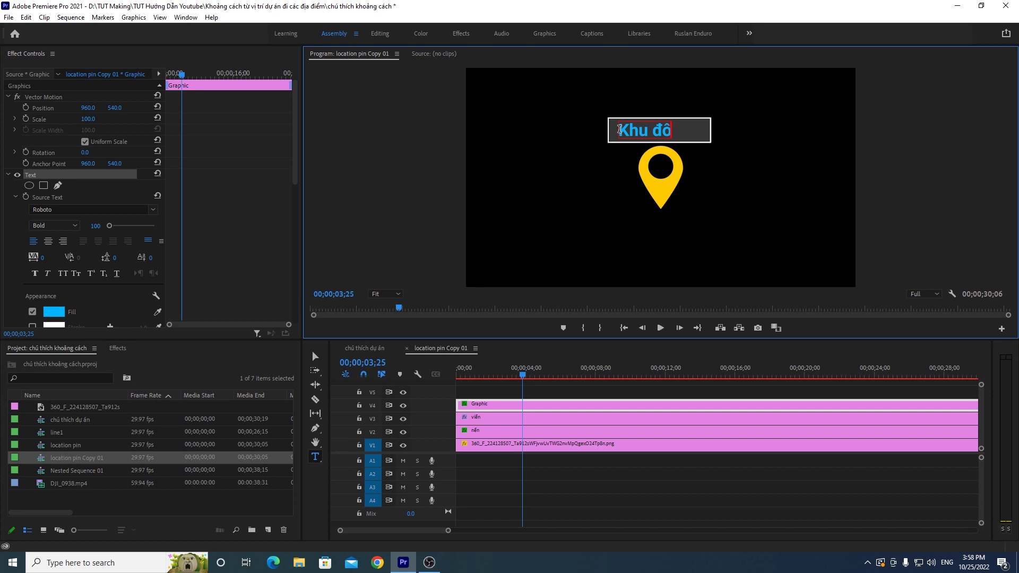
{"action": "type", "text": " thị Hoòa Quang"}
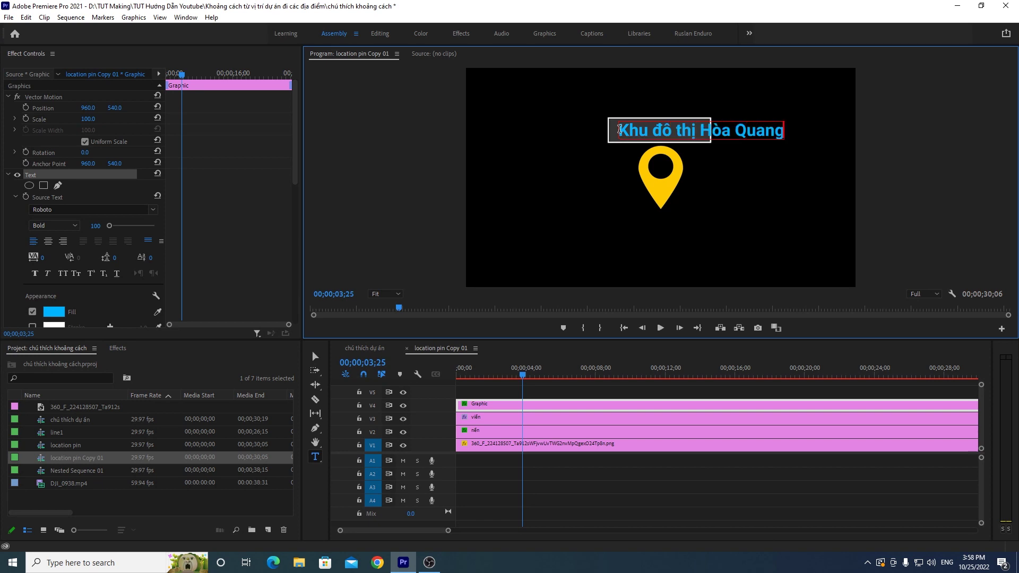
{"action": "key", "text": "BackSpace"}
{"action": "key", "text": "BackSpace"}
{"action": "type", "text": "ao"}
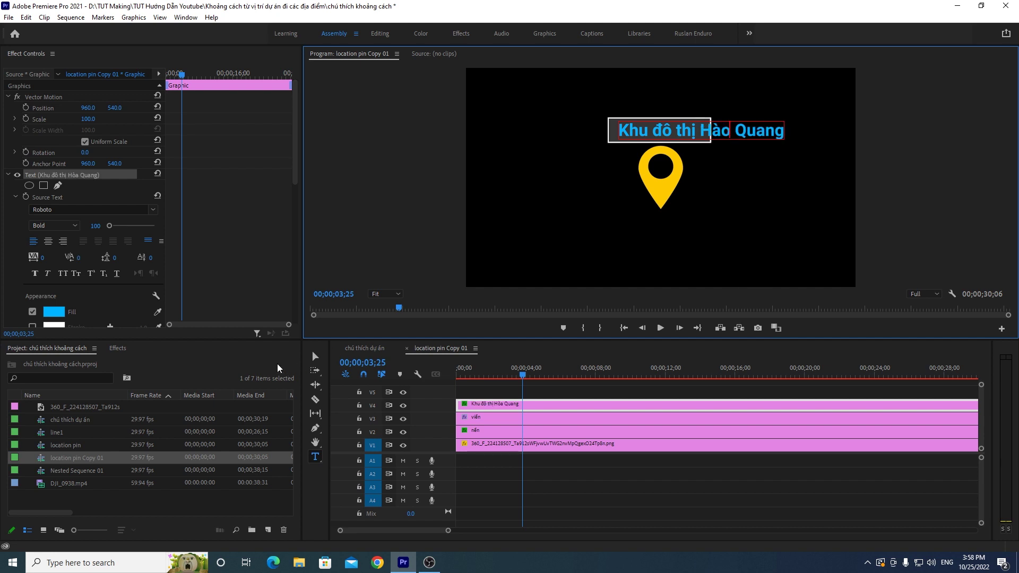
{"action": "key", "text": "Escape"}
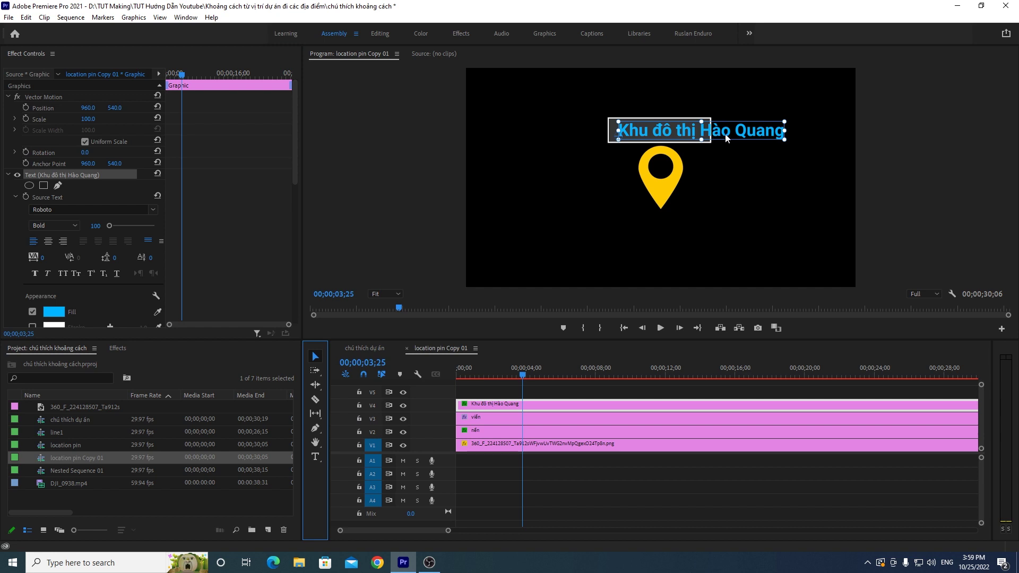
Step: Centre the new title, then stretch the viễn frame's left and right edges around 'Khu đô thị Hào Quang'
{"action": "left_click_drag", "start_coordinate": [726, 134], "coordinate": [684, 135]}
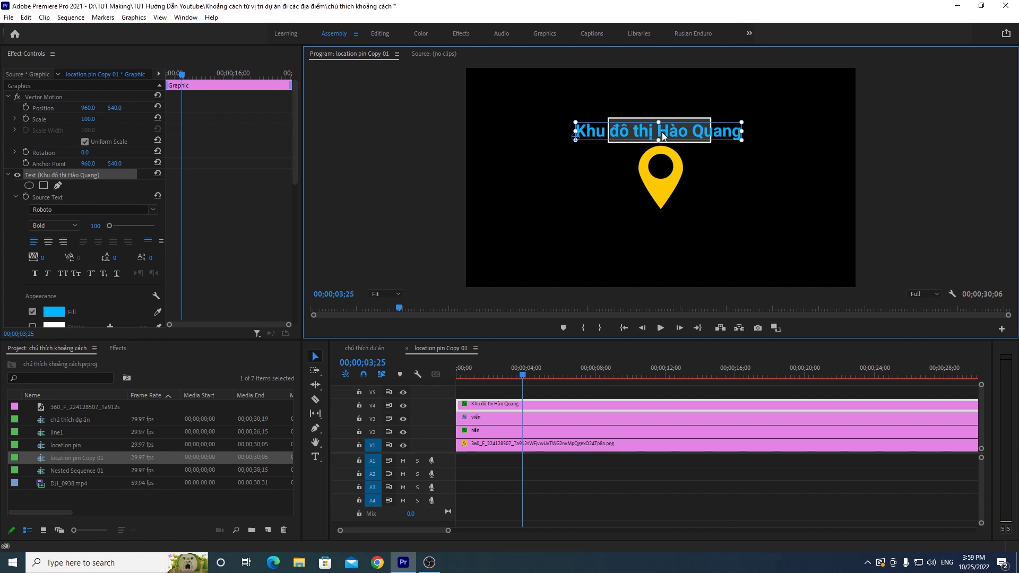
{"action": "left_click_drag", "start_coordinate": [670, 134], "coordinate": [671, 132]}
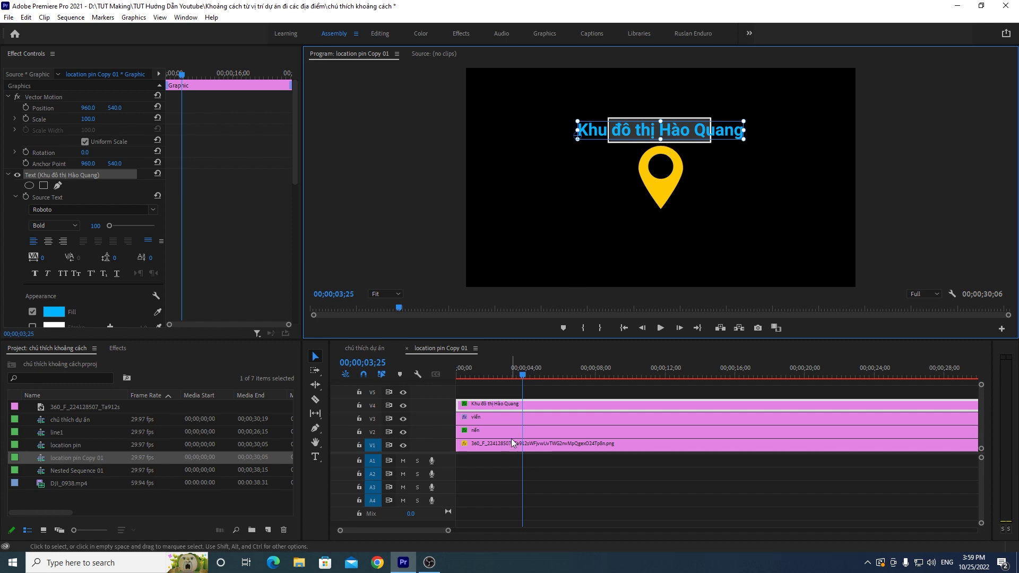
{"action": "left_click", "coordinate": [512, 418]}
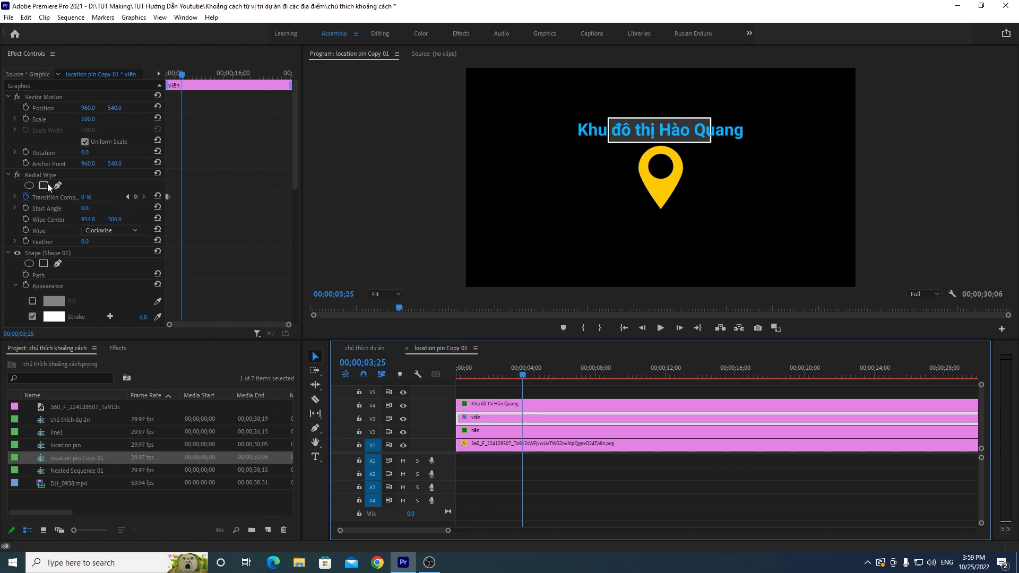
{"action": "left_click", "coordinate": [45, 252]}
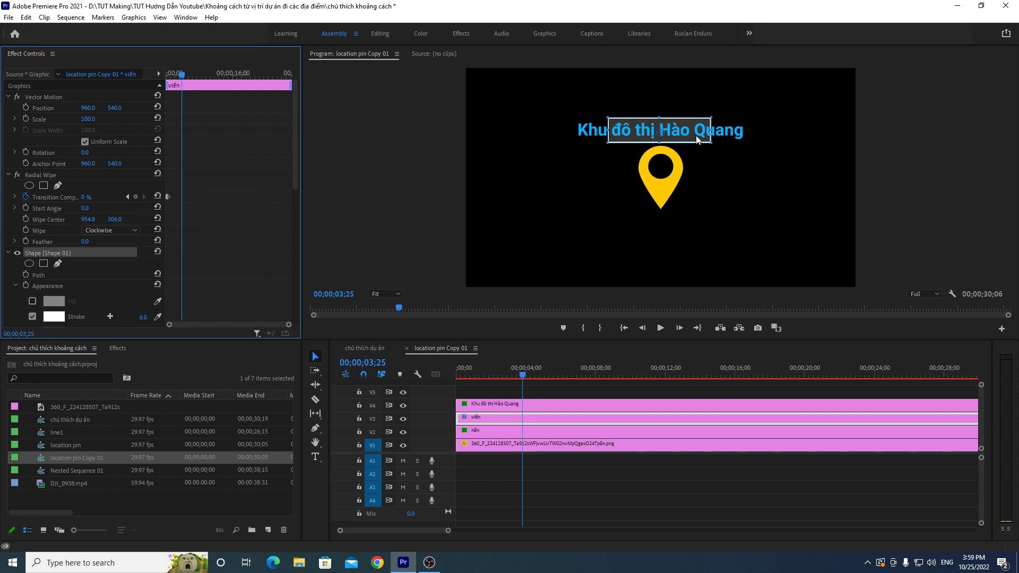
{"action": "left_click", "coordinate": [608, 131]}
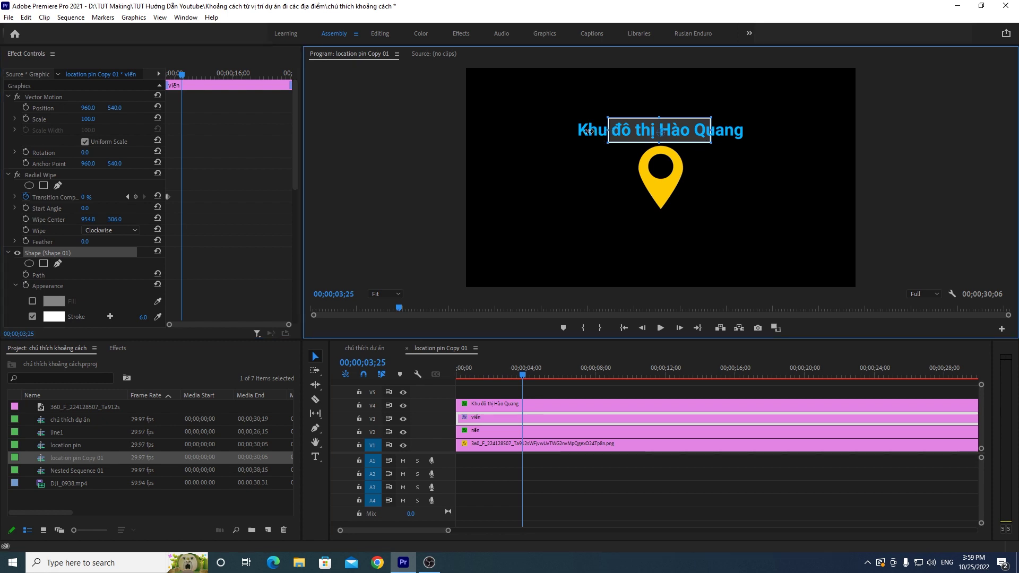
{"action": "left_click_drag", "start_coordinate": [609, 130], "coordinate": [573, 133]}
{"action": "left_click_drag", "start_coordinate": [710, 131], "coordinate": [747, 132]}
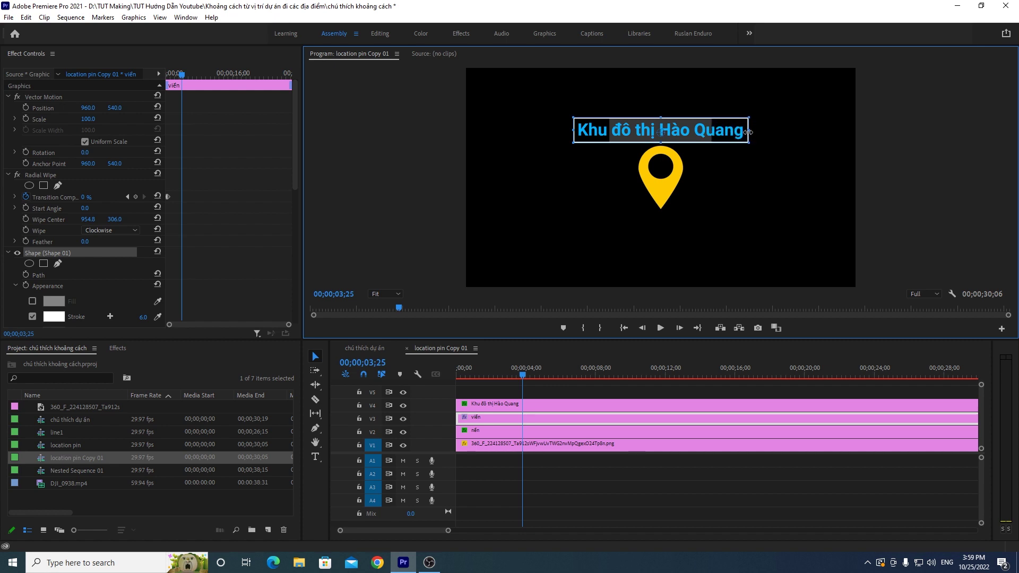
{"action": "left_click_drag", "start_coordinate": [747, 132], "coordinate": [748, 132]}
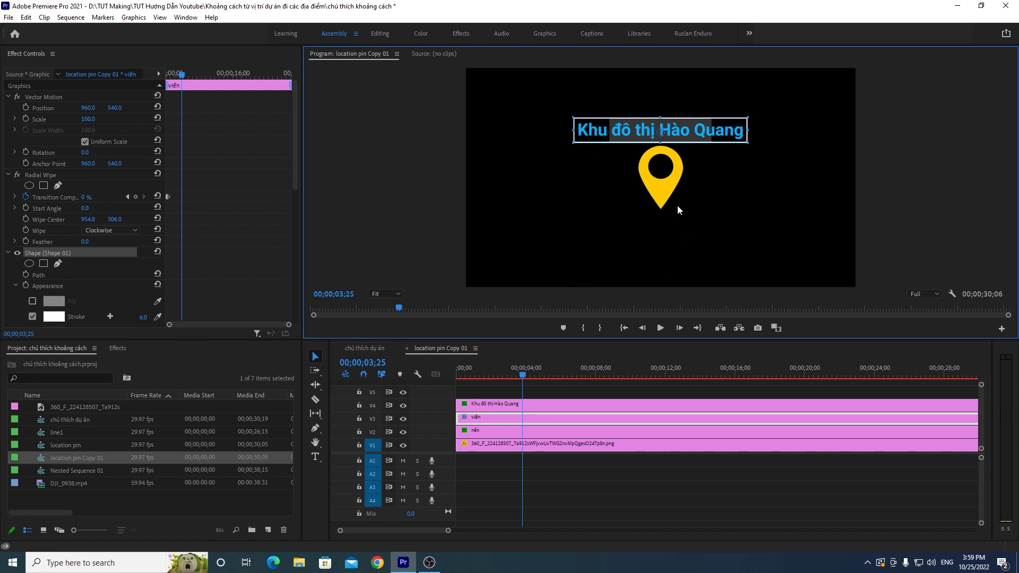
Step: Stretch the nền background box's left and right edges to fully fit the Khu đô thị Hào Quang title
{"action": "left_click", "coordinate": [625, 164]}
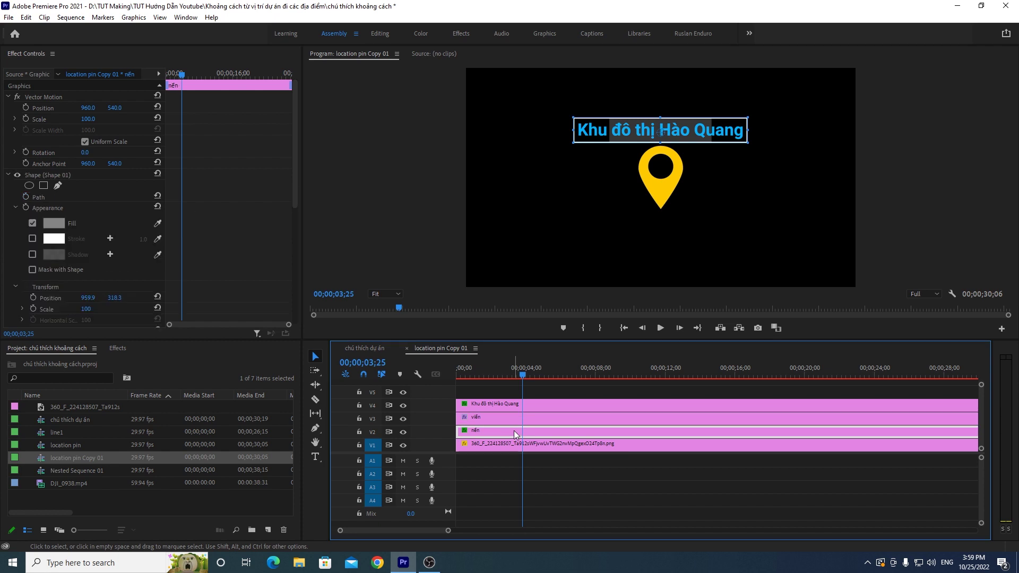
{"action": "left_click", "coordinate": [56, 177]}
{"action": "left_click", "coordinate": [613, 134]}
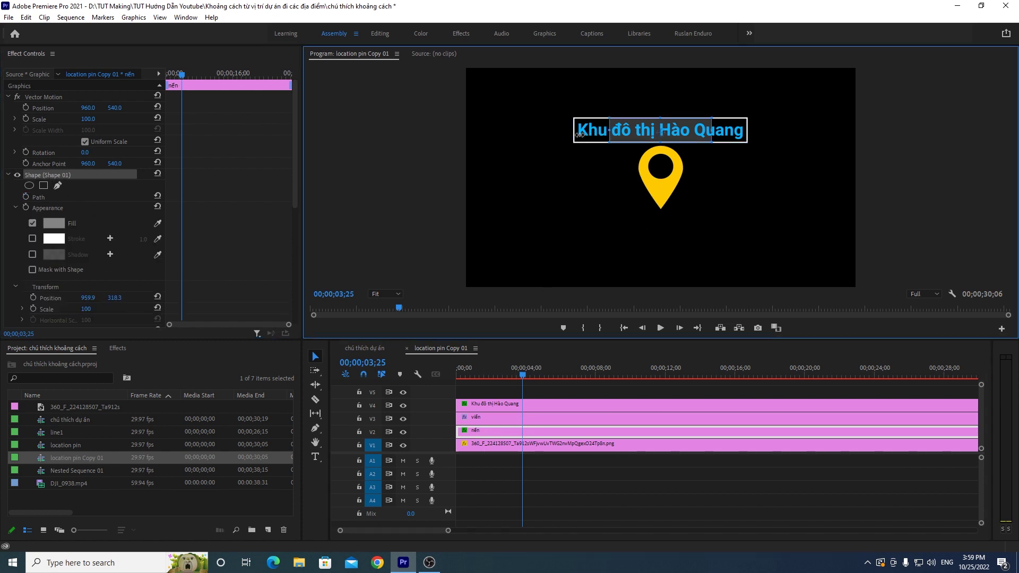
{"action": "left_click_drag", "start_coordinate": [609, 127], "coordinate": [574, 129]}
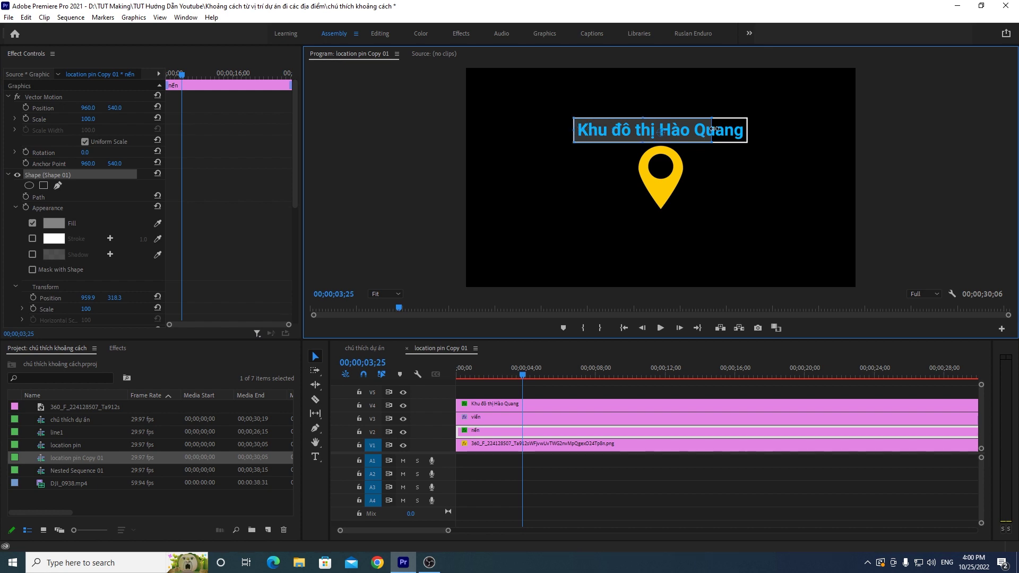
{"action": "left_click_drag", "start_coordinate": [712, 129], "coordinate": [744, 128]}
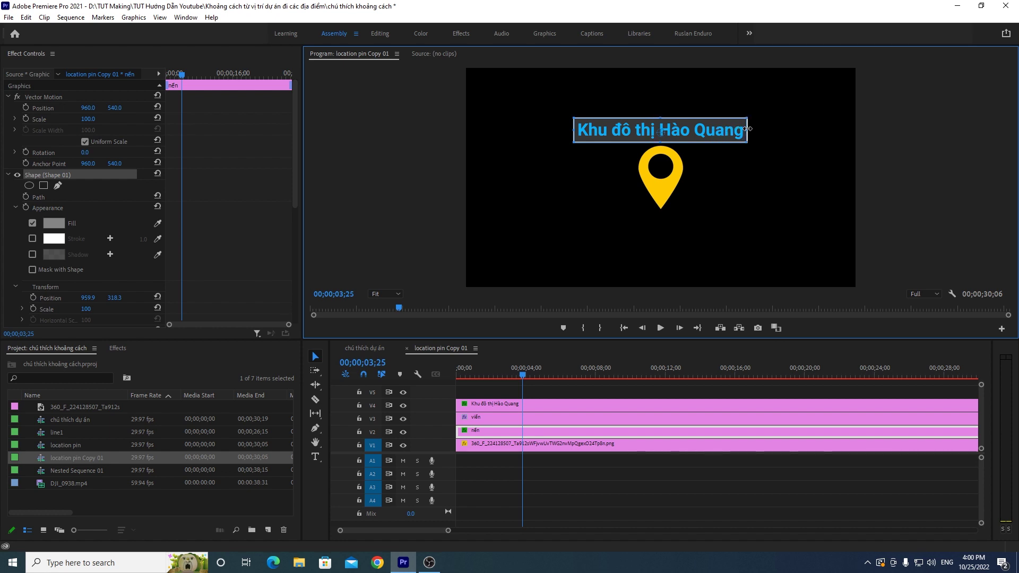
{"action": "left_click_drag", "start_coordinate": [748, 129], "coordinate": [748, 128]}
{"action": "left_click", "coordinate": [318, 357]}
{"action": "left_click", "coordinate": [914, 186]}
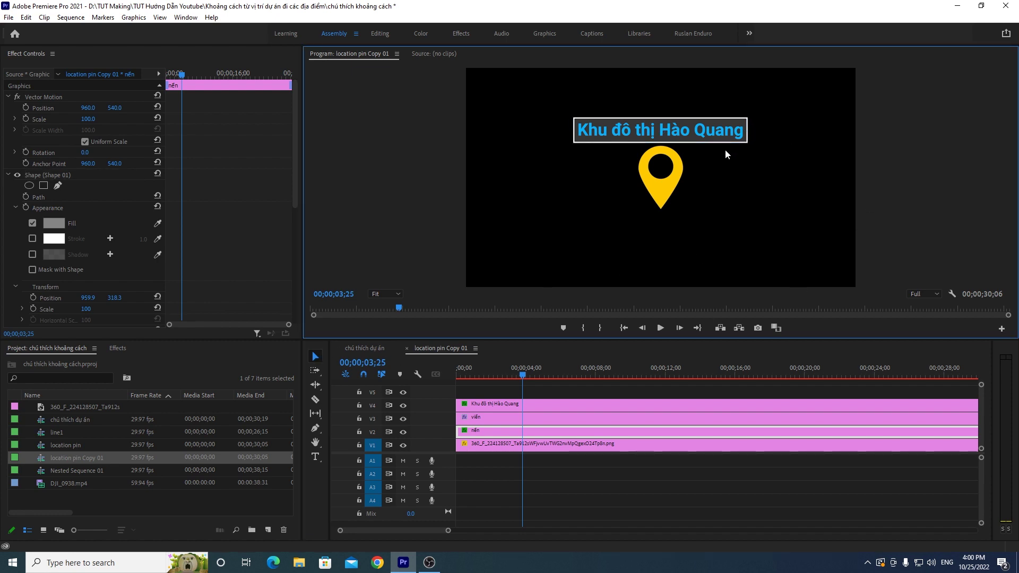
{"action": "left_click_drag", "start_coordinate": [508, 374], "coordinate": [452, 383]}
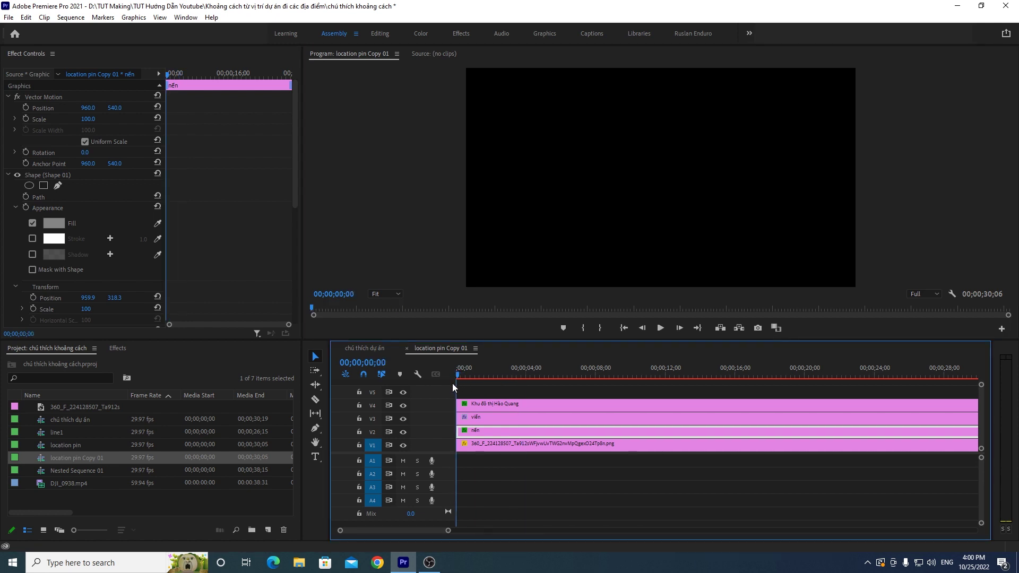
Step: Narrow the Khu đô thị Hào Quang title text box and nudge it slightly left
{"action": "left_click", "coordinate": [660, 328]}
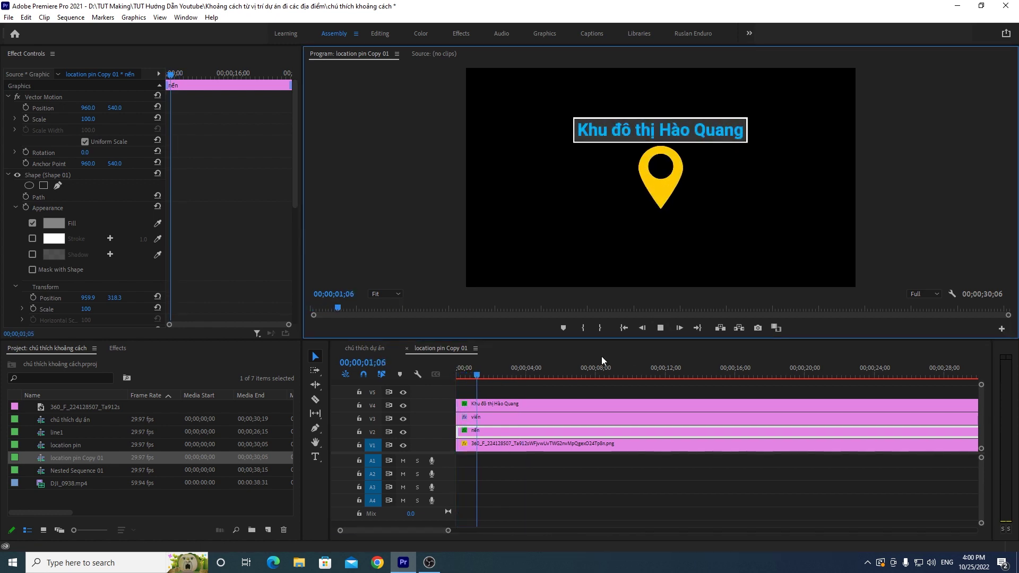
{"action": "left_click_drag", "start_coordinate": [514, 378], "coordinate": [491, 378]}
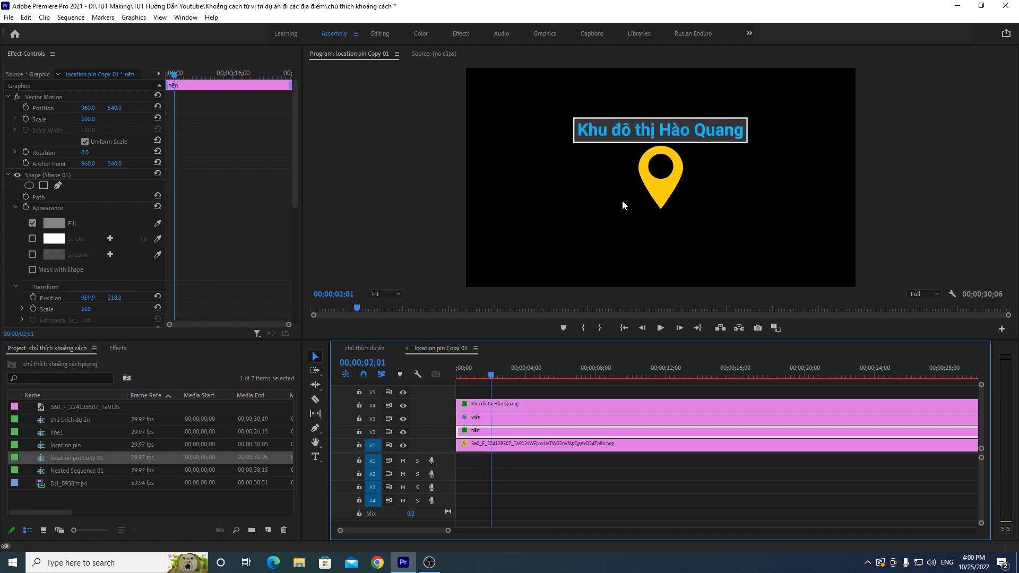
{"action": "left_click", "coordinate": [485, 420]}
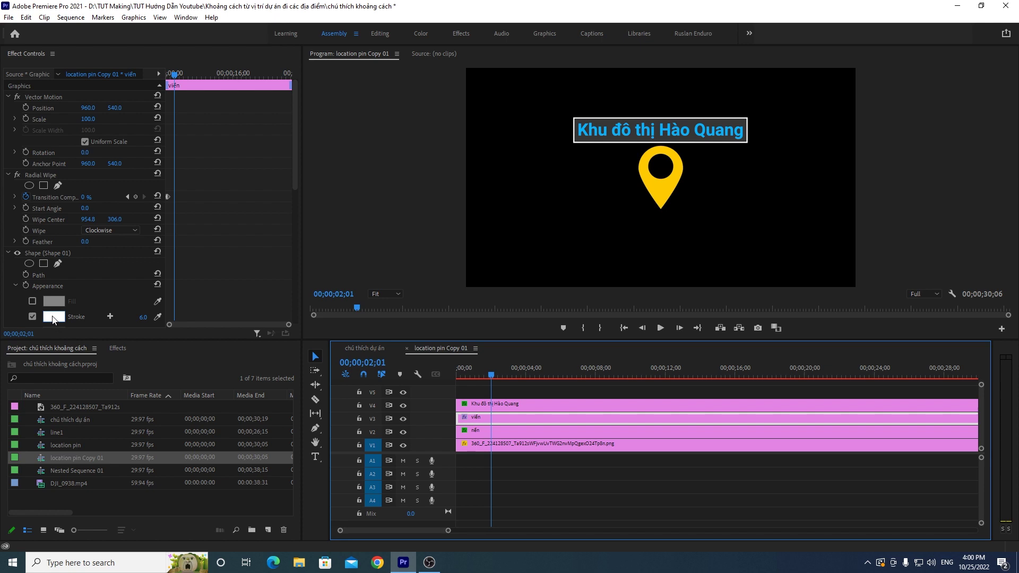
{"action": "left_click", "coordinate": [525, 407]}
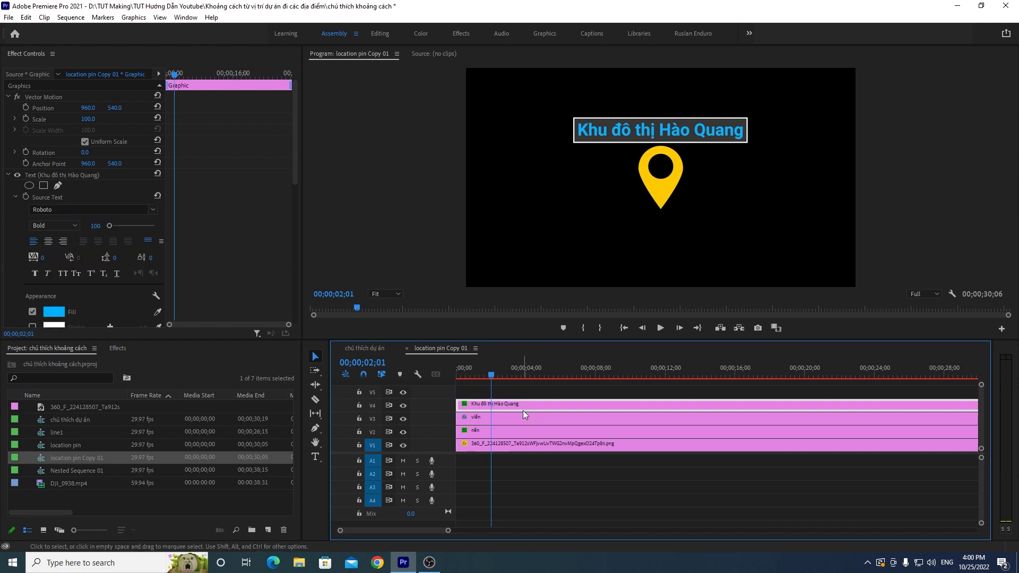
{"action": "left_click", "coordinate": [51, 176]}
{"action": "left_click_drag", "start_coordinate": [743, 121], "coordinate": [688, 133]}
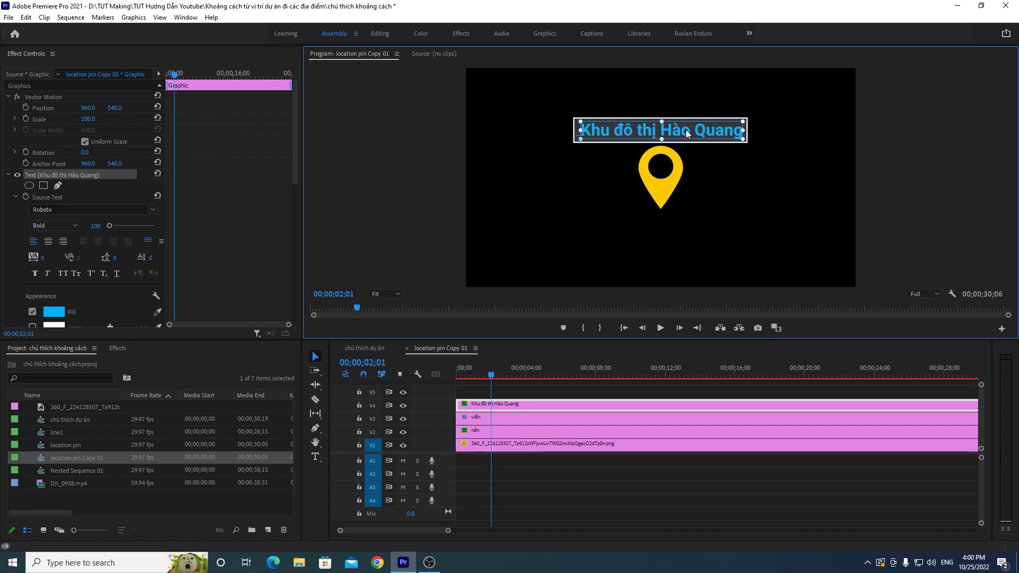
{"action": "left_click_drag", "start_coordinate": [686, 133], "coordinate": [685, 133]}
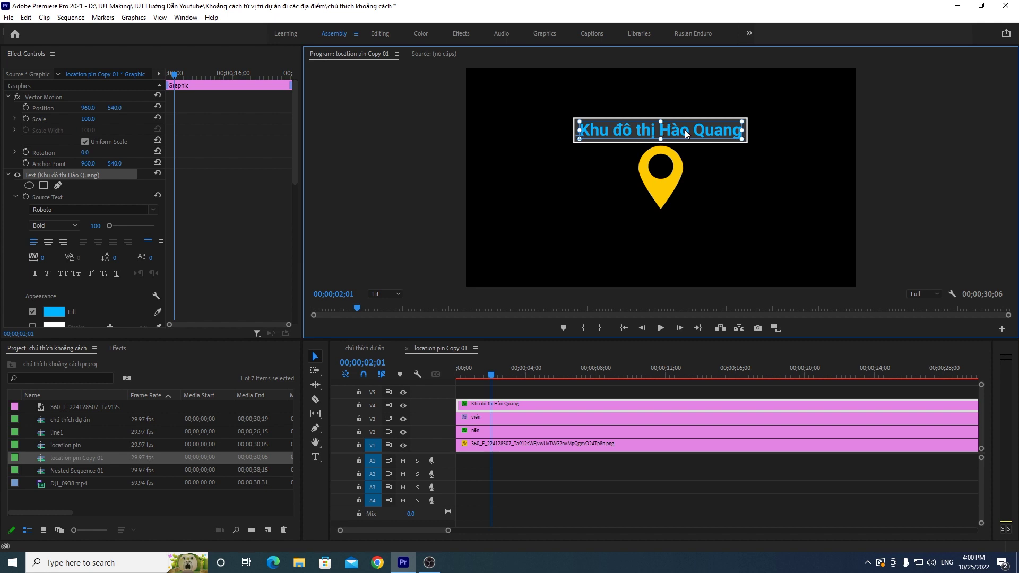
{"action": "left_click", "coordinate": [316, 357]}
{"action": "left_click", "coordinate": [888, 211]}
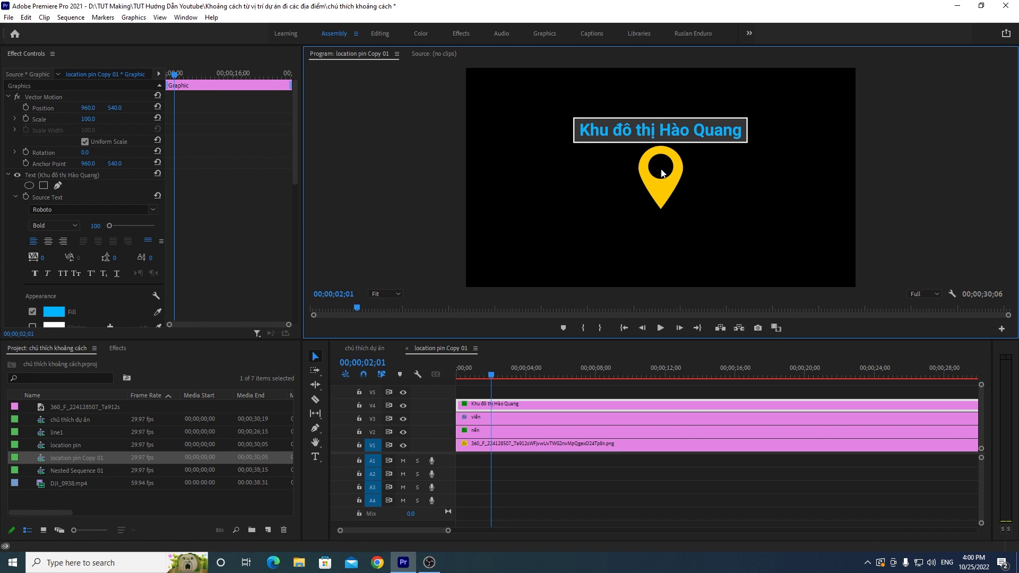
Step: Preview the pin and title animation from the start, then open the chú thích dự án sequence
{"action": "left_click_drag", "start_coordinate": [490, 375], "coordinate": [445, 392]}
{"action": "left_click", "coordinate": [659, 329]}
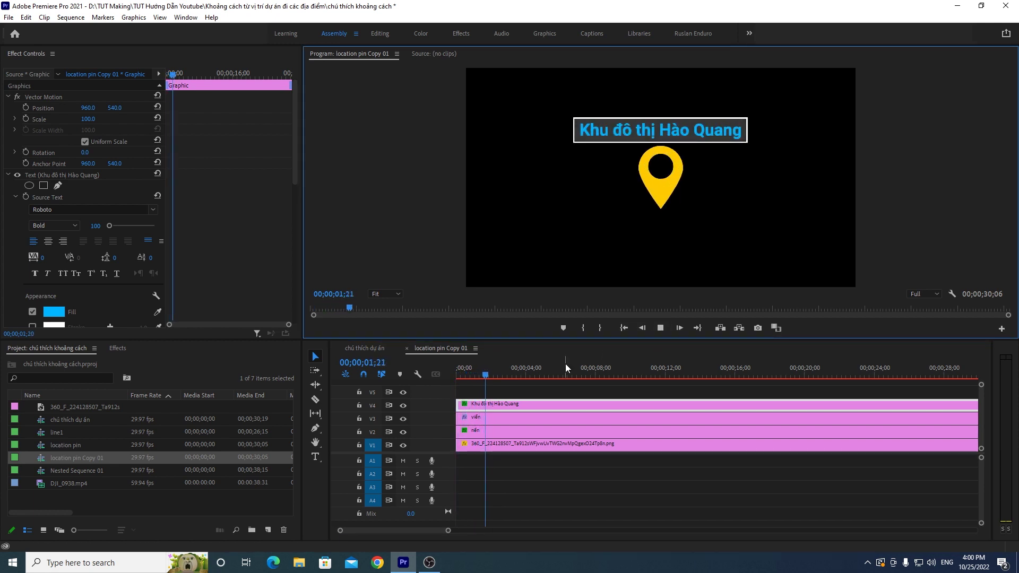
{"action": "left_click", "coordinate": [516, 374]}
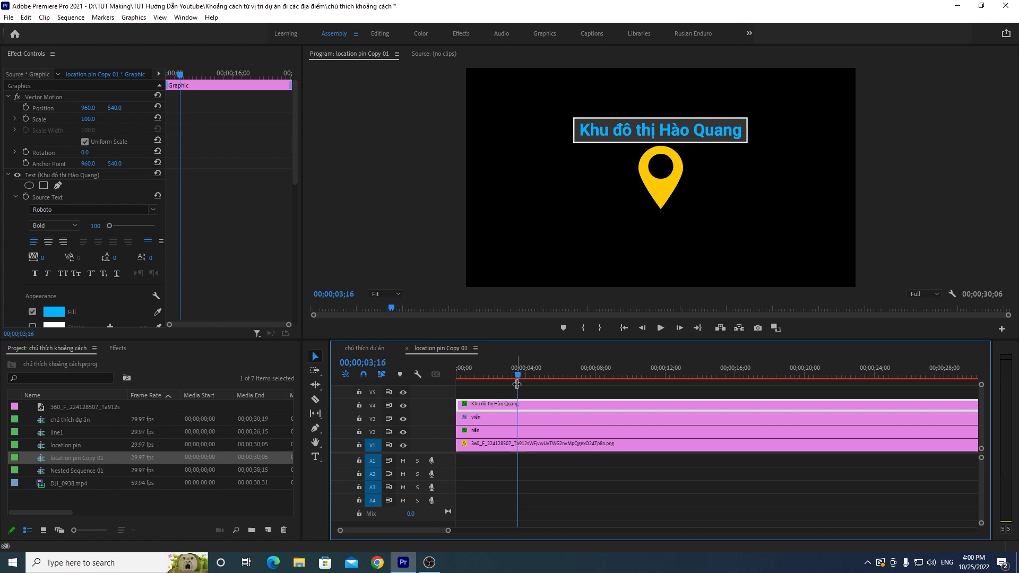
{"action": "left_click", "coordinate": [368, 348]}
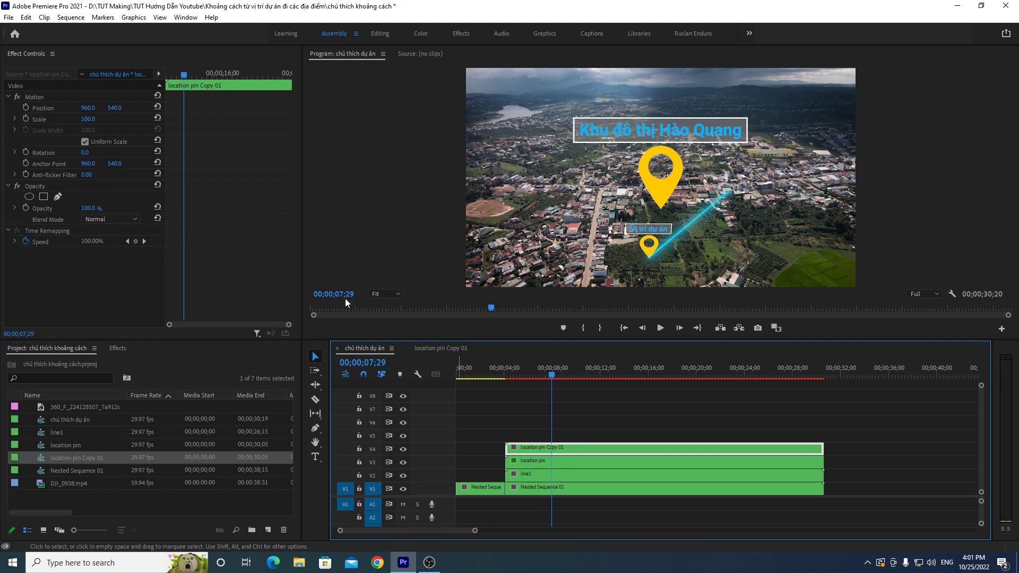
Step: Scale the Hào Quang pin graphic to 36% and move it to the end of the cyan line
{"action": "mouse_move", "coordinate": [90, 121]}
{"action": "left_mouse_down"}
{"action": "mouse_move", "coordinate": [56, 121]}
{"action": "mouse_move", "coordinate": [88, 119]}
{"action": "left_mouse_up"}
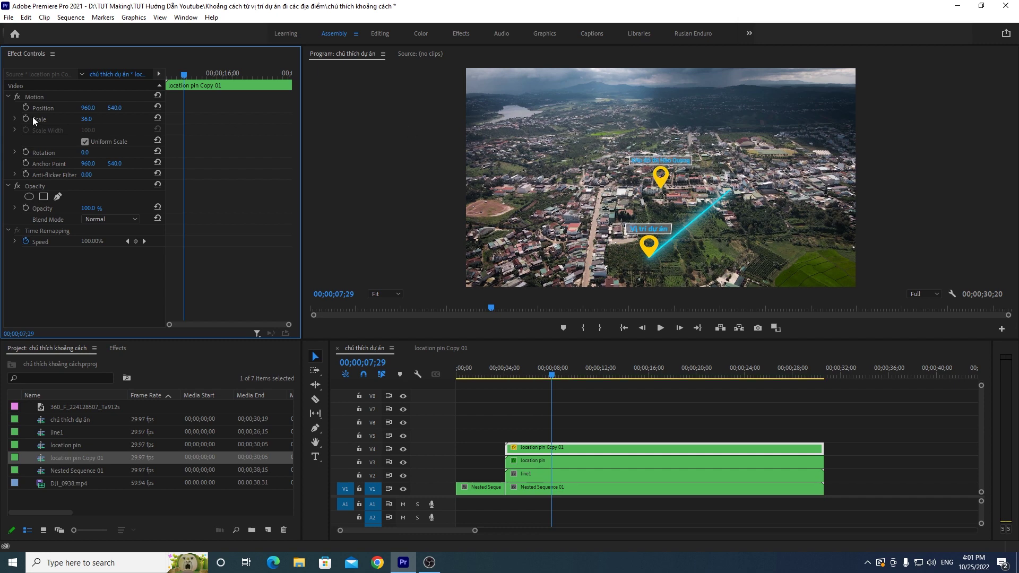
{"action": "left_click", "coordinate": [38, 100]}
{"action": "mouse_move", "coordinate": [661, 190]}
{"action": "left_mouse_down"}
{"action": "mouse_move", "coordinate": [739, 184]}
{"action": "mouse_move", "coordinate": [732, 193]}
{"action": "left_mouse_up"}
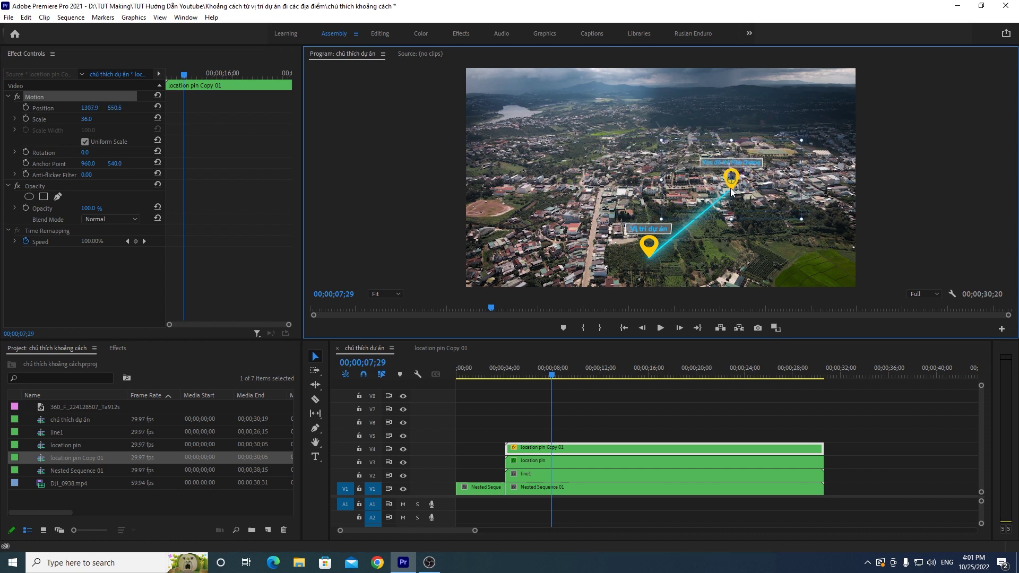
{"action": "left_click", "coordinate": [883, 193]}
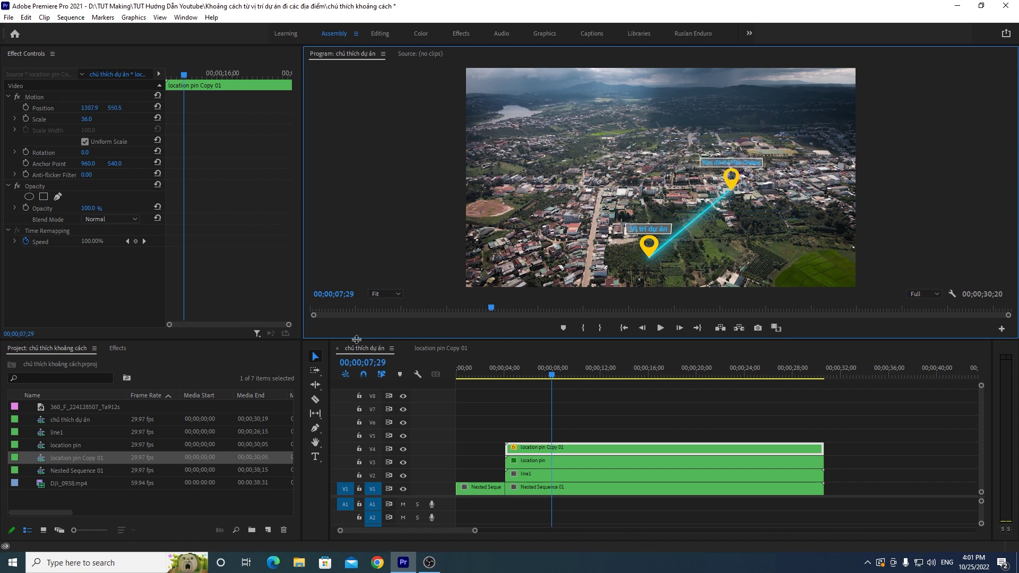
Step: Inspect the pin placement at 100% and 75% preview magnification
{"action": "left_click", "coordinate": [376, 294]}
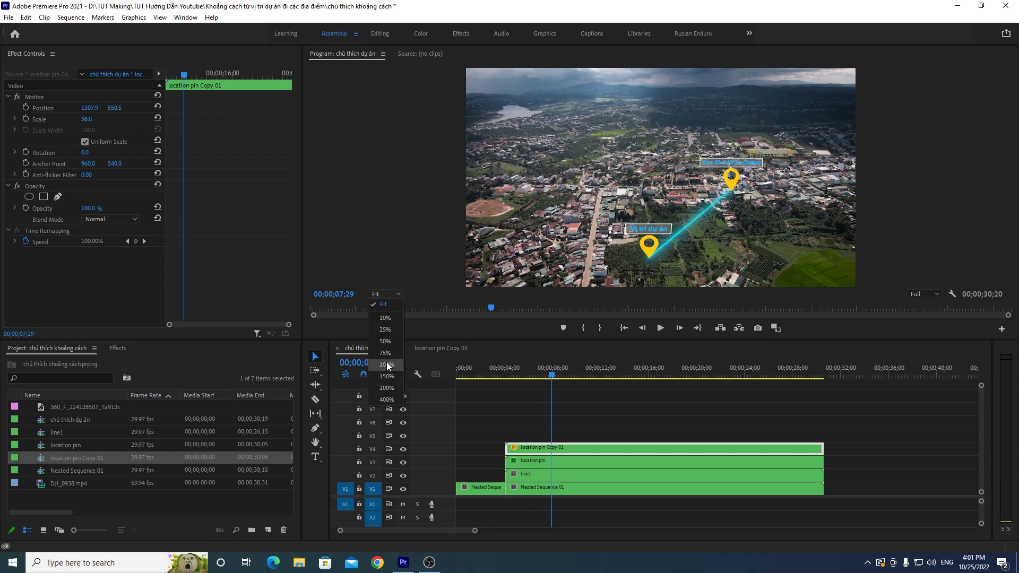
{"action": "left_click", "coordinate": [387, 365]}
{"action": "left_click_drag", "start_coordinate": [626, 286], "coordinate": [845, 240]}
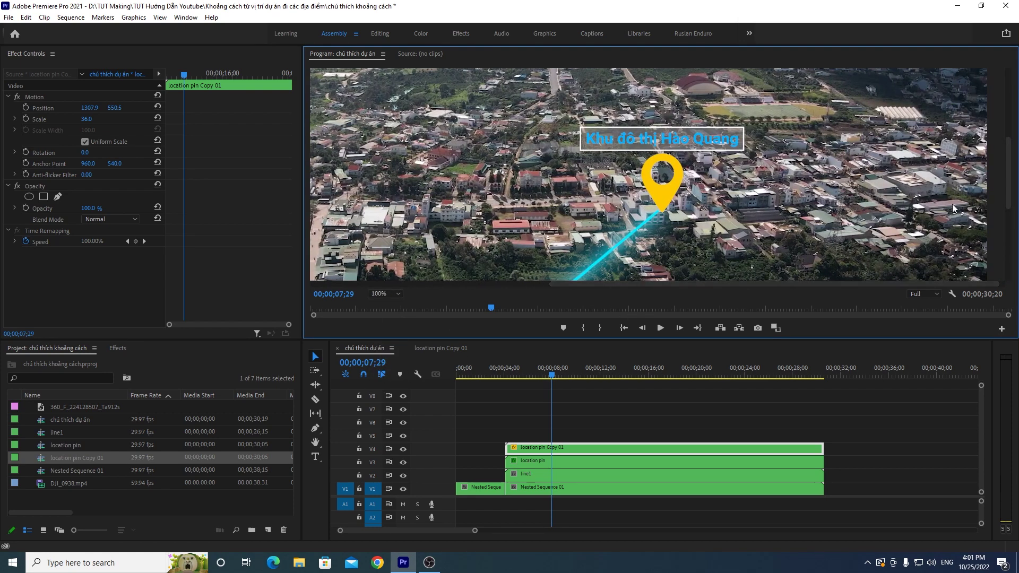
{"action": "left_click_drag", "start_coordinate": [1006, 183], "coordinate": [1007, 191]}
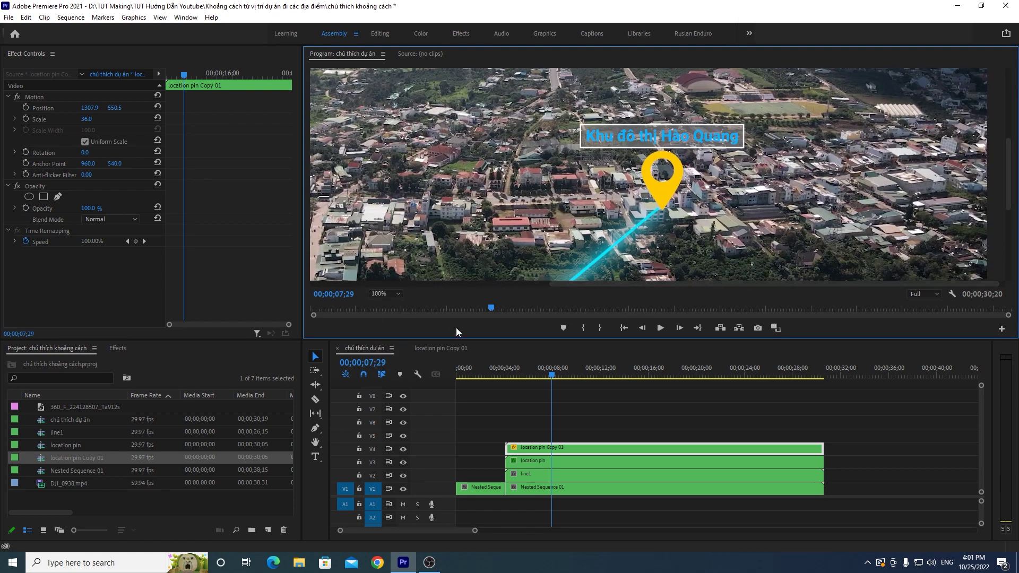
{"action": "left_click", "coordinate": [374, 295]}
{"action": "left_click", "coordinate": [376, 353]}
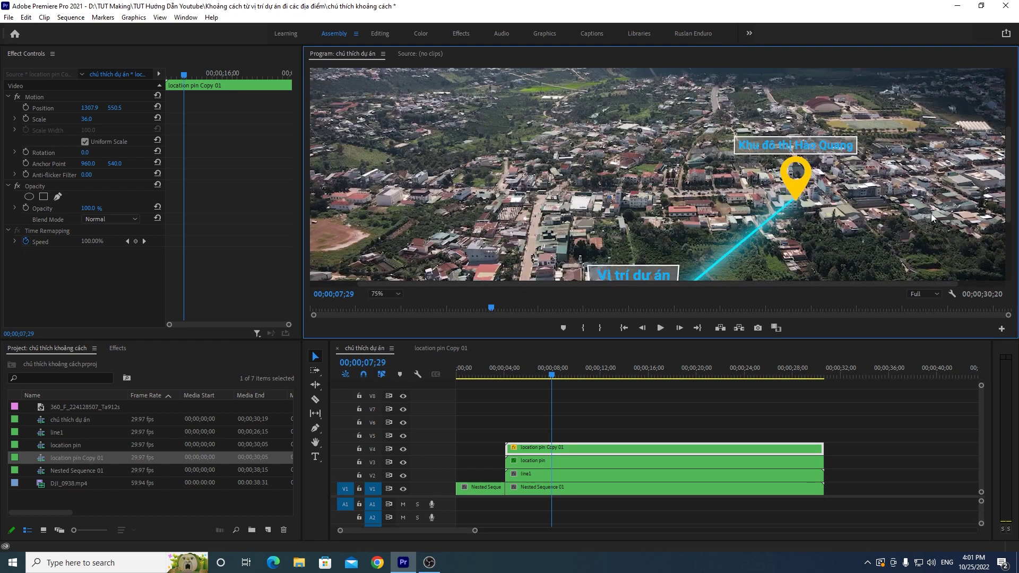
{"action": "left_click_drag", "start_coordinate": [771, 284], "coordinate": [820, 284]}
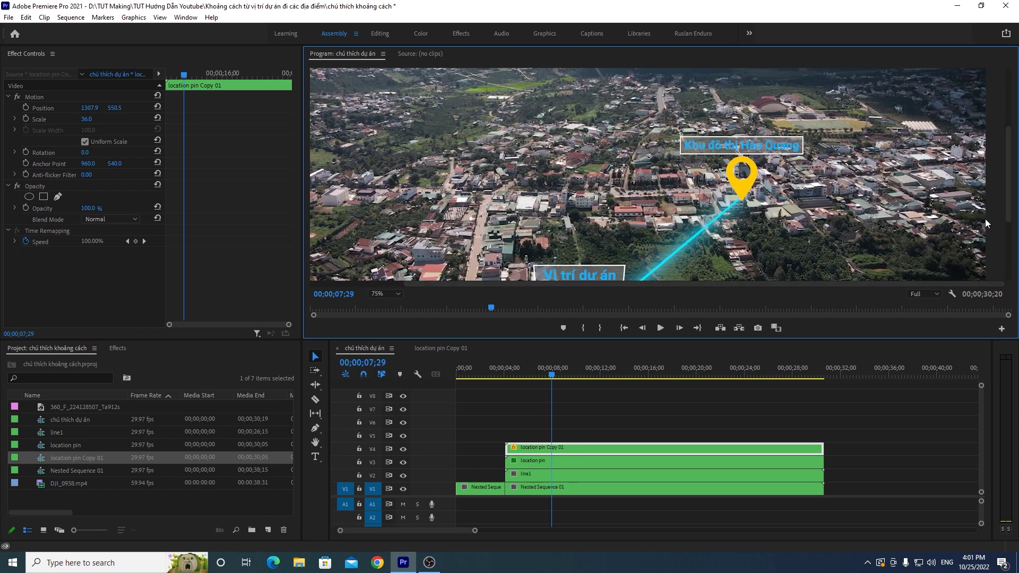
{"action": "left_click_drag", "start_coordinate": [1005, 214], "coordinate": [1005, 221]}
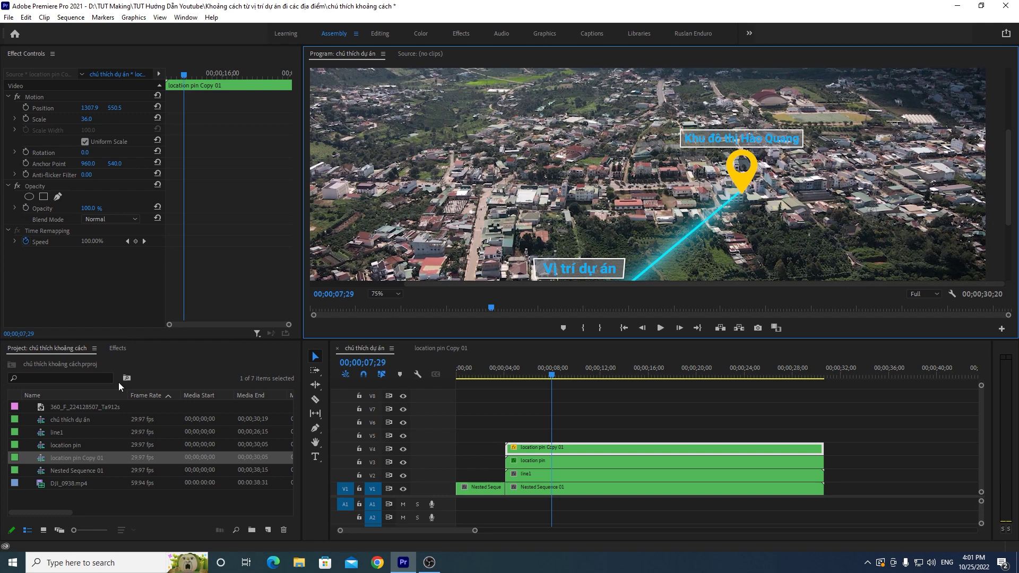
{"action": "left_click", "coordinate": [126, 349]}
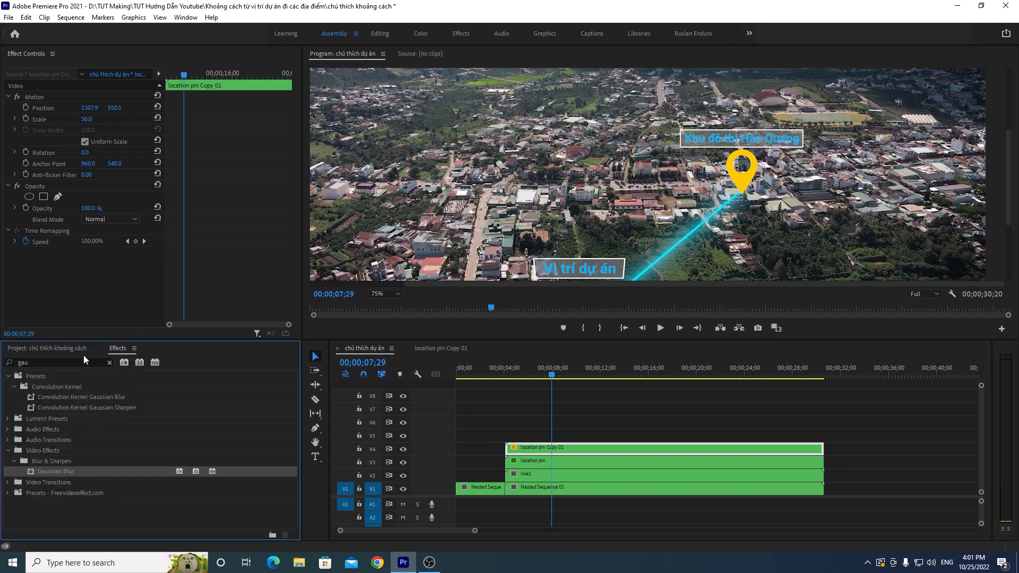
Step: Apply Basic 3D to the Hào Quang pin graphic and tilt it back 13°
{"action": "left_click", "coordinate": [110, 362]}
{"action": "type", "text": "basic 3d"}
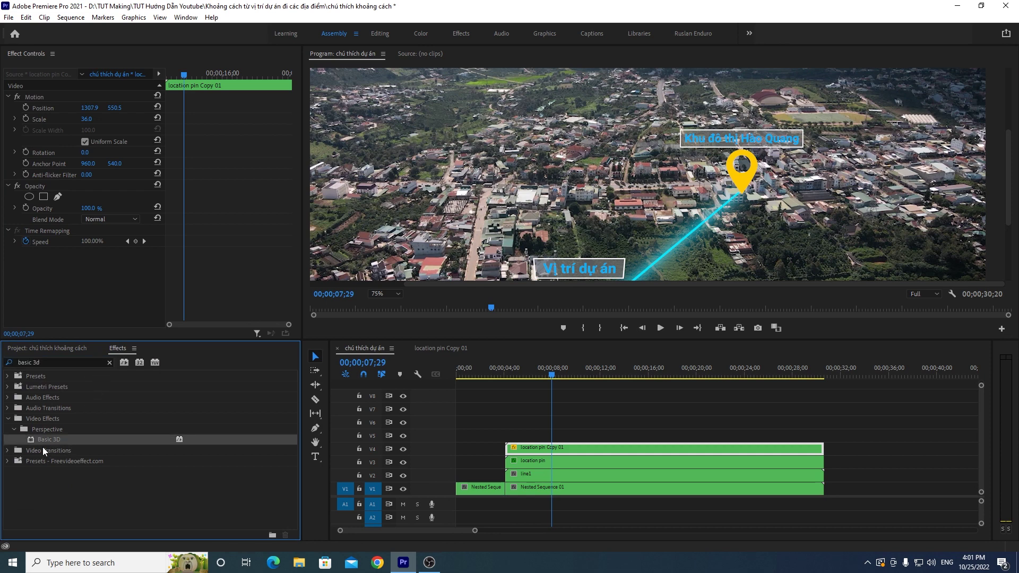
{"action": "left_click_drag", "start_coordinate": [46, 440], "coordinate": [571, 447]}
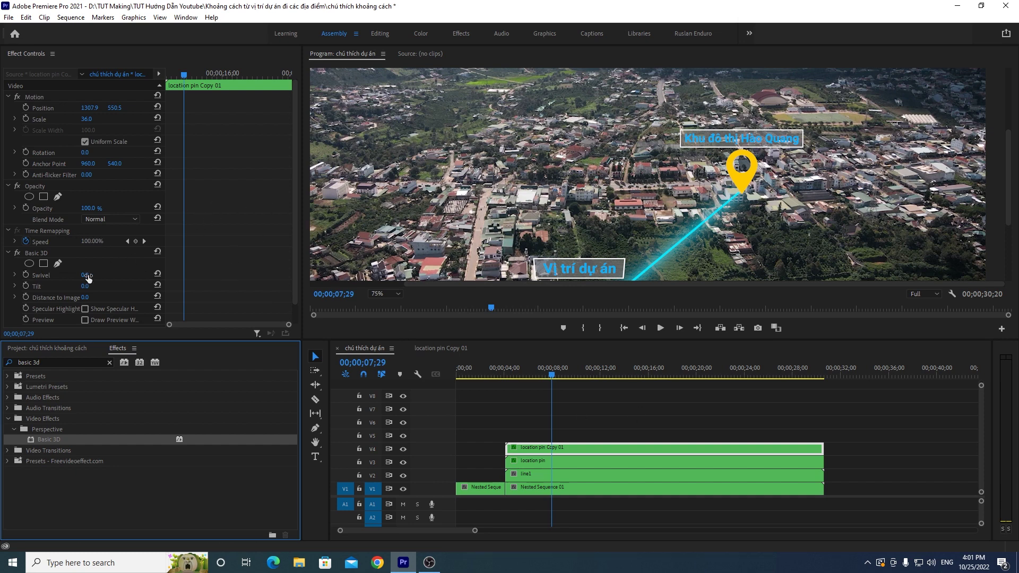
{"action": "left_click_drag", "start_coordinate": [85, 286], "coordinate": [89, 286]}
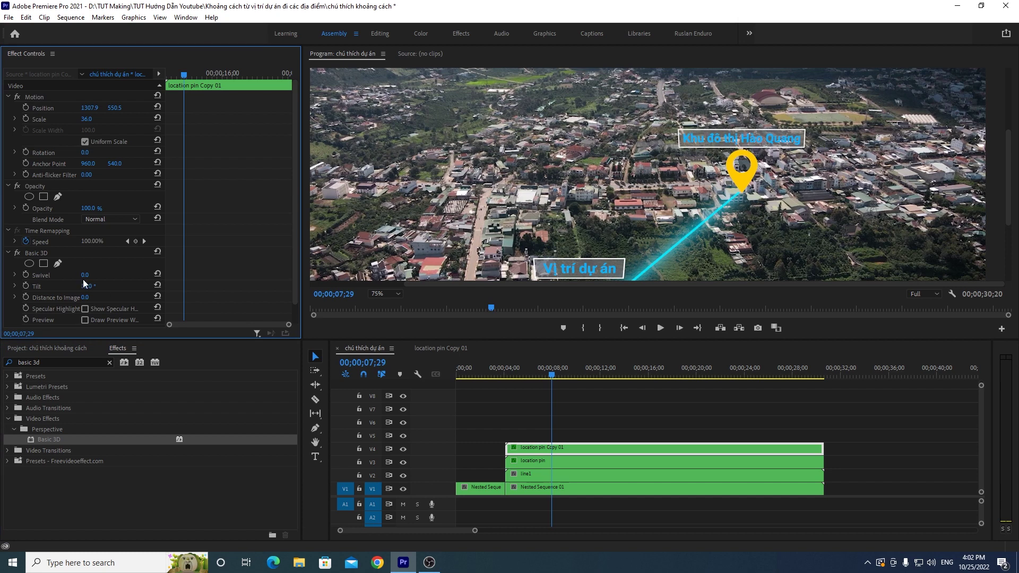
Step: Set the pin's Basic 3D swivel to 0° and fit the preview to the frame
{"action": "left_click_drag", "start_coordinate": [85, 275], "coordinate": [87, 275]}
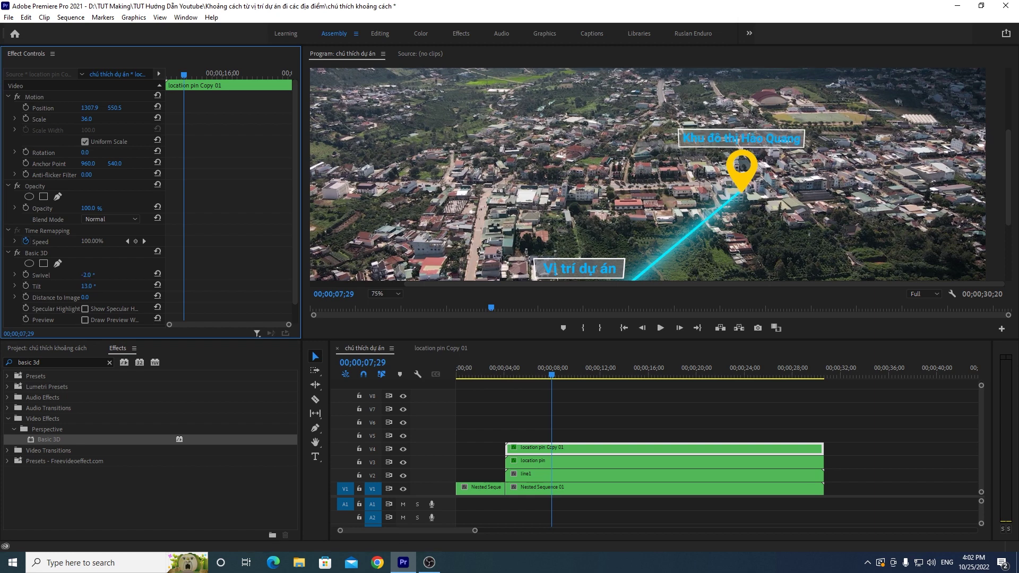
{"action": "left_click", "coordinate": [89, 275]}
{"action": "type", "text": "0"}
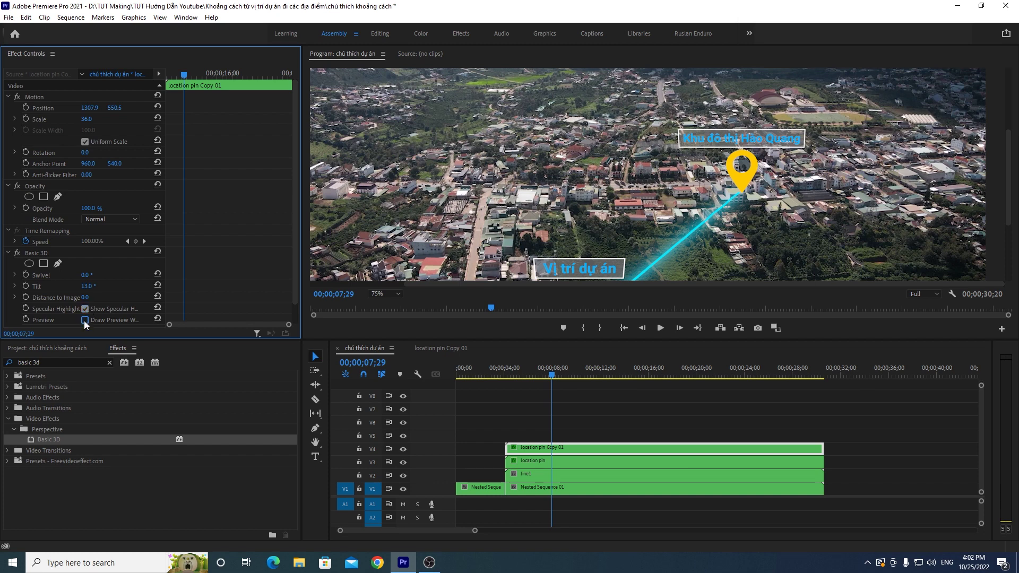
{"action": "left_click", "coordinate": [384, 294]}
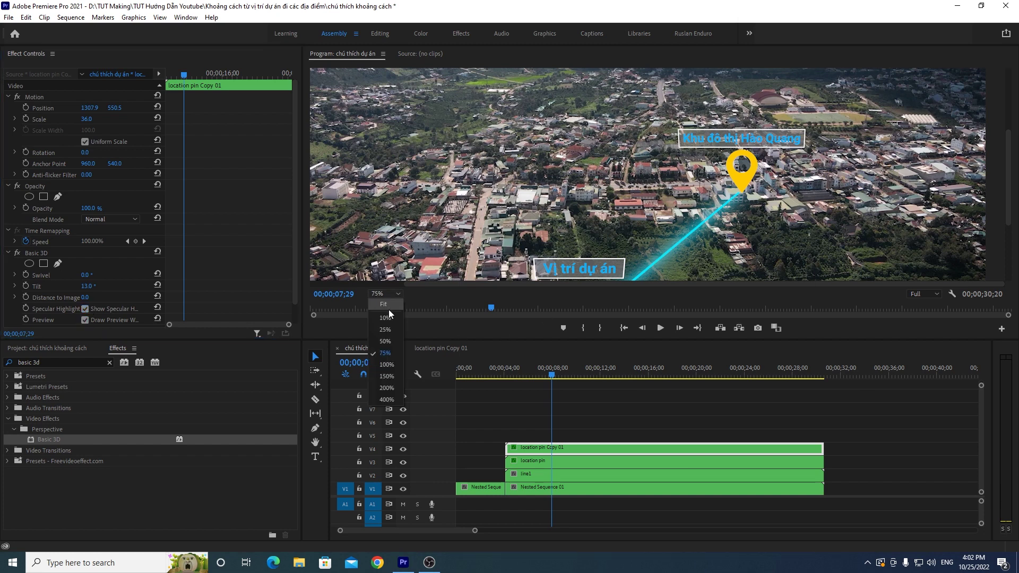
{"action": "left_click", "coordinate": [388, 310]}
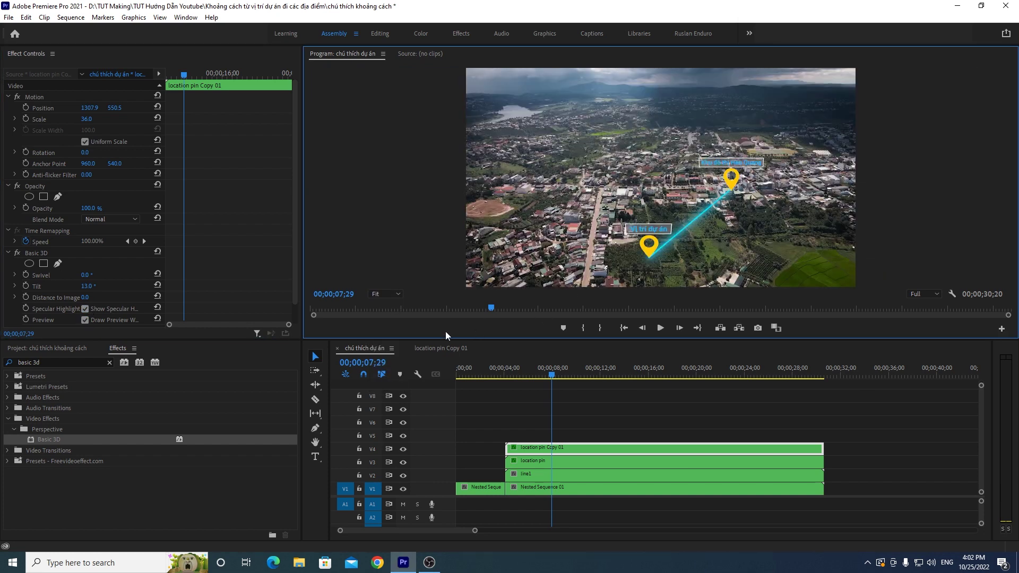
{"action": "left_click", "coordinate": [383, 293]}
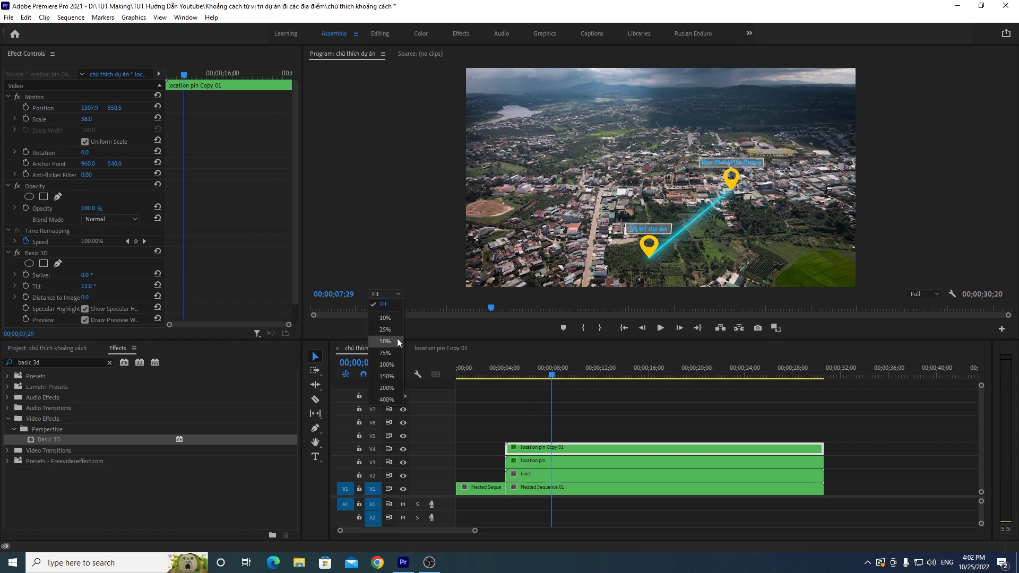
Step: Reduce the Vị trí dự án pin's Basic 3D tilt to 21°
{"action": "left_click", "coordinate": [571, 459]}
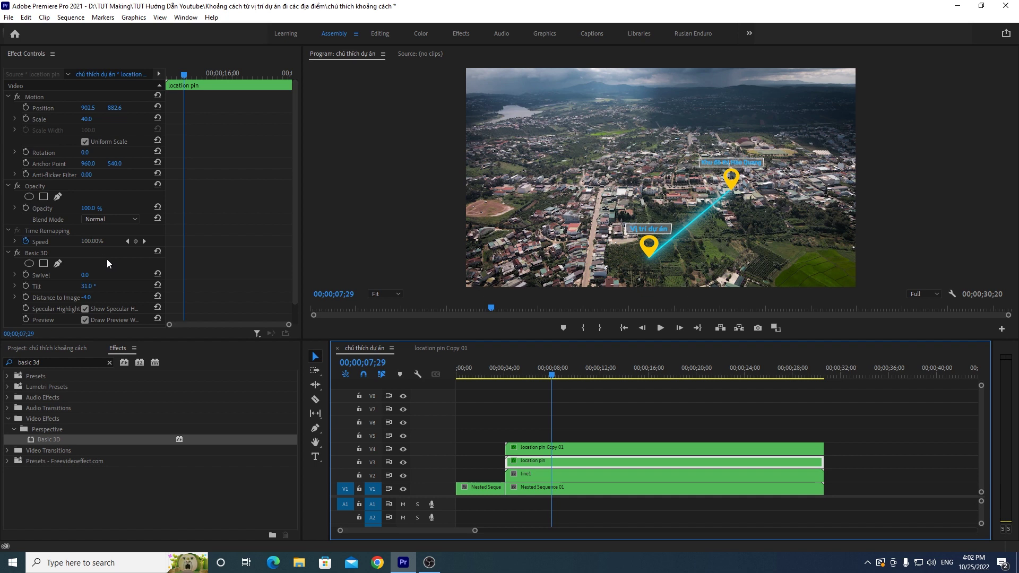
{"action": "left_click_drag", "start_coordinate": [296, 206], "coordinate": [296, 227]}
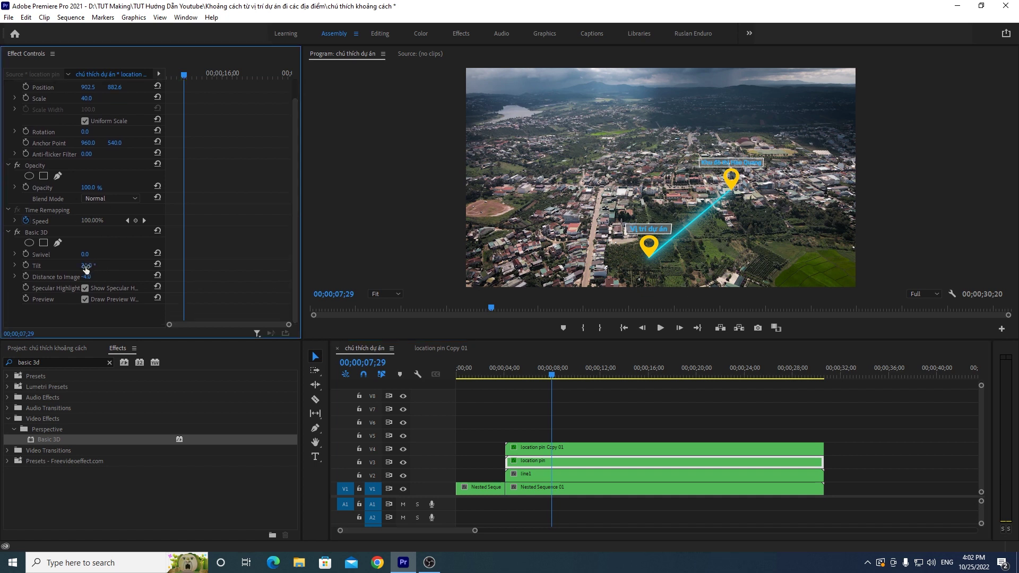
{"action": "left_click_drag", "start_coordinate": [87, 265], "coordinate": [82, 265]}
Step: At 75% preview zoom, nudge the Vị trí dự án pin slightly up and left
{"action": "left_click", "coordinate": [385, 293]}
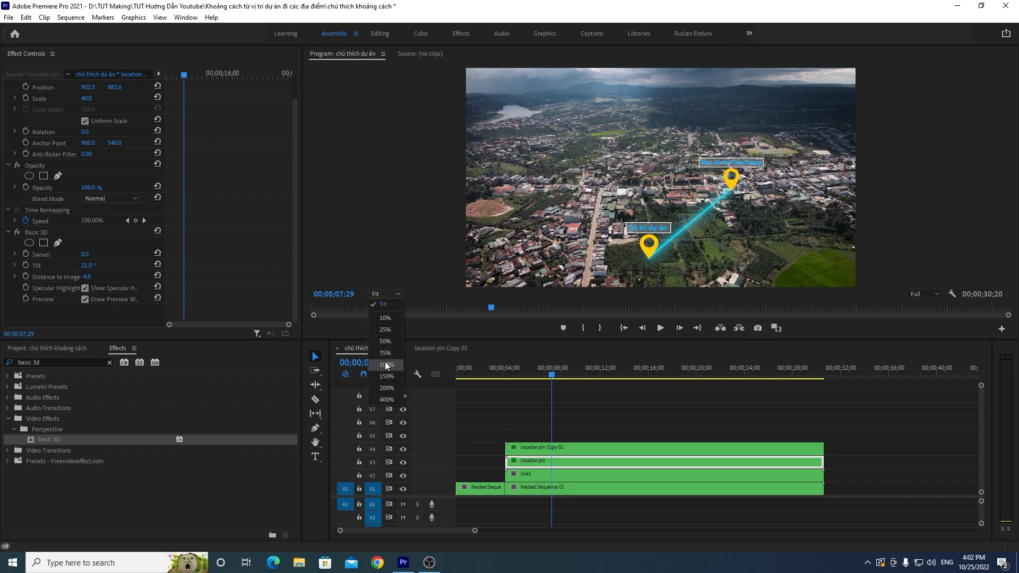
{"action": "left_click", "coordinate": [385, 363]}
{"action": "left_click_drag", "start_coordinate": [1008, 172], "coordinate": [1009, 220]}
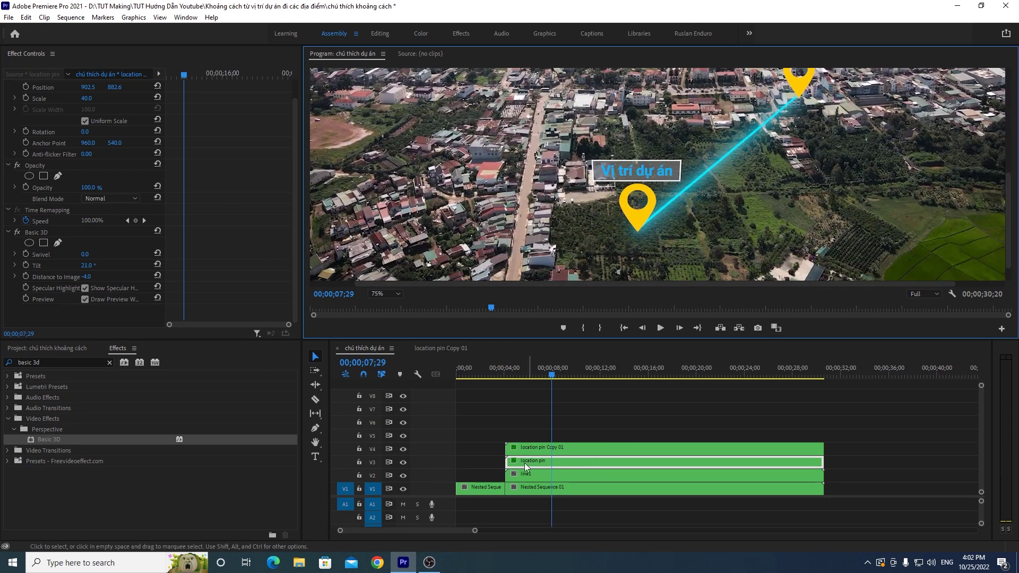
{"action": "scroll", "coordinate": [295, 233], "scroll_direction": "up", "scroll_amount": 1}
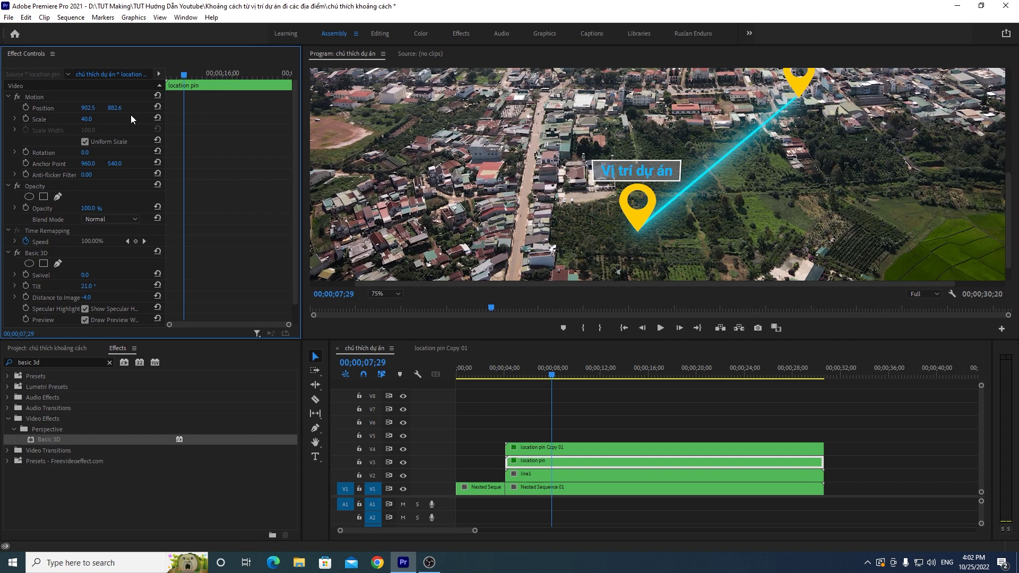
{"action": "left_click", "coordinate": [37, 98]}
{"action": "left_click_drag", "start_coordinate": [641, 225], "coordinate": [637, 221]}
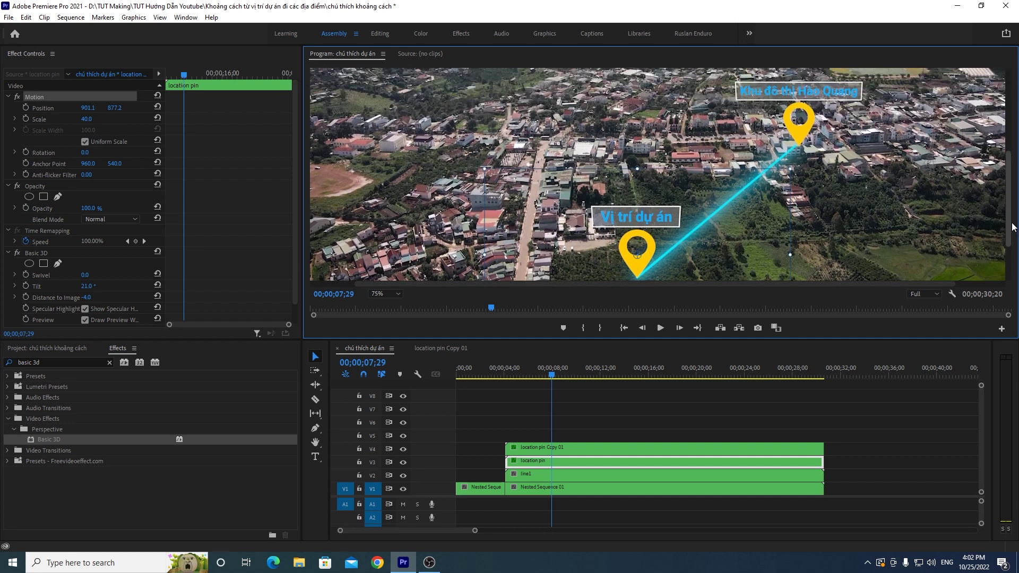
Step: Nudge the Hào Quang pin slightly up and left, then fit the preview to the frame
{"action": "left_click", "coordinate": [645, 448]}
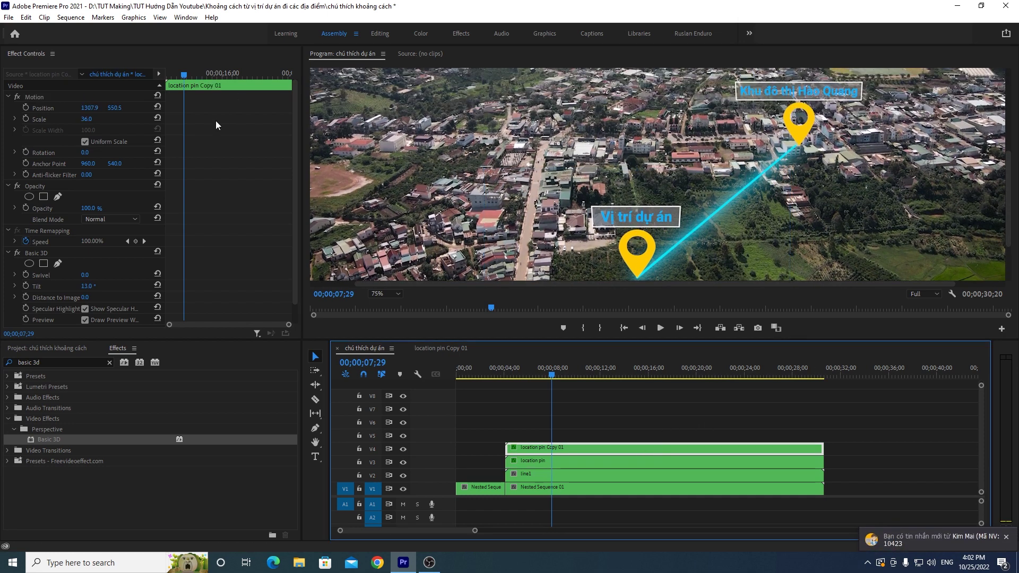
{"action": "left_click", "coordinate": [34, 97]}
{"action": "left_click_drag", "start_coordinate": [803, 135], "coordinate": [797, 136]}
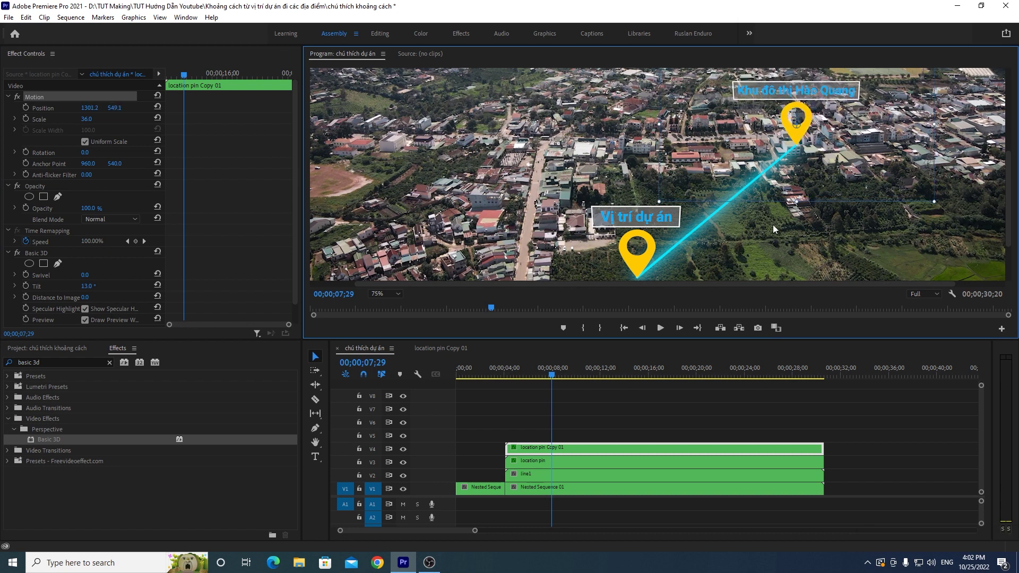
{"action": "left_click", "coordinate": [384, 294]}
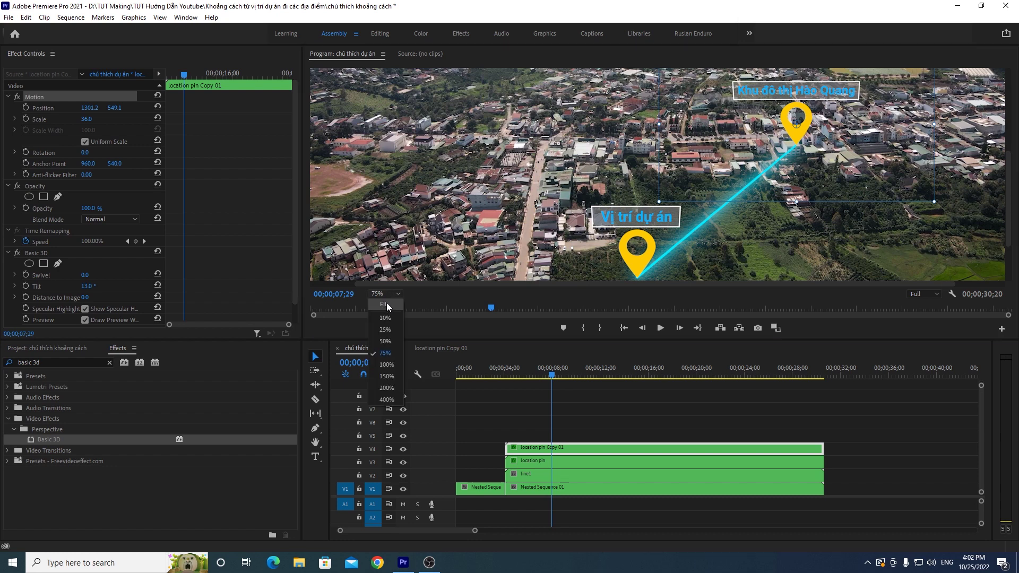
{"action": "left_click", "coordinate": [382, 307]}
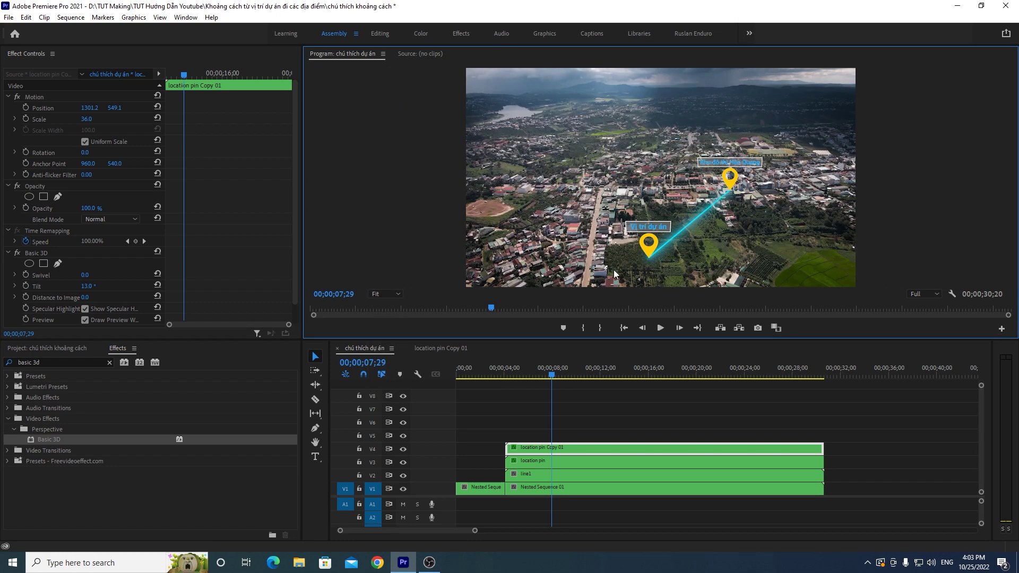
{"action": "left_click", "coordinate": [565, 461]}
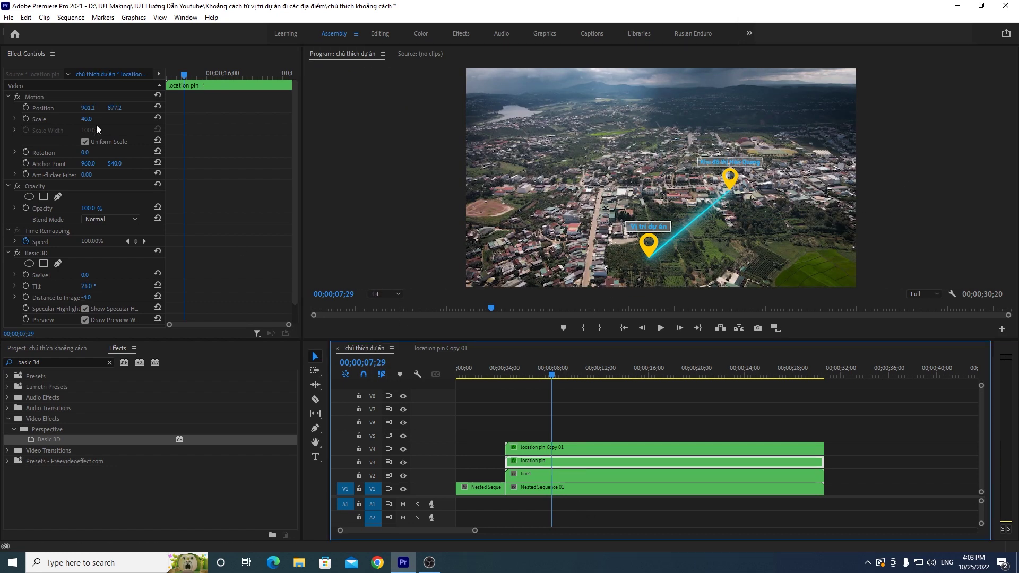
{"action": "left_click", "coordinate": [574, 449]}
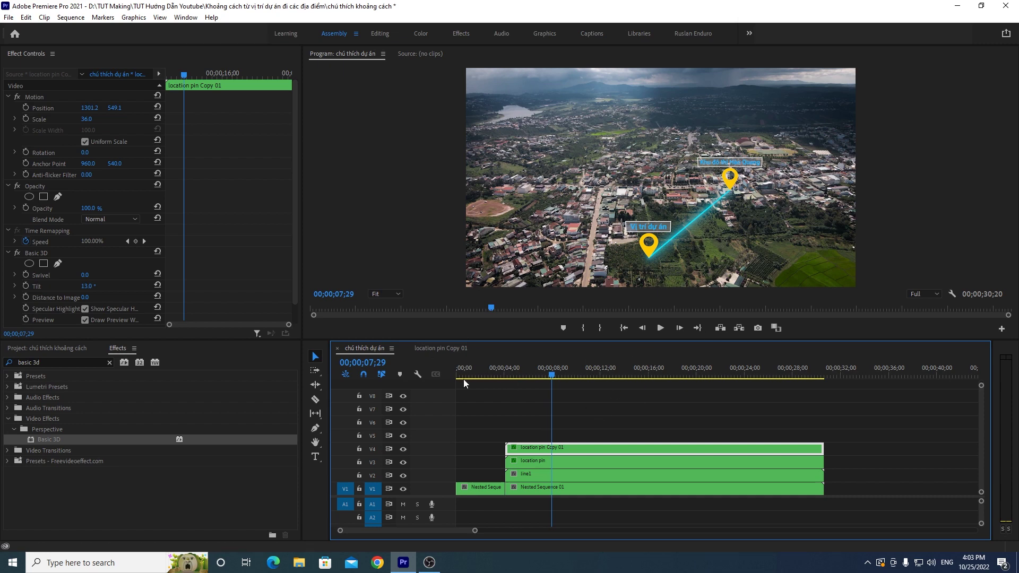
Step: Open the location pin Copy 01 nested sequence and discard two empty text layers
{"action": "double_click", "coordinate": [593, 448]}
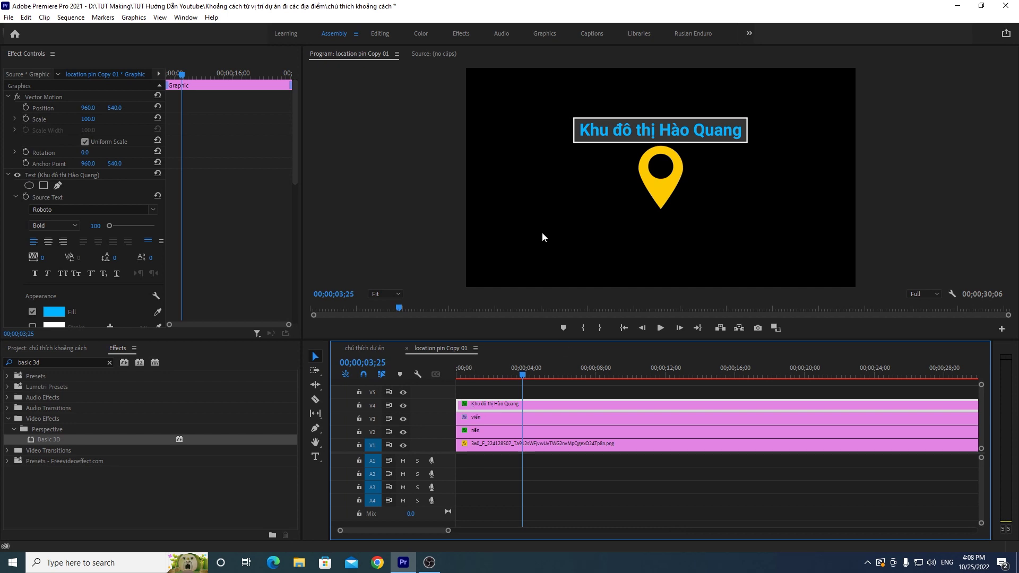
{"action": "left_click", "coordinate": [315, 456]}
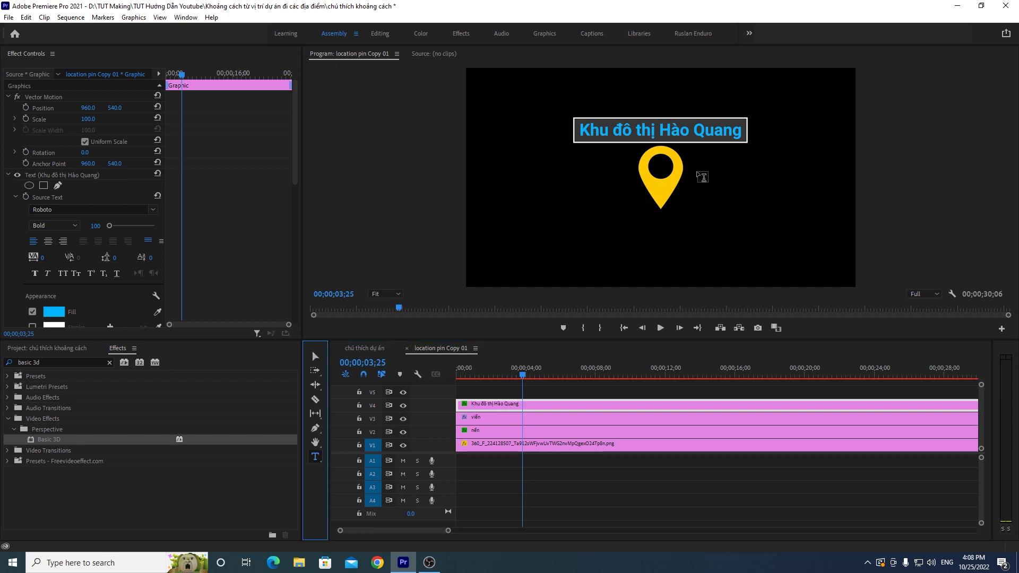
{"action": "left_click", "coordinate": [693, 171]}
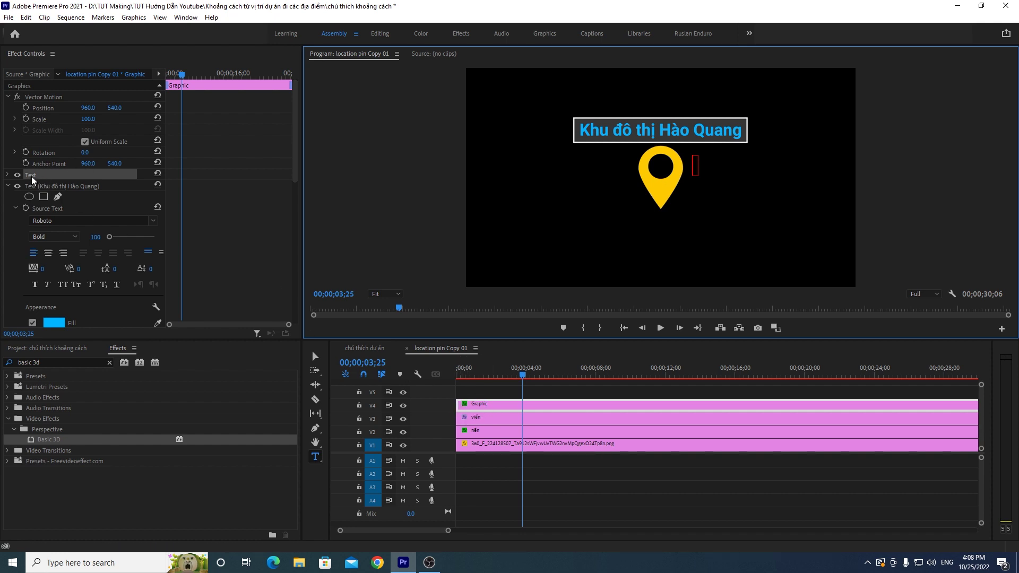
{"action": "key", "text": "Delete"}
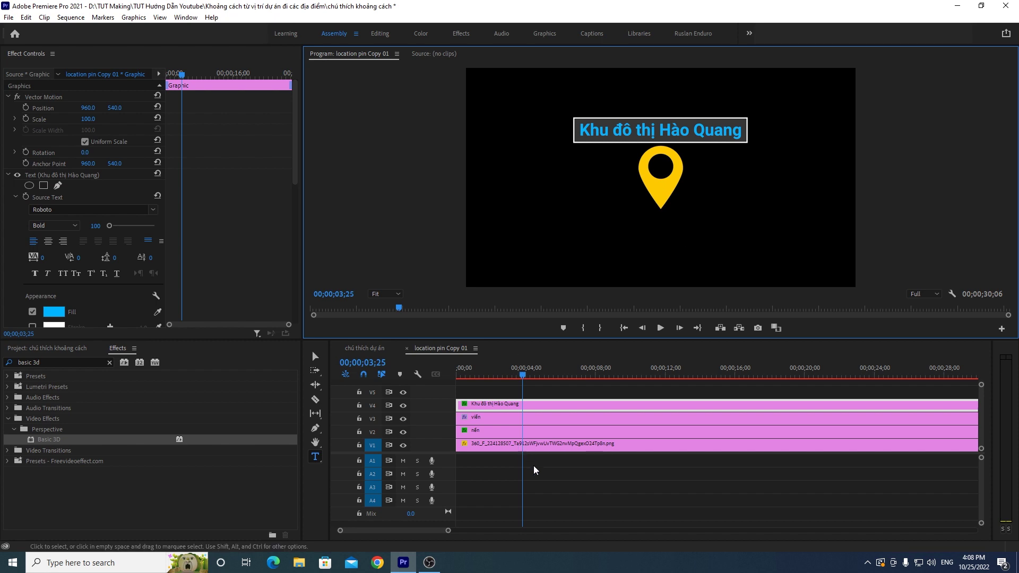
{"action": "left_click", "coordinate": [554, 463]}
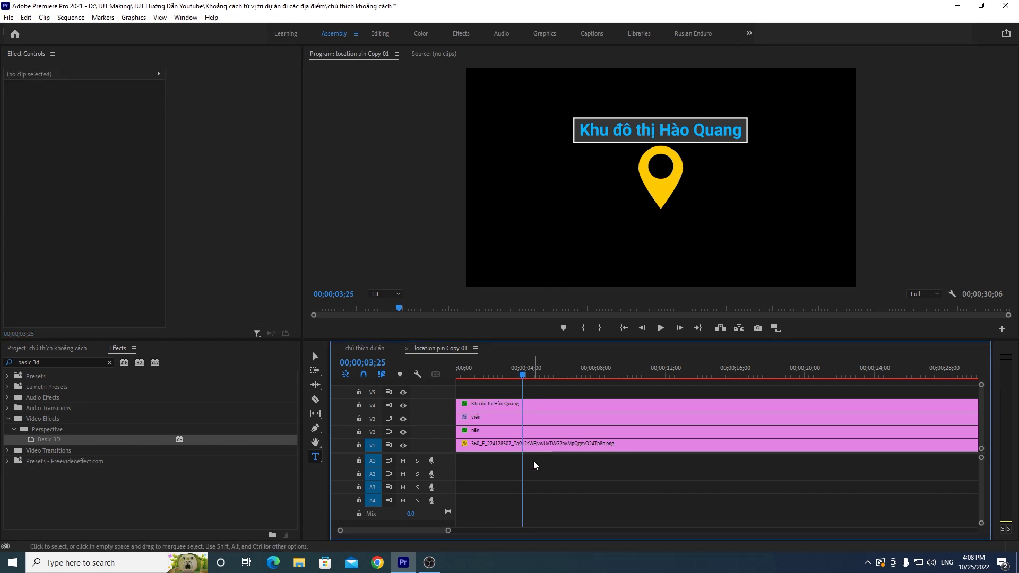
{"action": "left_click", "coordinate": [696, 178]}
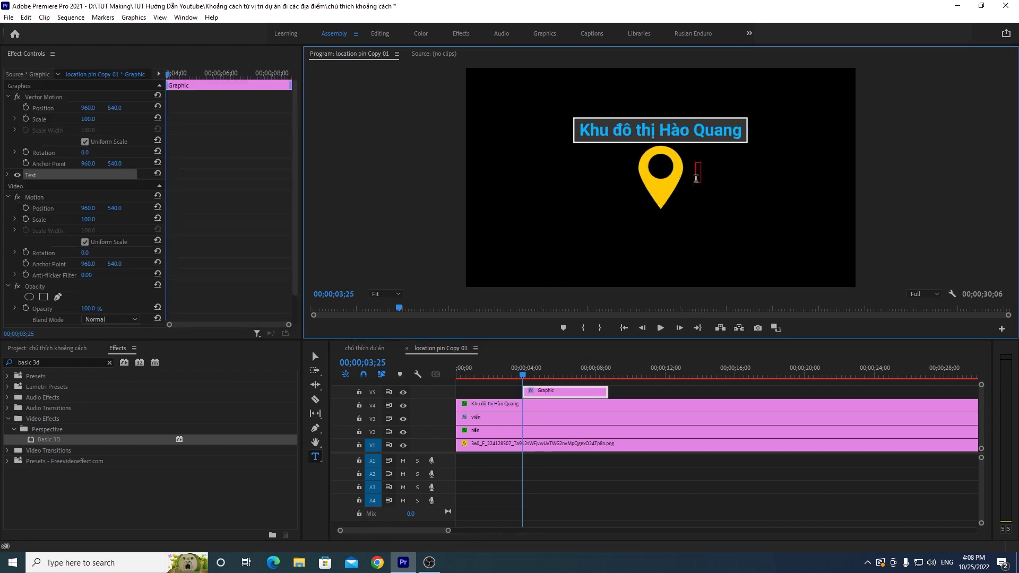
{"action": "left_click", "coordinate": [560, 397]}
{"action": "key", "text": "Delete"}
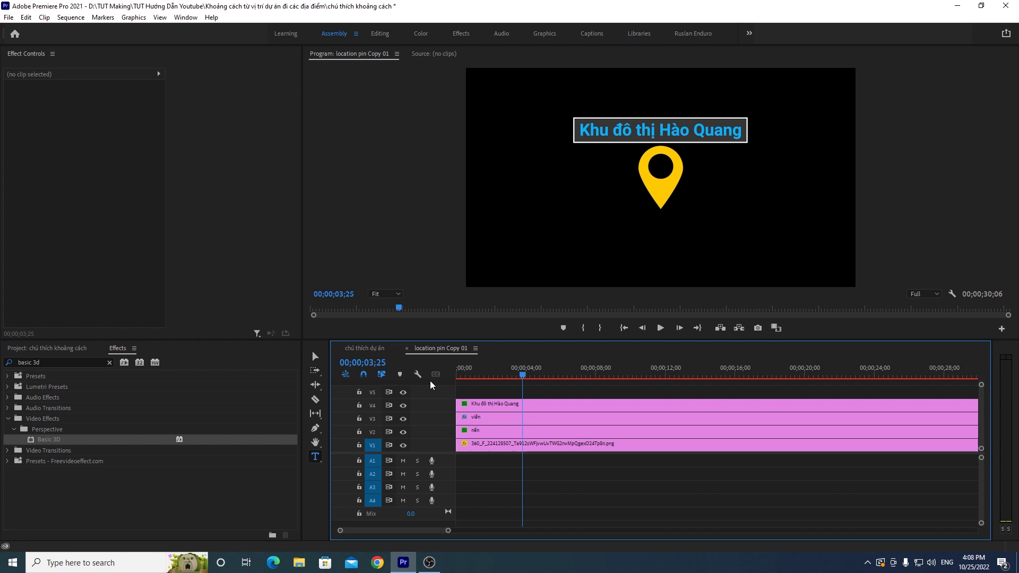
Step: Type a '1Km' label beside the pin within the Khu đô thị Hào Quang graphic
{"action": "left_click", "coordinate": [497, 408]}
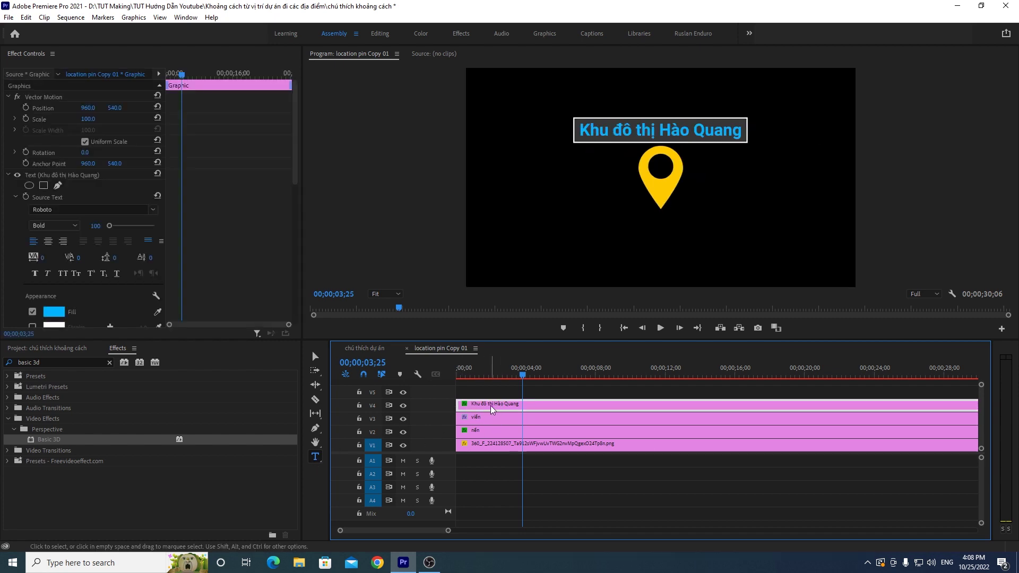
{"action": "left_click", "coordinate": [689, 178]}
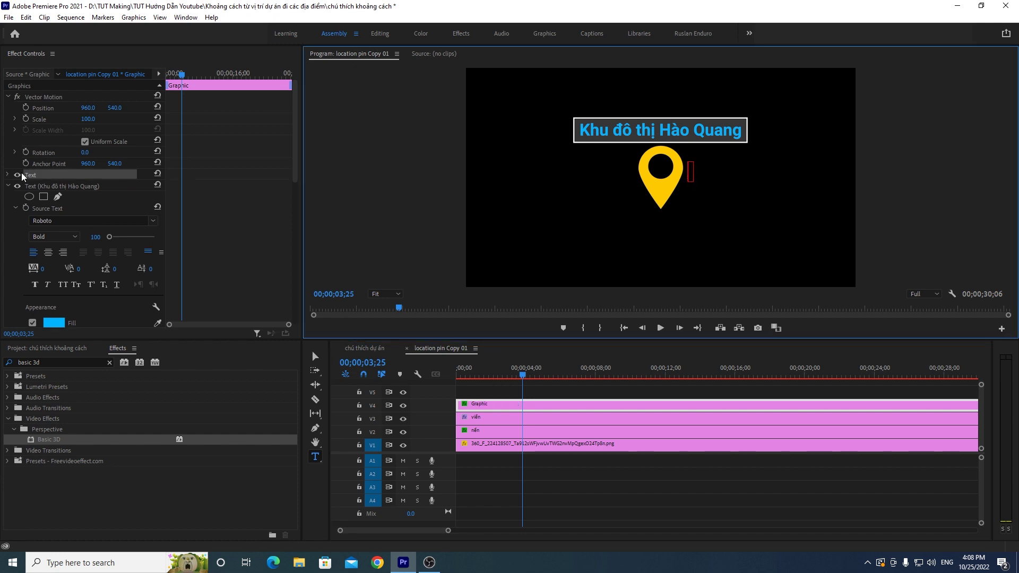
{"action": "left_click", "coordinate": [293, 159]}
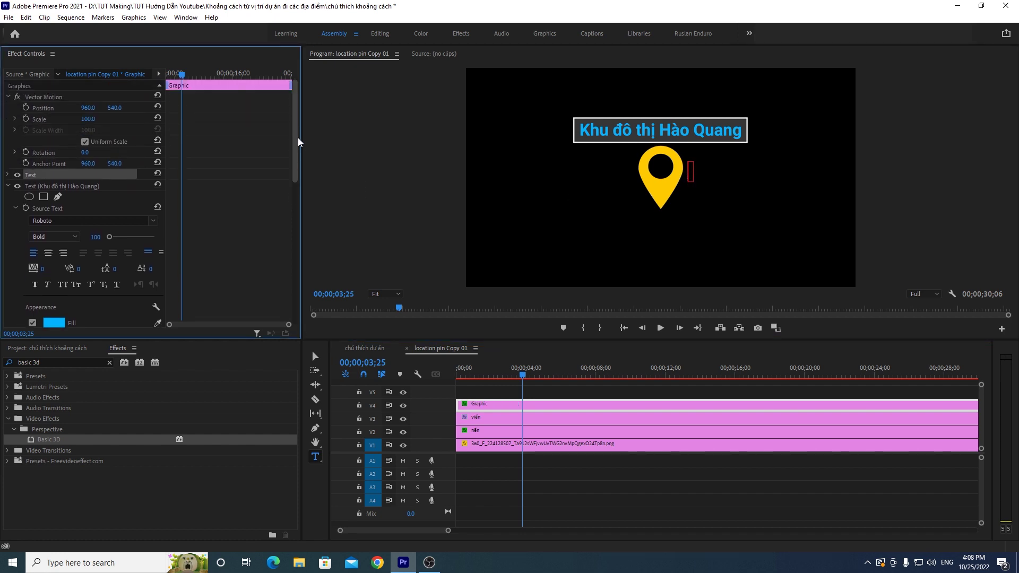
{"action": "left_click_drag", "start_coordinate": [295, 133], "coordinate": [295, 270]}
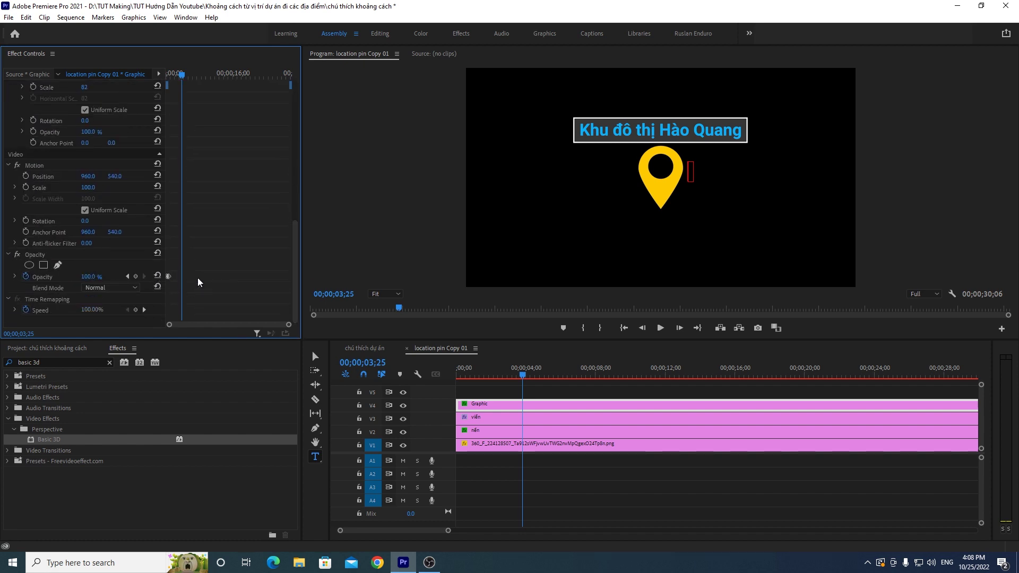
{"action": "left_click_drag", "start_coordinate": [295, 266], "coordinate": [300, 129]}
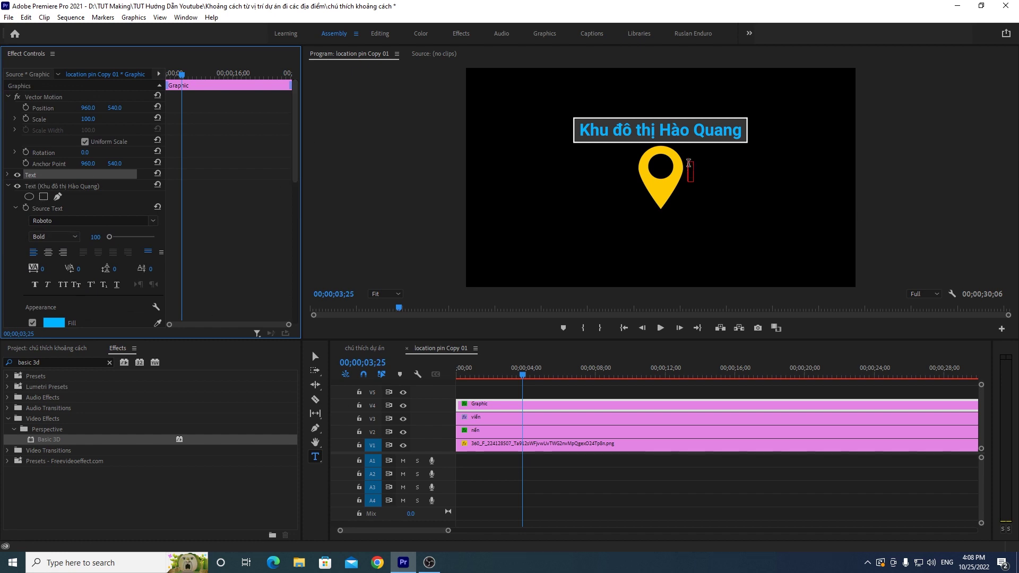
{"action": "left_click", "coordinate": [690, 172]}
{"action": "type", "text": "1Km"}
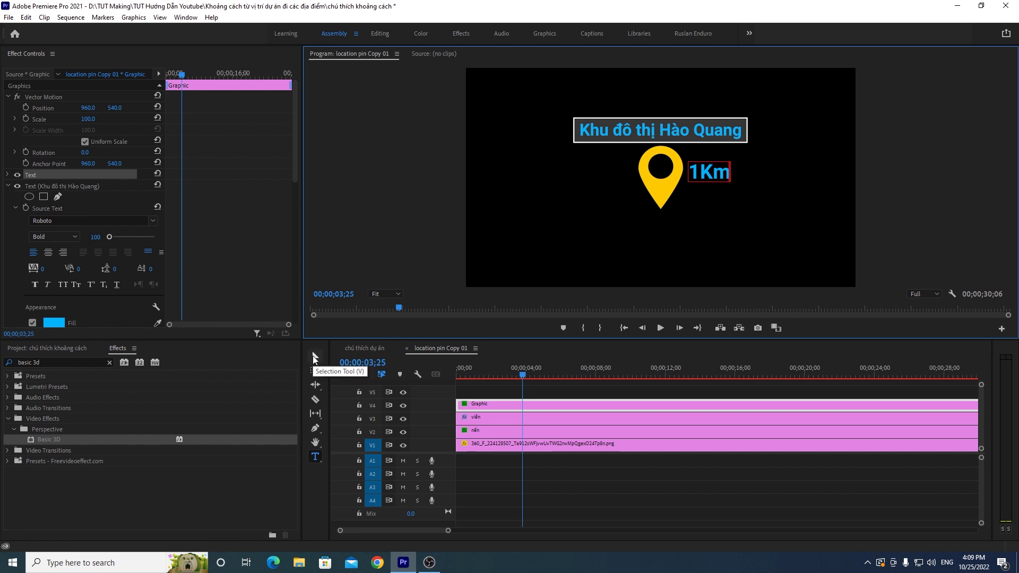
{"action": "left_click", "coordinate": [313, 355]}
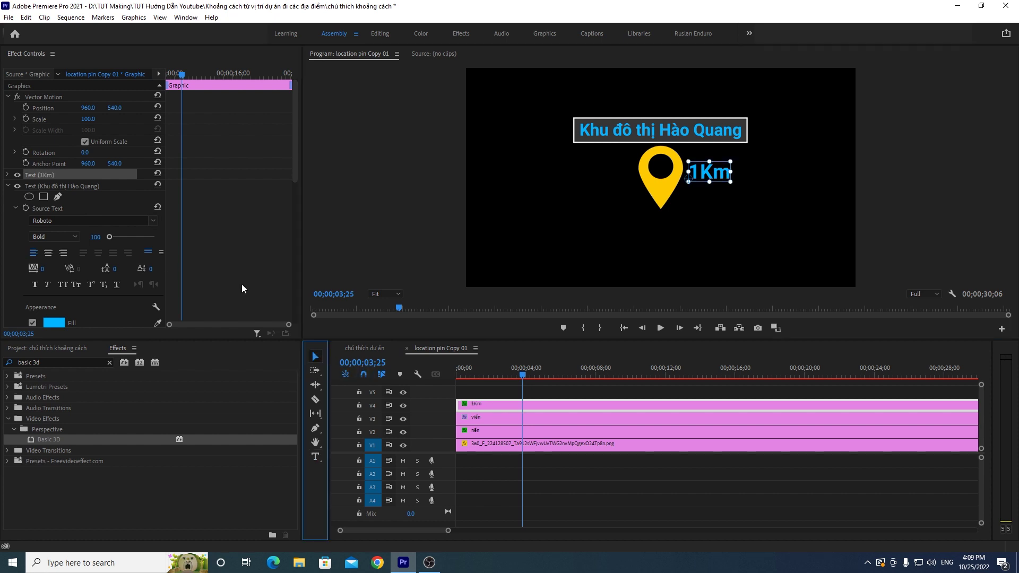
Step: Change the 1Km label's font from Roboto to SVN-Gotham, style Black
{"action": "left_click", "coordinate": [7, 176]}
{"action": "scroll", "coordinate": [298, 148], "scroll_direction": "down", "scroll_amount": 3}
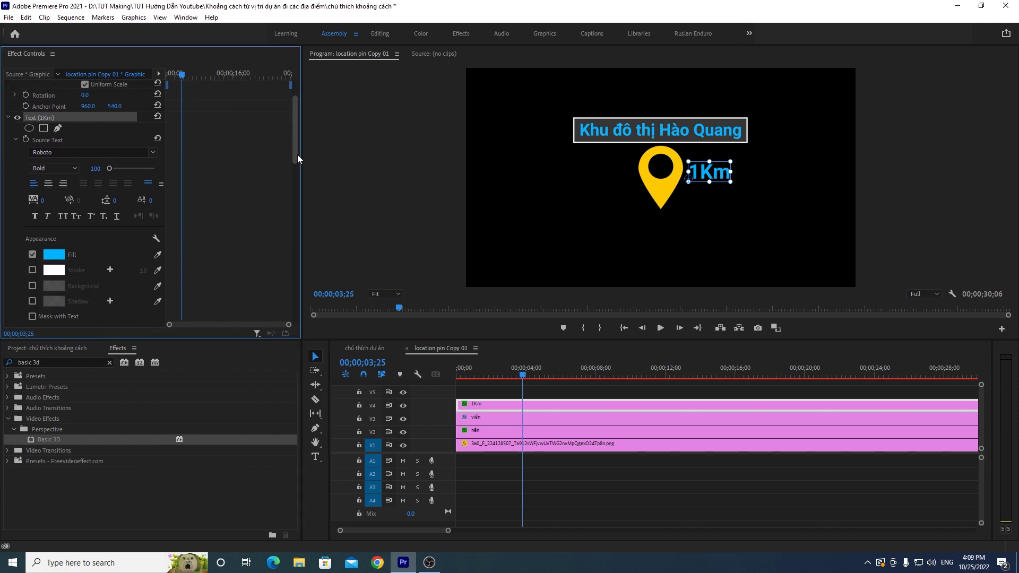
{"action": "left_click", "coordinate": [52, 152]}
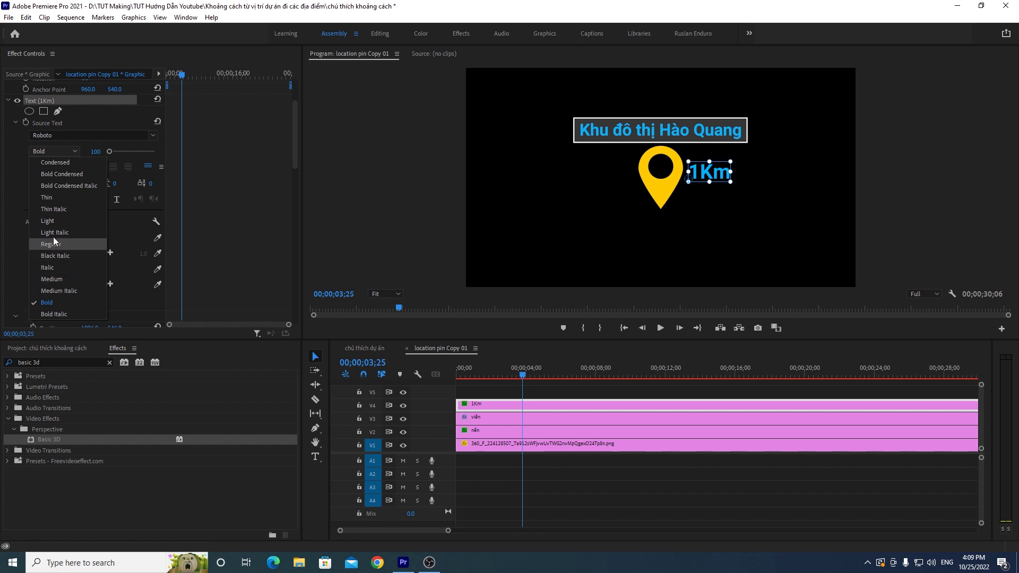
{"action": "left_click", "coordinate": [56, 137]}
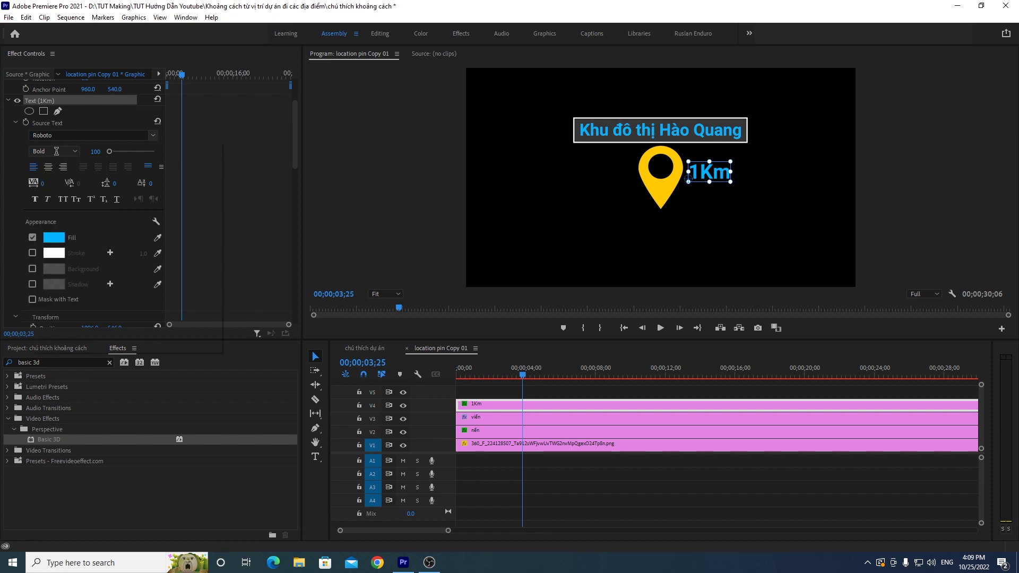
{"action": "left_click", "coordinate": [59, 136]}
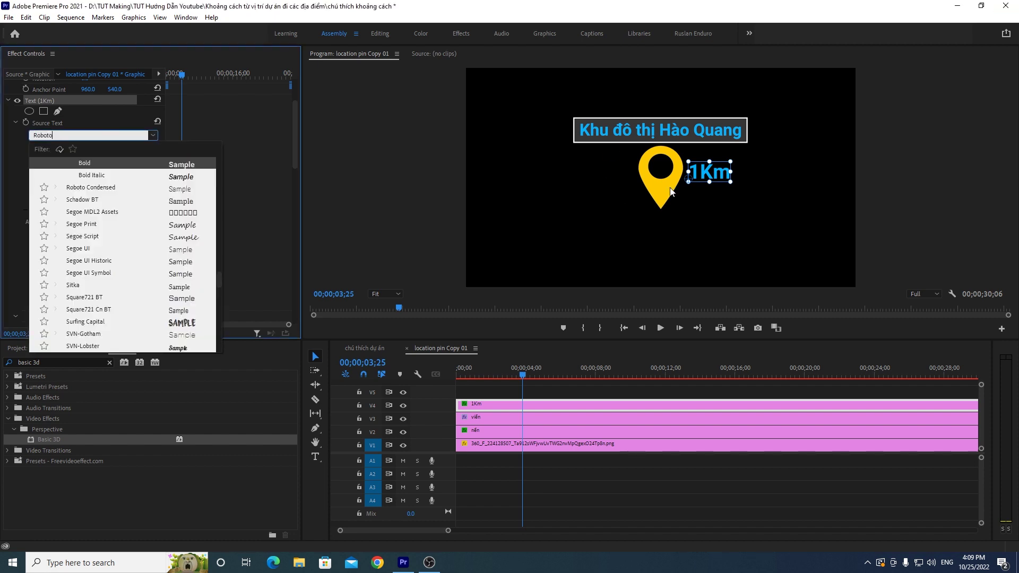
{"action": "left_click_drag", "start_coordinate": [74, 131], "coordinate": [20, 141]}
{"action": "type", "text": "gotham"}
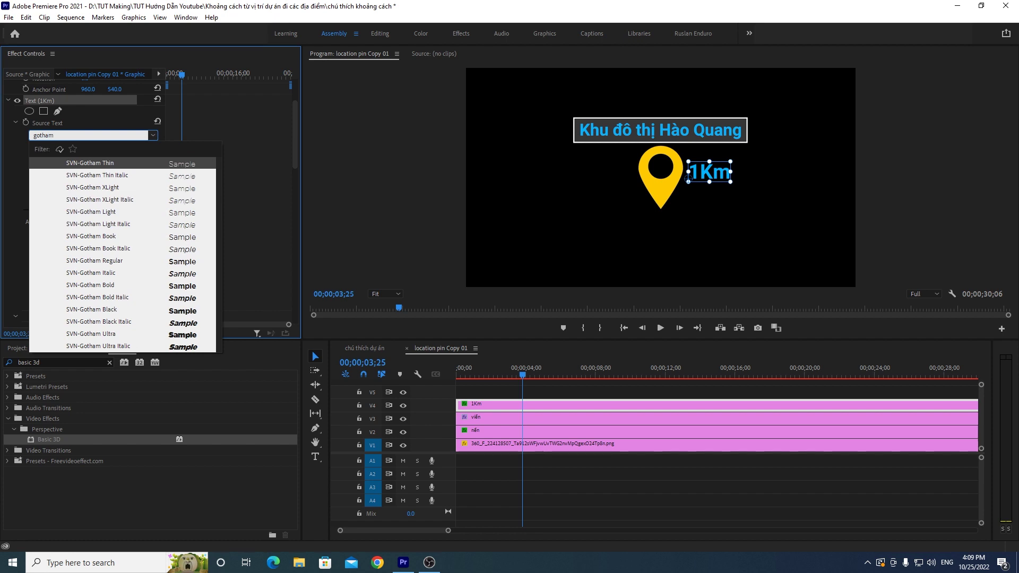
{"action": "left_click", "coordinate": [91, 334]}
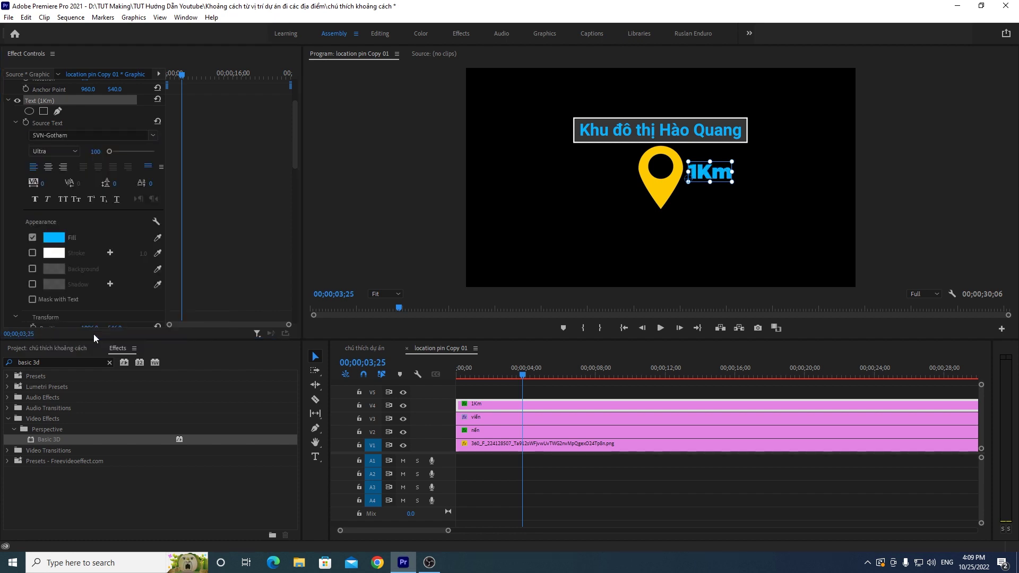
{"action": "left_click", "coordinate": [74, 151]}
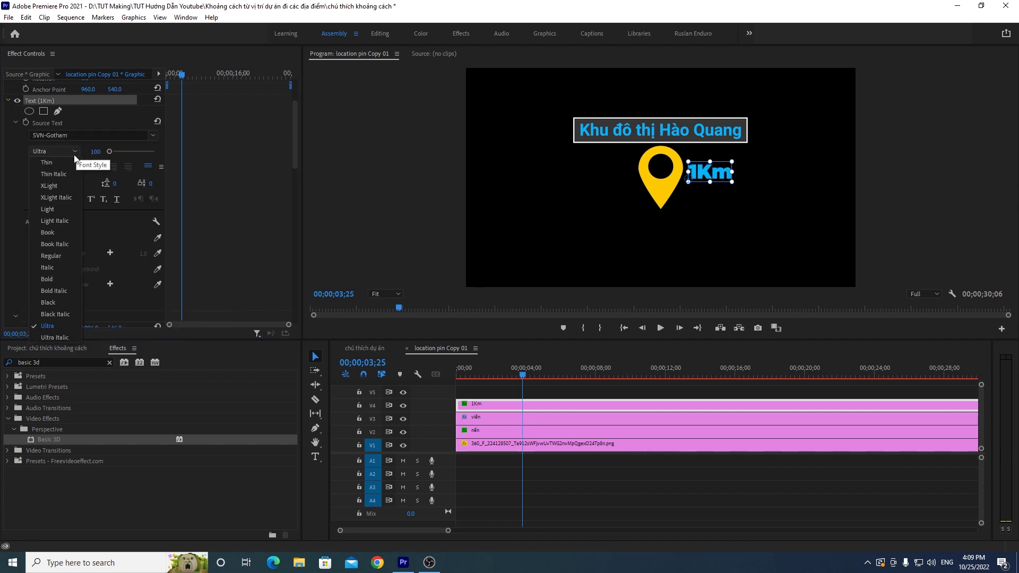
{"action": "left_click", "coordinate": [58, 302]}
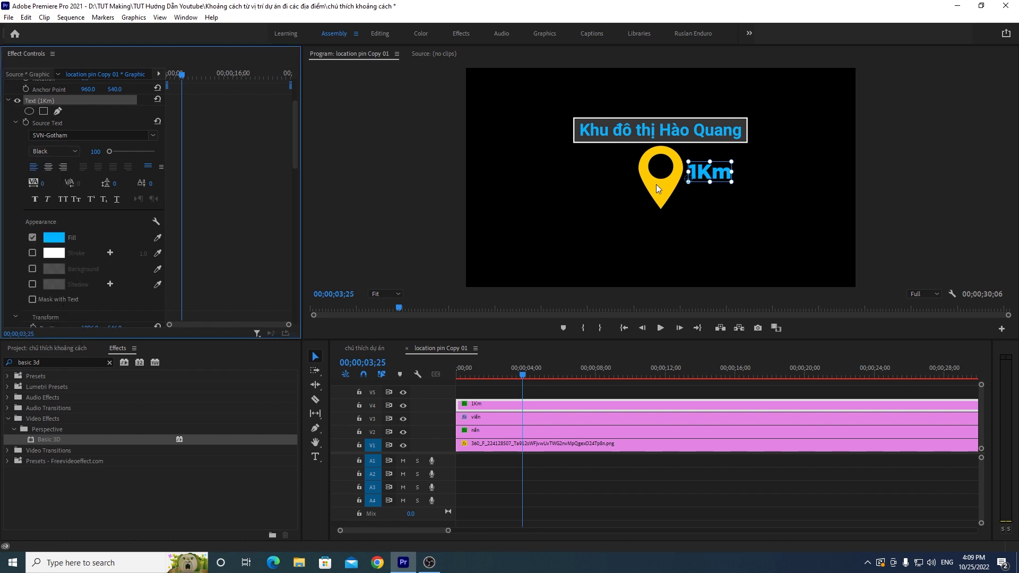
Step: Set the 1Km label's fill colour to white
{"action": "left_click", "coordinate": [52, 241]}
{"action": "left_click", "coordinate": [54, 193]}
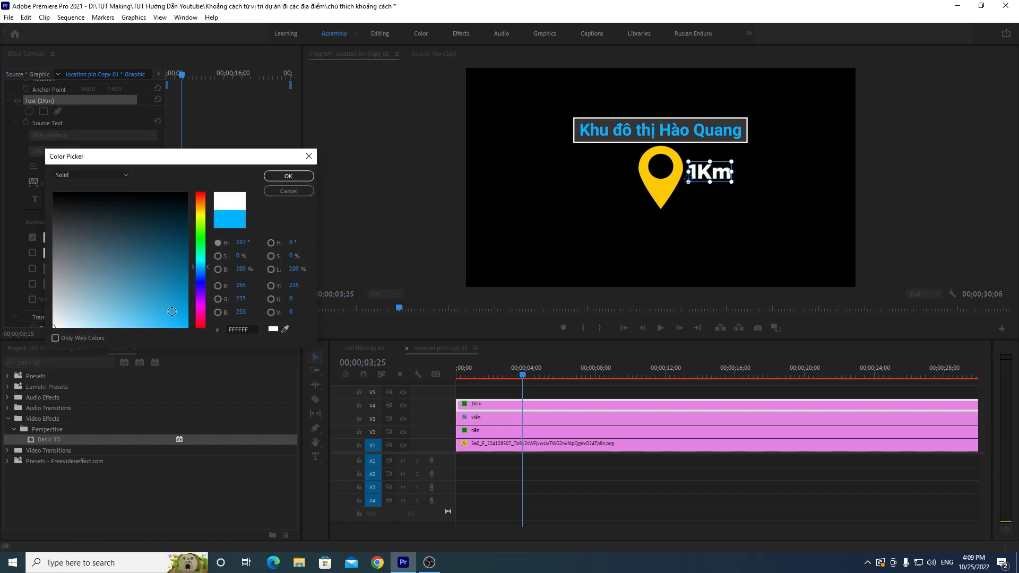
{"action": "left_click", "coordinate": [288, 176]}
{"action": "left_click", "coordinate": [711, 172]}
{"action": "double_click", "coordinate": [711, 173]}
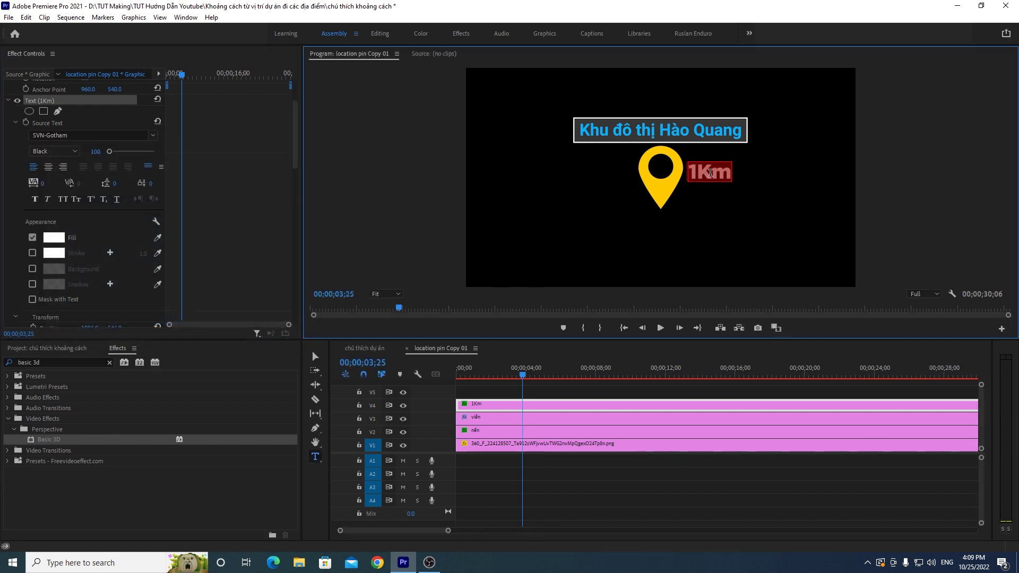
Step: Change the label text from '1Km' to lowercase '1km'
{"action": "key", "text": "BackSpace"}
{"action": "type", "text": "k"}
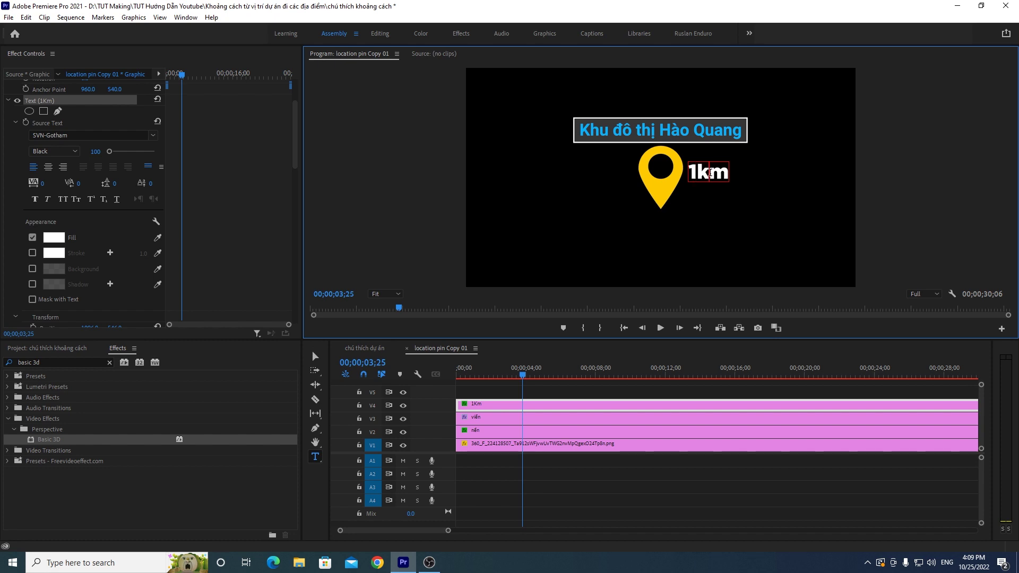
{"action": "left_click", "coordinate": [311, 353]}
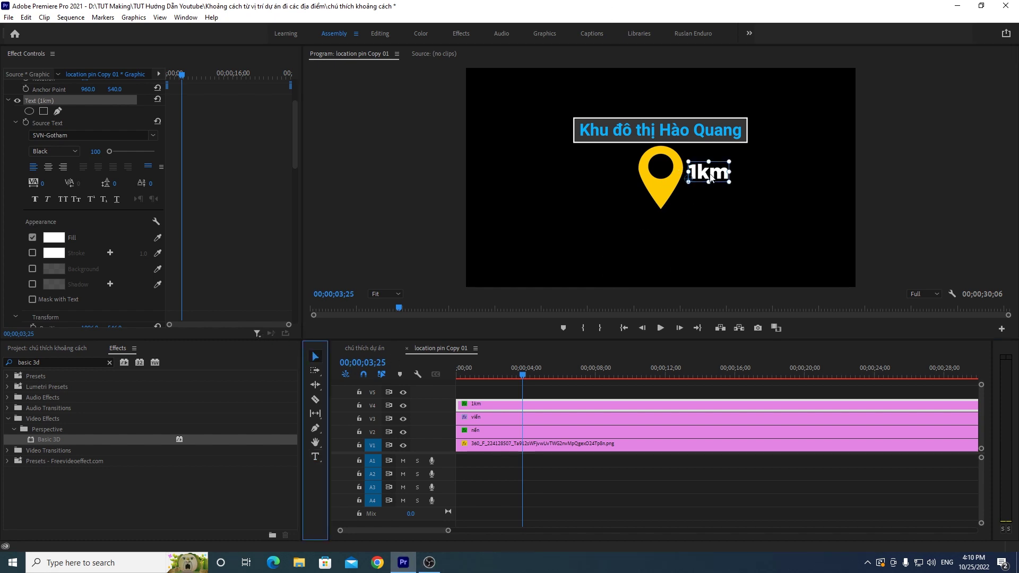
Step: Move the 1km label slightly right and down and shrink it level with the pin's head
{"action": "left_click_drag", "start_coordinate": [712, 177], "coordinate": [717, 180]}
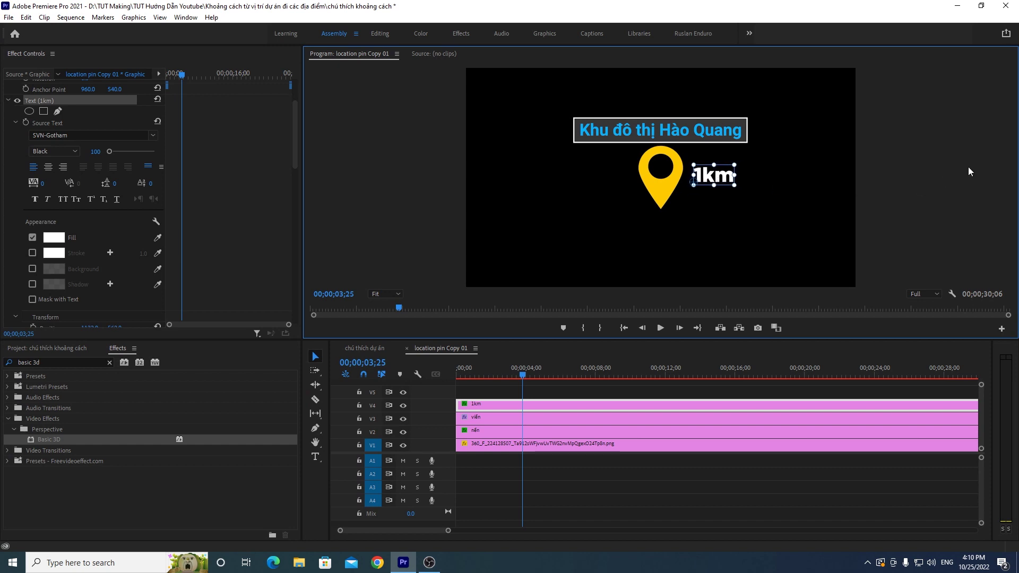
{"action": "left_click", "coordinate": [882, 234]}
{"action": "left_click", "coordinate": [707, 182]}
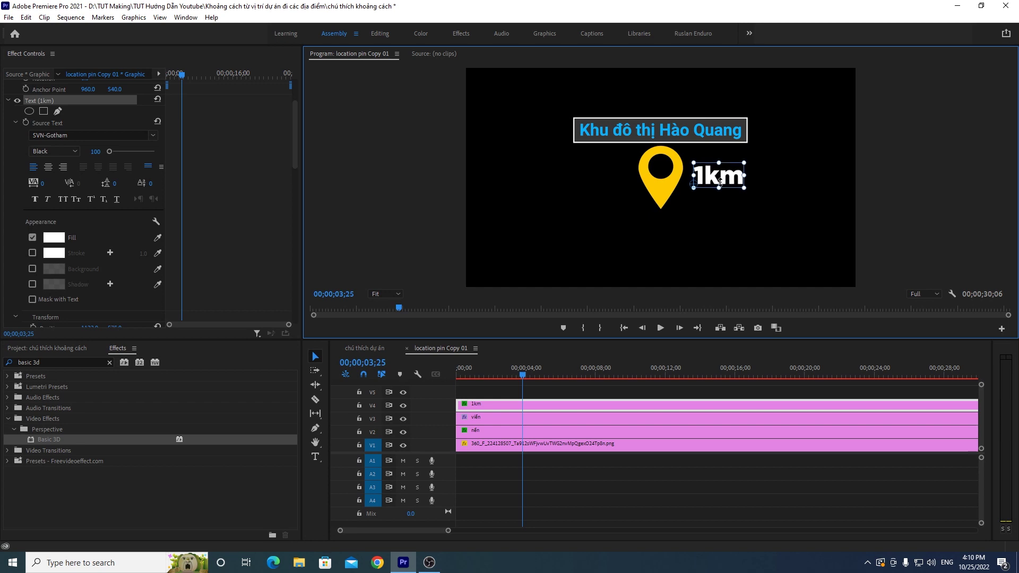
{"action": "left_click_drag", "start_coordinate": [720, 185], "coordinate": [737, 174]}
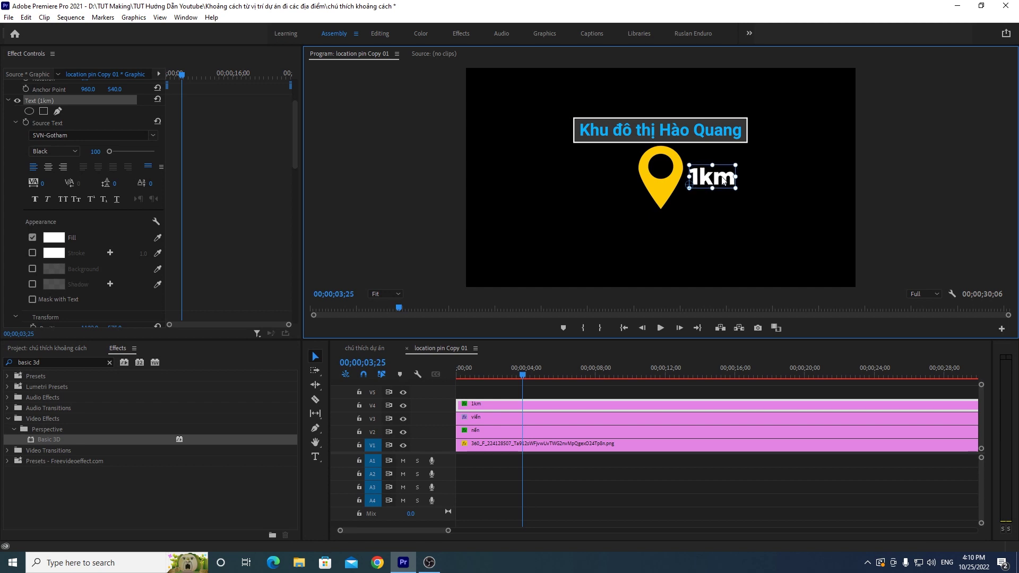
{"action": "left_click", "coordinate": [888, 188]}
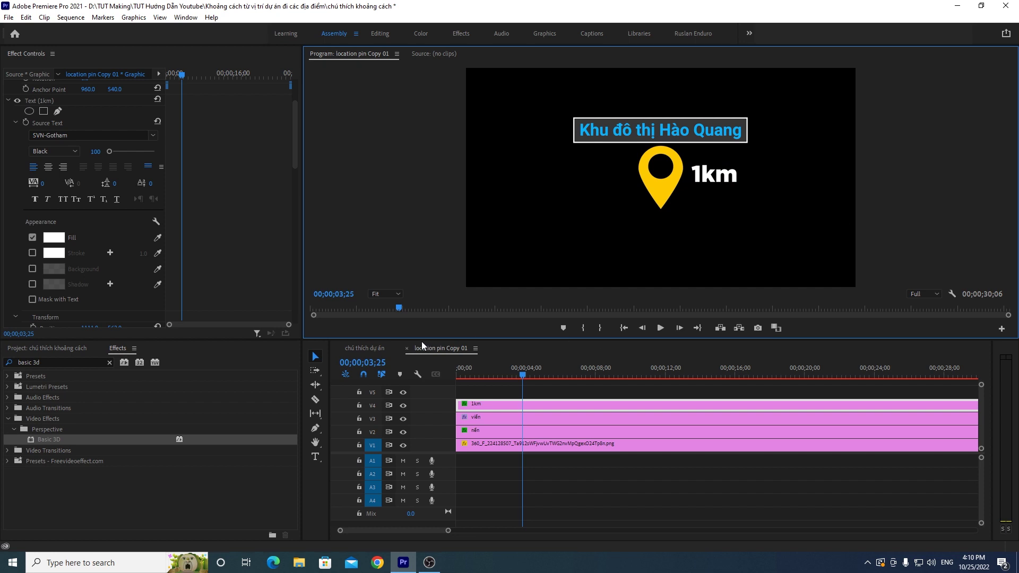
{"action": "left_click", "coordinate": [366, 349]}
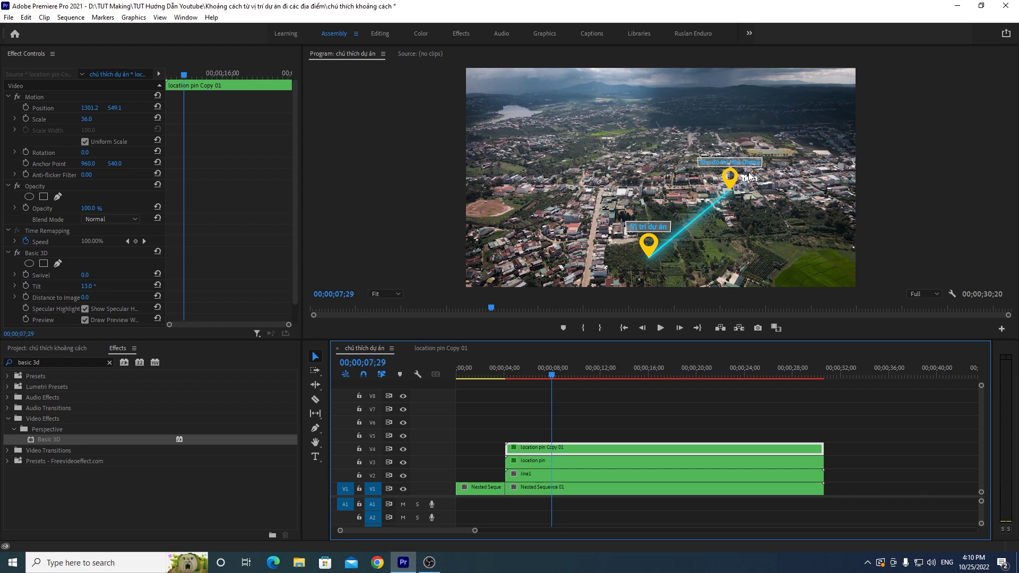
Step: Recolour the 1km label's fill to golden yellow (DEA610) to match the pin
{"action": "left_click", "coordinate": [450, 348]}
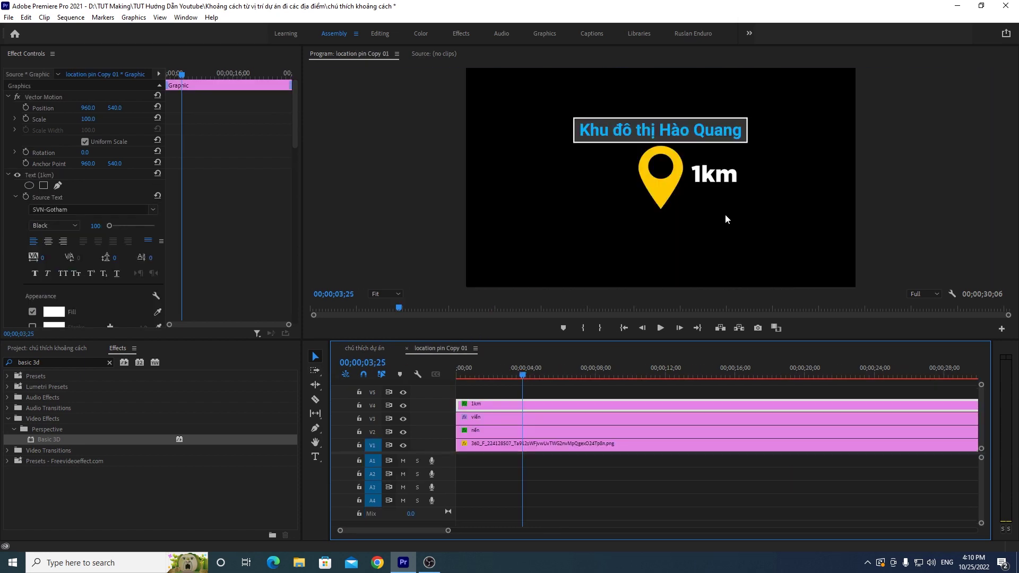
{"action": "left_click", "coordinate": [722, 183]}
{"action": "left_click", "coordinate": [54, 312]}
{"action": "left_click", "coordinate": [197, 210]}
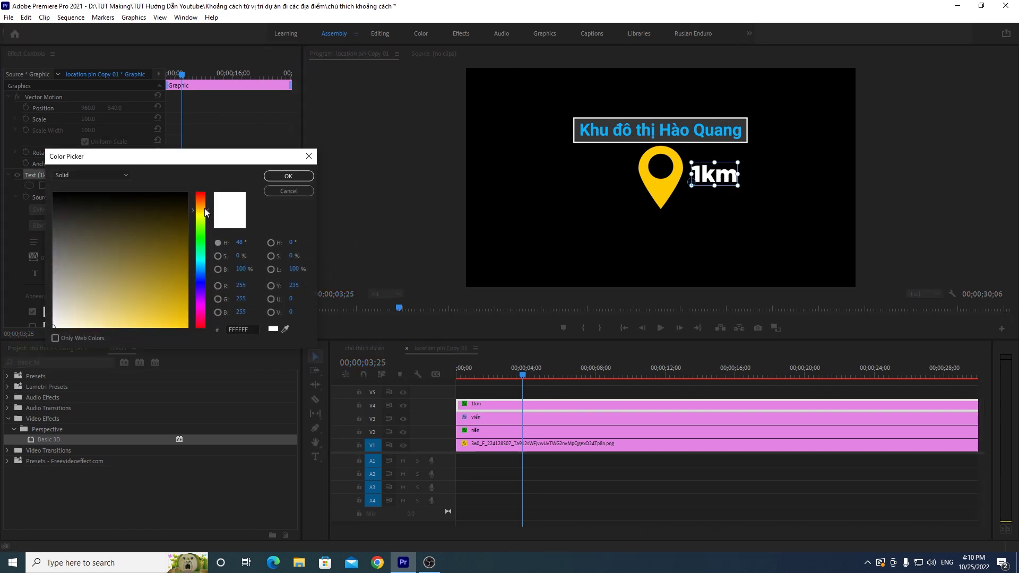
{"action": "left_click", "coordinate": [187, 326]}
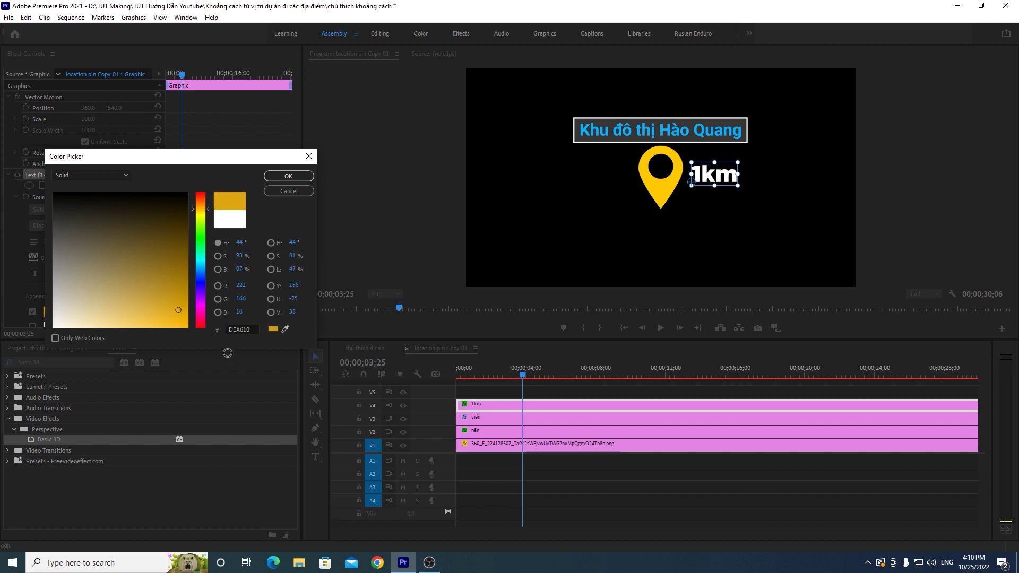
{"action": "left_click", "coordinate": [289, 176]}
{"action": "left_click", "coordinate": [938, 208]}
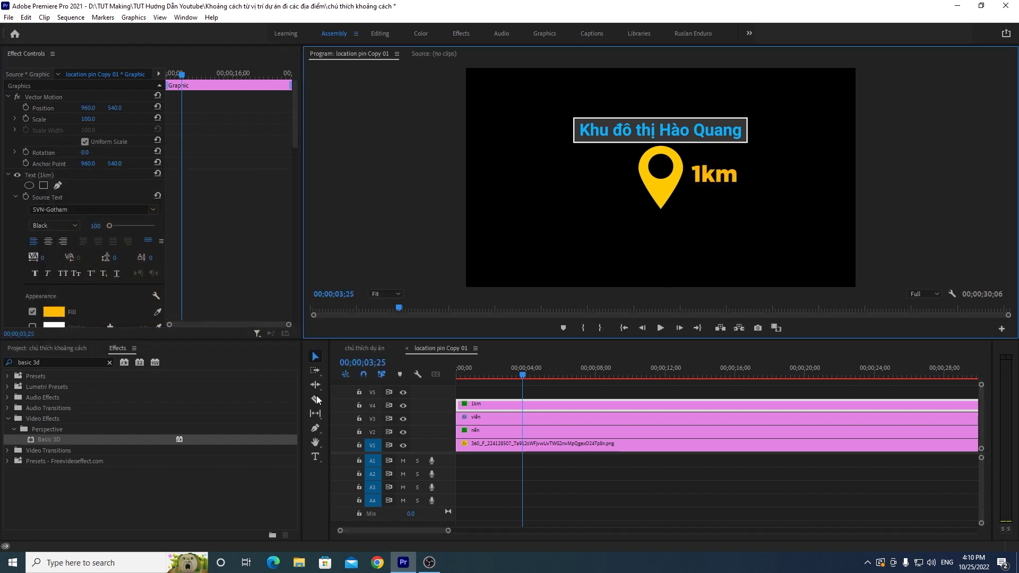
{"action": "left_click", "coordinate": [361, 349]}
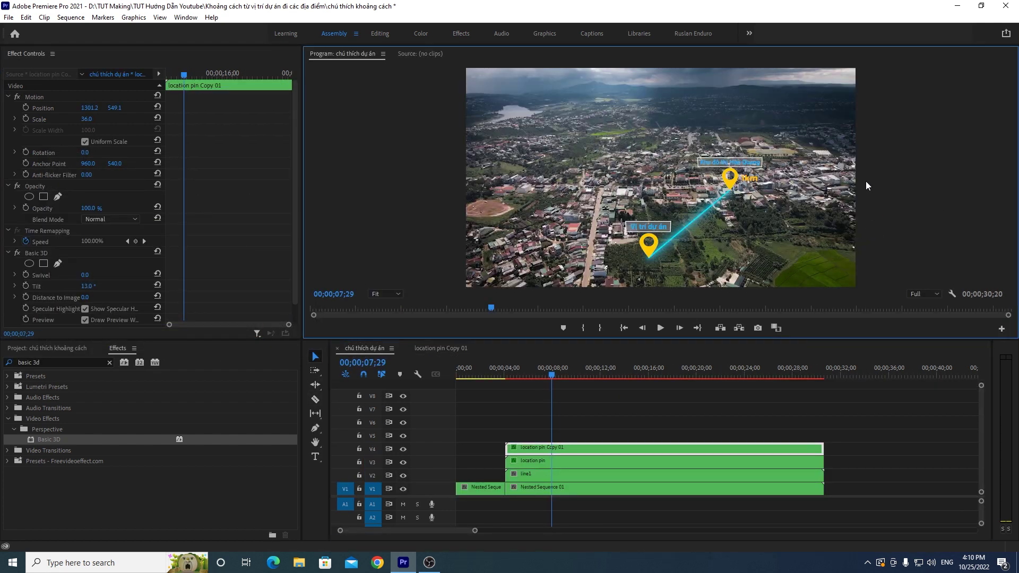
Step: Play back the sequence and scrub the playhead to around 05;16
{"action": "left_click", "coordinate": [549, 375]}
{"action": "left_click_drag", "start_coordinate": [547, 374], "coordinate": [504, 381]}
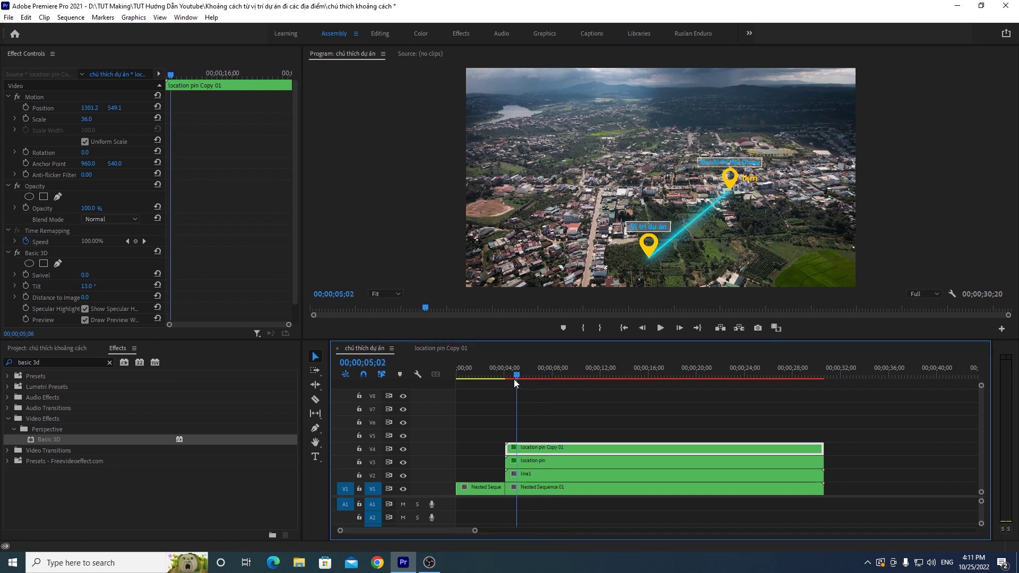
{"action": "left_click", "coordinate": [660, 328]}
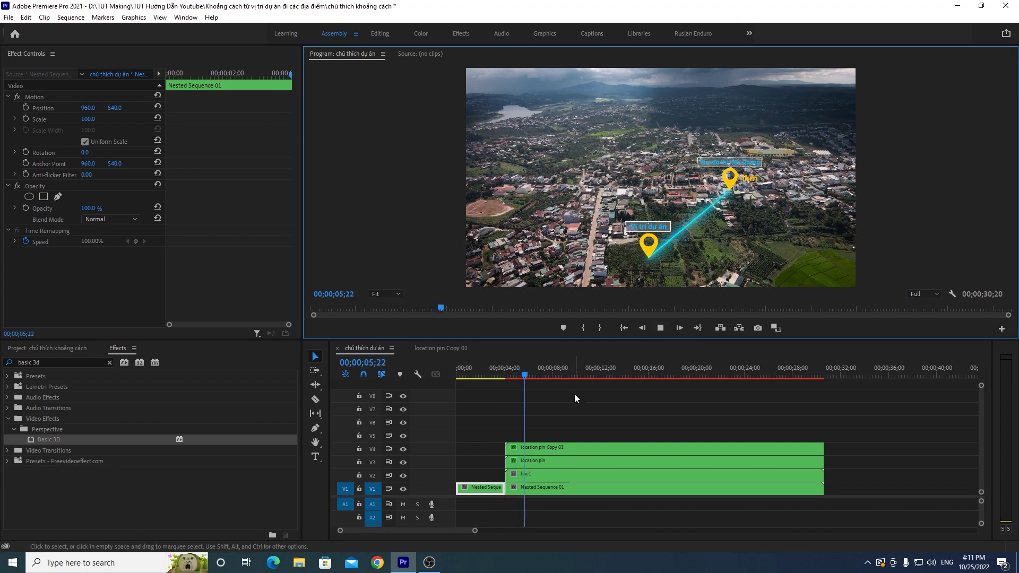
{"action": "left_click_drag", "start_coordinate": [530, 374], "coordinate": [517, 381]}
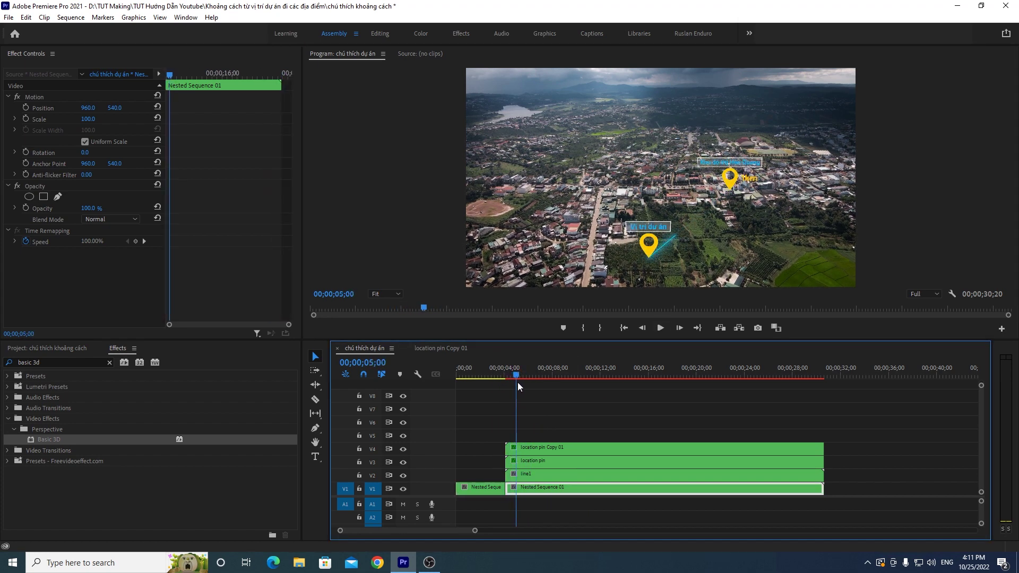
{"action": "left_click", "coordinate": [517, 376]}
{"action": "left_click_drag", "start_coordinate": [522, 377], "coordinate": [519, 374]}
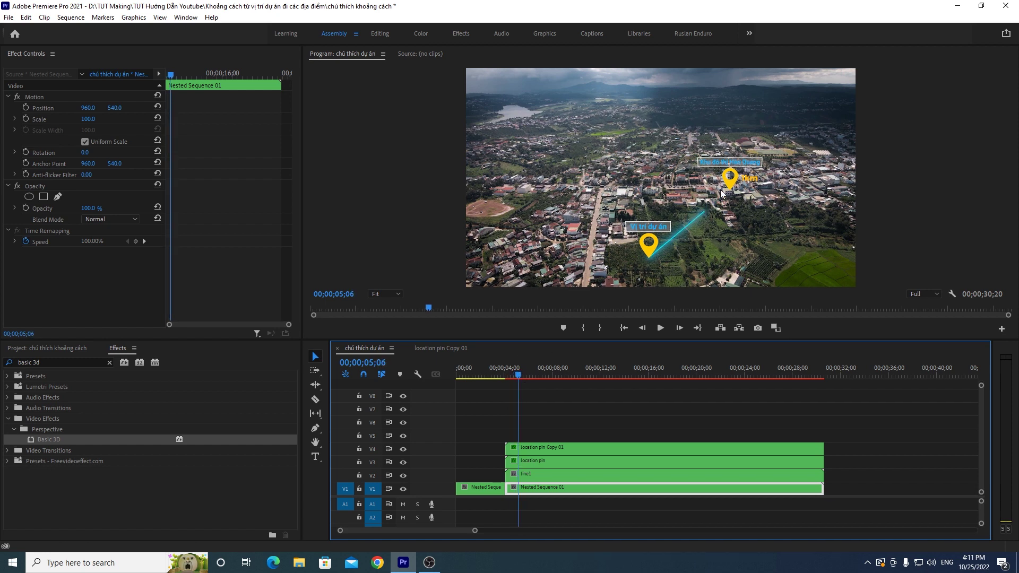
{"action": "left_click_drag", "start_coordinate": [518, 376], "coordinate": [521, 376]}
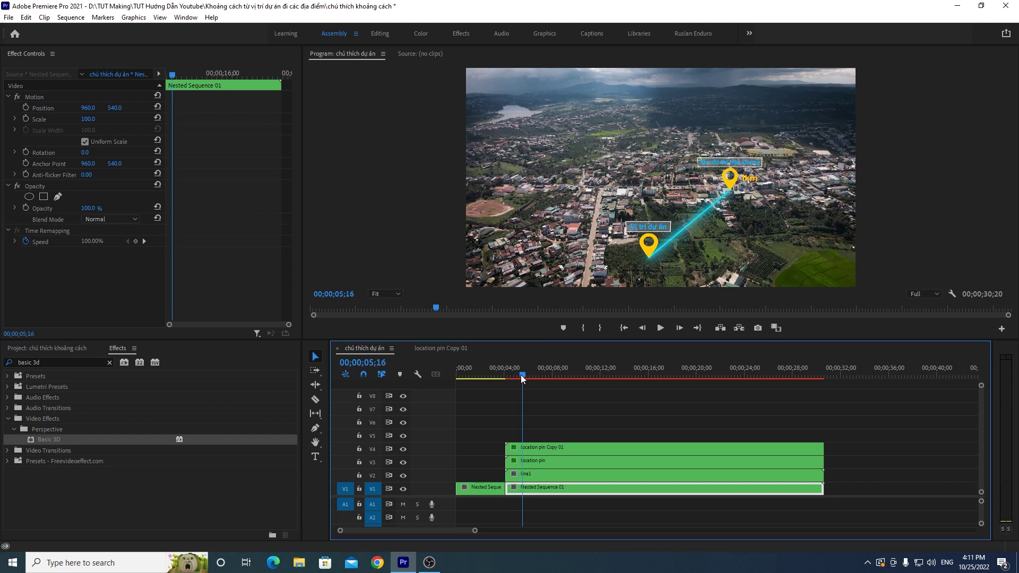
Step: Step frame by frame to 05;11, where the cyan line first touches the second pin
{"action": "key", "text": "Left"}
{"action": "key", "text": "Left"}
{"action": "key", "text": "Left"}
{"action": "key", "text": "Left"}
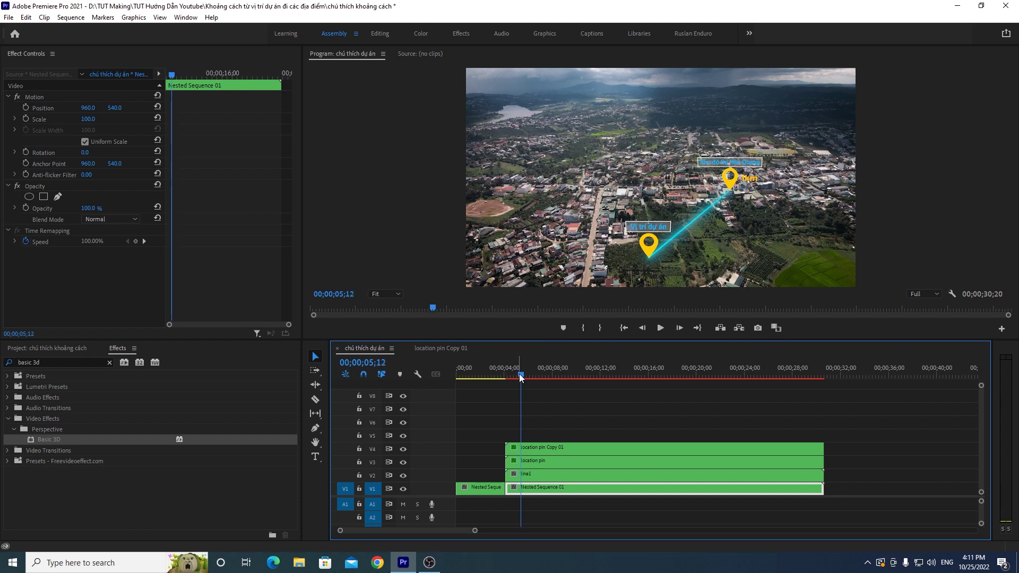
{"action": "key", "text": "Left"}
{"action": "key", "text": "Left"}
{"action": "key", "text": "Left"}
{"action": "key", "text": "Right"}
{"action": "key", "text": "Right"}
{"action": "key", "text": "Right"}
{"action": "key", "text": "Right"}
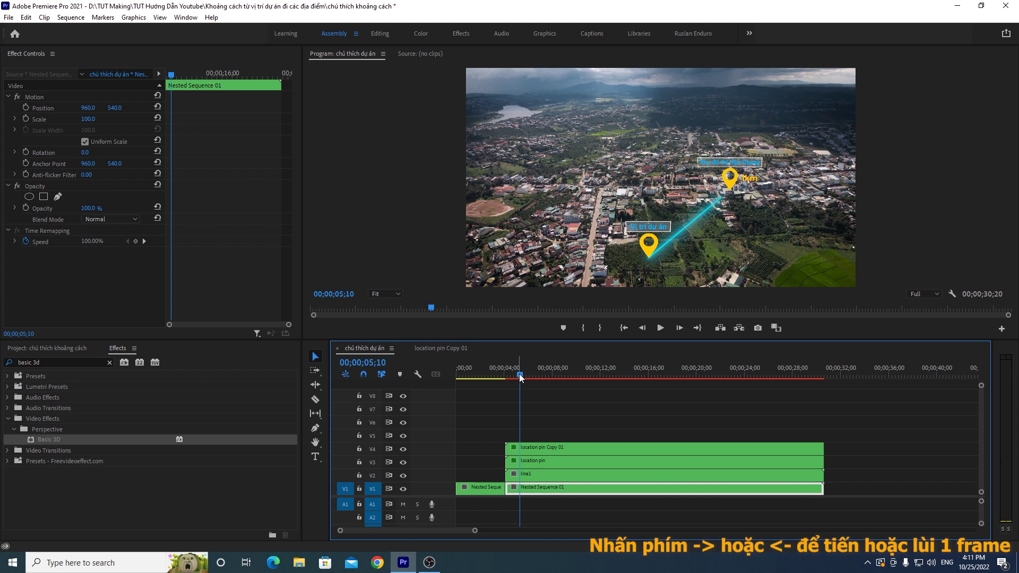
{"action": "key", "text": "Left"}
{"action": "key", "text": "Left"}
{"action": "key", "text": "Left"}
{"action": "key", "text": "Left"}
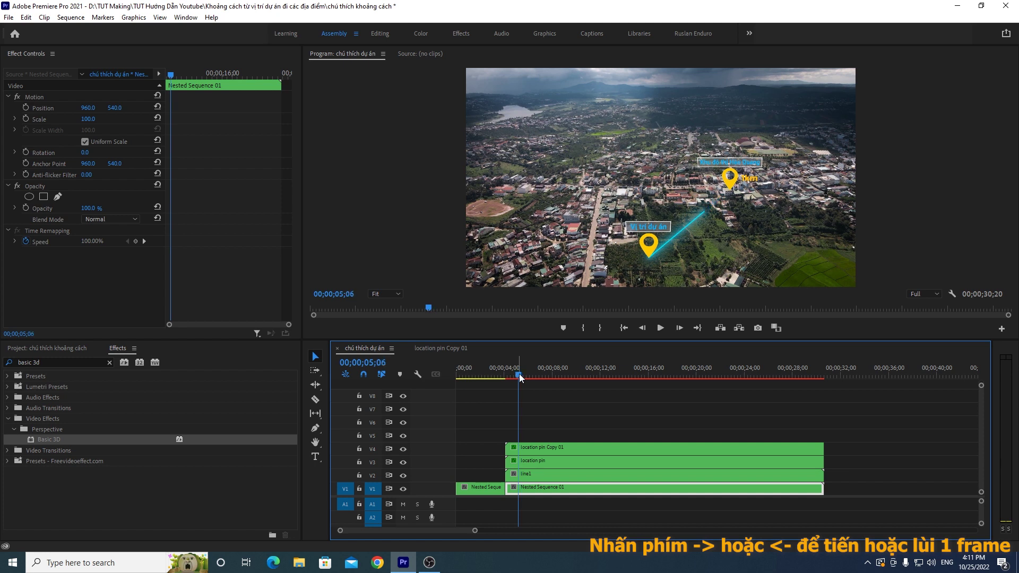
{"action": "key", "text": "Left"}
{"action": "key", "text": "Left"}
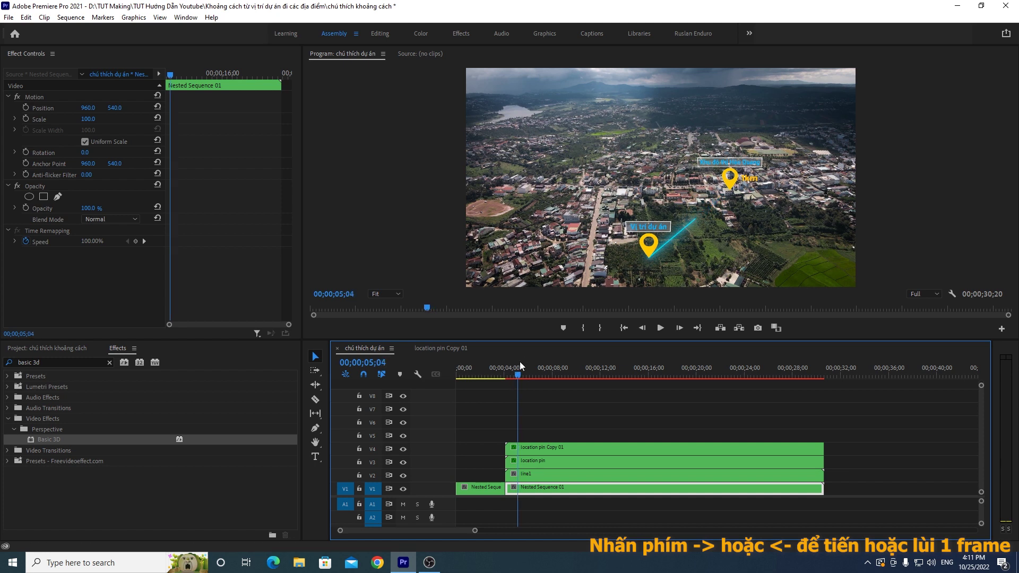
{"action": "key", "text": "Right"}
{"action": "key", "text": "Right"}
{"action": "key", "text": "Right"}
{"action": "key", "text": "Right"}
{"action": "key", "text": "Right"}
{"action": "key", "text": "Right"}
{"action": "key", "text": "Right"}
{"action": "key", "text": "Right"}
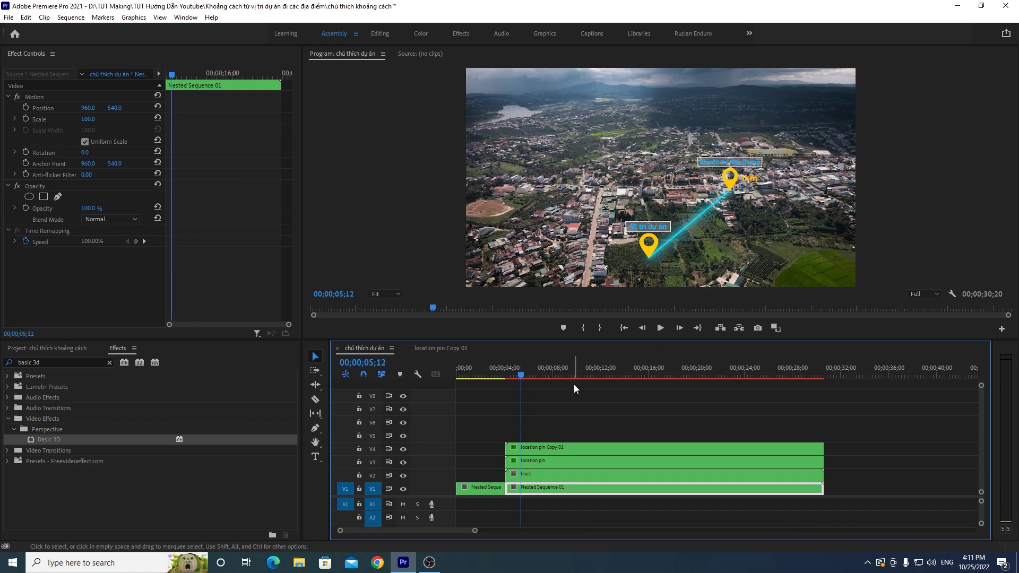
{"action": "key", "text": "Left"}
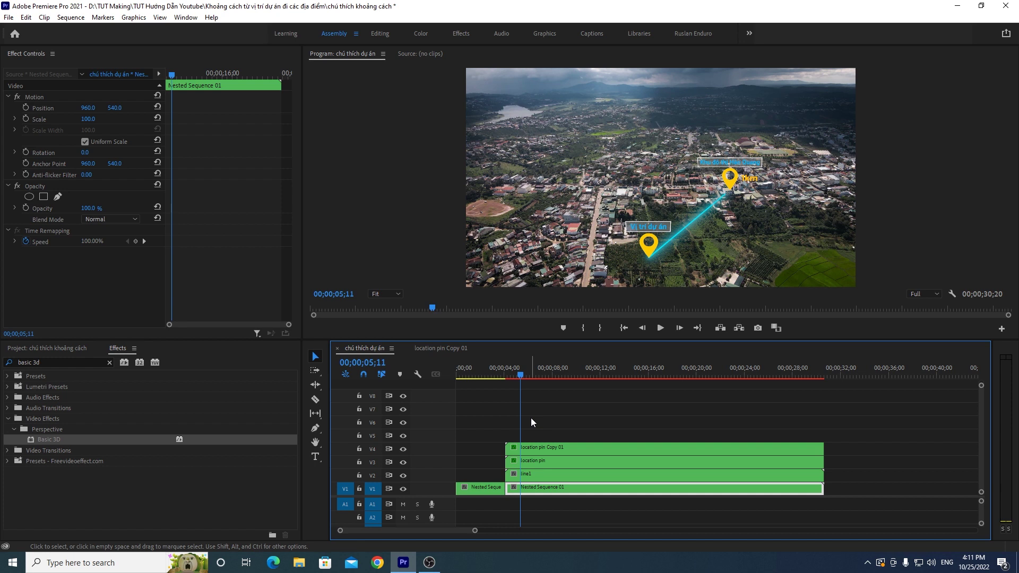
Step: Shift location pin Copy 01 on V4 to start at the playhead and preview it
{"action": "left_click", "coordinate": [528, 447]}
{"action": "left_click_drag", "start_coordinate": [539, 448], "coordinate": [554, 448]}
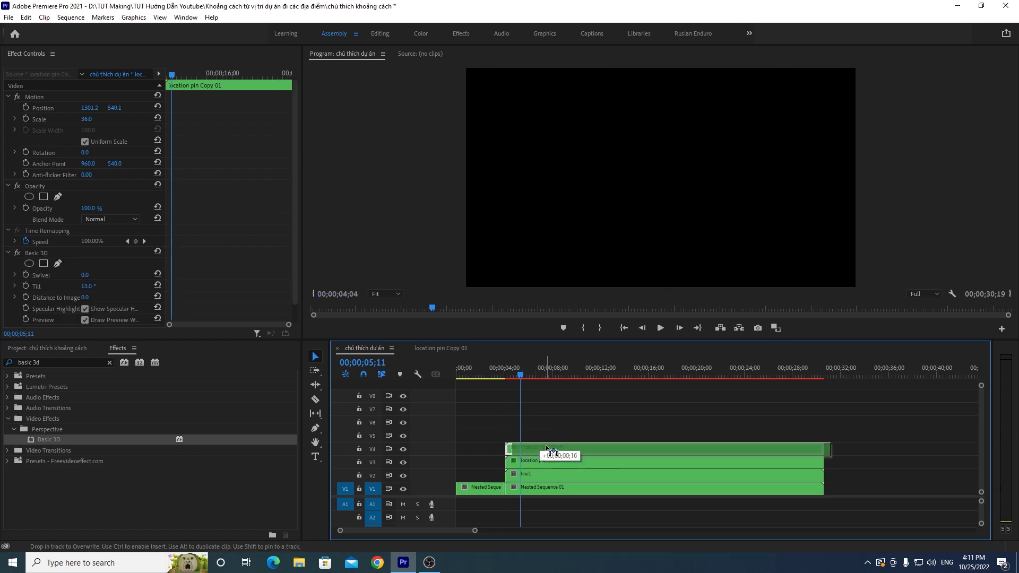
{"action": "key", "text": "Up"}
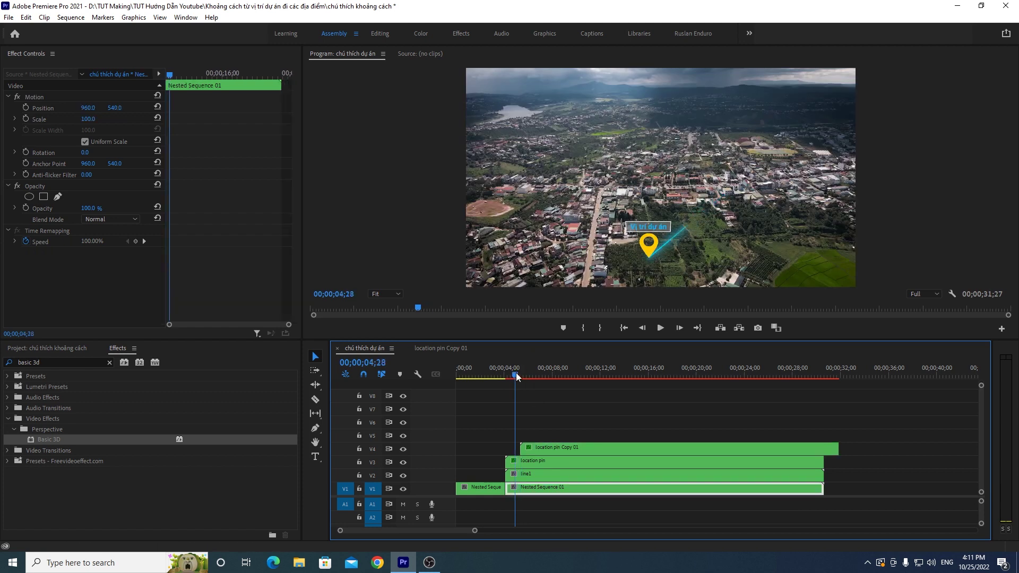
{"action": "left_click", "coordinate": [660, 328]}
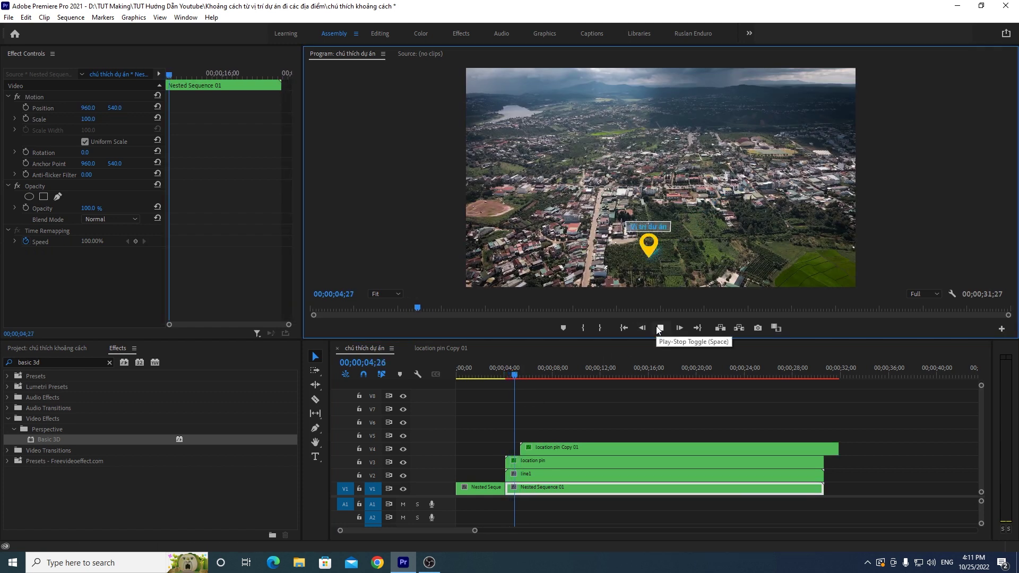
Step: Replay the pin section from 04;02 to check the timing, parking at 06;23
{"action": "left_click_drag", "start_coordinate": [531, 376], "coordinate": [520, 377]}
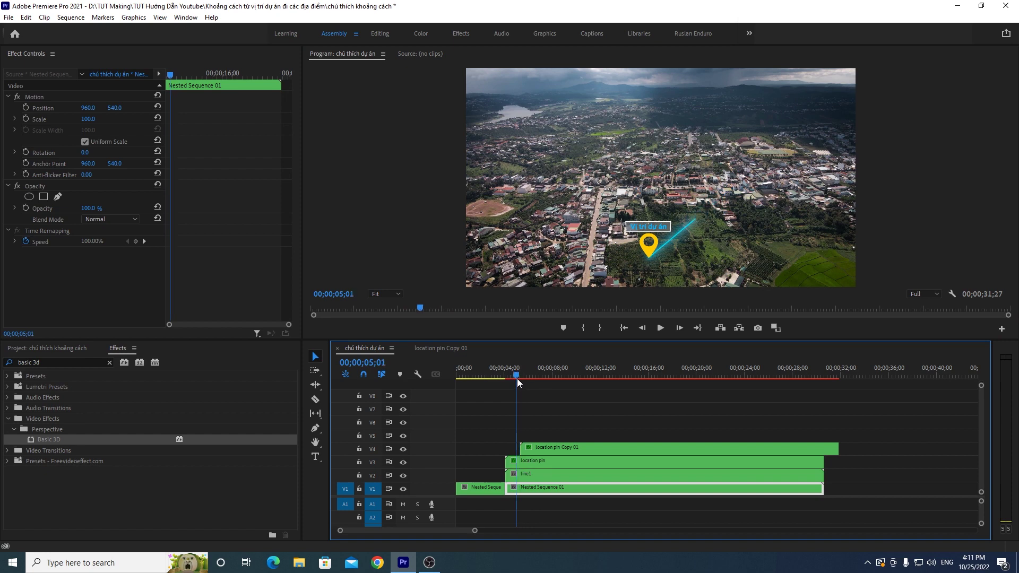
{"action": "left_click_drag", "start_coordinate": [522, 378], "coordinate": [503, 378]}
{"action": "left_click", "coordinate": [662, 328]}
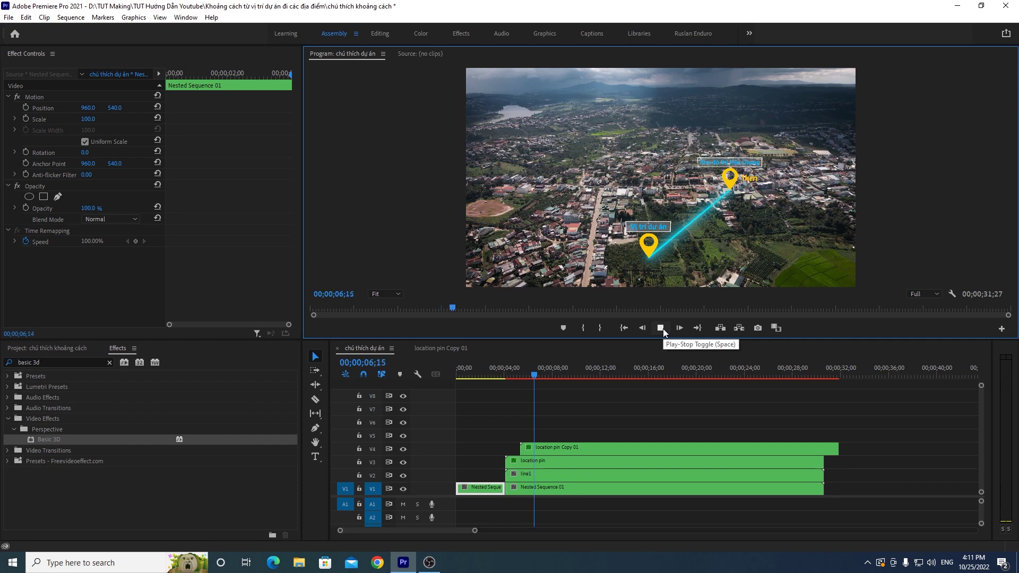
{"action": "left_click", "coordinate": [504, 378]}
{"action": "left_click", "coordinate": [658, 328]}
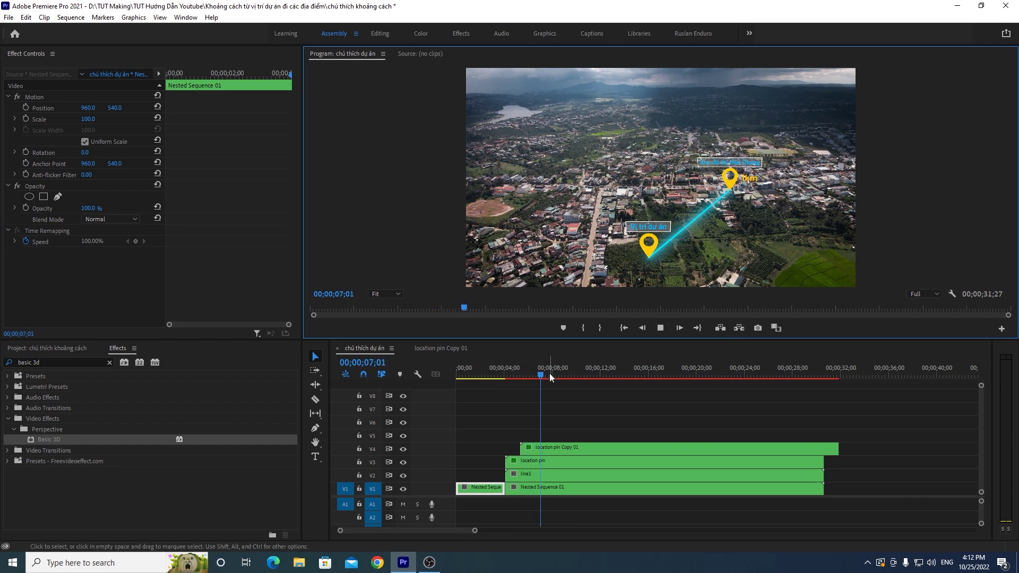
{"action": "left_click", "coordinate": [505, 378]}
{"action": "left_click", "coordinate": [662, 328]}
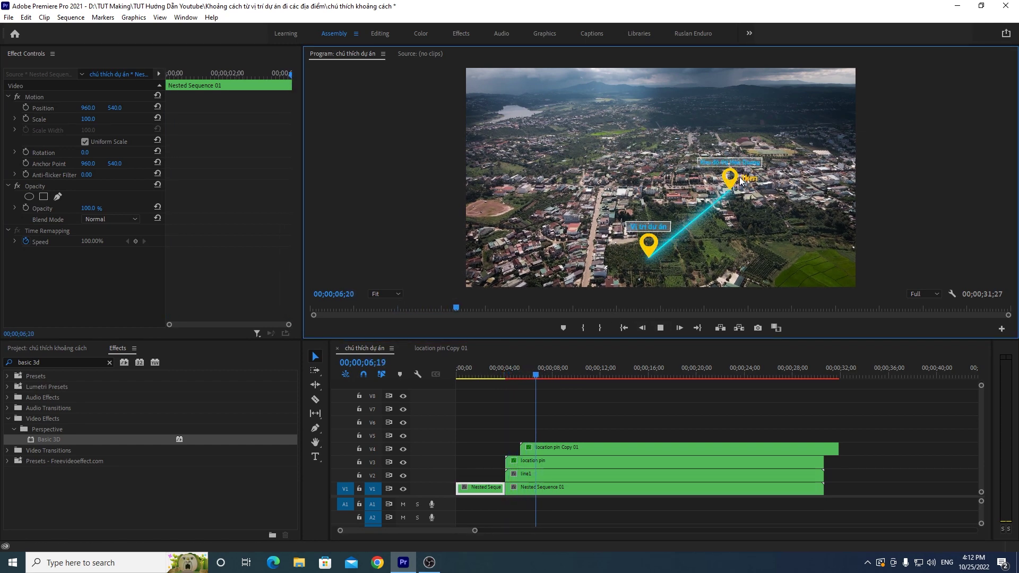
{"action": "left_click", "coordinate": [530, 384]}
{"action": "left_click_drag", "start_coordinate": [530, 383], "coordinate": [537, 387]}
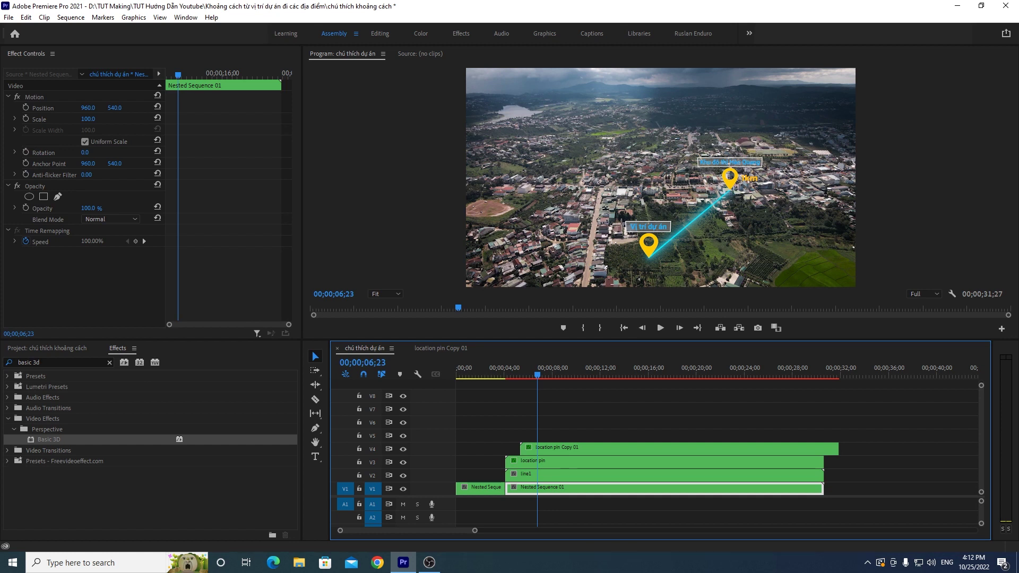
Step: Trim location pin Copy 01's end to match the other clips, then deselect all
{"action": "mouse_move", "coordinate": [838, 449]}
{"action": "left_mouse_down"}
{"action": "mouse_move", "coordinate": [829, 448]}
{"action": "mouse_move", "coordinate": [839, 449]}
{"action": "left_mouse_up"}
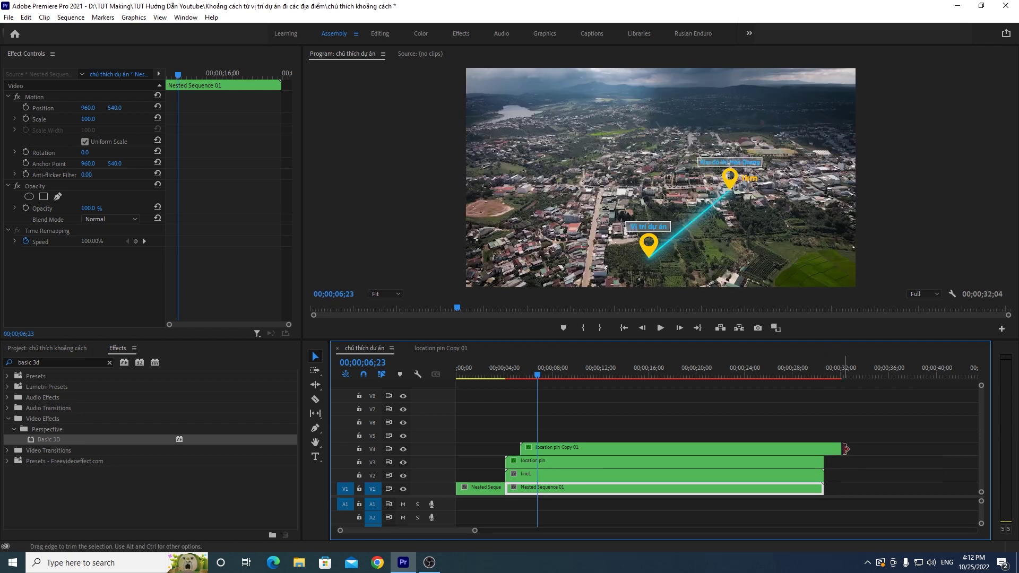
{"action": "left_click_drag", "start_coordinate": [839, 449], "coordinate": [824, 449]}
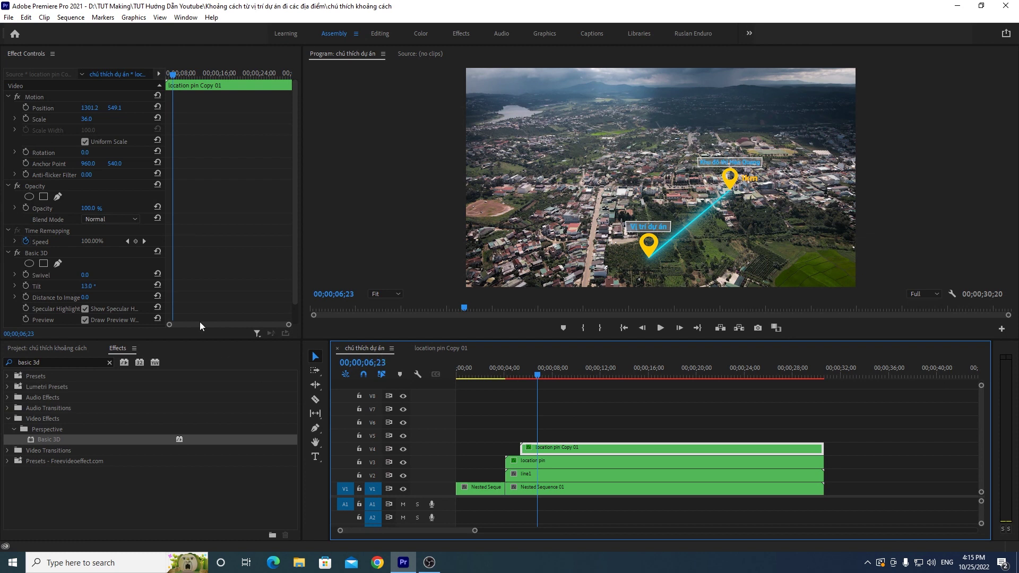
{"action": "left_click", "coordinate": [316, 428]}
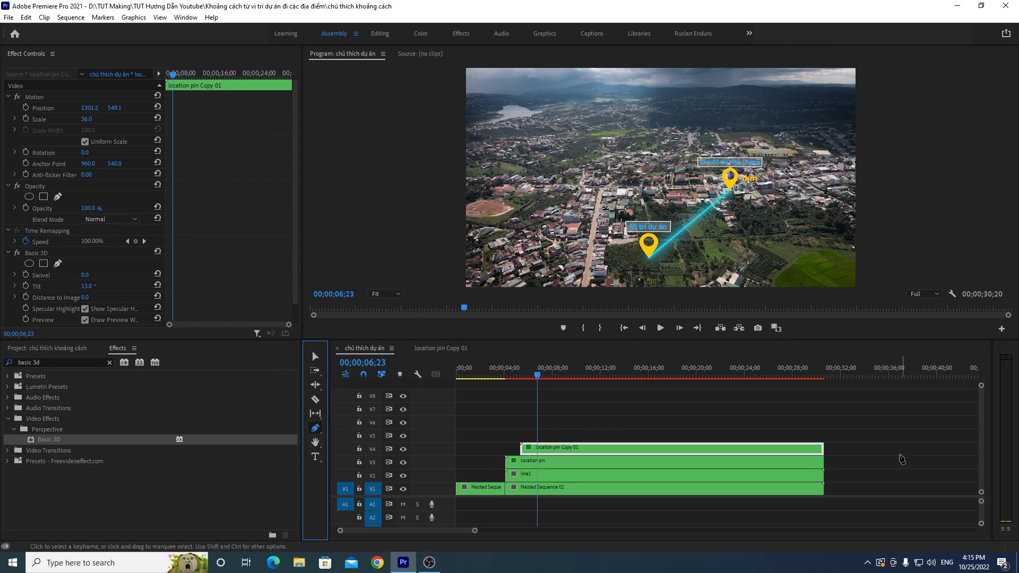
{"action": "left_click", "coordinate": [883, 456]}
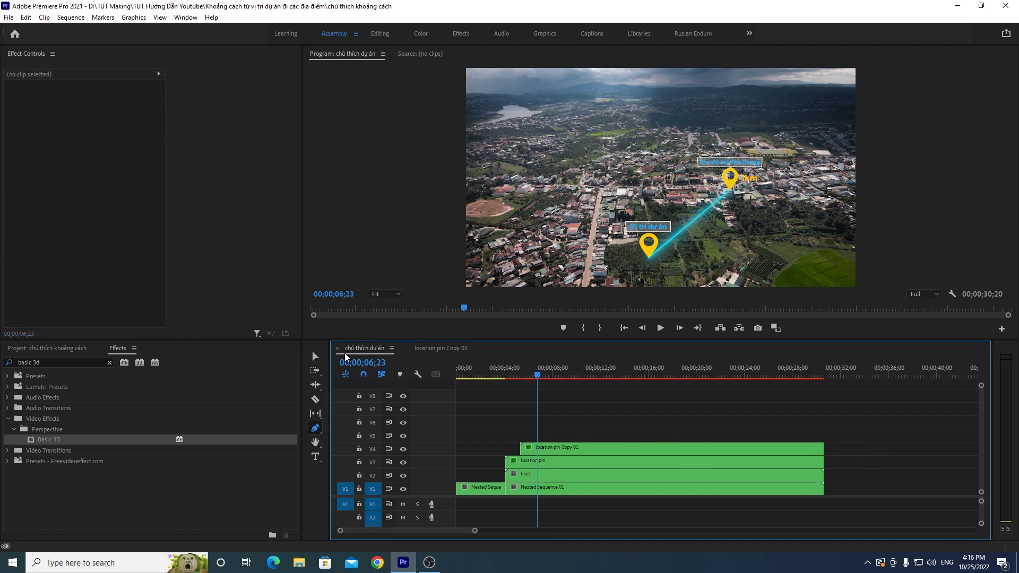
Step: Zoom the monitor to 75% and draw a two-point line rising from the second pin
{"action": "left_click", "coordinate": [385, 294]}
{"action": "left_click", "coordinate": [387, 353]}
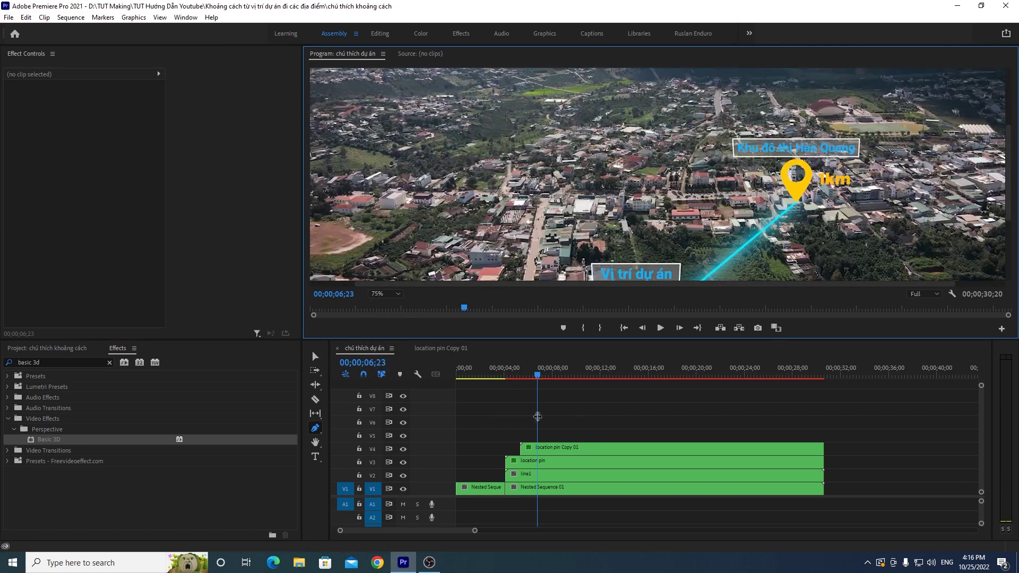
{"action": "left_click_drag", "start_coordinate": [602, 287], "coordinate": [836, 286]}
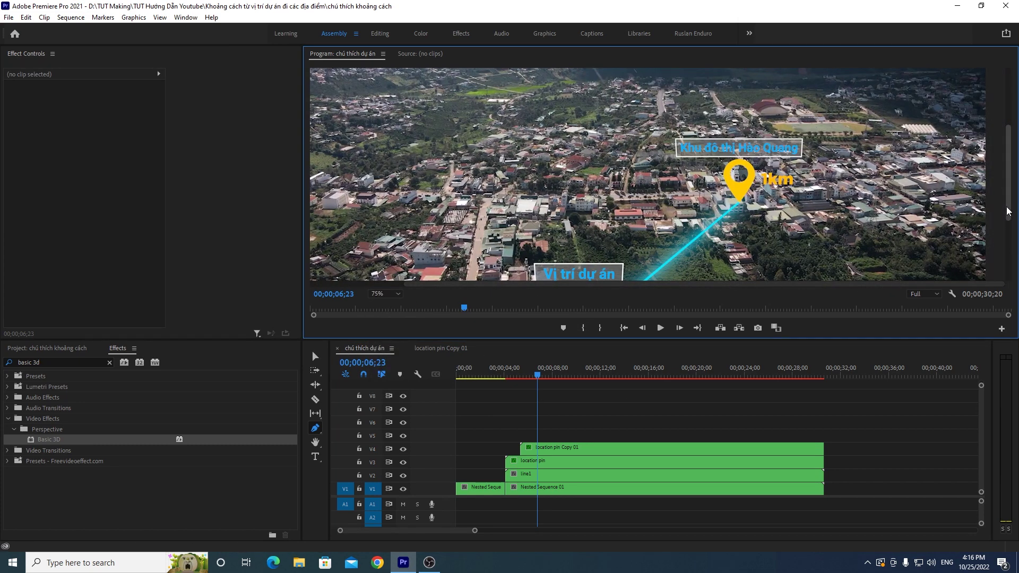
{"action": "scroll", "coordinate": [769, 217], "scroll_direction": "up", "scroll_amount": 2}
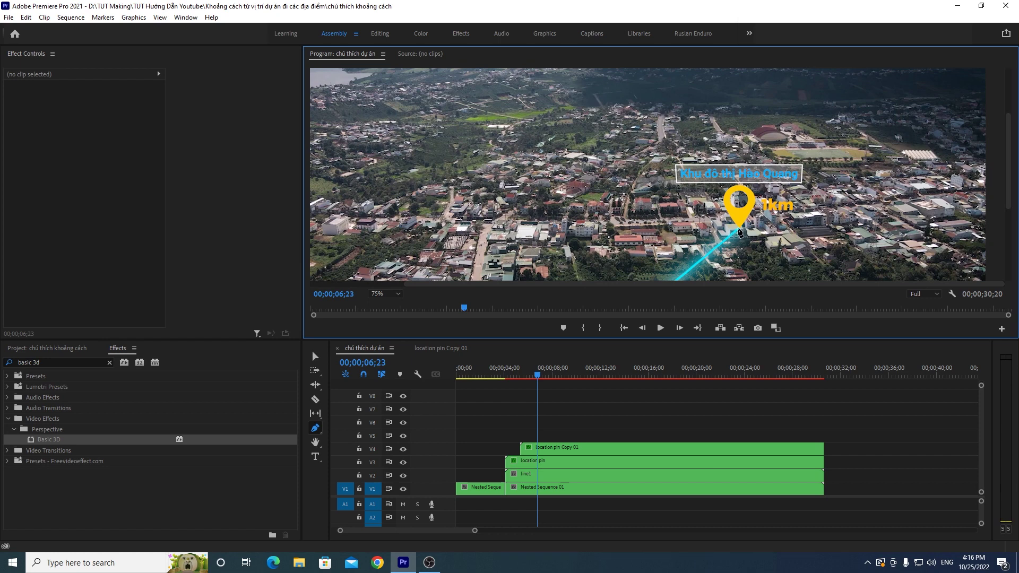
{"action": "left_click", "coordinate": [741, 229]}
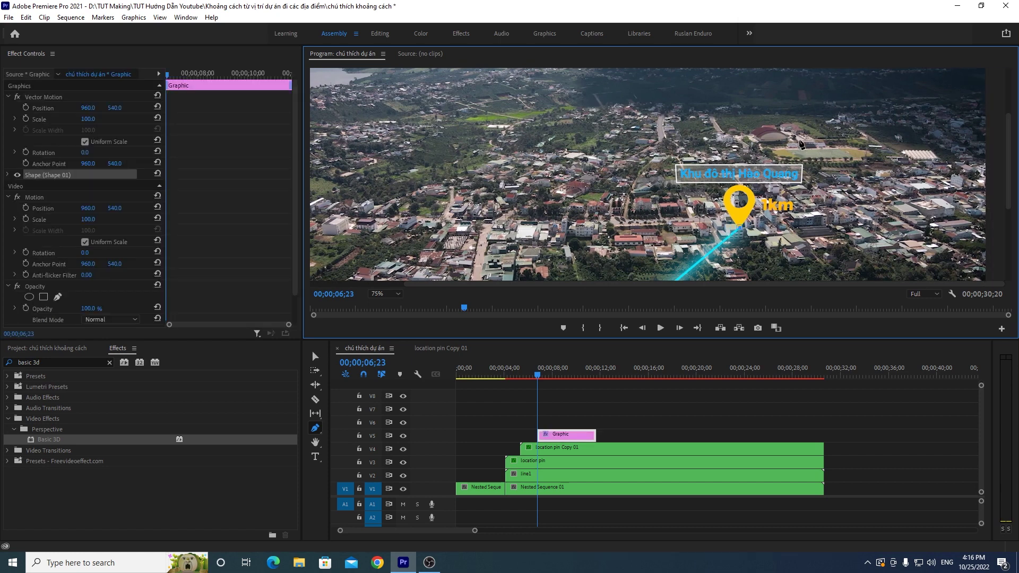
{"action": "left_click", "coordinate": [798, 141]}
Step: Give the line a white stroke of width 5 with no fill
{"action": "left_click", "coordinate": [315, 357]}
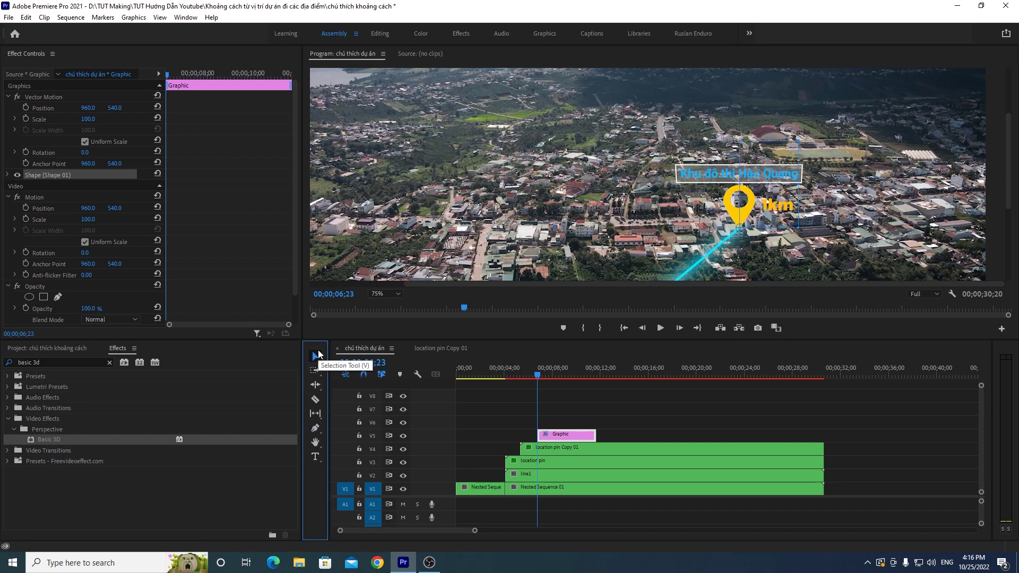
{"action": "left_click", "coordinate": [8, 175]}
{"action": "left_click", "coordinate": [32, 239]}
{"action": "left_click", "coordinate": [32, 224]}
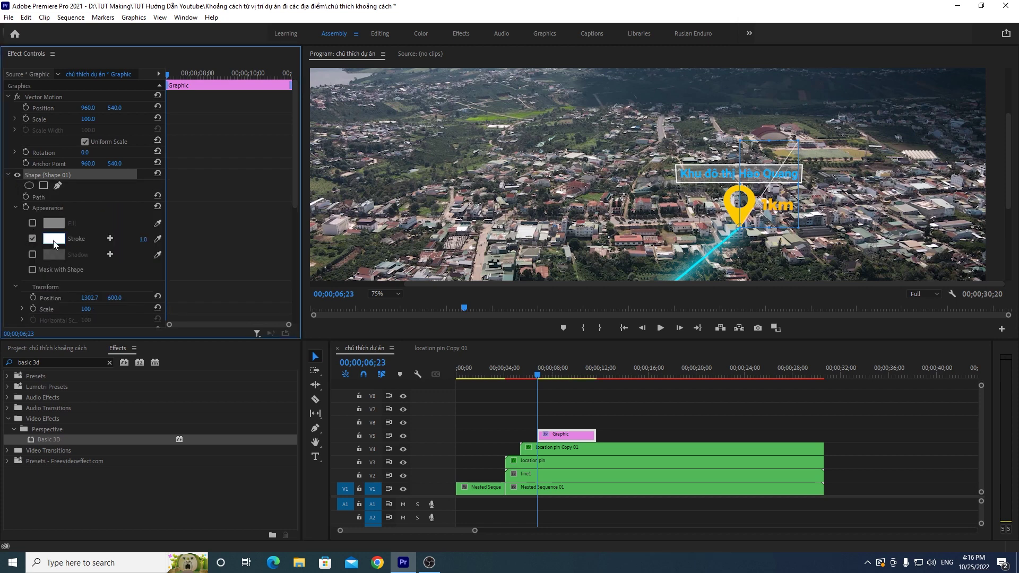
{"action": "left_click", "coordinate": [56, 242]}
{"action": "left_click", "coordinate": [407, 208]}
{"action": "left_click", "coordinate": [143, 240]}
{"action": "type", "text": "5"}
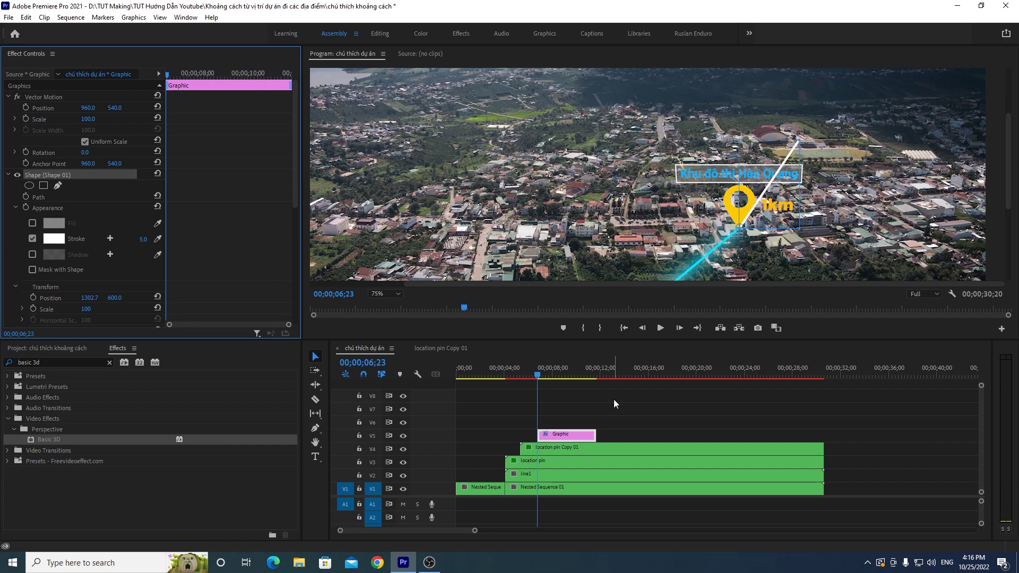
Step: Extend the Graphic clip's edges to span the other overlays, then open line1
{"action": "left_click_drag", "start_coordinate": [595, 435], "coordinate": [823, 436]}
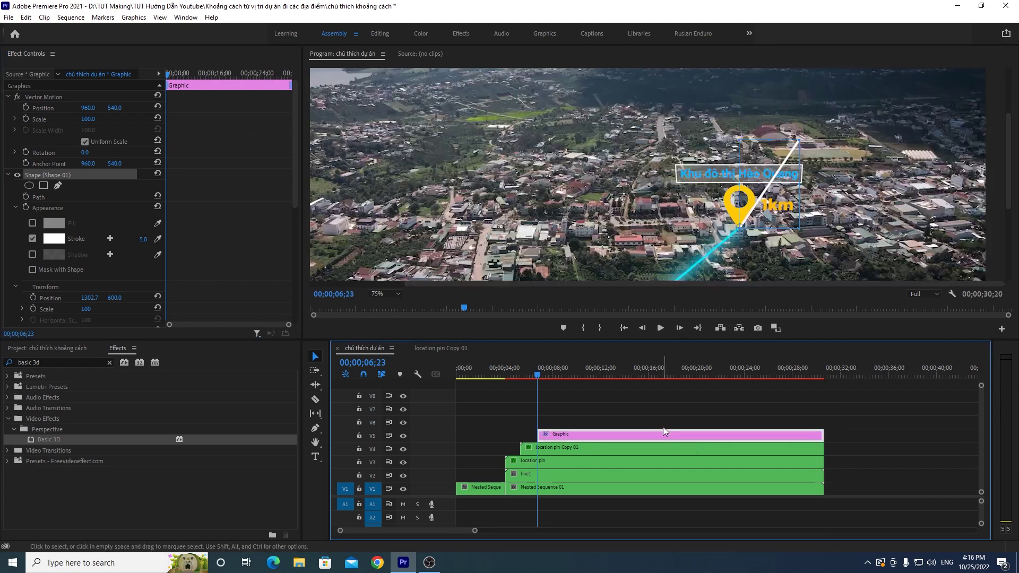
{"action": "left_click_drag", "start_coordinate": [539, 436], "coordinate": [505, 435]}
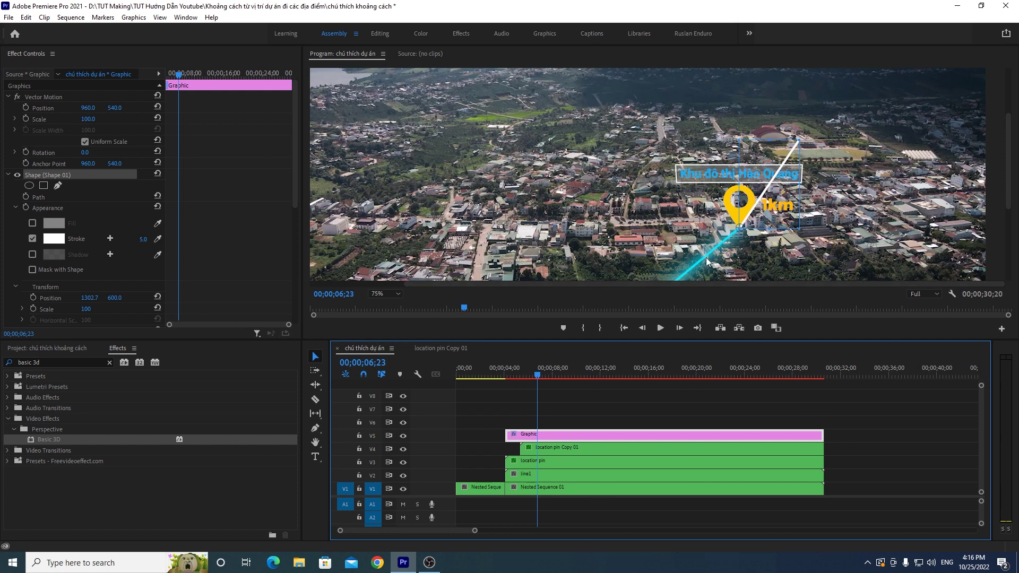
{"action": "double_click", "coordinate": [546, 474]}
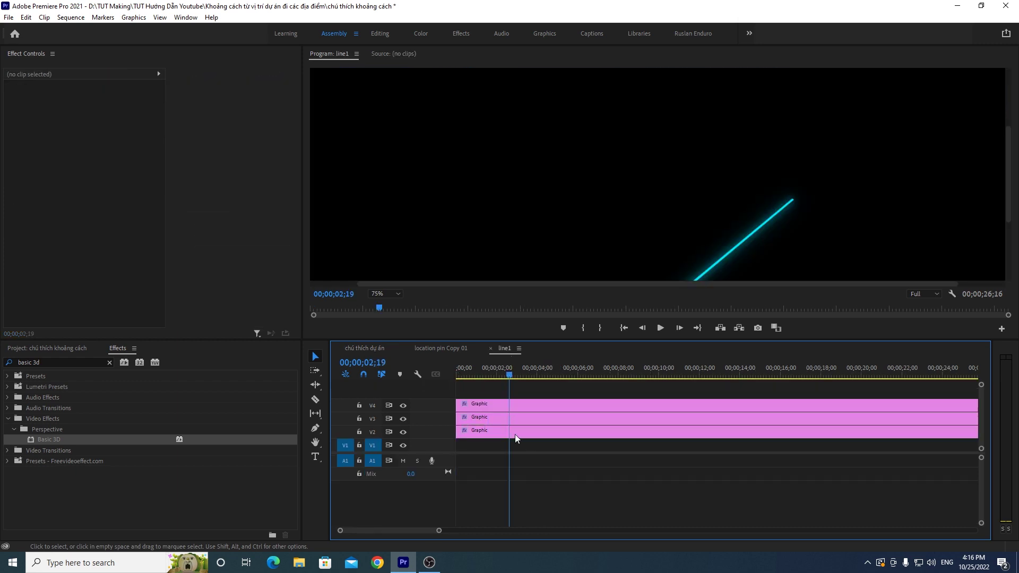
Step: Copy the cyan hex code 00EAFF from line1's stroke colour picker
{"action": "left_click", "coordinate": [527, 423]}
{"action": "left_click", "coordinate": [527, 432]}
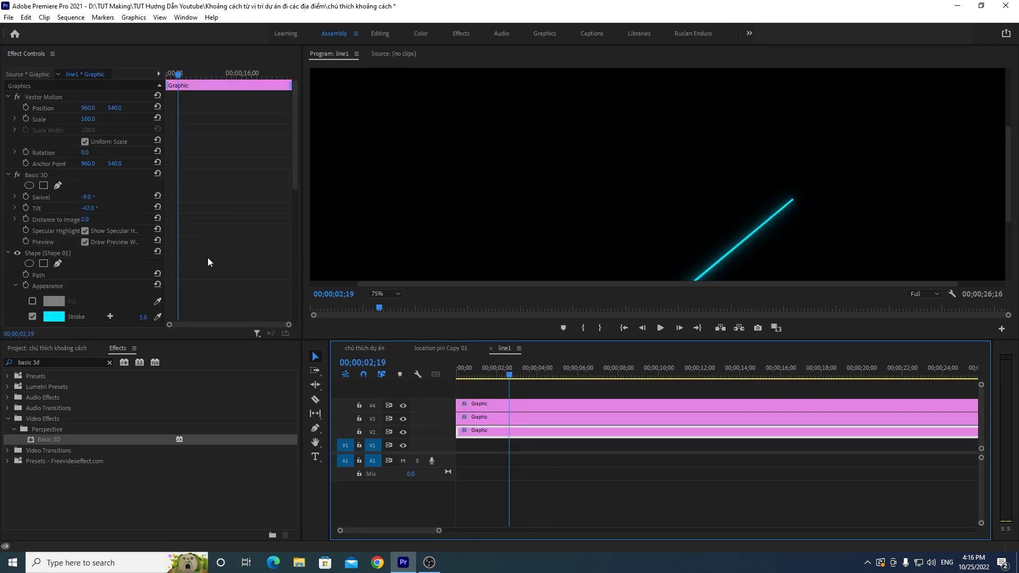
{"action": "left_click_drag", "start_coordinate": [294, 169], "coordinate": [294, 215]}
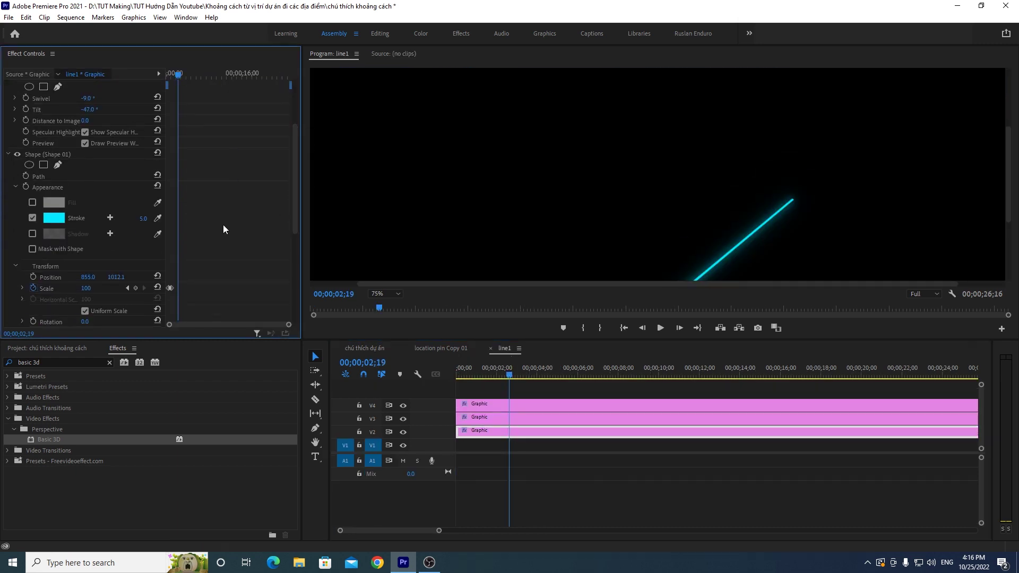
{"action": "left_click", "coordinate": [59, 218]}
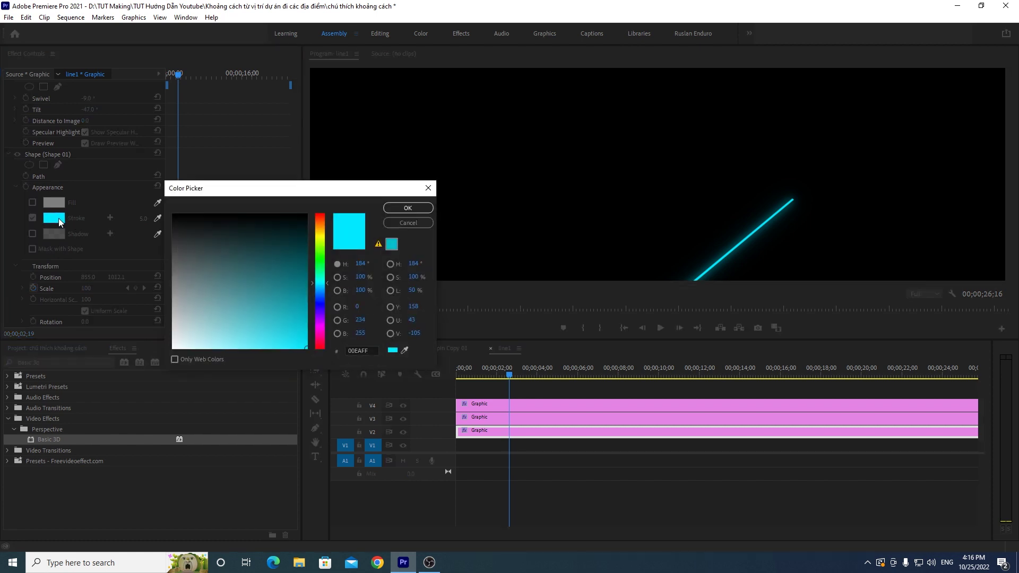
{"action": "left_click", "coordinate": [371, 351]}
{"action": "double_click", "coordinate": [373, 351]}
{"action": "left_click_drag", "start_coordinate": [372, 350], "coordinate": [327, 360]}
{"action": "key", "text": "ctrl+c"}
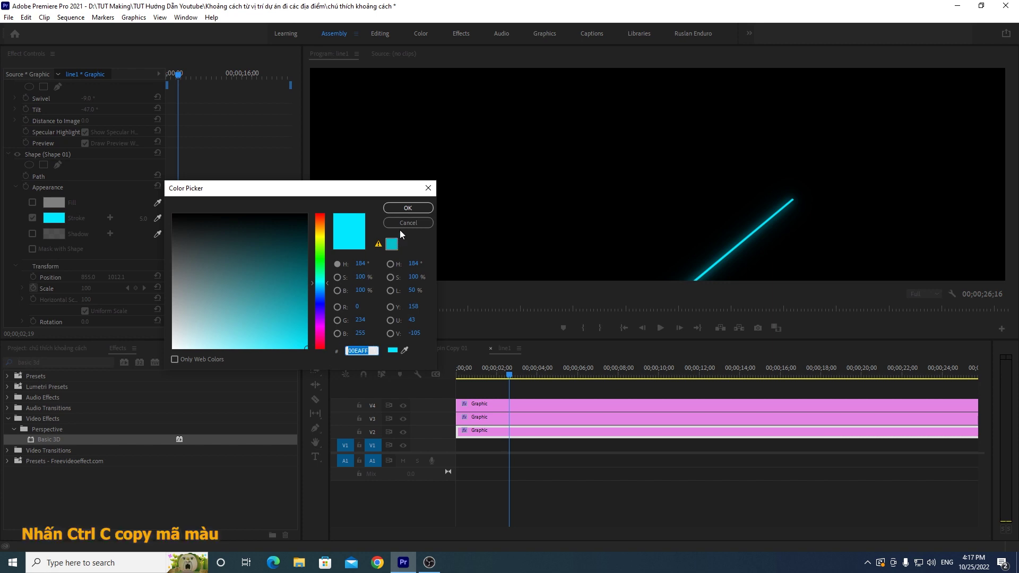
{"action": "left_click", "coordinate": [407, 208]}
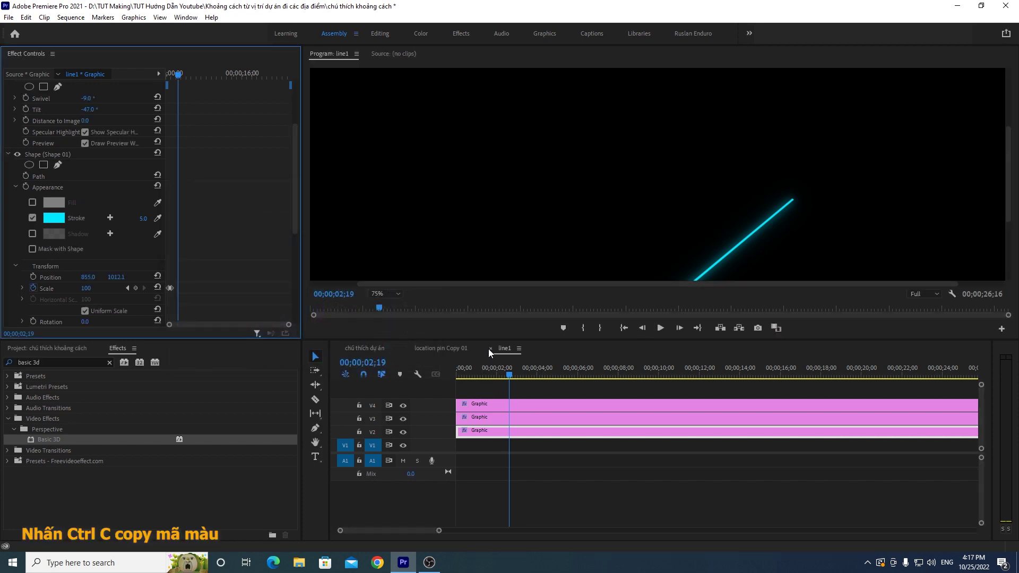
Step: Back in chú thích dự án, paste 00EAFF as the white line's stroke colour
{"action": "left_click", "coordinate": [489, 349]}
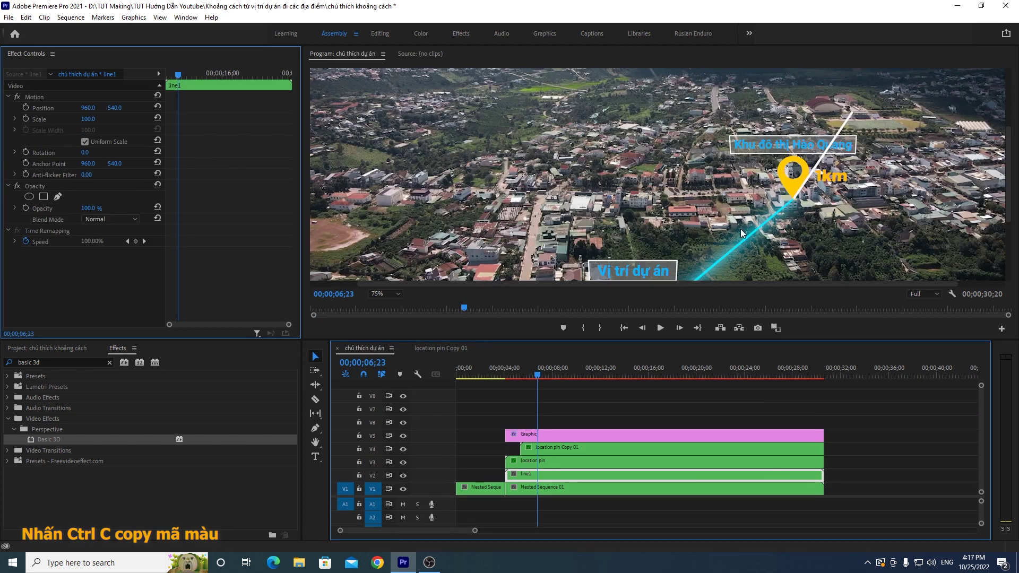
{"action": "left_click", "coordinate": [570, 434]}
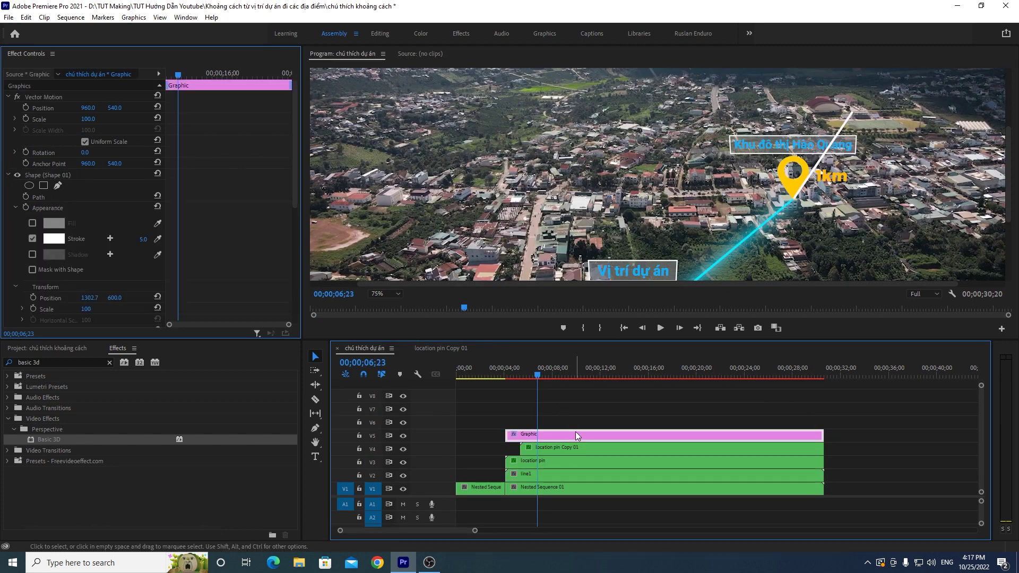
{"action": "left_click", "coordinate": [58, 240]}
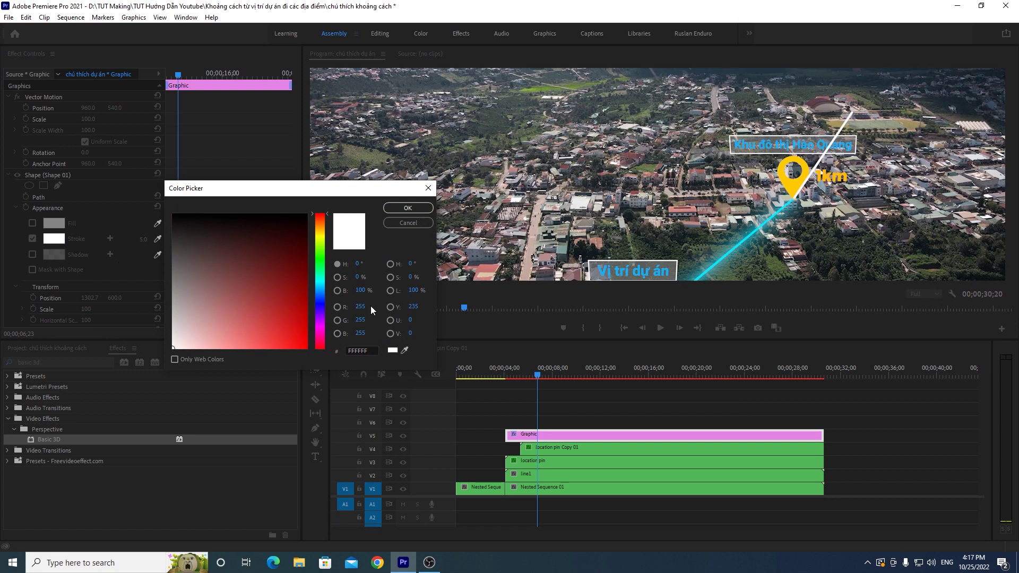
{"action": "left_click_drag", "start_coordinate": [371, 353], "coordinate": [325, 356]}
{"action": "key", "text": "ctrl+v"}
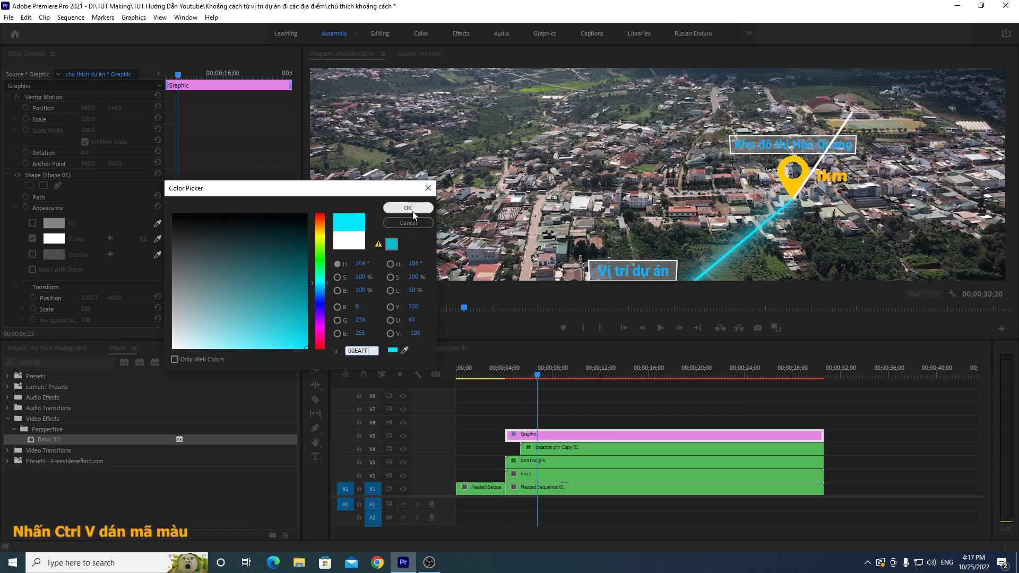
{"action": "left_click", "coordinate": [407, 208]}
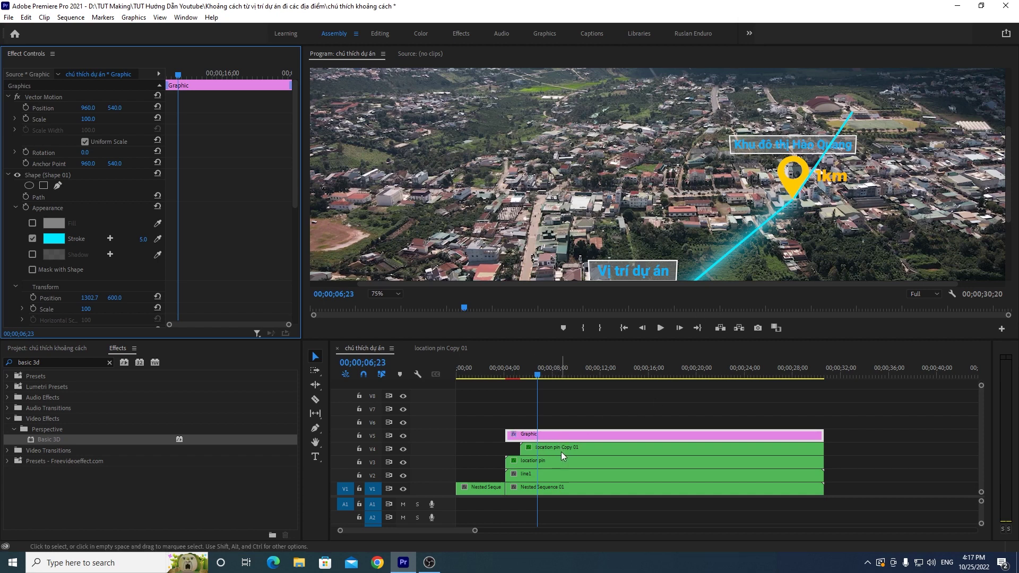
Step: Move location pin Copy 01 up to V8 and the cyan line Graphic down to V4
{"action": "left_click", "coordinate": [554, 451]}
{"action": "left_click_drag", "start_coordinate": [573, 448], "coordinate": [582, 406]}
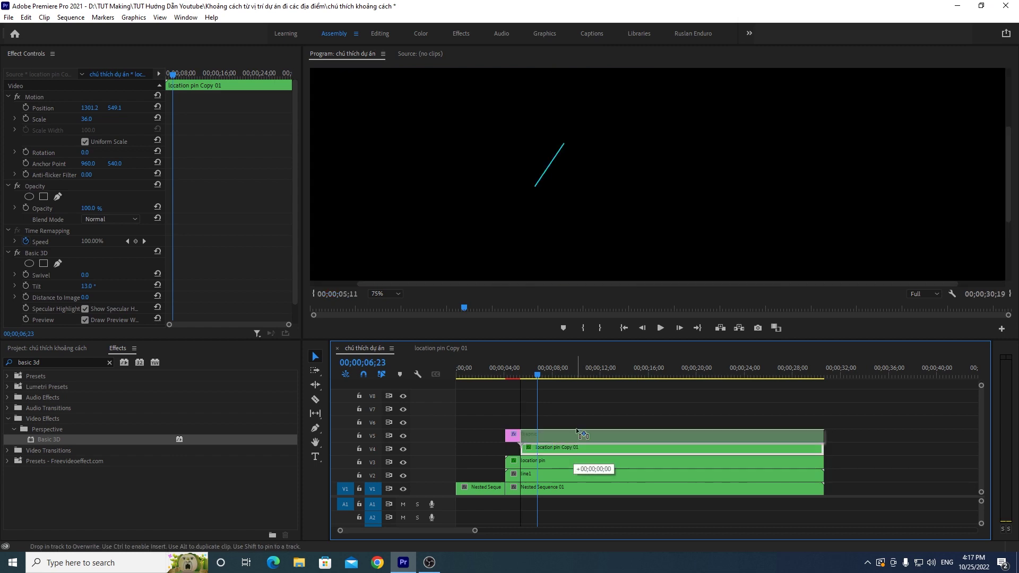
{"action": "left_click_drag", "start_coordinate": [554, 438], "coordinate": [563, 450]}
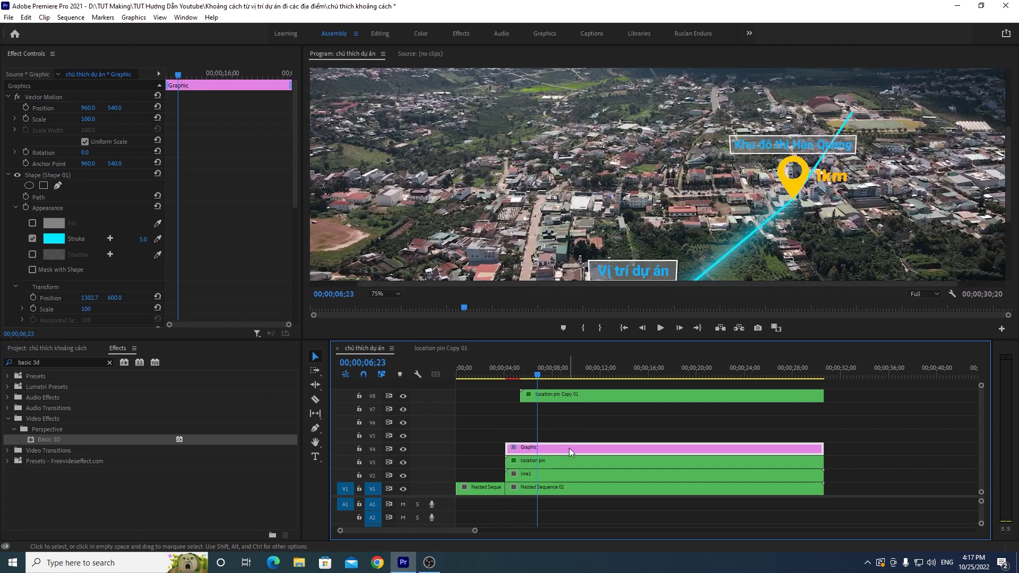
{"action": "left_click_drag", "start_coordinate": [849, 107], "coordinate": [852, 113]}
Step: Apply the Basic 3D effect to the cyan line's Graphic clip
{"action": "left_click", "coordinate": [385, 293]}
{"action": "left_click", "coordinate": [466, 289]}
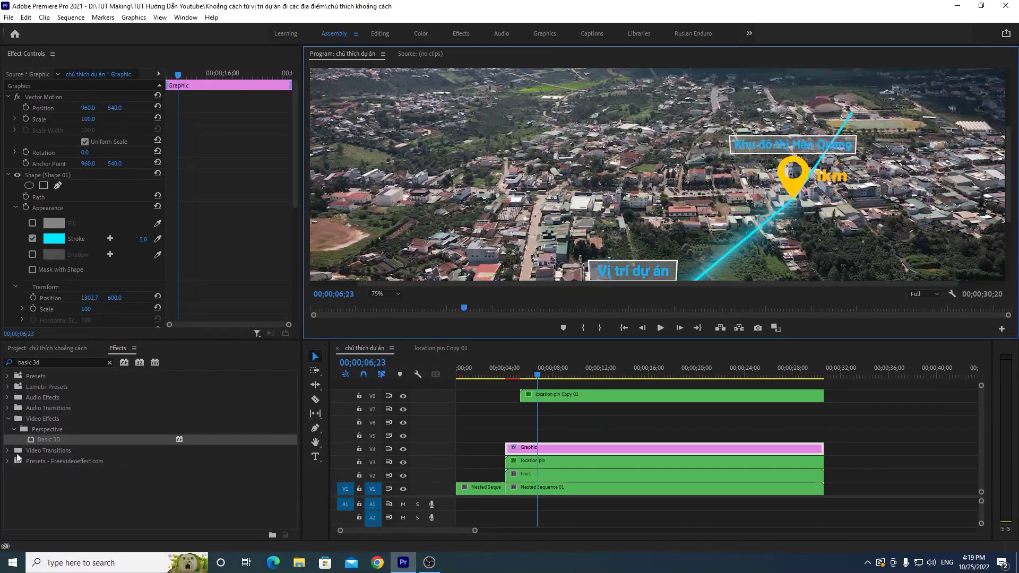
{"action": "mouse_move", "coordinate": [48, 439]}
{"action": "left_mouse_down"}
{"action": "mouse_move", "coordinate": [688, 391]}
{"action": "mouse_move", "coordinate": [605, 449]}
{"action": "left_mouse_up"}
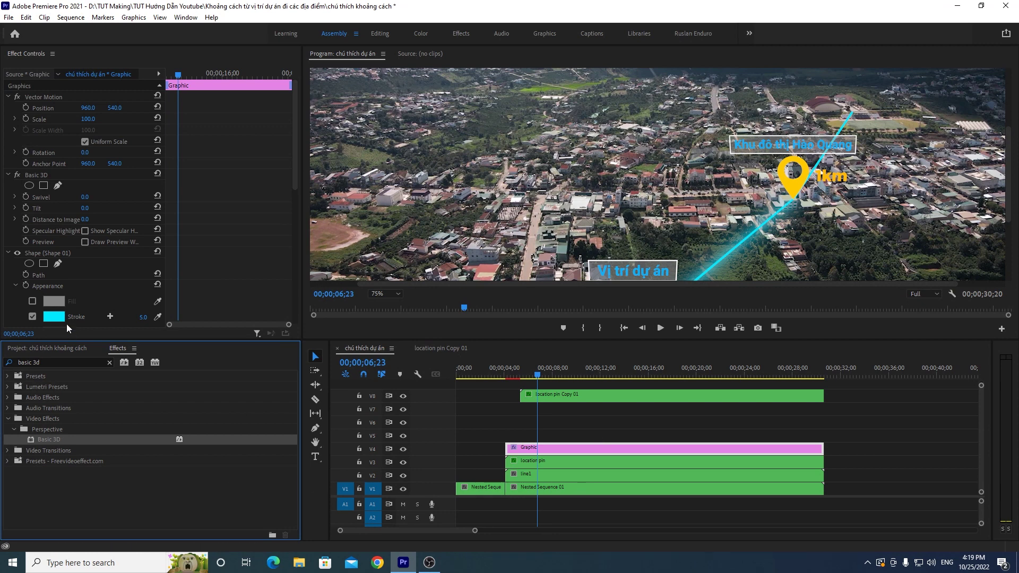
{"action": "left_click", "coordinate": [298, 169]}
{"action": "scroll", "coordinate": [297, 172], "scroll_direction": "down", "scroll_amount": 5}
{"action": "scroll", "coordinate": [297, 172], "scroll_direction": "up", "scroll_amount": 5}
{"action": "scroll", "coordinate": [307, 173], "scroll_direction": "down", "scroll_amount": 5}
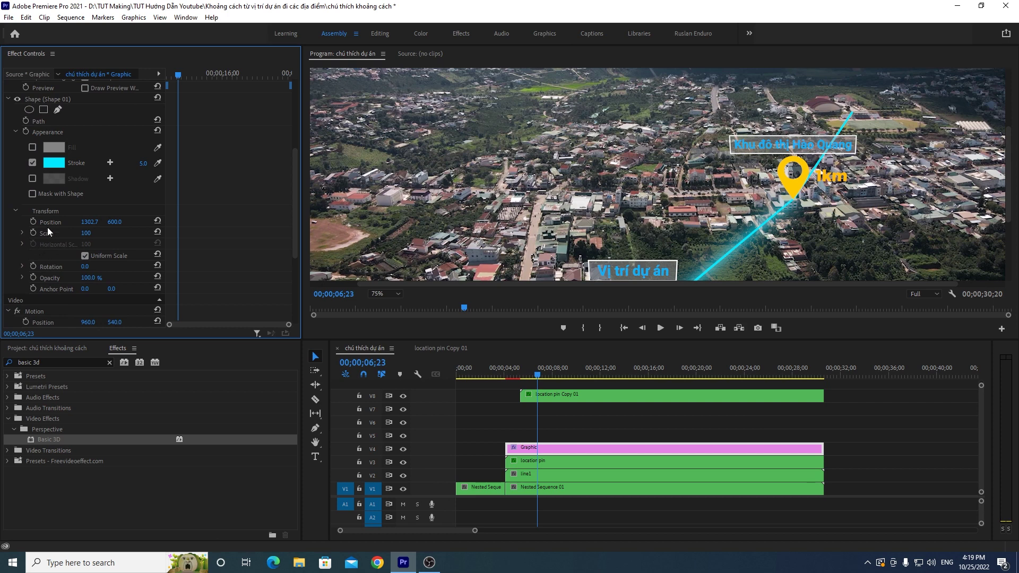
Step: Scrub between 05;28 and 04;18 and select the line shape and its V4 clip
{"action": "left_click_drag", "start_coordinate": [537, 371], "coordinate": [528, 381]}
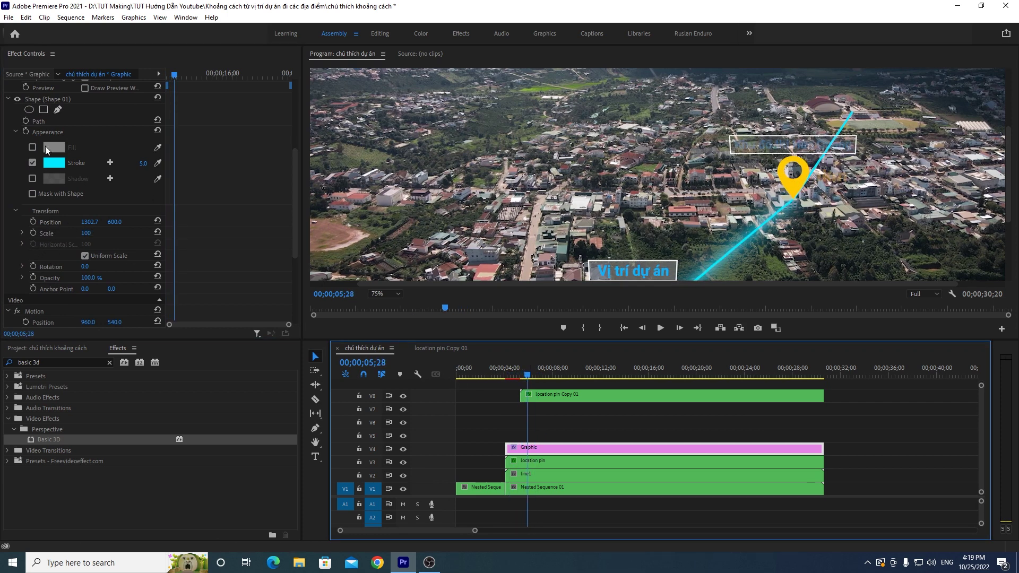
{"action": "left_click", "coordinate": [46, 101]}
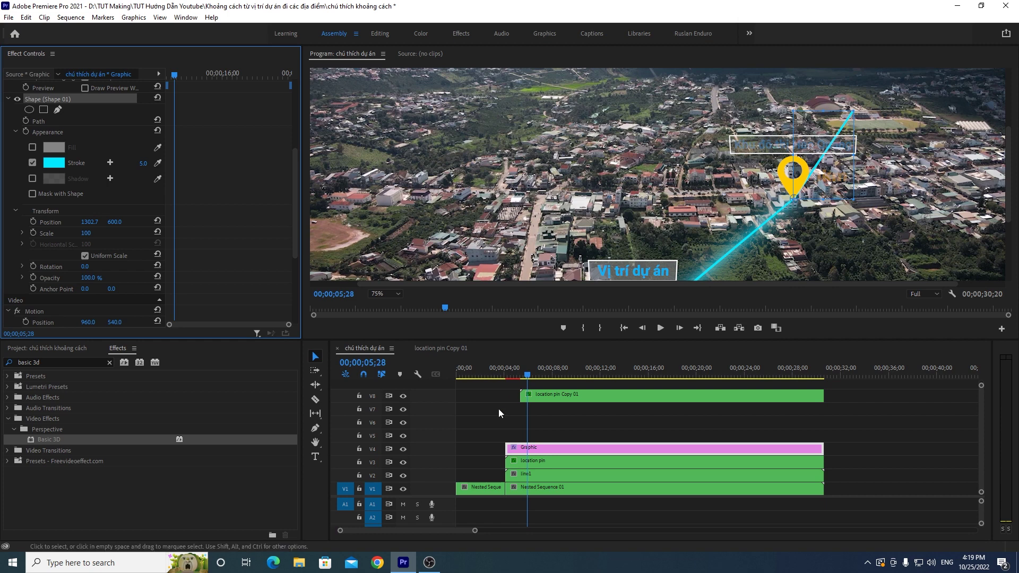
{"action": "left_click_drag", "start_coordinate": [509, 378], "coordinate": [534, 371]}
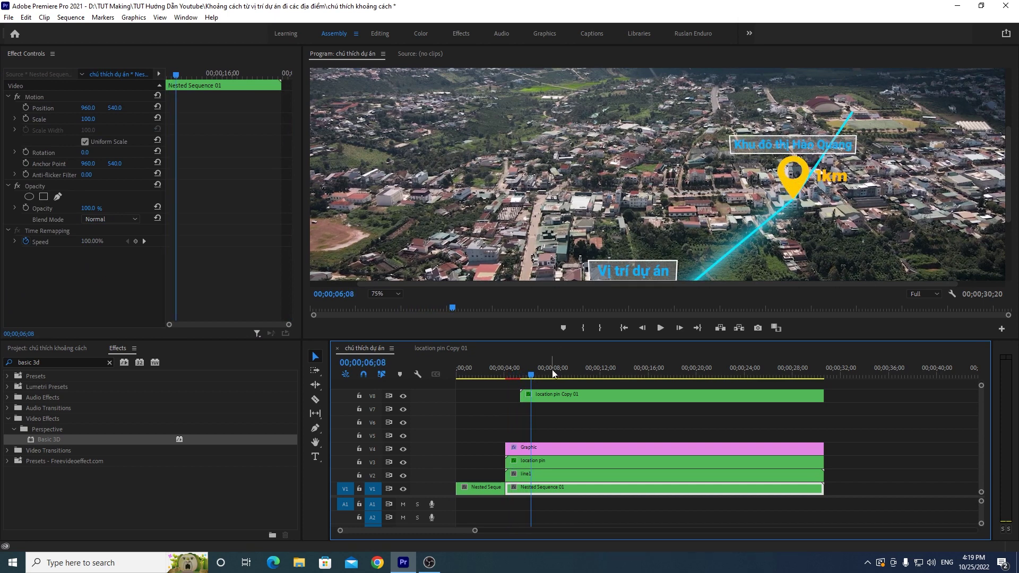
{"action": "left_click", "coordinate": [546, 451]}
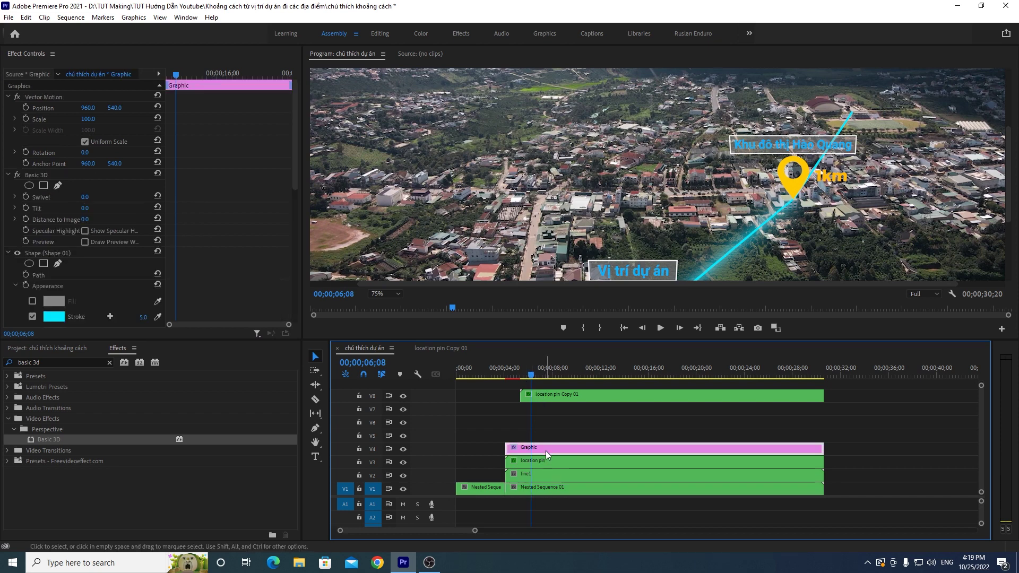
Step: Review the Shape (Shape 01) properties in Effect Controls and show the line's bounding box
{"action": "left_click_drag", "start_coordinate": [294, 161], "coordinate": [301, 245]}
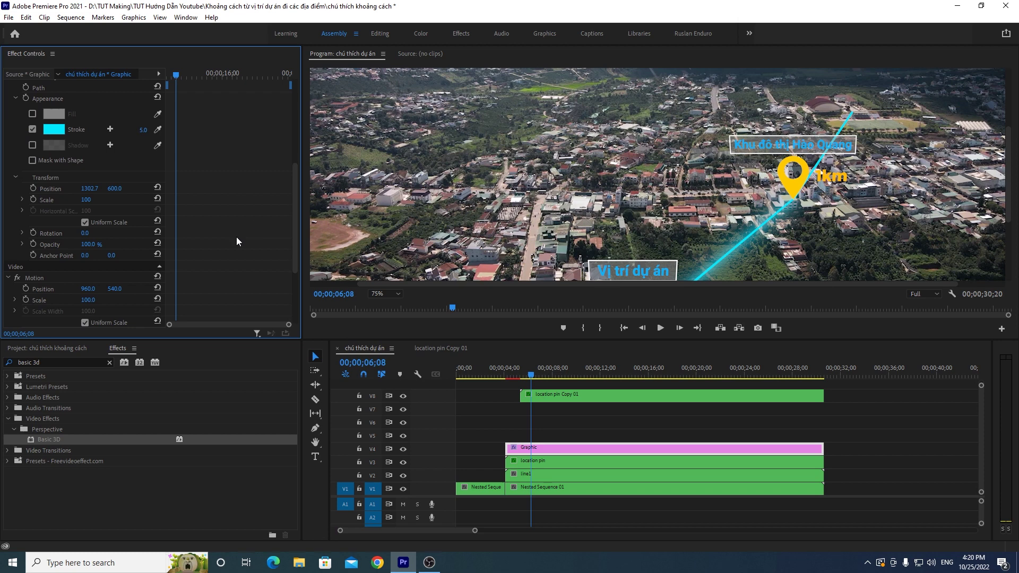
{"action": "left_click_drag", "start_coordinate": [296, 233], "coordinate": [287, 145]}
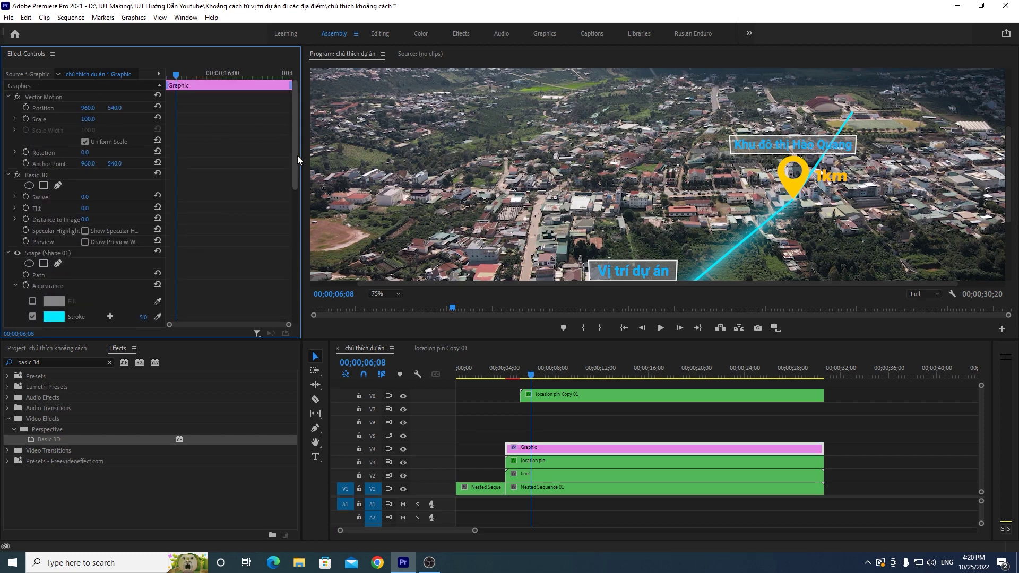
{"action": "left_click_drag", "start_coordinate": [297, 155], "coordinate": [287, 215]}
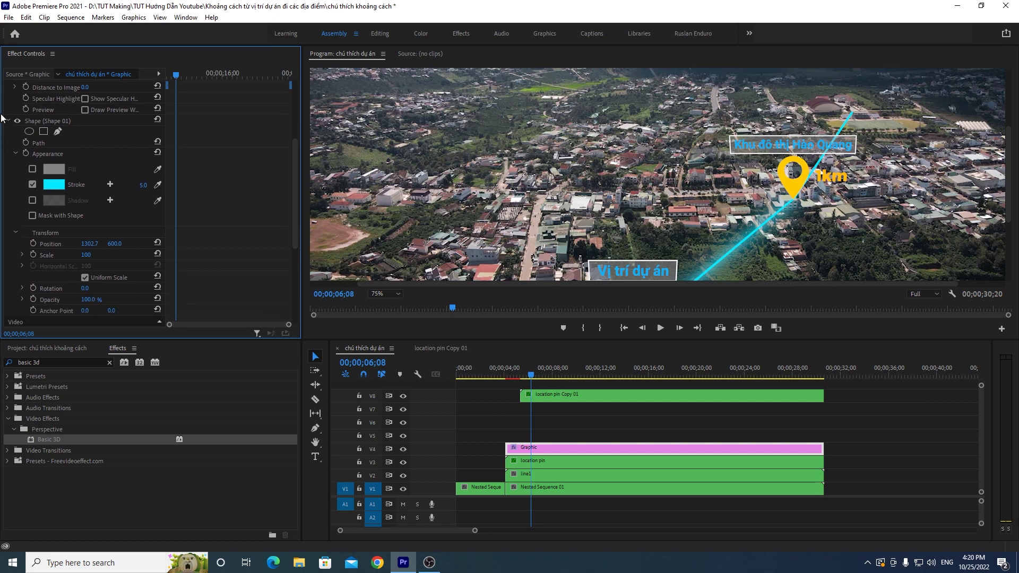
{"action": "left_click", "coordinate": [8, 122]}
{"action": "left_click", "coordinate": [9, 142]}
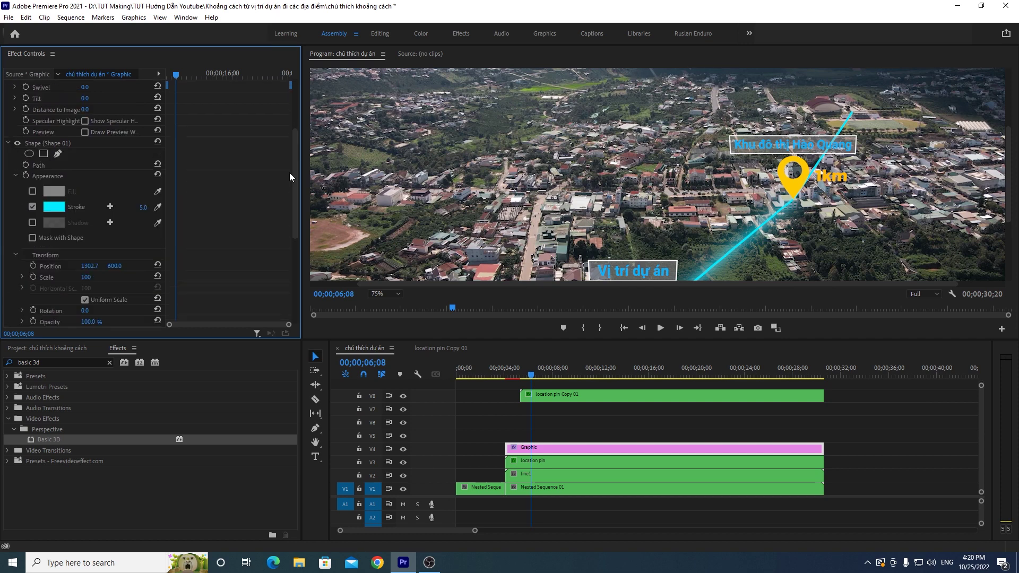
{"action": "left_click_drag", "start_coordinate": [297, 173], "coordinate": [297, 195]}
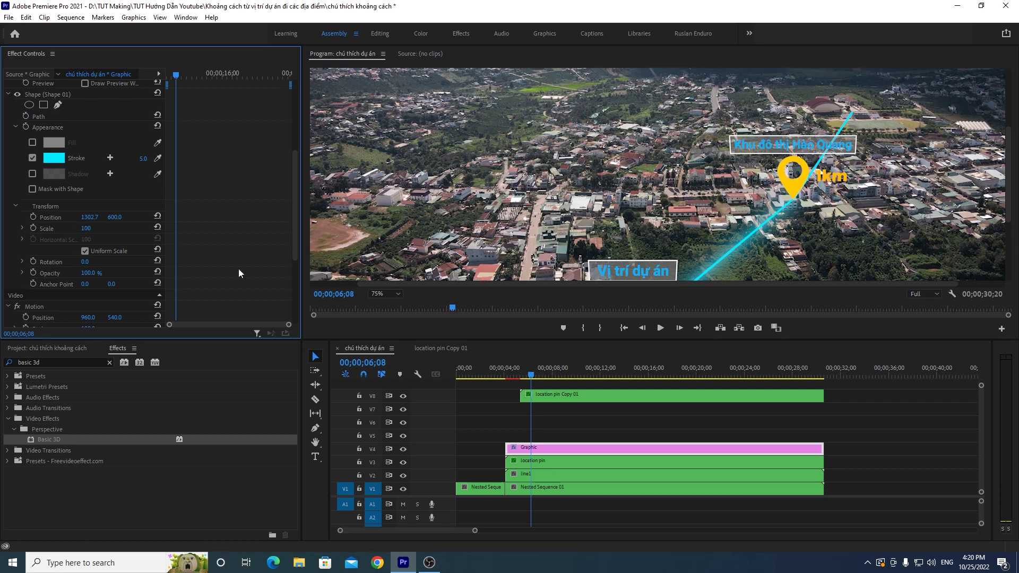
{"action": "left_click_drag", "start_coordinate": [296, 250], "coordinate": [295, 287]}
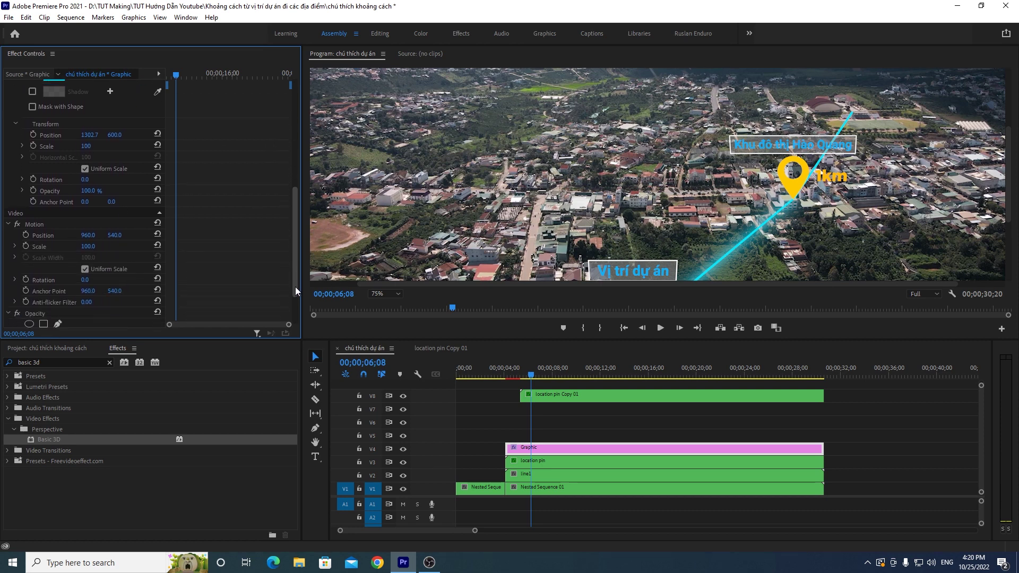
{"action": "left_click_drag", "start_coordinate": [294, 259], "coordinate": [296, 137]}
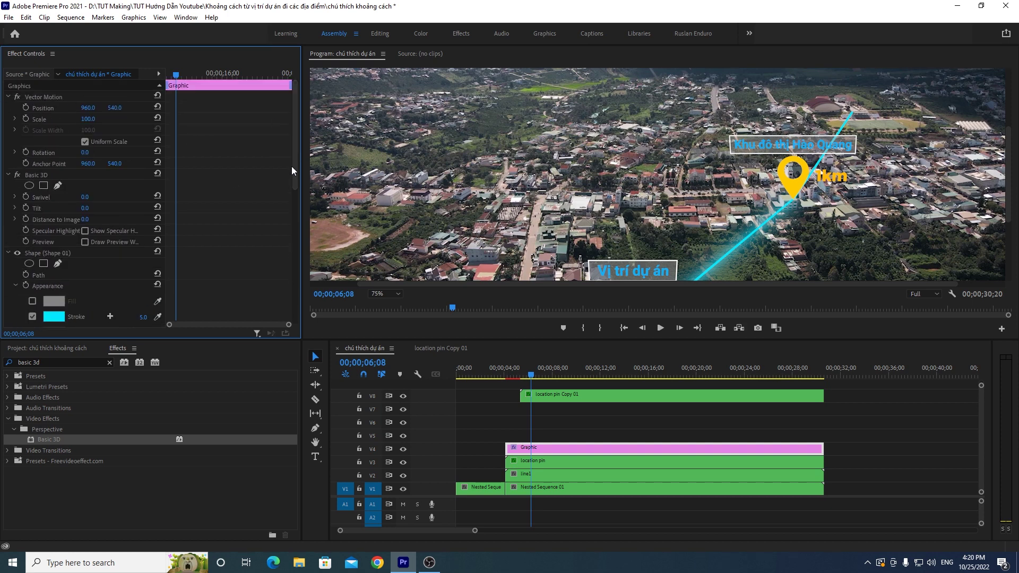
{"action": "left_click_drag", "start_coordinate": [292, 170], "coordinate": [282, 230]}
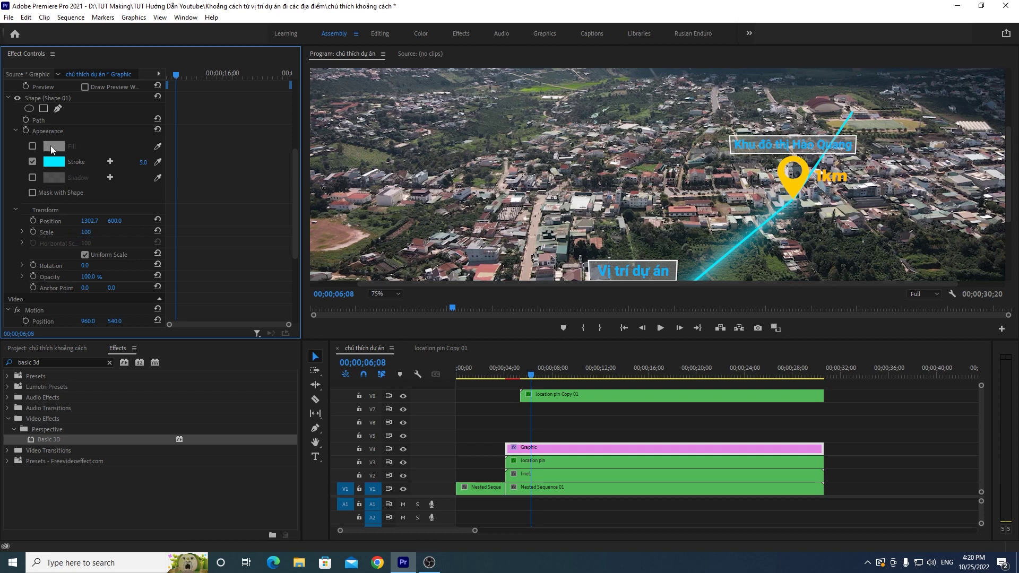
{"action": "left_click", "coordinate": [36, 98]}
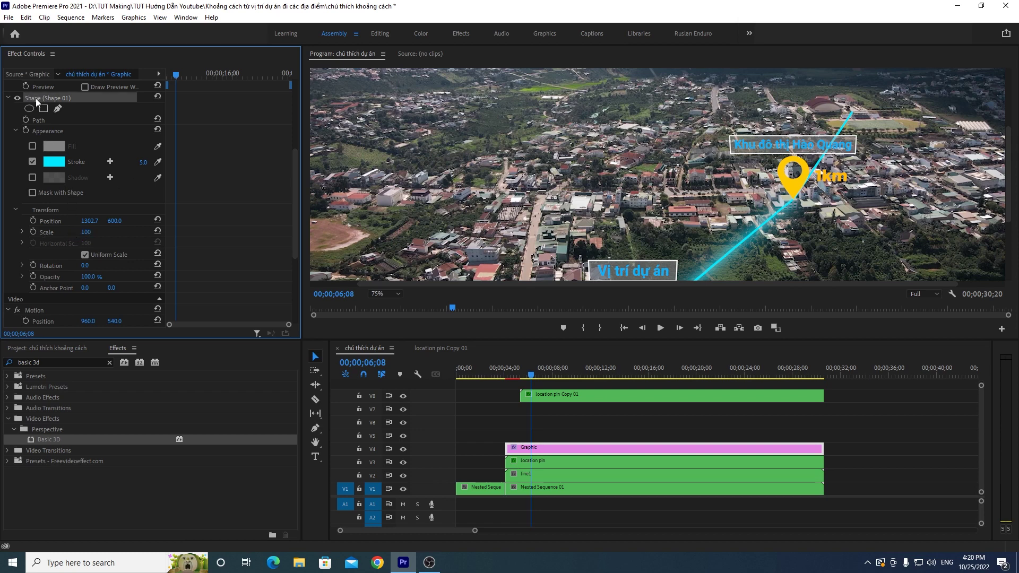
Step: Keyframe the line's Scale at 0, then at 100 a few frames later
{"action": "left_click", "coordinate": [32, 232]}
{"action": "left_click", "coordinate": [85, 233]}
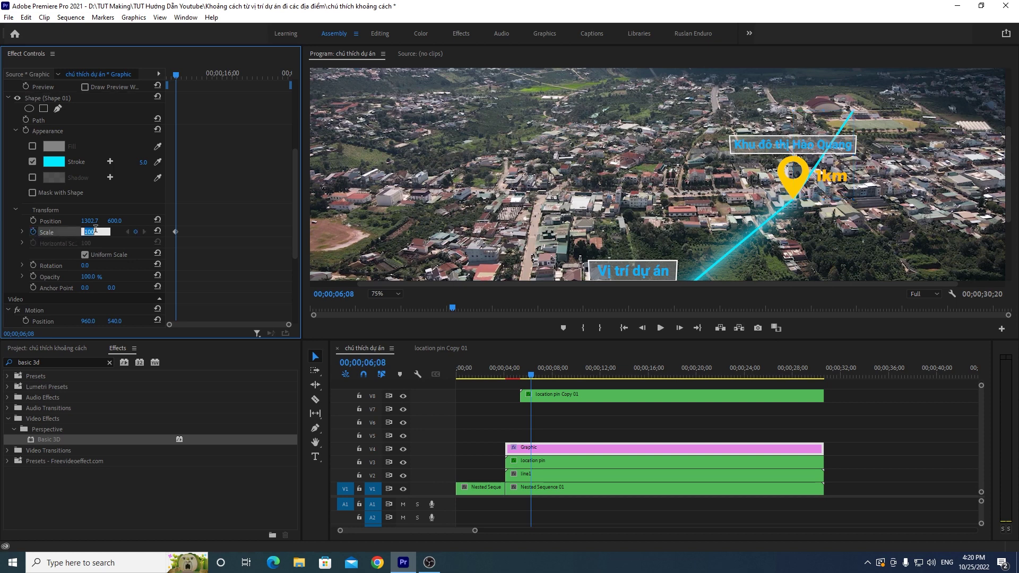
{"action": "type", "text": "0"}
{"action": "key", "text": "Return"}
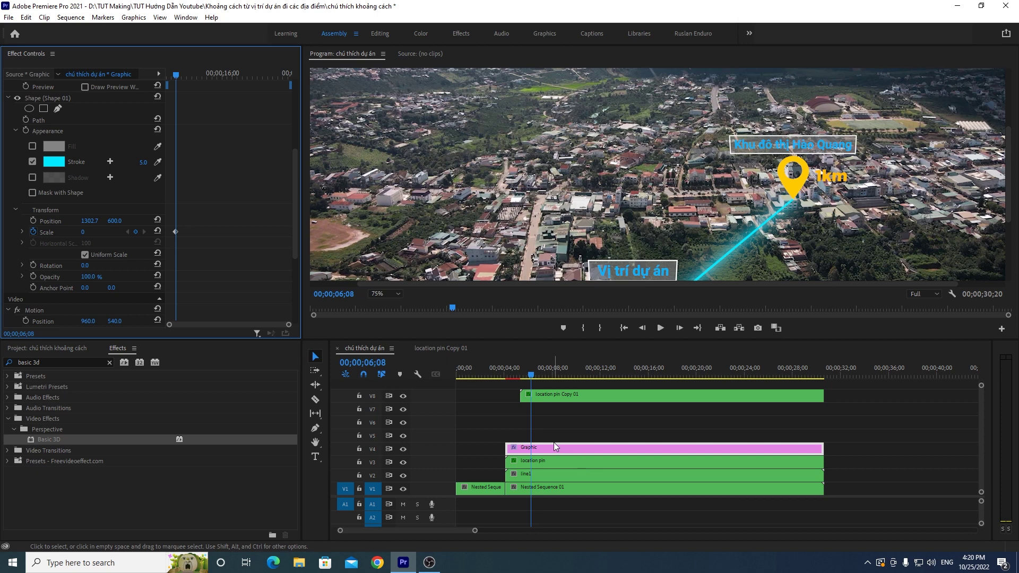
{"action": "left_click_drag", "start_coordinate": [531, 374], "coordinate": [539, 373]}
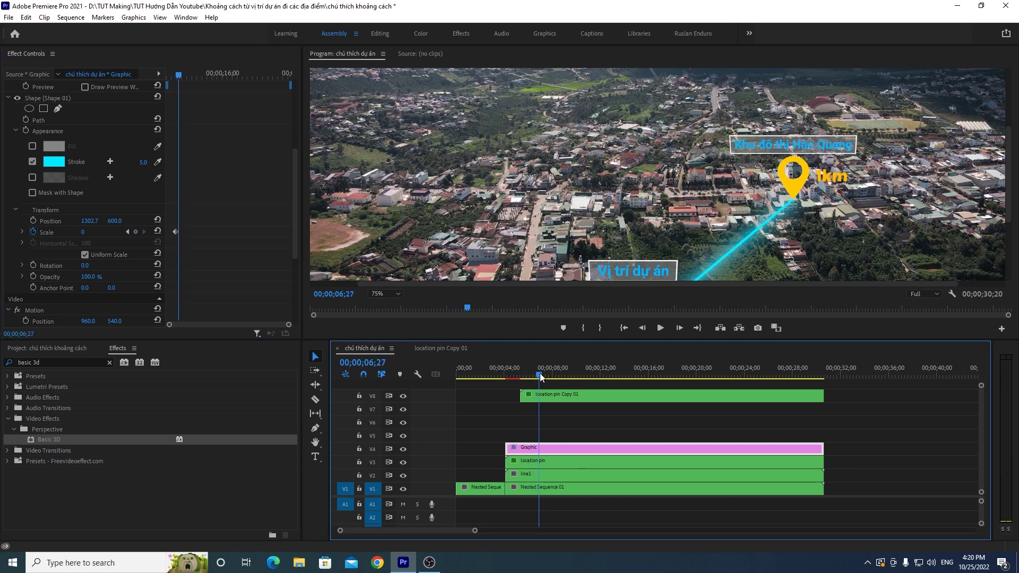
{"action": "left_click", "coordinate": [87, 234]}
{"action": "type", "text": "100"}
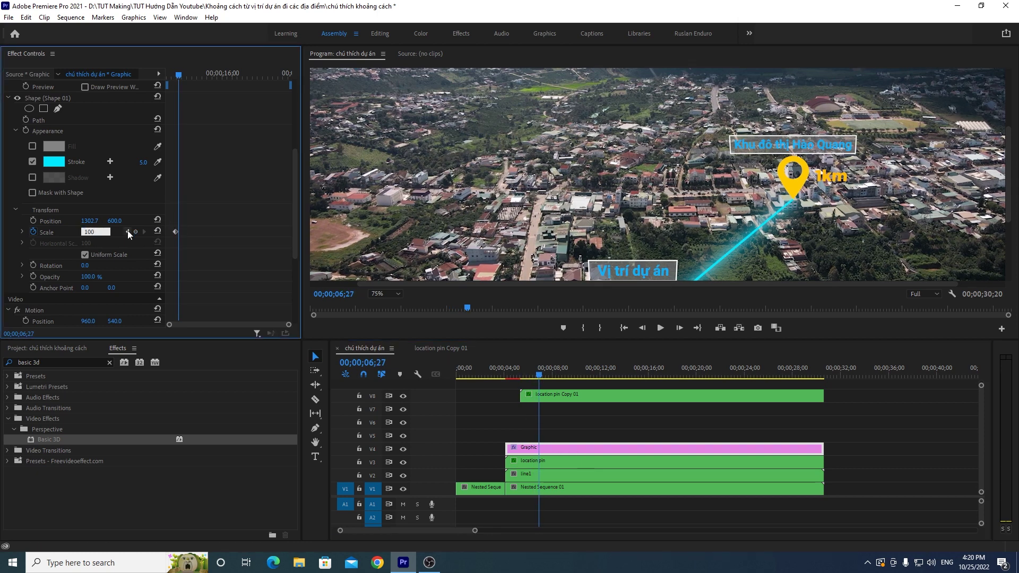
{"action": "key", "text": "Return"}
Step: Preview the cyan line growing in from before the overlay appears
{"action": "left_click_drag", "start_coordinate": [539, 375], "coordinate": [520, 378]}
{"action": "left_click", "coordinate": [660, 328]}
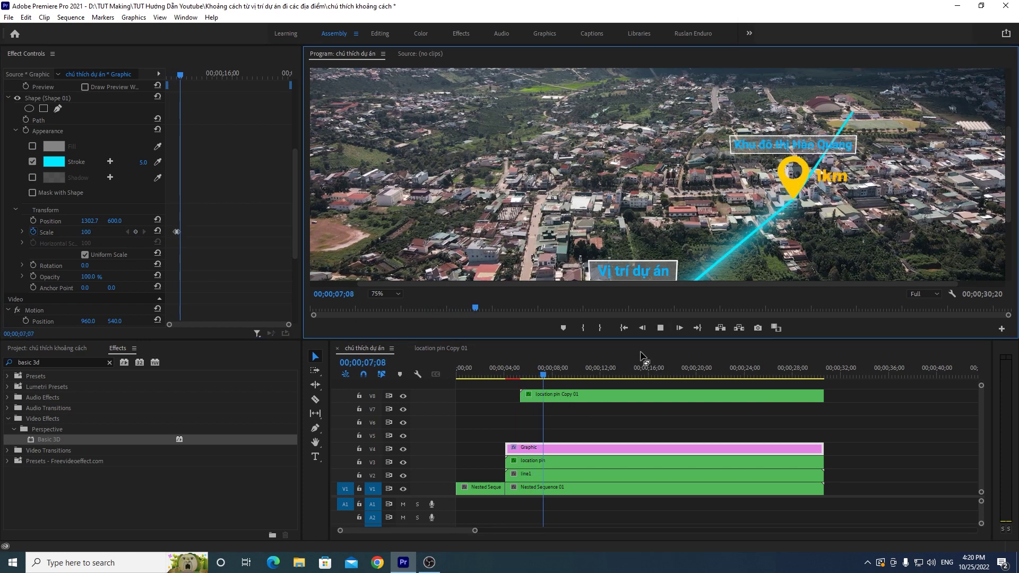
{"action": "left_click_drag", "start_coordinate": [550, 377], "coordinate": [505, 385]}
{"action": "left_click", "coordinate": [652, 329]}
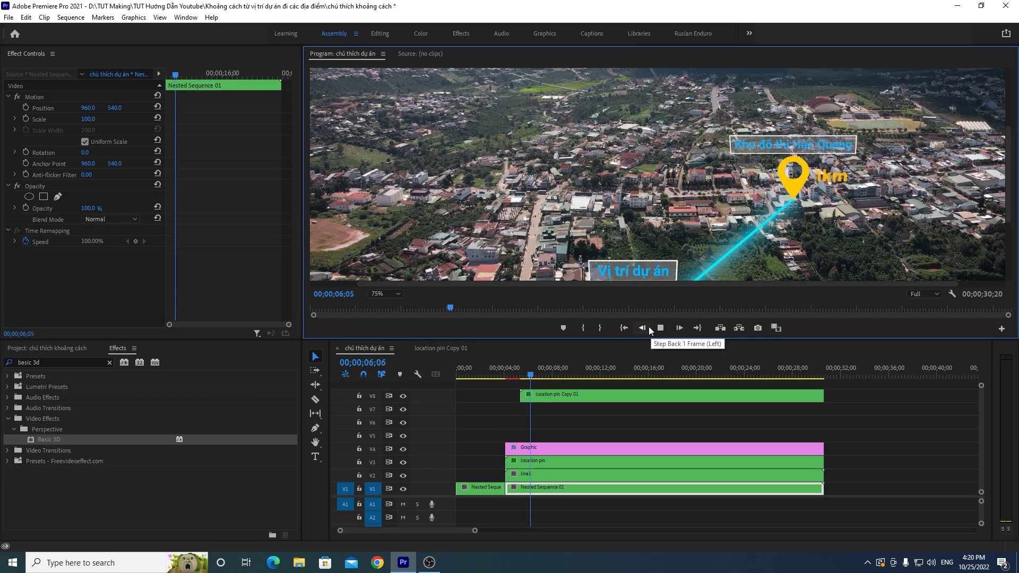
{"action": "left_click_drag", "start_coordinate": [537, 376], "coordinate": [532, 377]}
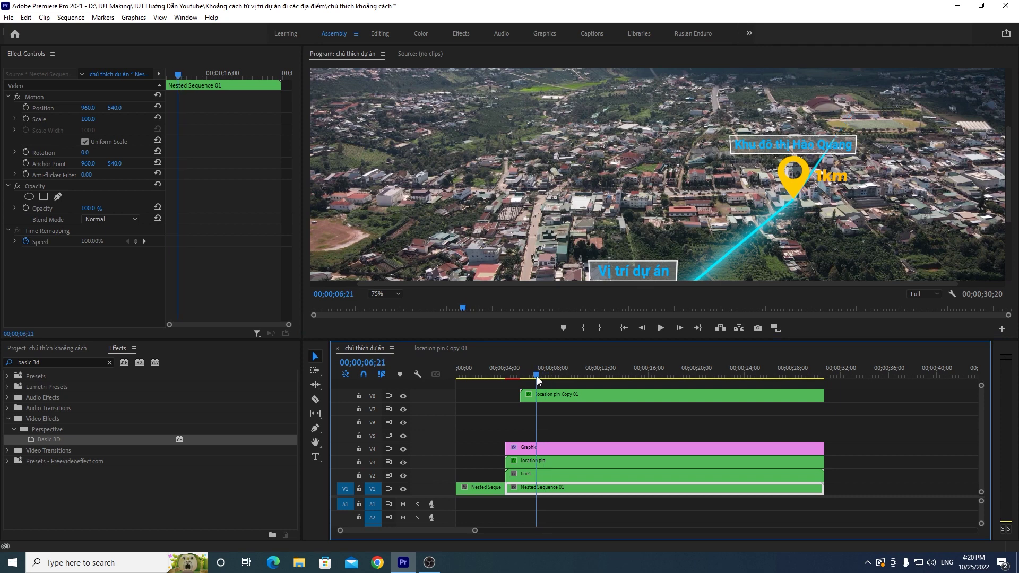
{"action": "key", "text": "space"}
{"action": "key", "text": "space"}
Step: Drag the end Scale keyframe earlier for faster growth, then replay from 5;00
{"action": "left_click", "coordinate": [572, 447]}
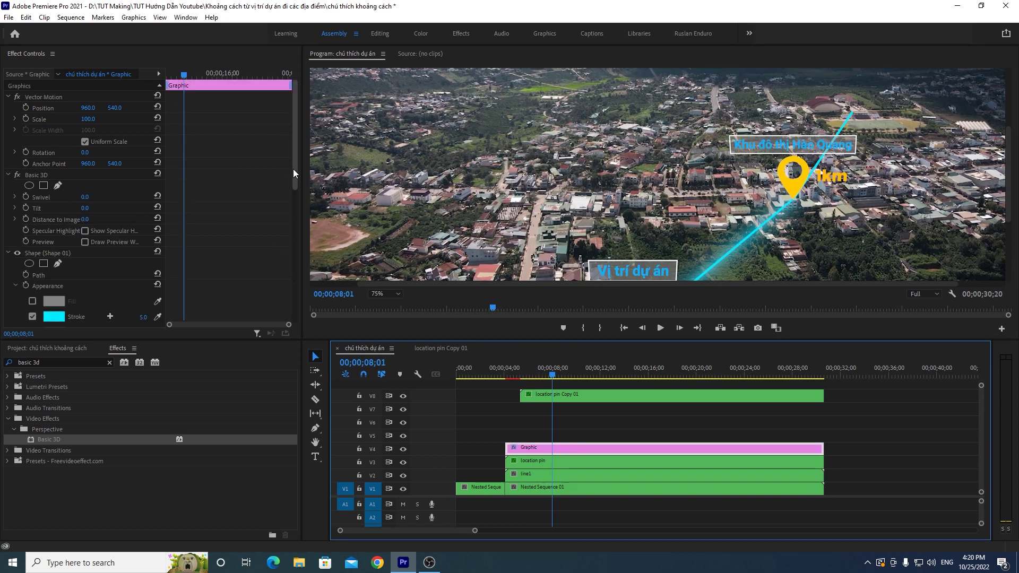
{"action": "left_click_drag", "start_coordinate": [295, 170], "coordinate": [290, 243]}
{"action": "left_click_drag", "start_coordinate": [234, 324], "coordinate": [191, 333]}
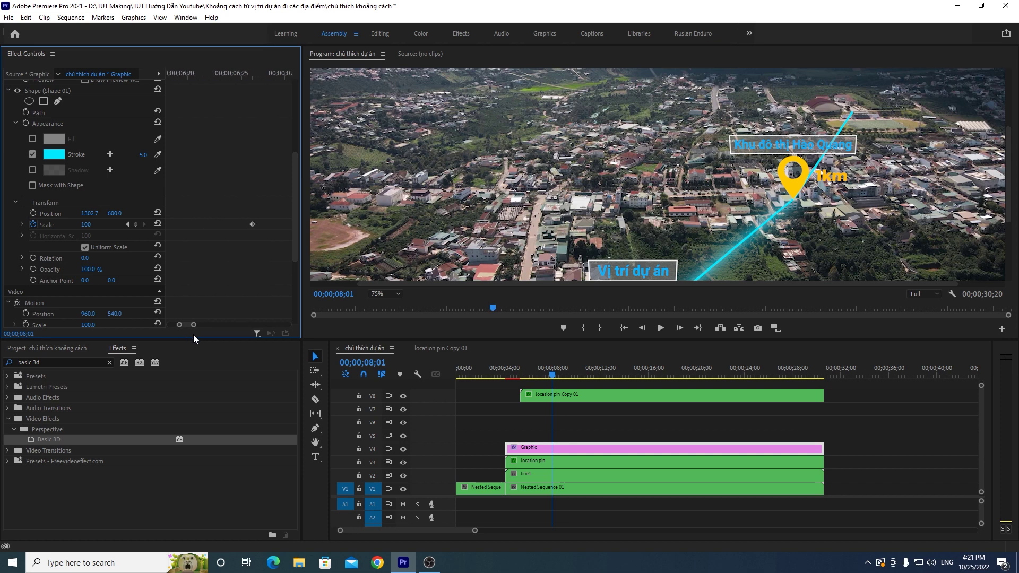
{"action": "left_click_drag", "start_coordinate": [194, 325], "coordinate": [188, 326]}
{"action": "left_click_drag", "start_coordinate": [260, 224], "coordinate": [245, 224]}
{"action": "left_click_drag", "start_coordinate": [564, 383], "coordinate": [510, 377]}
{"action": "left_click", "coordinate": [480, 487]}
{"action": "left_click", "coordinate": [660, 328]}
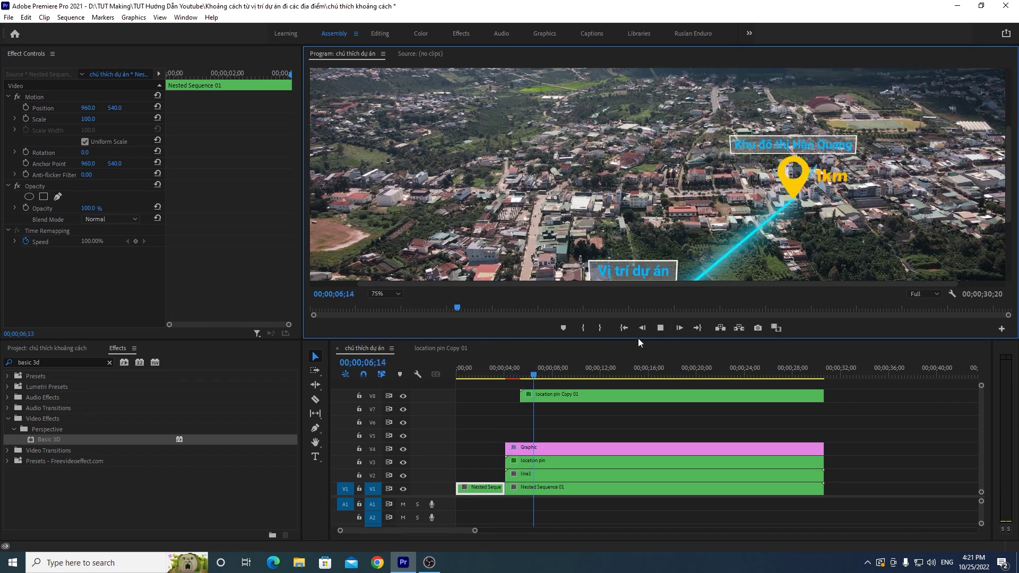
{"action": "left_click", "coordinate": [517, 377]}
Step: Set the line's Basic 3D to Swivel -8° and Tilt -50°
{"action": "left_click", "coordinate": [558, 378]}
{"action": "left_click", "coordinate": [603, 449]}
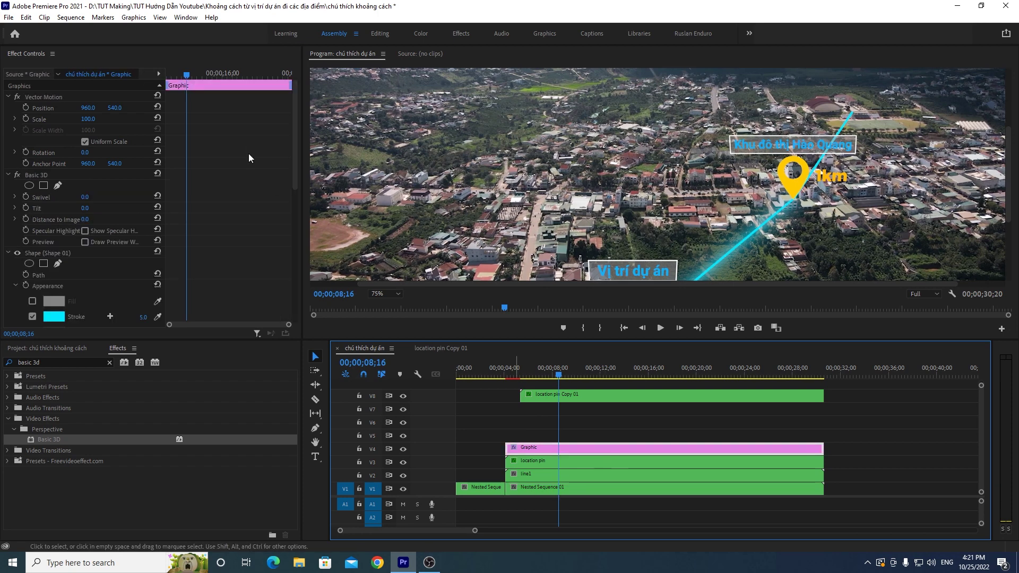
{"action": "left_click_drag", "start_coordinate": [296, 155], "coordinate": [294, 165]}
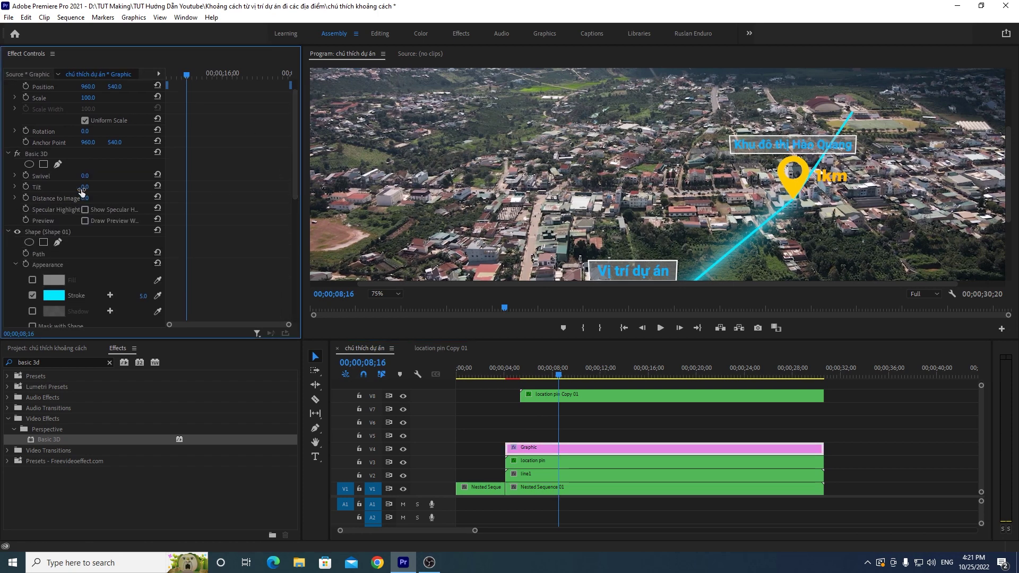
{"action": "left_click_drag", "start_coordinate": [85, 187], "coordinate": [81, 193]}
{"action": "left_click_drag", "start_coordinate": [85, 176], "coordinate": [68, 174]}
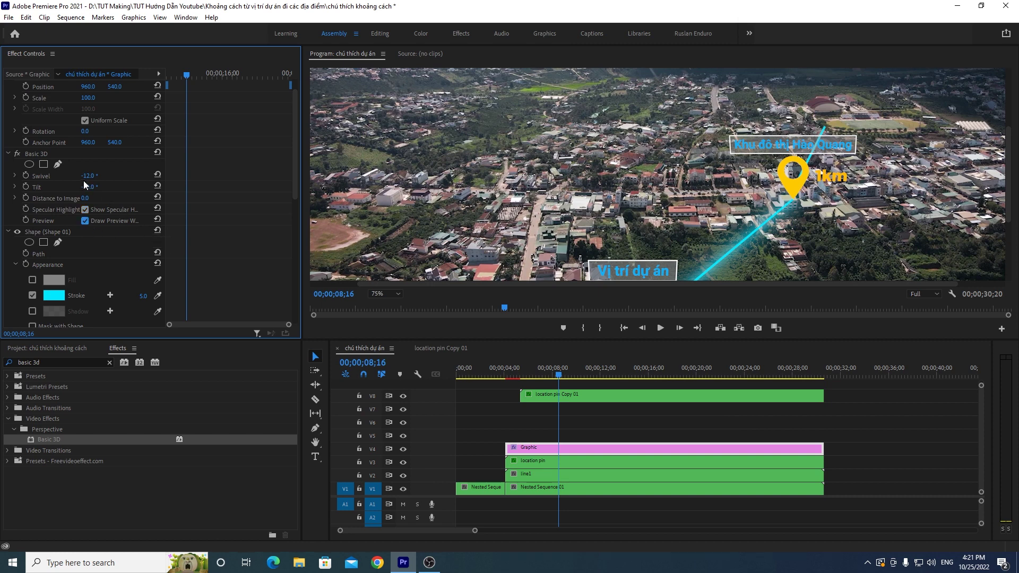
{"action": "left_click_drag", "start_coordinate": [85, 186], "coordinate": [80, 187]}
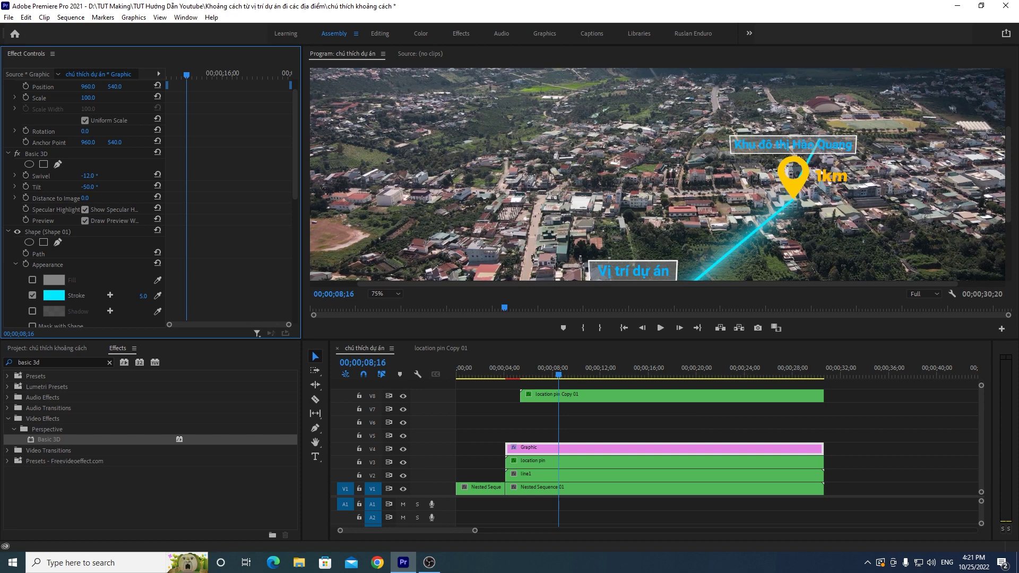
{"action": "left_click_drag", "start_coordinate": [86, 180], "coordinate": [83, 176]}
Step: Drag the line's endpoints with the Pen tool to meet both pins, checking at 100%
{"action": "left_click", "coordinate": [315, 428]}
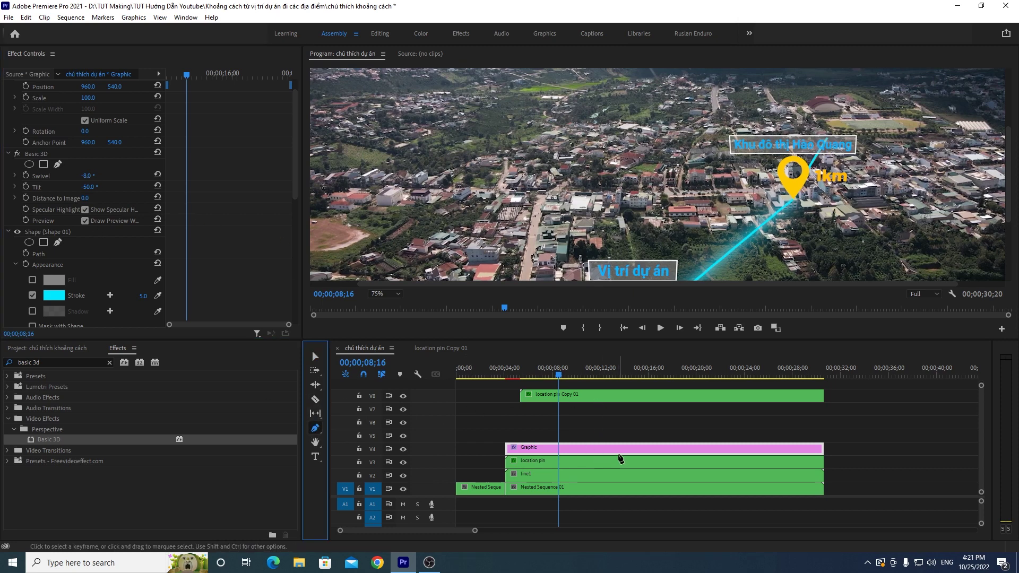
{"action": "left_click", "coordinate": [48, 229]}
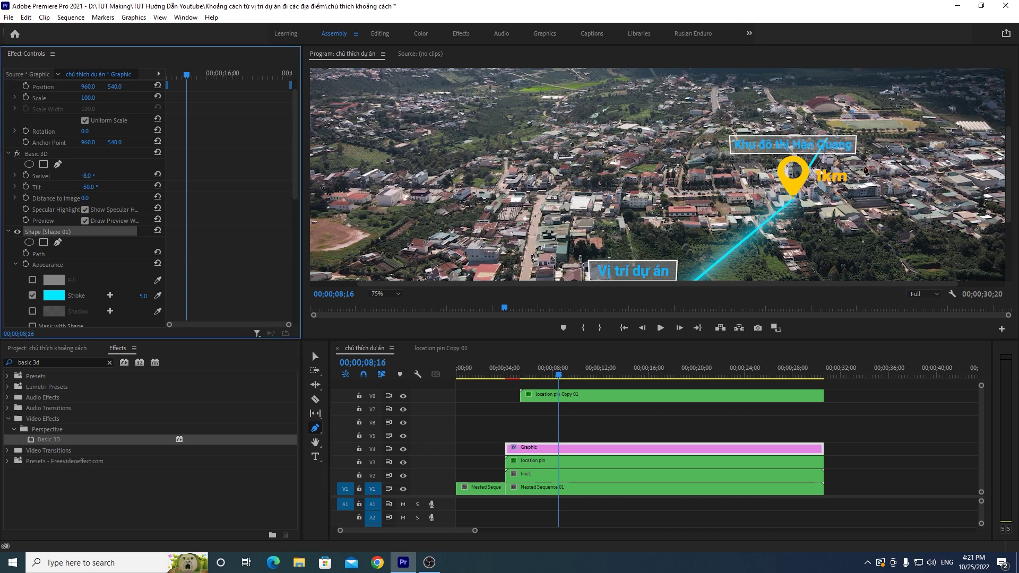
{"action": "left_click_drag", "start_coordinate": [851, 116], "coordinate": [905, 89]}
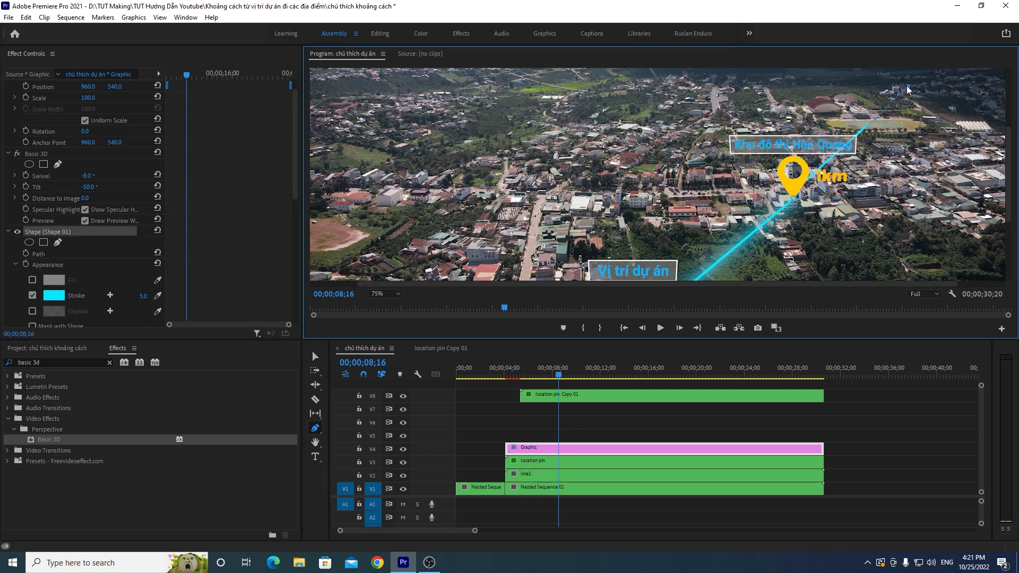
{"action": "left_click_drag", "start_coordinate": [794, 201], "coordinate": [788, 217]}
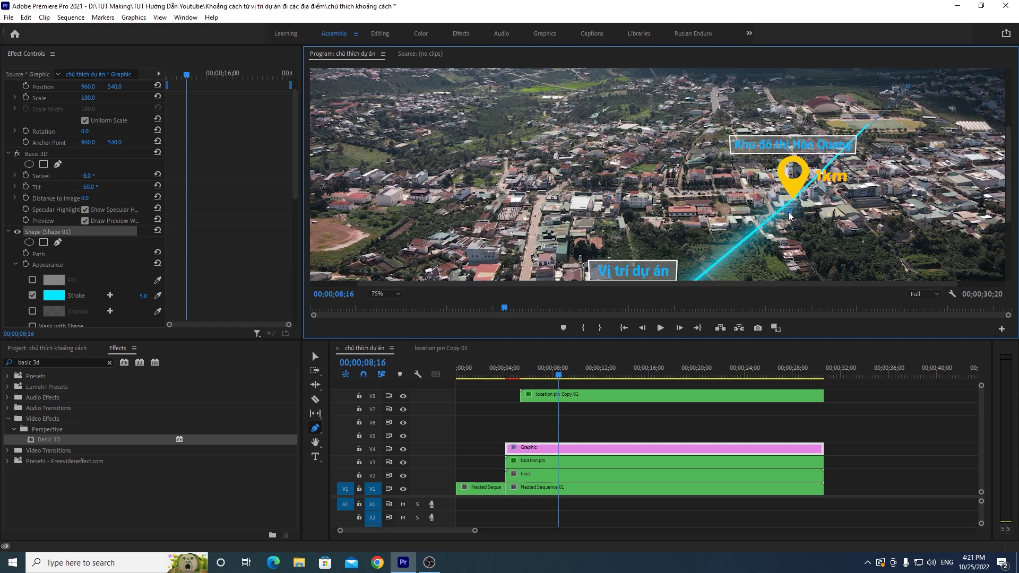
{"action": "left_click_drag", "start_coordinate": [791, 215], "coordinate": [790, 216]}
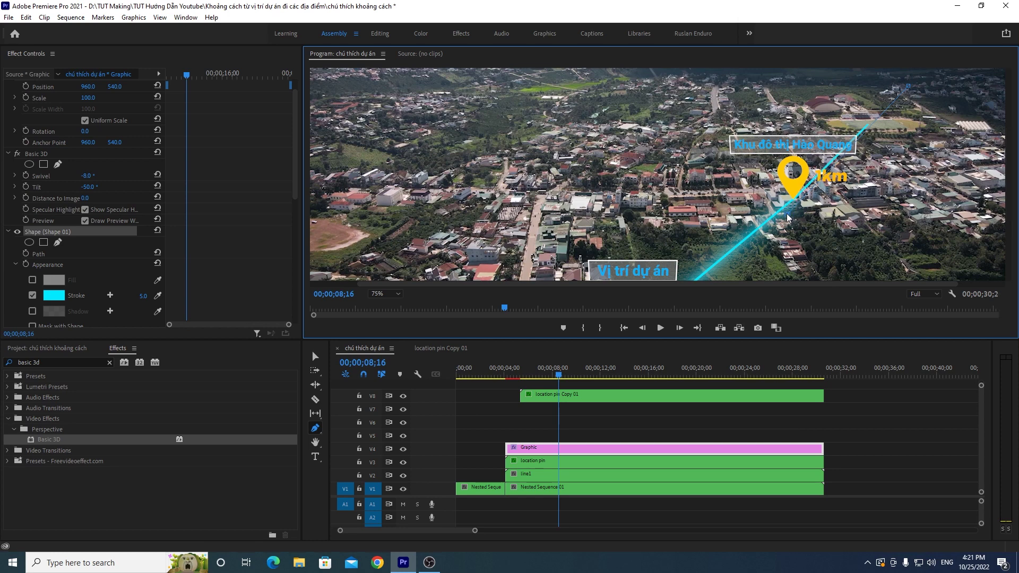
{"action": "left_click", "coordinate": [384, 294]}
{"action": "left_click", "coordinate": [386, 365]}
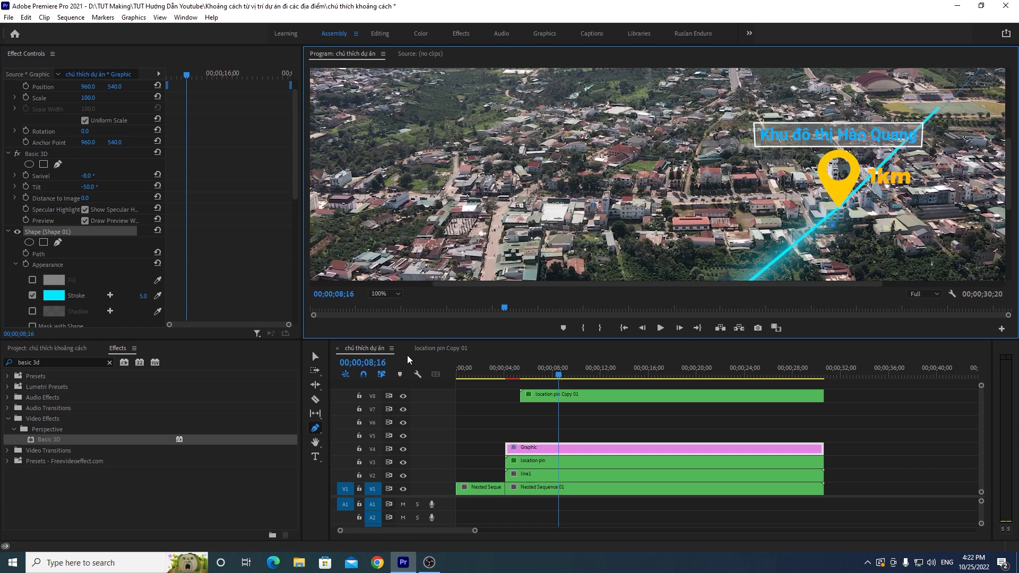
{"action": "left_click", "coordinate": [384, 294]}
Step: Fit the preview, deselect the Graphic clip and go to 5;00
{"action": "left_click", "coordinate": [381, 300]}
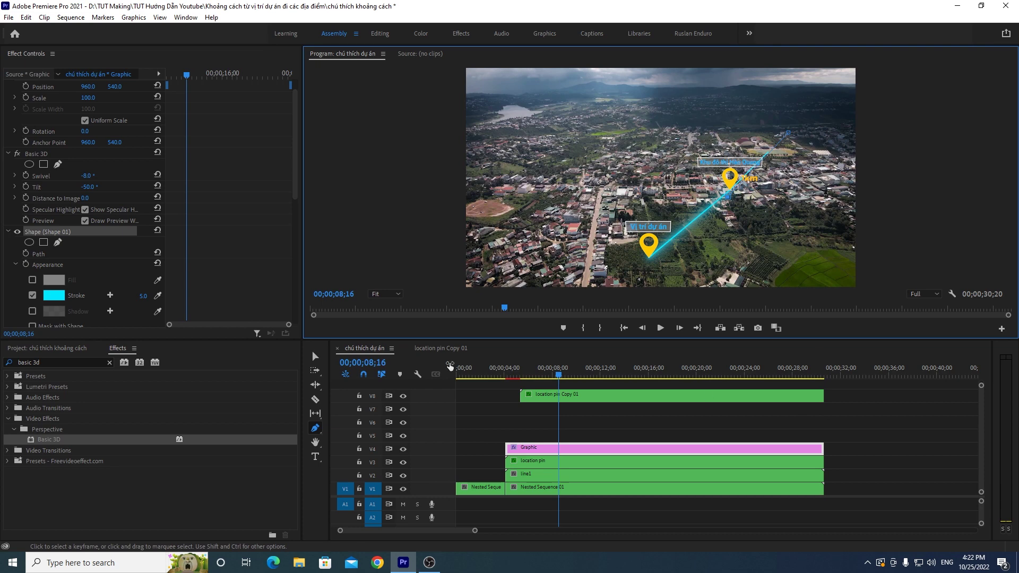
{"action": "key", "text": "v"}
{"action": "left_click", "coordinate": [878, 404]}
{"action": "left_click", "coordinate": [879, 405]}
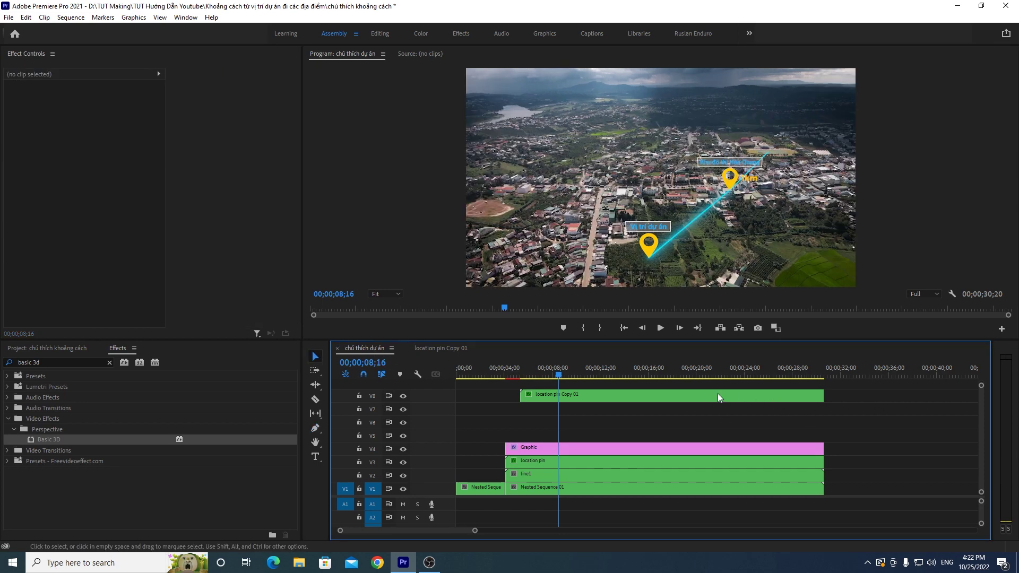
{"action": "left_click", "coordinate": [517, 376]}
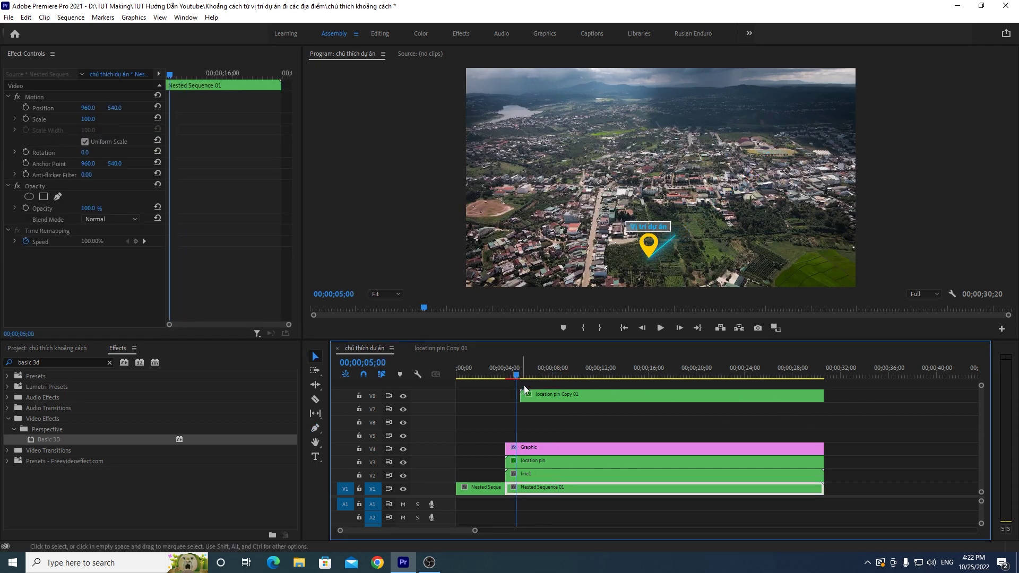
Step: Play and scrub the line animation from 04;00 through 06;12
{"action": "left_click", "coordinate": [660, 327]}
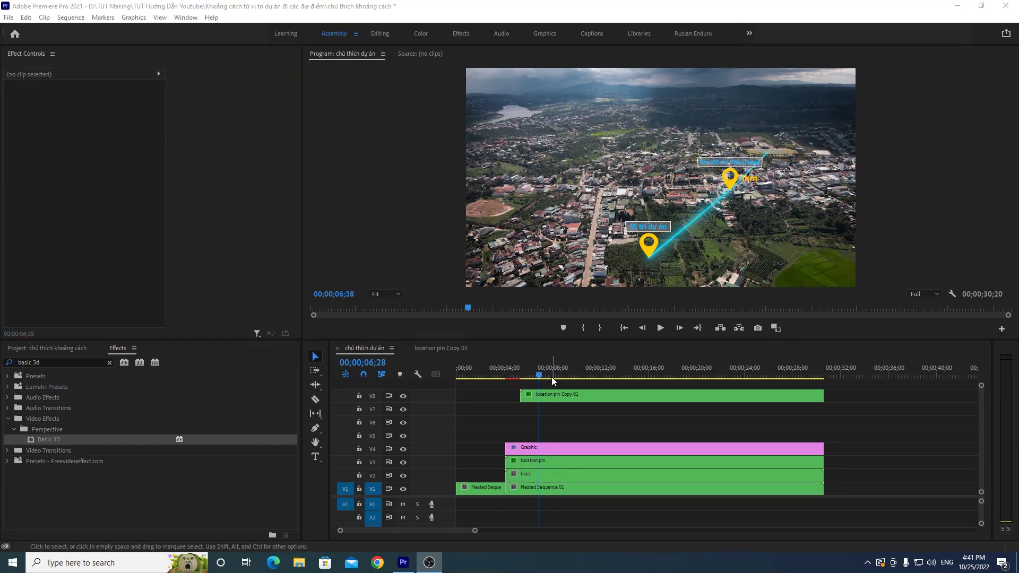
{"action": "left_click", "coordinate": [504, 377]}
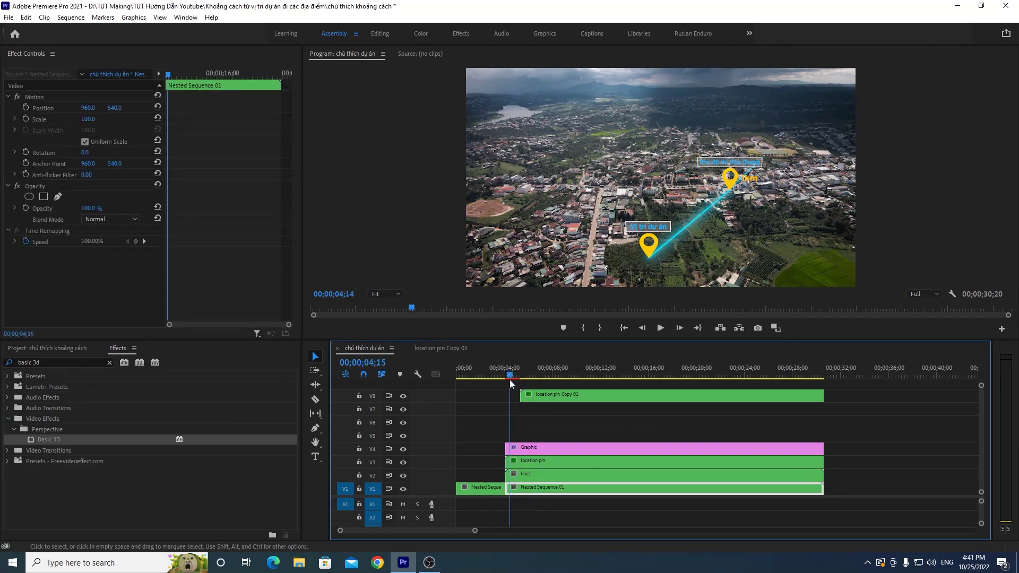
{"action": "left_click", "coordinate": [660, 329]}
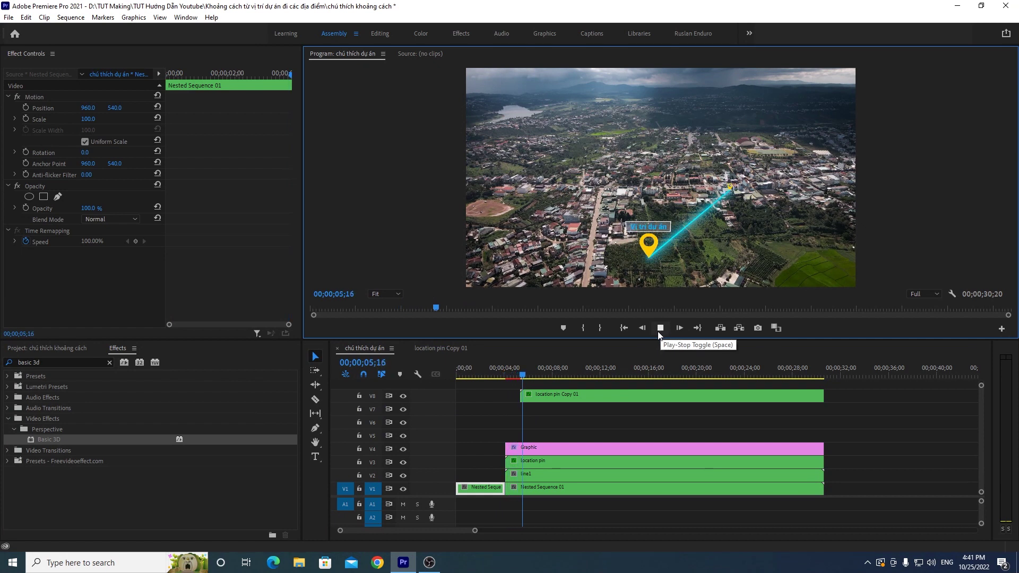
{"action": "left_click", "coordinate": [513, 375]}
{"action": "left_click_drag", "start_coordinate": [514, 374], "coordinate": [537, 373]}
{"action": "left_click", "coordinate": [533, 371]}
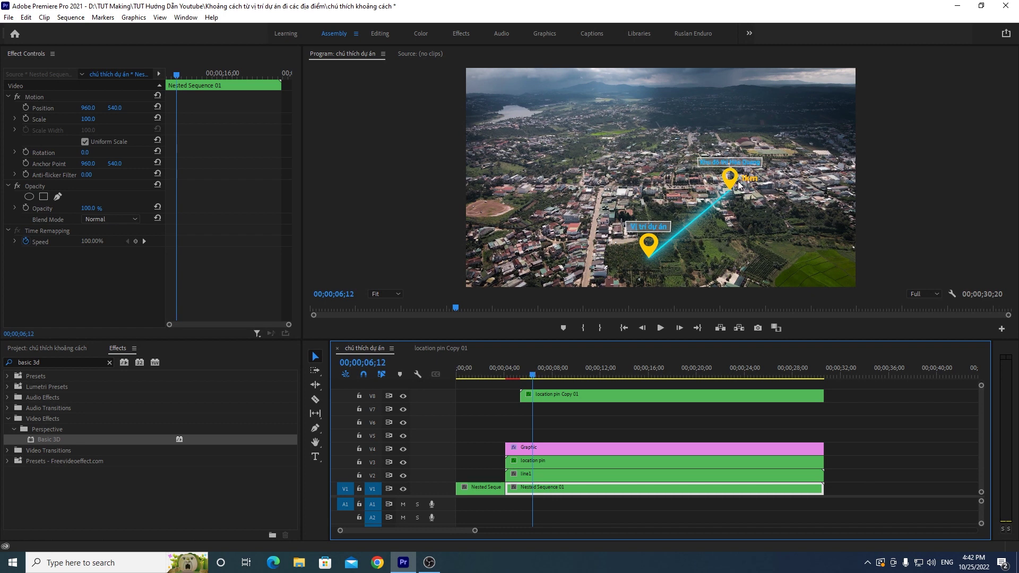
{"action": "left_click_drag", "start_coordinate": [533, 374], "coordinate": [554, 375]}
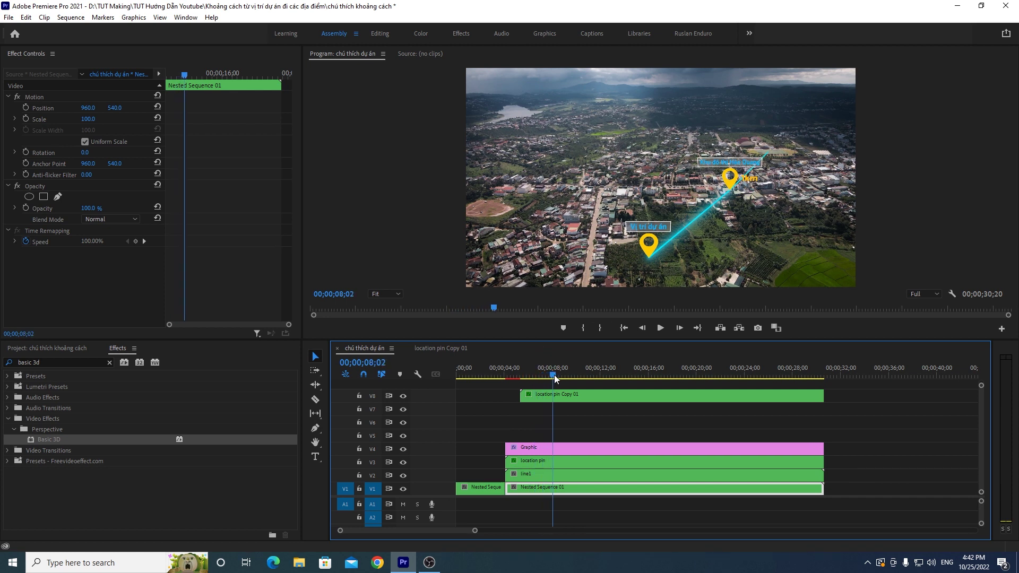
Step: Zoom the preview to 100% and select the Graphic clip's line shape with the Pen tool
{"action": "left_click", "coordinate": [383, 294]}
{"action": "left_click", "coordinate": [384, 365]}
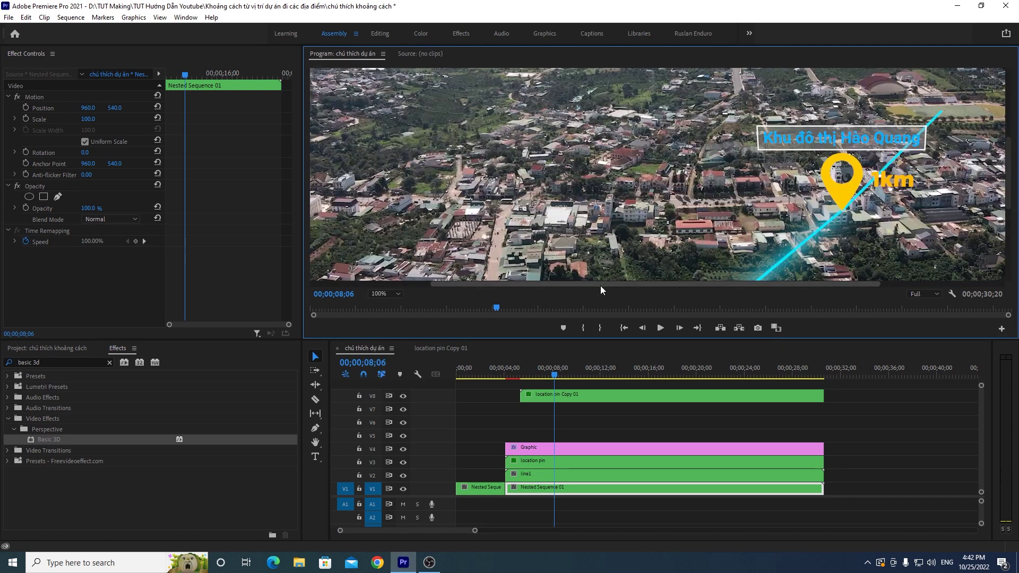
{"action": "left_click_drag", "start_coordinate": [601, 287], "coordinate": [714, 281]}
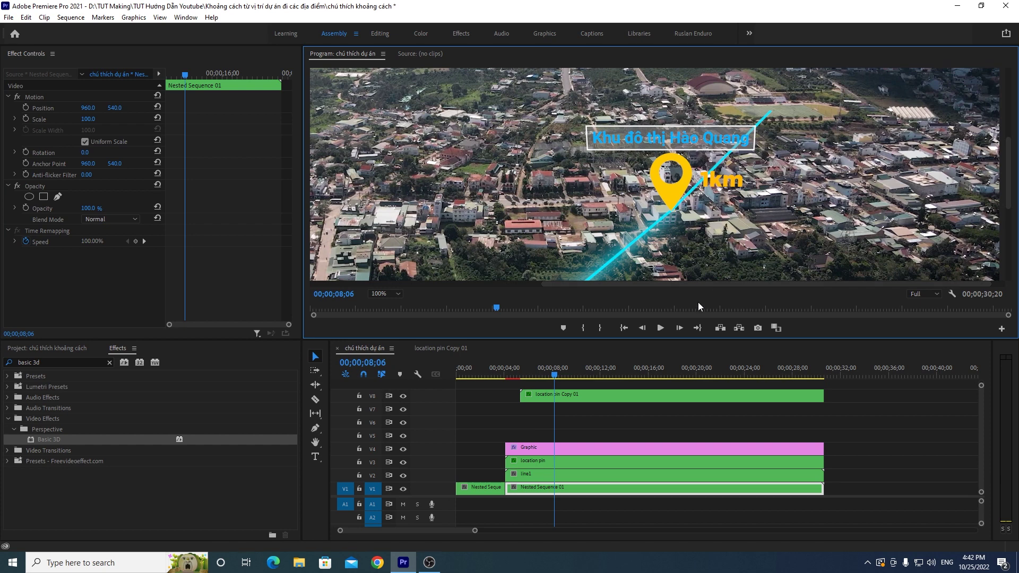
{"action": "left_click", "coordinate": [572, 449]}
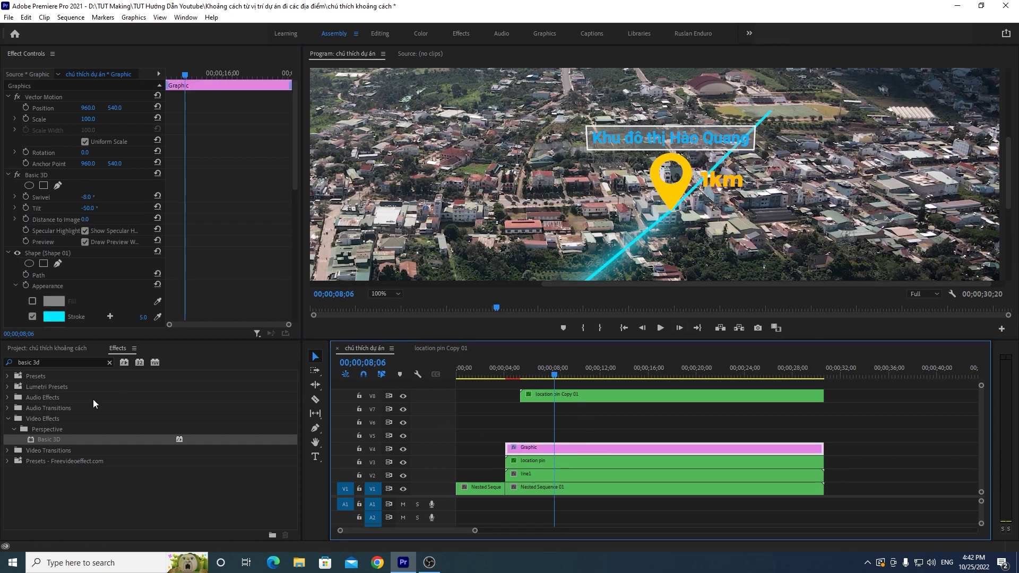
{"action": "left_click", "coordinate": [315, 428]}
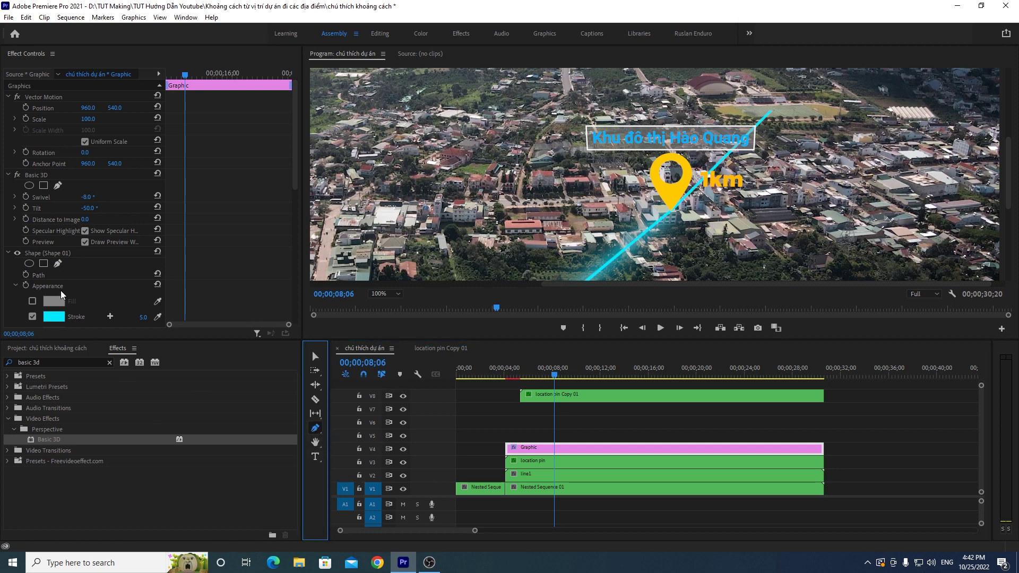
{"action": "left_click", "coordinate": [48, 255]}
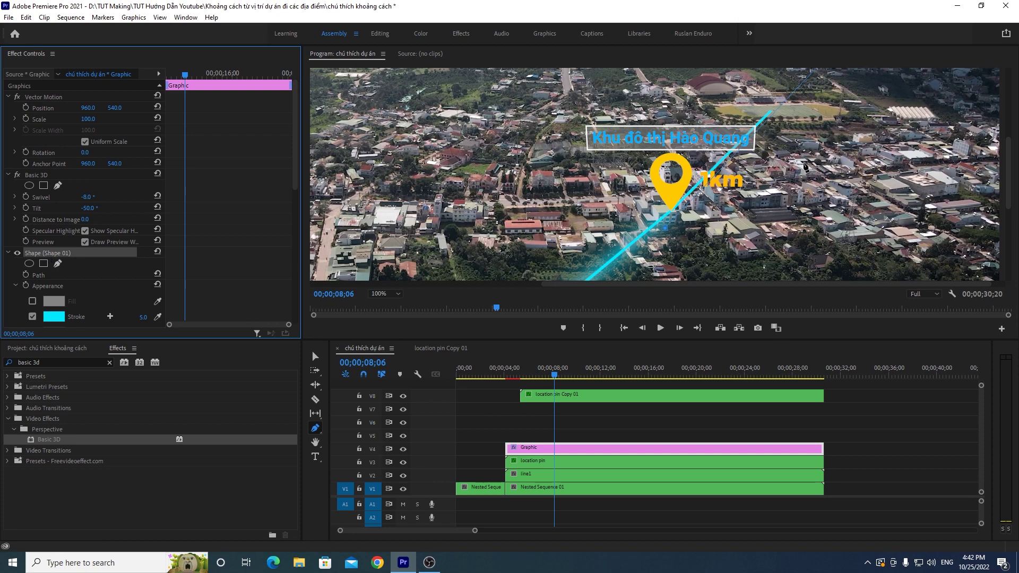
Step: Select the line graphic in the Program monitor with the Selection tool
{"action": "left_click_drag", "start_coordinate": [1011, 200], "coordinate": [1011, 190]}
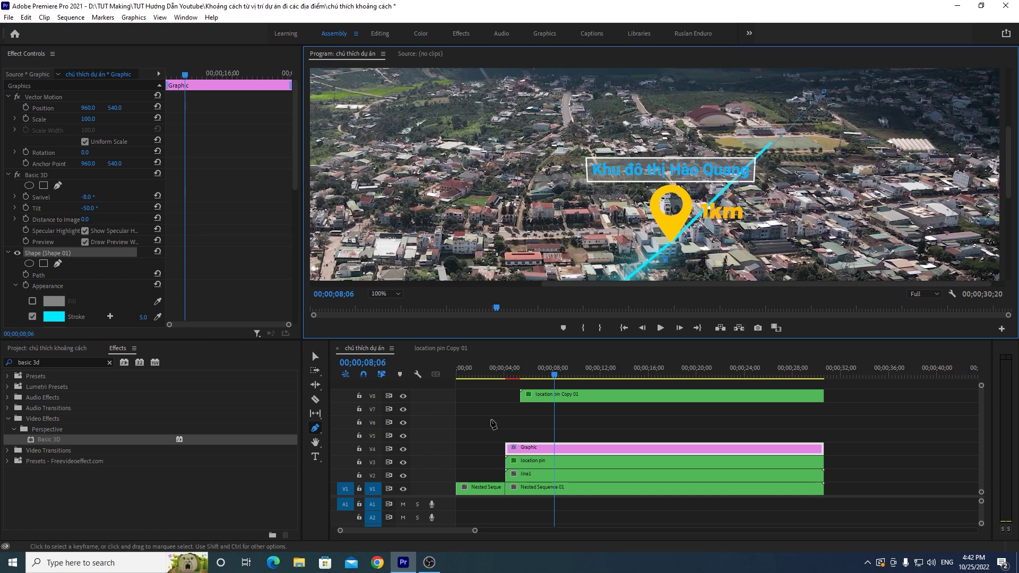
{"action": "left_click", "coordinate": [315, 356]}
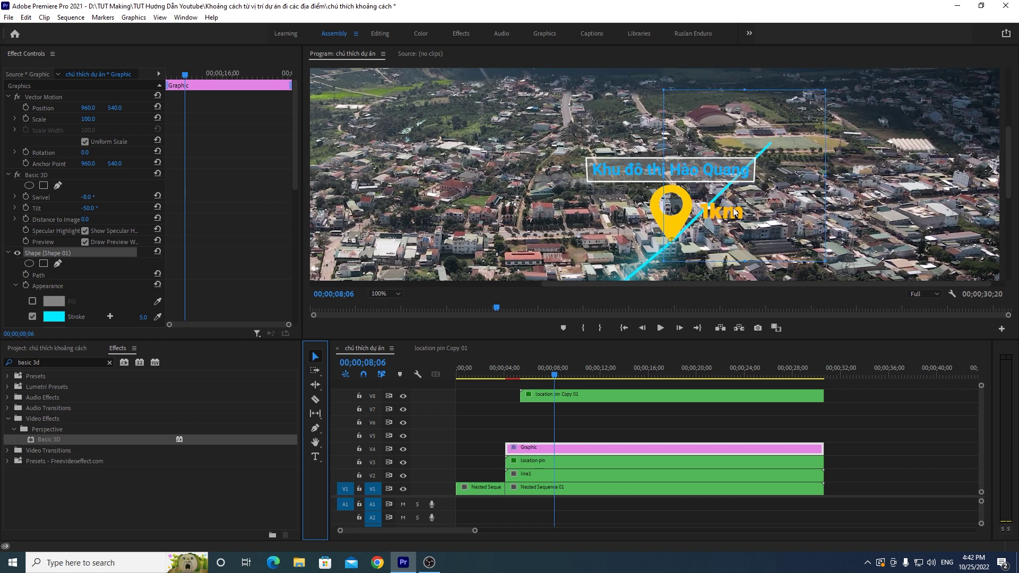
{"action": "left_click", "coordinate": [676, 248]}
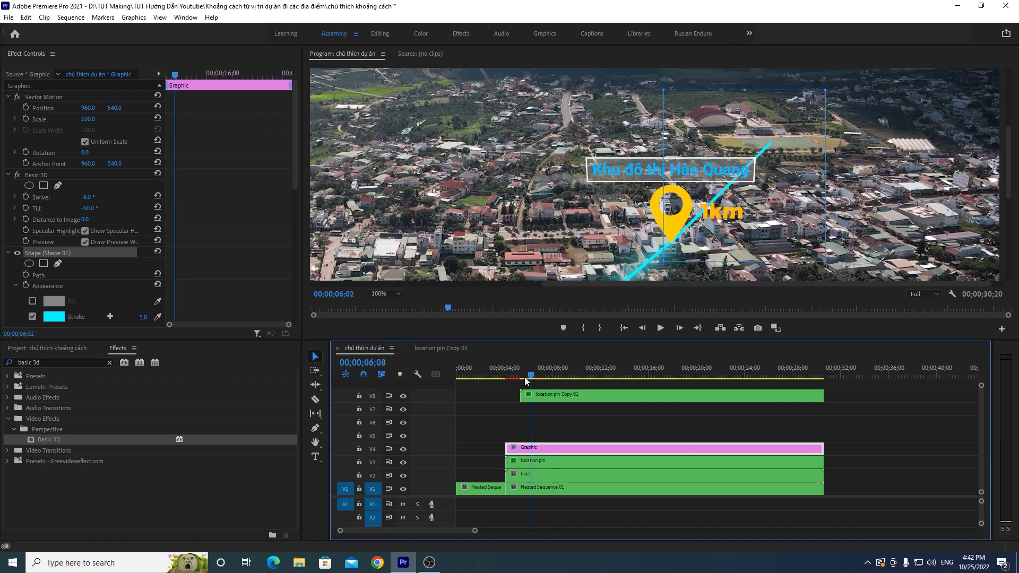
Step: Play from before the graphics to 7;16, then set the monitor zoom to Fit
{"action": "left_click_drag", "start_coordinate": [540, 381], "coordinate": [505, 378]}
{"action": "left_click", "coordinate": [658, 328]}
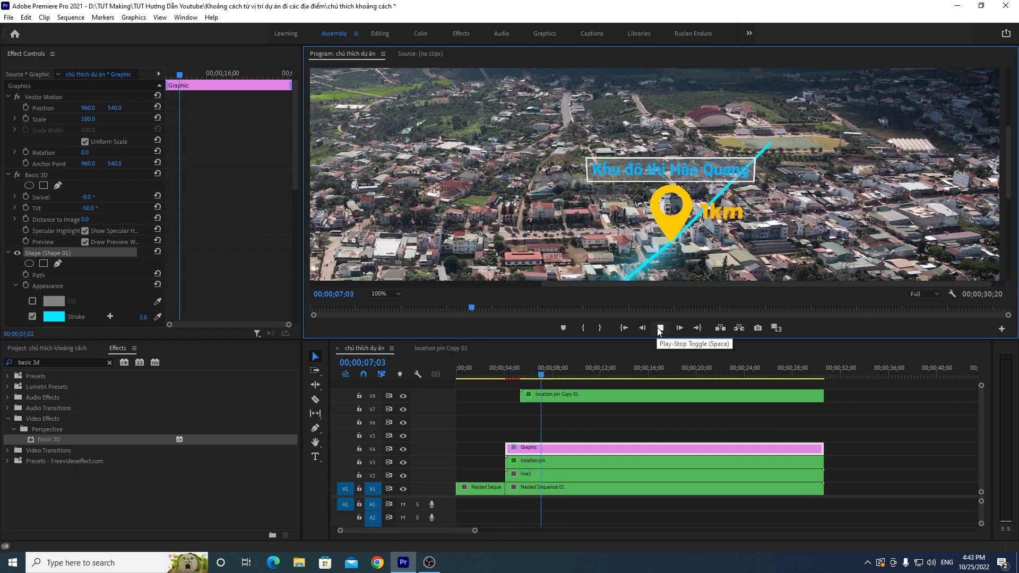
{"action": "left_click", "coordinate": [532, 380]}
{"action": "left_click_drag", "start_coordinate": [531, 383], "coordinate": [547, 380]}
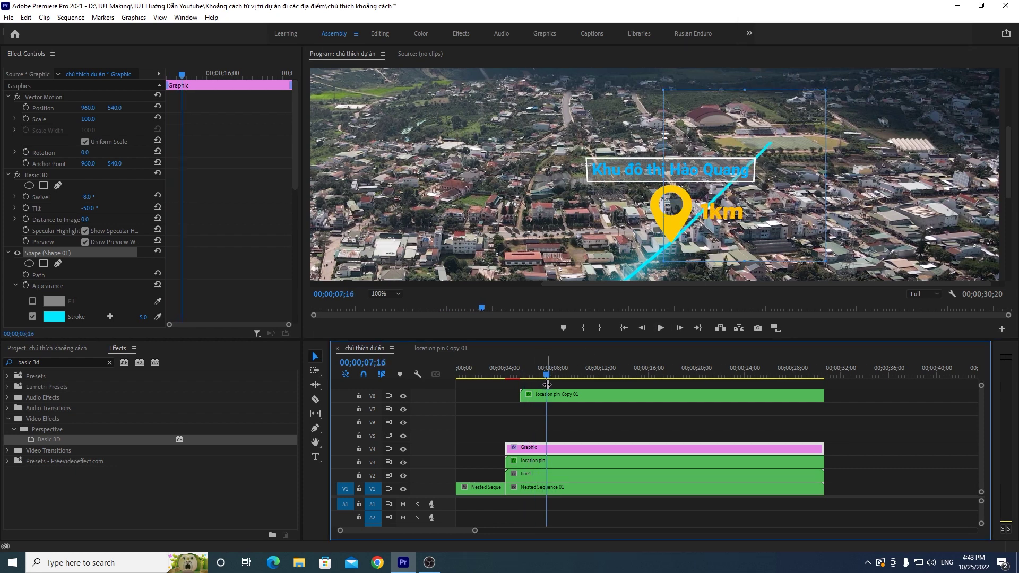
{"action": "left_click", "coordinate": [385, 293]}
{"action": "left_click", "coordinate": [386, 303]}
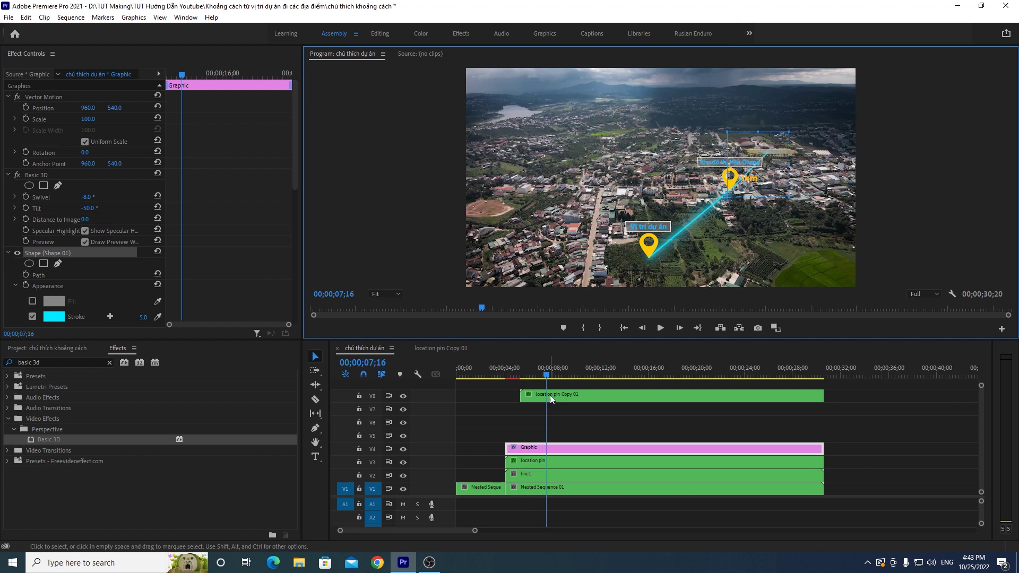
Step: Preview the pin animation from 3;27, then from 5;21, stopping at 7;10
{"action": "left_click_drag", "start_coordinate": [547, 376], "coordinate": [503, 377]}
{"action": "left_click", "coordinate": [657, 330]}
{"action": "left_click", "coordinate": [657, 330]}
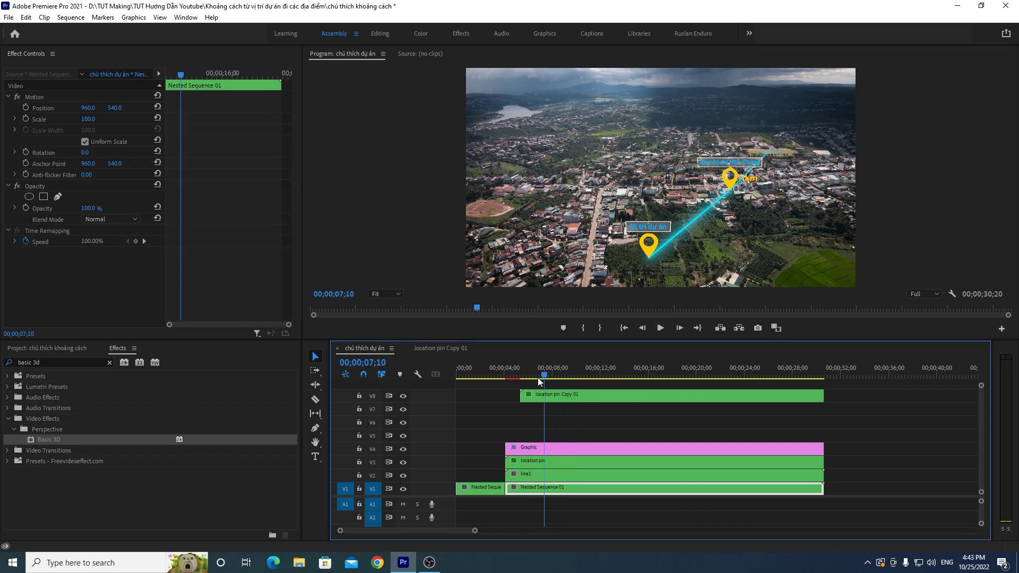
{"action": "left_click_drag", "start_coordinate": [565, 380], "coordinate": [524, 380]}
{"action": "left_click", "coordinate": [660, 327]}
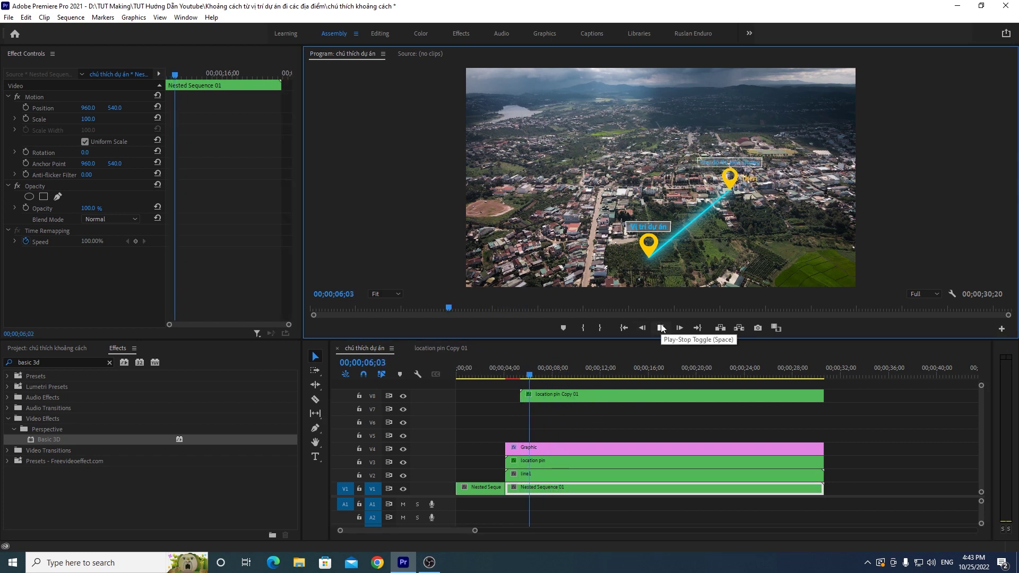
{"action": "left_click", "coordinate": [544, 378]}
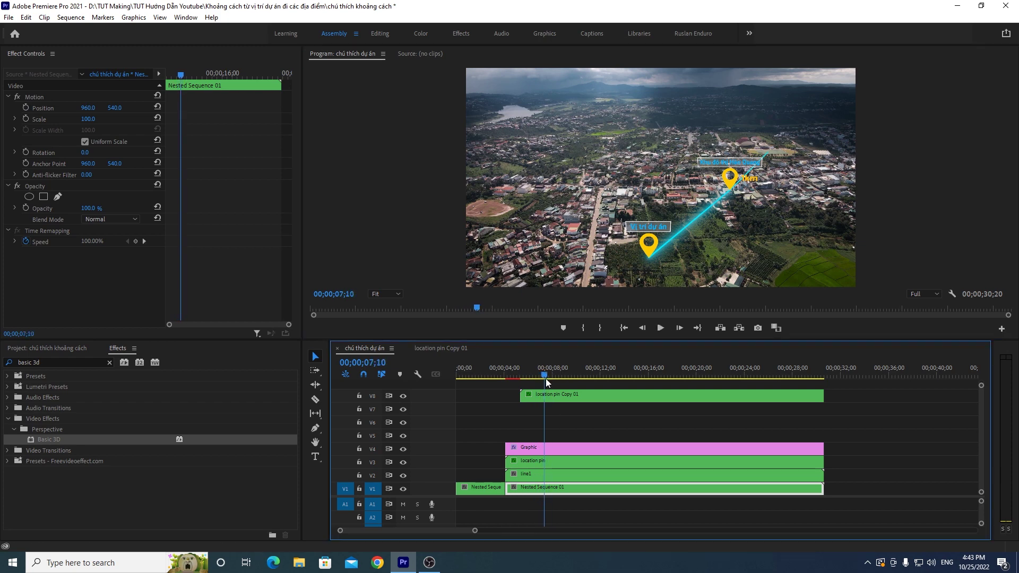
Step: Save the project with the Graphic line clip selected, and Alt-drag a copy of it toward V5
{"action": "left_click", "coordinate": [562, 447]}
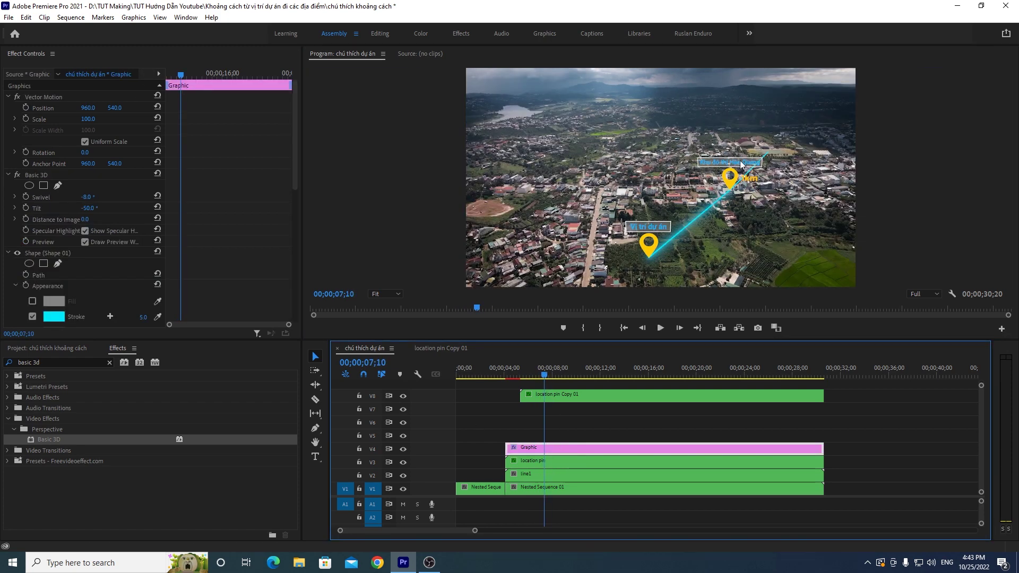
{"action": "key", "text": "ctrl+s"}
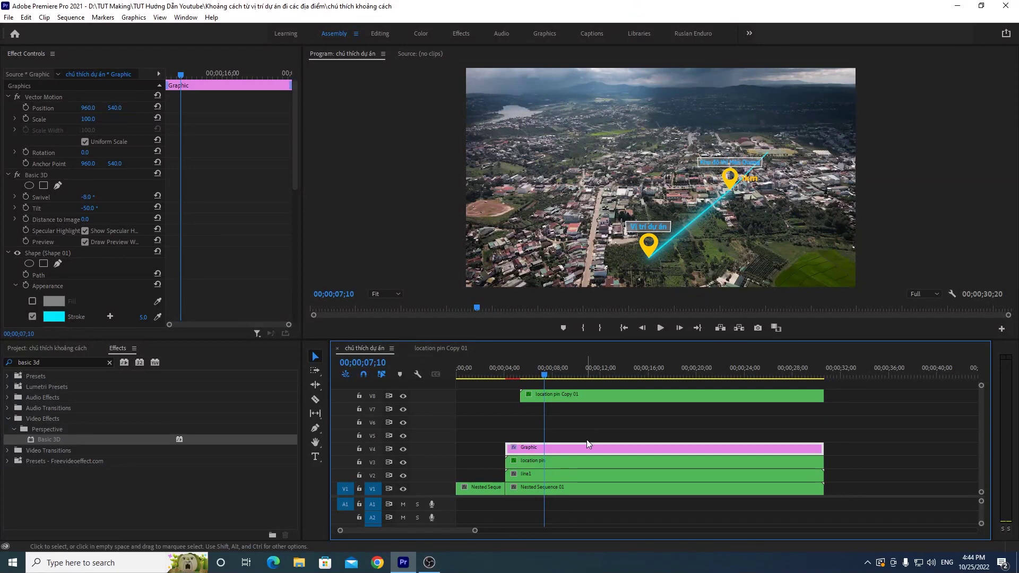
{"action": "left_click_drag", "start_coordinate": [580, 449], "coordinate": [591, 436], "text": "alt"}
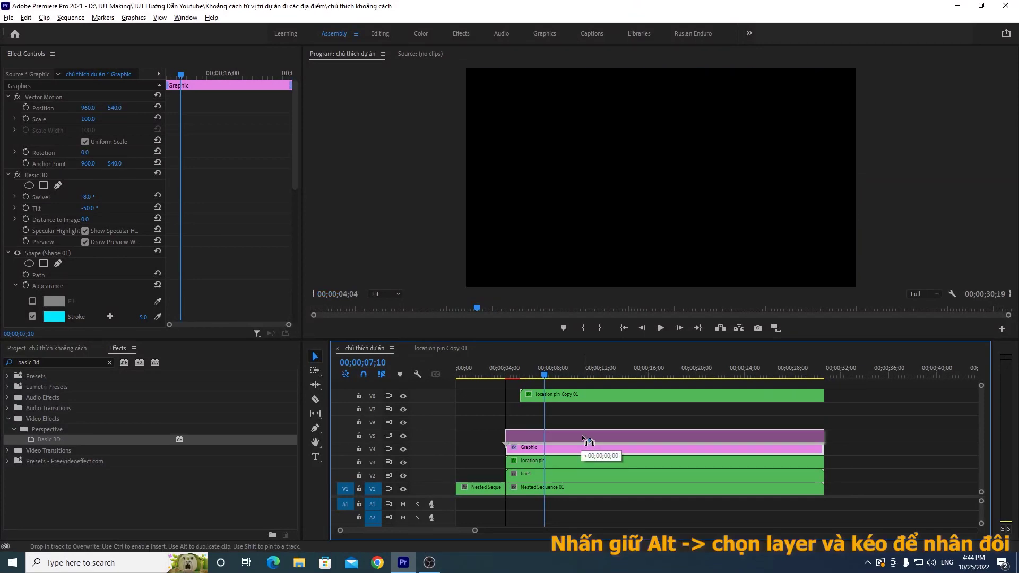
Step: Apply Gaussian Blur to the duplicated line clip and set its Blurriness
{"action": "left_click", "coordinate": [591, 435]}
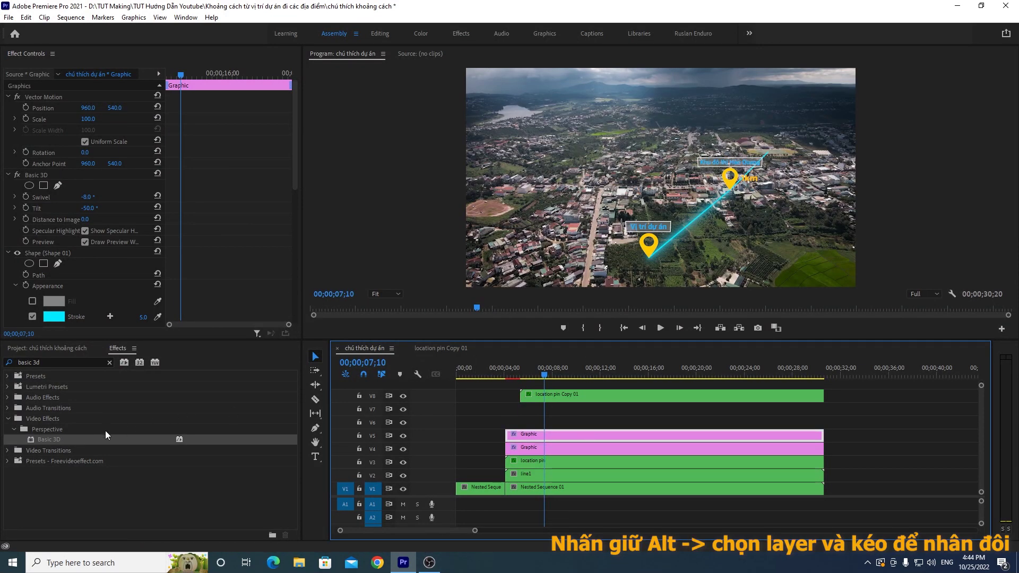
{"action": "triple_click", "coordinate": [59, 362]}
{"action": "type", "text": "gau"}
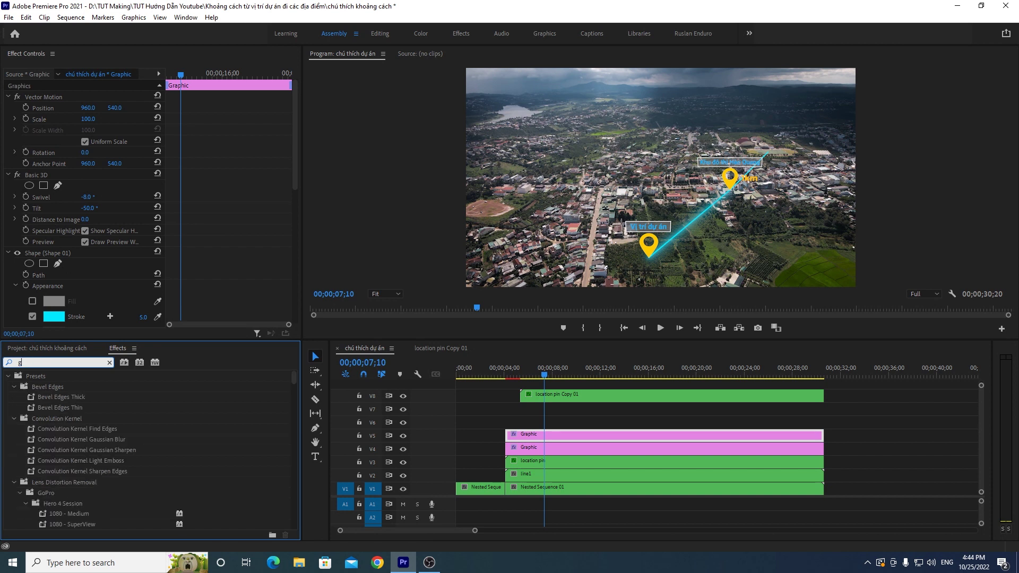
{"action": "left_click_drag", "start_coordinate": [52, 471], "coordinate": [80, 269]}
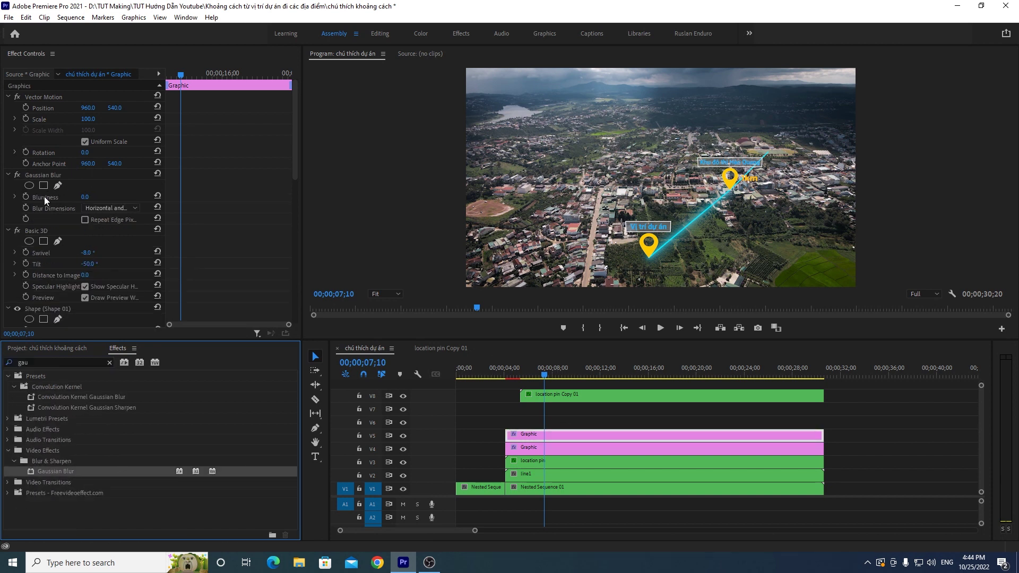
{"action": "left_click", "coordinate": [85, 197]}
{"action": "type", "text": "5"}
{"action": "key", "text": "Return"}
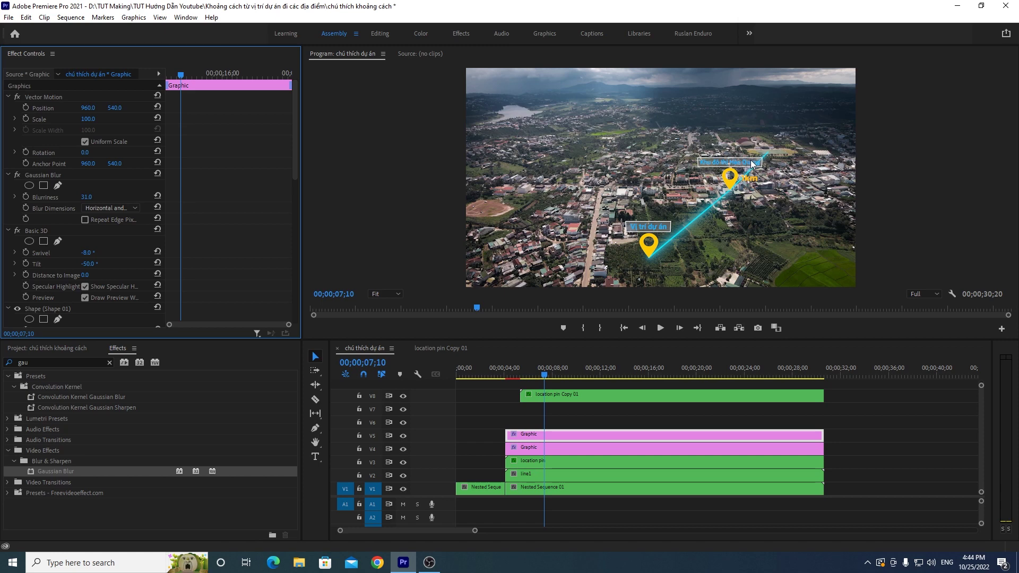
Step: Duplicate the blurred line onto V6, raise its Blurriness for a wider glow, and select all three line clips
{"action": "left_click_drag", "start_coordinate": [562, 437], "coordinate": [562, 424]}
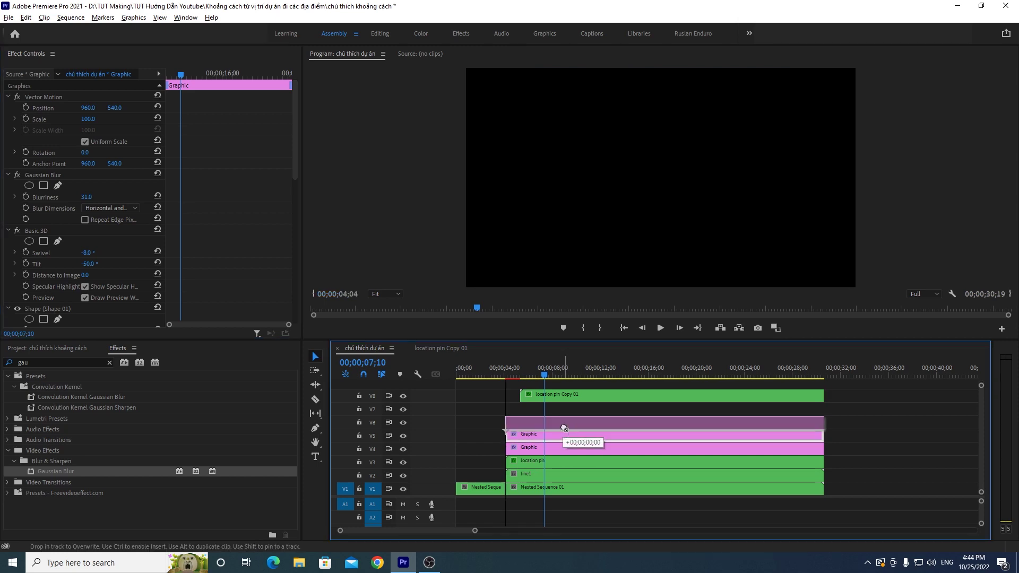
{"action": "left_click_drag", "start_coordinate": [86, 197], "coordinate": [95, 197]}
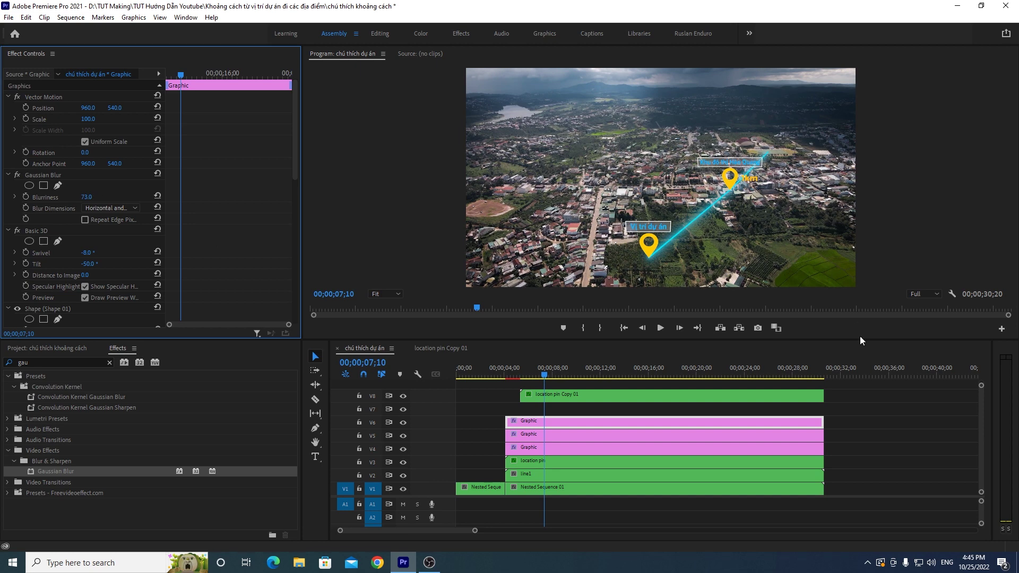
{"action": "left_click", "coordinate": [539, 407]}
{"action": "left_click_drag", "start_coordinate": [493, 417], "coordinate": [585, 447]}
Step: Nest the three selected line clips into a sequence named line2
{"action": "right_click", "coordinate": [583, 447]}
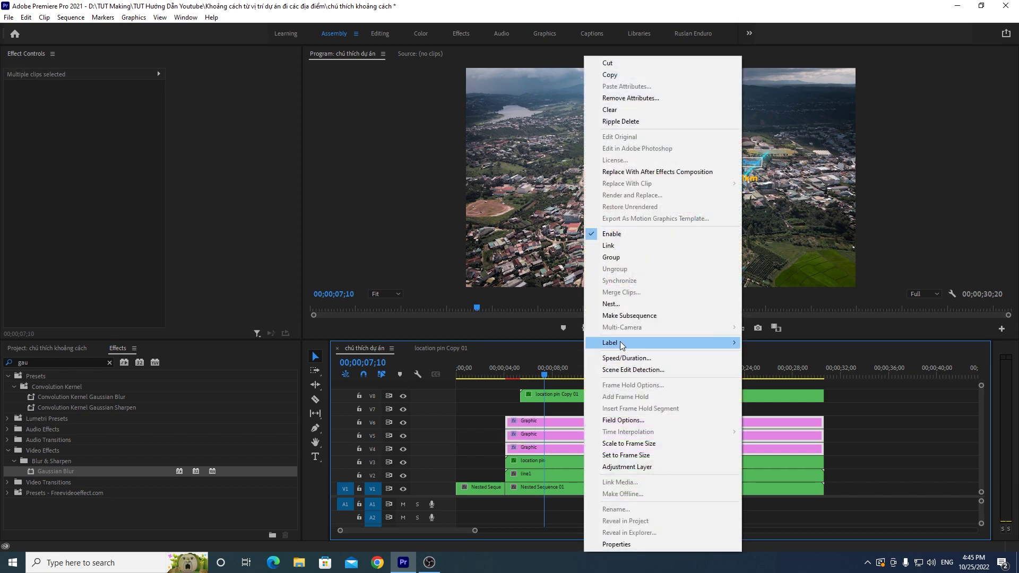
{"action": "left_click", "coordinate": [610, 304]}
{"action": "type", "text": "ine2"}
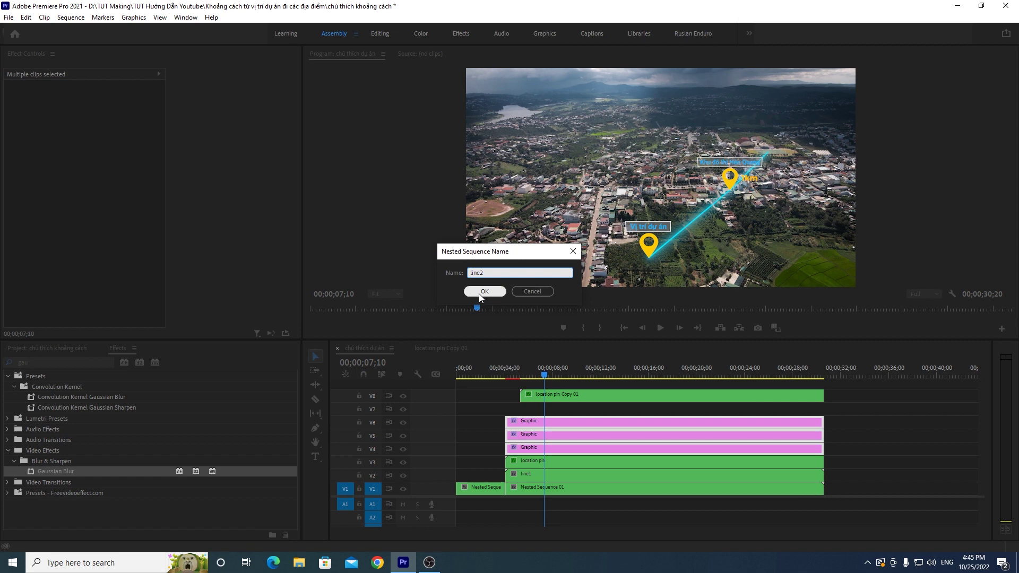
{"action": "left_click", "coordinate": [485, 291]}
{"action": "left_click", "coordinate": [553, 451]}
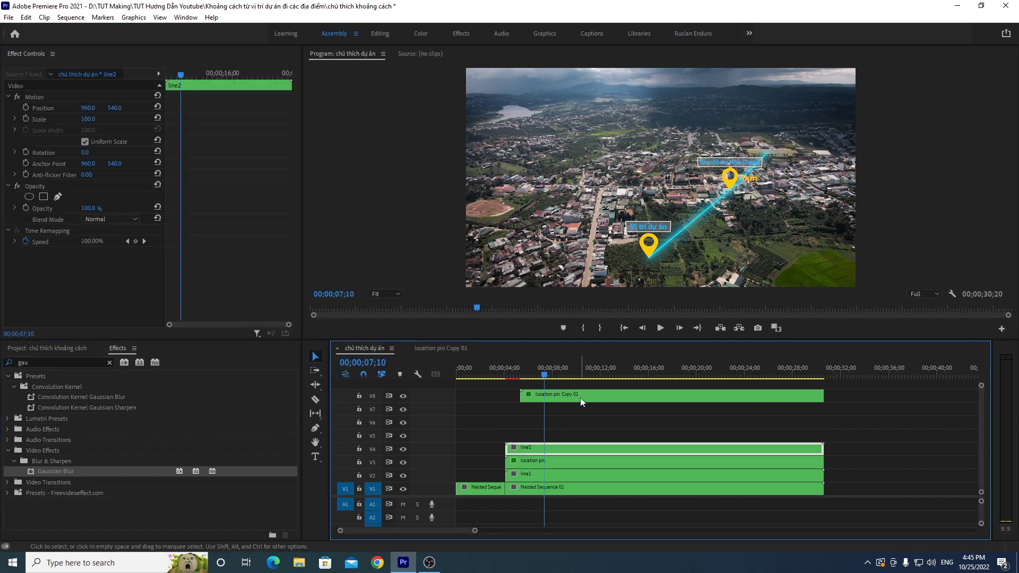
Step: Move location pin Copy 01 down to V5 and preview the overlays from 3;29 to 9;12
{"action": "left_click_drag", "start_coordinate": [580, 399], "coordinate": [581, 439]}
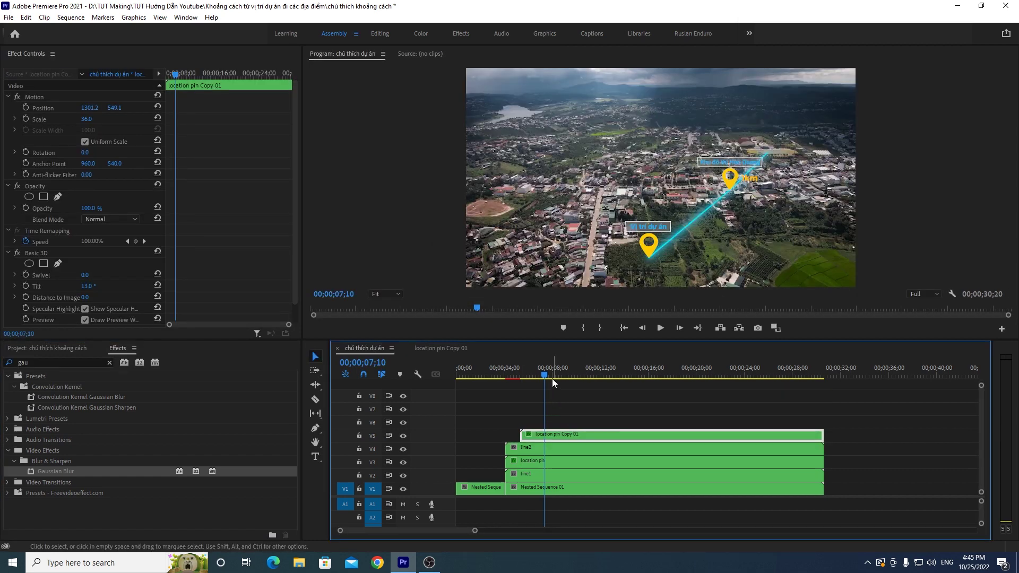
{"action": "left_click_drag", "start_coordinate": [551, 380], "coordinate": [501, 382]}
{"action": "left_click", "coordinate": [665, 328]}
{"action": "left_click", "coordinate": [662, 328]}
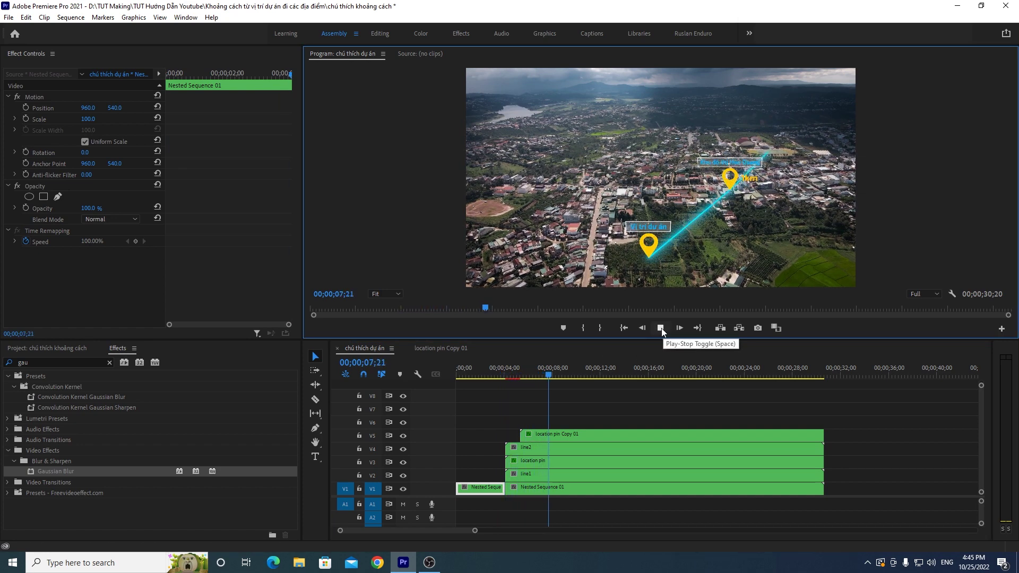
{"action": "left_click", "coordinate": [529, 380]}
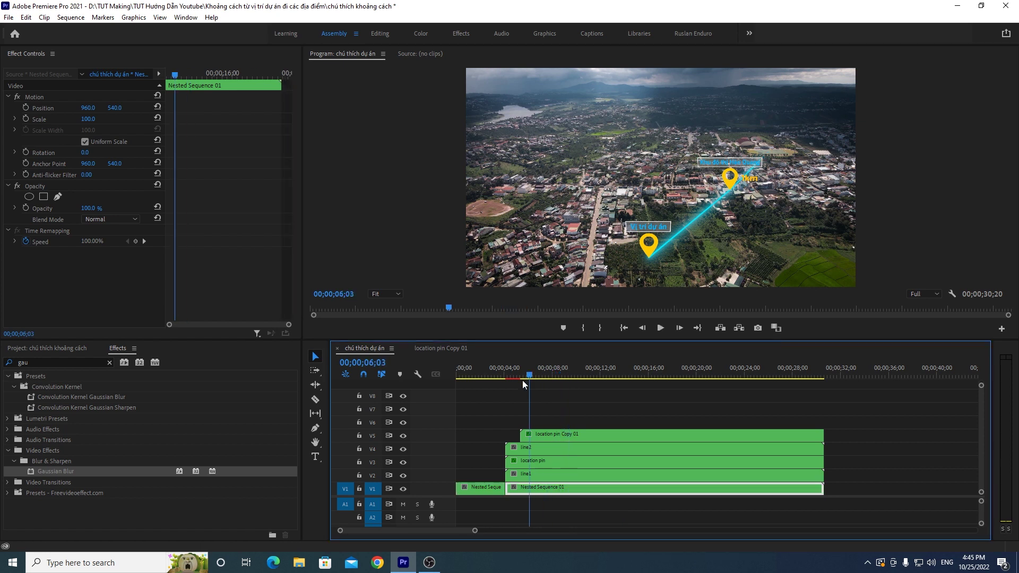
{"action": "left_click", "coordinate": [523, 380]}
{"action": "left_click", "coordinate": [660, 329]}
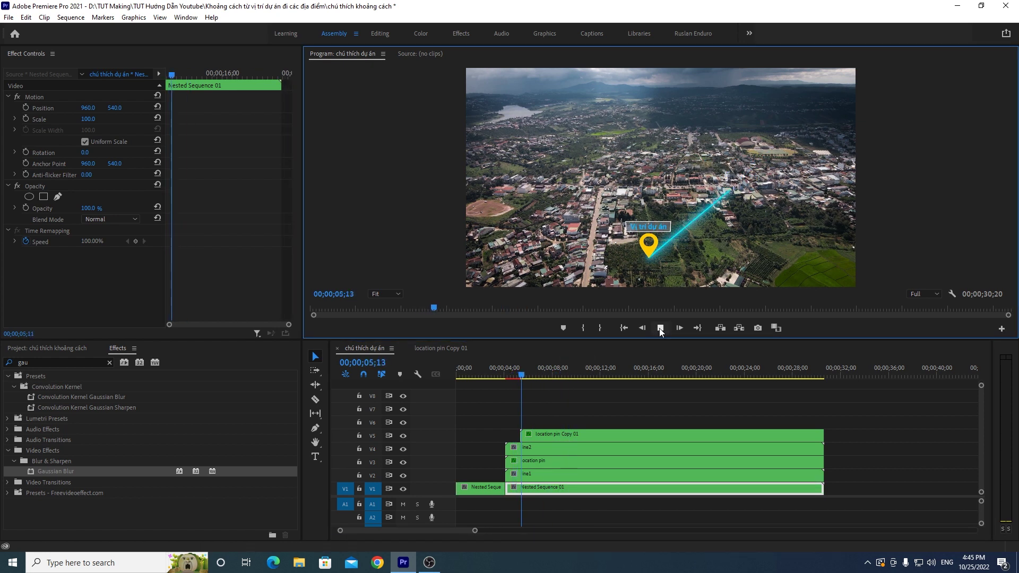
{"action": "left_click_drag", "start_coordinate": [520, 377], "coordinate": [568, 378]}
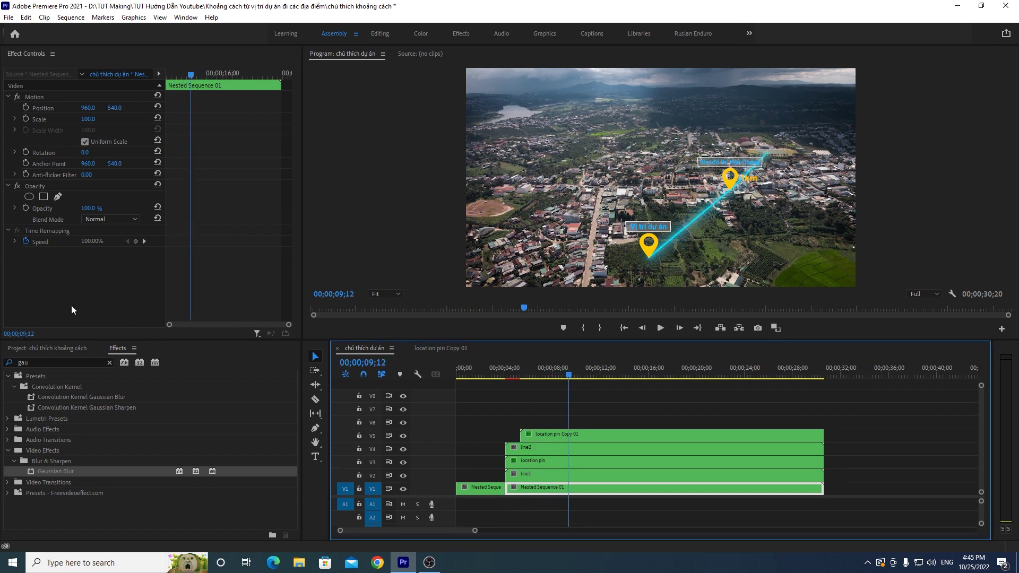
{"action": "left_click", "coordinate": [47, 349]}
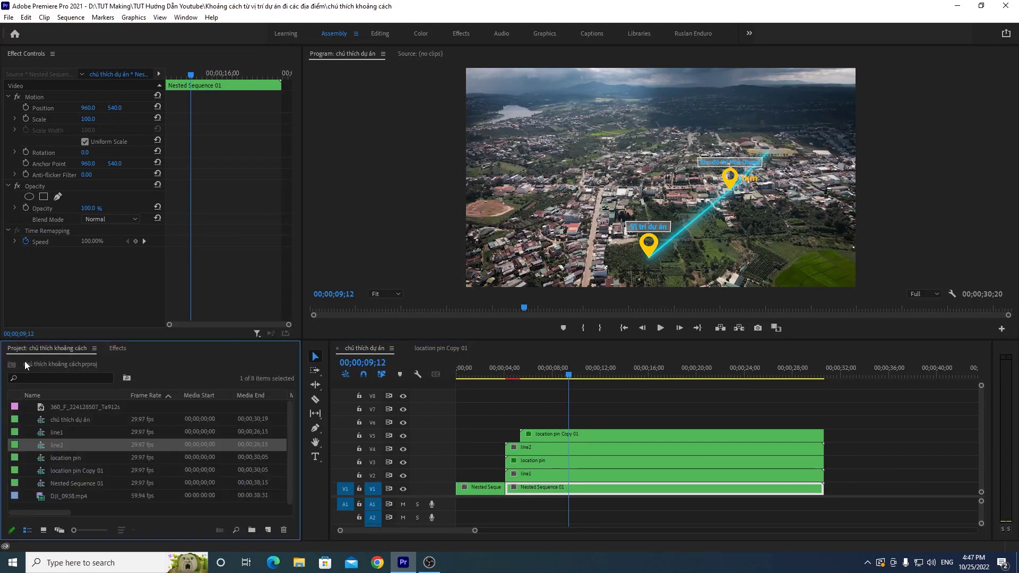
Step: Open the location pin Copy 01 sequence to inspect it, then close it
{"action": "left_click", "coordinate": [68, 470]}
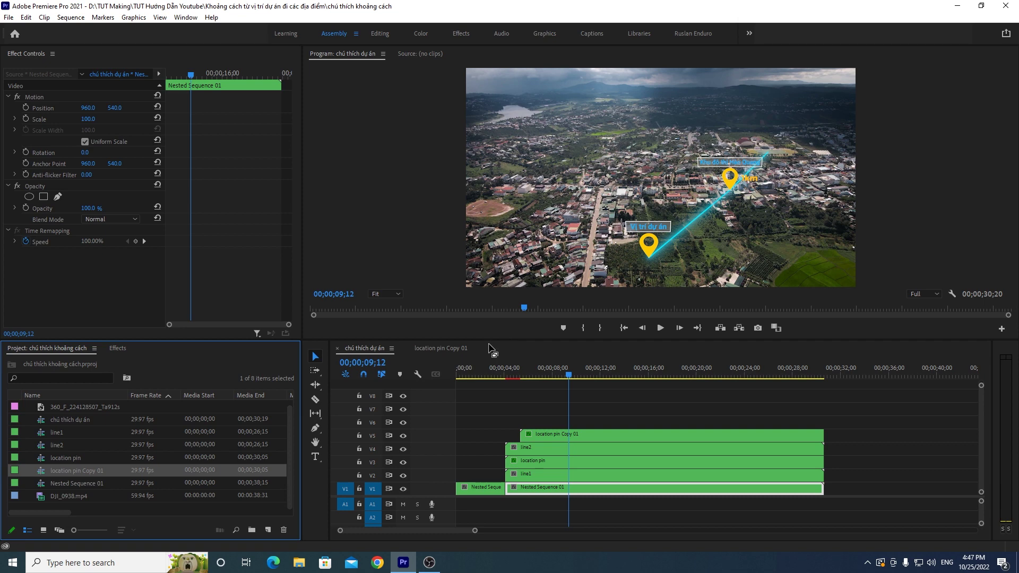
{"action": "left_click", "coordinate": [407, 349]}
{"action": "double_click", "coordinate": [44, 471]}
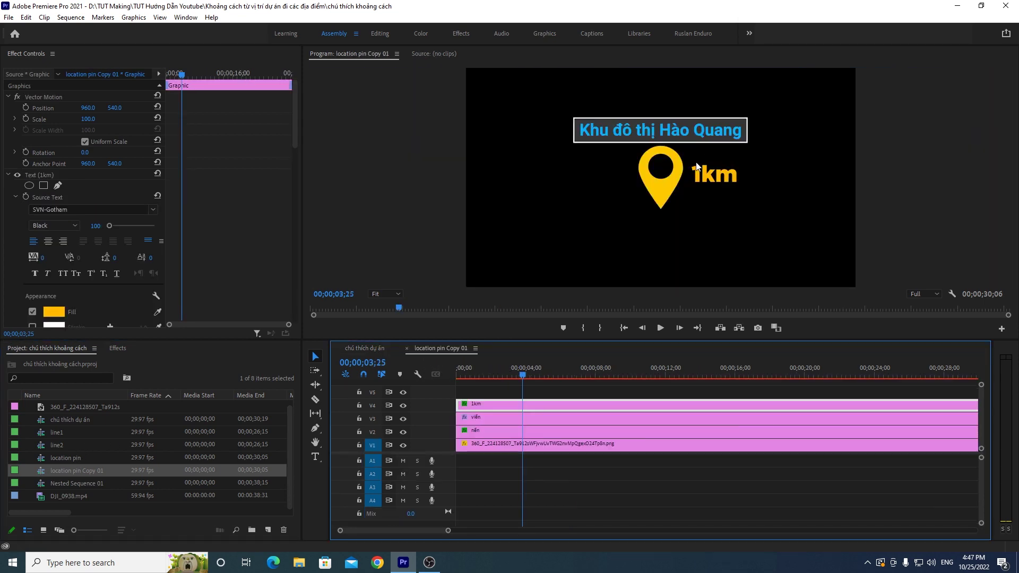
{"action": "left_click", "coordinate": [407, 349]}
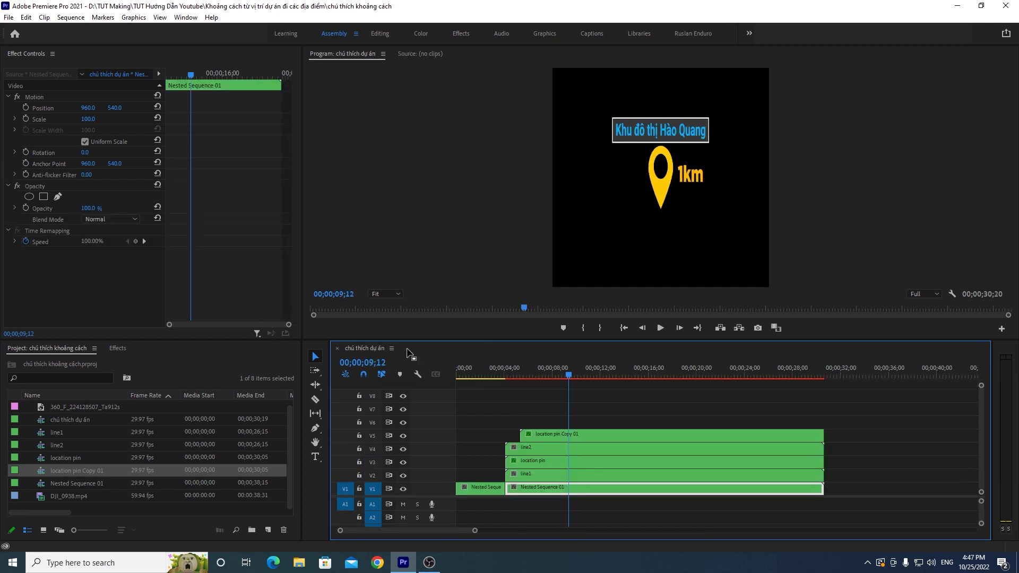
Step: Duplicate location pin Copy 01 as location pin Copy 02 and place it on V6
{"action": "right_click", "coordinate": [85, 471]}
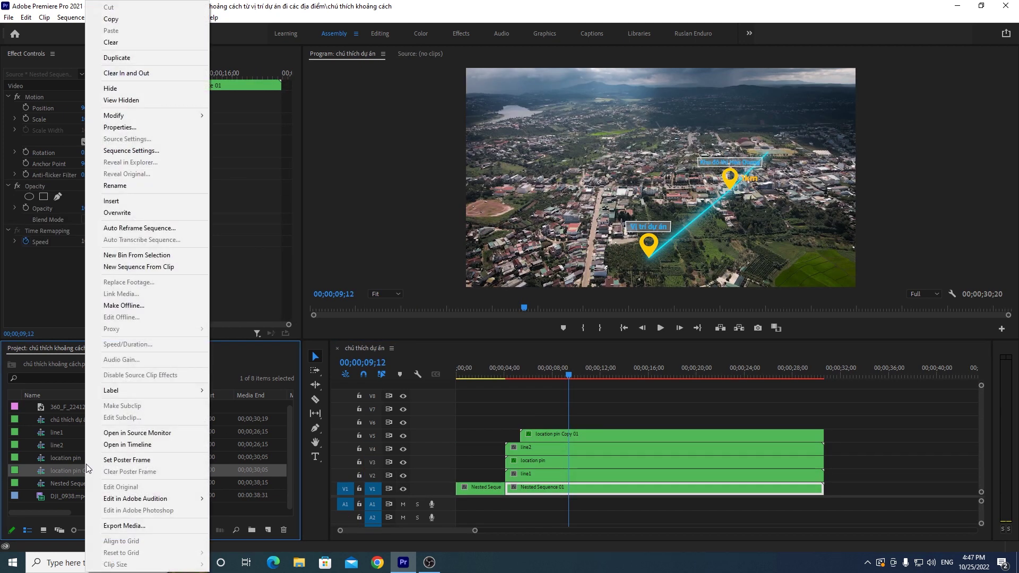
{"action": "left_click", "coordinate": [118, 58]}
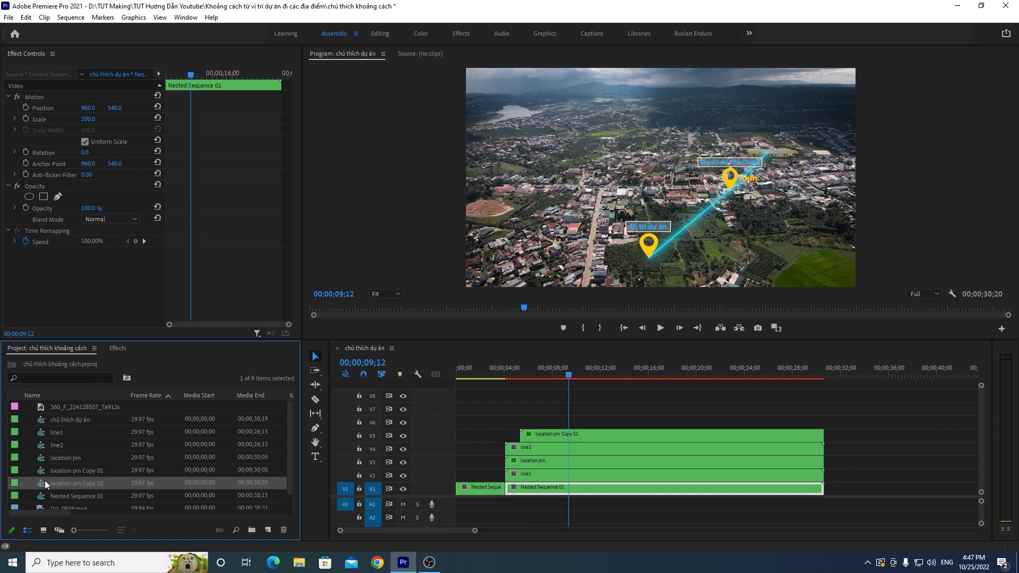
{"action": "left_click_drag", "start_coordinate": [229, 482], "coordinate": [536, 426]}
{"action": "left_click_drag", "start_coordinate": [572, 374], "coordinate": [608, 375]}
{"action": "left_click", "coordinate": [619, 421]}
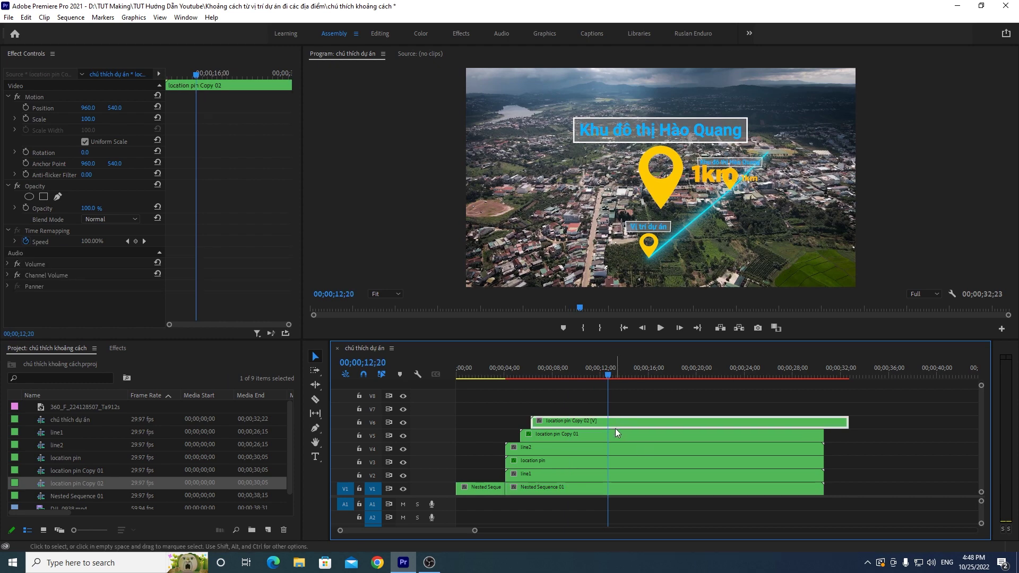
Step: Inside the location pin Copy 02 sequence, change the distance label from 1km to 3.5km
{"action": "double_click", "coordinate": [614, 422]}
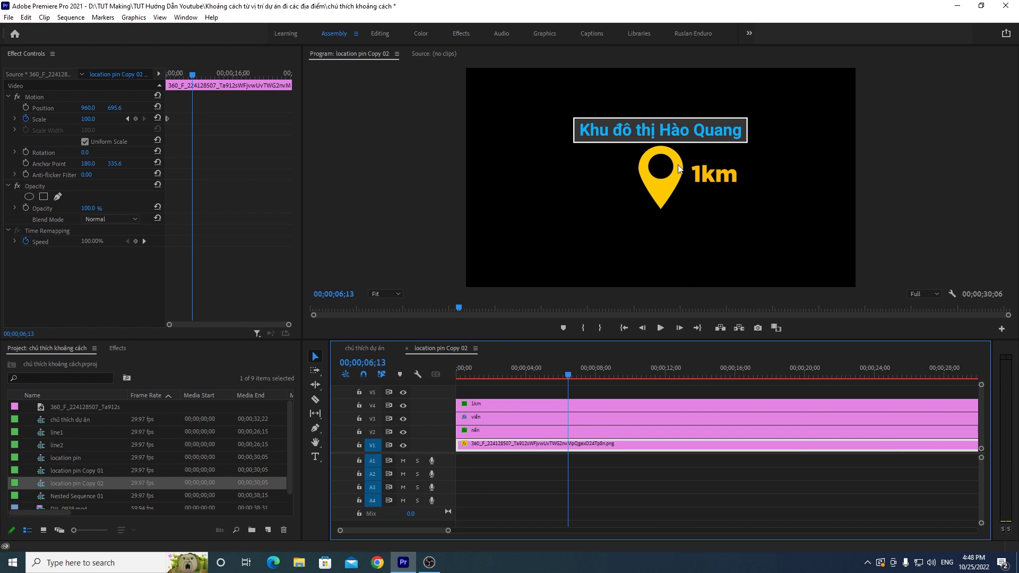
{"action": "left_click", "coordinate": [514, 406]}
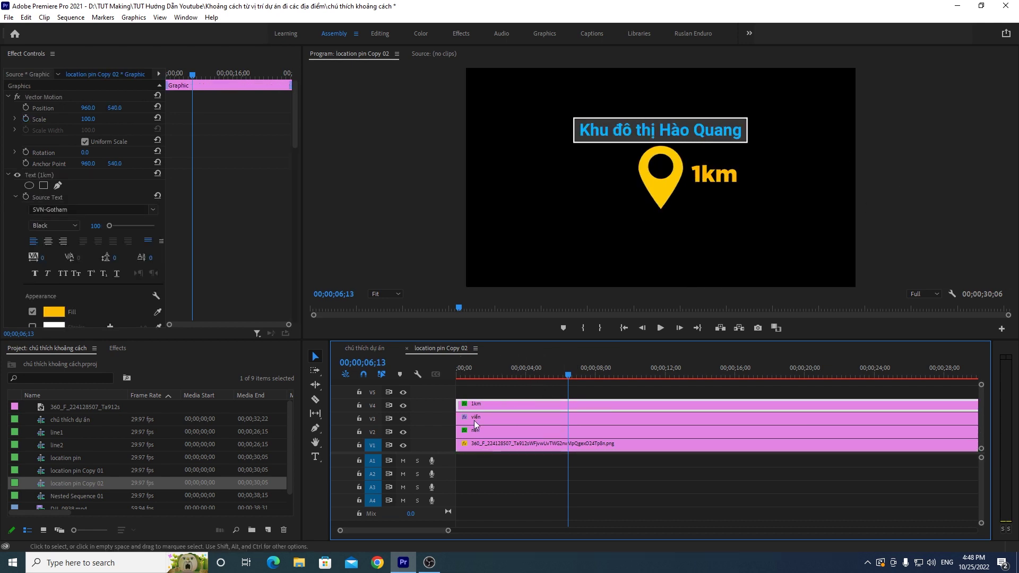
{"action": "left_click", "coordinate": [315, 457]}
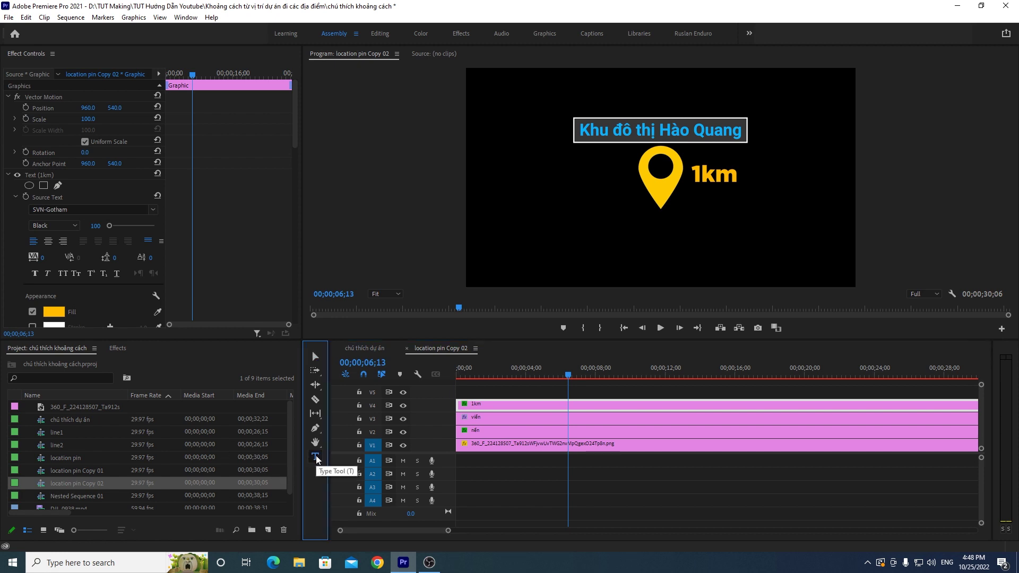
{"action": "left_click", "coordinate": [699, 171]}
{"action": "key", "text": "BackSpace"}
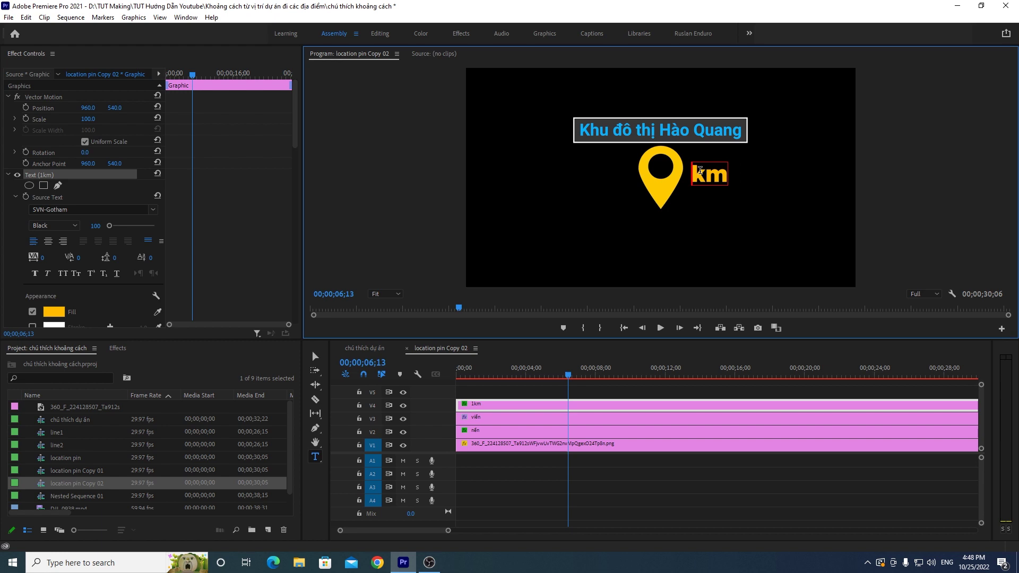
{"action": "type", "text": "3.5"}
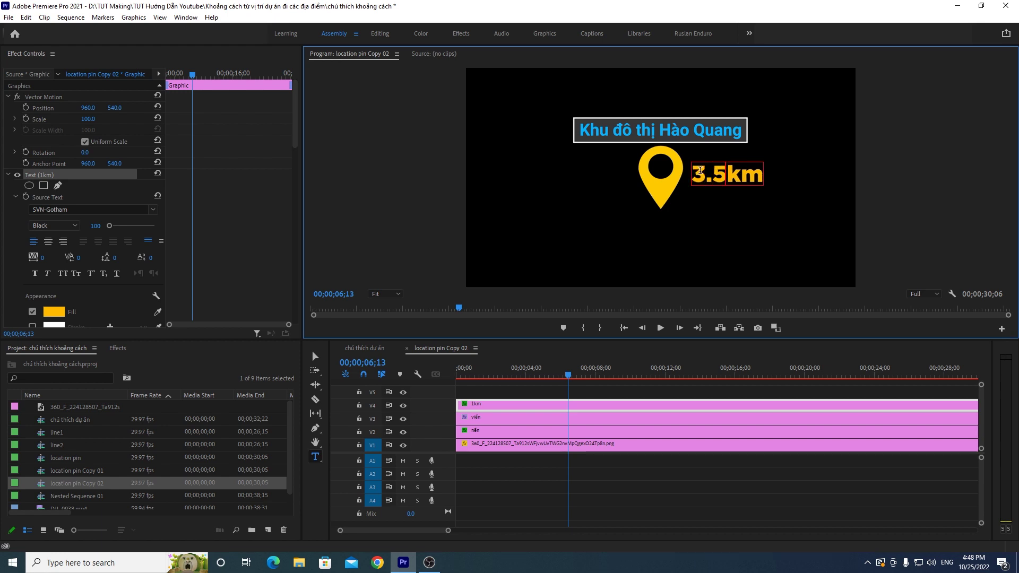
{"action": "left_click", "coordinate": [315, 356]}
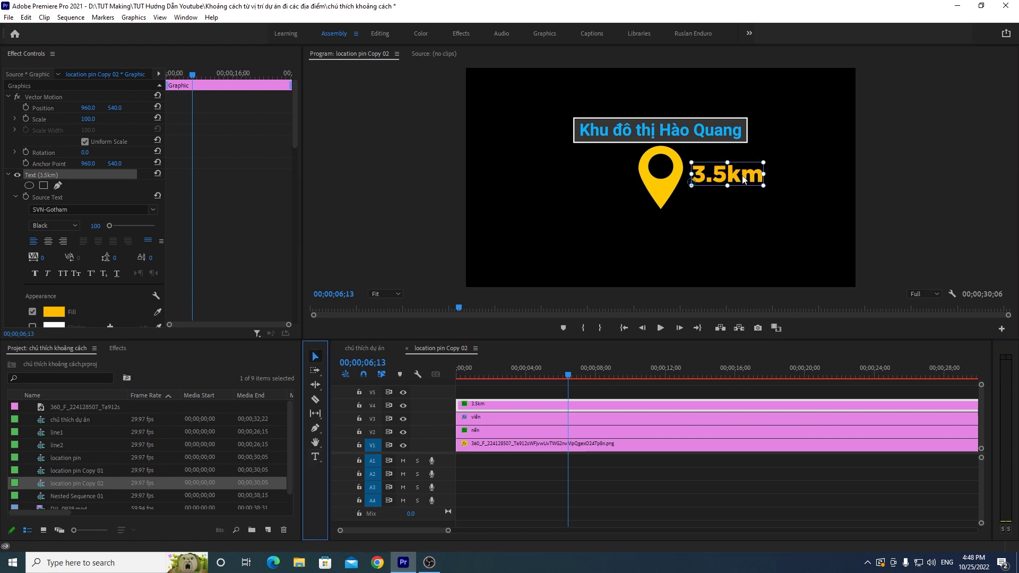
{"action": "left_click", "coordinate": [904, 199]}
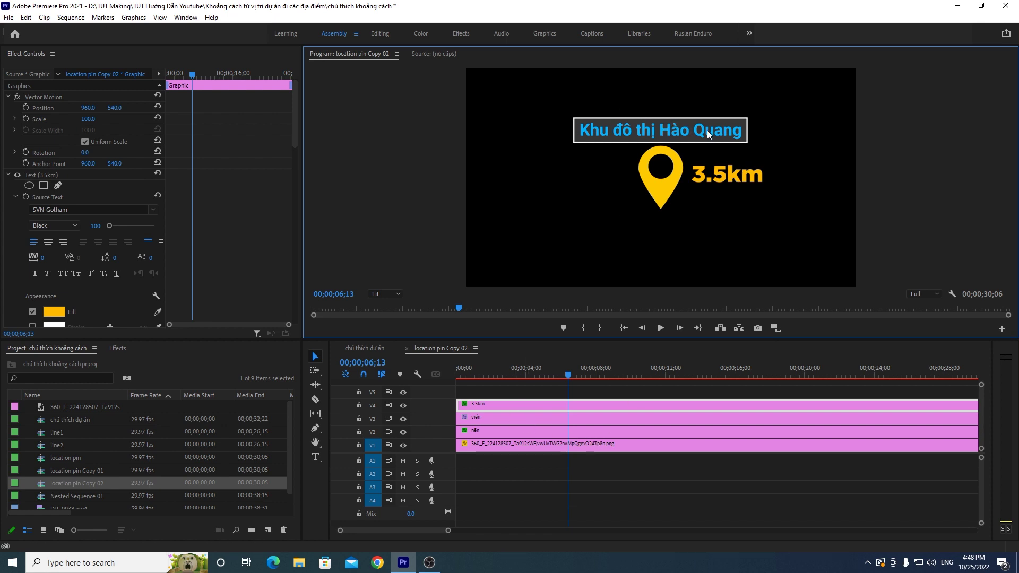
Step: Replace the title 'Khu đô thị Hào Quang' with 'Sân vận động'
{"action": "left_click", "coordinate": [315, 457]}
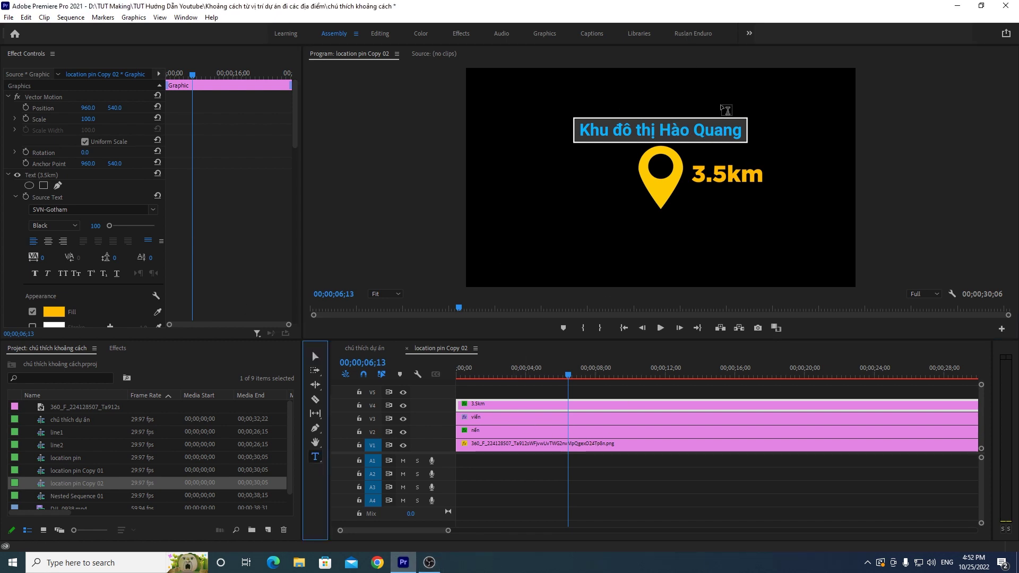
{"action": "left_click_drag", "start_coordinate": [743, 130], "coordinate": [600, 137]}
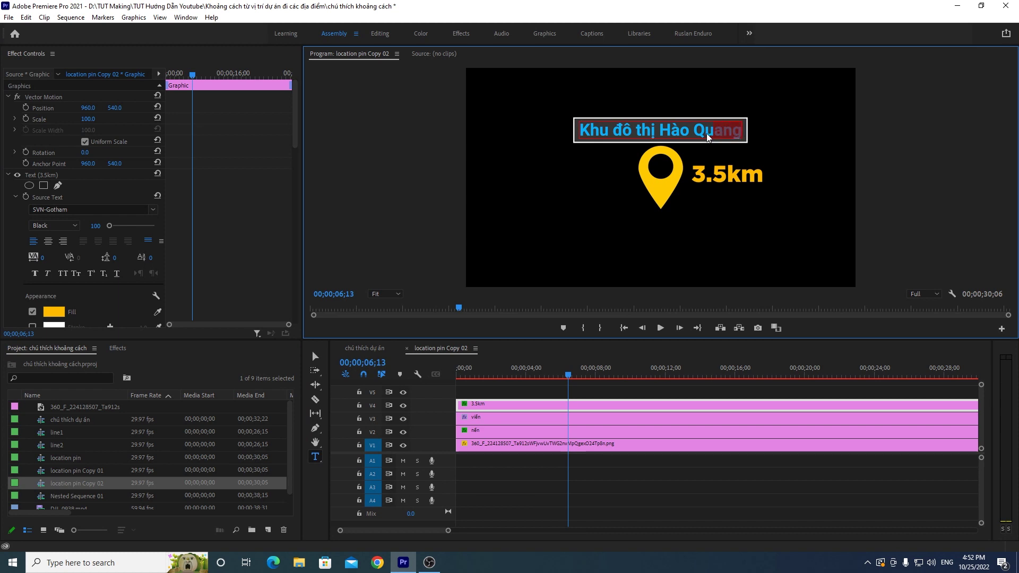
{"action": "left_click_drag", "start_coordinate": [600, 137], "coordinate": [583, 134]}
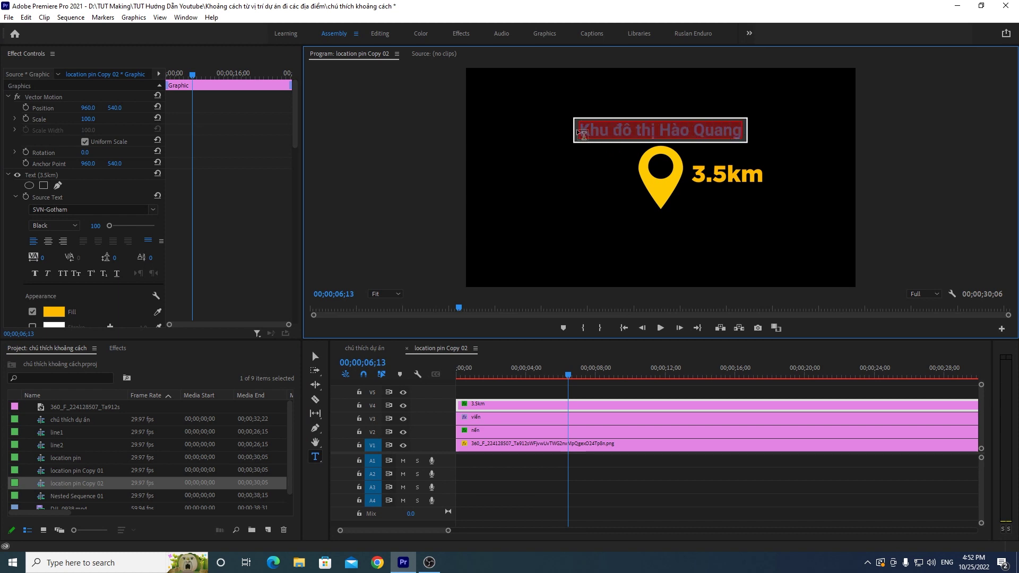
{"action": "type", "text": "Sân"}
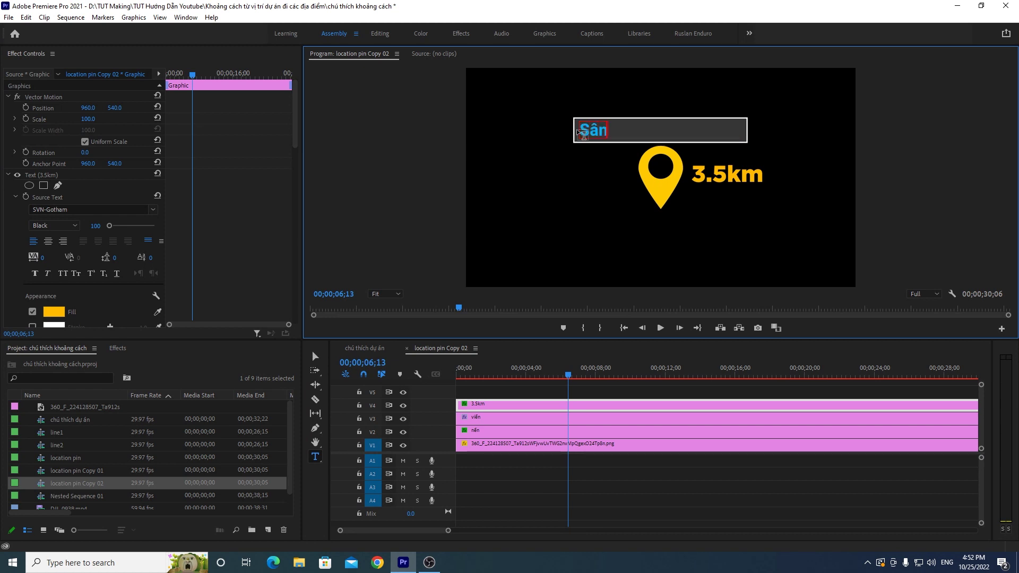
{"action": "type", "text": " vân đông"}
{"action": "left_click", "coordinate": [317, 356]}
Step: Centre the 'Sân vận động' title within its box
{"action": "left_click_drag", "start_coordinate": [648, 129], "coordinate": [690, 131]}
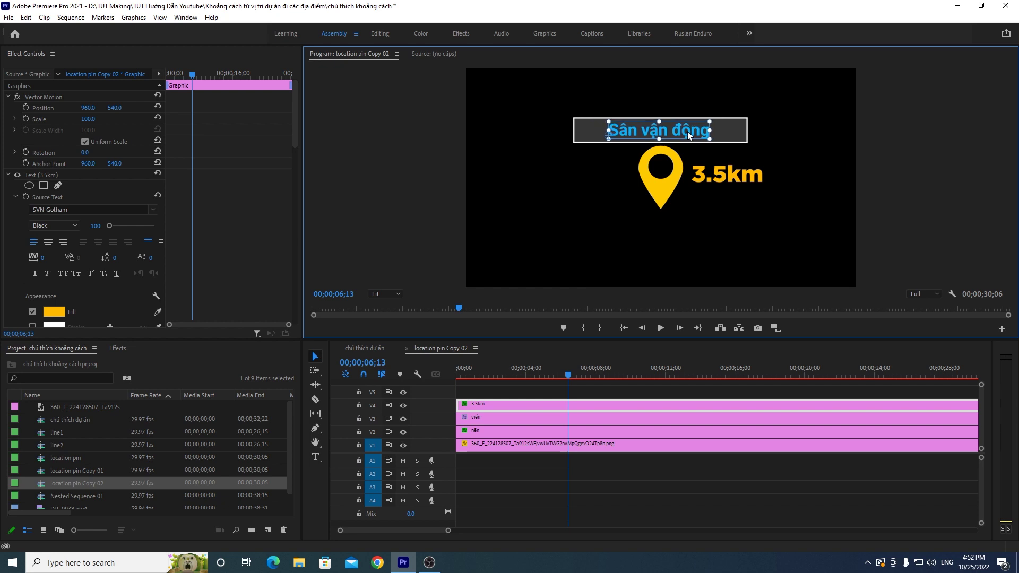
{"action": "left_click_drag", "start_coordinate": [690, 131], "coordinate": [692, 131]}
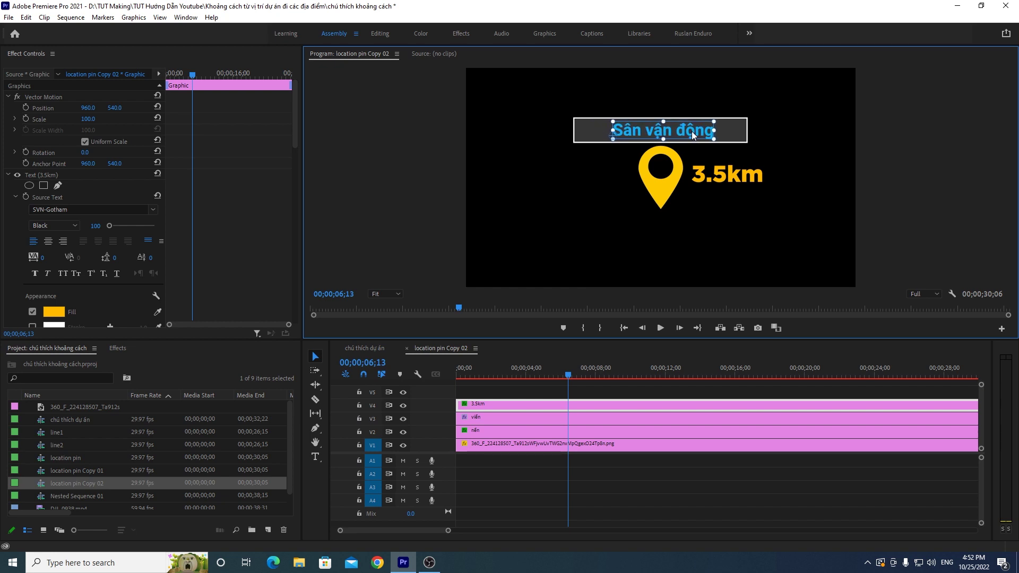
{"action": "left_click_drag", "start_coordinate": [692, 131], "coordinate": [690, 130]}
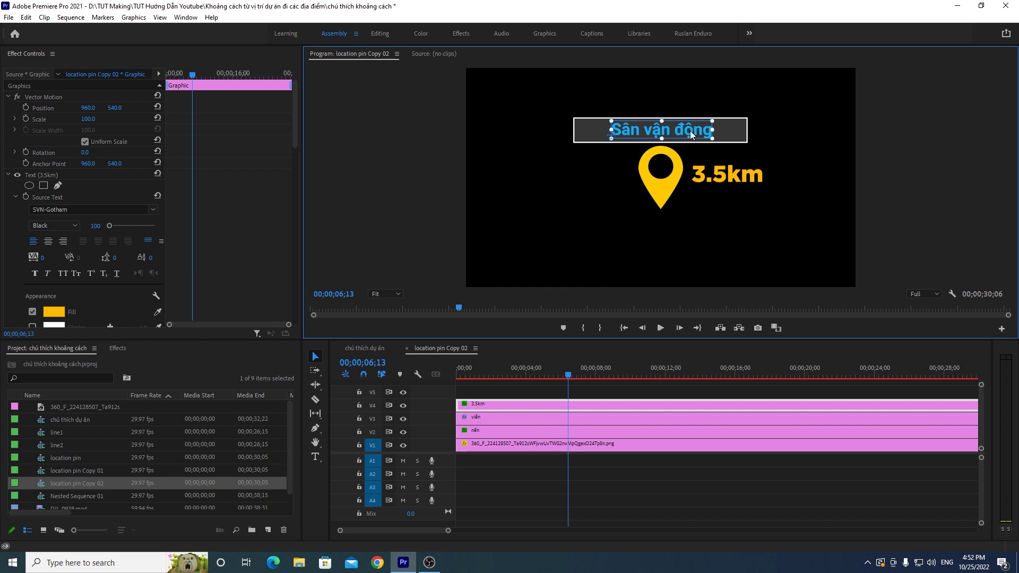
{"action": "left_click", "coordinate": [521, 418]}
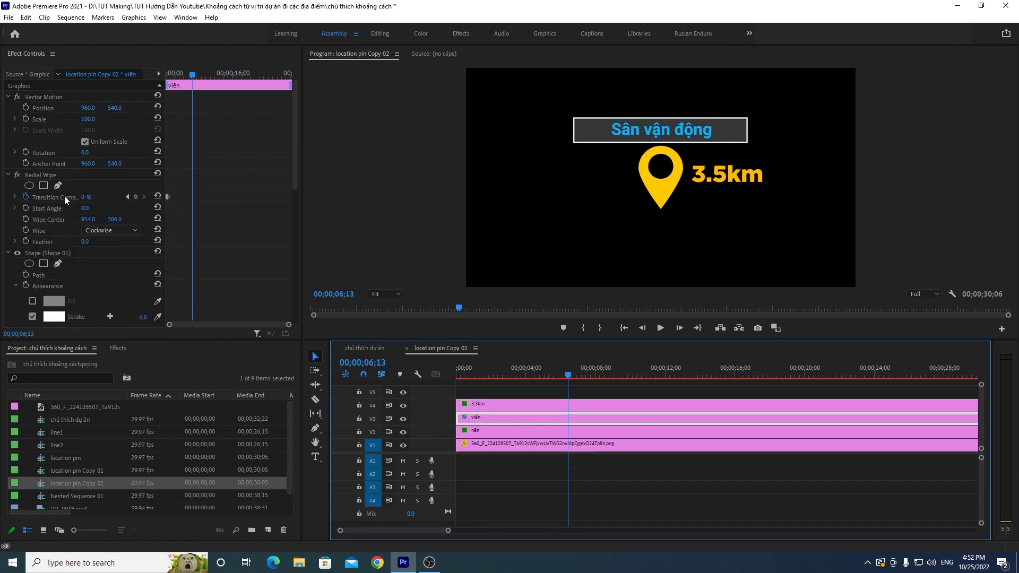
Step: Narrow the outline box on both sides to fit the 'Sân vận động' title
{"action": "left_click", "coordinate": [37, 253]}
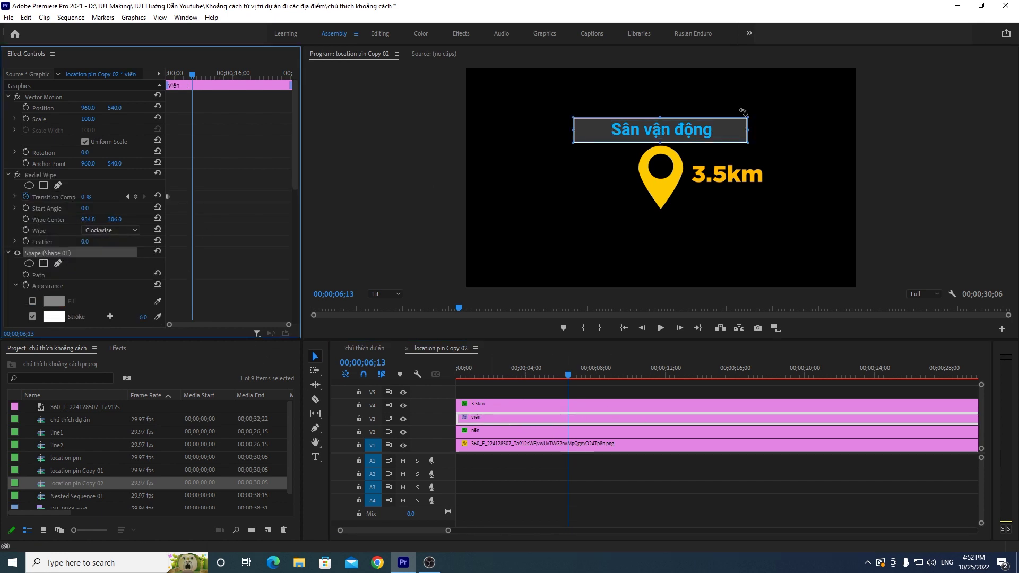
{"action": "left_click", "coordinate": [749, 131]}
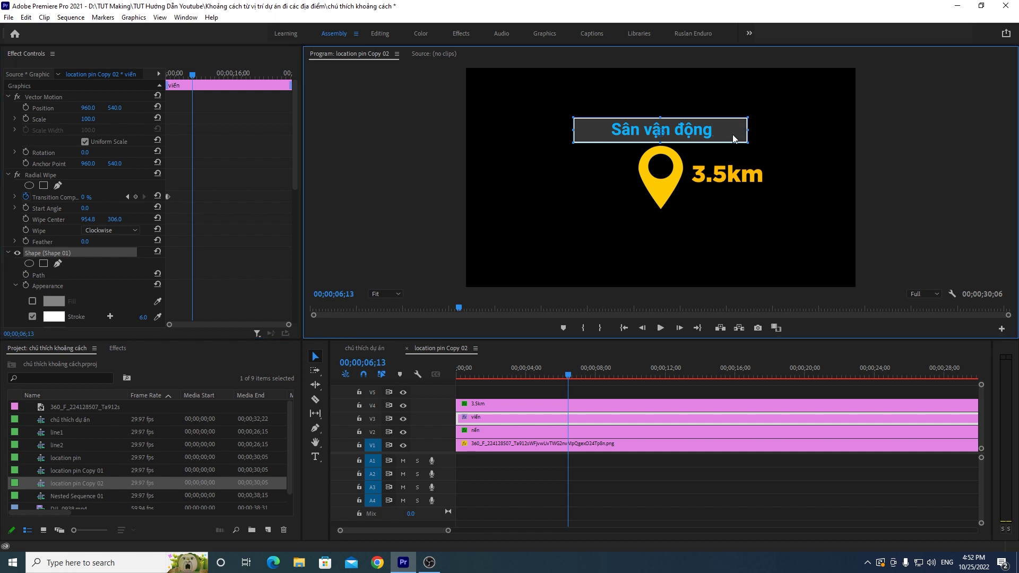
{"action": "left_click_drag", "start_coordinate": [752, 131], "coordinate": [720, 131]}
{"action": "left_click_drag", "start_coordinate": [720, 131], "coordinate": [721, 131]}
{"action": "left_click_drag", "start_coordinate": [573, 129], "coordinate": [604, 129]}
{"action": "left_click_drag", "start_coordinate": [603, 129], "coordinate": [604, 129]}
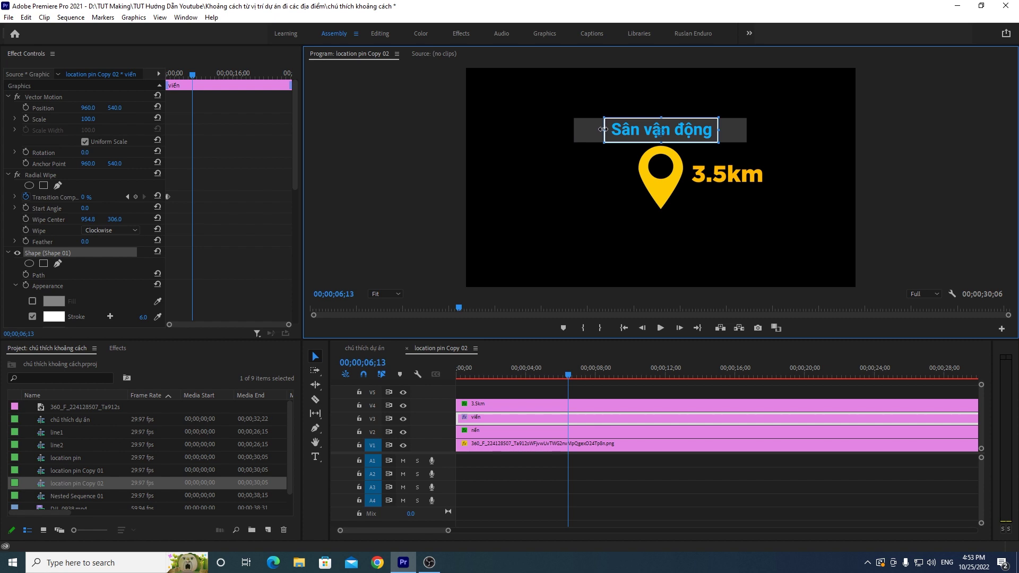
{"action": "left_click_drag", "start_coordinate": [721, 131], "coordinate": [720, 131]}
Step: Shrink the grey background box to fit, then return to the chú thích dự án sequence
{"action": "left_click", "coordinate": [493, 431]}
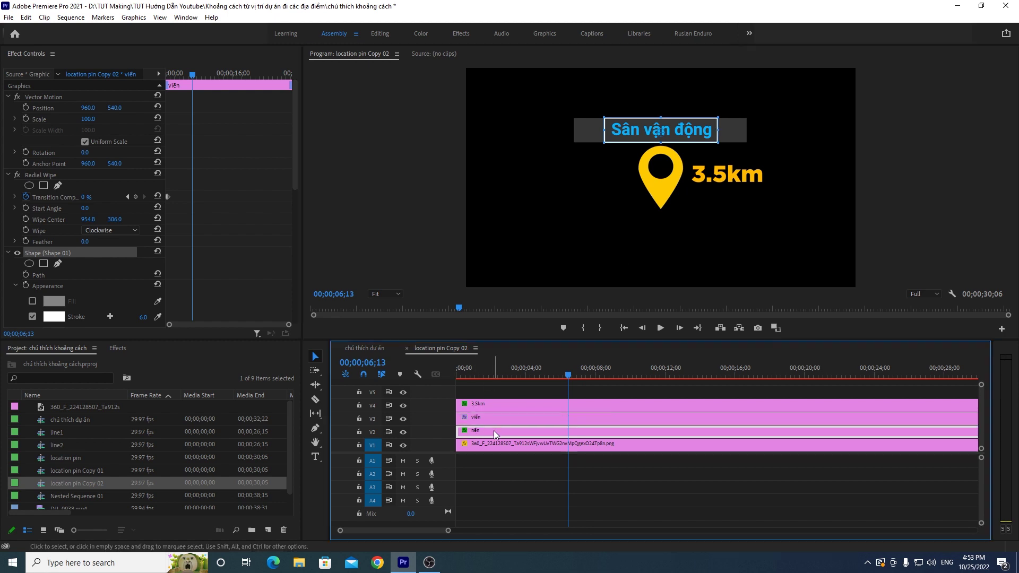
{"action": "left_click", "coordinate": [57, 176]}
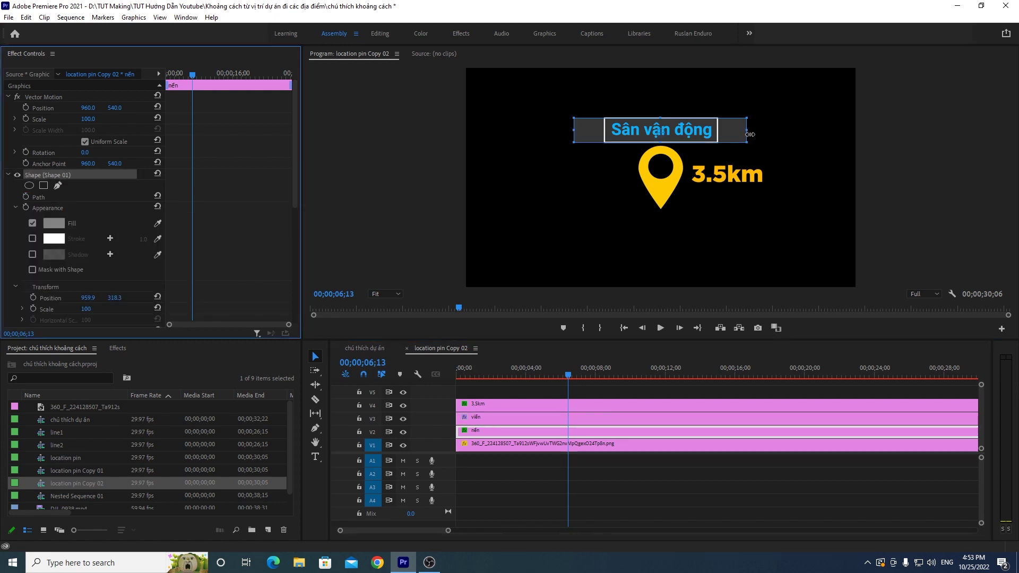
{"action": "left_click", "coordinate": [731, 130]}
{"action": "left_click_drag", "start_coordinate": [731, 131], "coordinate": [721, 131]}
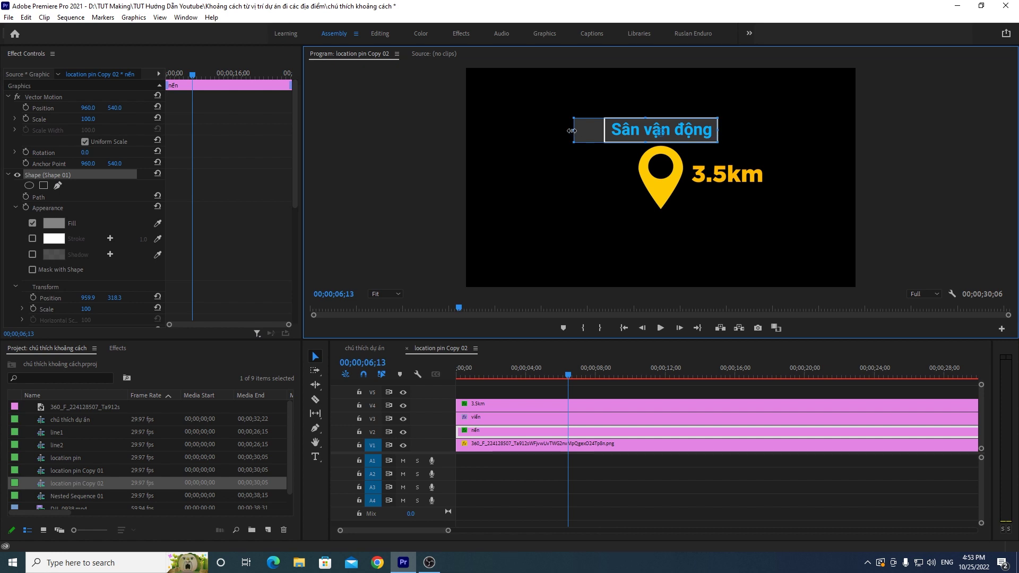
{"action": "left_click_drag", "start_coordinate": [570, 129], "coordinate": [599, 132]}
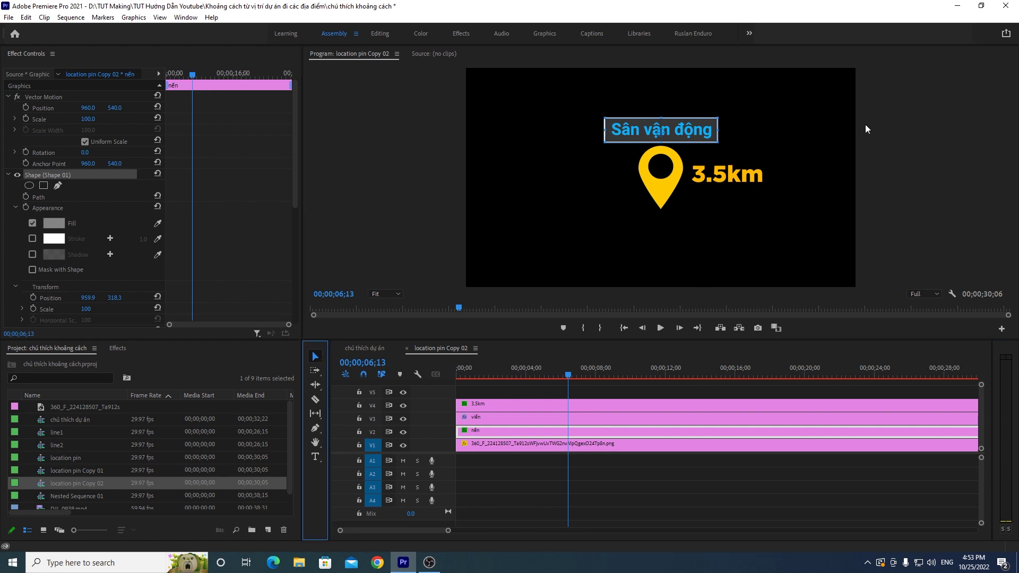
{"action": "left_click", "coordinate": [912, 138]}
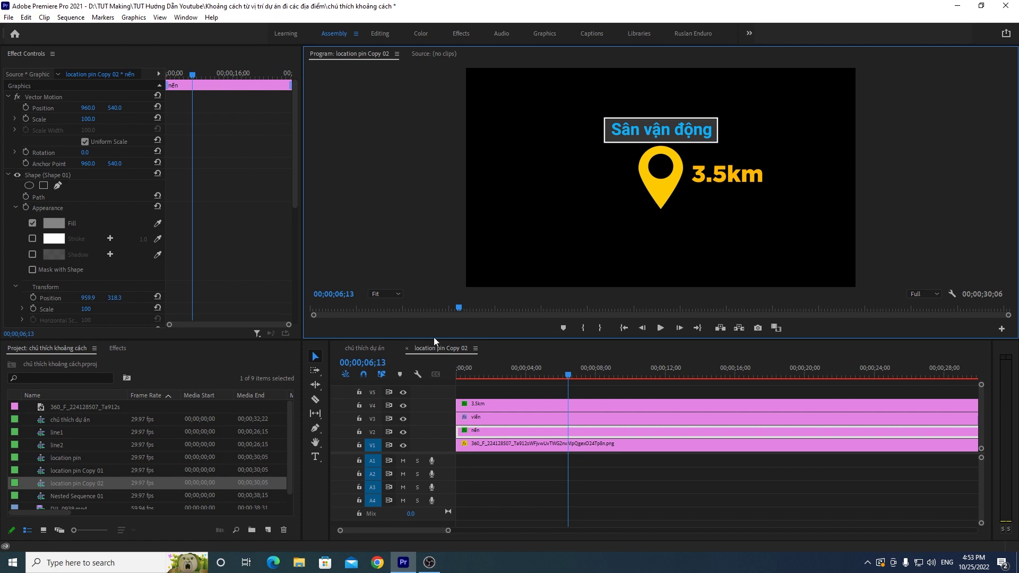
{"action": "left_click", "coordinate": [364, 349]}
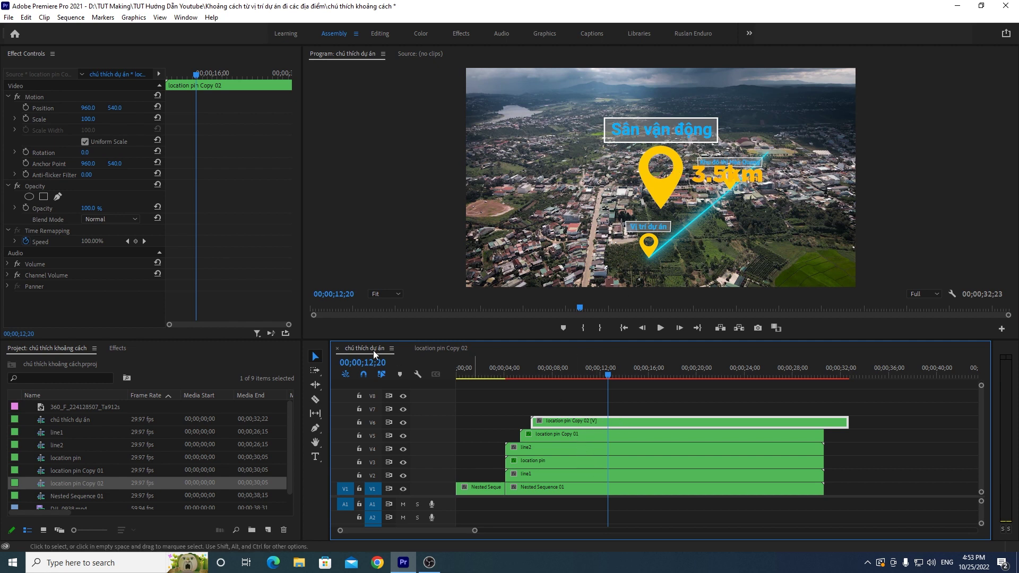
Step: Scale the location pin Copy 02 clip down to 31
{"action": "left_click_drag", "start_coordinate": [87, 121], "coordinate": [59, 121]}
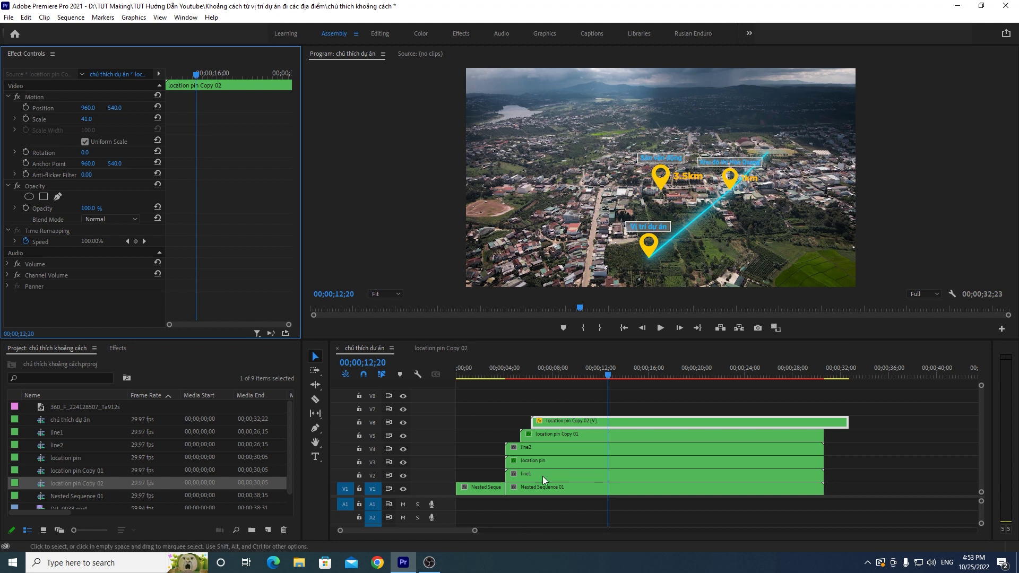
{"action": "left_click", "coordinate": [559, 439]}
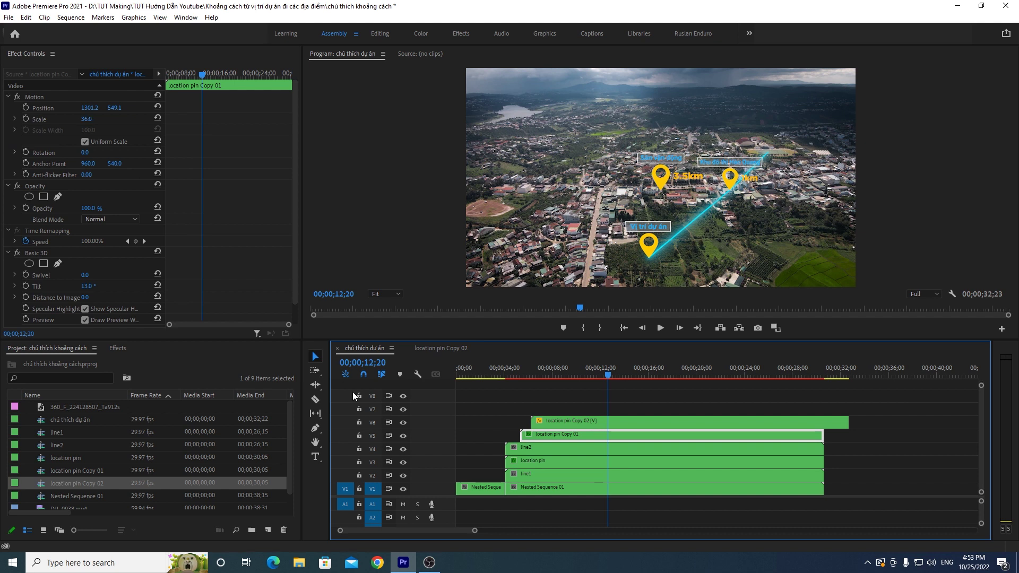
{"action": "left_click", "coordinate": [555, 421]}
{"action": "left_click", "coordinate": [86, 119]}
{"action": "left_click", "coordinate": [86, 119]}
{"action": "type", "text": "39"}
{"action": "key", "text": "Return"}
{"action": "left_click_drag", "start_coordinate": [86, 119], "coordinate": [75, 119]}
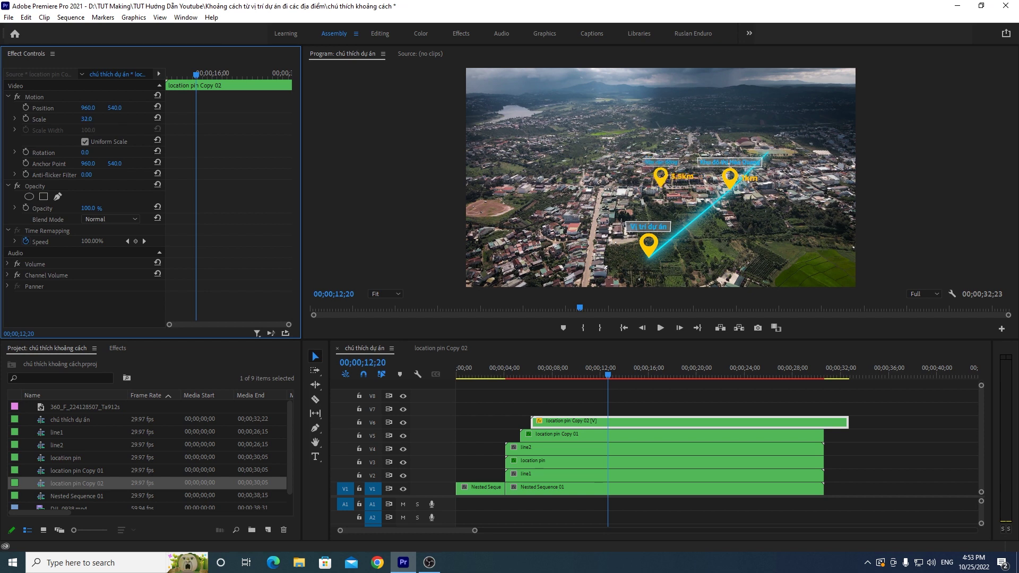
{"action": "left_click", "coordinate": [85, 119]}
{"action": "type", "text": "33"}
{"action": "key", "text": "Return"}
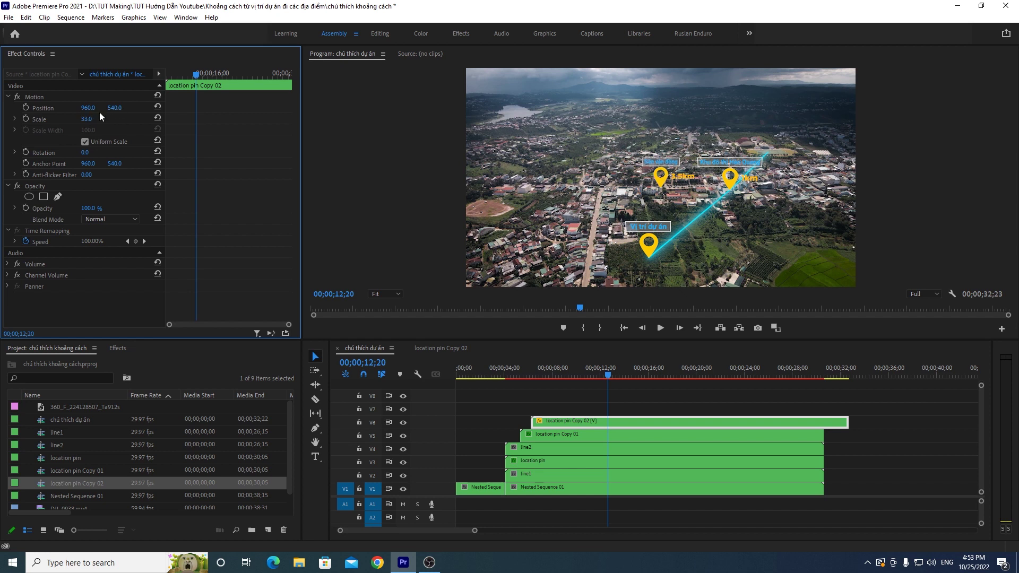
{"action": "left_click", "coordinate": [86, 119]}
{"action": "type", "text": "31"}
{"action": "key", "text": "Return"}
Step: Move the 3.5km pin to the upper right, to about 1488, 369
{"action": "left_click", "coordinate": [37, 97]}
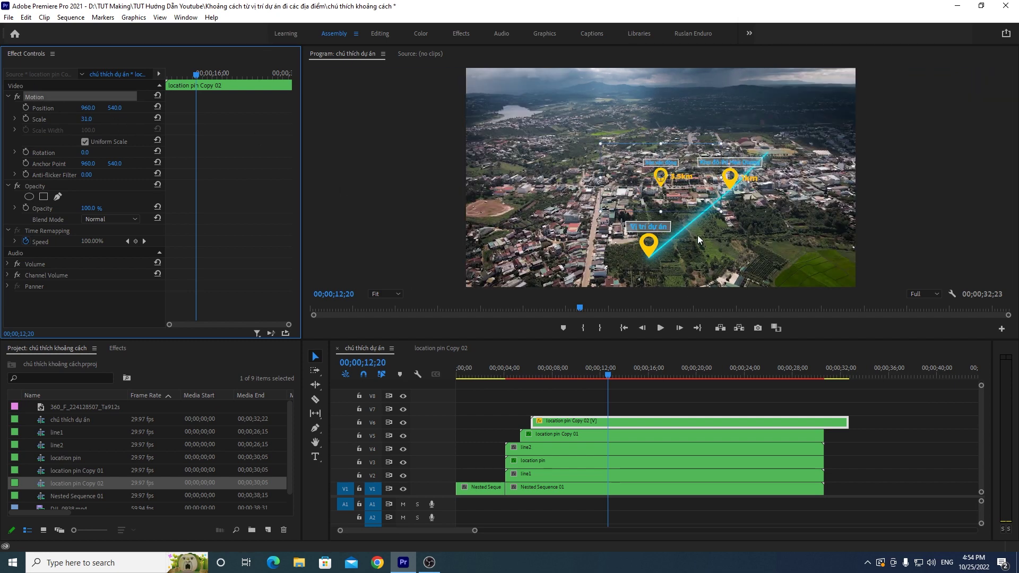
{"action": "left_click_drag", "start_coordinate": [661, 178], "coordinate": [769, 146]}
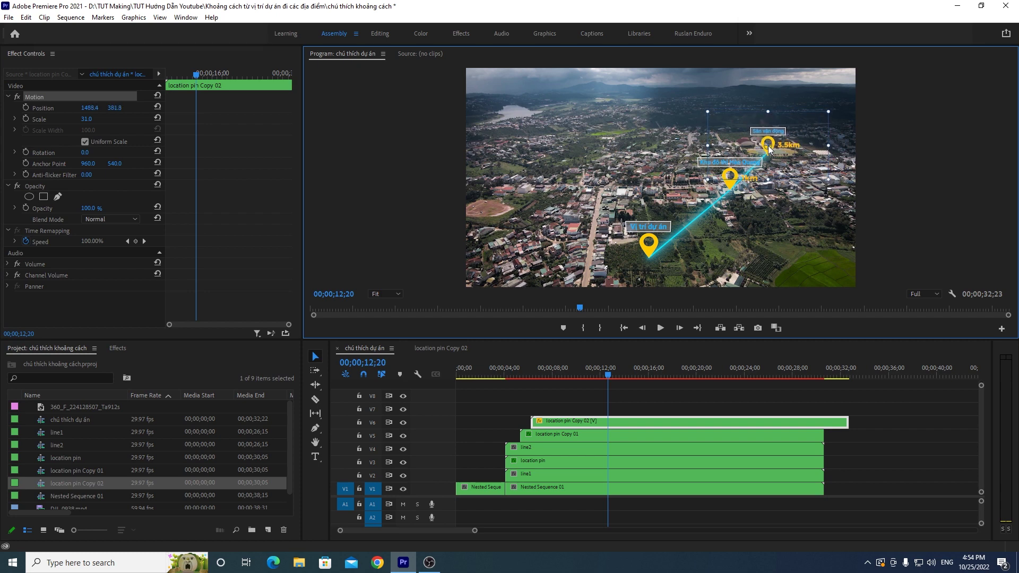
{"action": "left_click", "coordinate": [921, 175]}
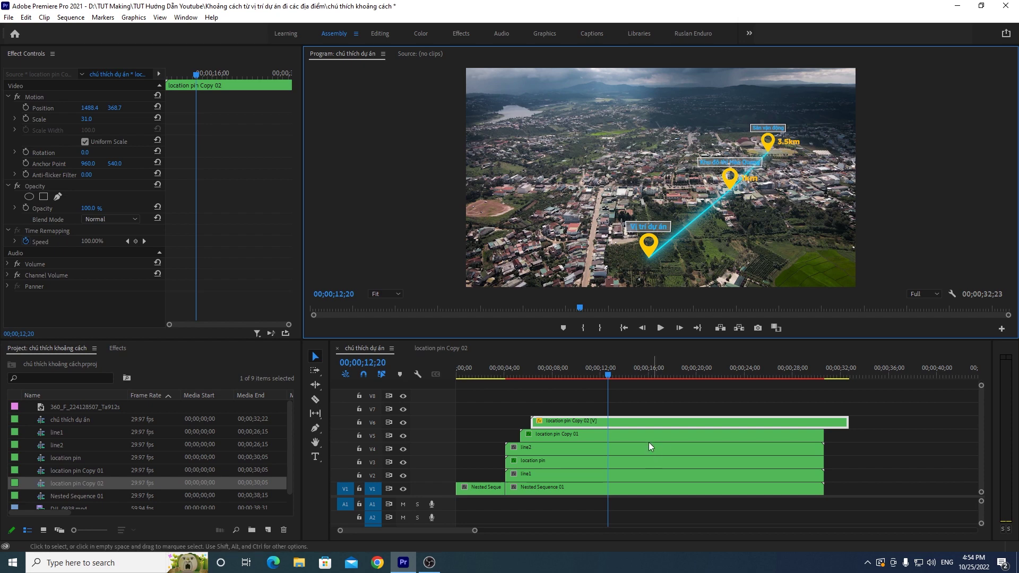
{"action": "left_click", "coordinate": [620, 422]}
{"action": "left_click", "coordinate": [385, 293]}
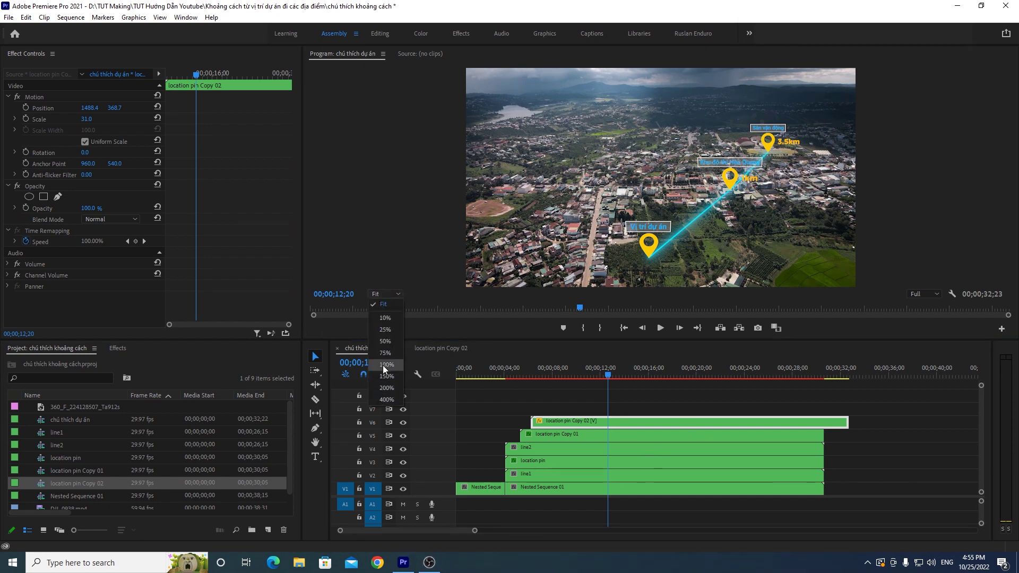
Step: View the Program monitor at 100% and pan toward the pins
{"action": "left_click", "coordinate": [383, 365]}
{"action": "left_click_drag", "start_coordinate": [721, 285], "coordinate": [854, 276]}
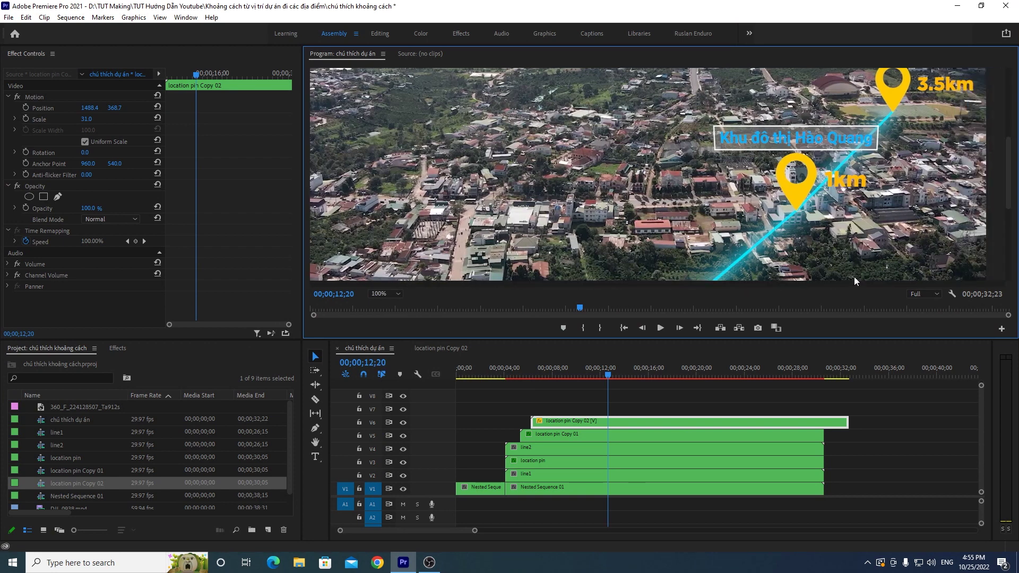
{"action": "left_click_drag", "start_coordinate": [1009, 193], "coordinate": [1012, 178]}
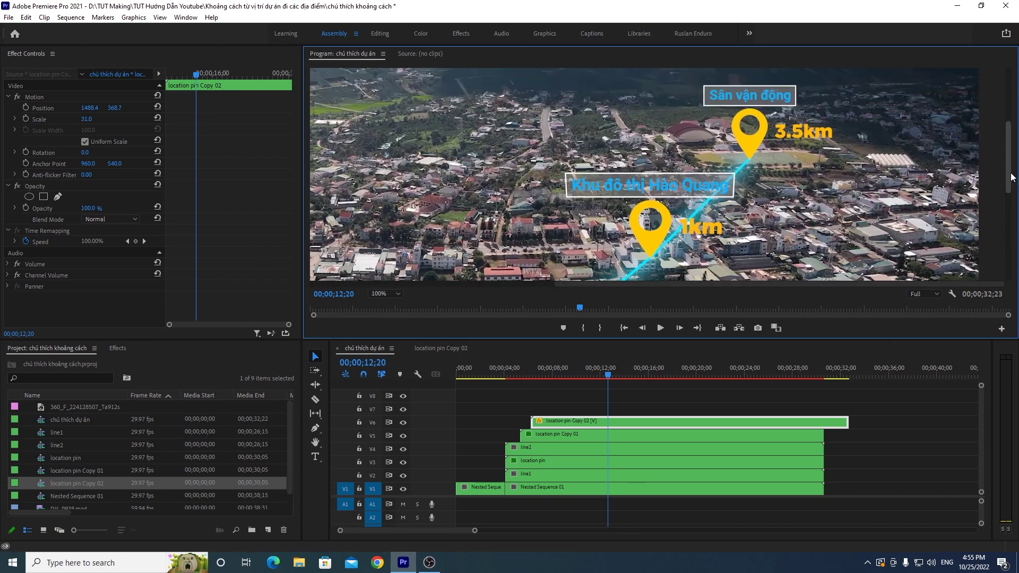
Step: Apply Basic 3D to the location pin Copy 02 clip with a Tilt of 16°
{"action": "left_click", "coordinate": [112, 351]}
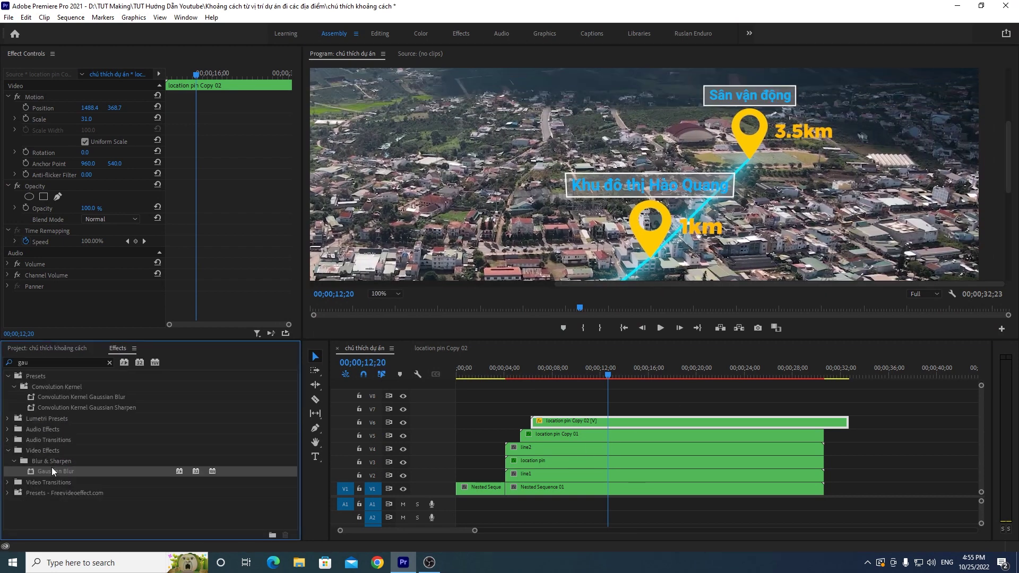
{"action": "left_click_drag", "start_coordinate": [62, 364], "coordinate": [2, 366]}
{"action": "type", "text": "bais"}
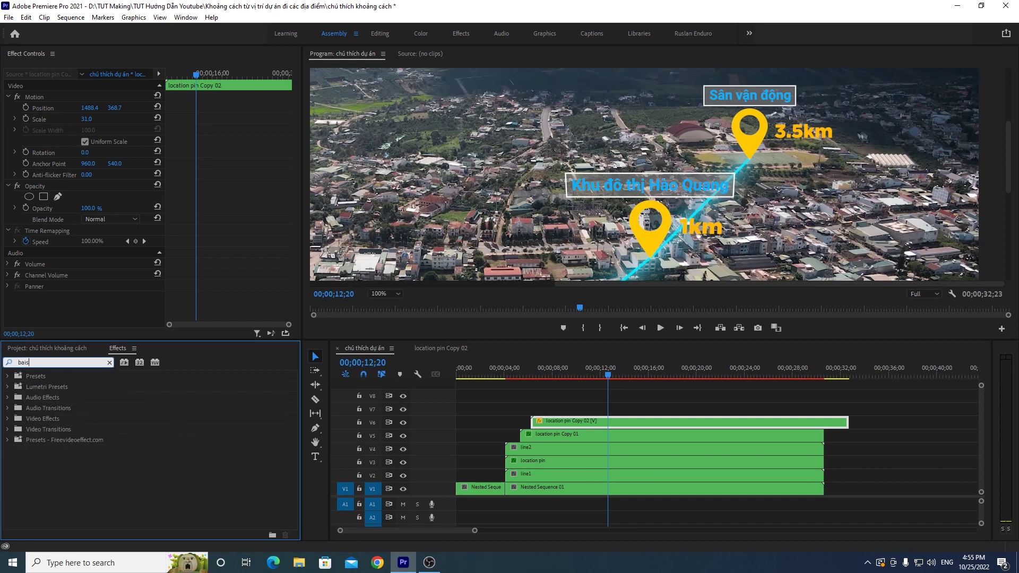
{"action": "key", "text": "BackSpace"}
{"action": "type", "text": "d"}
{"action": "key", "text": "BackSpace"}
{"action": "type", "text": "s"}
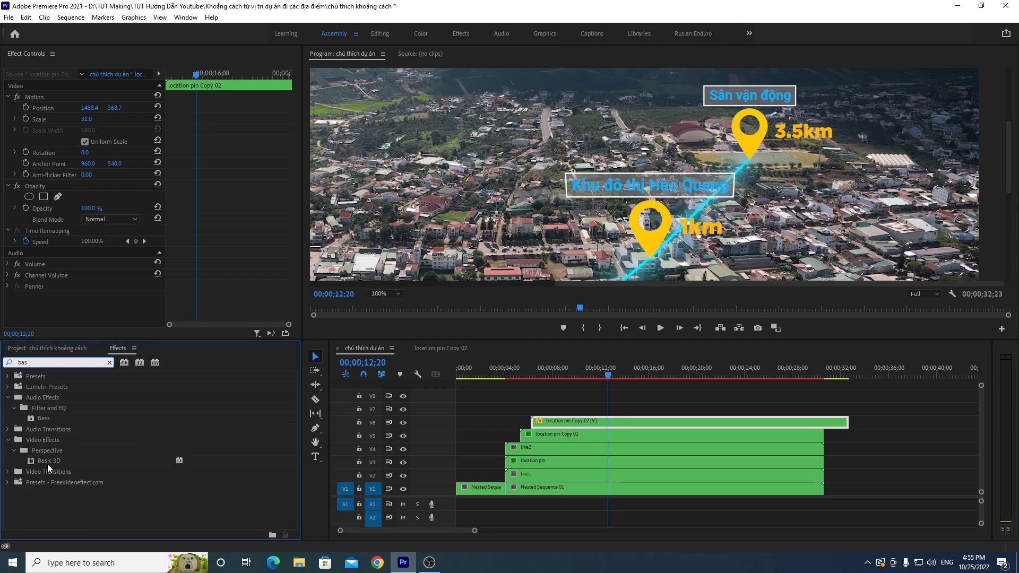
{"action": "left_click_drag", "start_coordinate": [46, 461], "coordinate": [629, 426]}
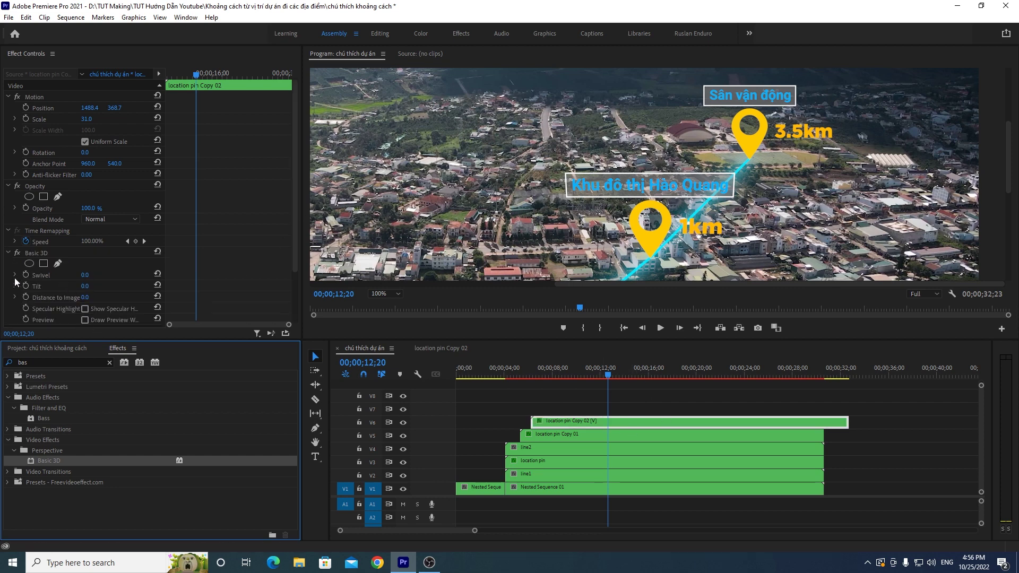
{"action": "left_click", "coordinate": [36, 253]}
{"action": "left_click_drag", "start_coordinate": [83, 287], "coordinate": [90, 287]}
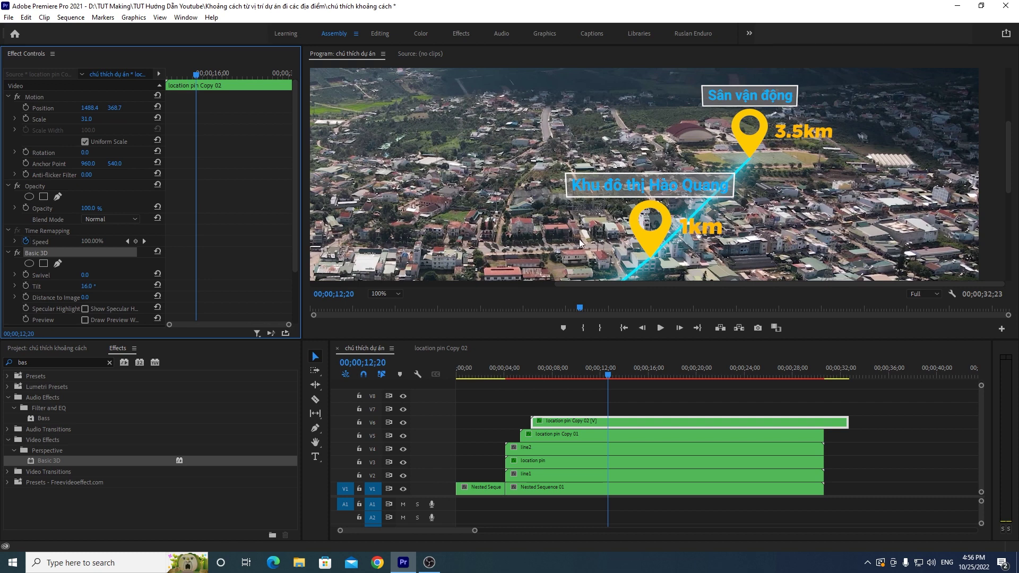
Step: Nudge the 3.5km pin by single pixels to position 1489.4, 370.7 on the line's tip
{"action": "left_click", "coordinate": [33, 97]}
{"action": "left_click", "coordinate": [752, 147]}
{"action": "key", "text": "Right"}
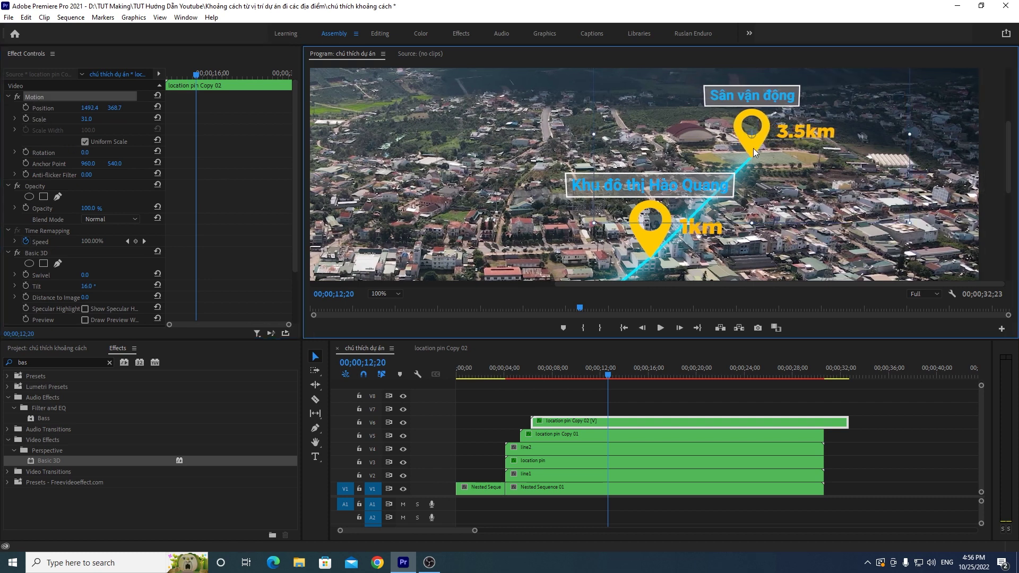
{"action": "key", "text": "Down"}
{"action": "key", "text": "Right"}
{"action": "key", "text": "Down"}
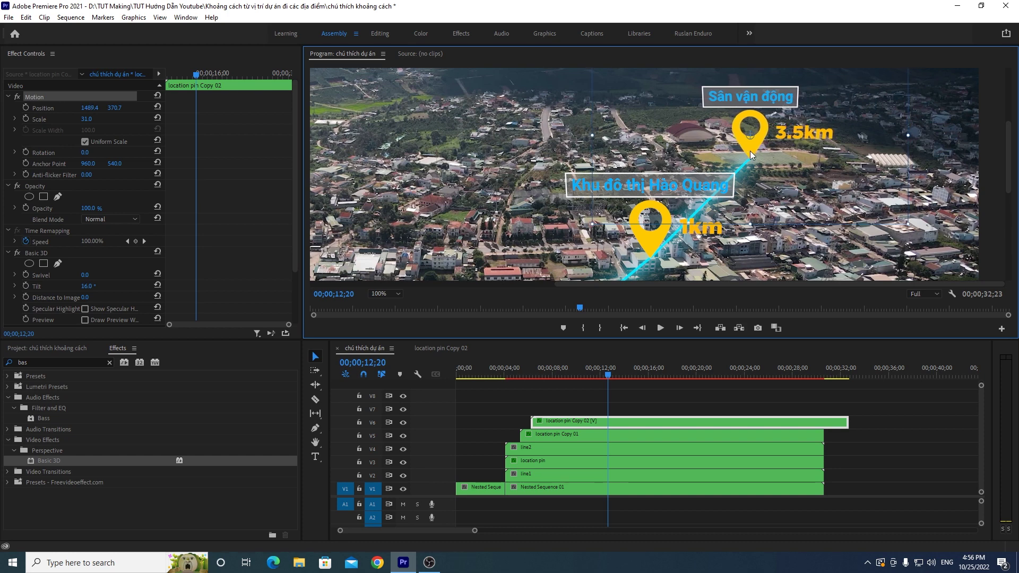
{"action": "key", "text": "Left"}
{"action": "left_click", "coordinate": [381, 293]}
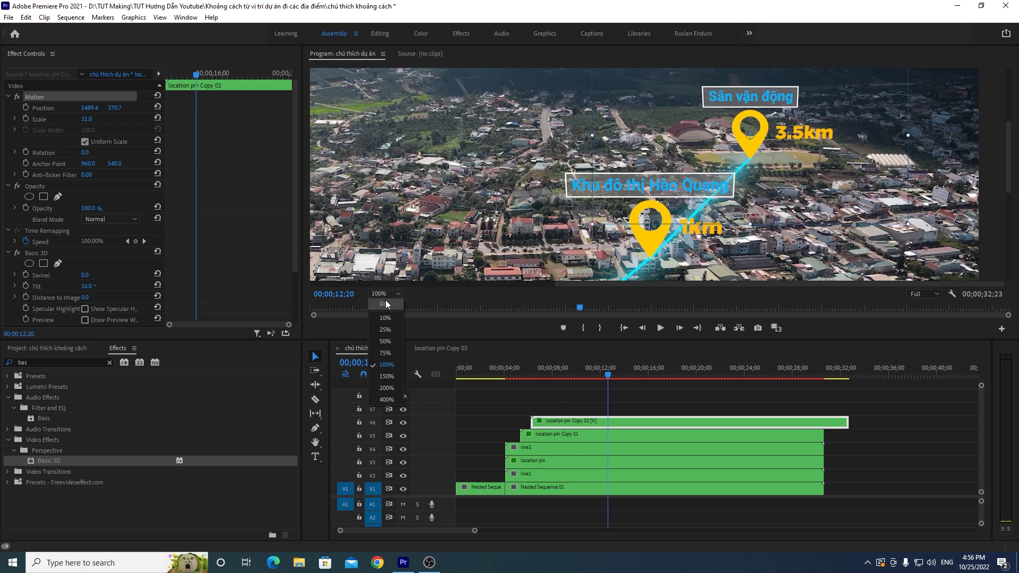
Step: With the monitor at Fit, shift the V6 pin clip slightly later and trim its end to match the other layers
{"action": "left_click", "coordinate": [385, 300]}
{"action": "left_click_drag", "start_coordinate": [848, 422], "coordinate": [823, 422]}
{"action": "mouse_move", "coordinate": [577, 369]}
{"action": "left_mouse_down"}
{"action": "mouse_move", "coordinate": [528, 386]}
{"action": "mouse_move", "coordinate": [537, 377]}
{"action": "left_mouse_up"}
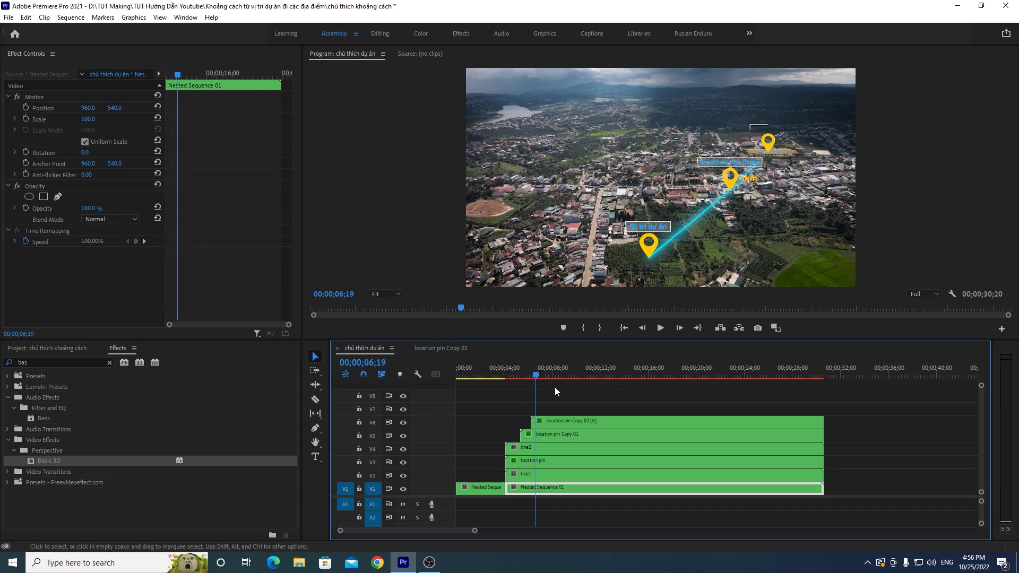
{"action": "key", "text": "Right"}
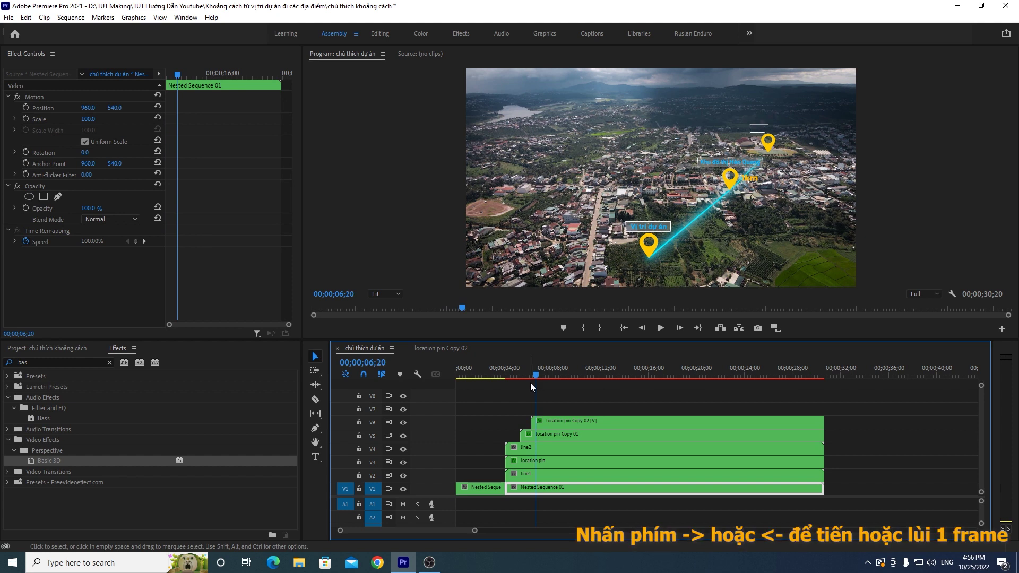
{"action": "key", "text": "Right"}
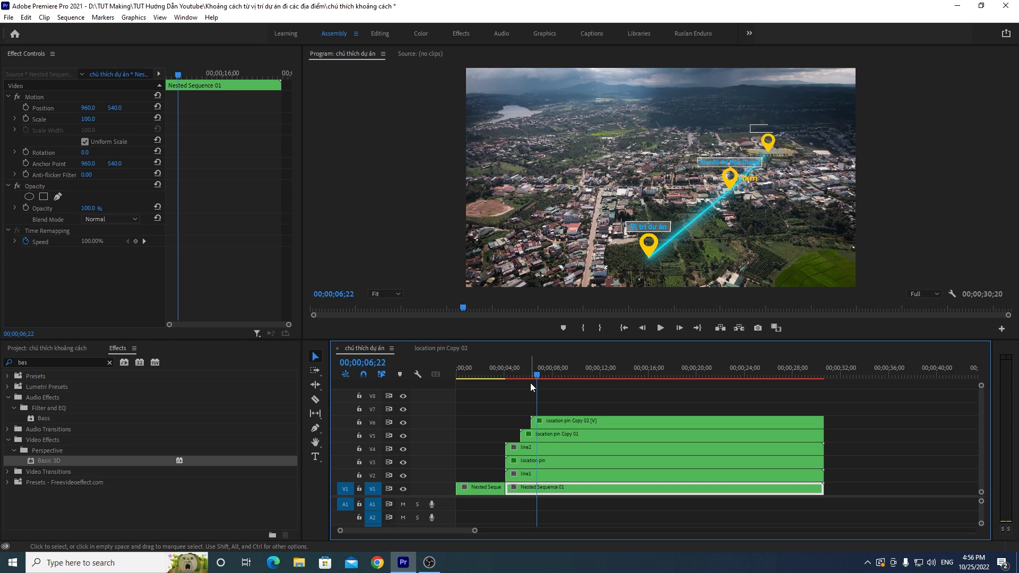
{"action": "left_click_drag", "start_coordinate": [559, 421], "coordinate": [565, 421]}
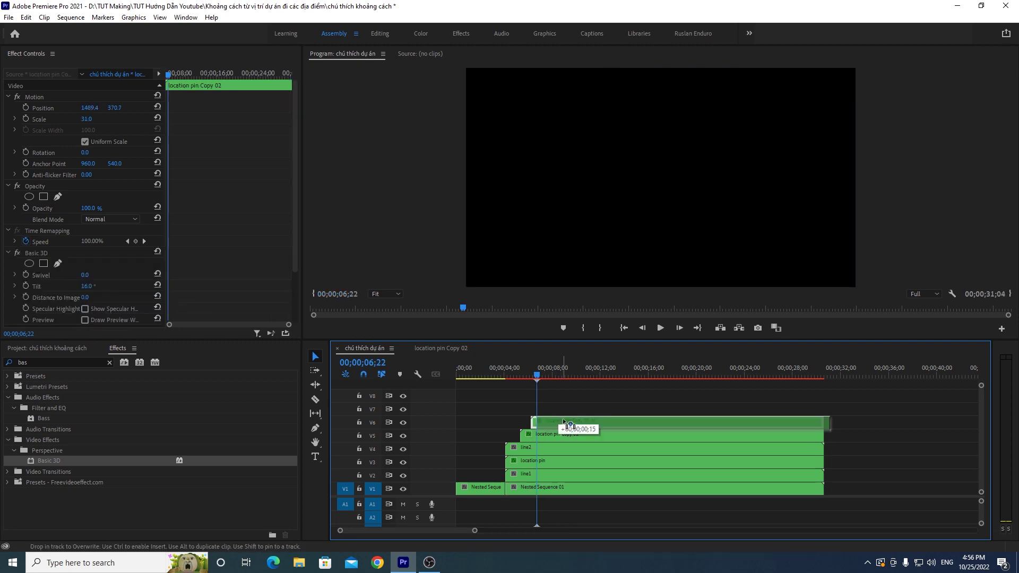
{"action": "left_click_drag", "start_coordinate": [830, 422], "coordinate": [827, 421]}
Step: Preview the pin animation from 04;13
{"action": "left_click_drag", "start_coordinate": [565, 377], "coordinate": [509, 378]}
{"action": "left_click", "coordinate": [656, 331]}
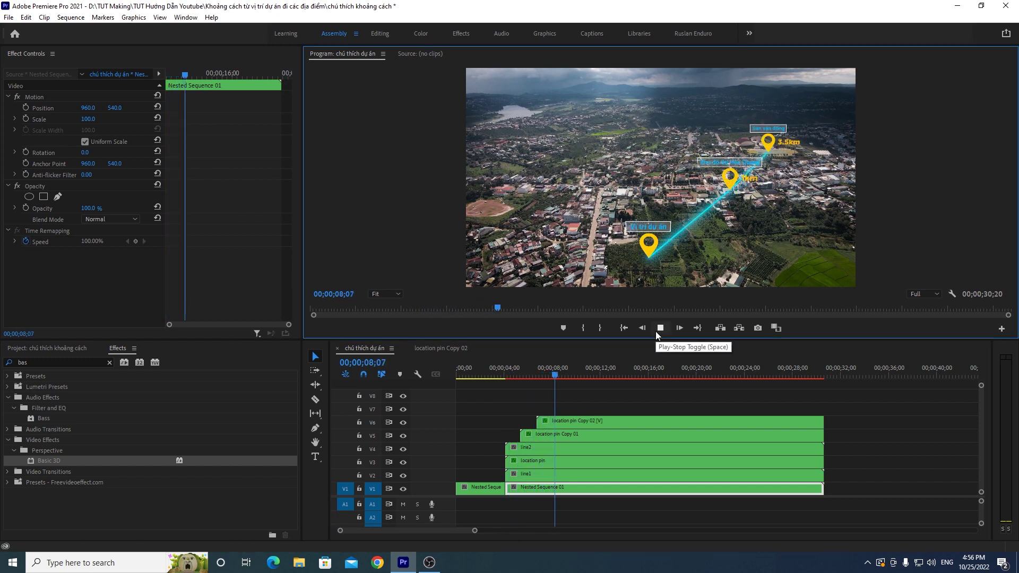
{"action": "left_click", "coordinate": [660, 329]}
{"action": "left_click", "coordinate": [663, 325]}
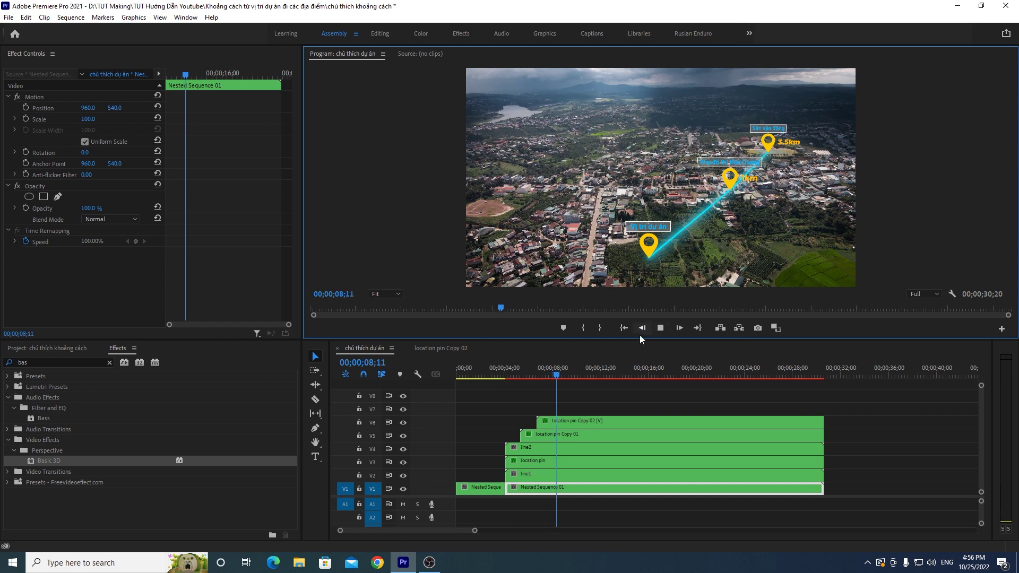
{"action": "mouse_move", "coordinate": [578, 375]}
{"action": "left_mouse_down"}
{"action": "mouse_move", "coordinate": [532, 392]}
{"action": "mouse_move", "coordinate": [568, 390]}
{"action": "left_mouse_up"}
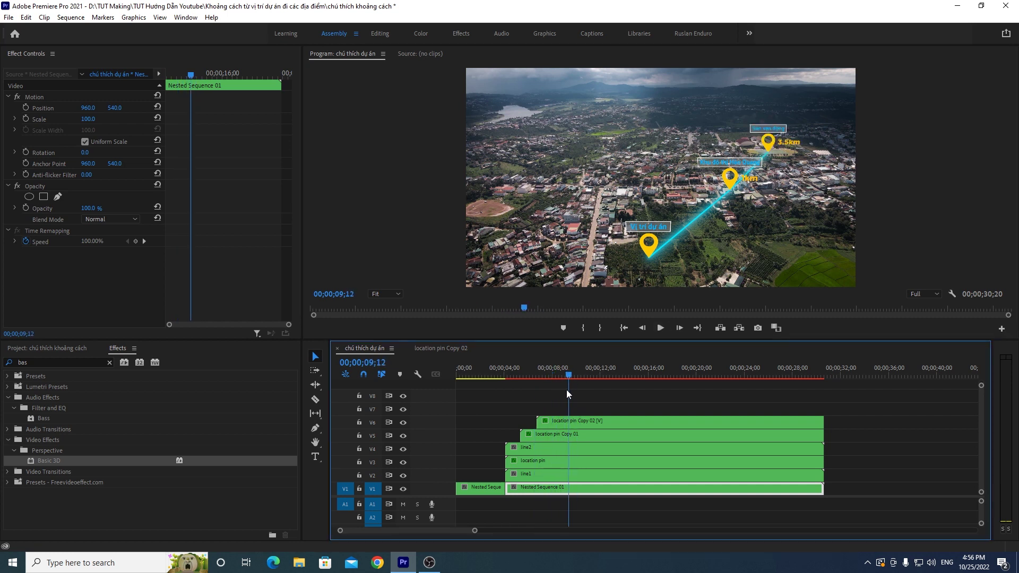
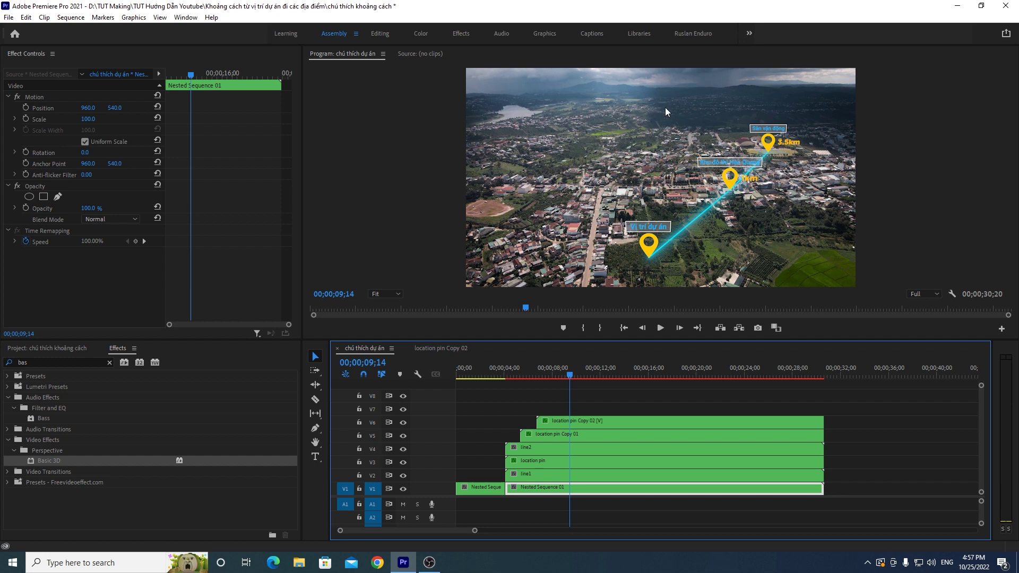
Step: Save the project and draw a new line with the Pen tool above the far 3.5km pin
{"action": "key", "text": "ctrl+s"}
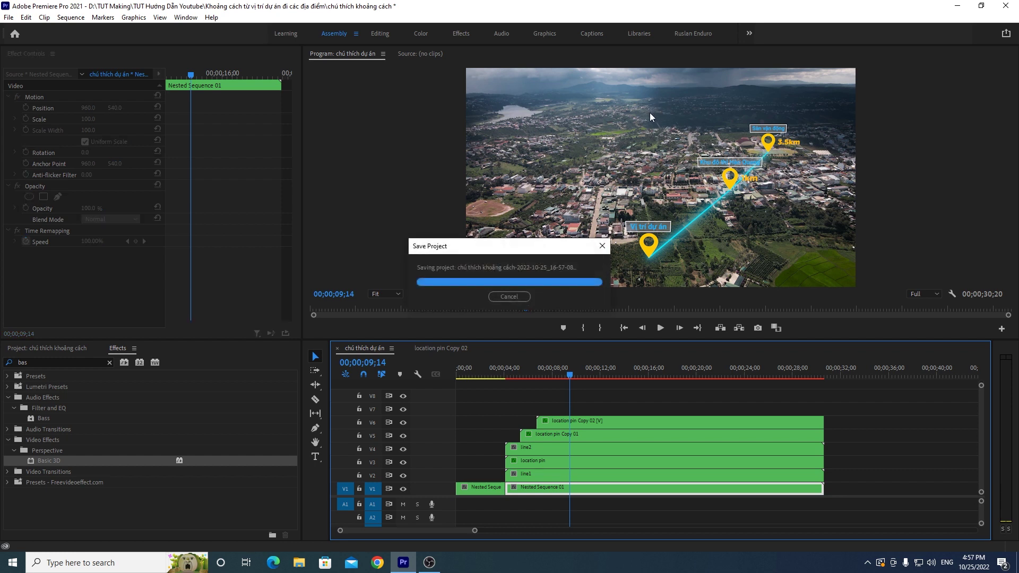
{"action": "left_click", "coordinate": [627, 4]}
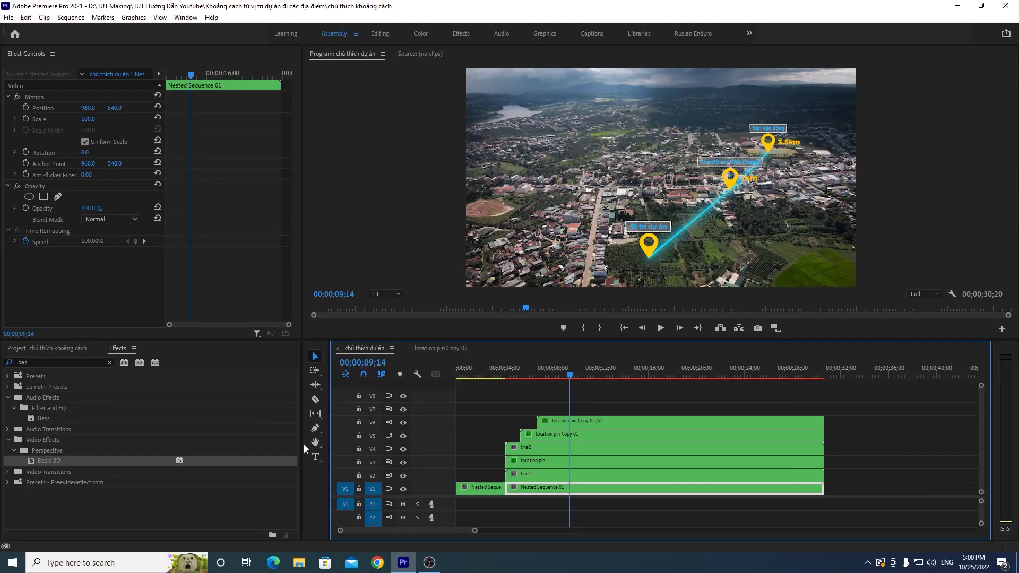
{"action": "left_click", "coordinate": [313, 429]}
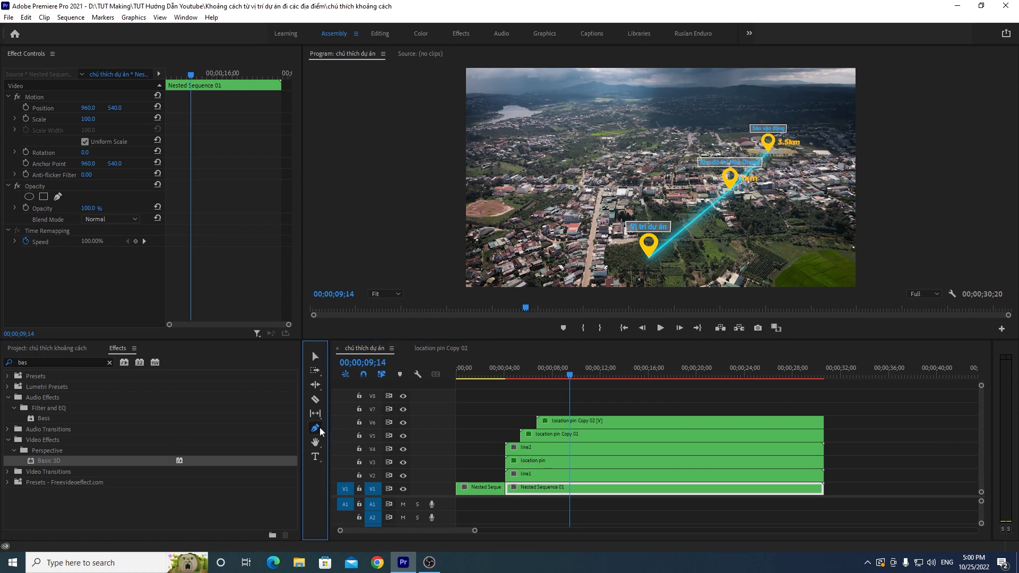
{"action": "left_click", "coordinate": [769, 152]}
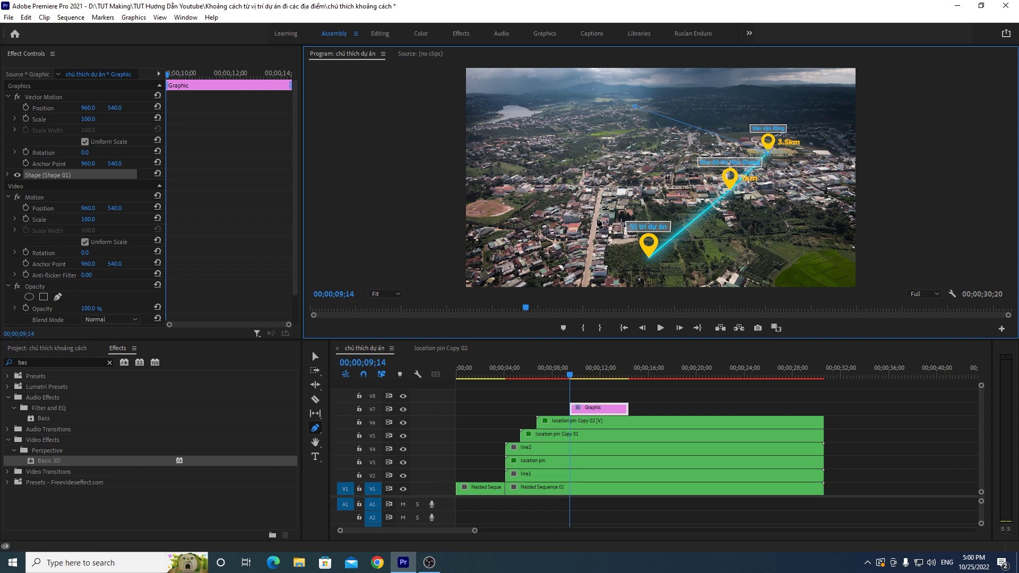
Step: Select the new line and expand Shape 01's properties to reach its stroke width
{"action": "left_click", "coordinate": [315, 357]}
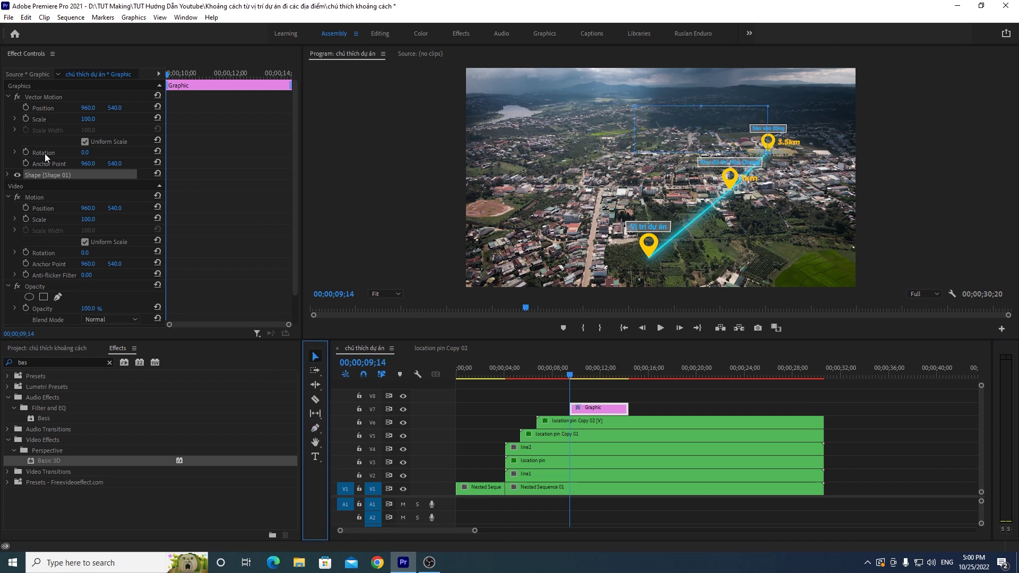
{"action": "left_click", "coordinate": [11, 177]}
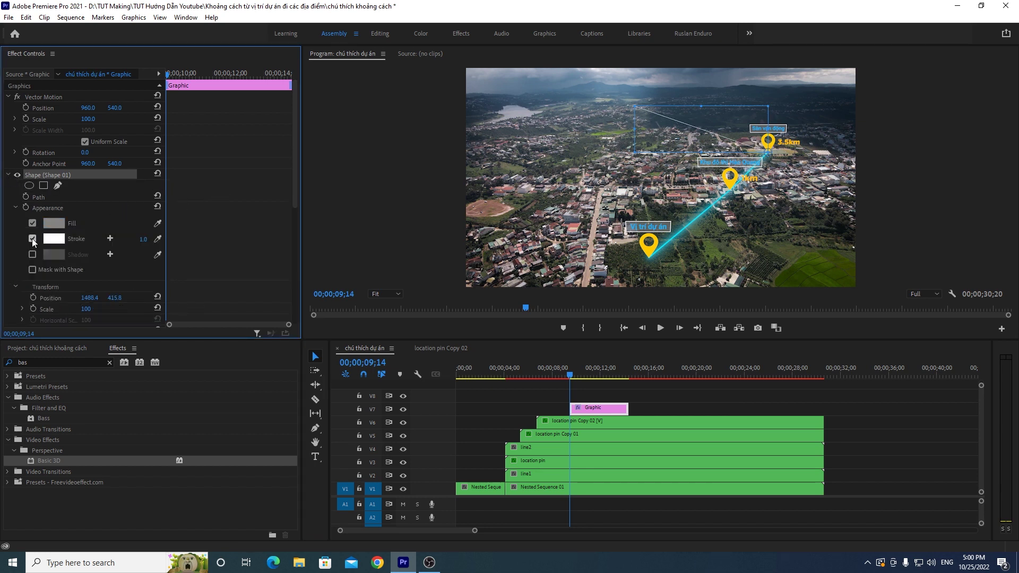
{"action": "left_click", "coordinate": [142, 241]}
Step: Set the new line's stroke width to 5
{"action": "type", "text": "5"}
{"action": "key", "text": "Return"}
{"action": "left_click", "coordinate": [48, 240]}
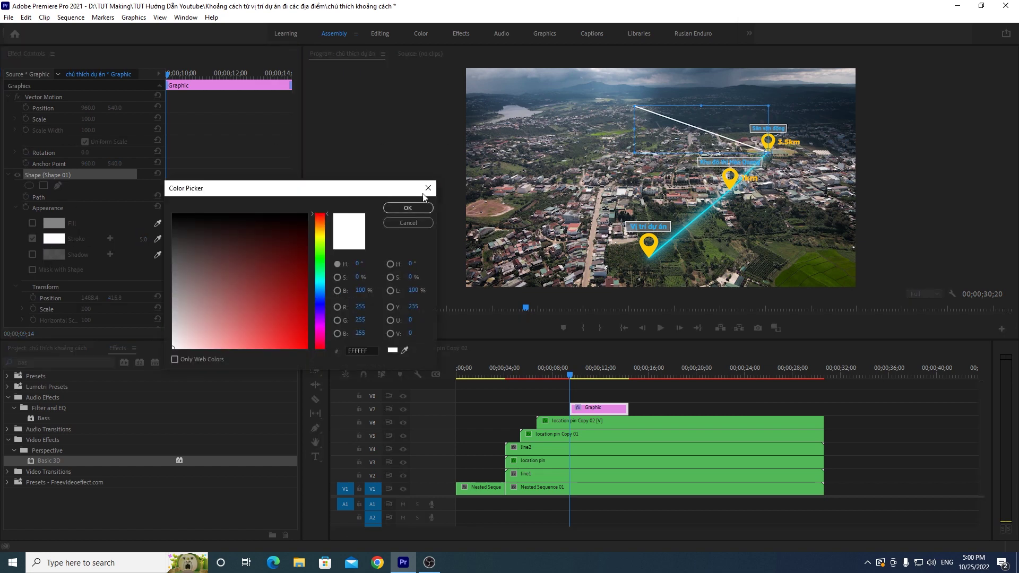
{"action": "left_click", "coordinate": [409, 204]}
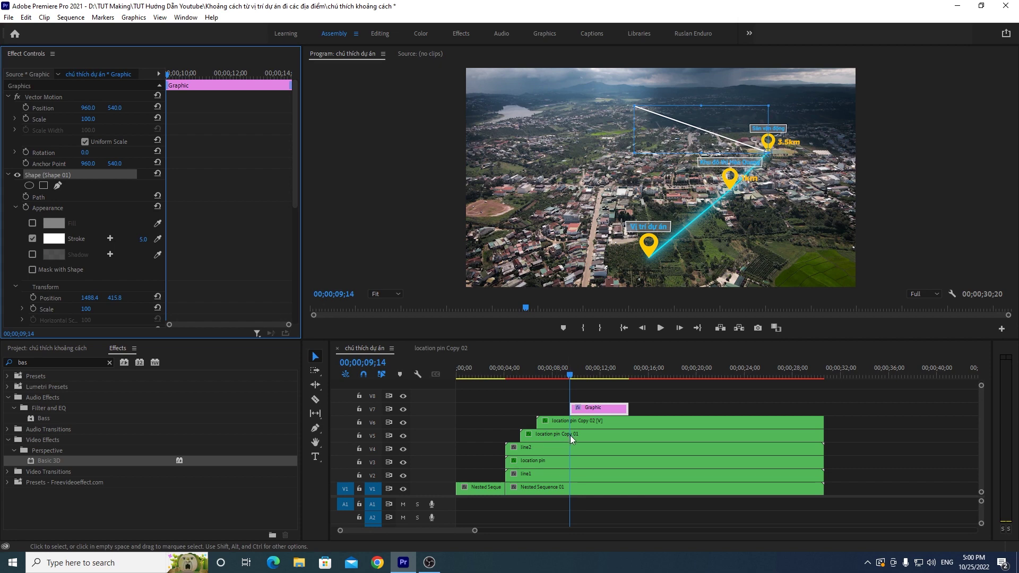
Step: Copy the cyan hex code 00EAFF from the existing line inside the line2 nested sequence
{"action": "double_click", "coordinate": [556, 448]}
{"action": "left_click", "coordinate": [489, 406]}
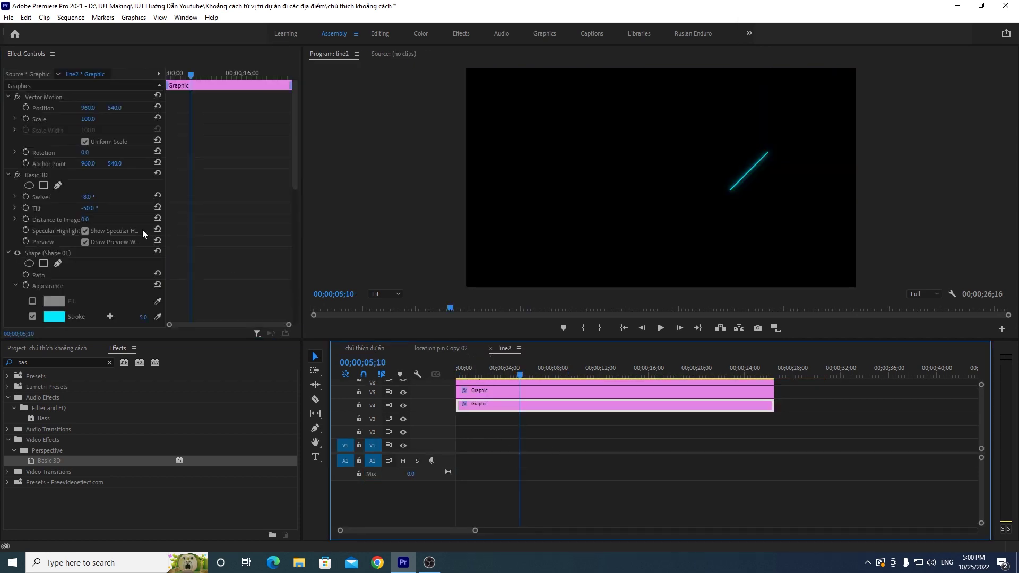
{"action": "left_click", "coordinate": [57, 318]}
{"action": "left_click_drag", "start_coordinate": [376, 352], "coordinate": [337, 352]}
{"action": "key", "text": "ctrl+c"}
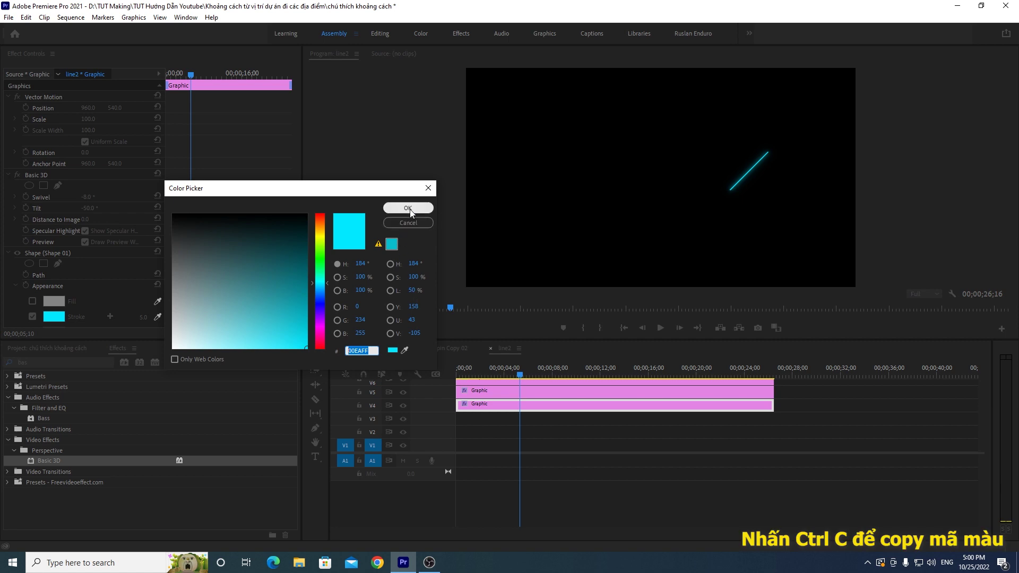
{"action": "left_click", "coordinate": [410, 210]}
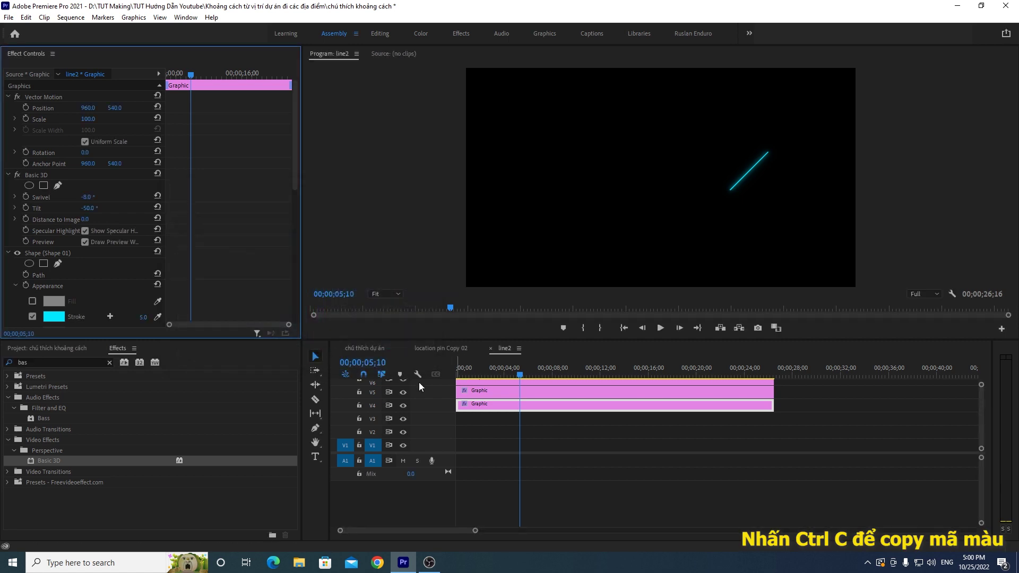
{"action": "left_click", "coordinate": [490, 348]}
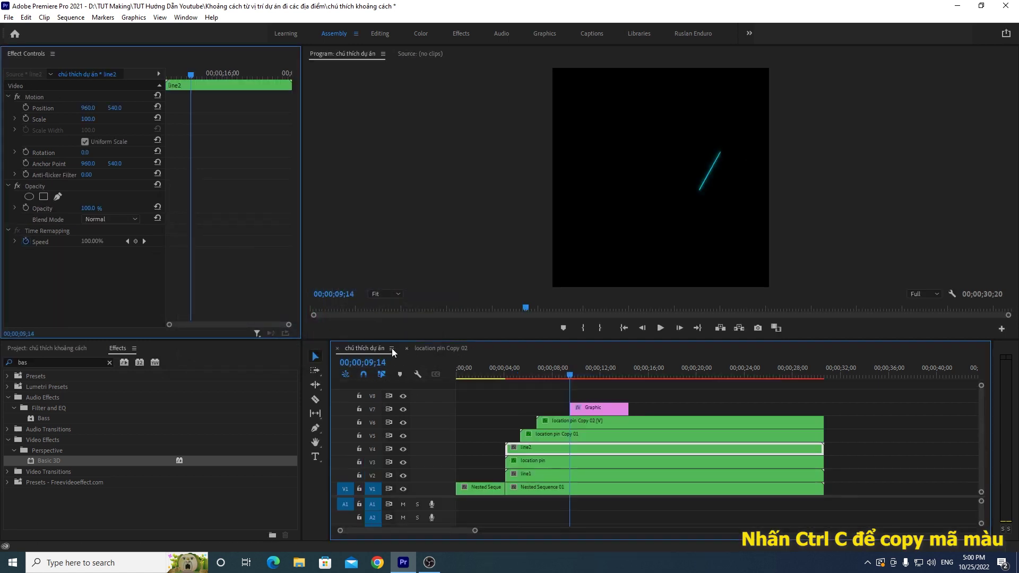
Step: Paste 00EAFF as the new line's stroke colour and extend its Graphic clip to the others' end
{"action": "left_click", "coordinate": [590, 409]}
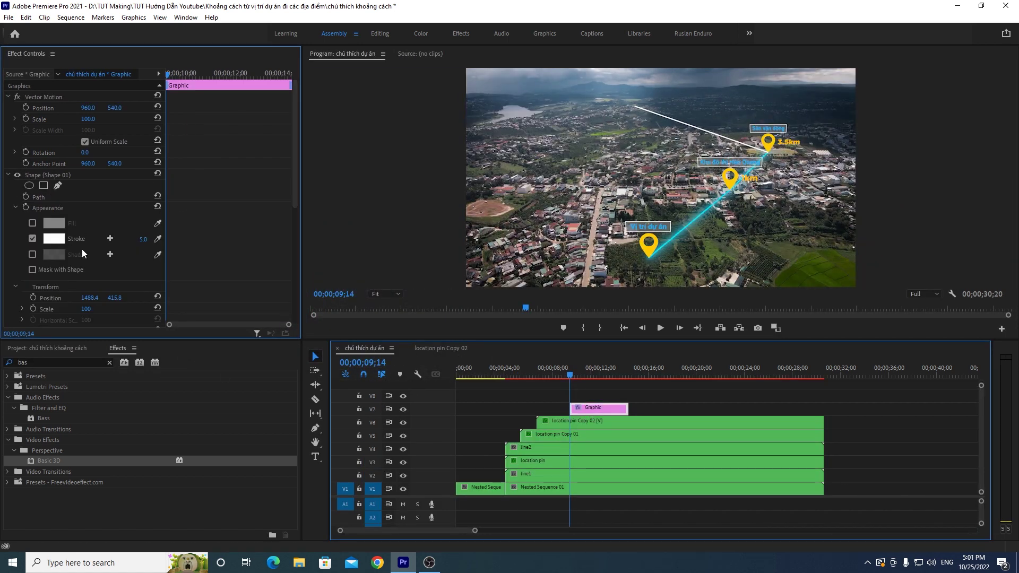
{"action": "left_click", "coordinate": [51, 240]}
{"action": "double_click", "coordinate": [370, 351]}
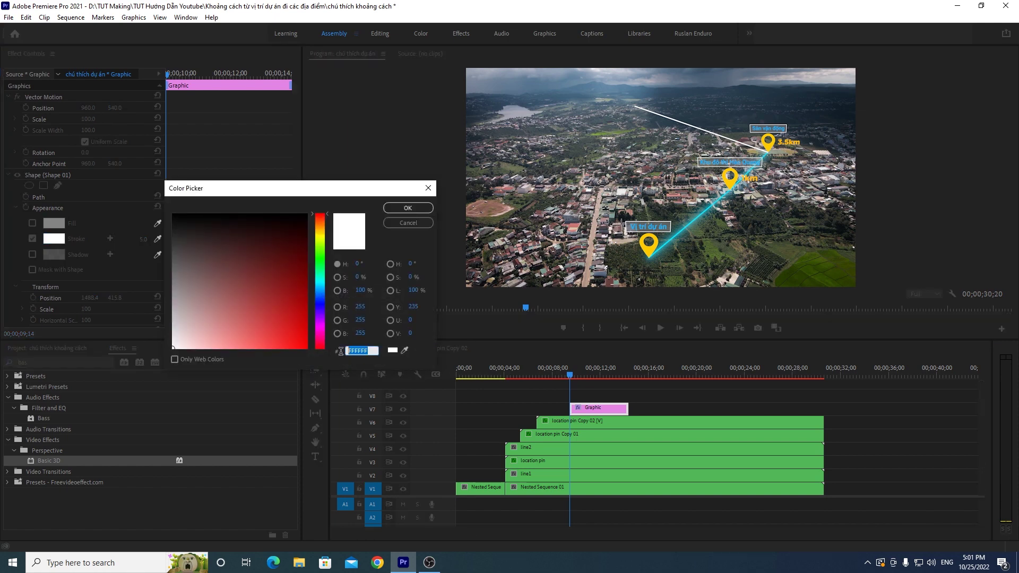
{"action": "key", "text": "ctrl+v"}
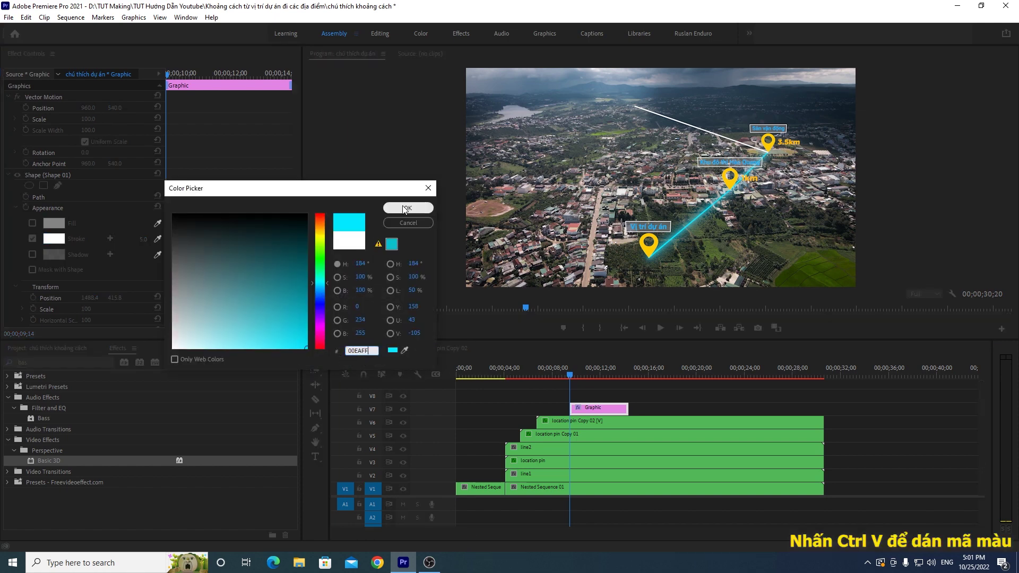
{"action": "left_click", "coordinate": [407, 207]}
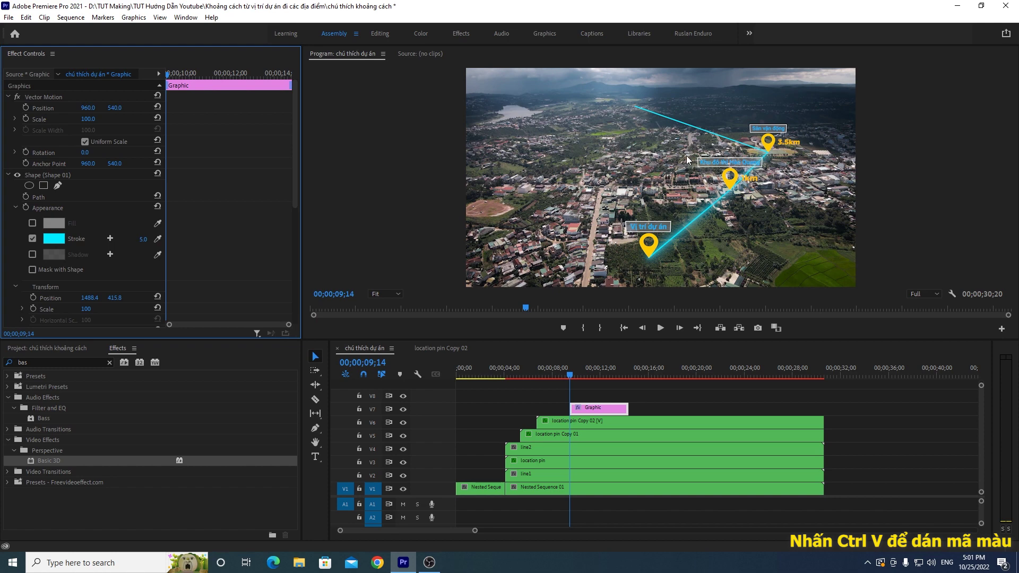
{"action": "left_click_drag", "start_coordinate": [627, 409], "coordinate": [823, 410]}
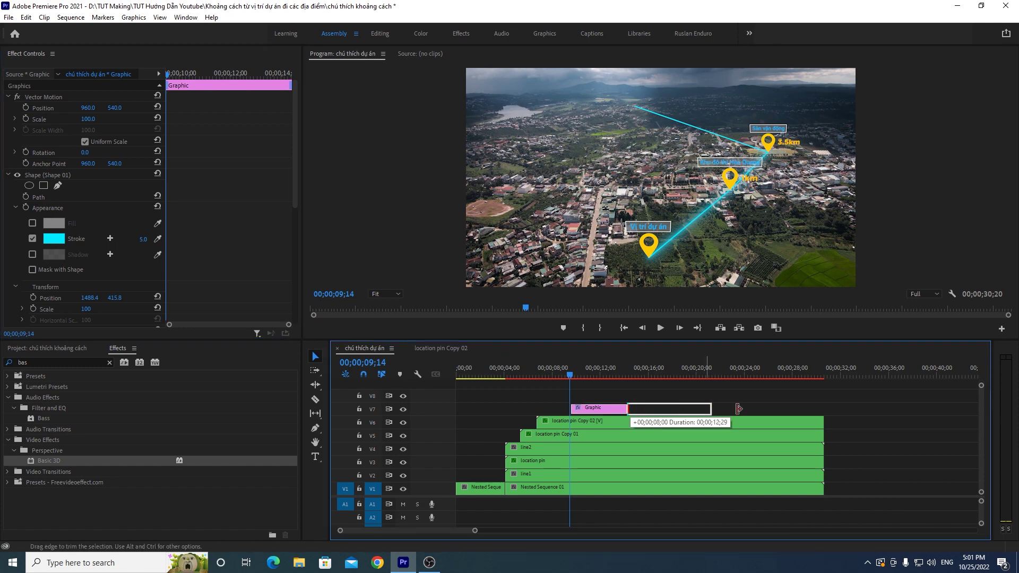
Step: Pull the Graphic clip's start back to match the other lines, then preview around seven seconds
{"action": "left_click_drag", "start_coordinate": [571, 409], "coordinate": [505, 409]}
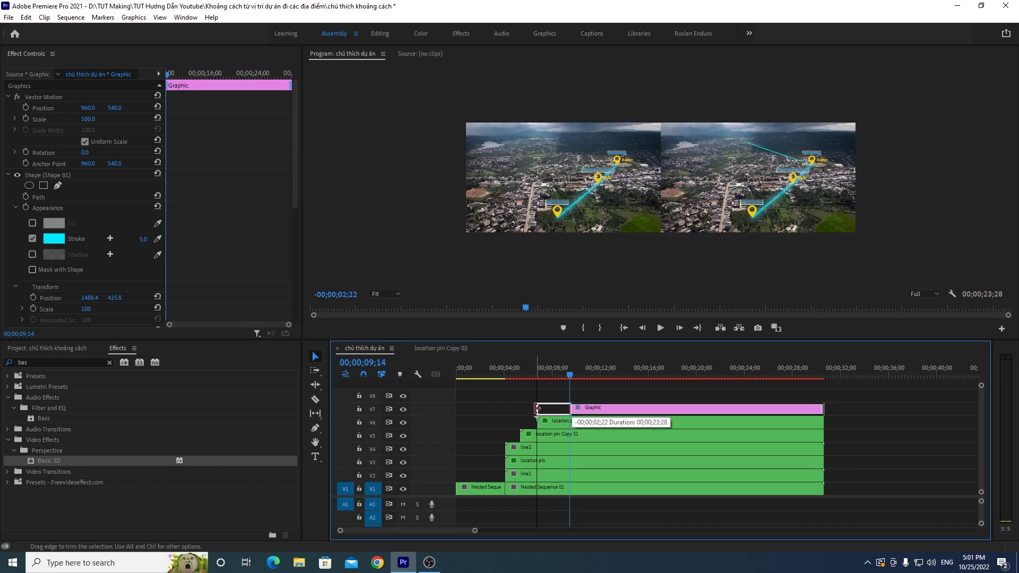
{"action": "left_click", "coordinate": [613, 398]}
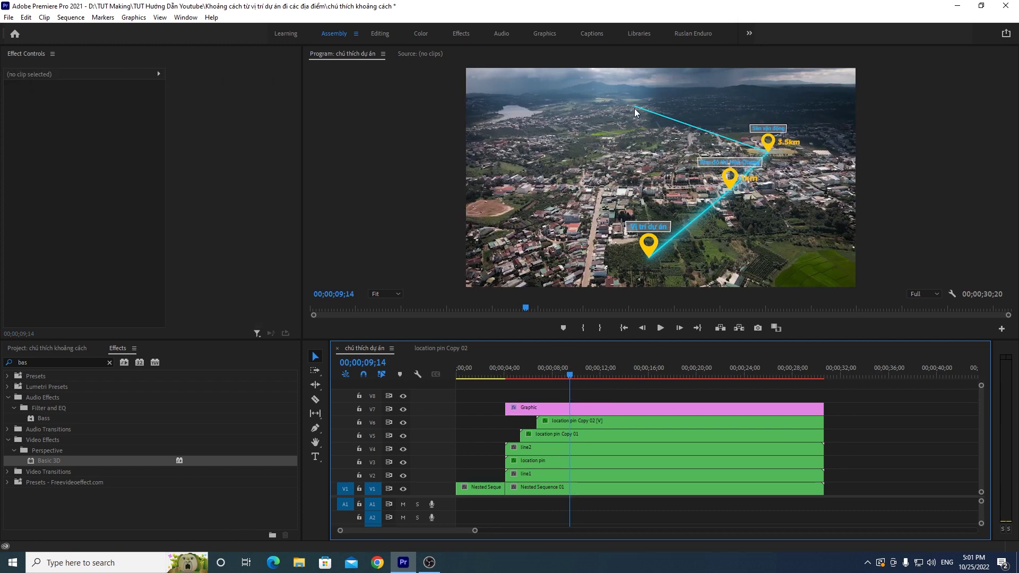
{"action": "mouse_move", "coordinate": [568, 375]}
{"action": "left_mouse_down"}
{"action": "mouse_move", "coordinate": [516, 375]}
{"action": "mouse_move", "coordinate": [545, 375]}
{"action": "left_mouse_up"}
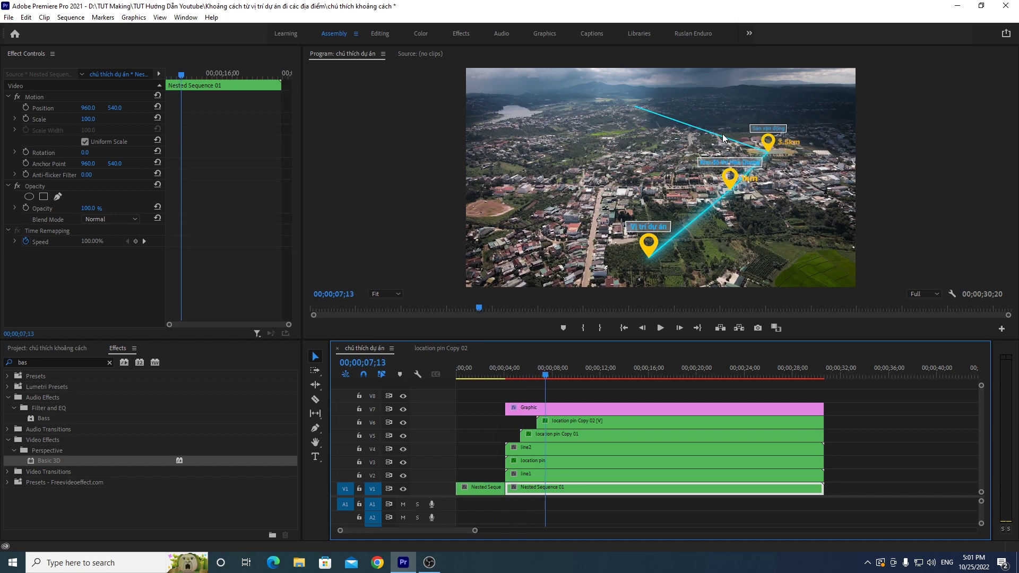
{"action": "left_click_drag", "start_coordinate": [514, 375], "coordinate": [547, 369]}
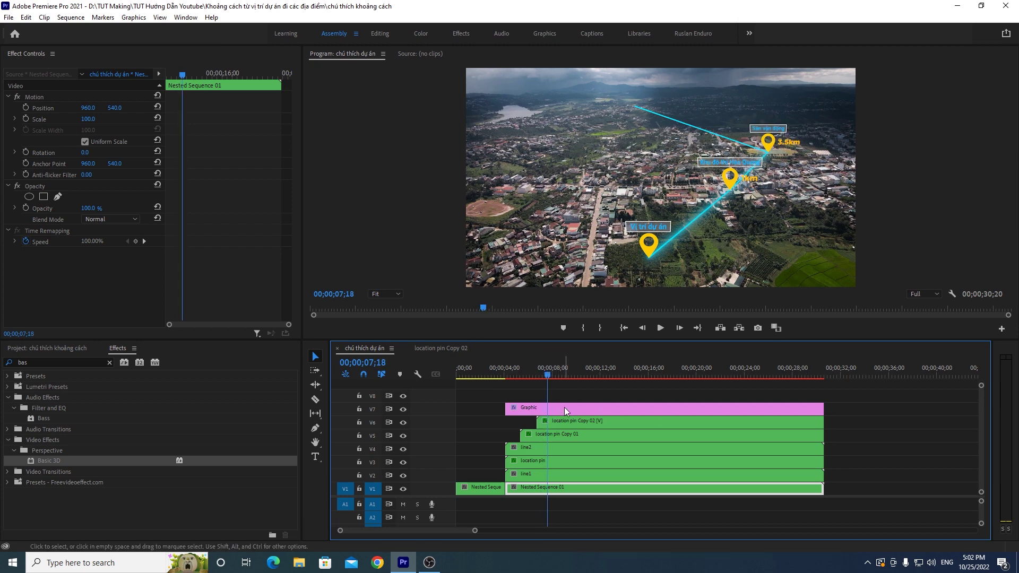
Step: Add a starting Scale keyframe of 0 to the new line shape
{"action": "left_click", "coordinate": [564, 407]}
{"action": "left_click", "coordinate": [549, 373]}
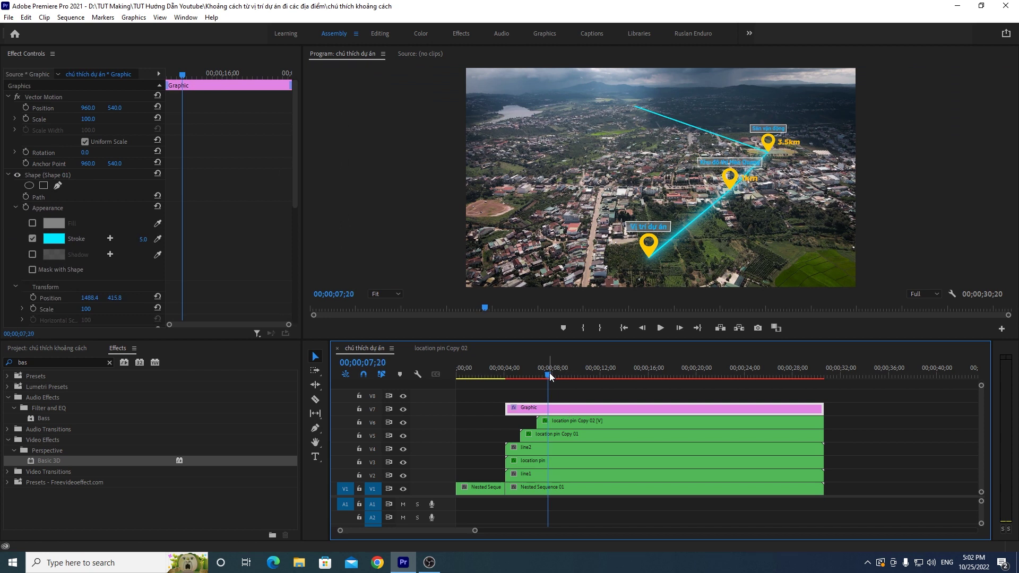
{"action": "key", "text": "Left"}
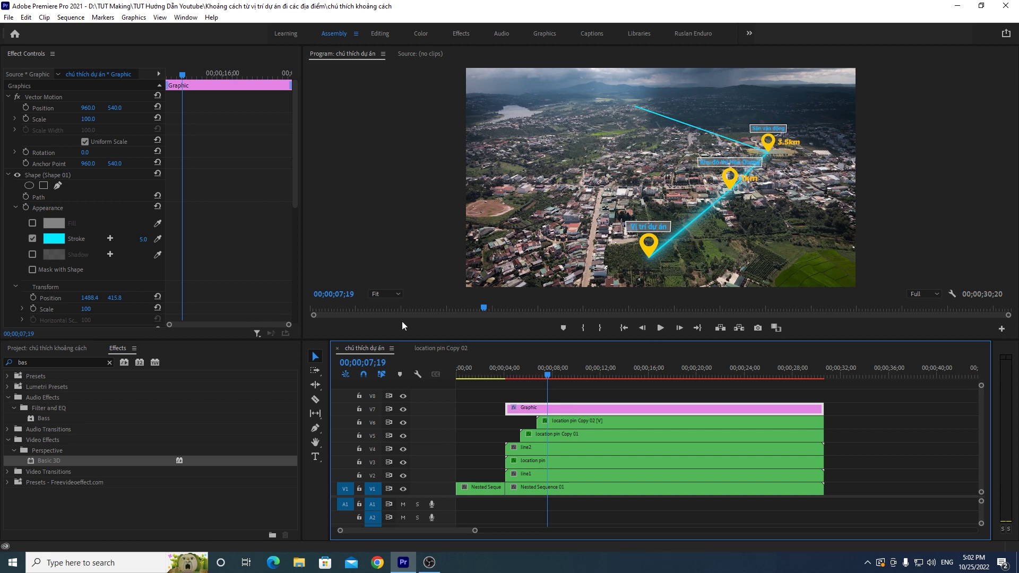
{"action": "mouse_move", "coordinate": [295, 154]}
{"action": "left_mouse_down"}
{"action": "mouse_move", "coordinate": [295, 191]}
{"action": "mouse_move", "coordinate": [298, 180]}
{"action": "left_mouse_up"}
{"action": "left_click", "coordinate": [56, 126]}
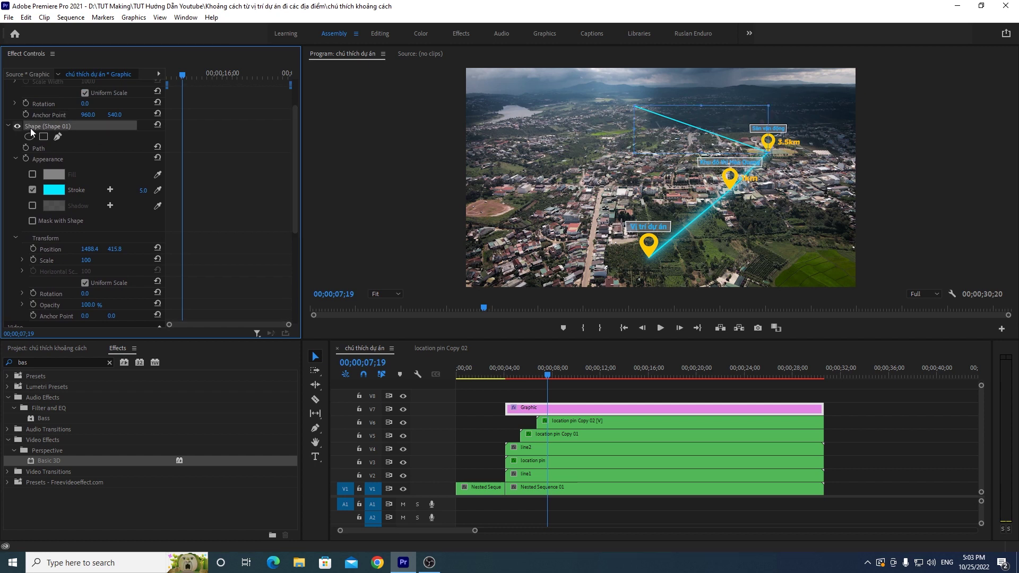
{"action": "left_click_drag", "start_coordinate": [292, 151], "coordinate": [293, 180]}
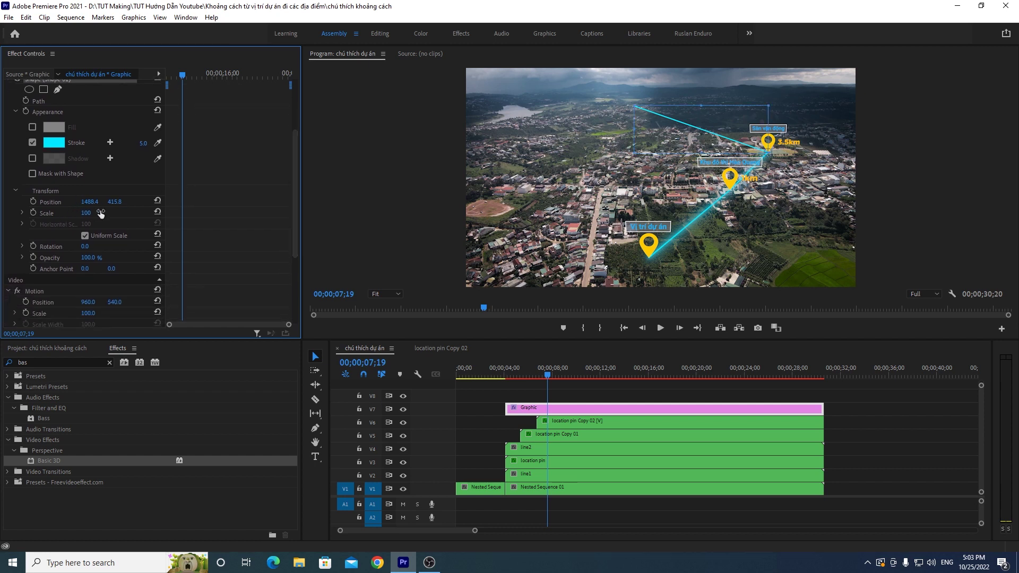
{"action": "left_click", "coordinate": [33, 212]}
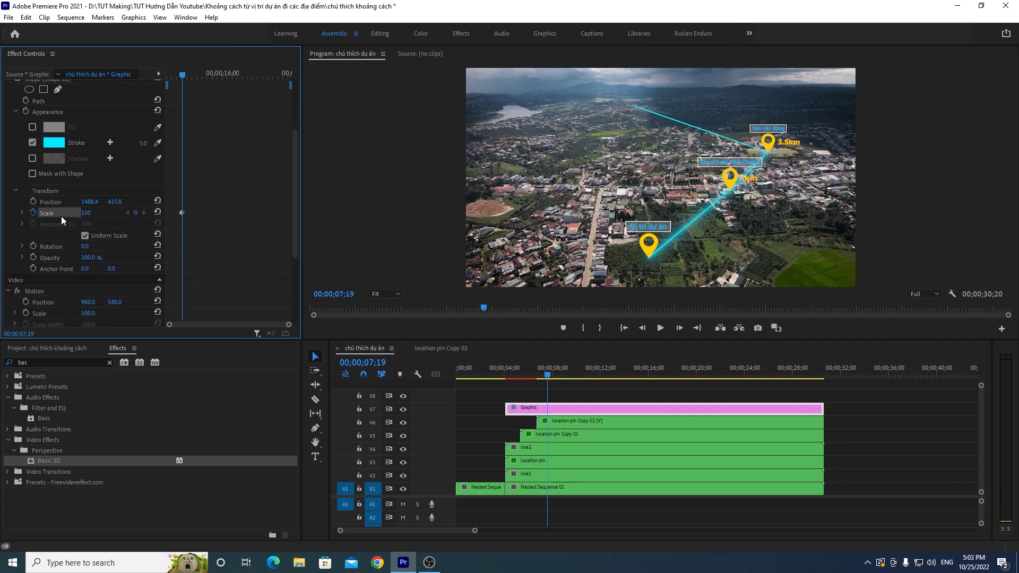
{"action": "left_click", "coordinate": [86, 213]}
{"action": "type", "text": "0"}
{"action": "key", "text": "Return"}
Step: Add a Scale 100 end keyframe at 08;14 and preview the line growing
{"action": "left_click_drag", "start_coordinate": [184, 76], "coordinate": [186, 76]}
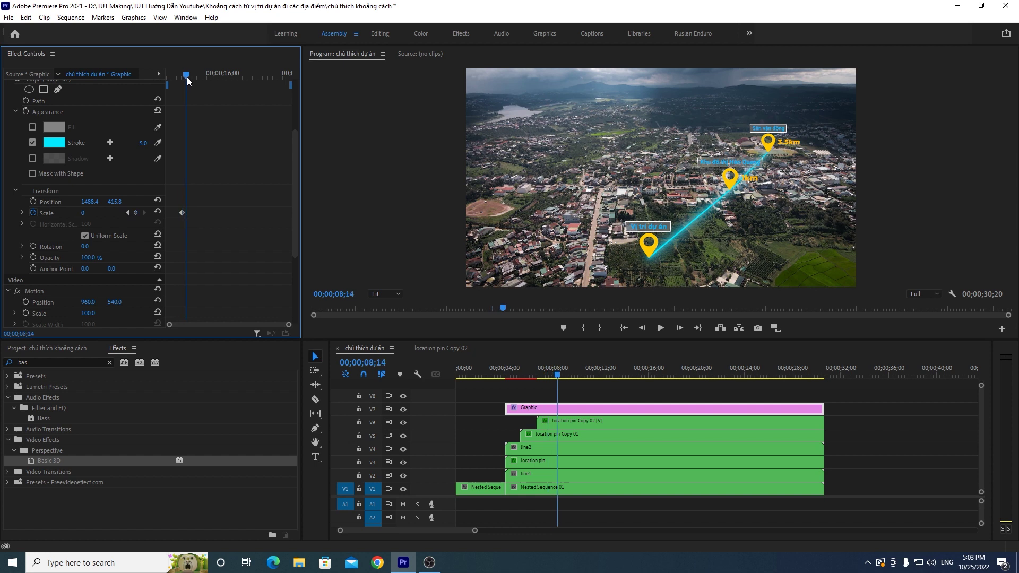
{"action": "left_click", "coordinate": [83, 212]}
{"action": "type", "text": "100"}
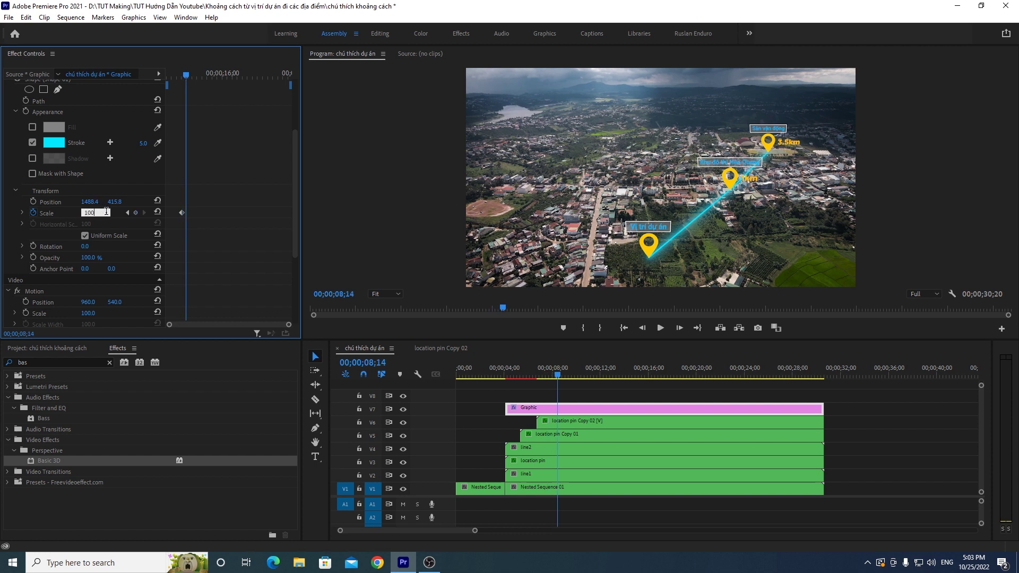
{"action": "key", "text": "Return"}
{"action": "left_click_drag", "start_coordinate": [549, 378], "coordinate": [536, 379]}
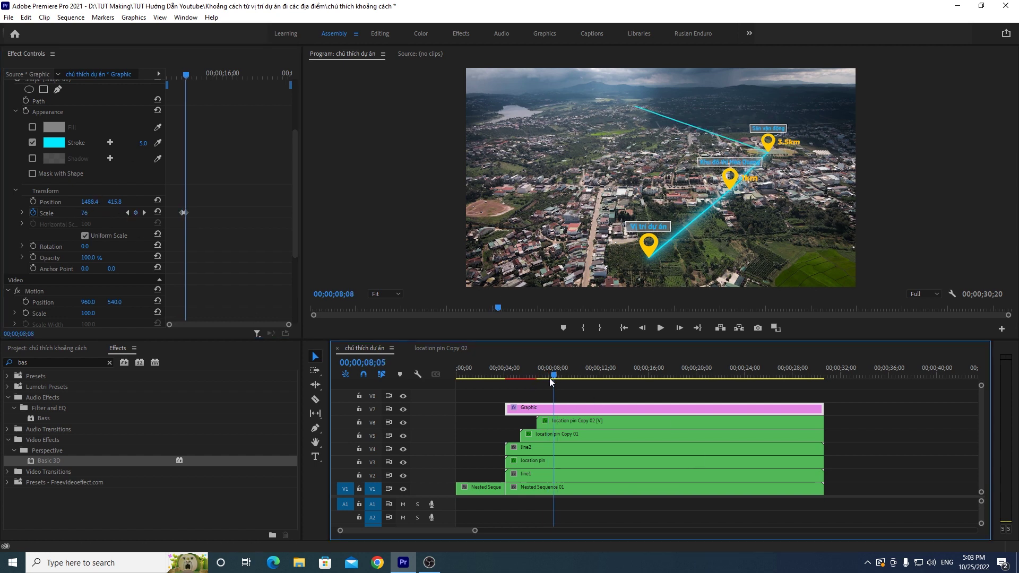
{"action": "left_click", "coordinate": [661, 332]}
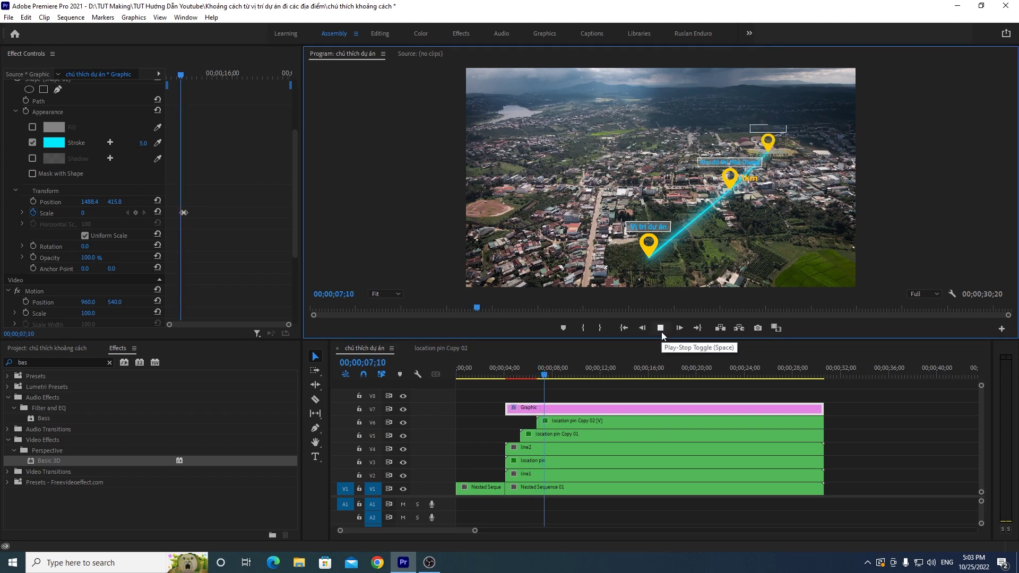
{"action": "left_click", "coordinate": [556, 377]}
{"action": "left_click_drag", "start_coordinate": [555, 376], "coordinate": [552, 378]}
Step: Move the end Scale keyframe earlier and play back to check the timing
{"action": "left_click_drag", "start_coordinate": [288, 326], "coordinate": [199, 326]}
{"action": "left_click_drag", "start_coordinate": [253, 213], "coordinate": [234, 213]}
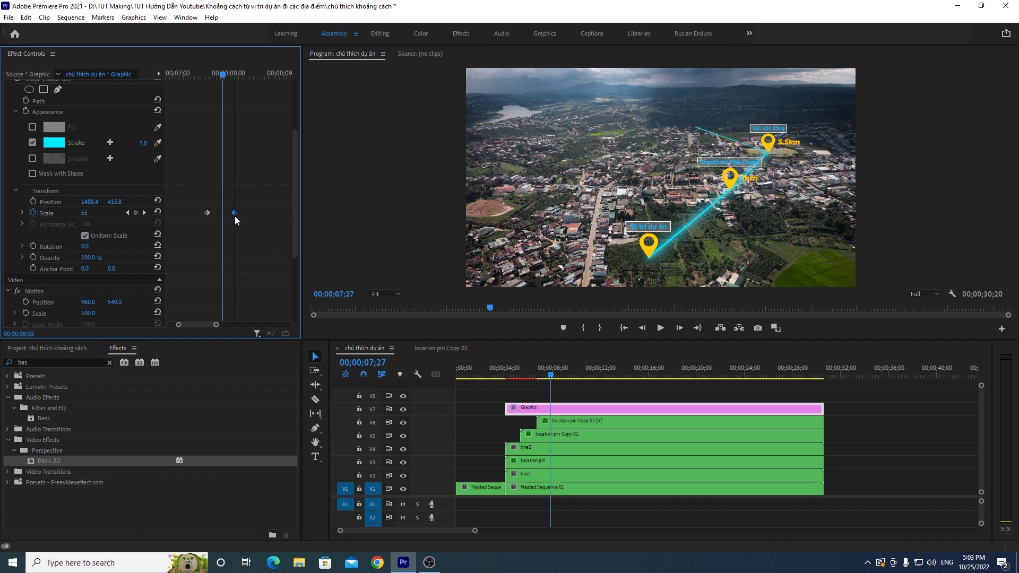
{"action": "left_click_drag", "start_coordinate": [545, 374], "coordinate": [531, 377]}
{"action": "left_click", "coordinate": [661, 332]}
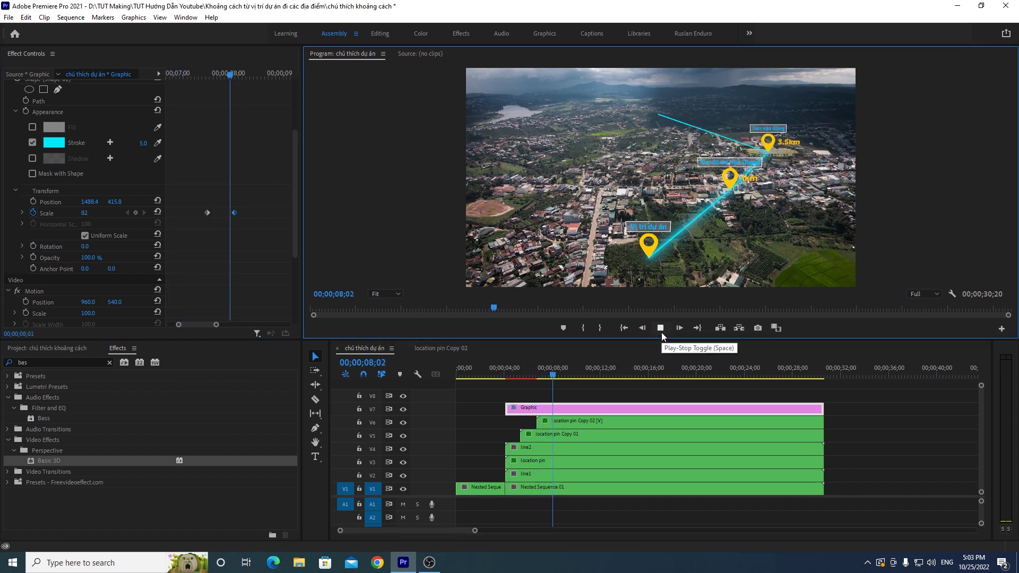
{"action": "left_click", "coordinate": [559, 363]}
{"action": "left_click", "coordinate": [661, 329]}
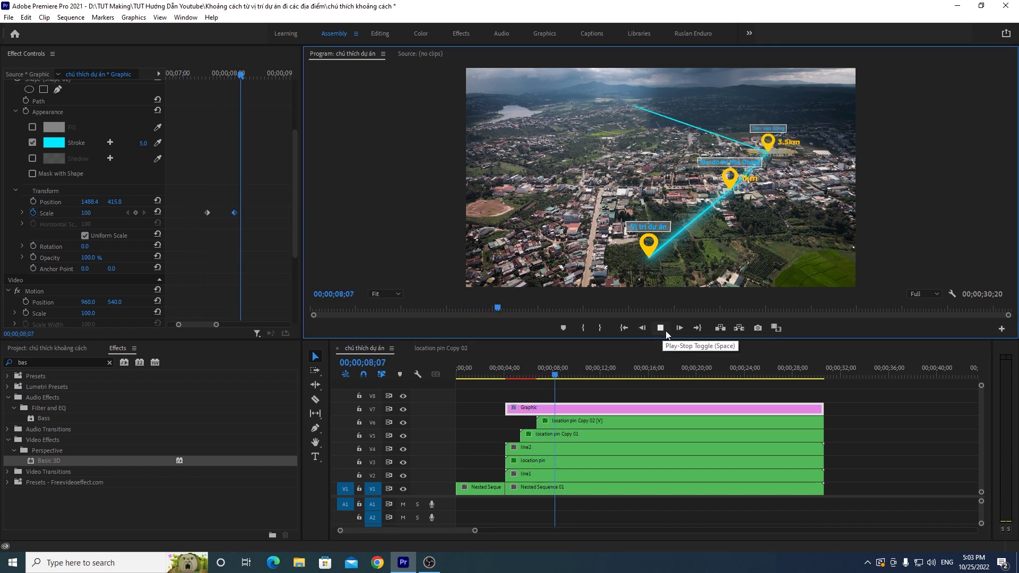
{"action": "left_click", "coordinate": [552, 370]}
Step: Shift the end keyframe slightly earlier, replay, then drag Basic 3D onto the line graphic
{"action": "left_click_drag", "start_coordinate": [235, 212], "coordinate": [230, 212]}
{"action": "left_click", "coordinate": [545, 378]}
{"action": "left_click", "coordinate": [661, 327]}
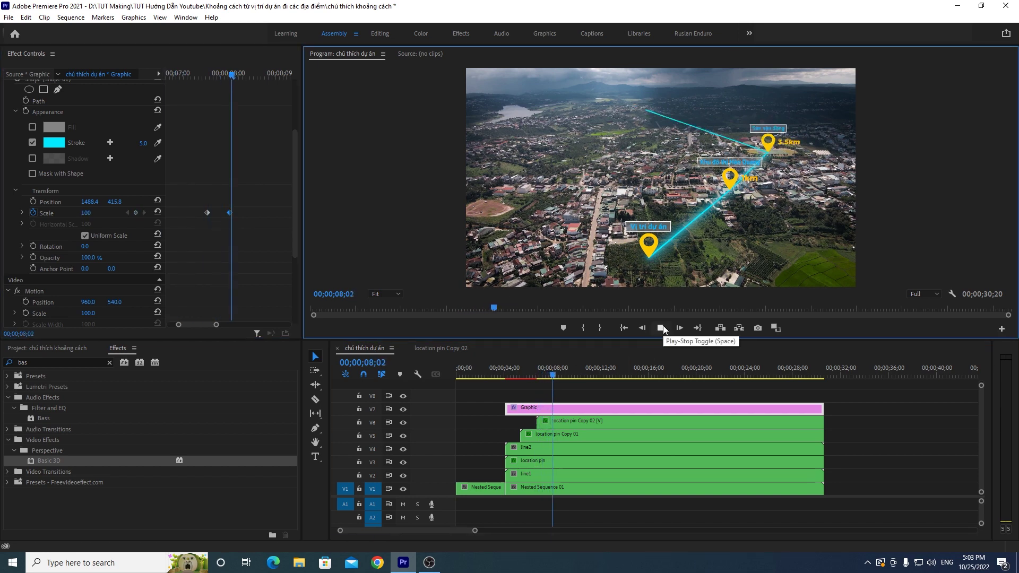
{"action": "left_click", "coordinate": [539, 375]}
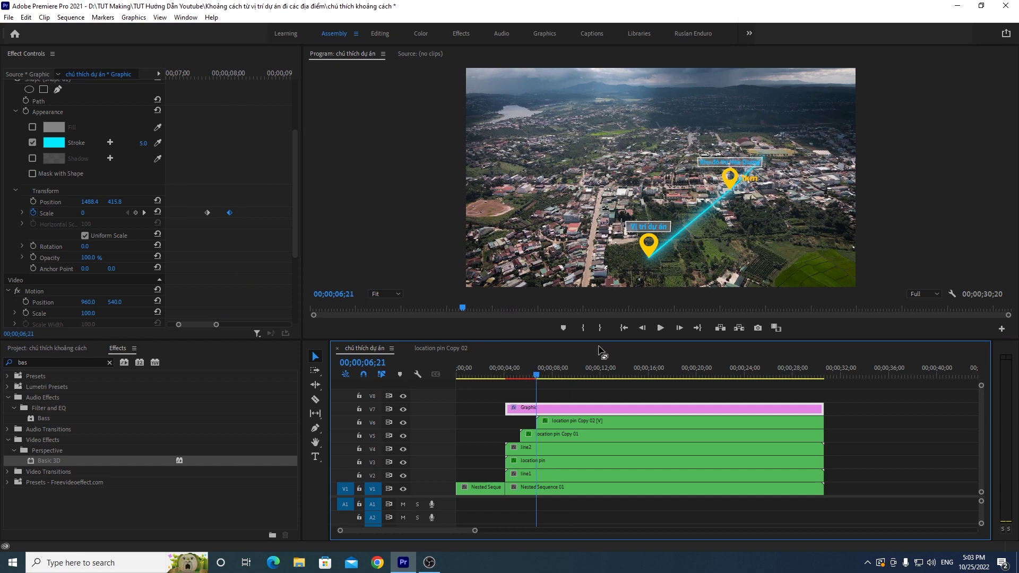
{"action": "left_click", "coordinate": [659, 327]}
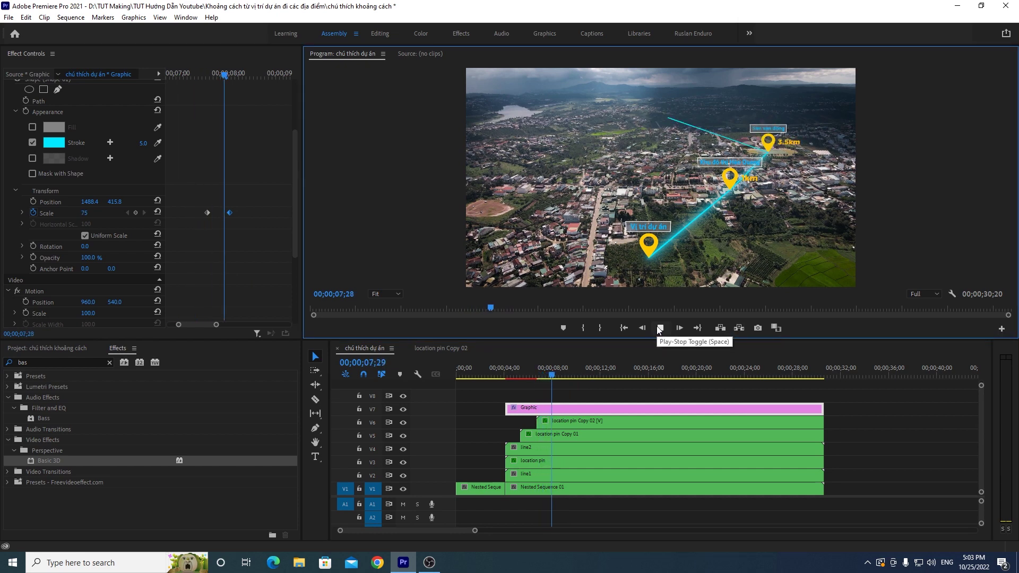
{"action": "left_click", "coordinate": [559, 374]}
{"action": "left_click_drag", "start_coordinate": [559, 374], "coordinate": [561, 373]}
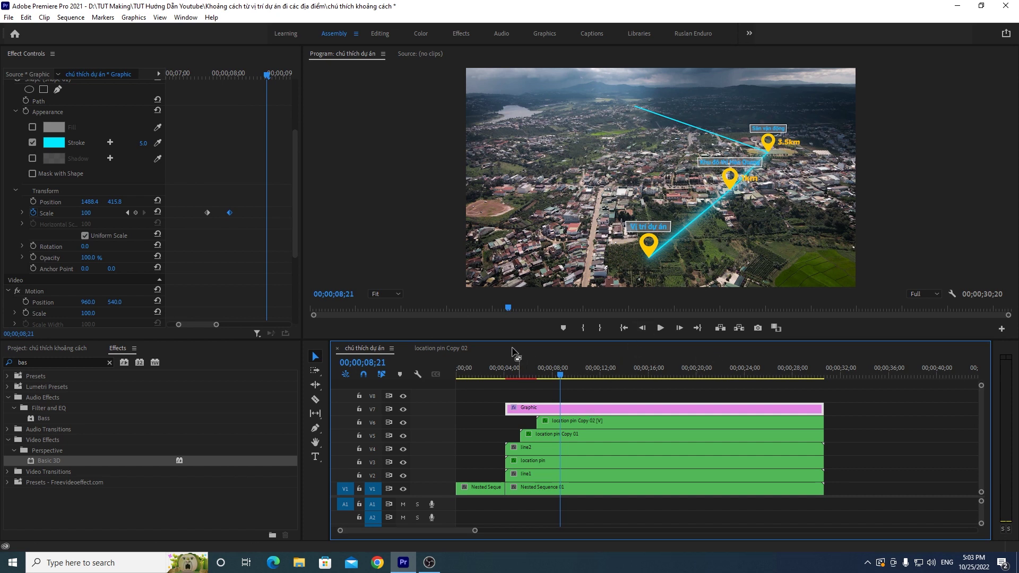
{"action": "left_click_drag", "start_coordinate": [45, 464], "coordinate": [585, 406]}
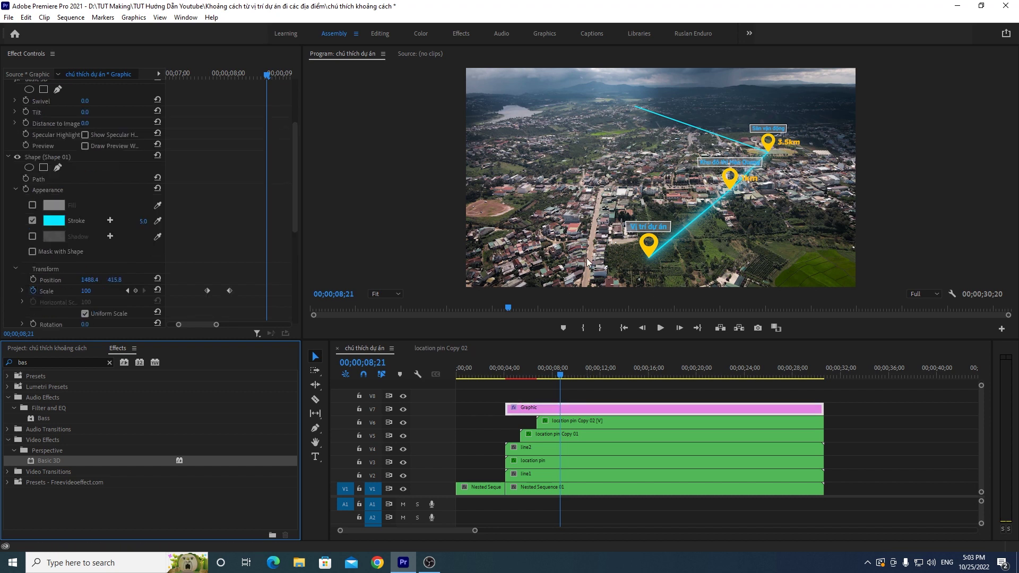
Step: Set Basic 3D Tilt to 54°, Swivel to -6° and Distance to Image to 21
{"action": "left_click_drag", "start_coordinate": [296, 192], "coordinate": [292, 171]}
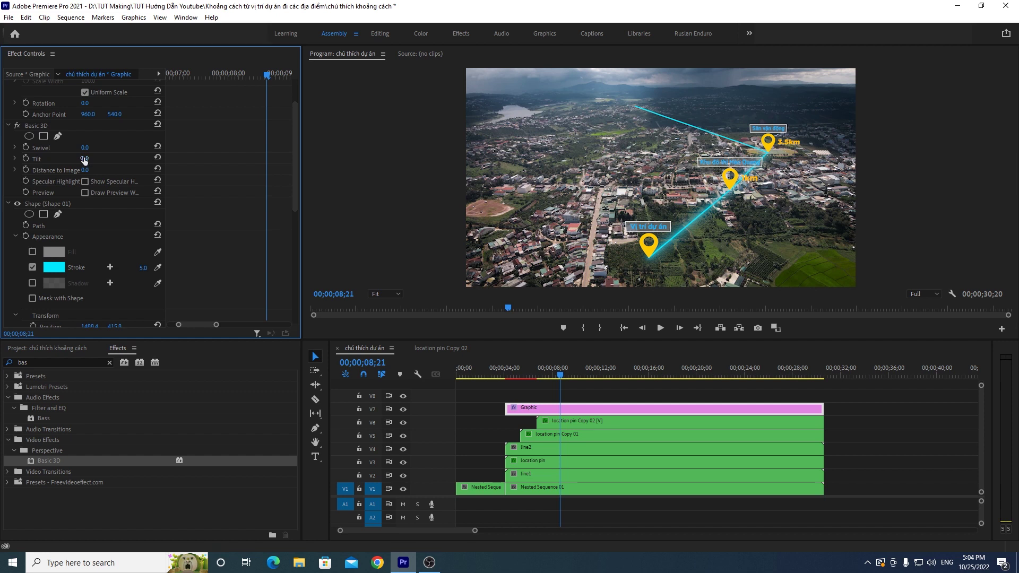
{"action": "mouse_move", "coordinate": [85, 159]}
{"action": "left_mouse_down"}
{"action": "mouse_move", "coordinate": [122, 158]}
{"action": "mouse_move", "coordinate": [52, 152]}
{"action": "left_mouse_up"}
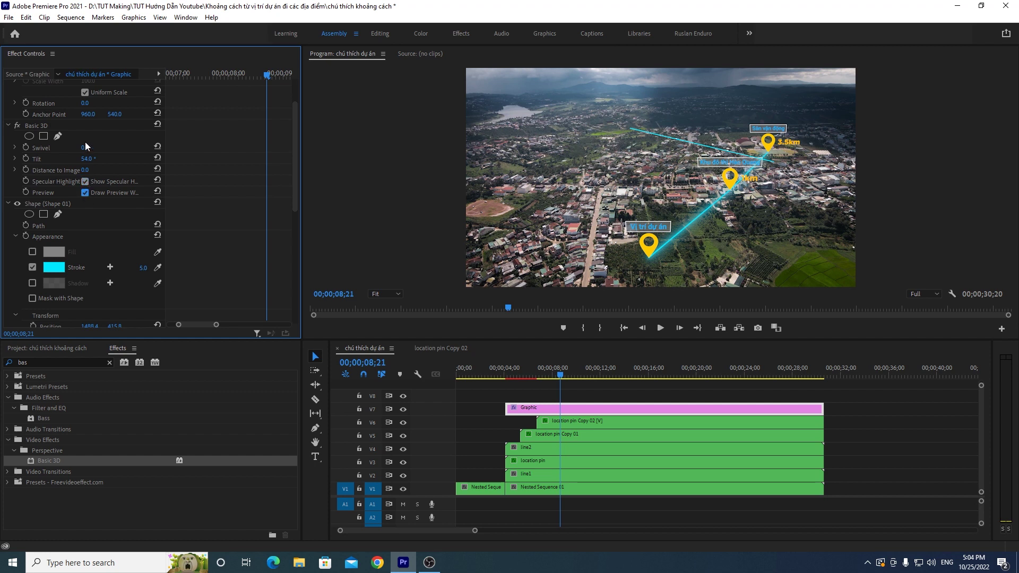
{"action": "left_click_drag", "start_coordinate": [85, 147], "coordinate": [75, 147]}
{"action": "mouse_move", "coordinate": [87, 169]}
{"action": "left_mouse_down"}
{"action": "mouse_move", "coordinate": [101, 170]}
{"action": "mouse_move", "coordinate": [82, 170]}
{"action": "left_mouse_up"}
Step: Switch to direct path editing and select the line shape to show its path
{"action": "left_click", "coordinate": [378, 436]}
{"action": "left_click", "coordinate": [316, 427]}
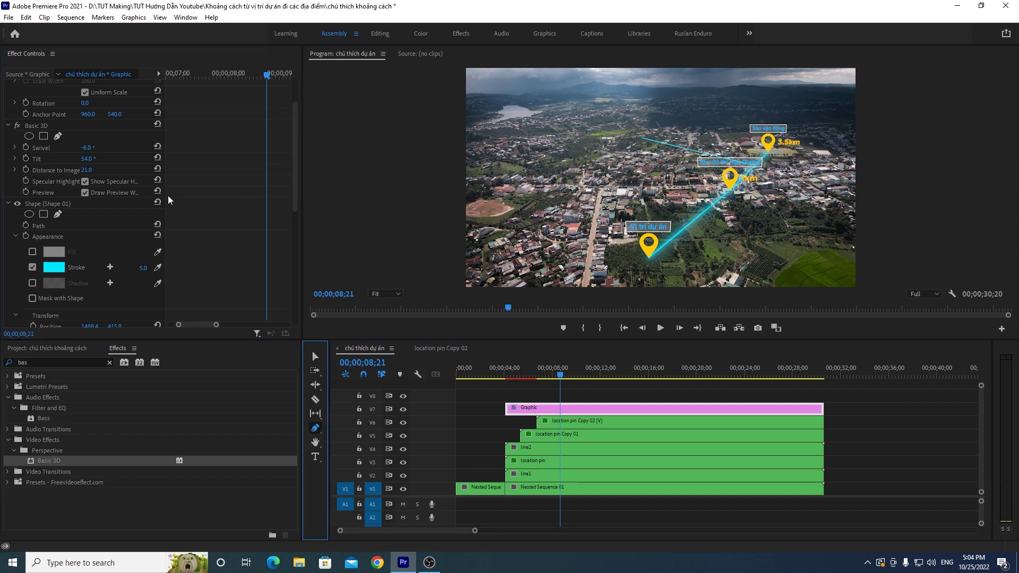
{"action": "left_click", "coordinate": [31, 203]}
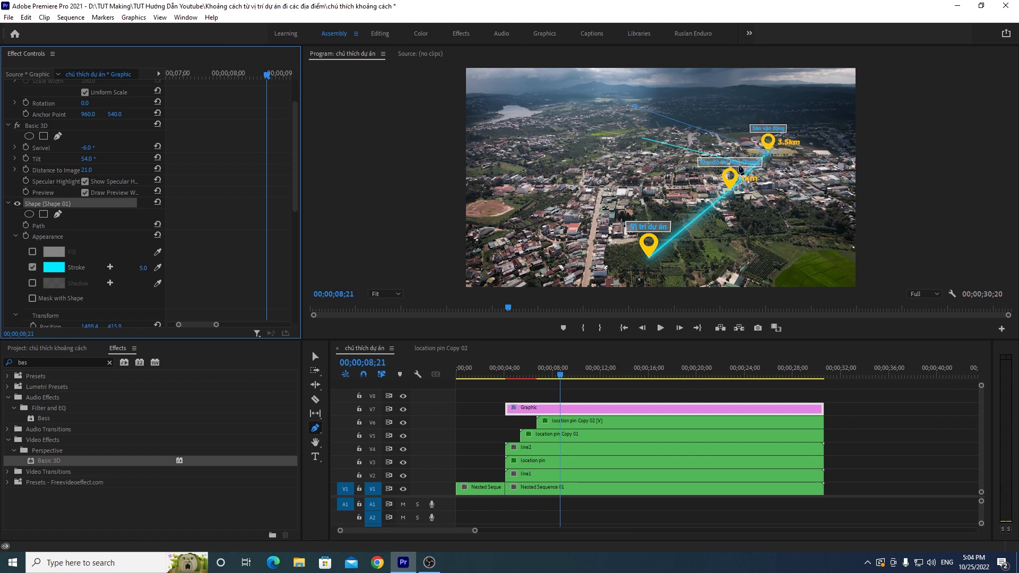
{"action": "left_click", "coordinate": [769, 156]}
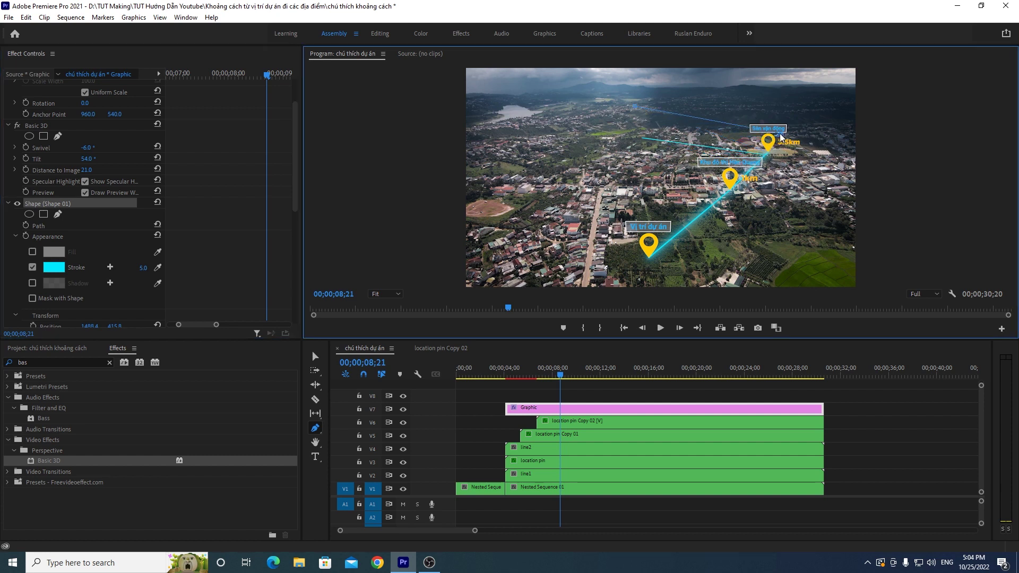
{"action": "left_click", "coordinate": [393, 293]}
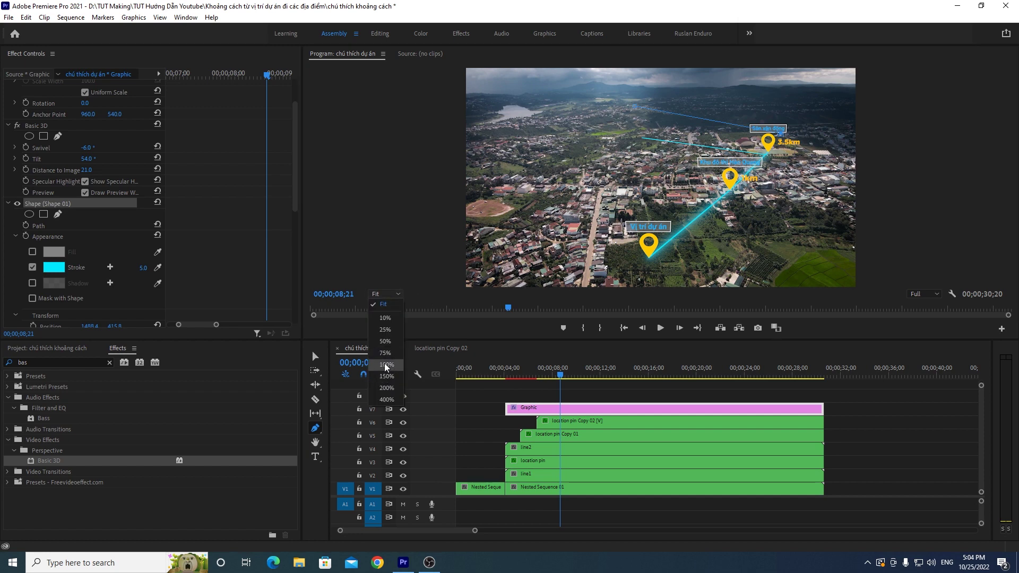
{"action": "left_click", "coordinate": [385, 373]}
{"action": "mouse_move", "coordinate": [641, 285]}
{"action": "left_mouse_down"}
{"action": "mouse_move", "coordinate": [1010, 200]}
{"action": "mouse_move", "coordinate": [1010, 172]}
{"action": "left_mouse_up"}
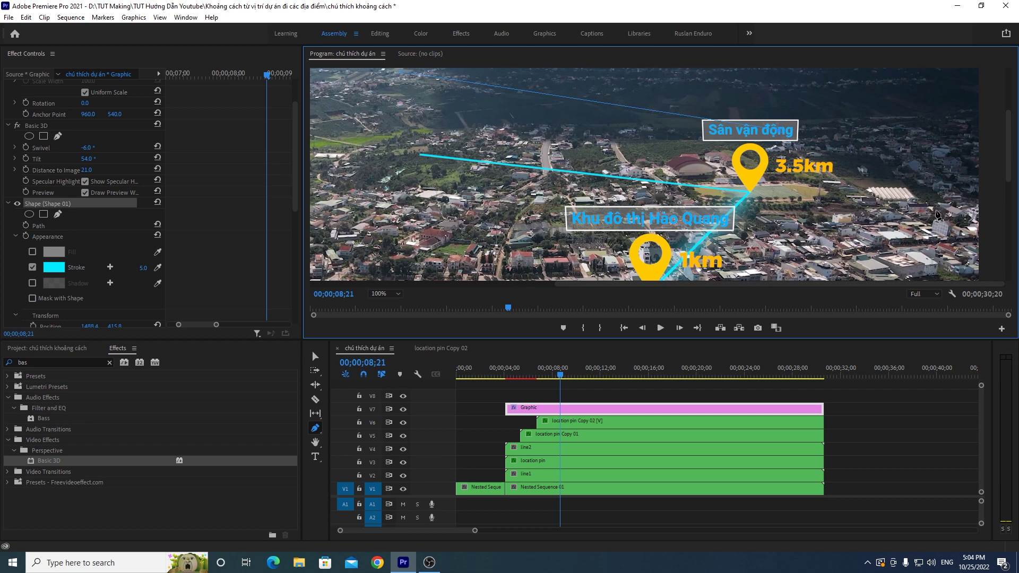
{"action": "left_click_drag", "start_coordinate": [707, 284], "coordinate": [624, 284]}
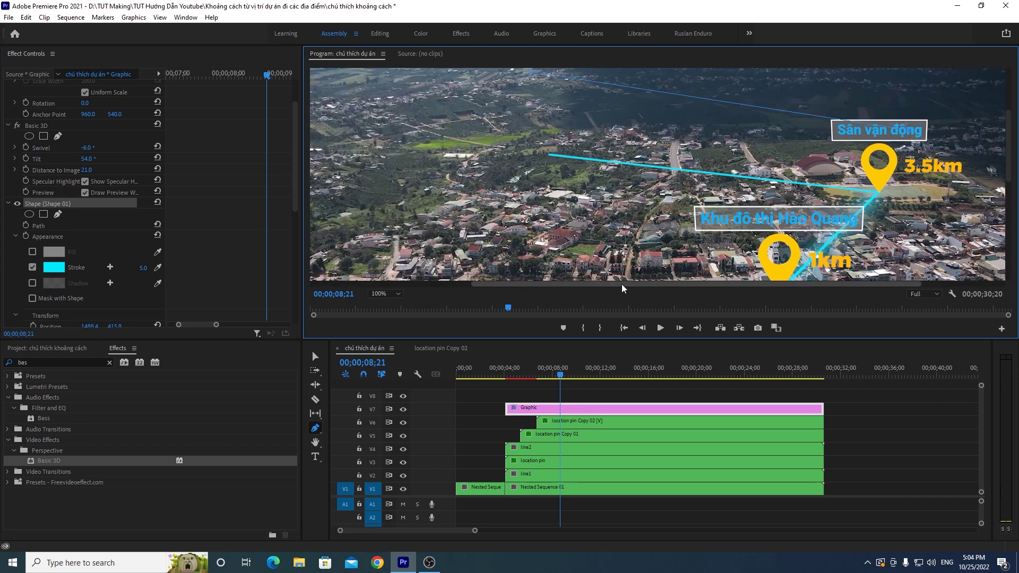
{"action": "left_click_drag", "start_coordinate": [1008, 159], "coordinate": [1008, 143]}
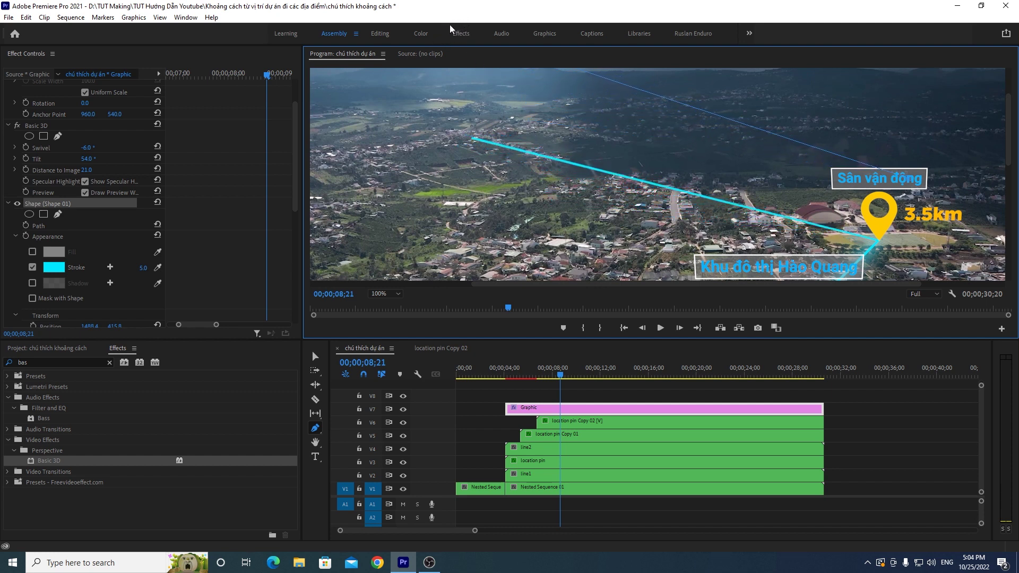
{"action": "left_click", "coordinate": [384, 294]}
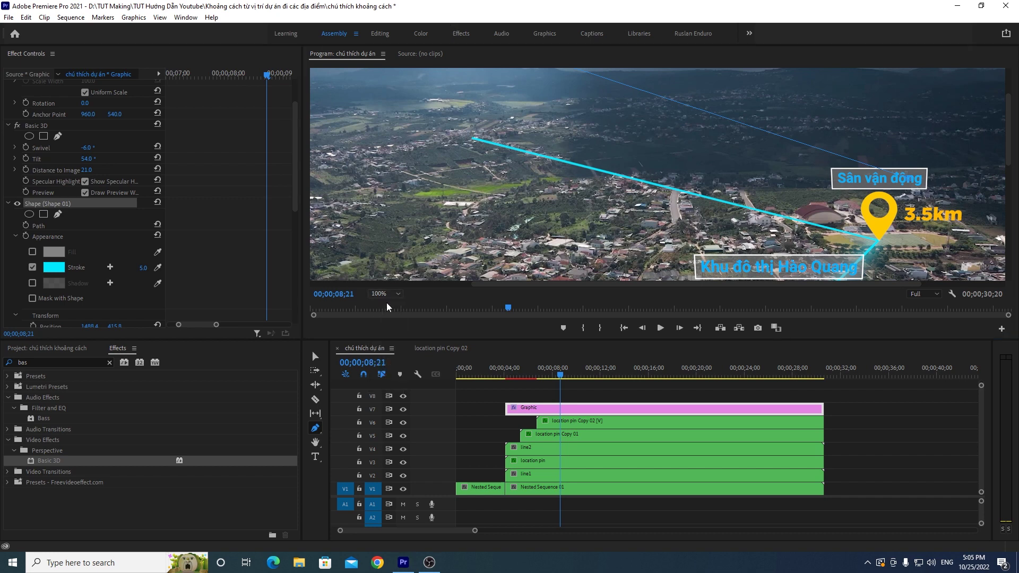
{"action": "left_click", "coordinate": [393, 307]}
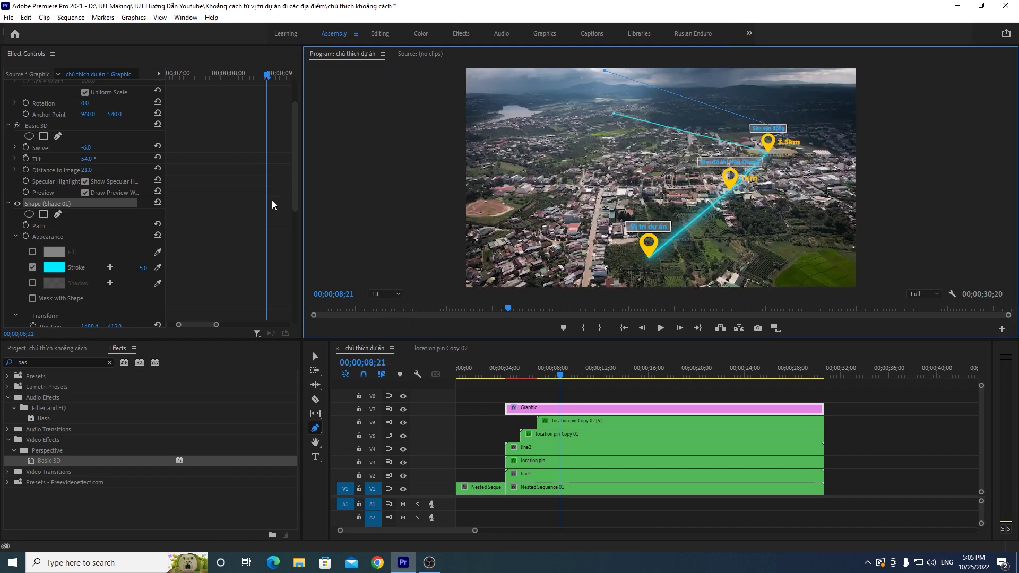
{"action": "key", "text": "v"}
{"action": "left_click", "coordinate": [404, 212]}
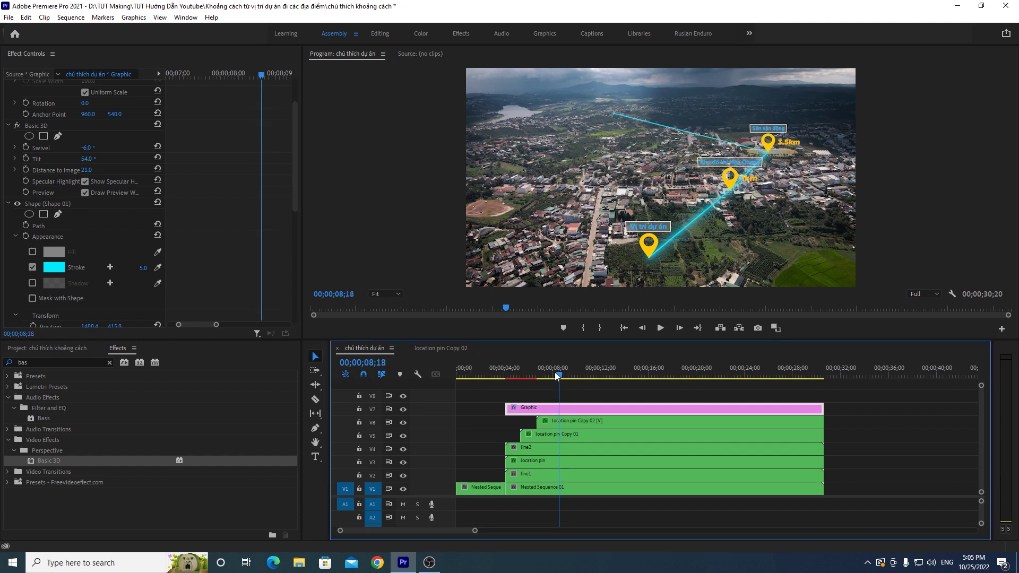
{"action": "left_click_drag", "start_coordinate": [555, 375], "coordinate": [515, 375]}
{"action": "left_click", "coordinate": [661, 327]}
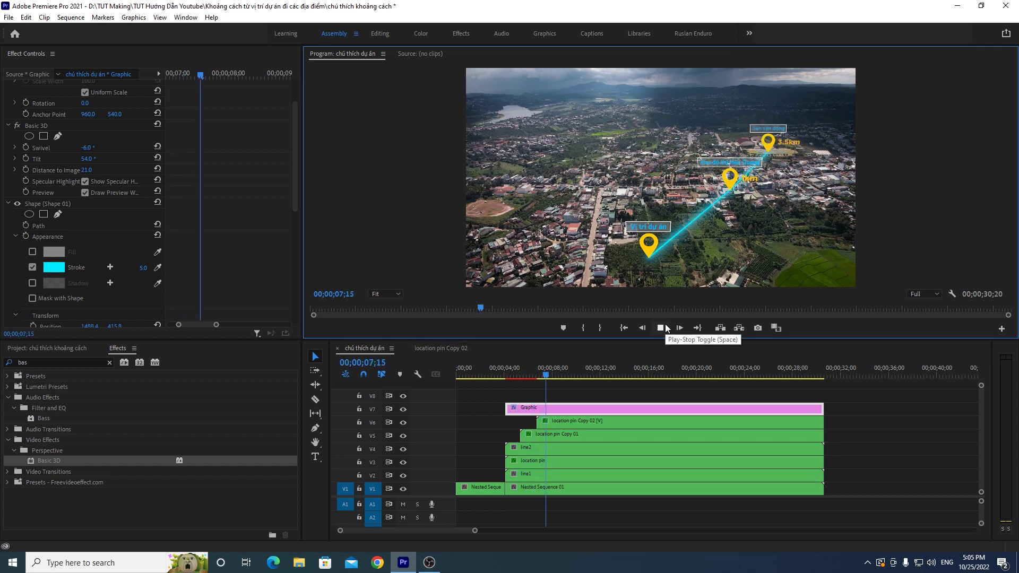
{"action": "left_click_drag", "start_coordinate": [563, 377], "coordinate": [549, 367]}
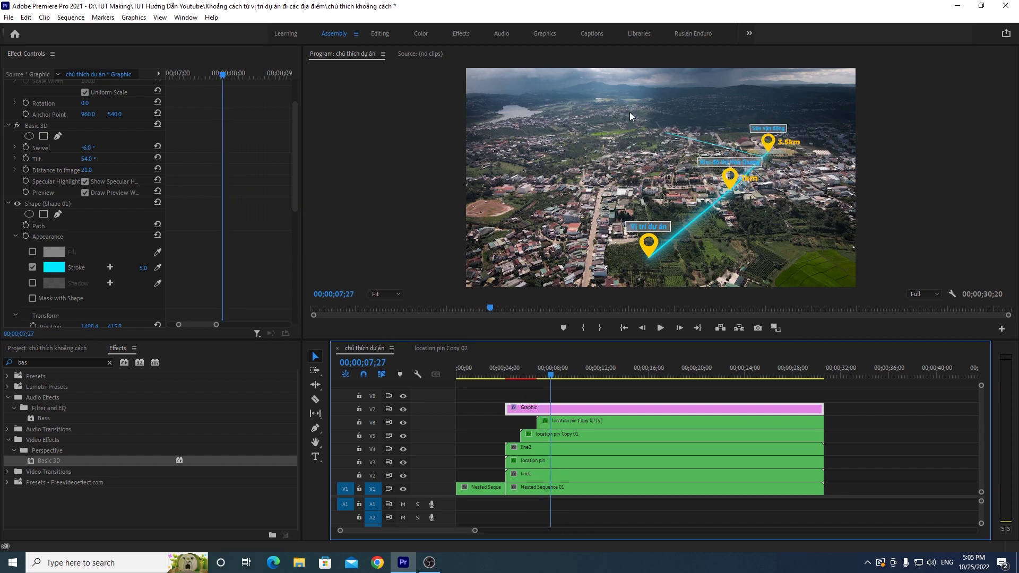
{"action": "mouse_move", "coordinate": [546, 371]}
{"action": "left_mouse_down"}
{"action": "mouse_move", "coordinate": [555, 368]}
{"action": "mouse_move", "coordinate": [540, 371]}
{"action": "left_mouse_up"}
{"action": "left_click", "coordinate": [661, 327]}
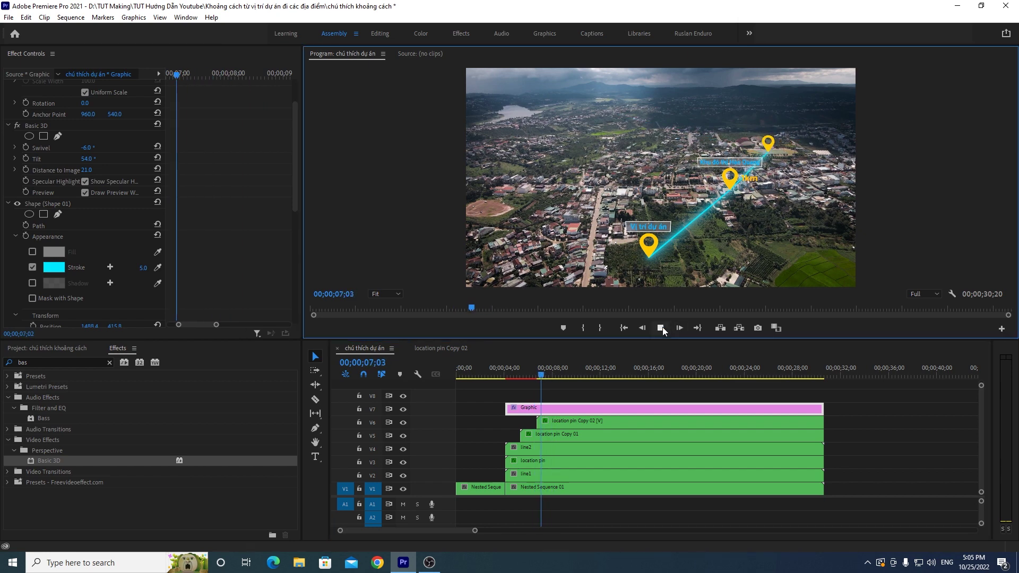
{"action": "mouse_move", "coordinate": [560, 373]}
{"action": "left_mouse_down"}
{"action": "mouse_move", "coordinate": [533, 380]}
{"action": "mouse_move", "coordinate": [574, 374]}
{"action": "left_mouse_up"}
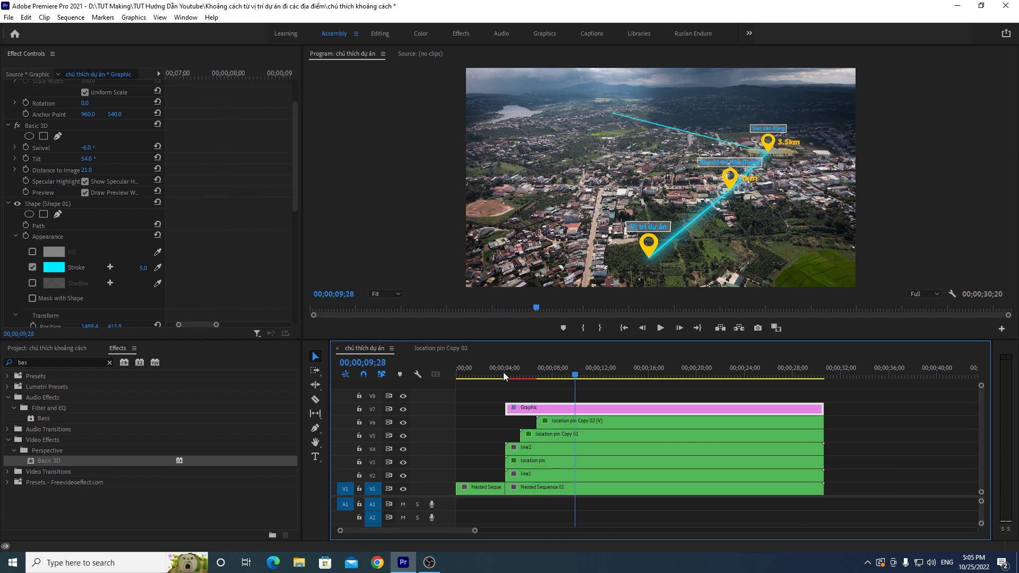
{"action": "left_click", "coordinate": [385, 294]}
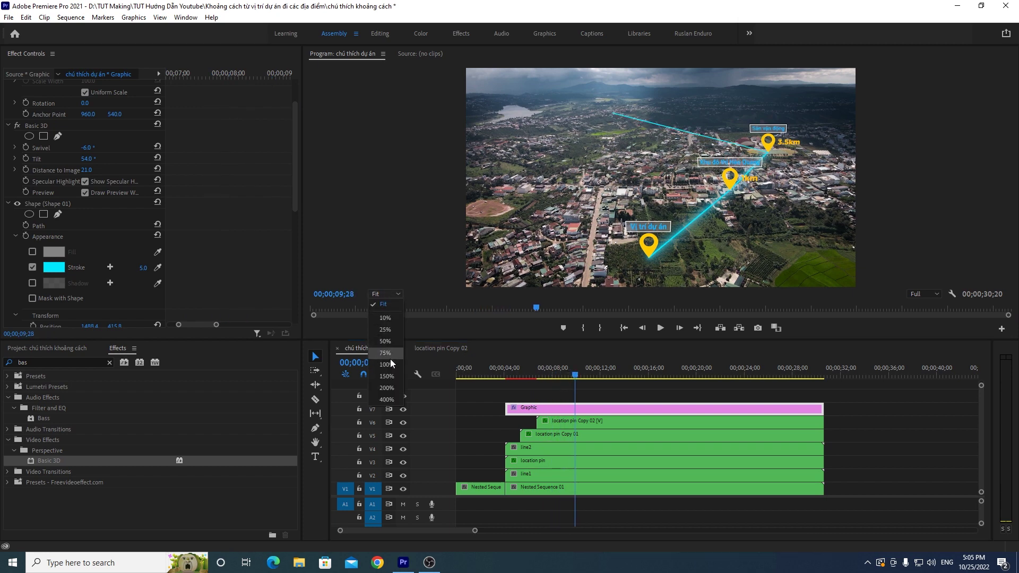
Step: At 100% zoom, drag the line shape up-right to position 1550.4, 301.8, then return to Fit
{"action": "left_click", "coordinate": [386, 364]}
{"action": "left_click_drag", "start_coordinate": [597, 284], "coordinate": [722, 284]}
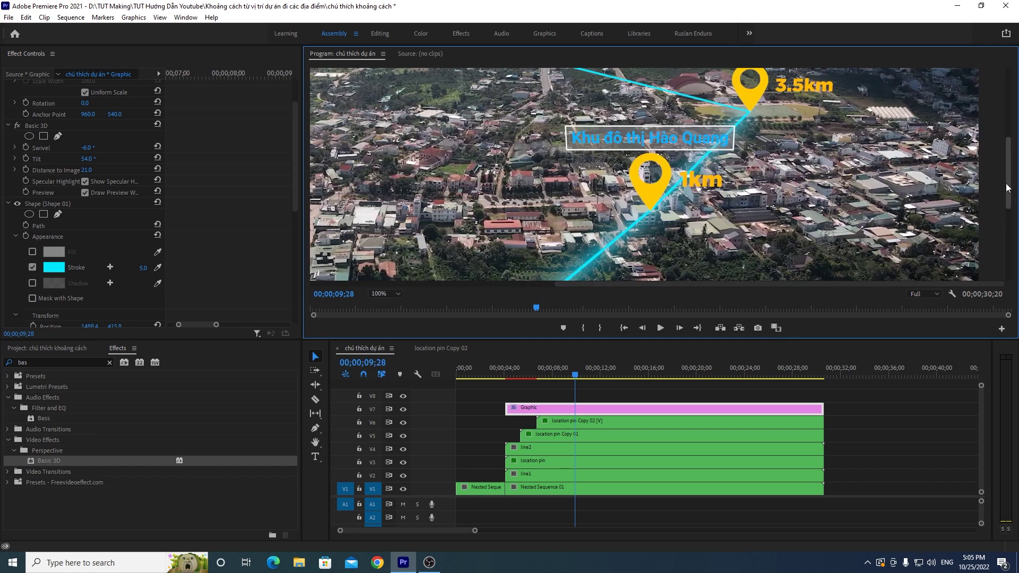
{"action": "left_click_drag", "start_coordinate": [1008, 187], "coordinate": [1004, 167]}
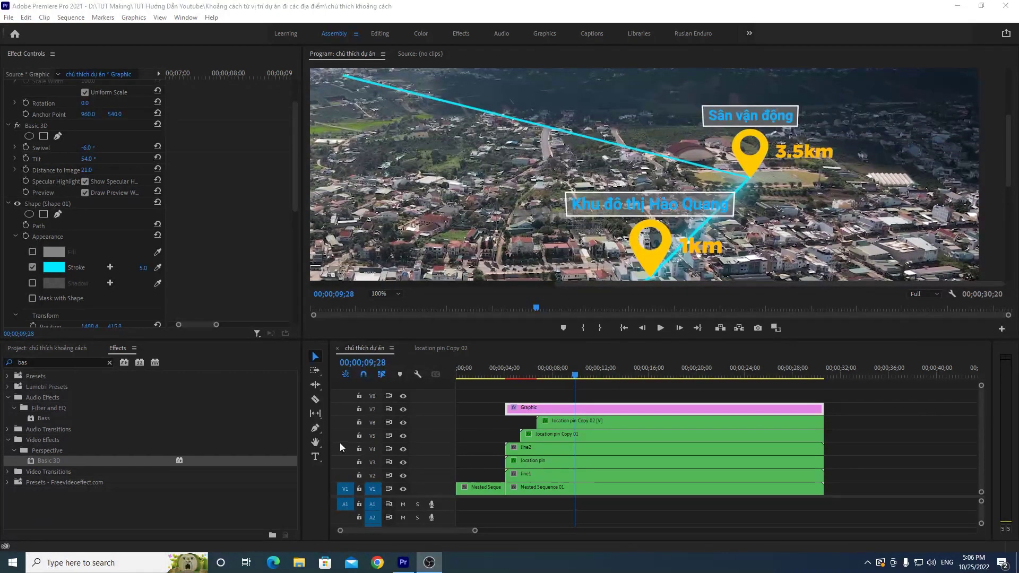
{"action": "left_click", "coordinate": [316, 429]}
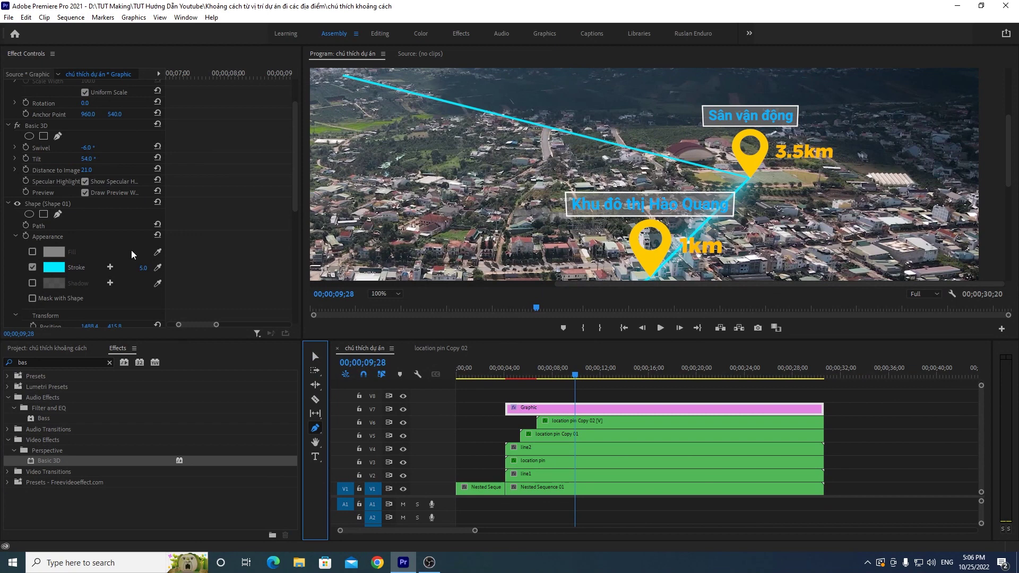
{"action": "left_click", "coordinate": [37, 204]}
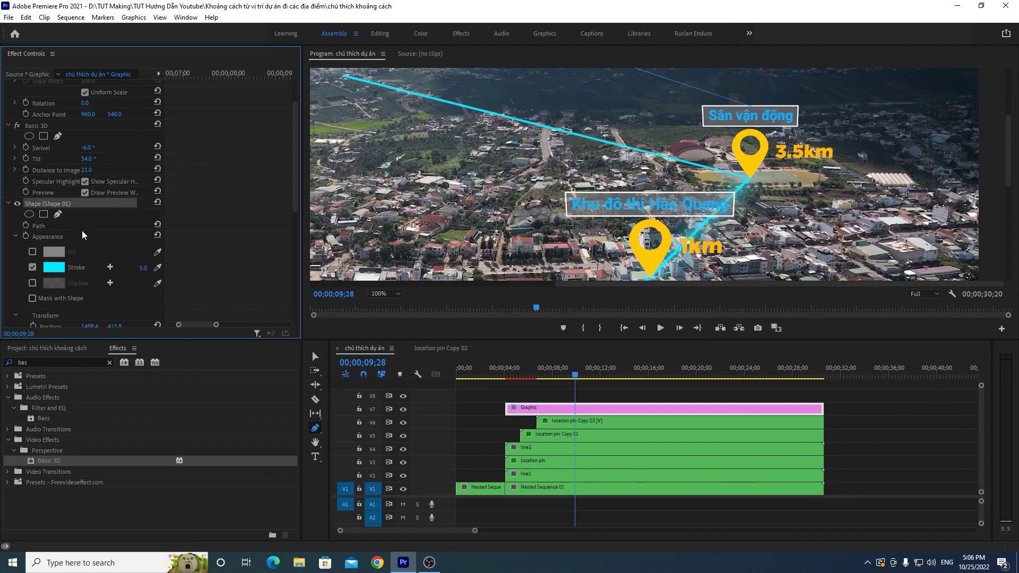
{"action": "left_click", "coordinate": [316, 356]}
{"action": "left_click_drag", "start_coordinate": [750, 179], "coordinate": [781, 118]}
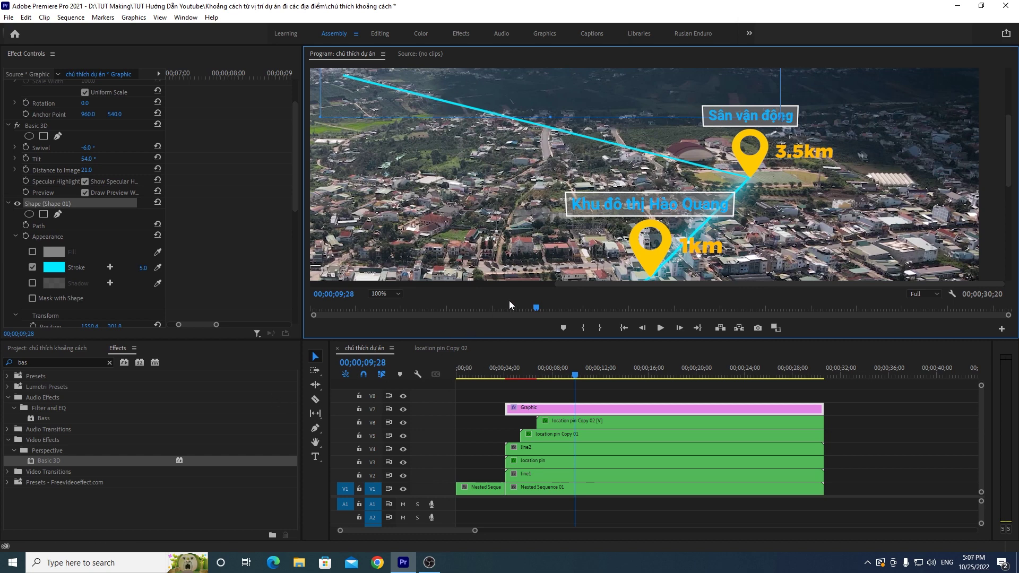
{"action": "left_click", "coordinate": [387, 295]}
{"action": "left_click", "coordinate": [387, 301]}
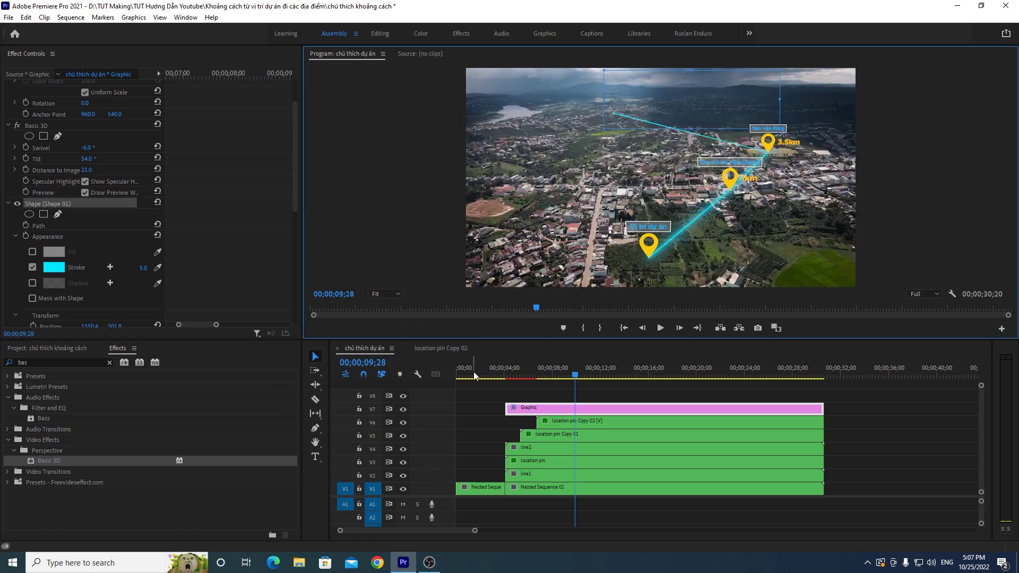
Step: Play the sequence from about six seconds and scrub to where the Sân vận động pin appears
{"action": "left_click", "coordinate": [608, 389]}
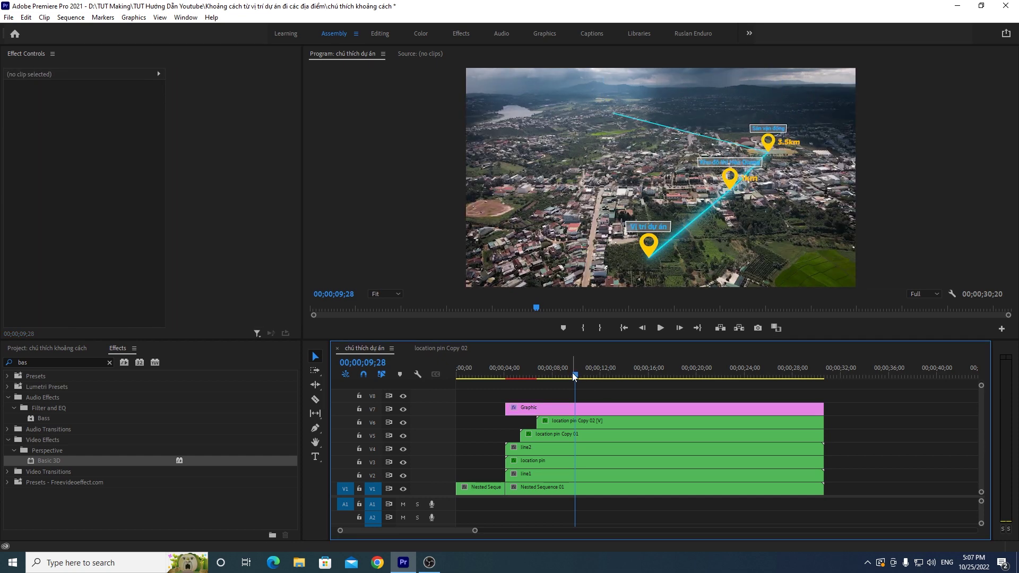
{"action": "left_click_drag", "start_coordinate": [574, 377], "coordinate": [523, 377]}
{"action": "left_click", "coordinate": [658, 328]}
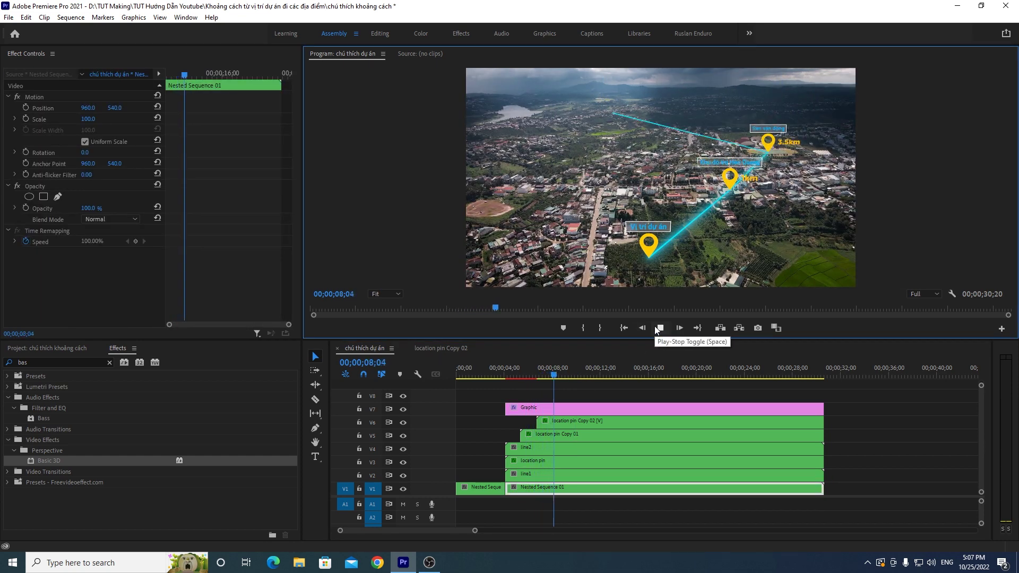
{"action": "left_click_drag", "start_coordinate": [532, 378], "coordinate": [533, 376]}
{"action": "left_click", "coordinate": [660, 328]}
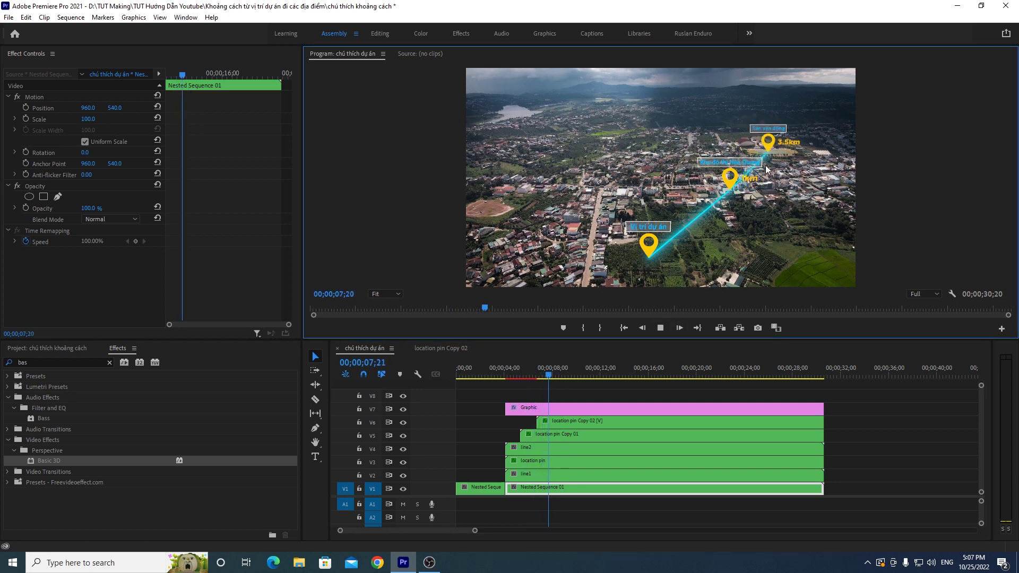
{"action": "left_click", "coordinate": [533, 378]}
{"action": "left_click_drag", "start_coordinate": [535, 380], "coordinate": [576, 370]}
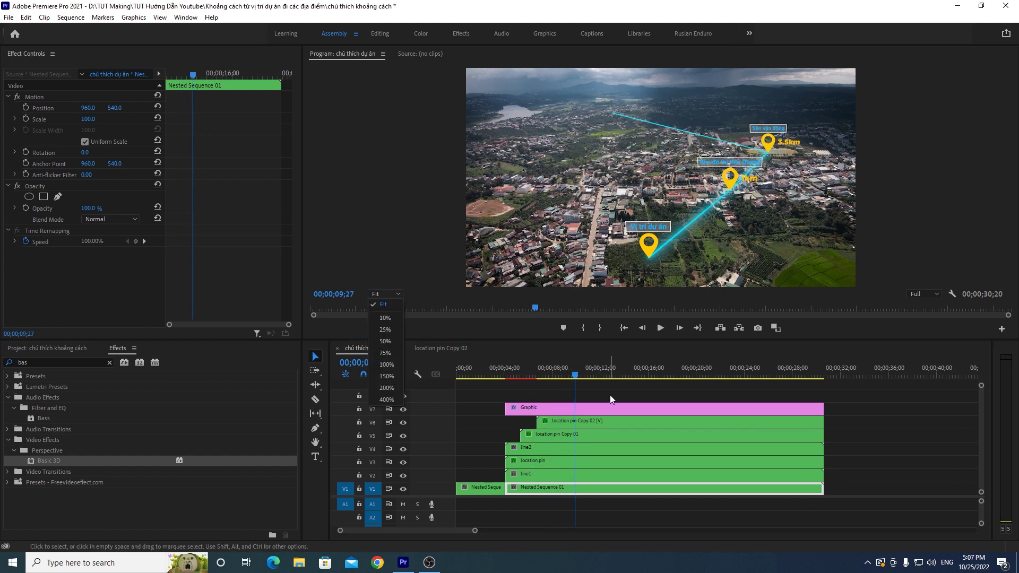
Step: Select the location pin Copy 02 clip and bring up the video track header menu
{"action": "left_click", "coordinate": [578, 397]}
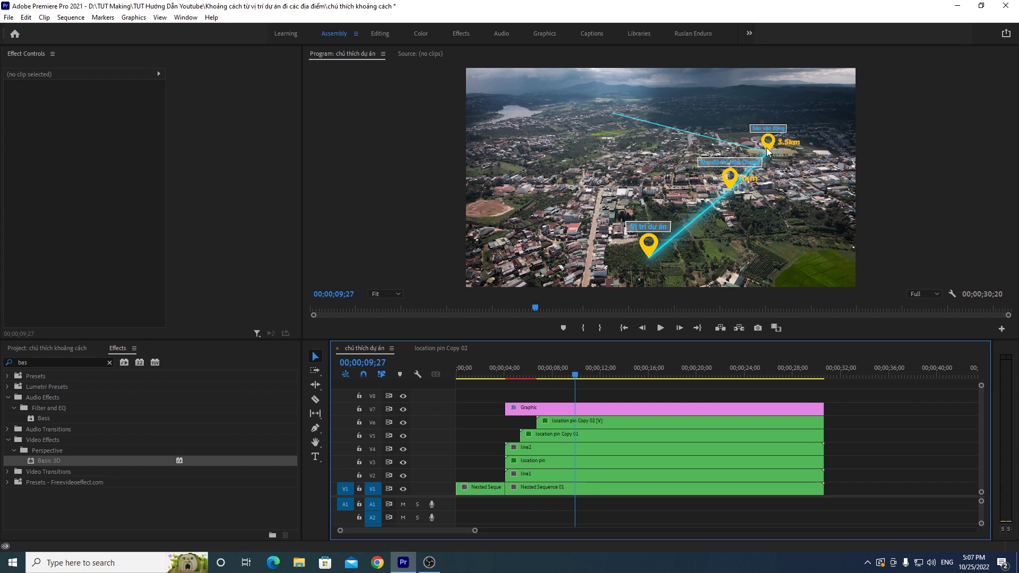
{"action": "left_click", "coordinate": [569, 424]}
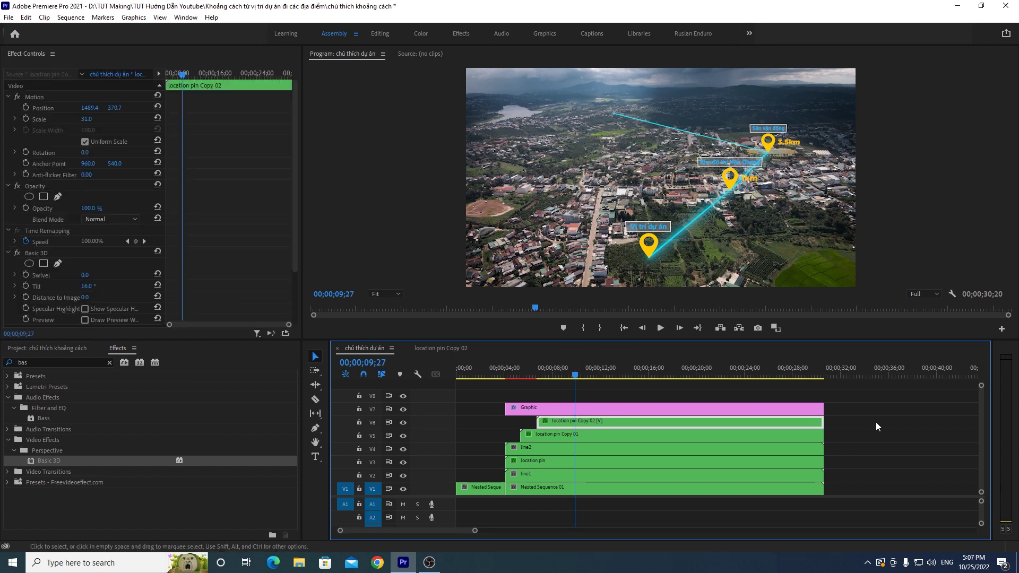
{"action": "scroll", "coordinate": [979, 447], "scroll_direction": "up", "scroll_amount": 2}
{"action": "scroll", "coordinate": [979, 445], "scroll_direction": "down", "scroll_amount": 2}
{"action": "scroll", "coordinate": [977, 446], "scroll_direction": "up", "scroll_amount": 2}
{"action": "right_click", "coordinate": [387, 410]}
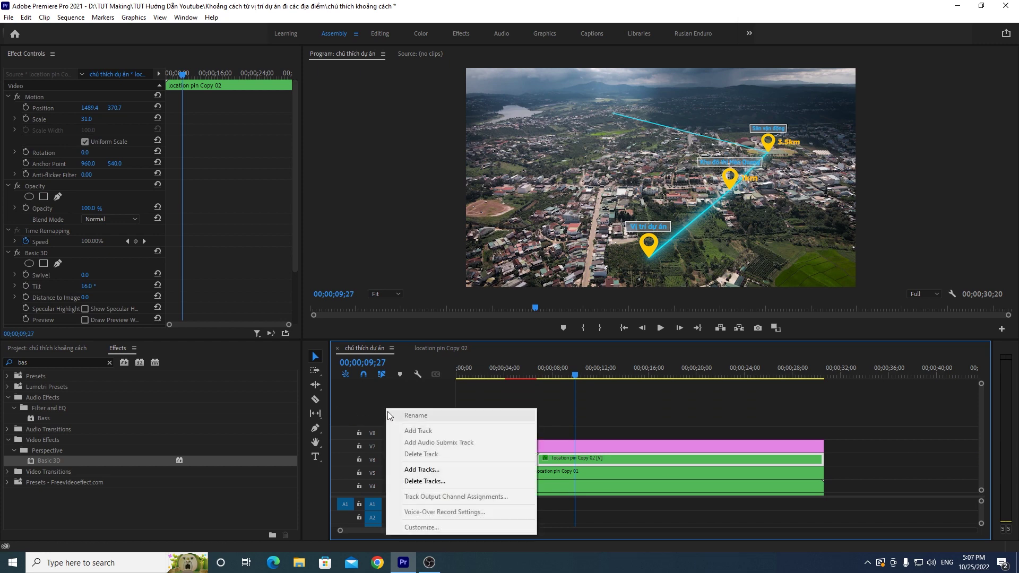
Step: Add three video tracks after Video 8, creating V9–V11, and reselect location pin Copy 02
{"action": "left_click", "coordinate": [441, 469]}
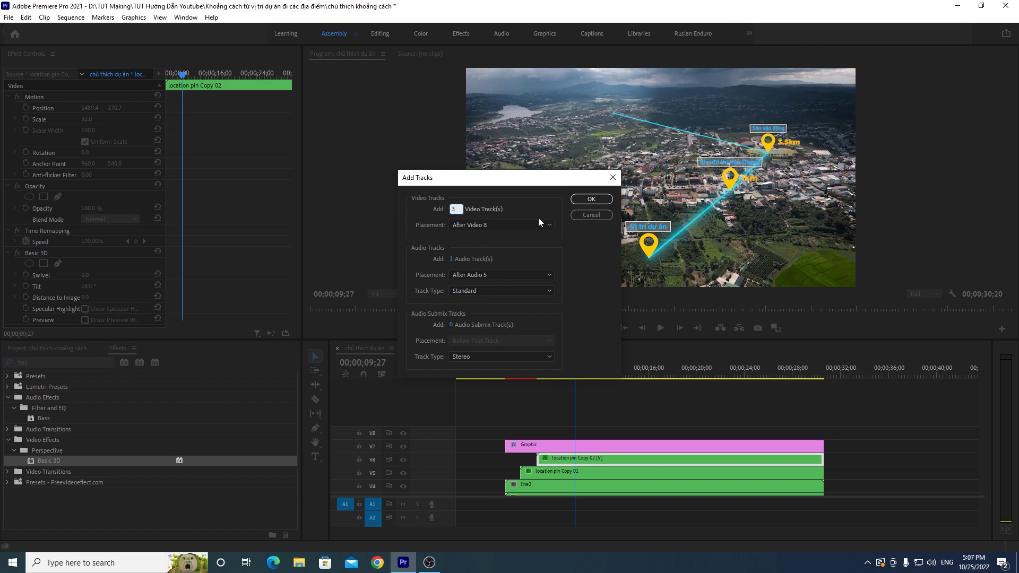
{"action": "left_click", "coordinate": [591, 199]}
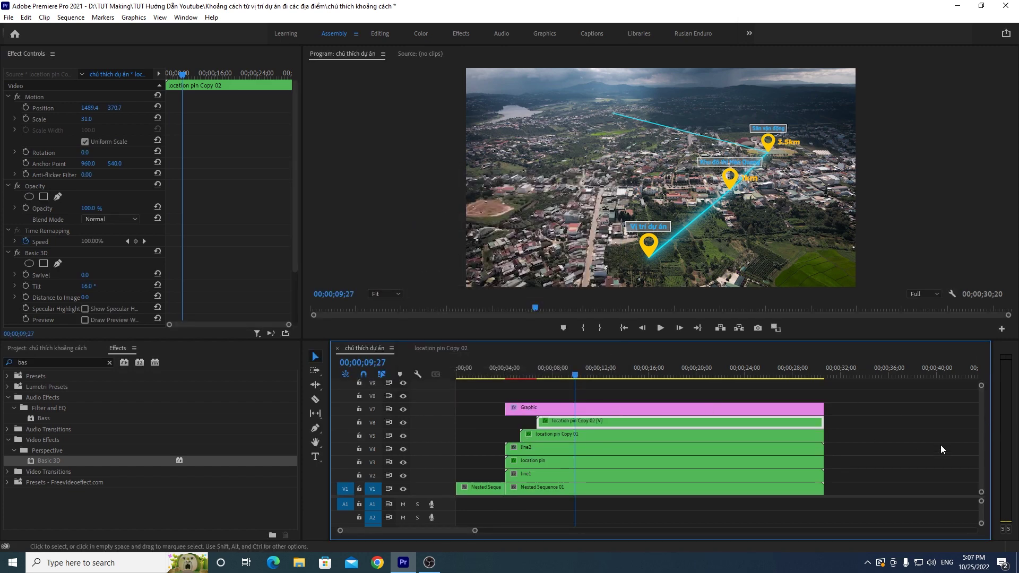
{"action": "scroll", "coordinate": [980, 449], "scroll_direction": "up", "scroll_amount": 3}
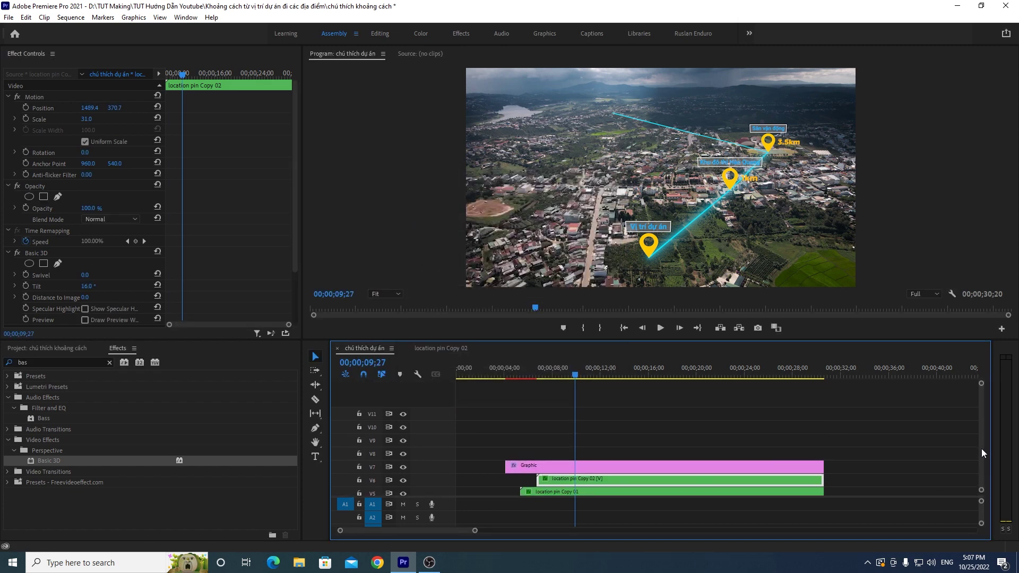
{"action": "left_click", "coordinate": [597, 448]}
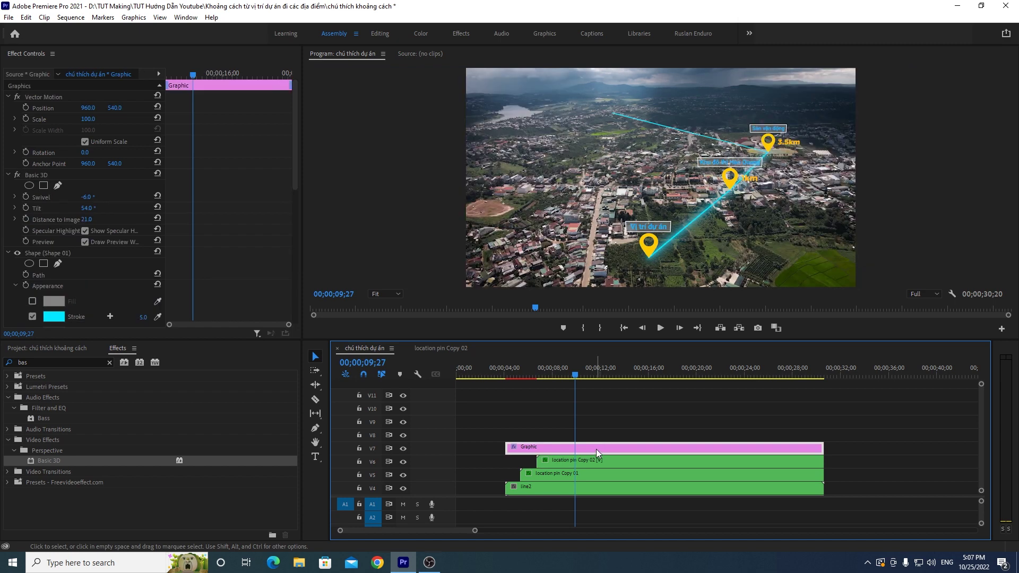
{"action": "left_click", "coordinate": [597, 463]}
Step: Move location pin Copy 02 up to V11 and the Graphic clip down to V6
{"action": "left_click_drag", "start_coordinate": [597, 460], "coordinate": [594, 410]}
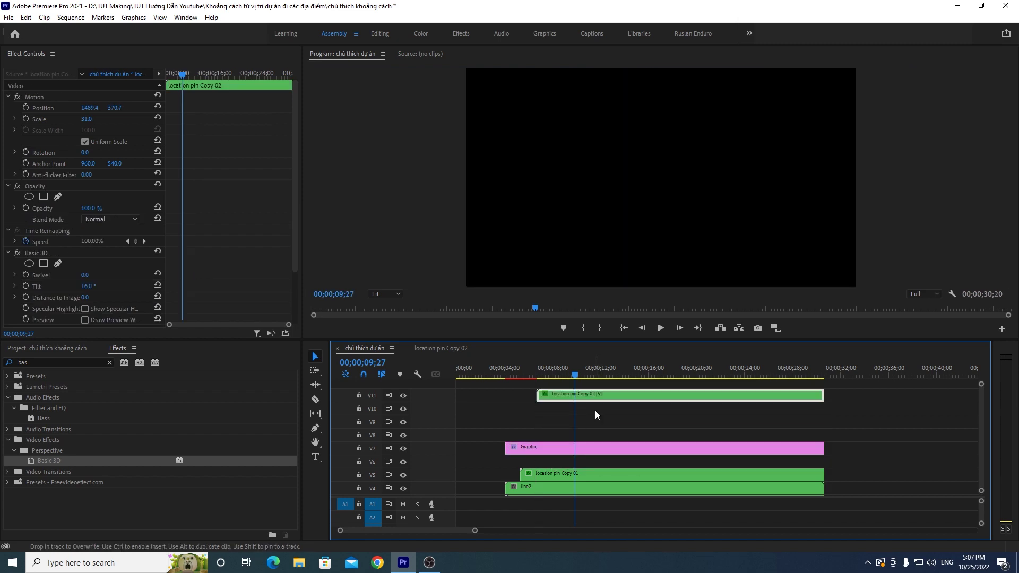
{"action": "left_click_drag", "start_coordinate": [586, 449], "coordinate": [585, 462]}
{"action": "left_click", "coordinate": [578, 378]}
{"action": "left_click_drag", "start_coordinate": [581, 378], "coordinate": [594, 377]}
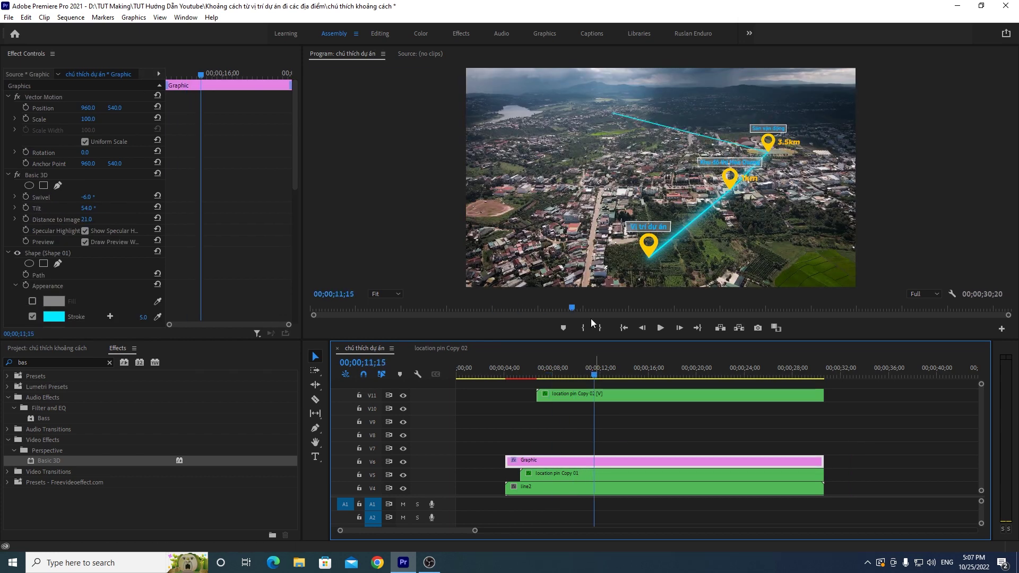
Step: Check the frame at 75% and 100% zoom, nudge the 3.5km pin slightly left, then refit
{"action": "left_click", "coordinate": [374, 293]}
{"action": "left_click", "coordinate": [387, 353]}
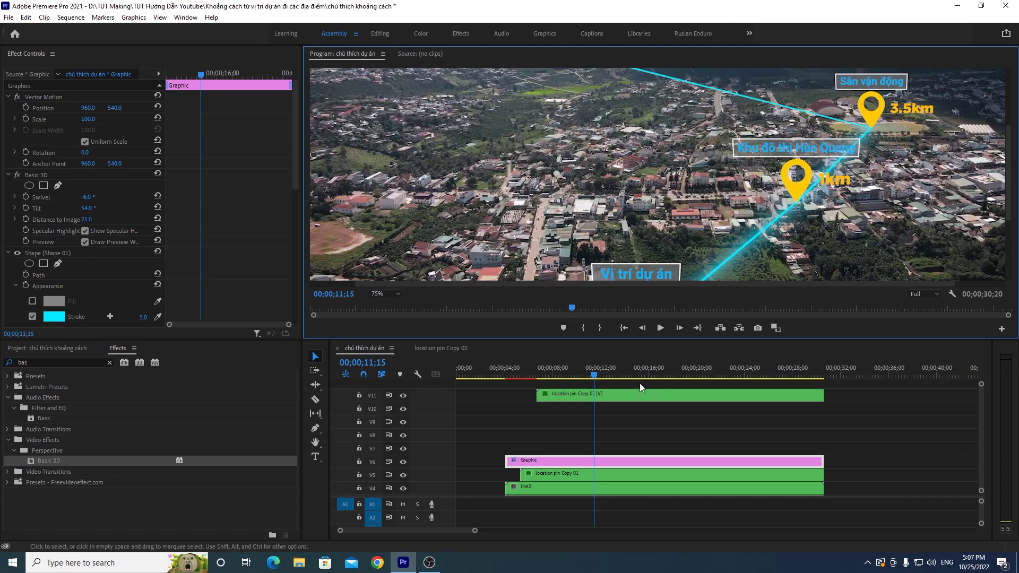
{"action": "left_click", "coordinate": [385, 293]}
{"action": "left_click", "coordinate": [393, 365]}
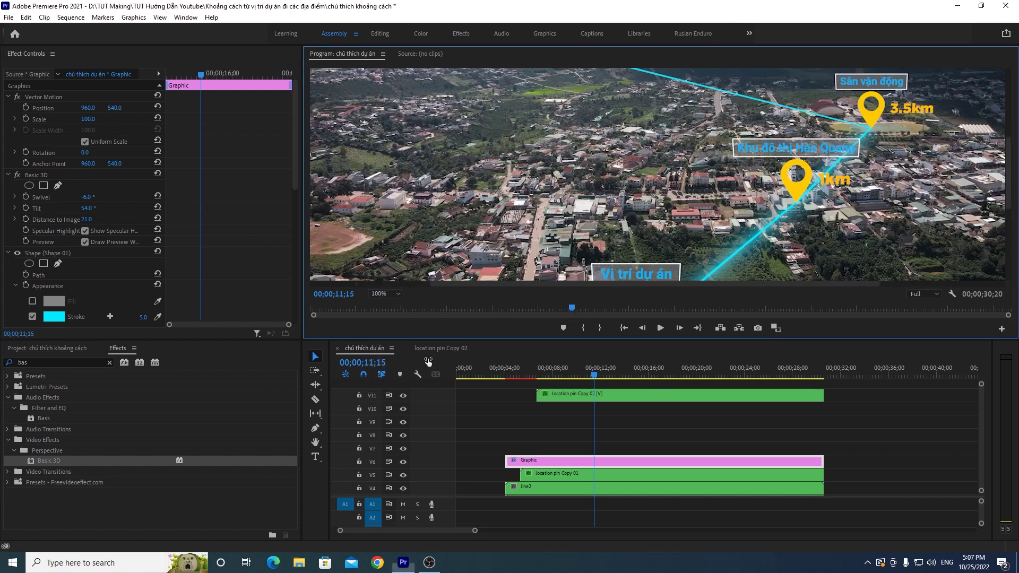
{"action": "left_click_drag", "start_coordinate": [595, 285], "coordinate": [736, 159]}
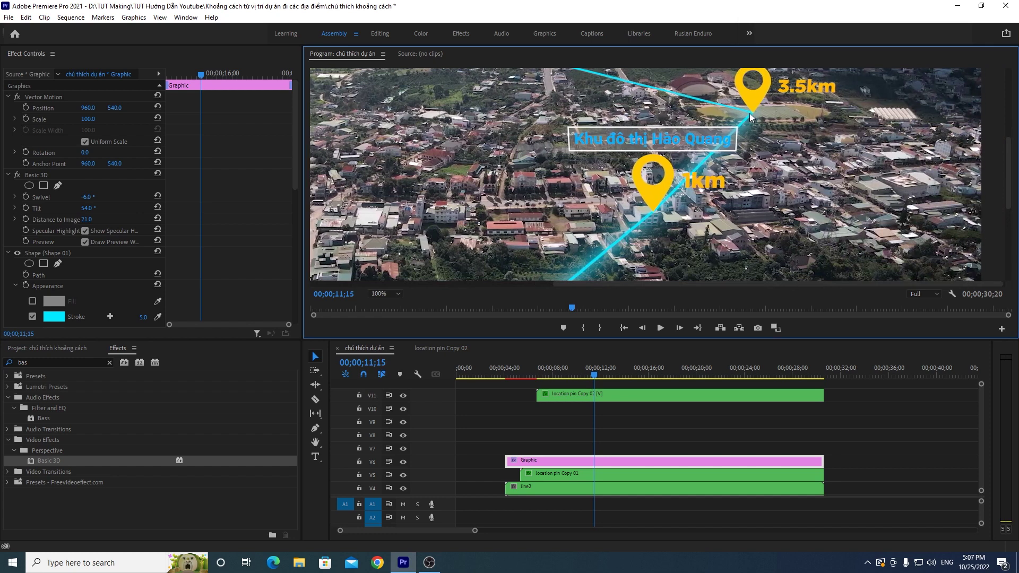
{"action": "left_click", "coordinate": [619, 397]}
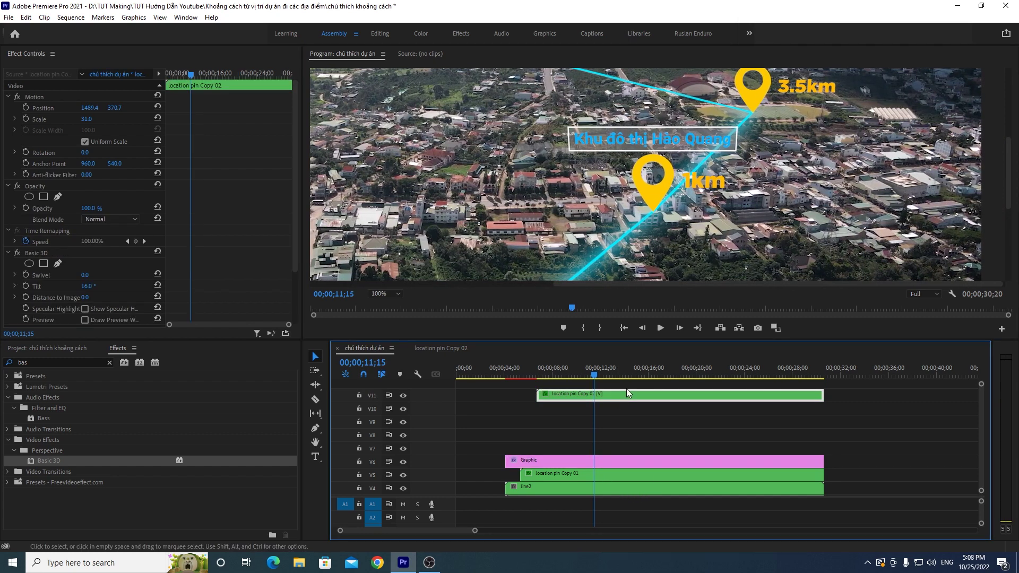
{"action": "left_click", "coordinate": [52, 99]}
{"action": "left_click", "coordinate": [754, 102]}
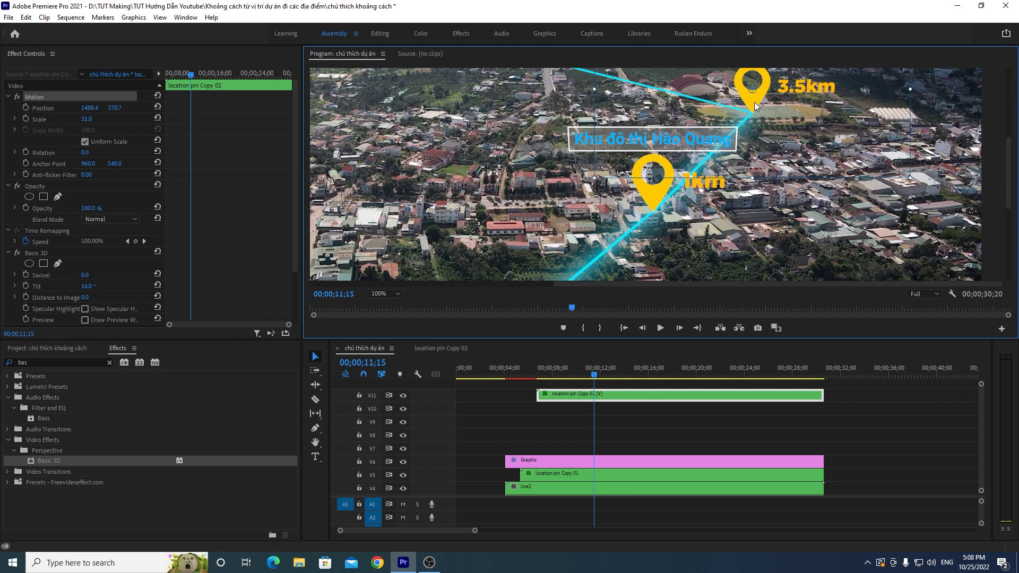
{"action": "left_click", "coordinate": [387, 298]}
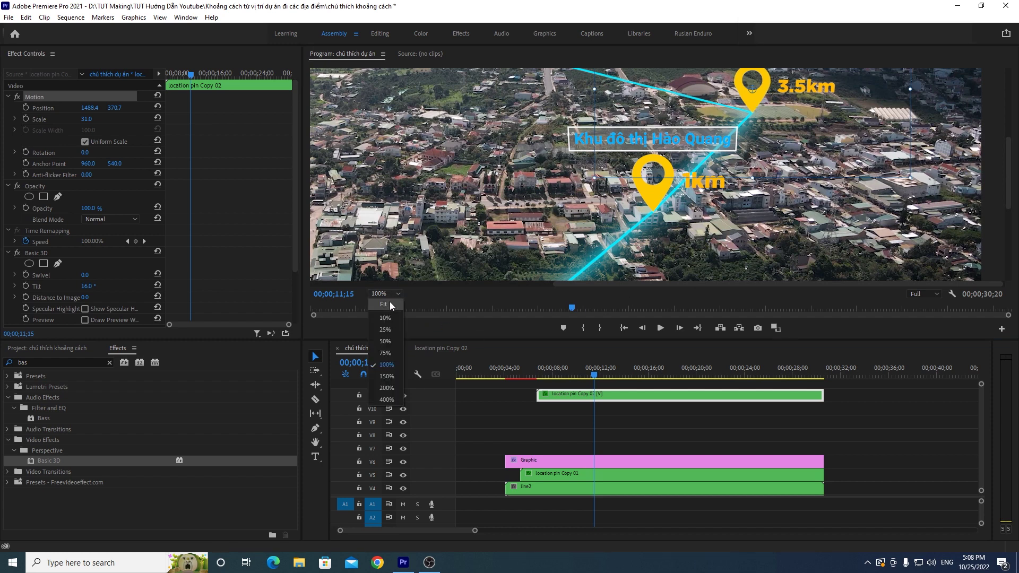
{"action": "left_click", "coordinate": [389, 303]}
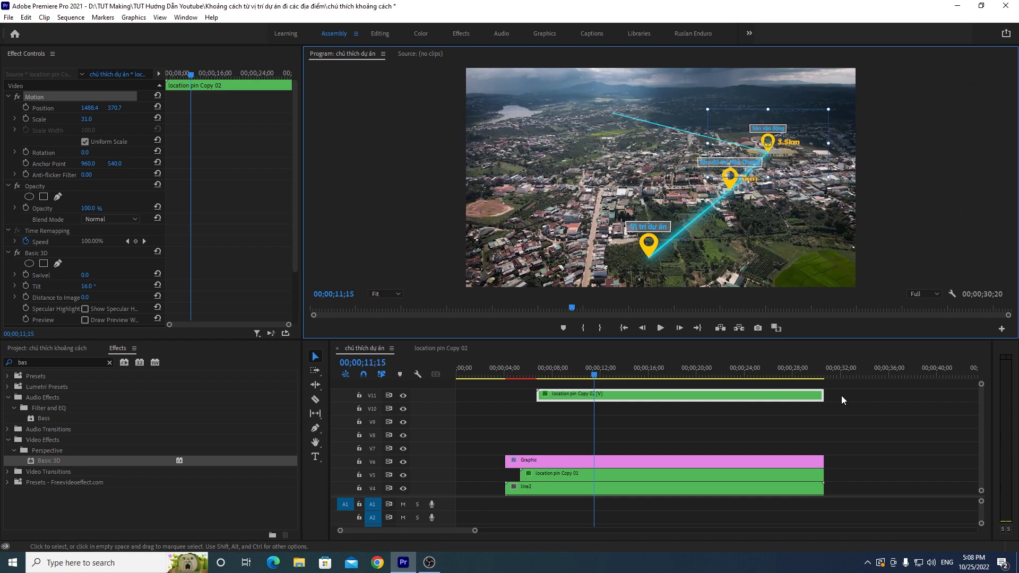
Step: Duplicate the V6 Graphic clip onto track V7
{"action": "left_click", "coordinate": [850, 430]}
{"action": "left_click", "coordinate": [568, 462]}
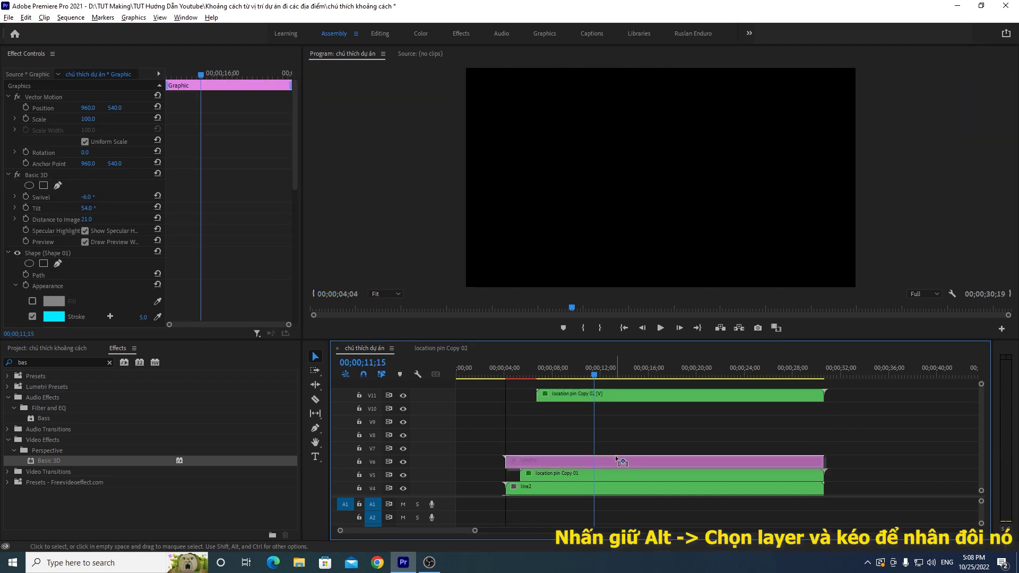
{"action": "left_click_drag", "start_coordinate": [618, 461], "coordinate": [620, 449]}
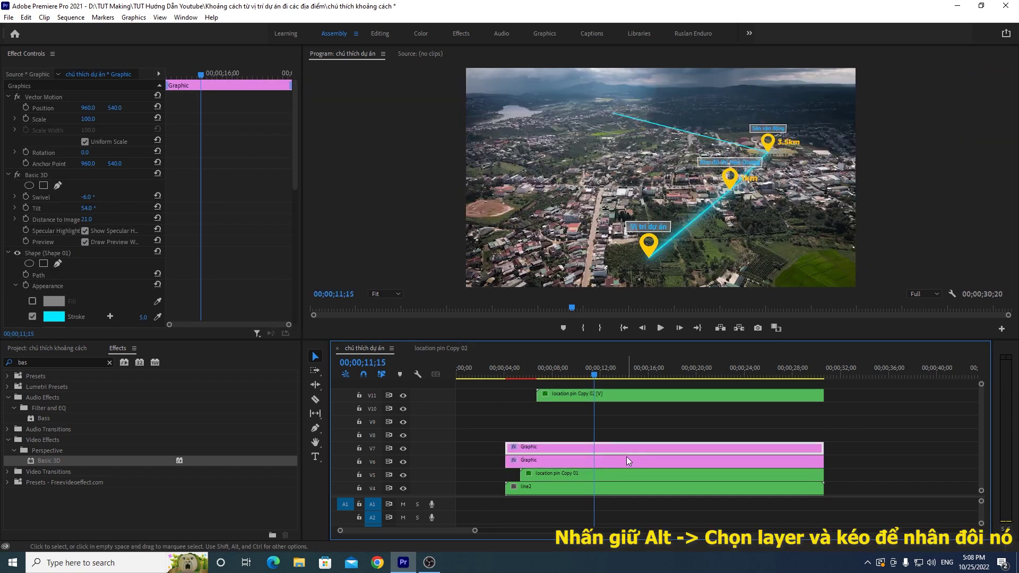
Step: Apply Gaussian Blur to the V7 Graphic copy with Blurriness about 32
{"action": "left_click", "coordinate": [110, 362]}
{"action": "left_click", "coordinate": [59, 362]}
{"action": "type", "text": "gau"}
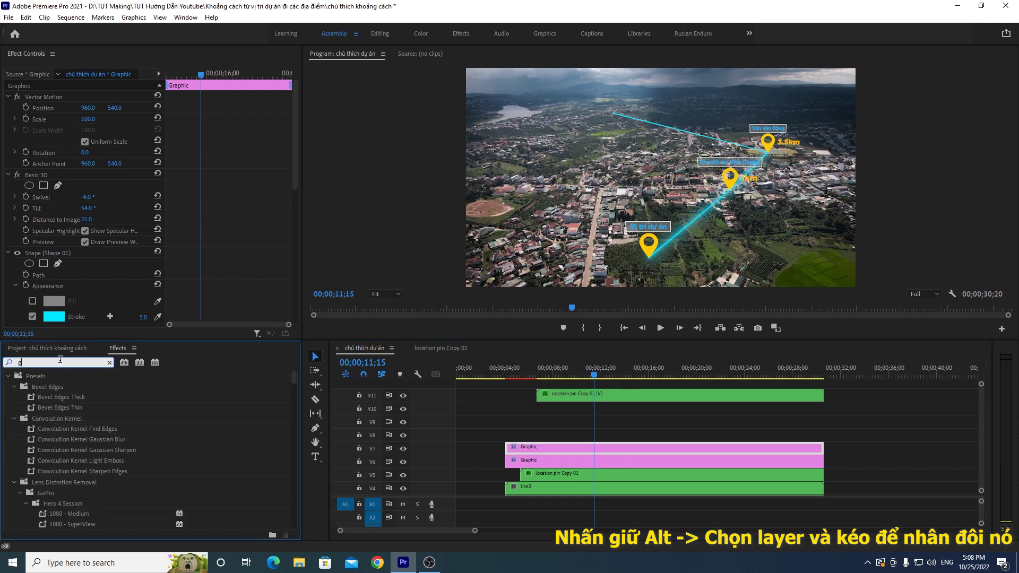
{"action": "left_click_drag", "start_coordinate": [60, 469], "coordinate": [567, 449]}
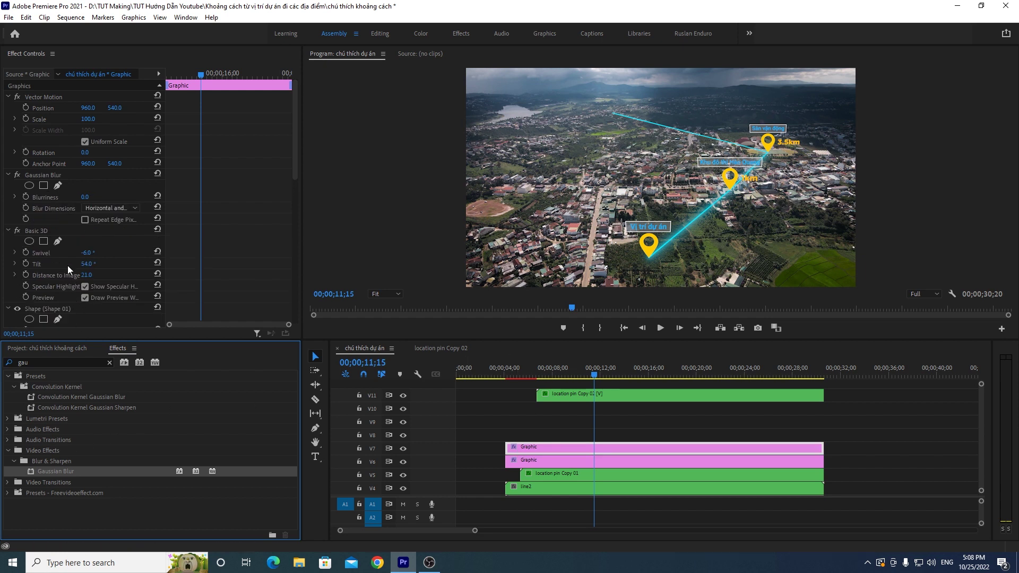
{"action": "left_click_drag", "start_coordinate": [84, 198], "coordinate": [104, 197]}
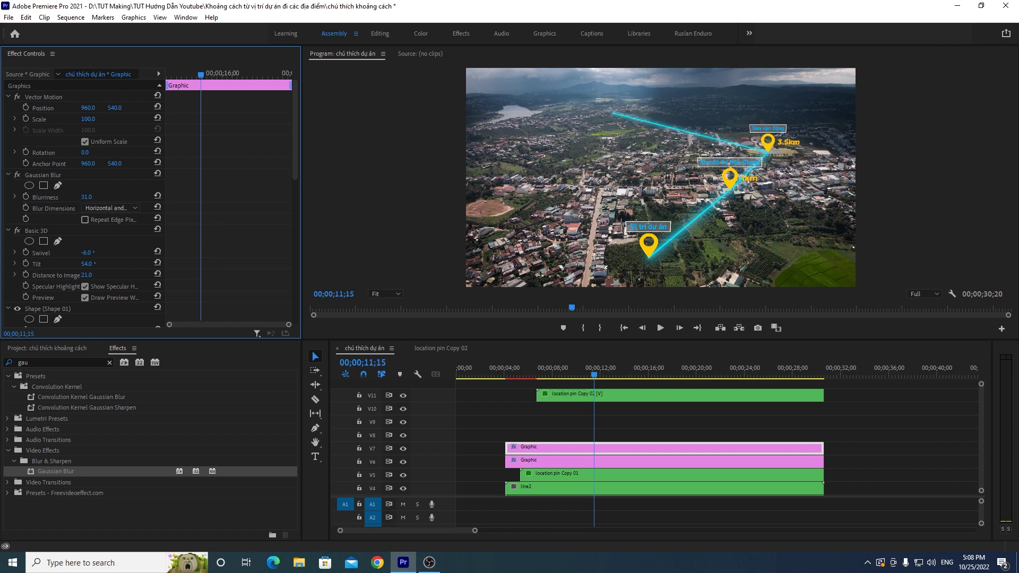
Step: Duplicate the blurred clip onto V8 and raise its Blurriness to about 70
{"action": "left_click", "coordinate": [614, 447]}
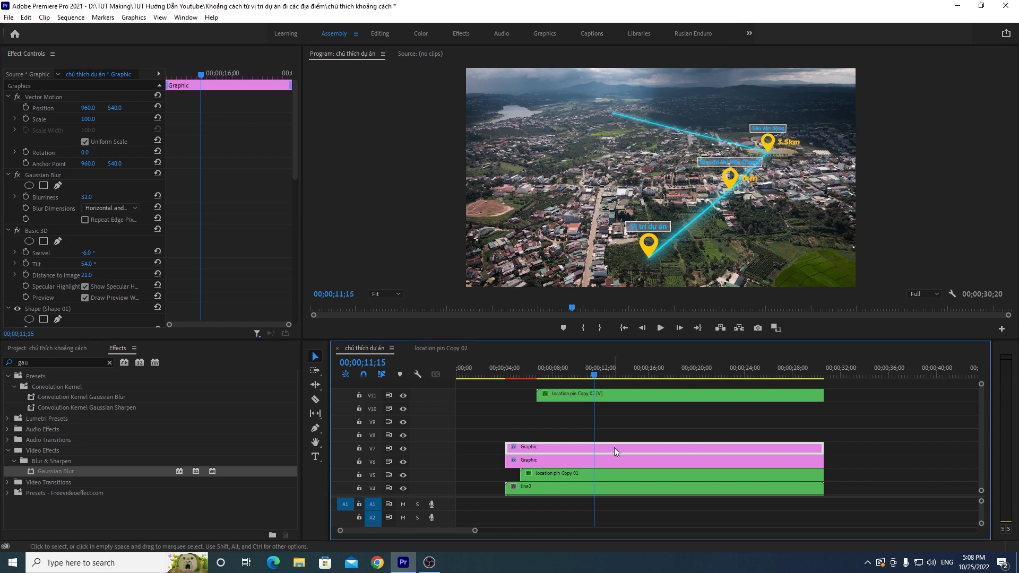
{"action": "left_click_drag", "start_coordinate": [615, 447], "coordinate": [616, 436]}
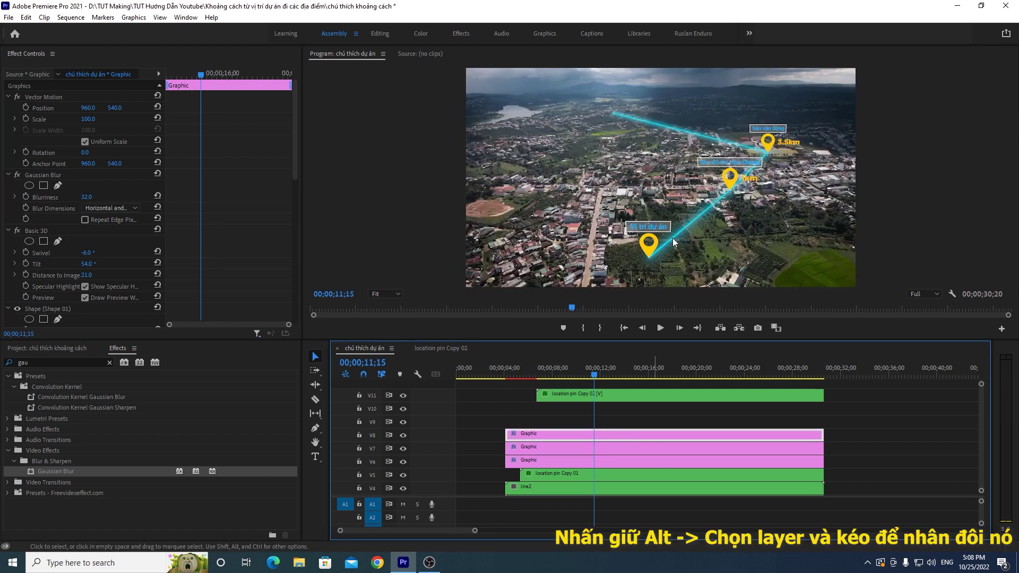
{"action": "mouse_move", "coordinate": [87, 197]}
{"action": "left_mouse_down"}
{"action": "mouse_move", "coordinate": [108, 197]}
{"action": "mouse_move", "coordinate": [84, 196]}
{"action": "left_mouse_up"}
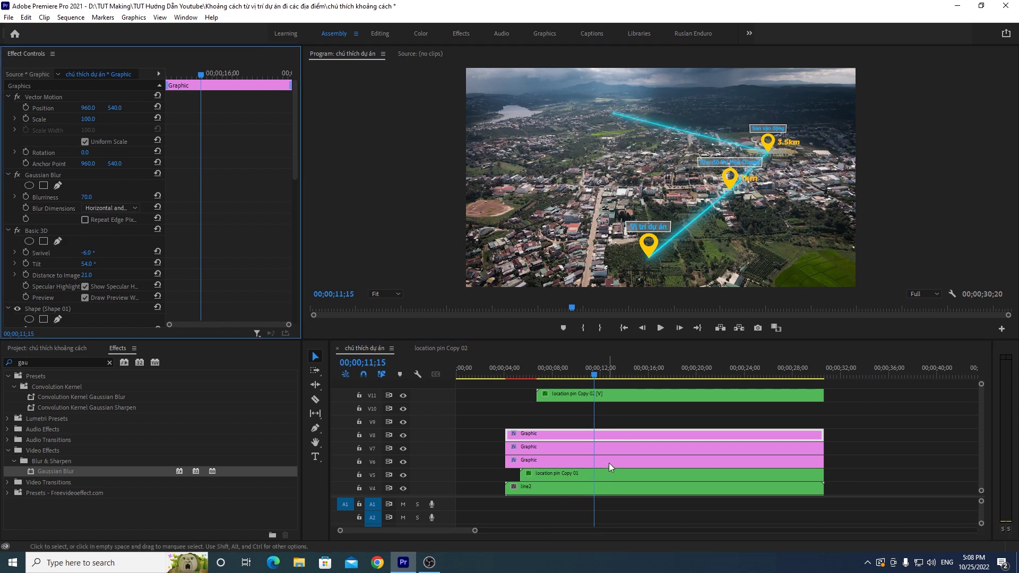
{"action": "left_click", "coordinate": [504, 408]}
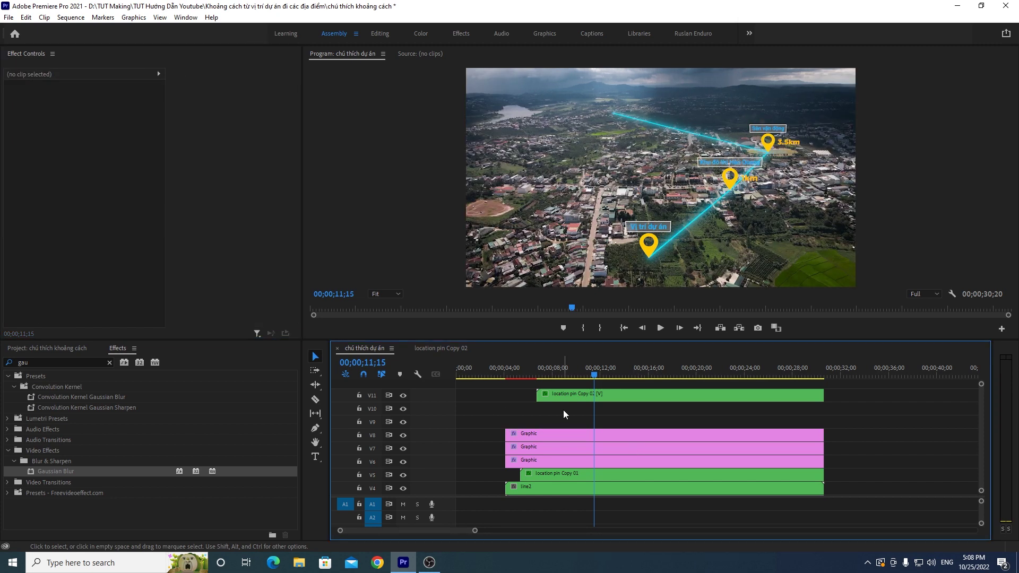
{"action": "left_click", "coordinate": [618, 398]}
Step: Nest the three stacked Graphic line clips into one clip named line3 on V6
{"action": "left_click_drag", "start_coordinate": [500, 414], "coordinate": [672, 464]}
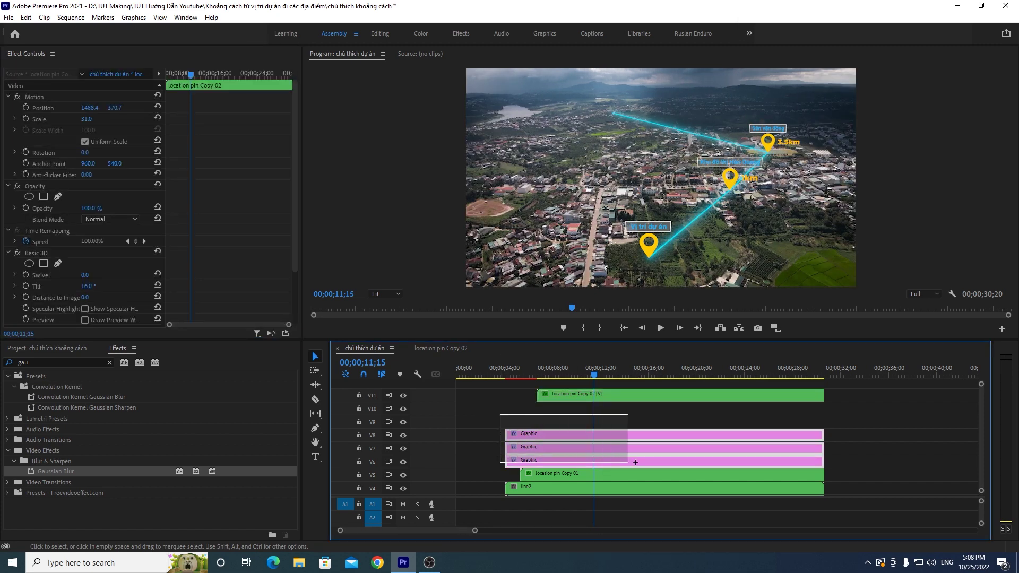
{"action": "right_click", "coordinate": [639, 459]}
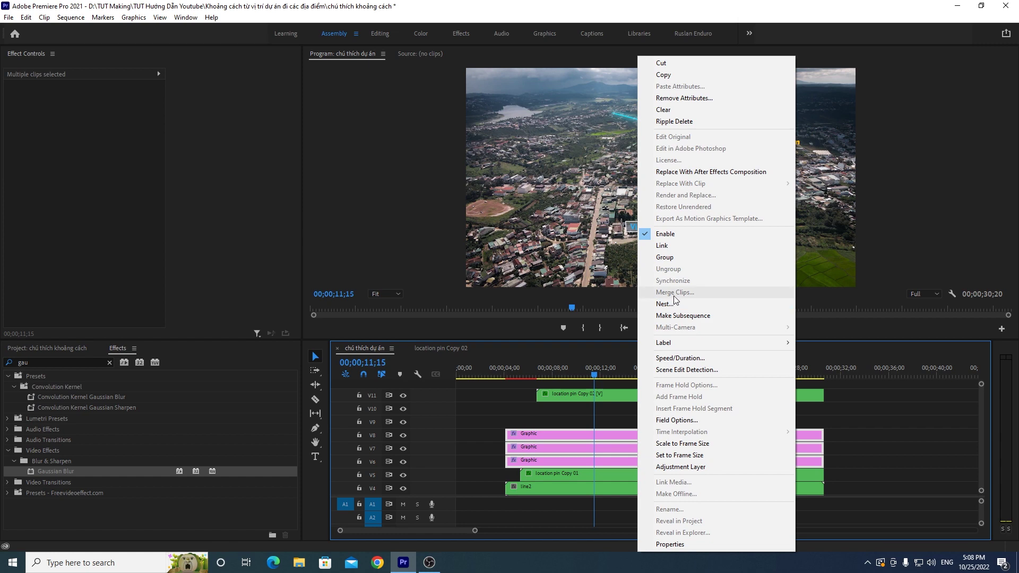
{"action": "left_click", "coordinate": [673, 304]}
{"action": "type", "text": "line3"}
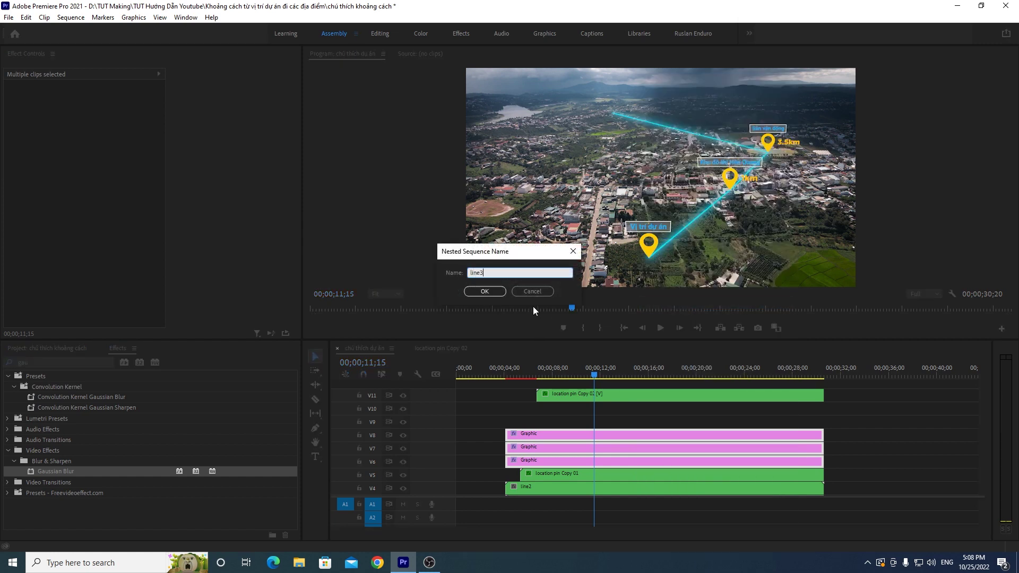
{"action": "left_click", "coordinate": [489, 292]}
{"action": "left_click", "coordinate": [620, 396]}
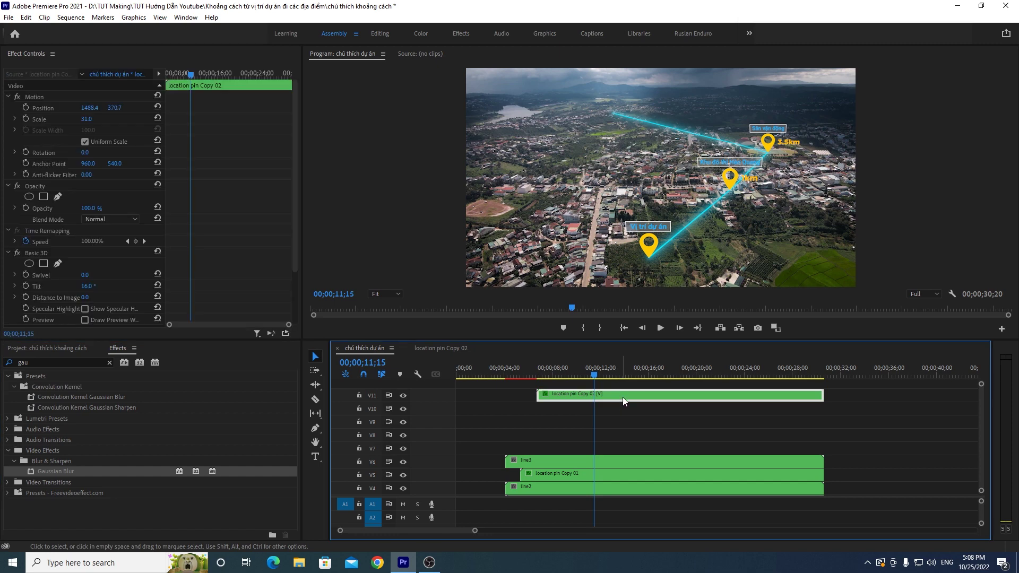
Step: Move location pin Copy 02 down to V7 and preview playback from about 4 seconds
{"action": "left_click_drag", "start_coordinate": [622, 397], "coordinate": [618, 450]}
{"action": "left_click_drag", "start_coordinate": [593, 375], "coordinate": [501, 376]}
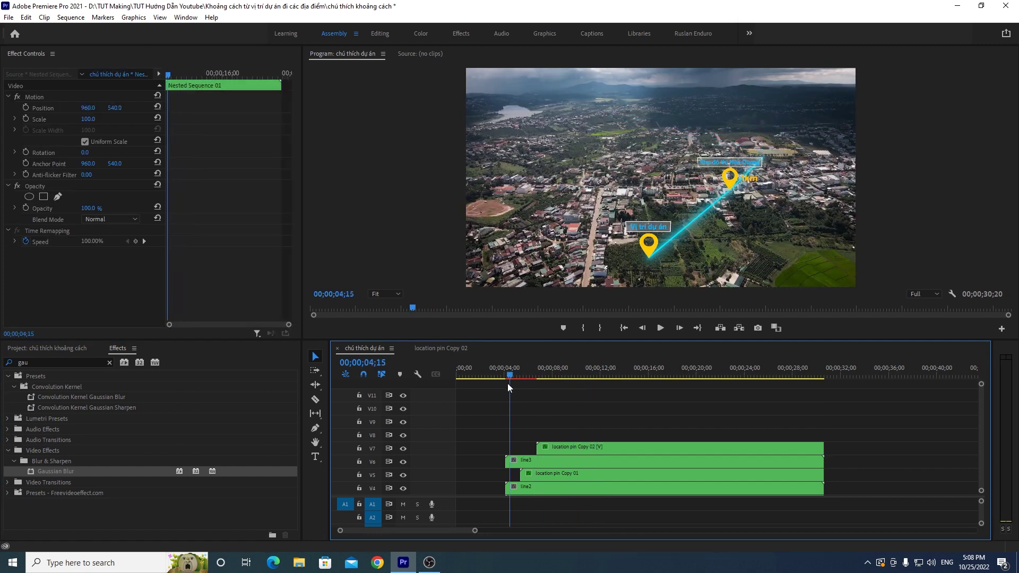
{"action": "left_click", "coordinate": [661, 328]}
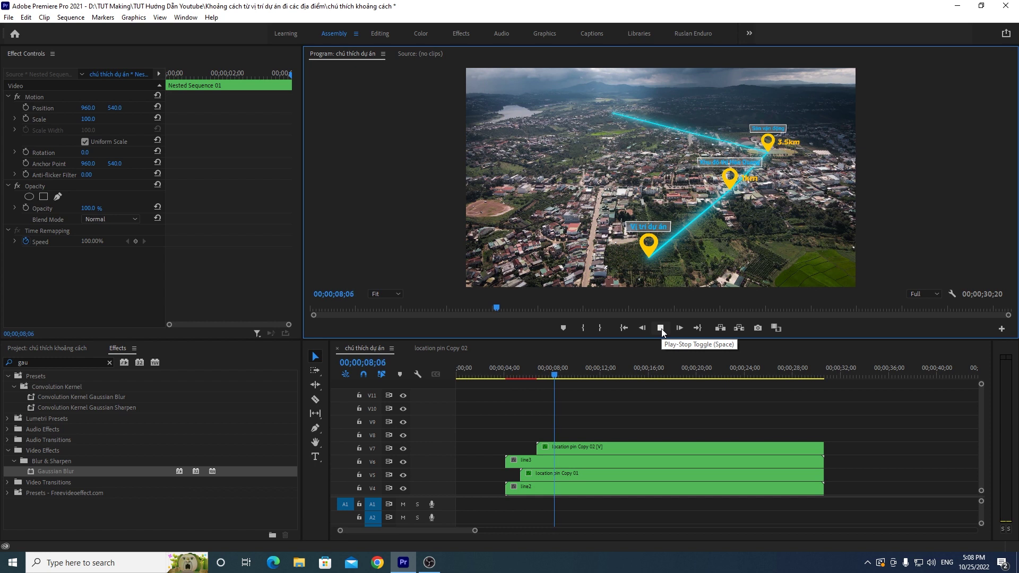
{"action": "left_click", "coordinate": [661, 329]}
{"action": "left_click_drag", "start_coordinate": [530, 378], "coordinate": [561, 377]}
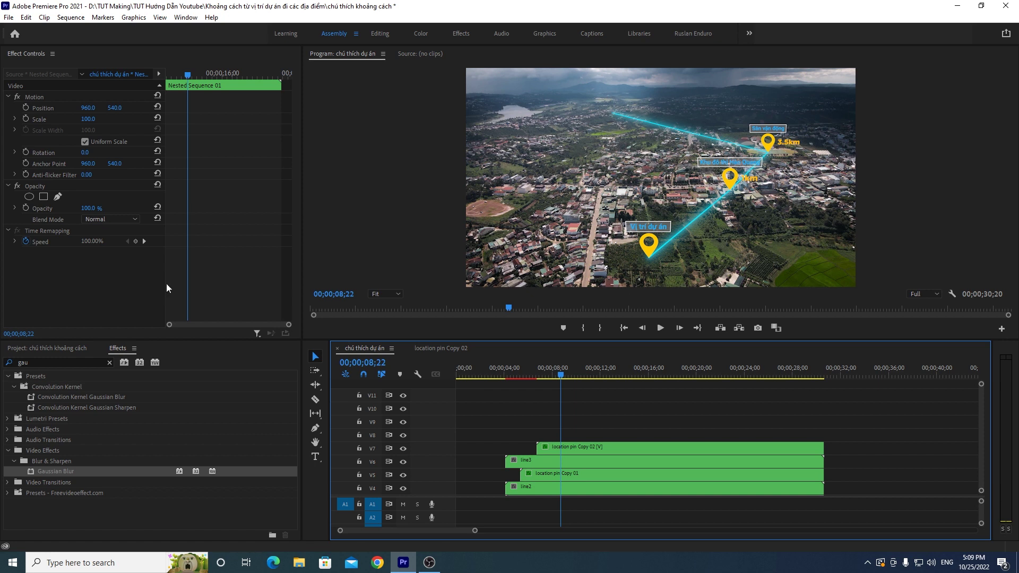
{"action": "left_click", "coordinate": [64, 348]}
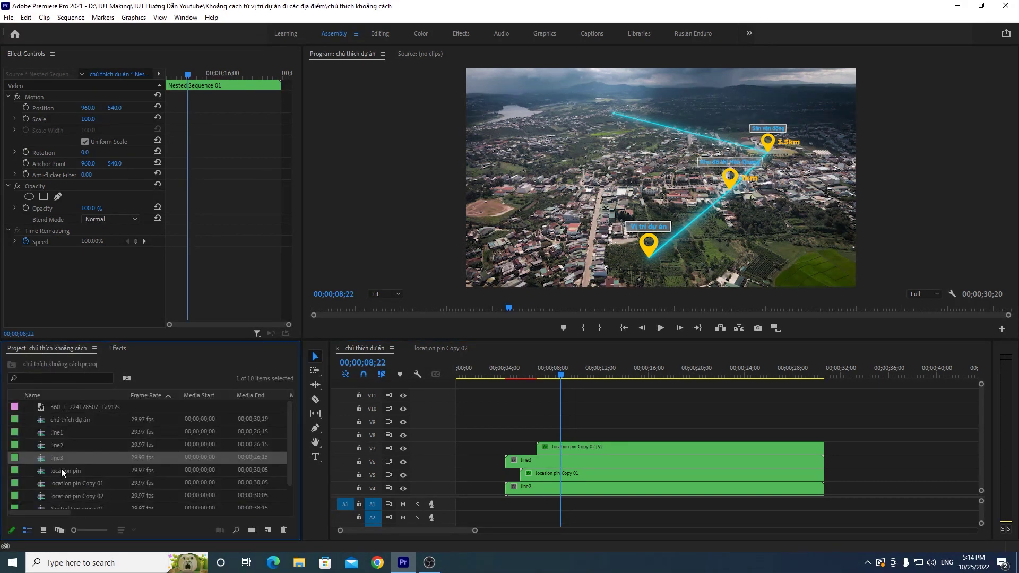
Step: Duplicate the location pin Copy 02 sequence in the Project panel
{"action": "left_click_drag", "start_coordinate": [288, 419], "coordinate": [283, 444]}
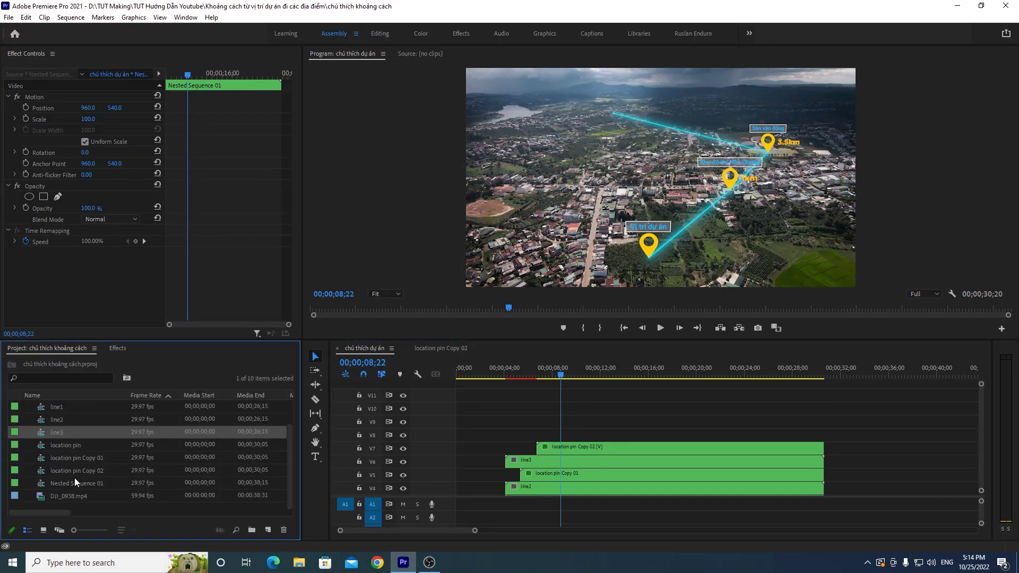
{"action": "left_click", "coordinate": [54, 474]}
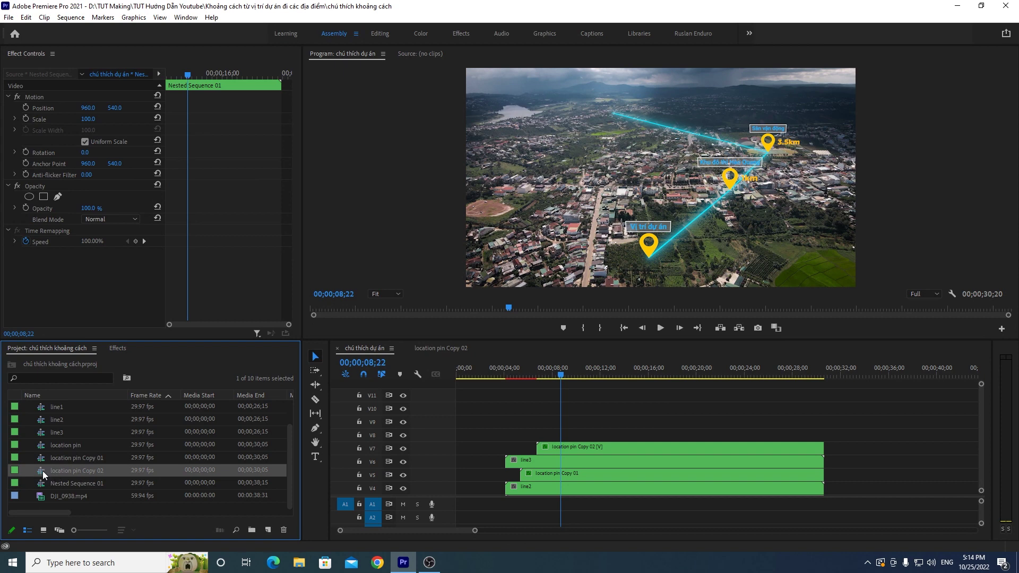
{"action": "right_click", "coordinate": [42, 471]}
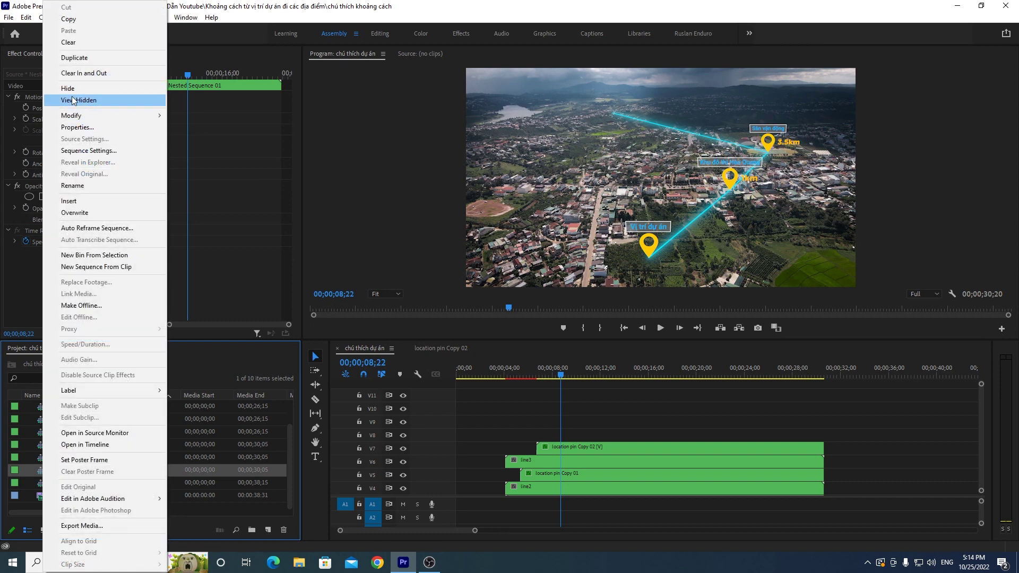
{"action": "left_click", "coordinate": [79, 57]}
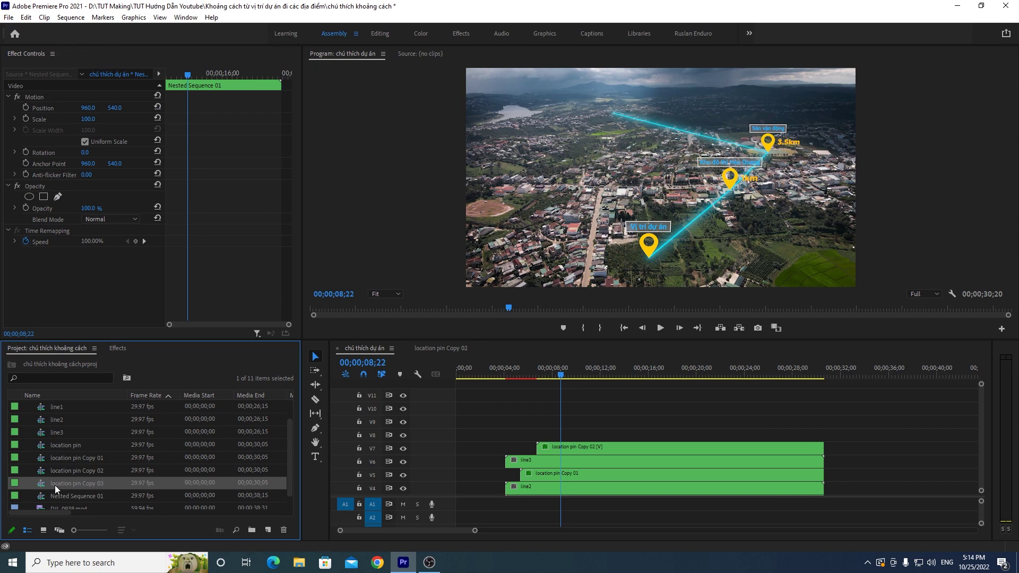
Step: Place location pin Copy 03 on V8 at 8 seconds and open it for editing
{"action": "left_click_drag", "start_coordinate": [42, 483], "coordinate": [516, 445]}
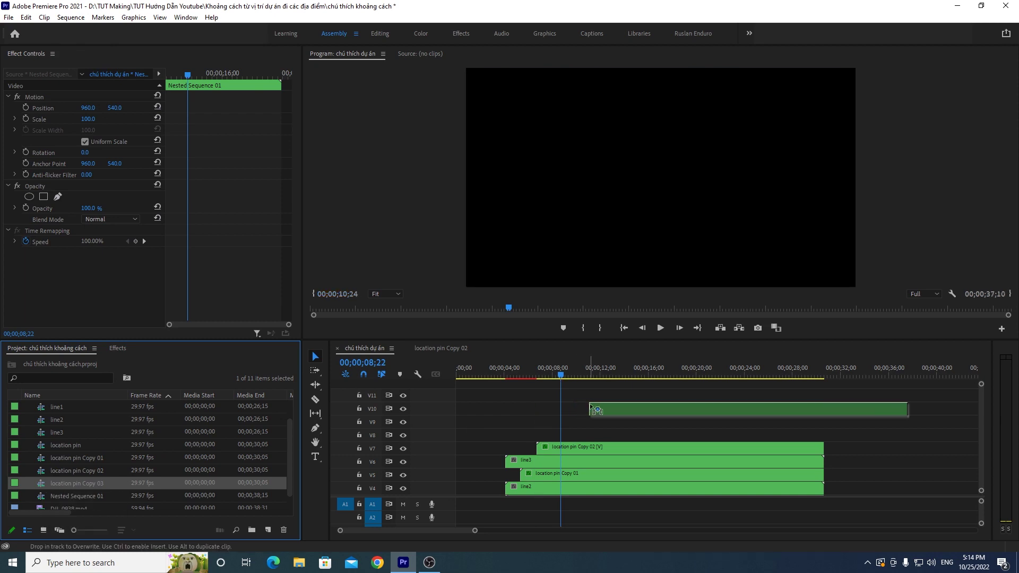
{"action": "left_click_drag", "start_coordinate": [515, 445], "coordinate": [532, 444]}
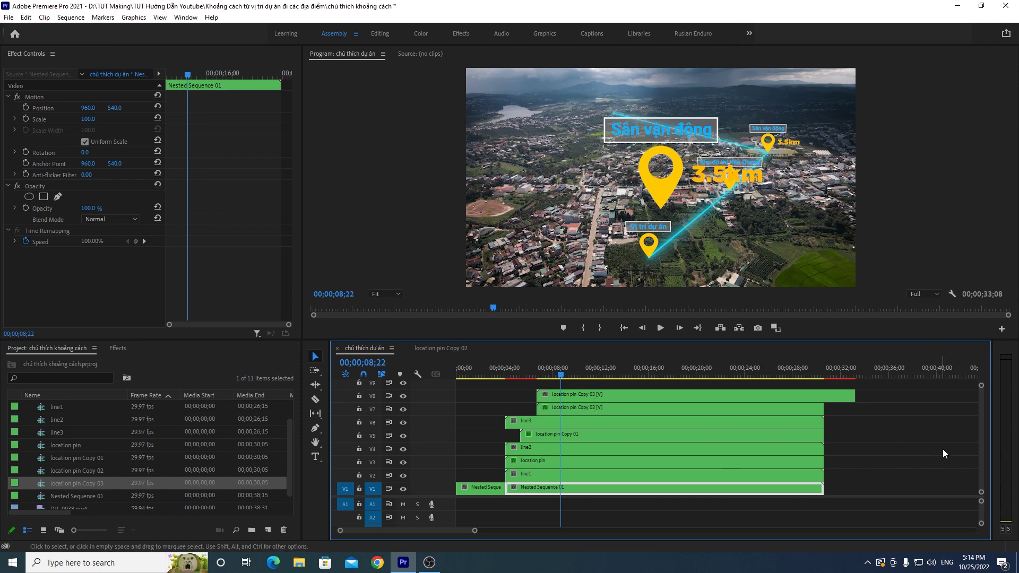
{"action": "scroll", "coordinate": [979, 448], "scroll_direction": "up", "scroll_amount": 2}
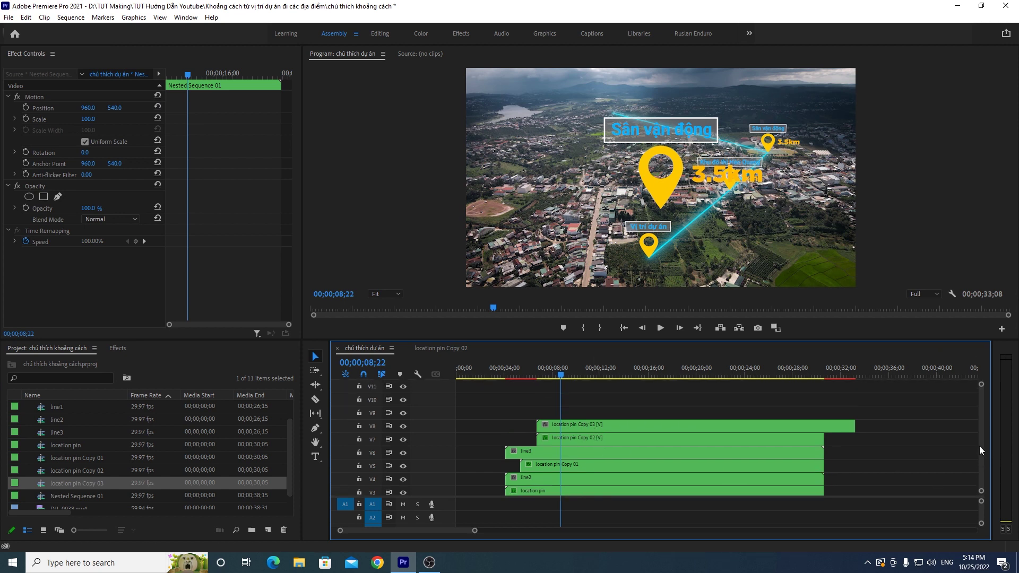
{"action": "left_click", "coordinate": [582, 426]}
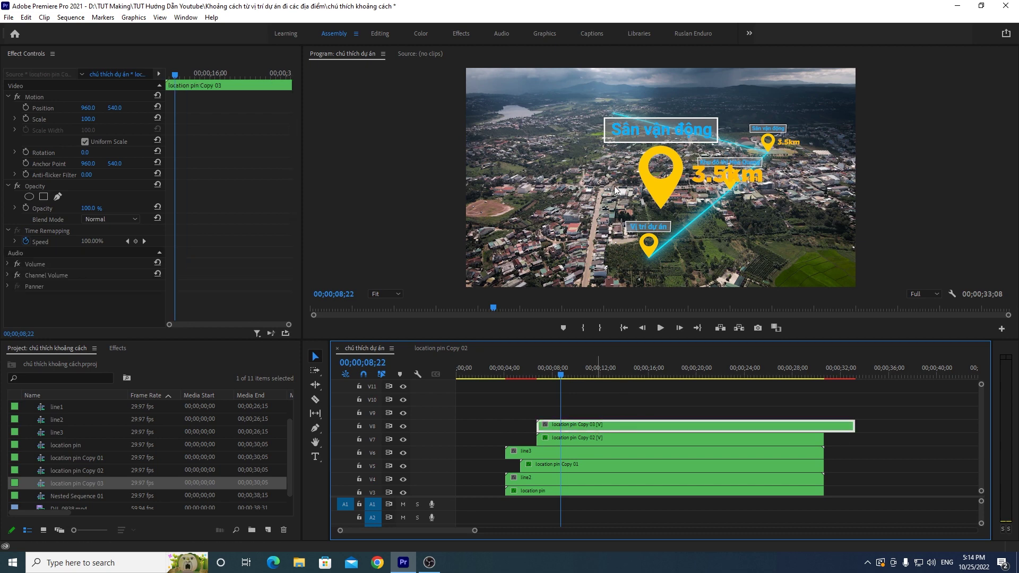
{"action": "double_click", "coordinate": [595, 426]}
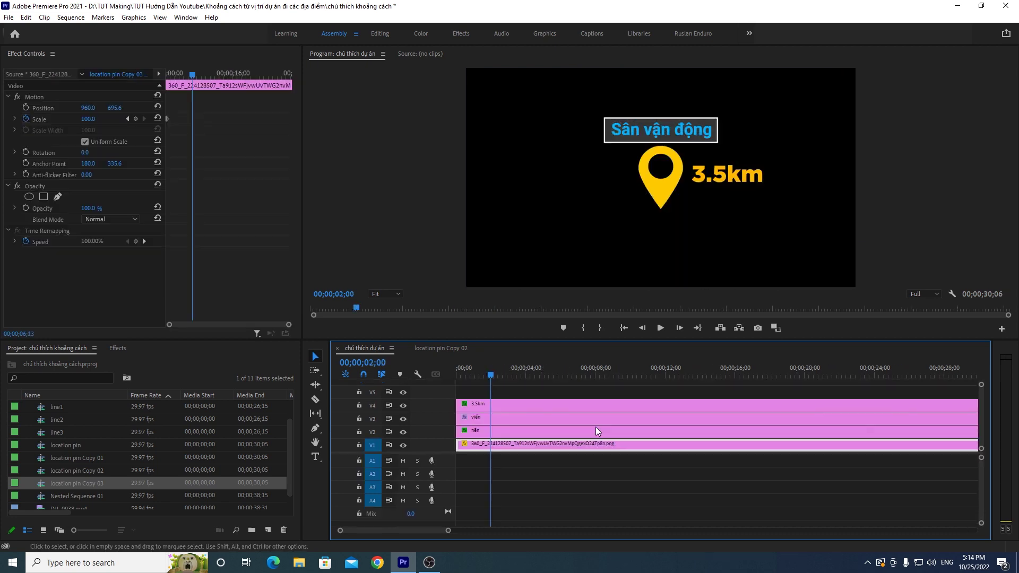
Step: Change the pin's distance text from 3.5km to 10km
{"action": "left_click", "coordinate": [407, 349]}
{"action": "left_click_drag", "start_coordinate": [491, 375], "coordinate": [529, 375]}
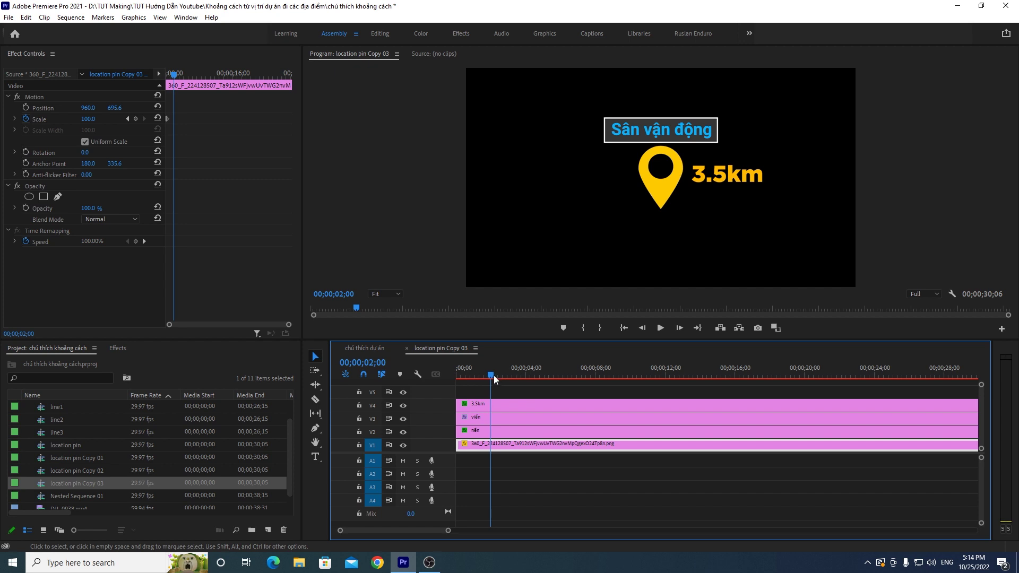
{"action": "left_click", "coordinate": [574, 405]}
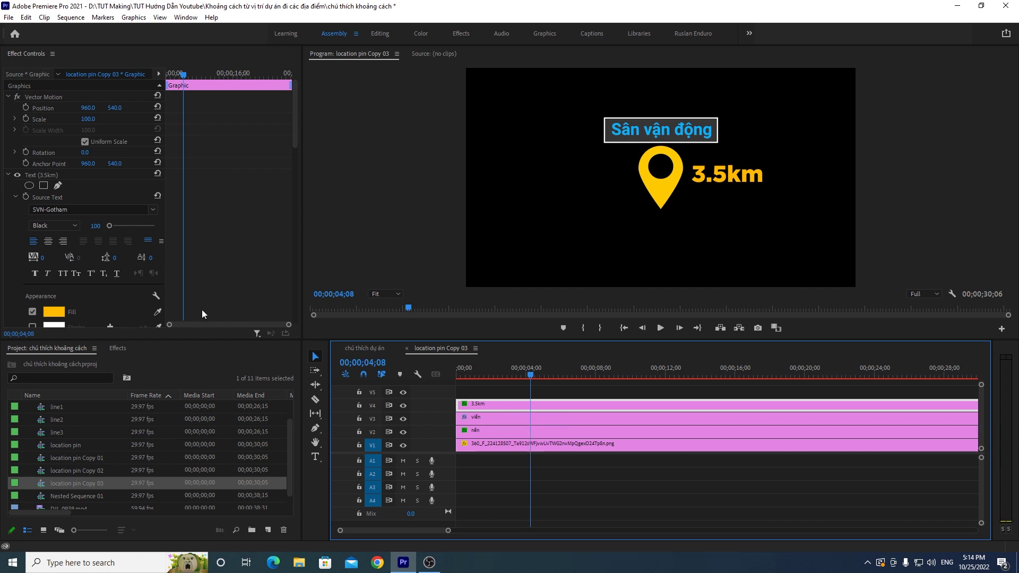
{"action": "left_click", "coordinate": [723, 171]}
{"action": "key", "text": "BackSpace"}
{"action": "key", "text": "BackSpace"}
{"action": "key", "text": "BackSpace"}
{"action": "type", "text": "10"}
{"action": "left_click", "coordinate": [314, 356]}
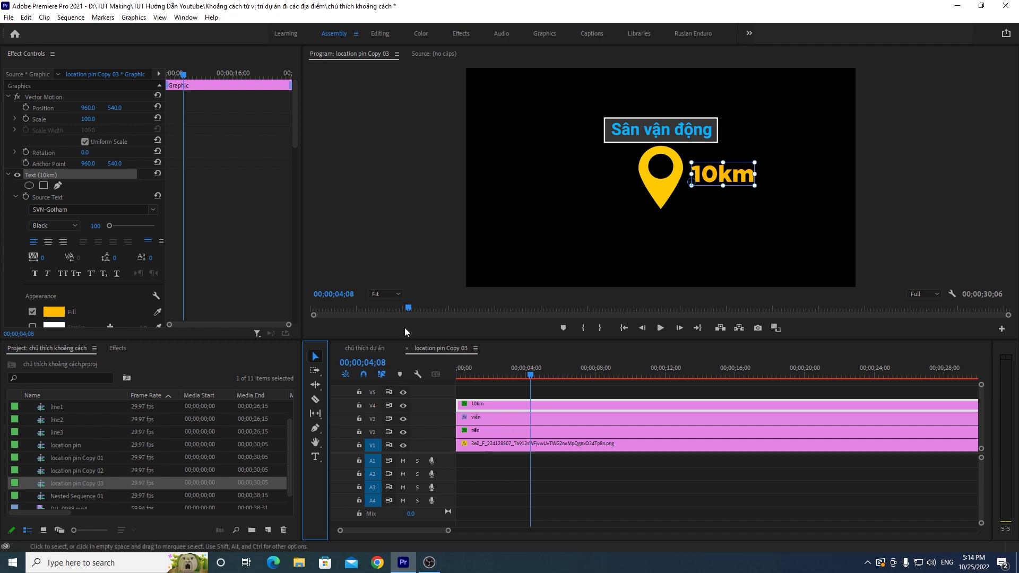
Step: Replace the Sân vận động label with 'Thành phố Bảo Lộc' and shift it left
{"action": "left_click", "coordinate": [316, 456]}
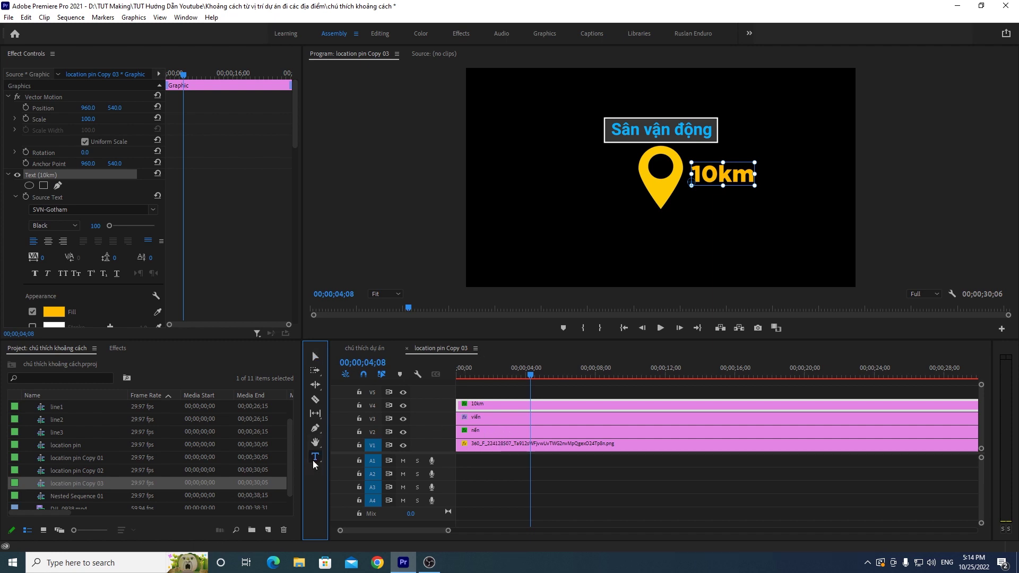
{"action": "left_click", "coordinate": [708, 130]}
{"action": "key", "text": "BackSpace"}
{"action": "key", "text": "BackSpace"}
{"action": "key", "text": "BackSpace"}
{"action": "key", "text": "BackSpace"}
{"action": "key", "text": "BackSpace"}
{"action": "key", "text": "BackSpace"}
{"action": "key", "text": "BackSpace"}
{"action": "key", "text": "BackSpace"}
{"action": "key", "text": "BackSpace"}
{"action": "key", "text": "BackSpace"}
{"action": "key", "text": "BackSpace"}
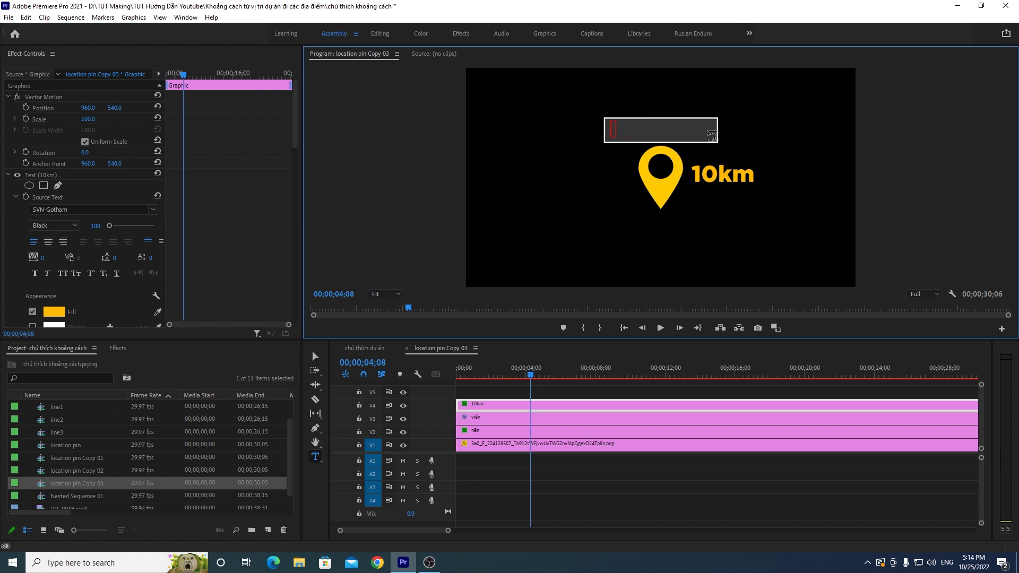
{"action": "type", "text": "Thanh"}
{"action": "type", "text": " phố"}
{"action": "type", "text": " Bảo Lôccj"}
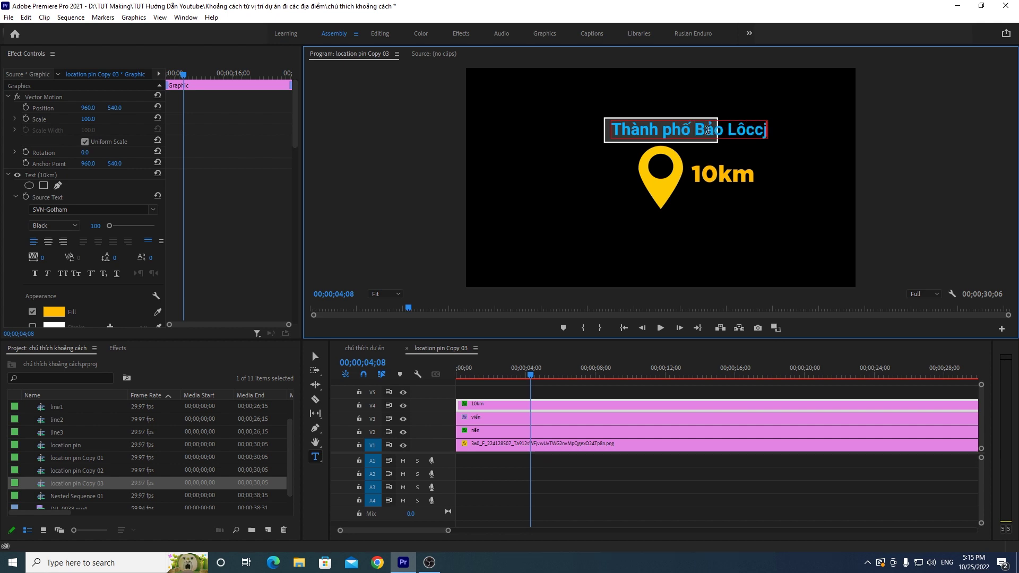
{"action": "key", "text": "BackSpace"}
{"action": "key", "text": "BackSpace"}
{"action": "key", "text": "BackSpace"}
{"action": "key", "text": "BackSpace"}
{"action": "type", "text": "Lôc"}
{"action": "key", "text": "Escape"}
{"action": "left_click_drag", "start_coordinate": [720, 133], "coordinate": [697, 135]}
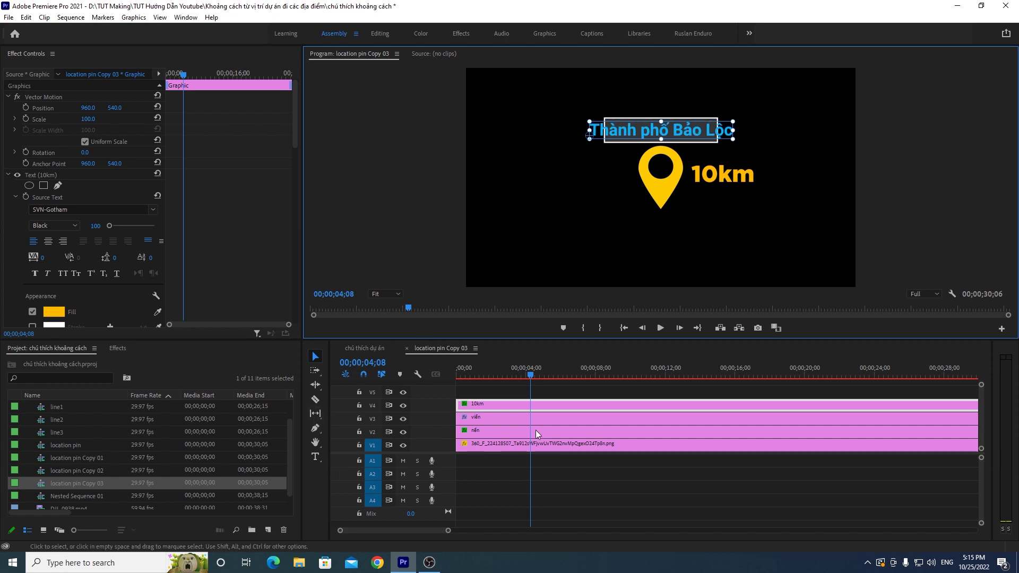
Step: Stretch the viền outline shape left and right to enclose 'Thành phố Bảo Lộc'
{"action": "left_click", "coordinate": [505, 422]}
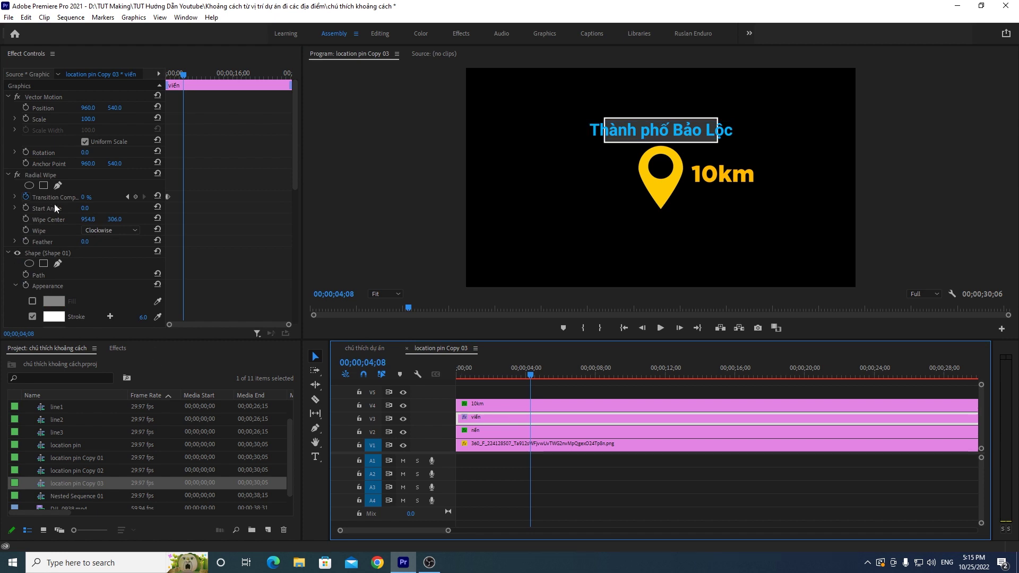
{"action": "left_click", "coordinate": [46, 255]}
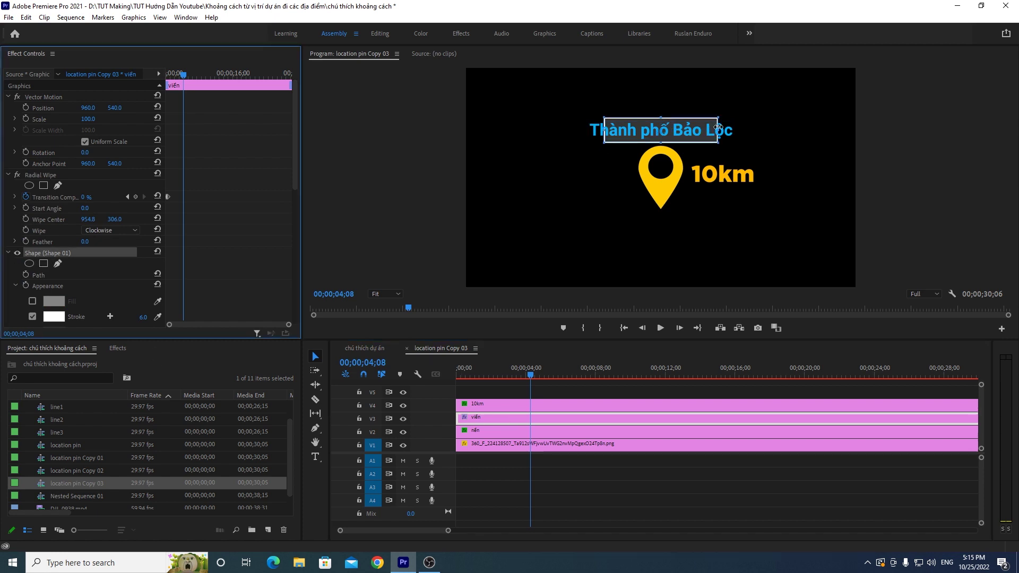
{"action": "left_click_drag", "start_coordinate": [719, 131], "coordinate": [741, 132]}
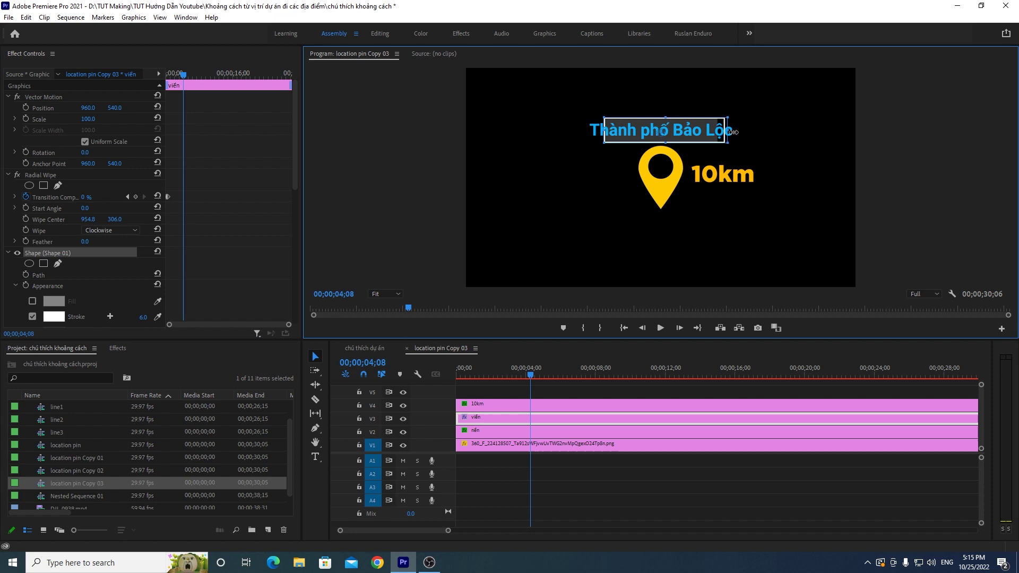
{"action": "left_click_drag", "start_coordinate": [742, 132], "coordinate": [743, 132]}
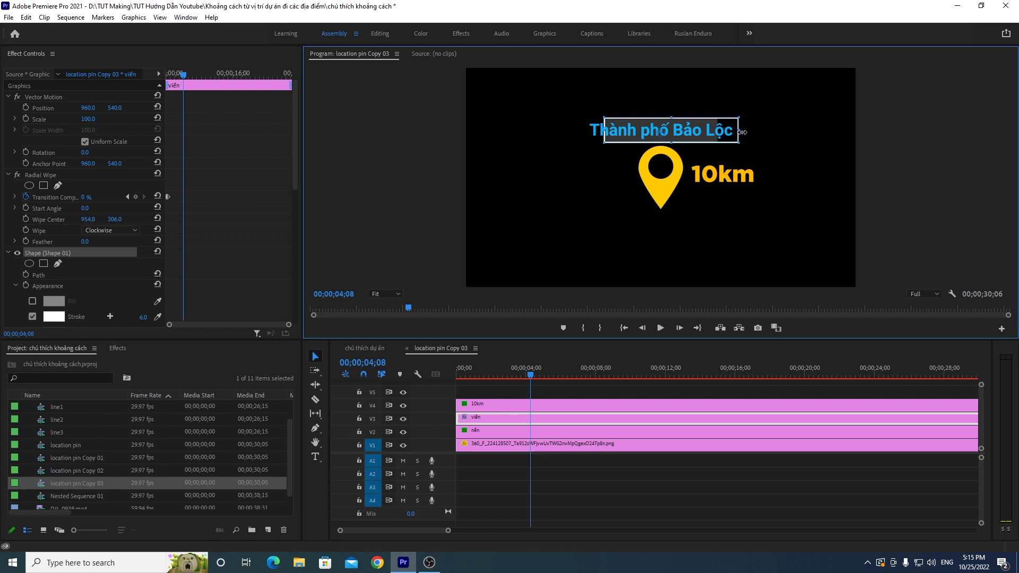
{"action": "left_click_drag", "start_coordinate": [599, 131], "coordinate": [581, 129]}
{"action": "left_click_drag", "start_coordinate": [581, 129], "coordinate": [582, 129]}
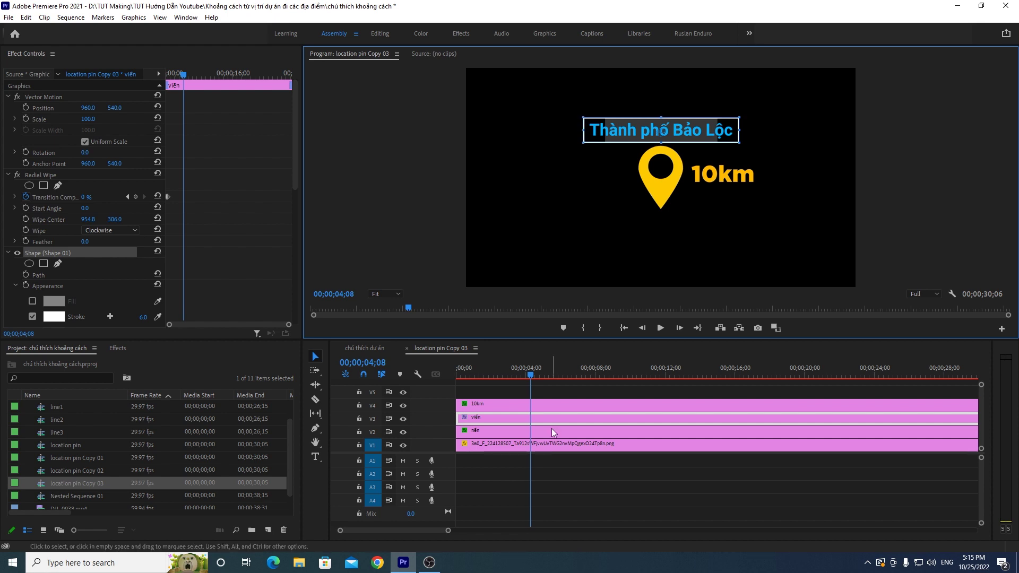
Step: Widen the nền background box on both sides to match the longer label
{"action": "left_click", "coordinate": [514, 428]}
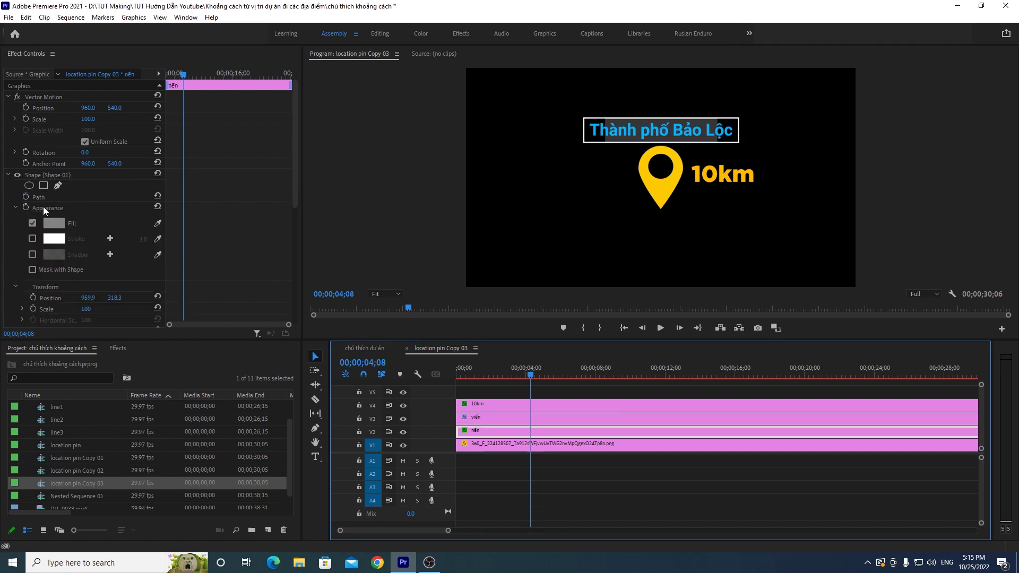
{"action": "left_click", "coordinate": [52, 175]}
{"action": "left_click_drag", "start_coordinate": [602, 127], "coordinate": [582, 130]}
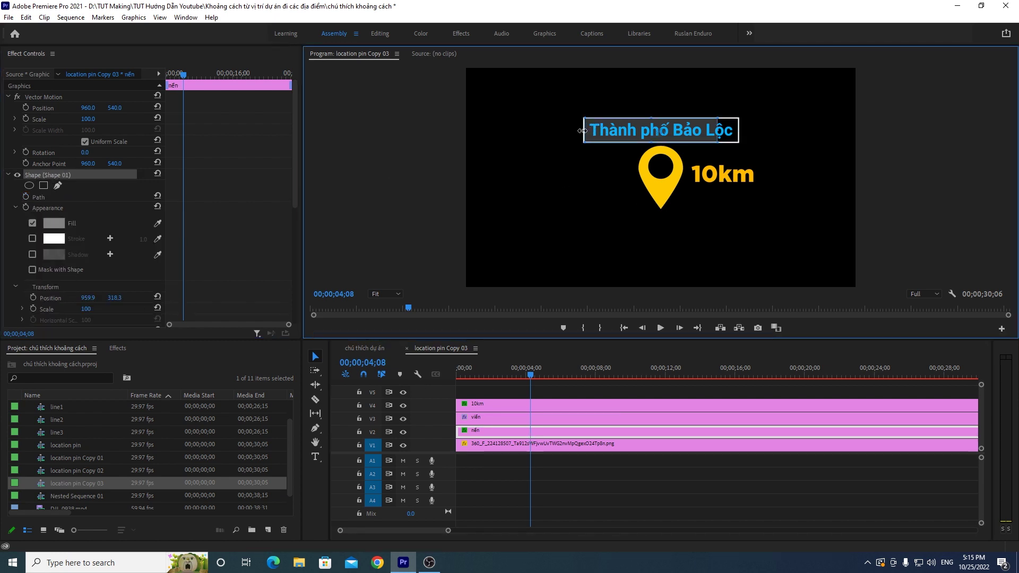
{"action": "left_click_drag", "start_coordinate": [722, 131], "coordinate": [742, 130]}
{"action": "left_click", "coordinate": [929, 199]}
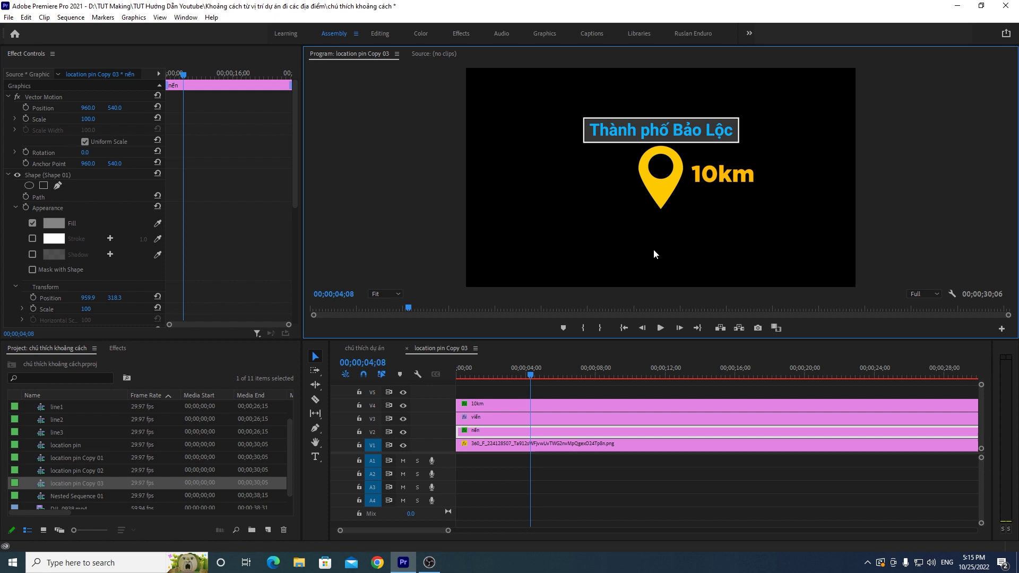
{"action": "left_click_drag", "start_coordinate": [529, 376], "coordinate": [491, 377]}
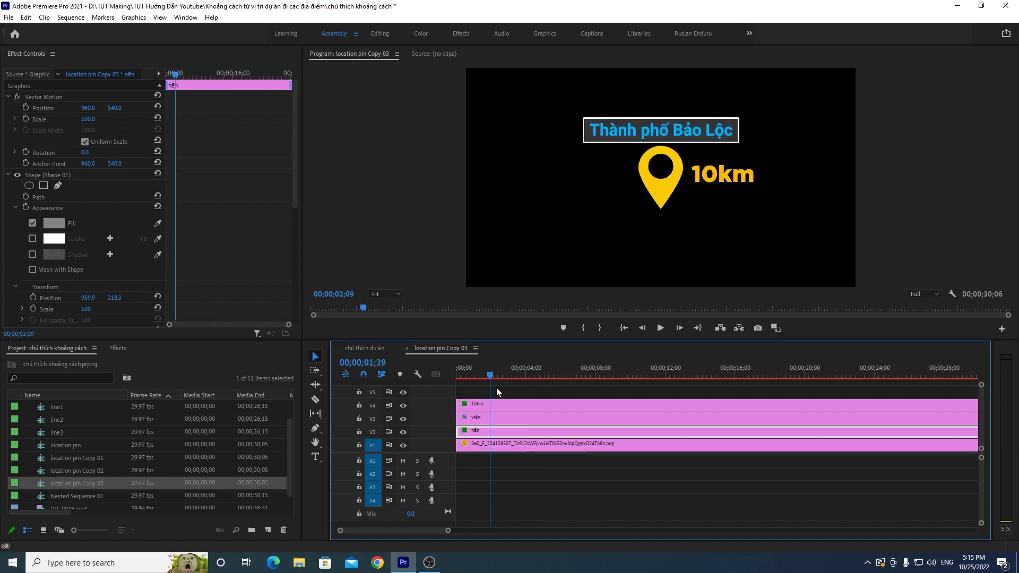
Step: Scale the 10km pin to 30 and move it up to the cyan line's far end
{"action": "left_click", "coordinate": [367, 348]}
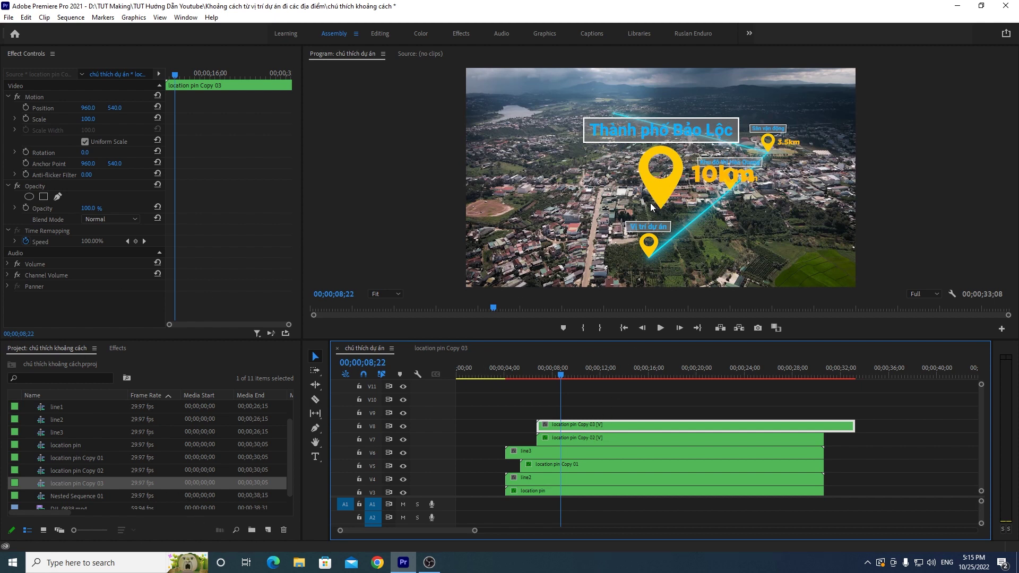
{"action": "left_click", "coordinate": [91, 119]}
{"action": "type", "text": "30"}
{"action": "key", "text": "Return"}
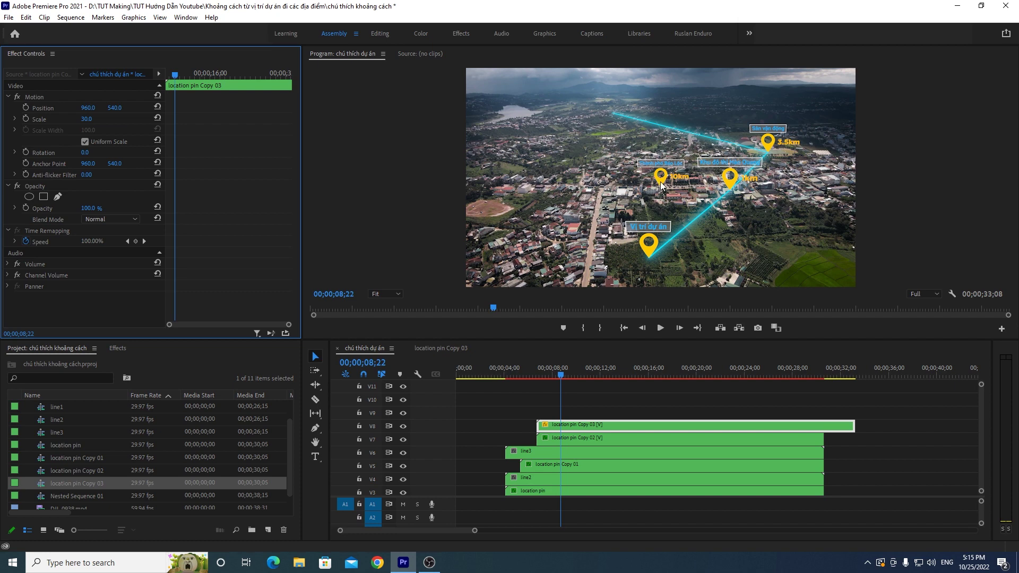
{"action": "left_click", "coordinate": [34, 97]}
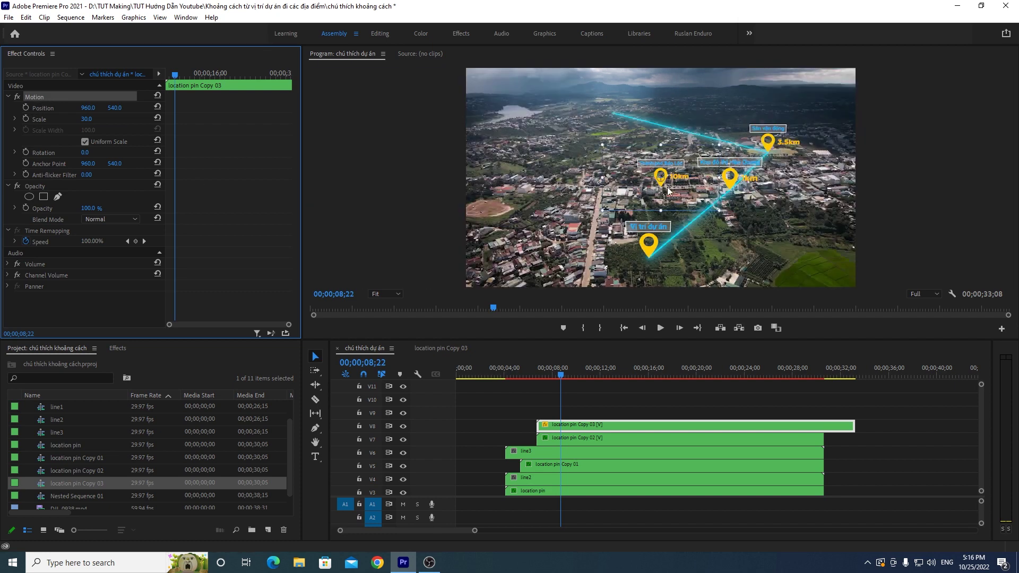
{"action": "left_click_drag", "start_coordinate": [663, 186], "coordinate": [616, 109]}
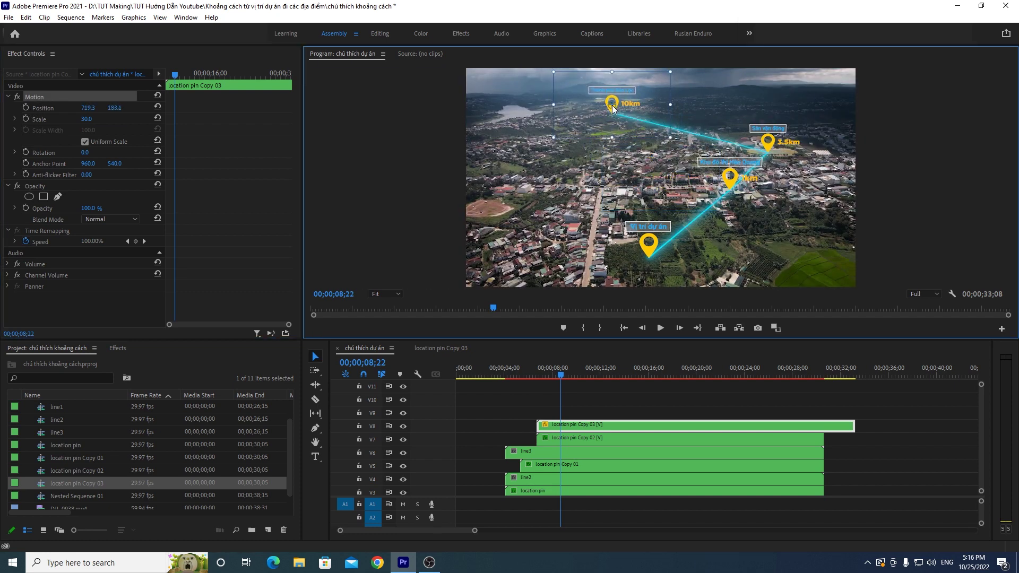
{"action": "left_click", "coordinate": [928, 163]}
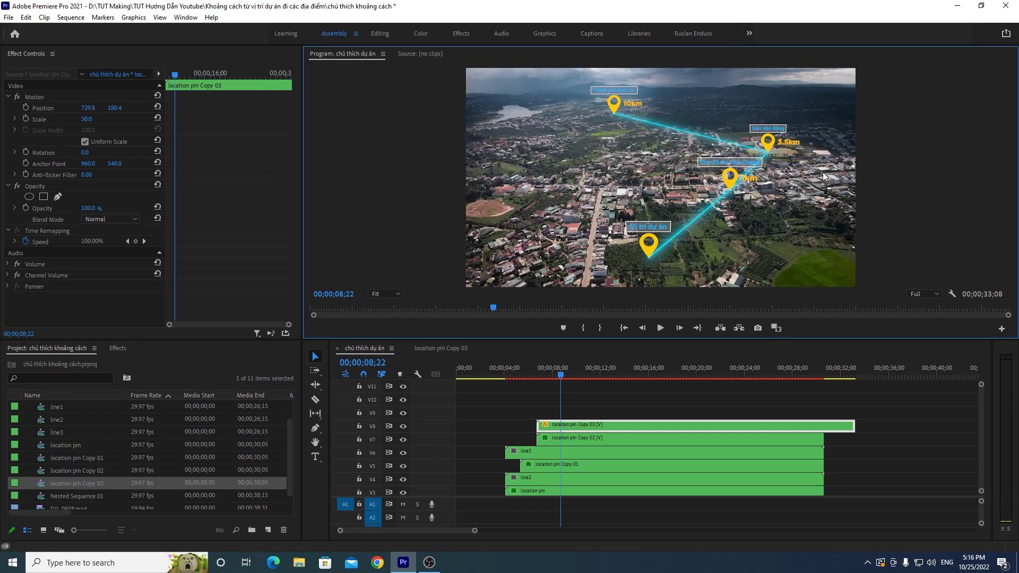
Step: Refine the pin's scale from 27 down to a final 25
{"action": "left_click", "coordinate": [85, 118]}
{"action": "type", "text": "27"}
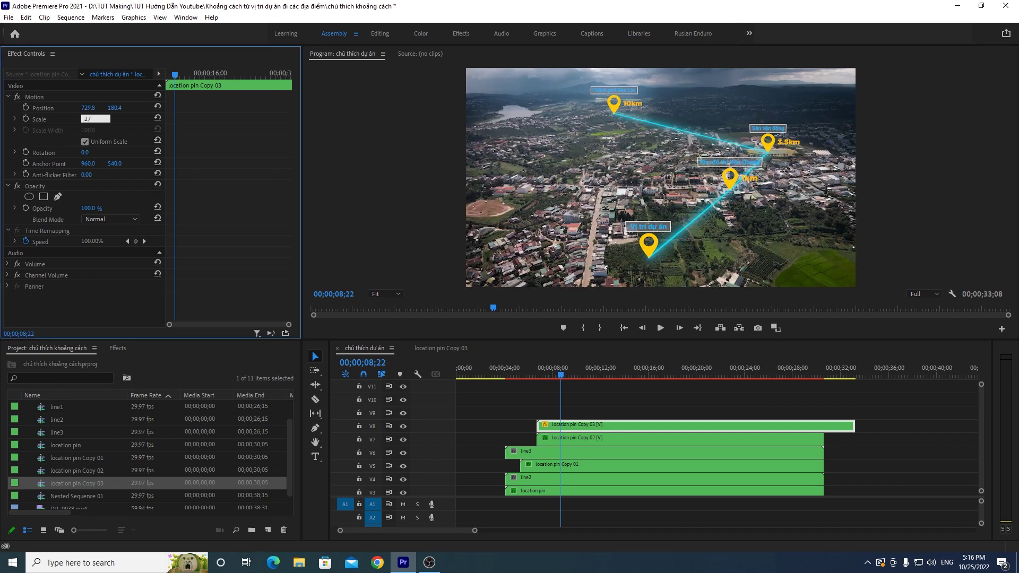
{"action": "key", "text": "Return"}
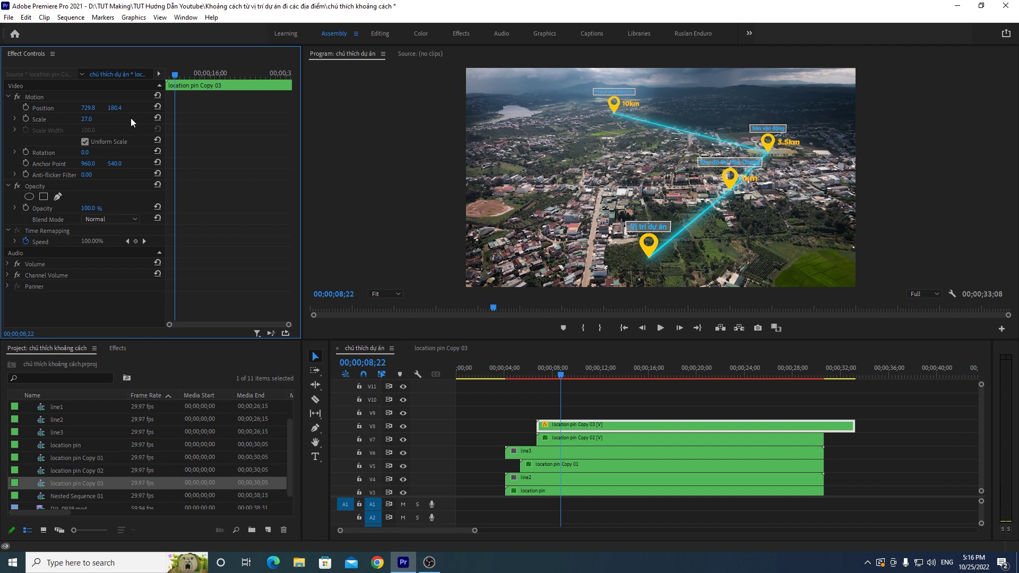
{"action": "left_click", "coordinate": [95, 117]}
{"action": "type", "text": "2"}
{"action": "key", "text": "Return"}
{"action": "left_click", "coordinate": [85, 119]}
{"action": "type", "text": "25"}
{"action": "key", "text": "Return"}
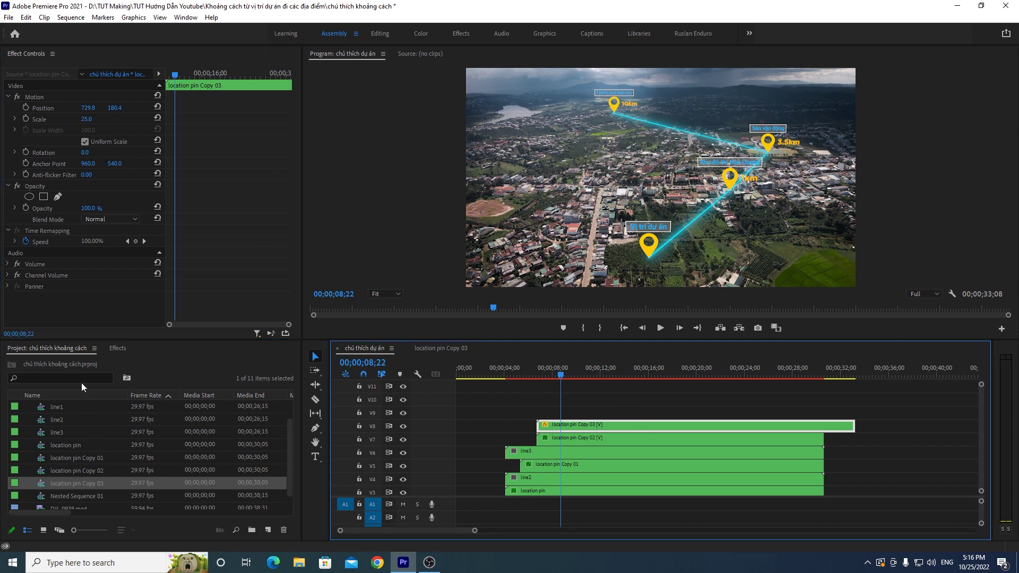
Step: Search the Effects panel for Basic 3D and apply it to the 10km pin clip
{"action": "left_click", "coordinate": [113, 350]}
{"action": "left_click", "coordinate": [49, 363]}
{"action": "type", "text": "b"}
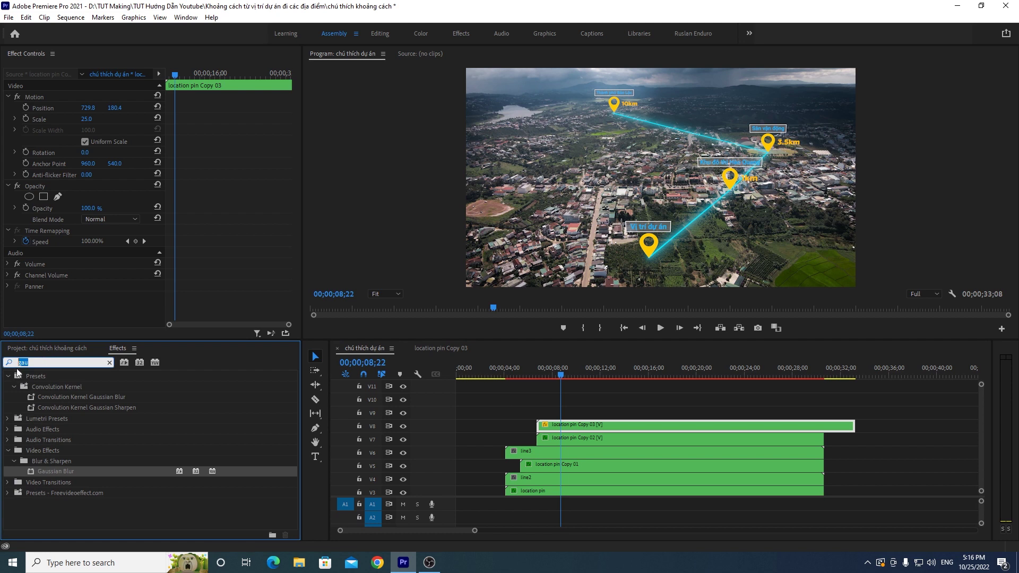
{"action": "type", "text": "ails"}
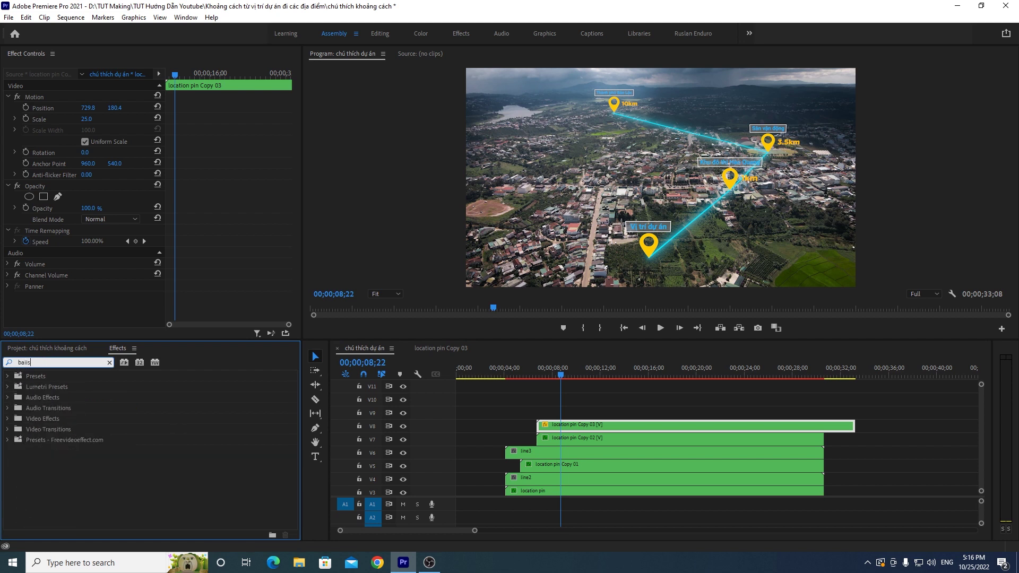
{"action": "key", "text": "BackSpace"}
{"action": "key", "text": "BackSpace"}
{"action": "key", "text": "BackSpace"}
{"action": "type", "text": "r"}
{"action": "type", "text": "s"}
{"action": "left_click_drag", "start_coordinate": [50, 461], "coordinate": [586, 432]}
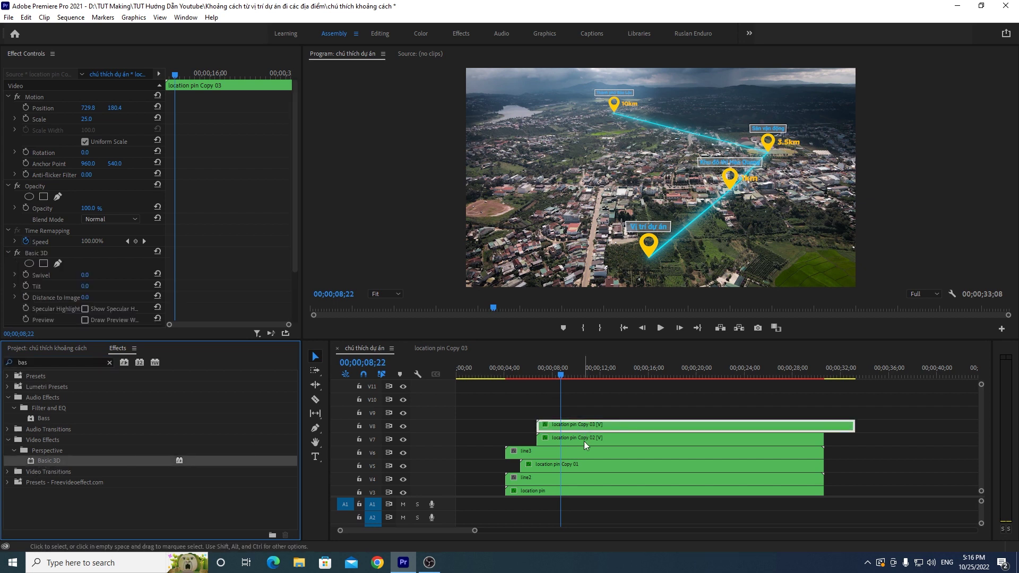
Step: Set the Basic 3D tilt to 7° and enable specular highlight and draw preview
{"action": "left_click", "coordinate": [80, 290]}
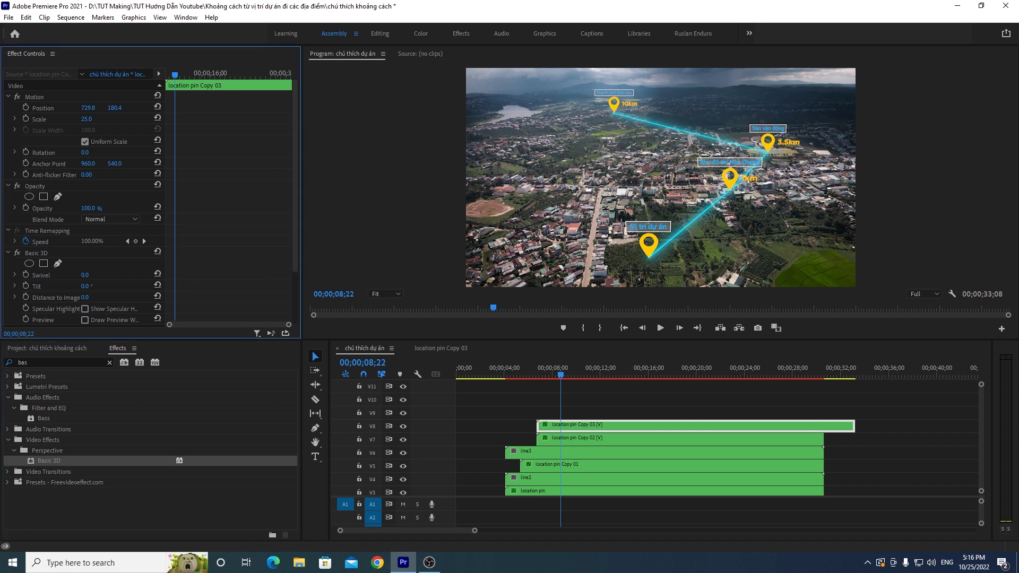
{"action": "left_click_drag", "start_coordinate": [85, 286], "coordinate": [91, 286]}
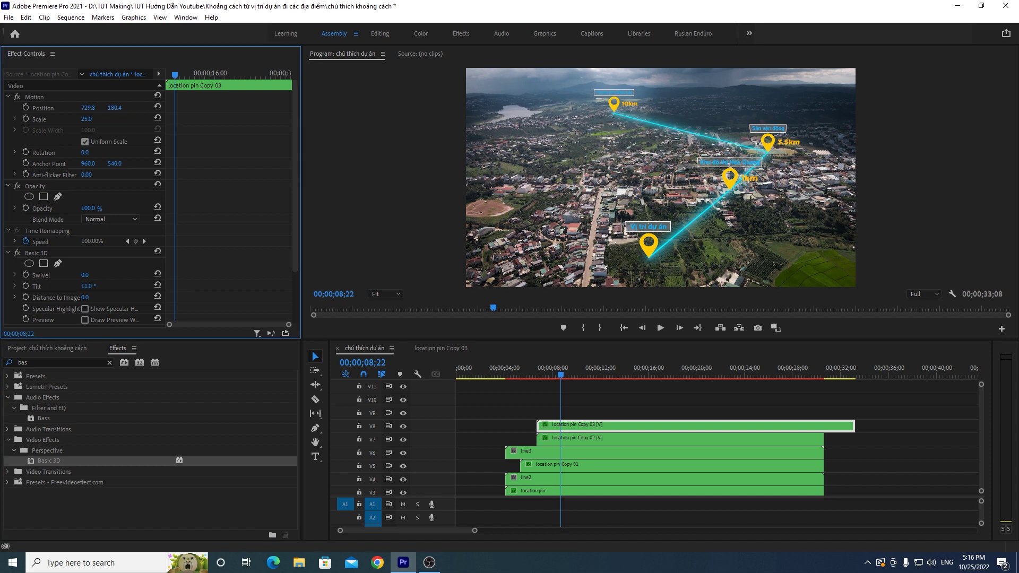
{"action": "left_click", "coordinate": [85, 309]}
{"action": "left_click", "coordinate": [84, 320]}
{"action": "left_click_drag", "start_coordinate": [85, 286], "coordinate": [81, 286]}
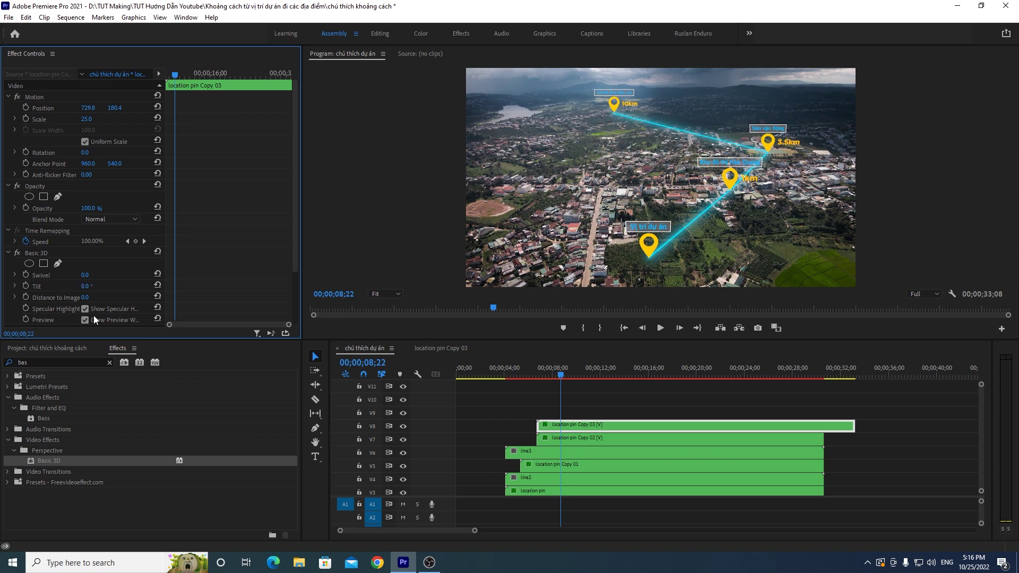
{"action": "left_click", "coordinate": [86, 286]}
{"action": "type", "text": "7"}
{"action": "key", "text": "Return"}
Step: Set the Basic 3D distance to image to 5
{"action": "left_click_drag", "start_coordinate": [85, 298], "coordinate": [100, 298]}
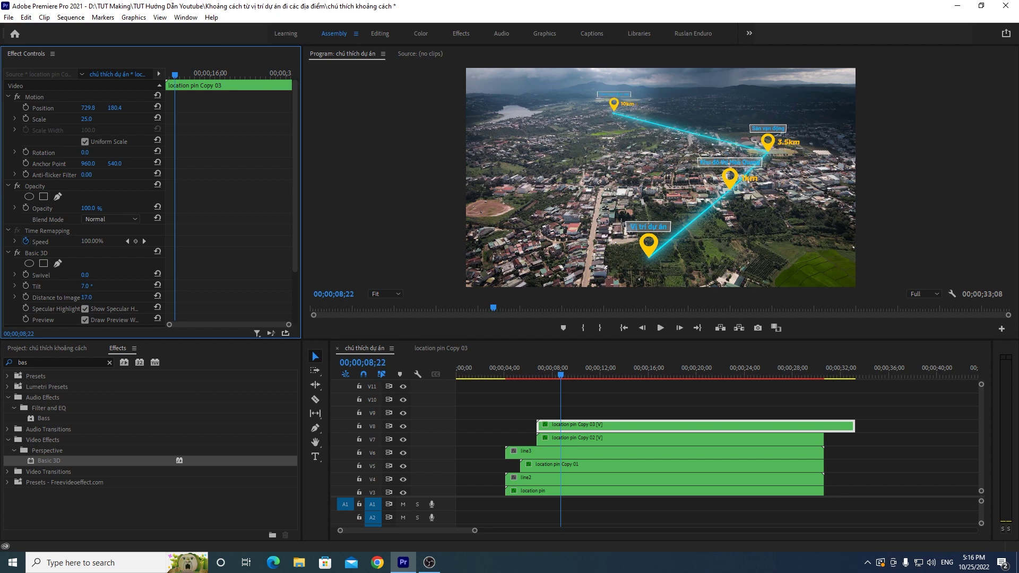
{"action": "left_click_drag", "start_coordinate": [100, 298], "coordinate": [100, 311]}
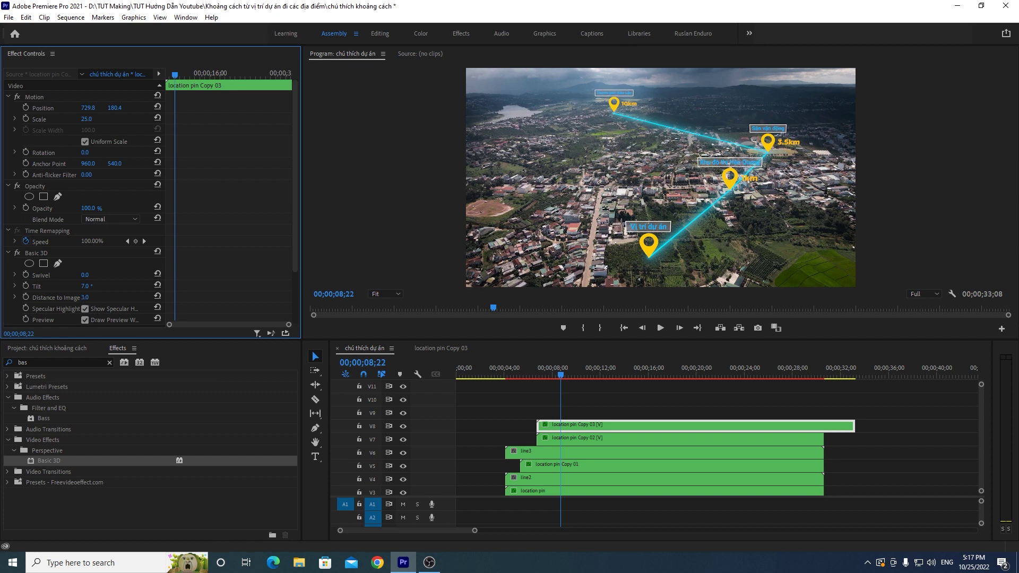
{"action": "left_click", "coordinate": [92, 297]}
{"action": "type", "text": "5"}
{"action": "key", "text": "Return"}
Step: At 100% zoom, move the pin's anchor point onto its tip, then fit the frame
{"action": "left_click", "coordinate": [384, 293]}
{"action": "left_click", "coordinate": [385, 359]}
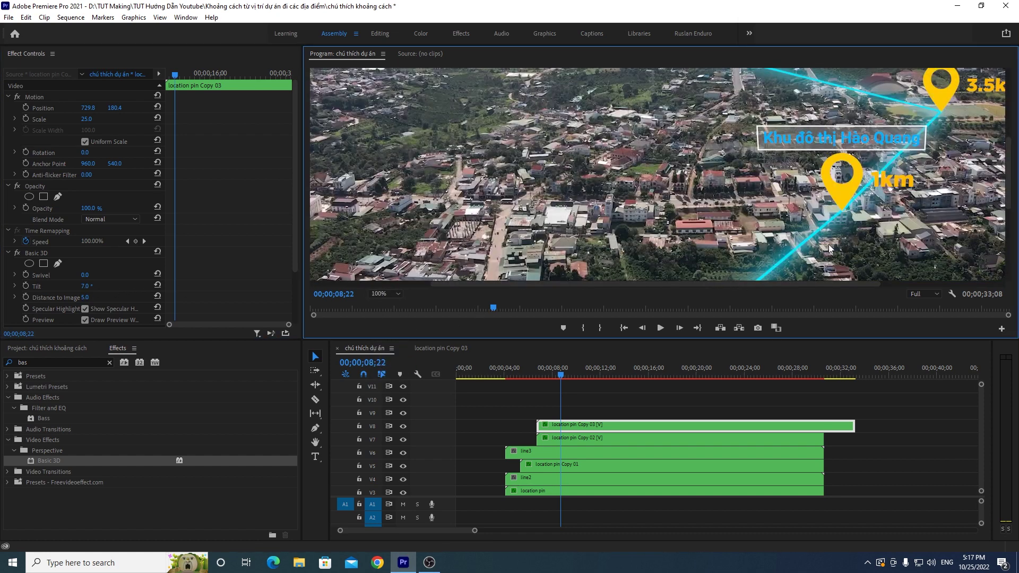
{"action": "left_click_drag", "start_coordinate": [1007, 183], "coordinate": [1010, 119]}
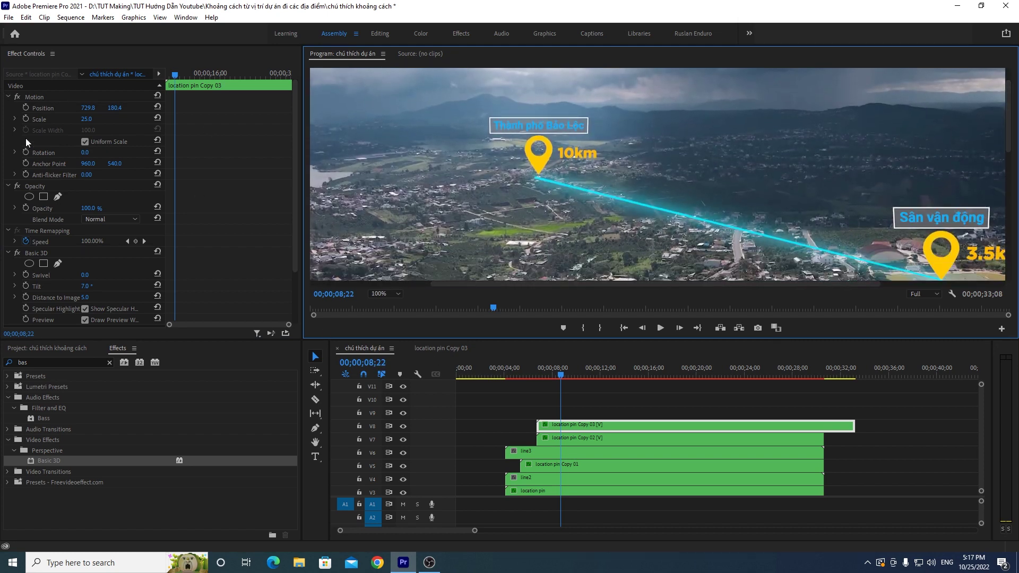
{"action": "left_click", "coordinate": [32, 98]}
{"action": "left_click_drag", "start_coordinate": [538, 156], "coordinate": [535, 170]}
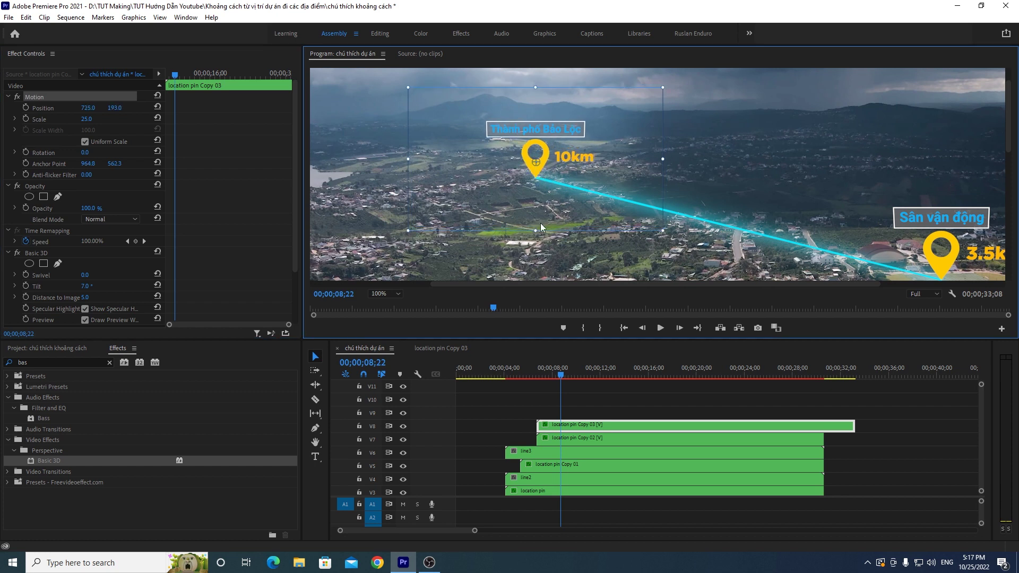
{"action": "left_click", "coordinate": [386, 295]}
{"action": "left_click", "coordinate": [387, 302]}
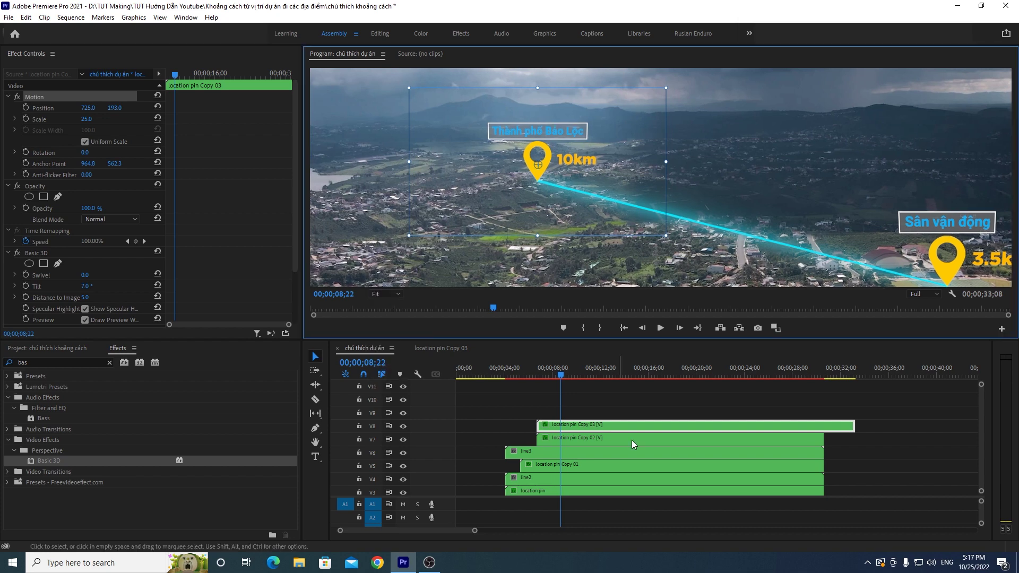
{"action": "left_click", "coordinate": [615, 405]}
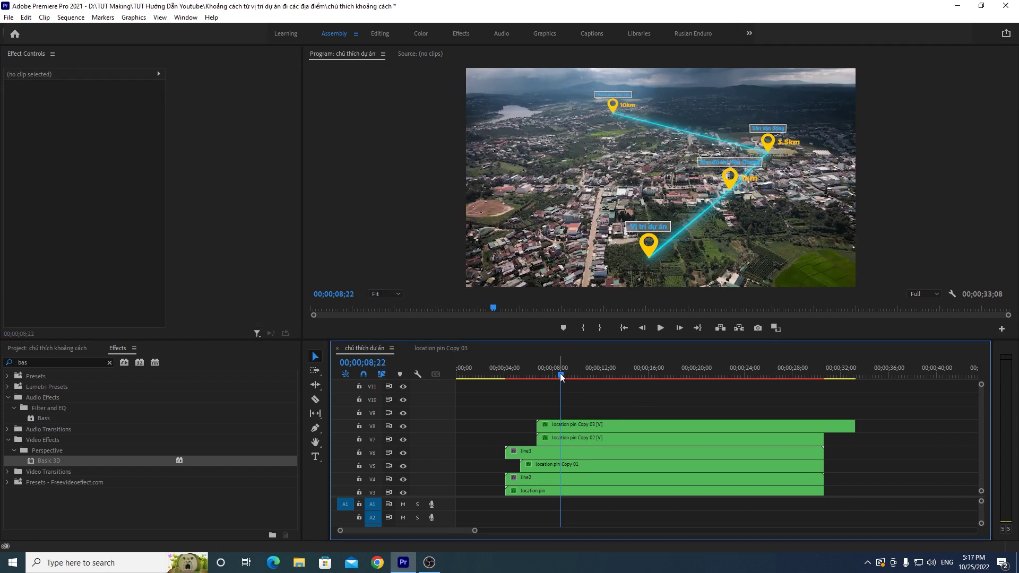
Step: Start the 10km pin clip at 8 seconds and trim its end to match the others
{"action": "mouse_move", "coordinate": [562, 377]}
{"action": "left_mouse_down"}
{"action": "mouse_move", "coordinate": [532, 378]}
{"action": "mouse_move", "coordinate": [551, 371]}
{"action": "left_mouse_up"}
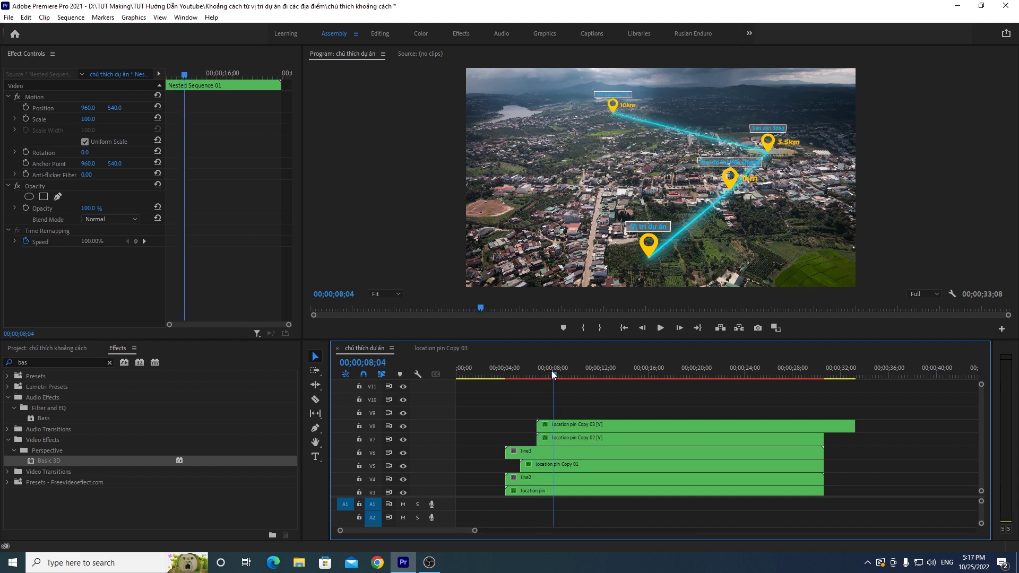
{"action": "left_click", "coordinate": [551, 370]}
{"action": "left_click_drag", "start_coordinate": [578, 425], "coordinate": [591, 422]}
{"action": "left_click", "coordinate": [930, 494]}
{"action": "left_click_drag", "start_coordinate": [869, 426], "coordinate": [824, 429]}
Step: Preview the pins appearing from near the start, then save the project
{"action": "left_click_drag", "start_coordinate": [552, 377], "coordinate": [492, 378]}
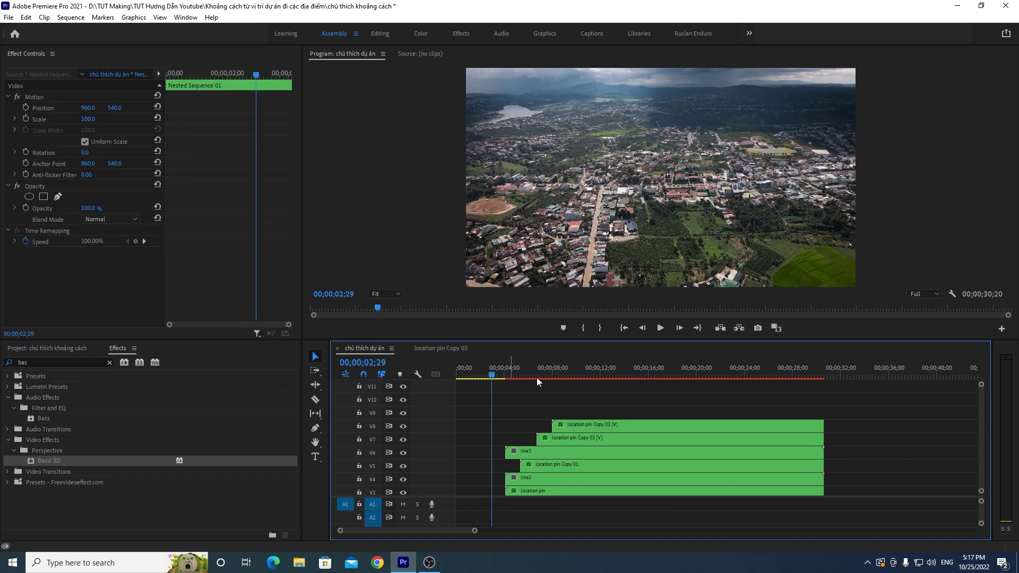
{"action": "left_click", "coordinate": [660, 328]}
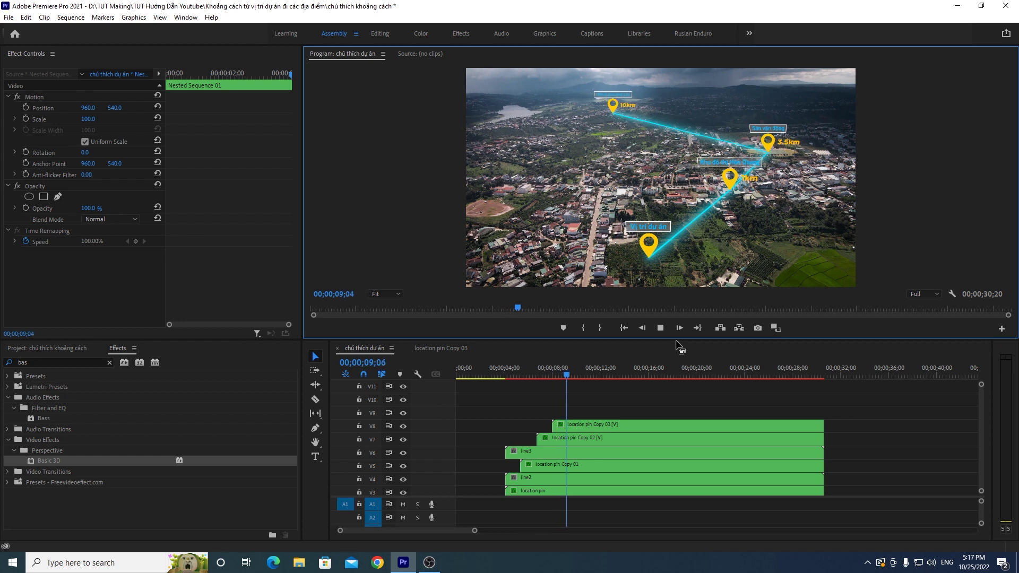
{"action": "left_click", "coordinate": [539, 370]}
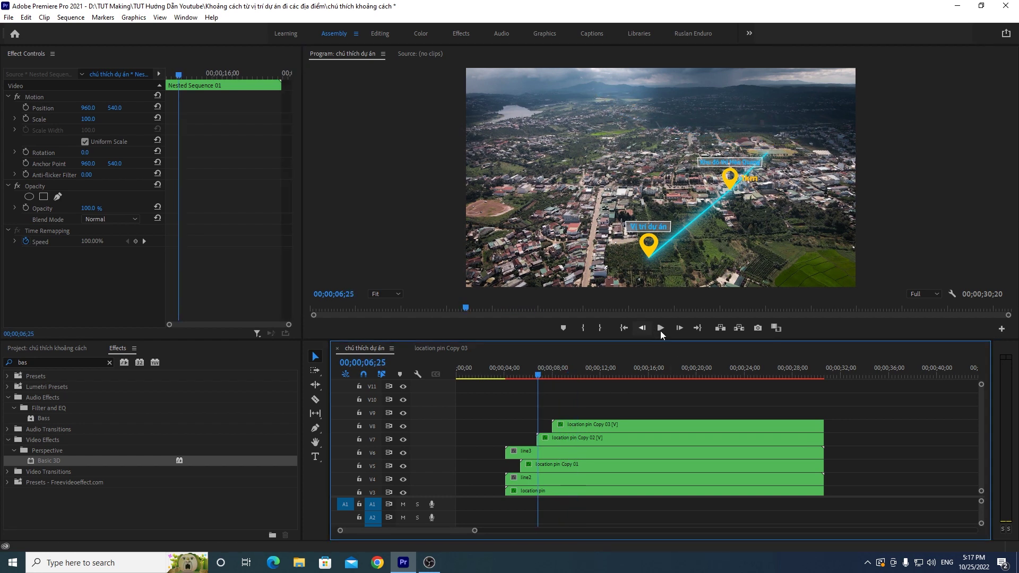
{"action": "left_click", "coordinate": [660, 329]}
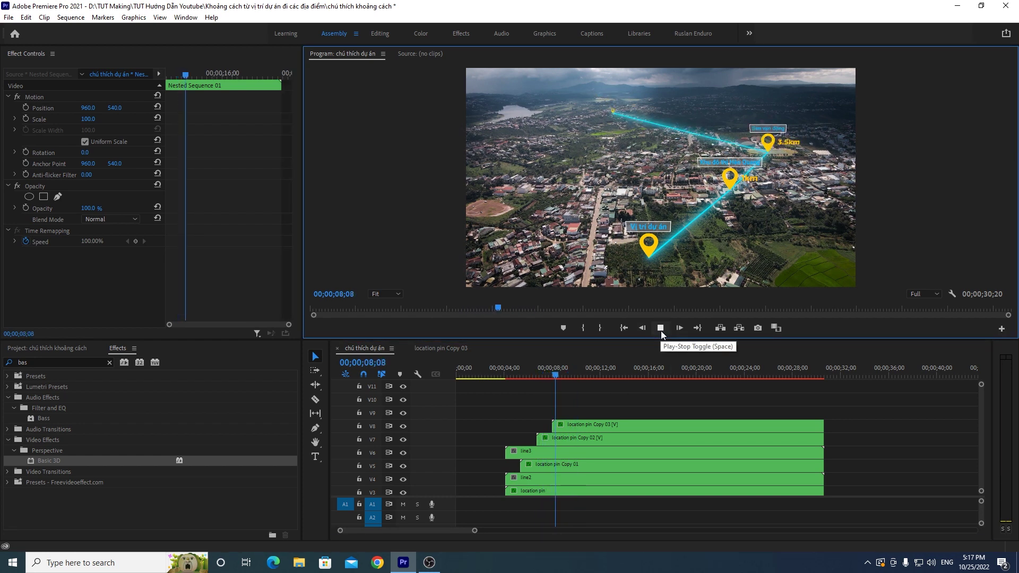
{"action": "left_click", "coordinate": [586, 378]}
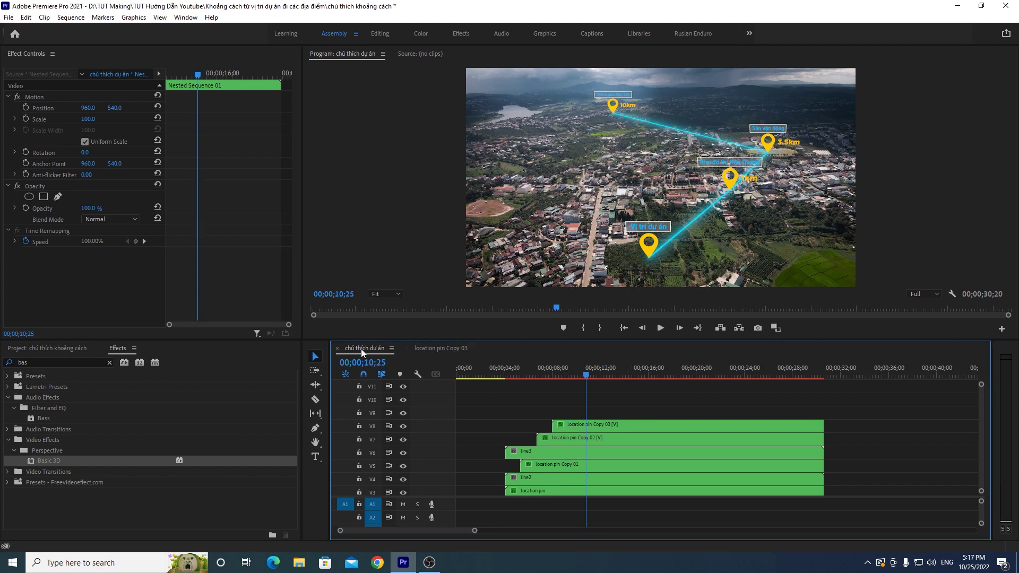
{"action": "left_click", "coordinate": [384, 295]}
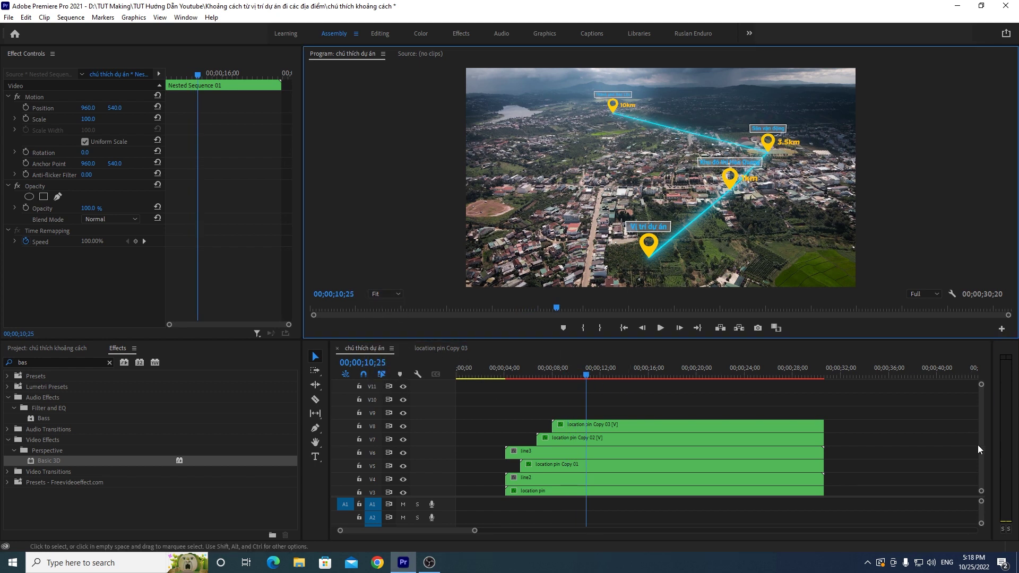
{"action": "scroll", "coordinate": [982, 457], "scroll_direction": "down", "scroll_amount": 2}
{"action": "scroll", "coordinate": [984, 468], "scroll_direction": "down", "scroll_amount": 1}
{"action": "key", "text": "ctrl+s"}
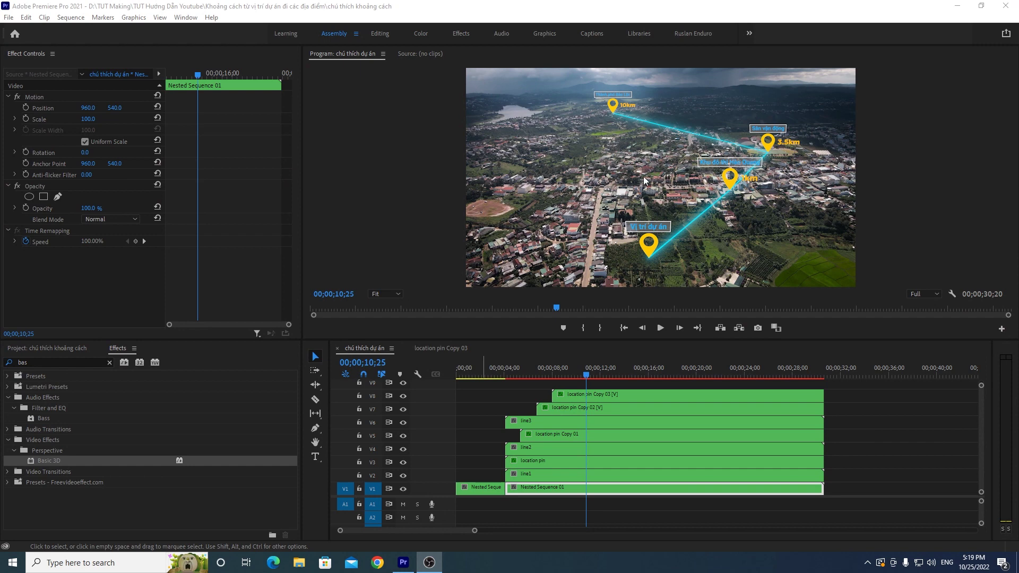
Step: Play the video from the start and scrub forward toward 24;11 where all pins show
{"action": "left_click_drag", "start_coordinate": [587, 374], "coordinate": [438, 391]}
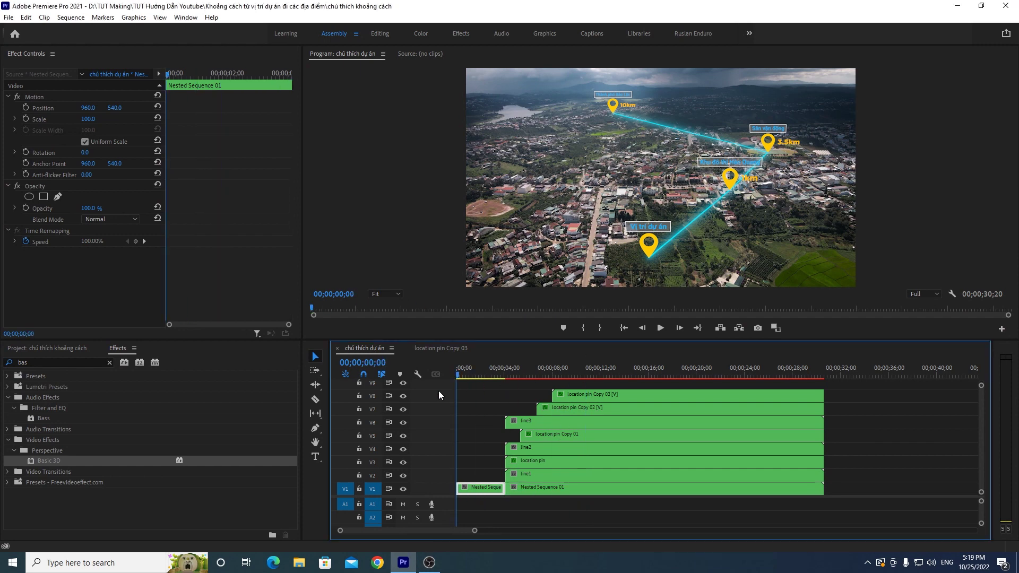
{"action": "left_click", "coordinate": [664, 329]}
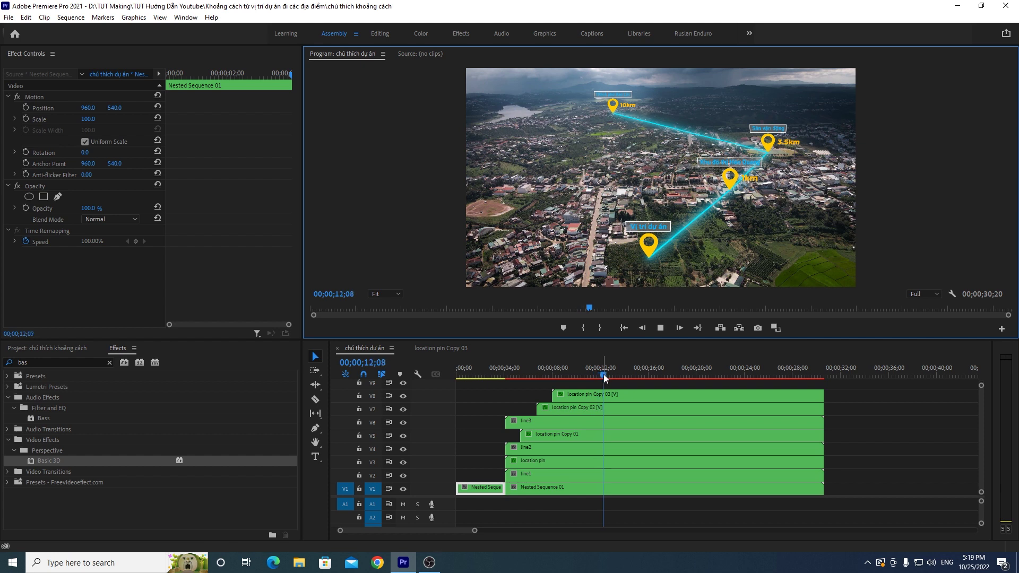
{"action": "mouse_move", "coordinate": [612, 374]}
{"action": "left_mouse_down"}
{"action": "mouse_move", "coordinate": [826, 371]}
{"action": "mouse_move", "coordinate": [590, 380]}
{"action": "mouse_move", "coordinate": [802, 387]}
{"action": "mouse_move", "coordinate": [746, 398]}
{"action": "mouse_move", "coordinate": [673, 385]}
{"action": "mouse_move", "coordinate": [749, 384]}
{"action": "left_mouse_up"}
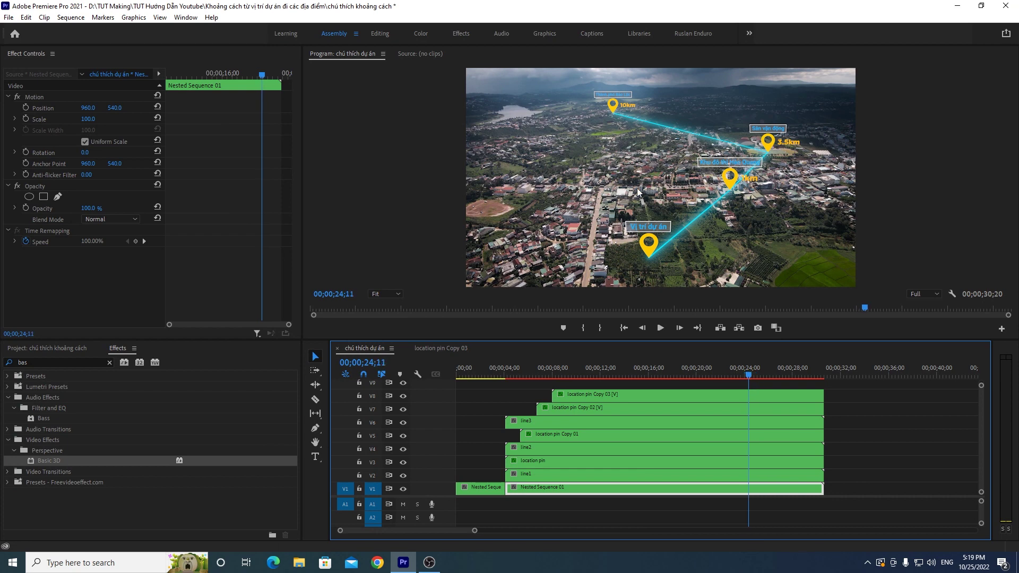
Step: Trim the pin, line and Nested Sequence 01 clips to end at 24;11
{"action": "mouse_move", "coordinate": [826, 394]}
{"action": "left_mouse_down"}
{"action": "mouse_move", "coordinate": [749, 394]}
{"action": "mouse_move", "coordinate": [749, 411]}
{"action": "left_mouse_up"}
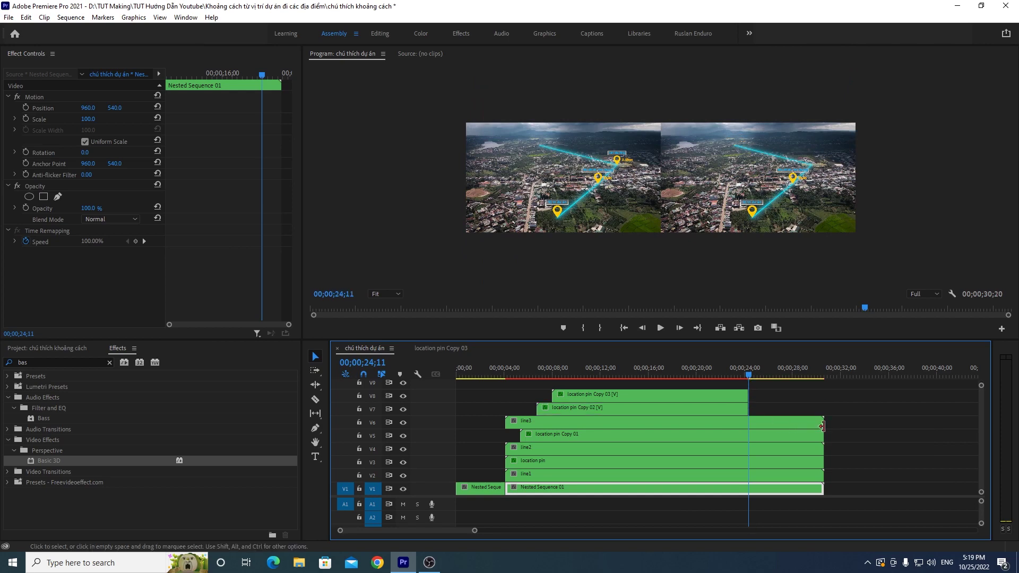
{"action": "left_click_drag", "start_coordinate": [824, 422], "coordinate": [748, 422]}
{"action": "left_click_drag", "start_coordinate": [823, 435], "coordinate": [749, 435]}
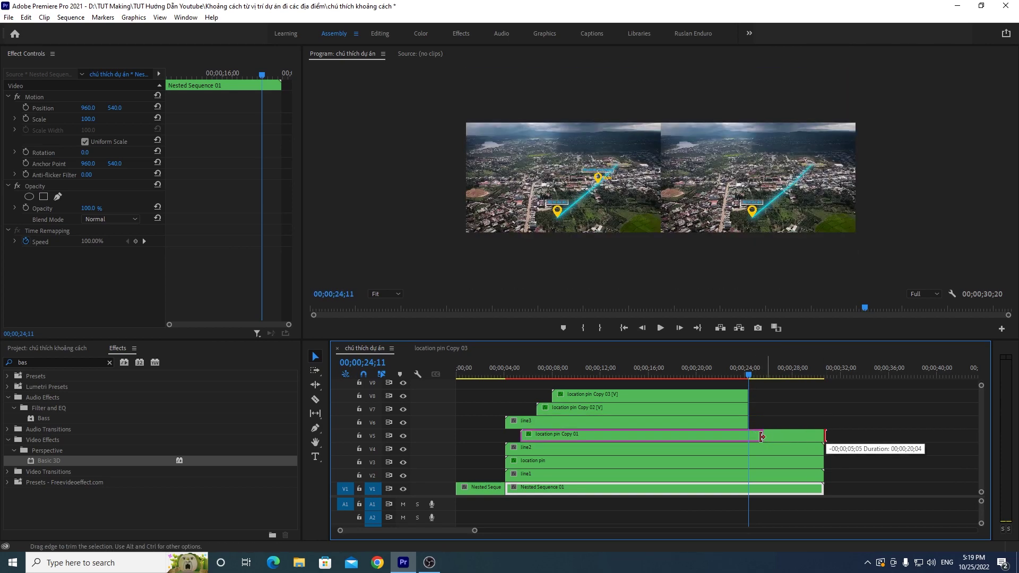
{"action": "left_click_drag", "start_coordinate": [824, 449], "coordinate": [748, 450]}
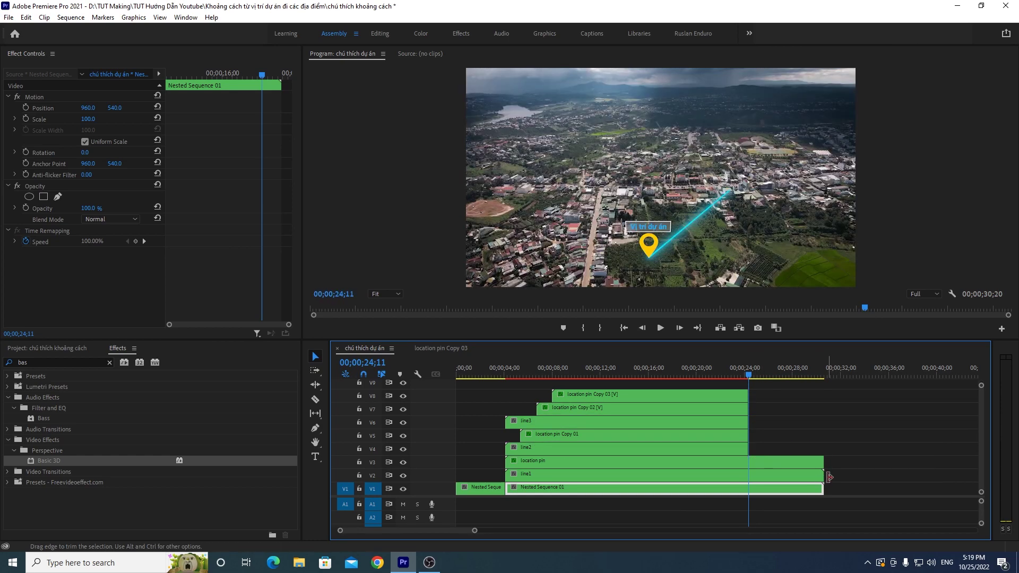
{"action": "left_click_drag", "start_coordinate": [824, 475], "coordinate": [748, 475]}
{"action": "left_click_drag", "start_coordinate": [821, 457], "coordinate": [748, 460]}
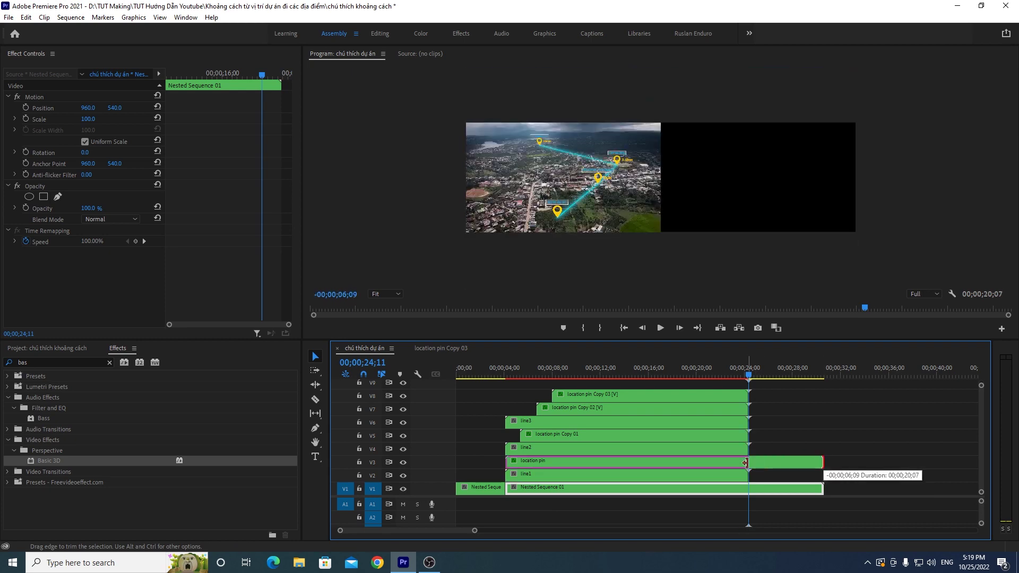
{"action": "left_click_drag", "start_coordinate": [822, 488], "coordinate": [749, 488]}
Step: Scrub to about 20 seconds and play back to check the trimmed ending
{"action": "left_click", "coordinate": [706, 378]}
{"action": "left_click_drag", "start_coordinate": [706, 381], "coordinate": [619, 394]}
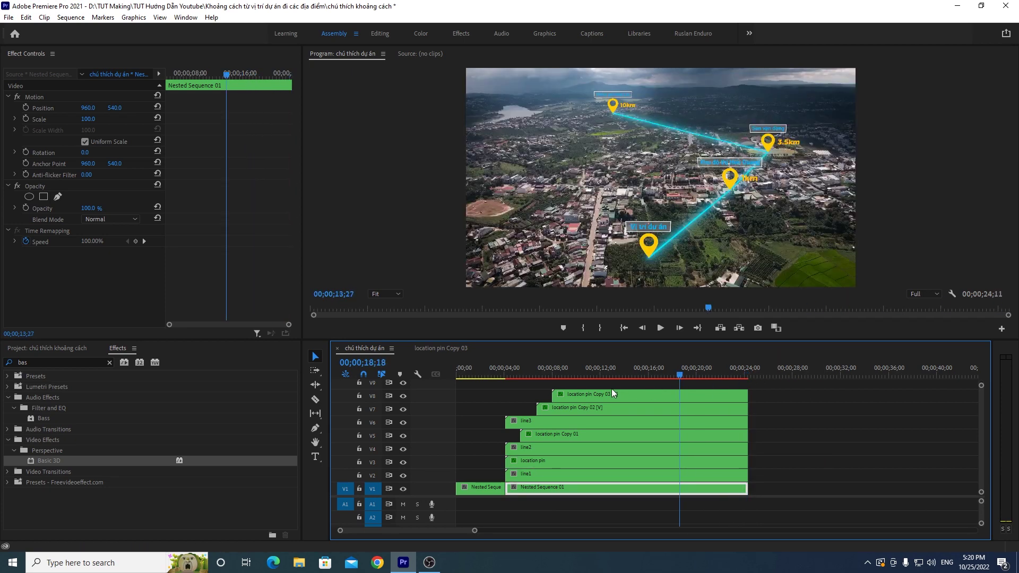
{"action": "left_click", "coordinate": [660, 328]}
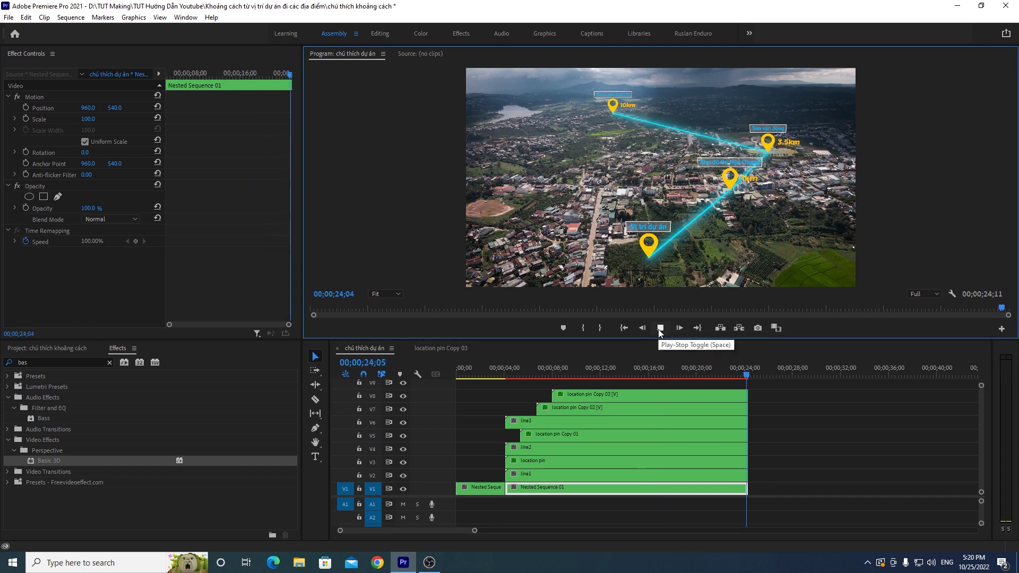
{"action": "left_click", "coordinate": [592, 371]}
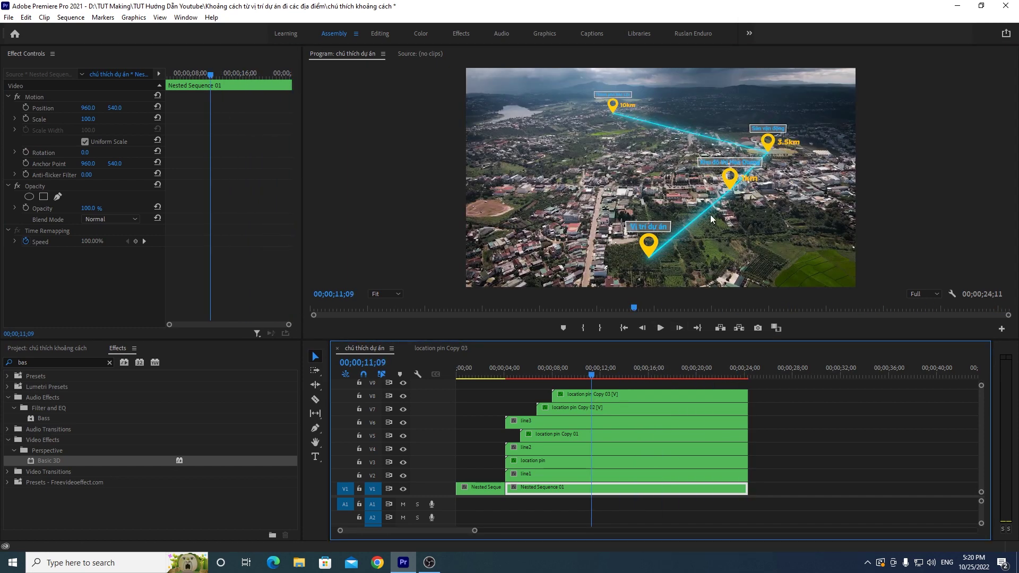
Step: Close the location pin Copy 03 sequence and open Export Settings with Ctrl+M
{"action": "left_click", "coordinate": [407, 348]}
{"action": "left_click", "coordinate": [833, 436]}
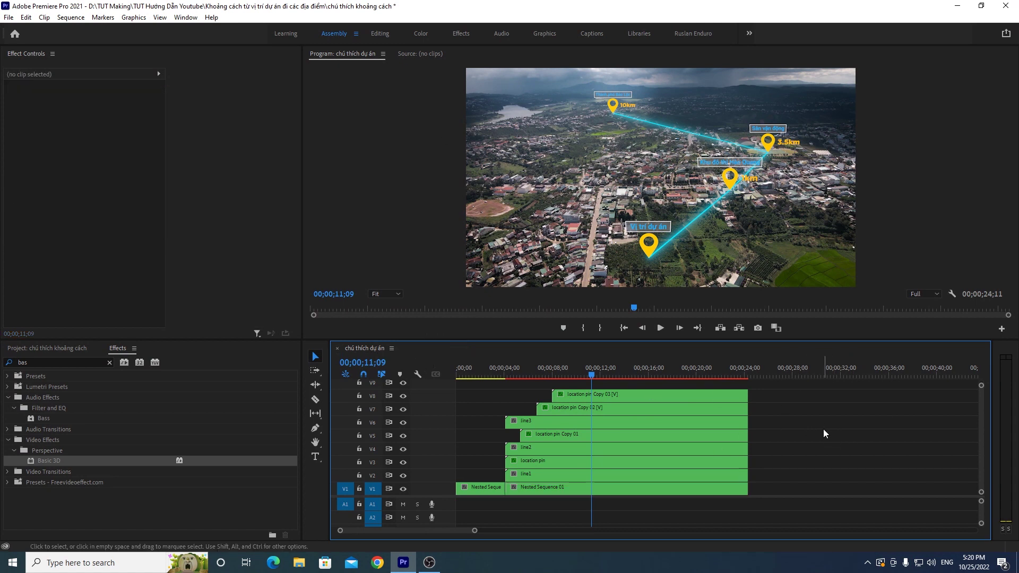
{"action": "left_click", "coordinate": [778, 223]}
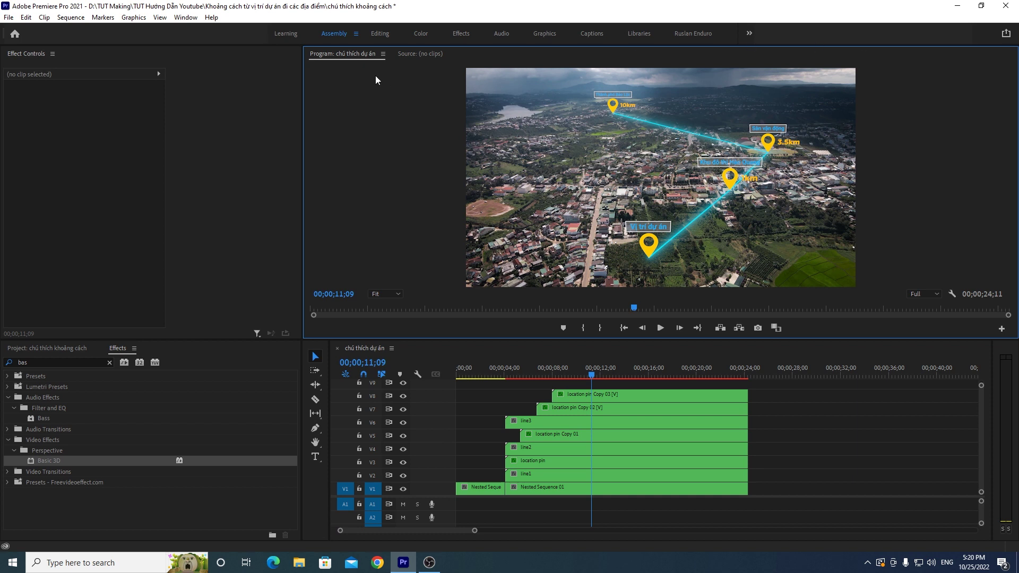
{"action": "left_click", "coordinate": [809, 444]}
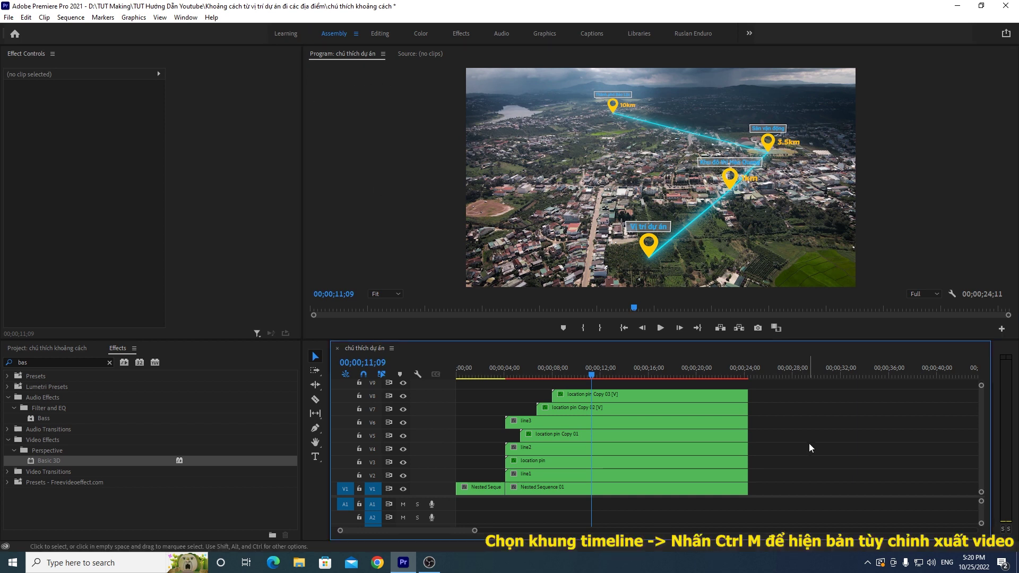
{"action": "key", "text": "ctrl+m"}
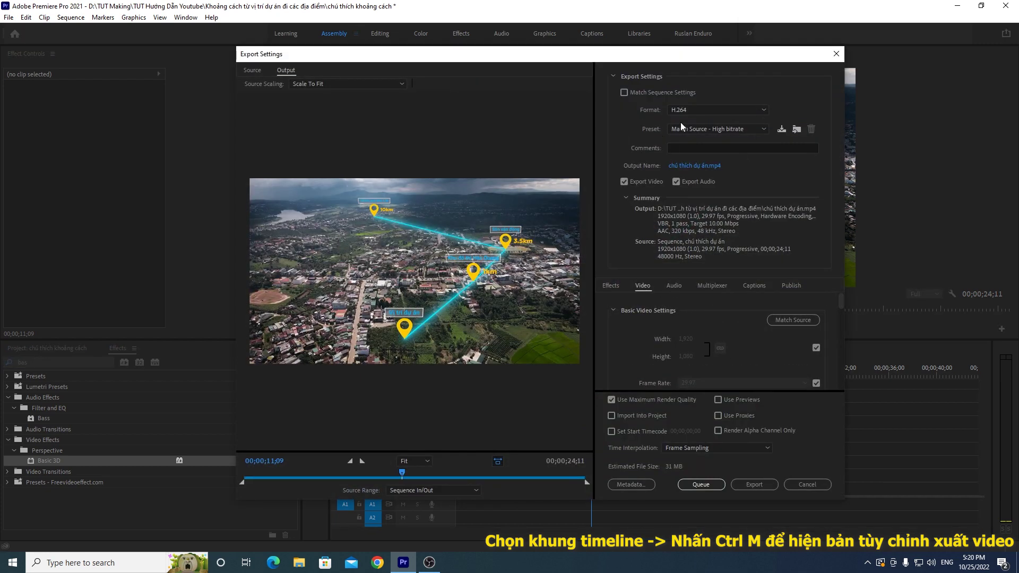
Step: Set the export format to H.264 with the High Quality 1080p HD preset
{"action": "left_click", "coordinate": [692, 110]}
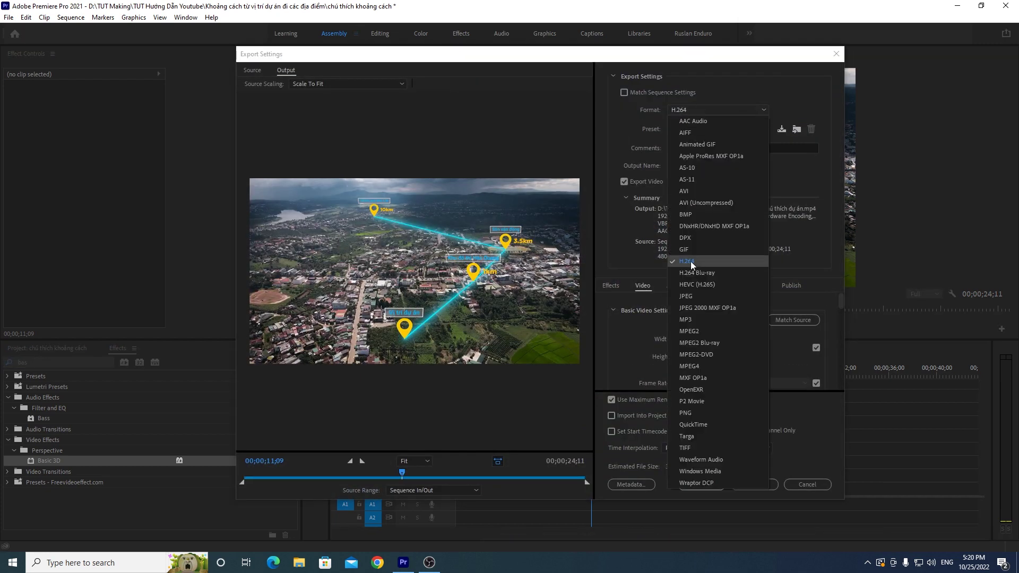
{"action": "left_click", "coordinate": [690, 261]}
{"action": "left_click", "coordinate": [700, 132]}
{"action": "left_click", "coordinate": [687, 155]}
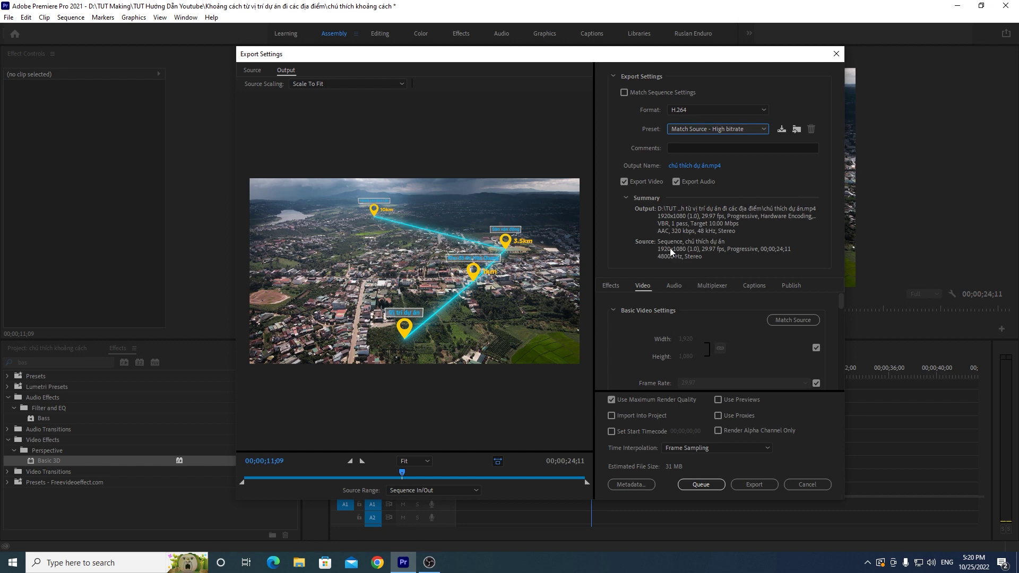
{"action": "left_click", "coordinate": [710, 130]}
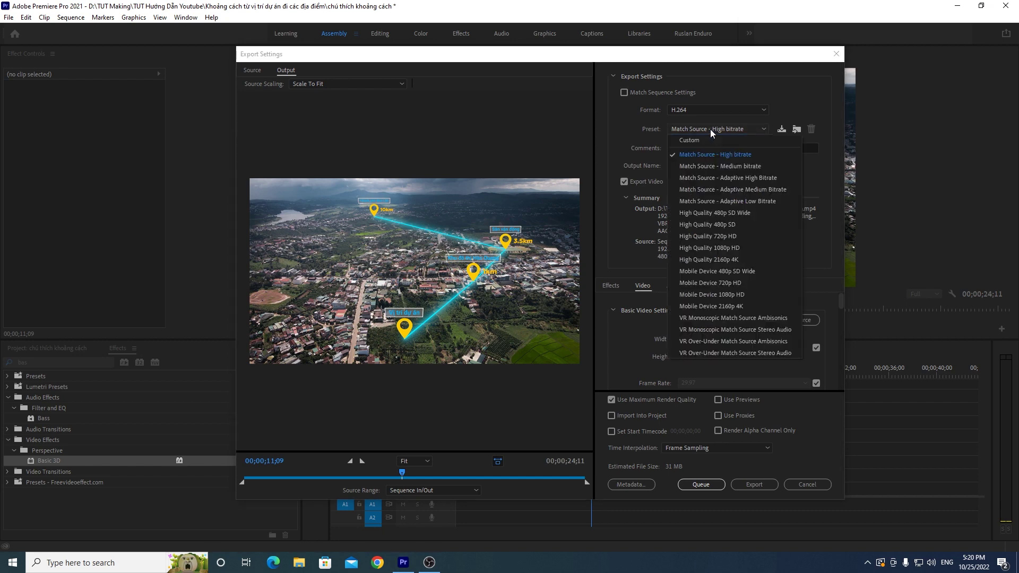
{"action": "left_click", "coordinate": [710, 248]}
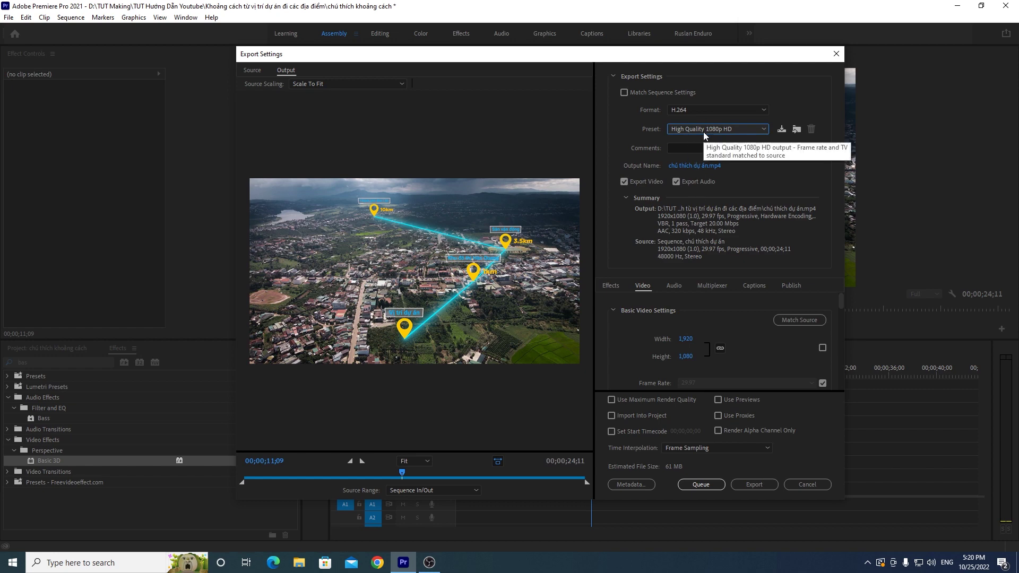
Step: Save the output as 'chú thích dự án.mp4' in the project folder
{"action": "left_click", "coordinate": [695, 165]}
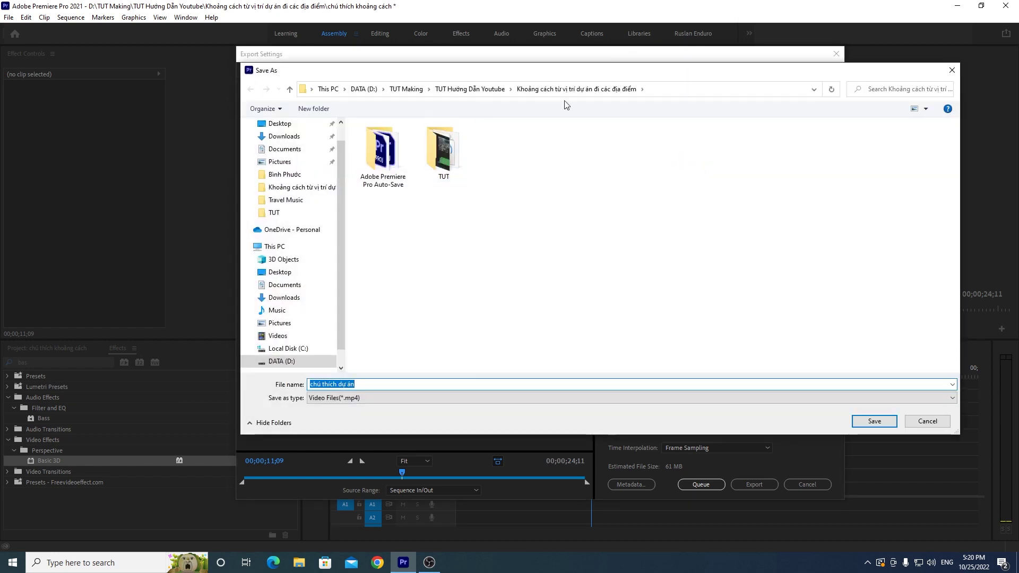
{"action": "left_click", "coordinate": [871, 422]}
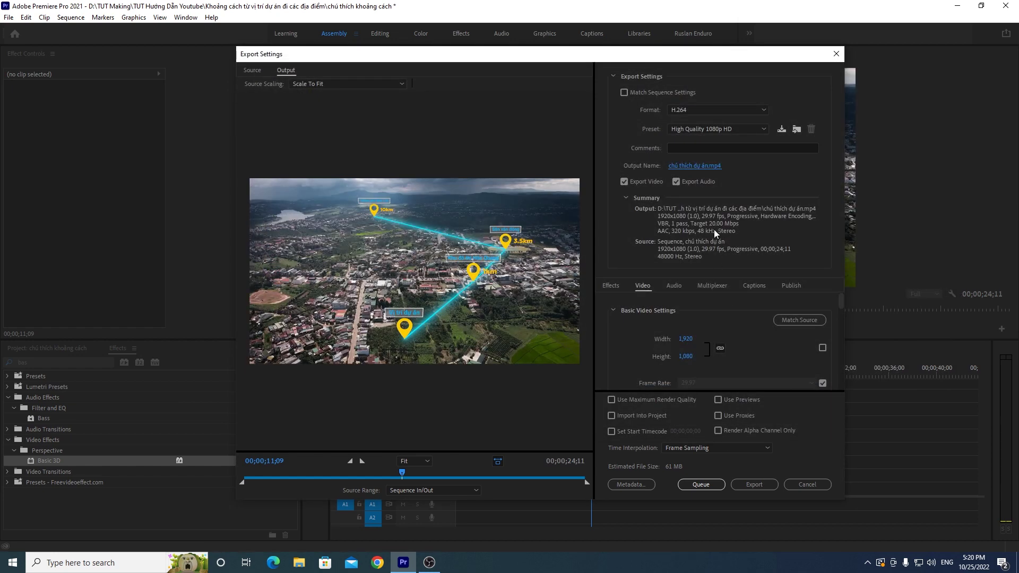
{"action": "left_click", "coordinate": [713, 166]}
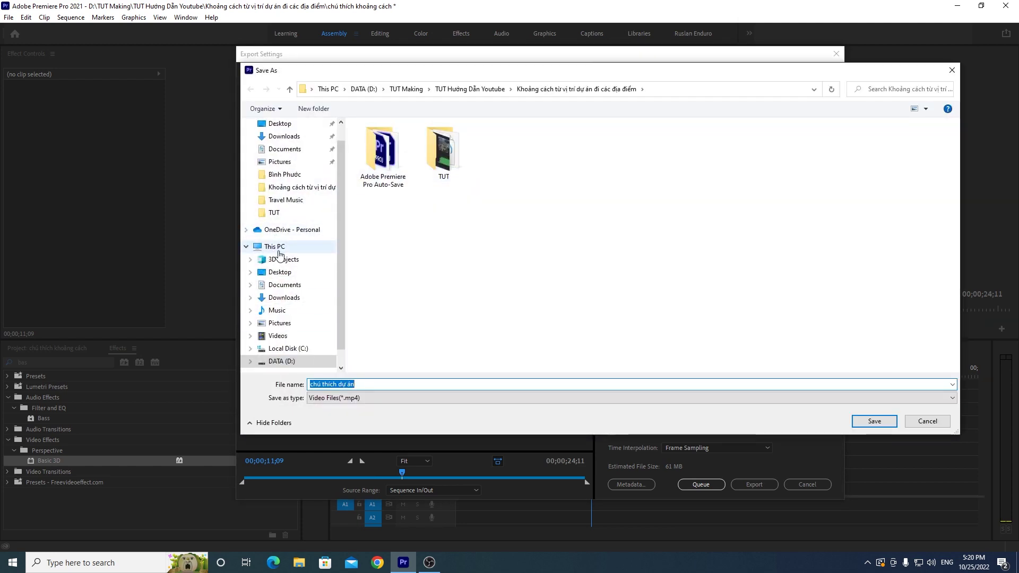
{"action": "left_click", "coordinate": [282, 259]}
{"action": "left_click", "coordinate": [289, 188]}
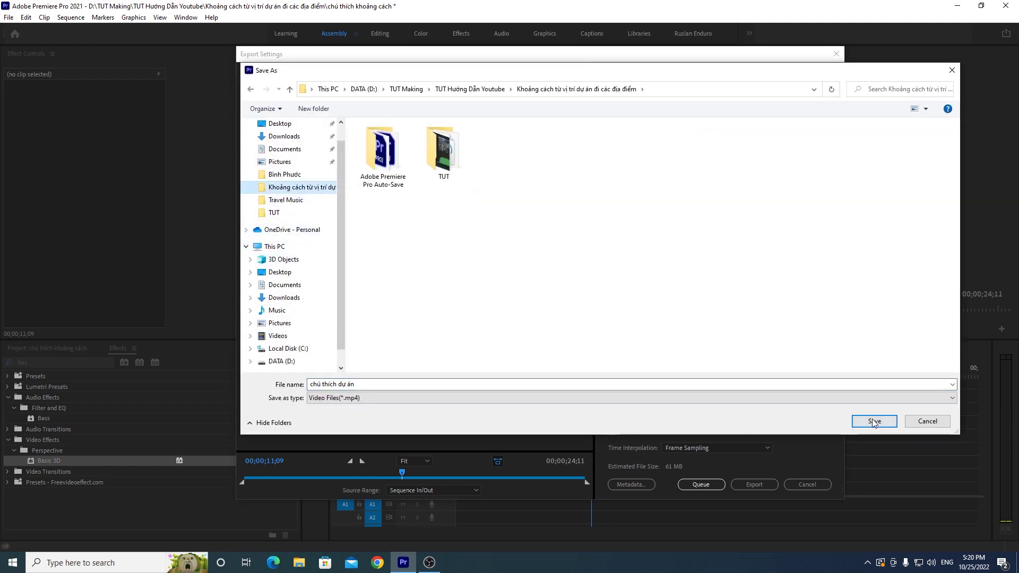
{"action": "left_click", "coordinate": [871, 421]}
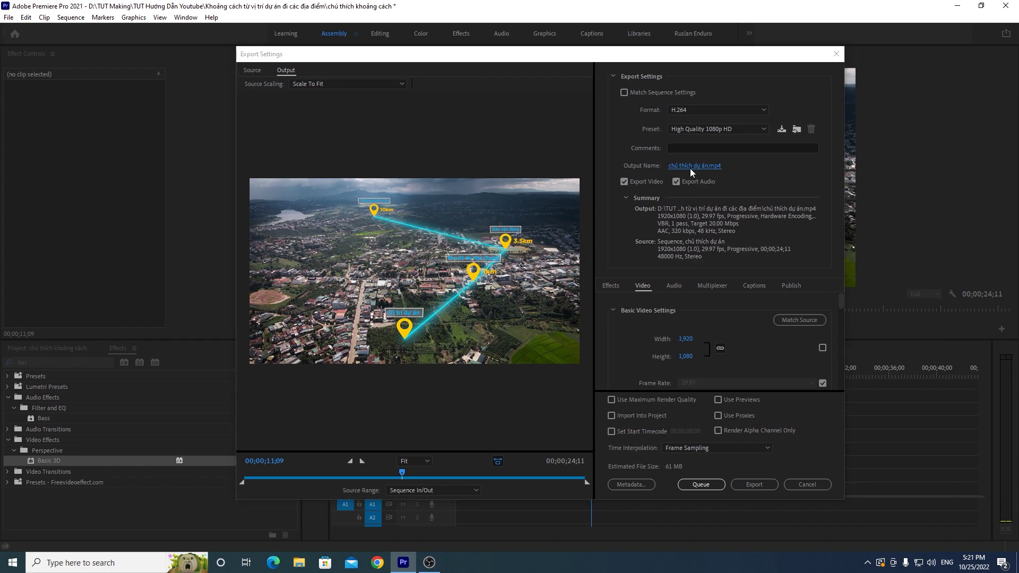
{"action": "left_click", "coordinate": [690, 166]}
{"action": "left_click", "coordinate": [875, 421]}
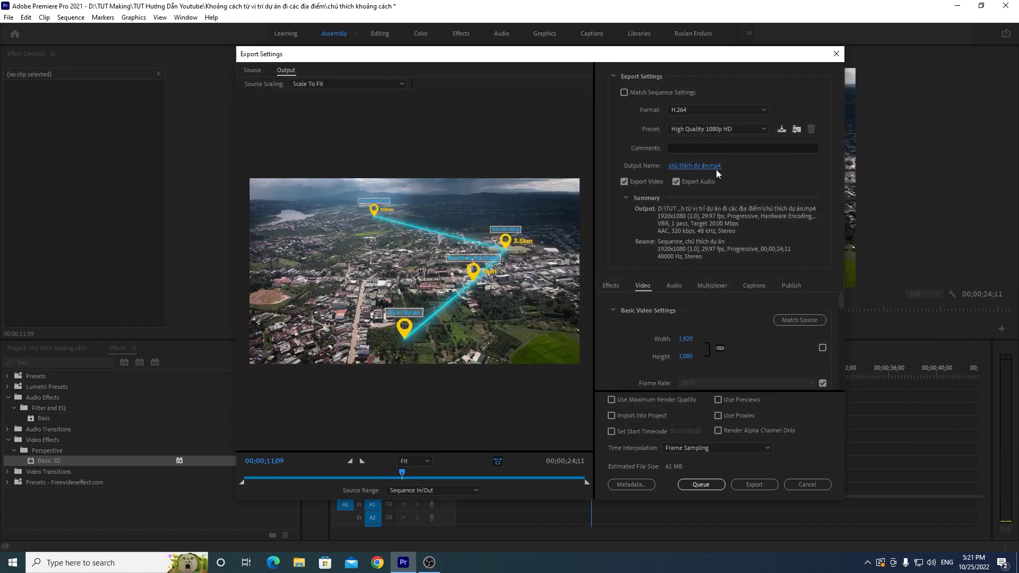
Step: Set the target bitrate to 62.5 Mbps and export the MP4
{"action": "mouse_move", "coordinate": [840, 305]}
{"action": "left_mouse_down"}
{"action": "mouse_move", "coordinate": [831, 356]}
{"action": "mouse_move", "coordinate": [811, 369]}
{"action": "left_mouse_up"}
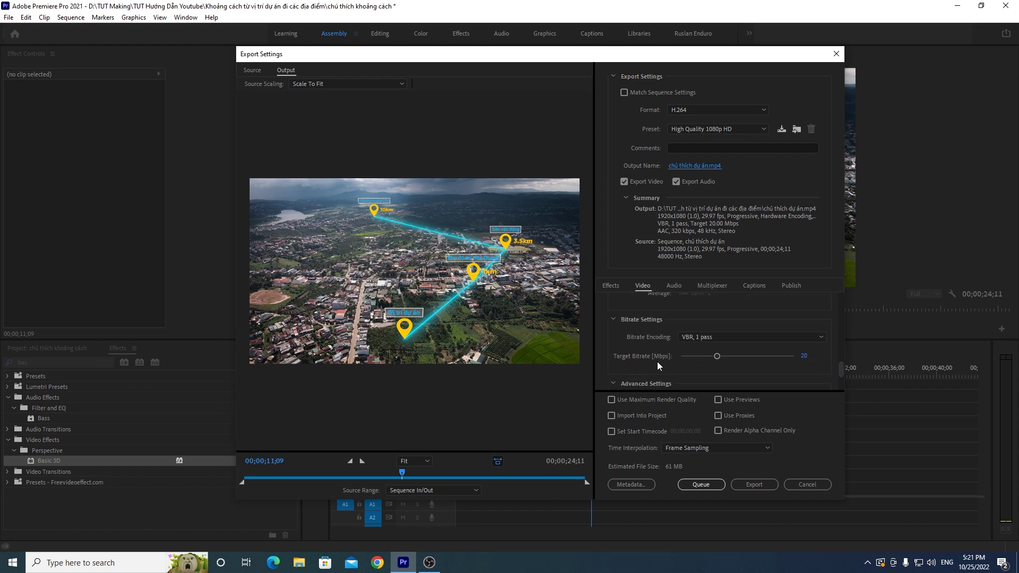
{"action": "left_click_drag", "start_coordinate": [716, 356], "coordinate": [795, 356]}
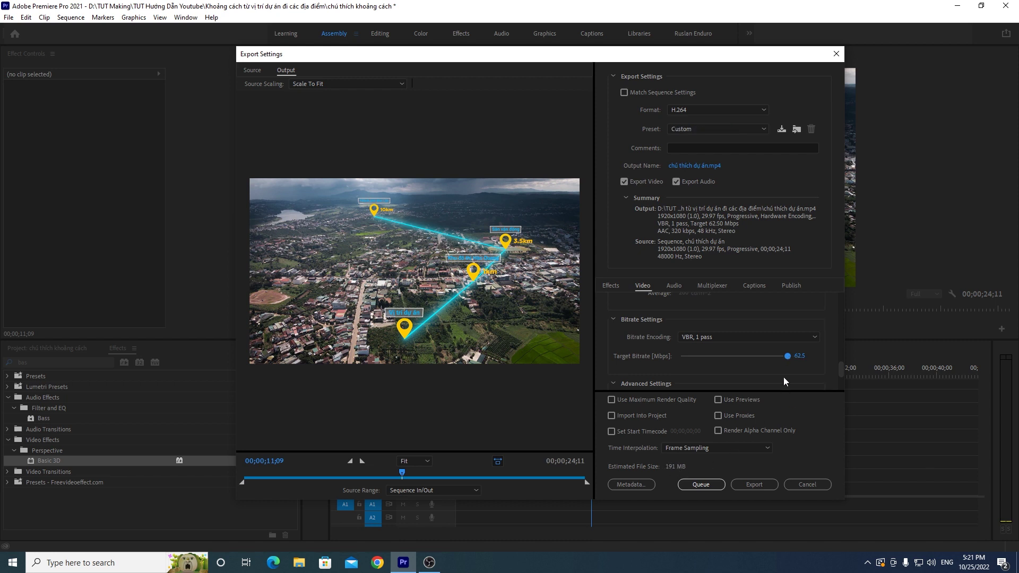
{"action": "left_click_drag", "start_coordinate": [717, 356], "coordinate": [715, 357]}
{"action": "left_click_drag", "start_coordinate": [715, 356], "coordinate": [830, 355]}
{"action": "left_click", "coordinate": [749, 485]}
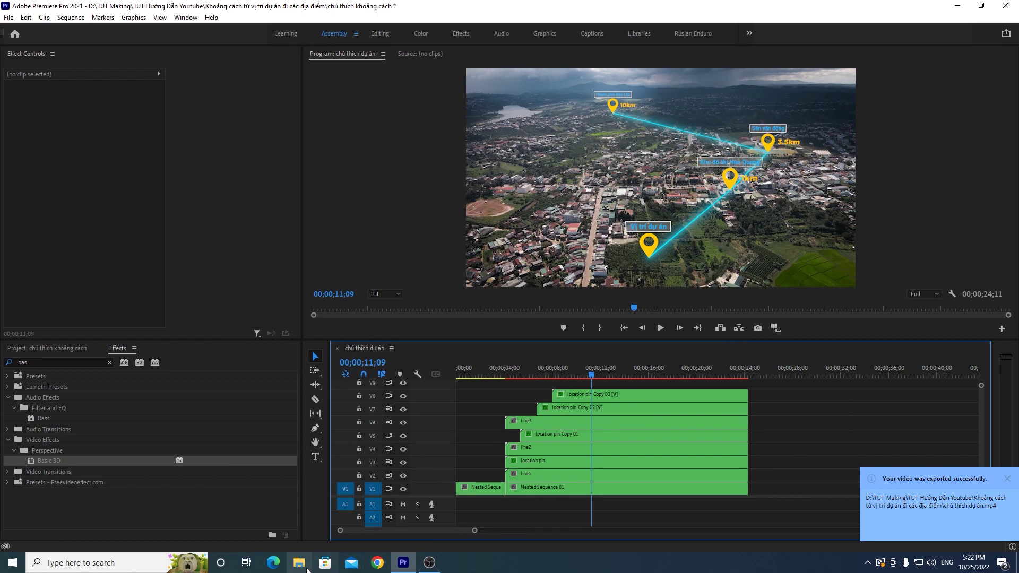
Step: Play the exported 'chú thích dự án' video from the project folder in full screen
{"action": "left_click", "coordinate": [298, 563]}
{"action": "left_click", "coordinate": [275, 170]}
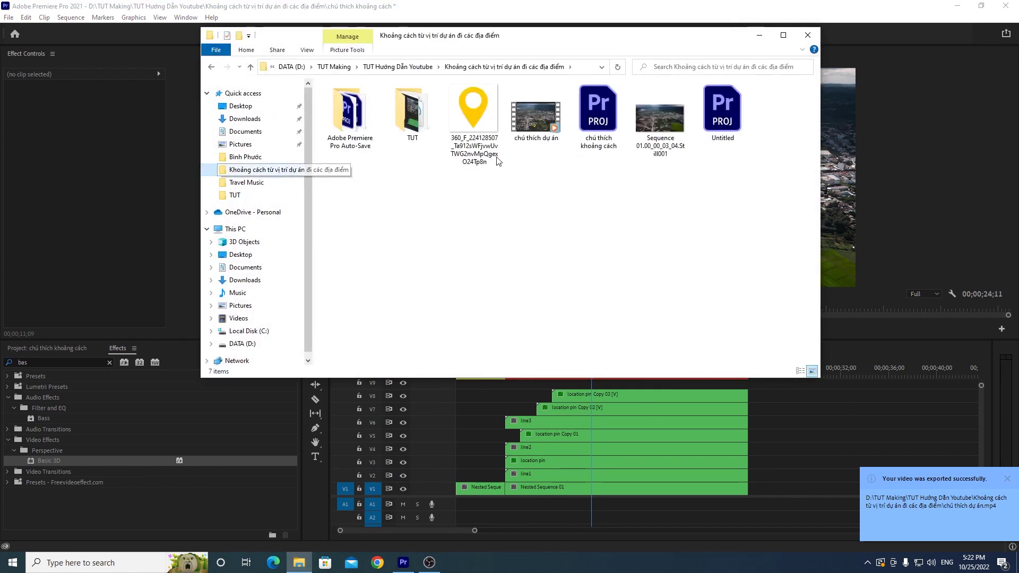
{"action": "left_click", "coordinate": [536, 117]}
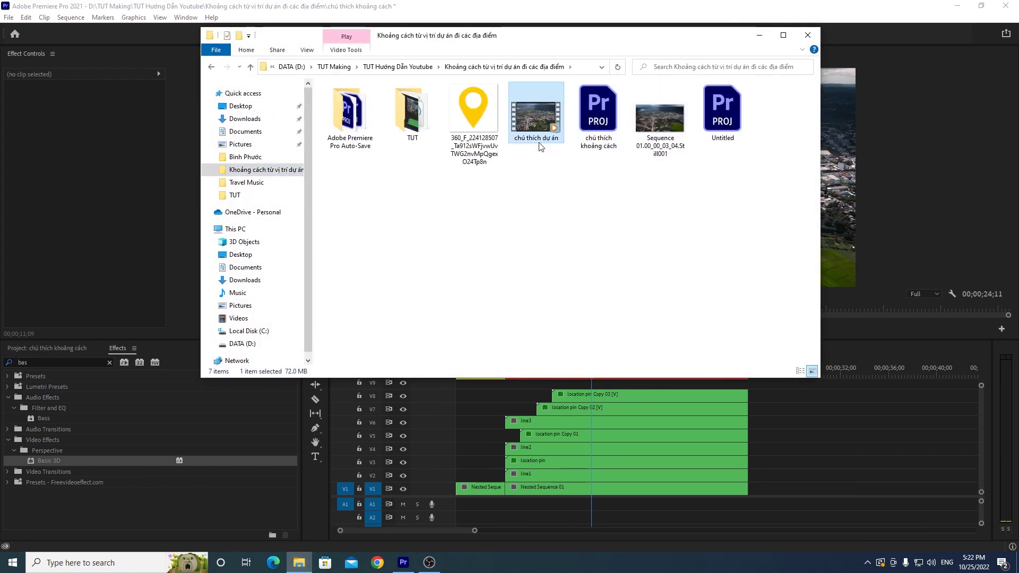
{"action": "double_click", "coordinate": [532, 123]}
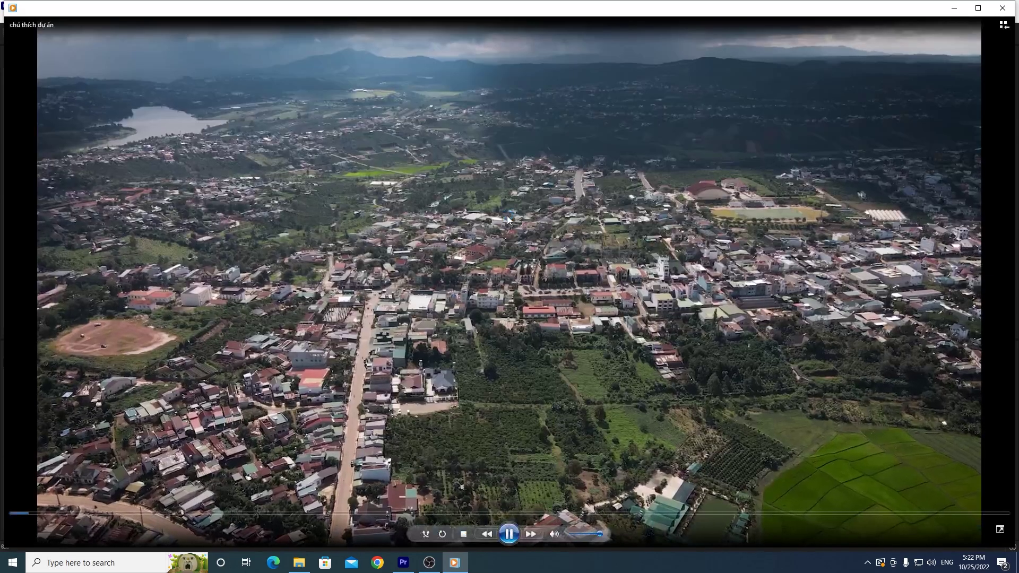
{"action": "double_click", "coordinate": [508, 215]}
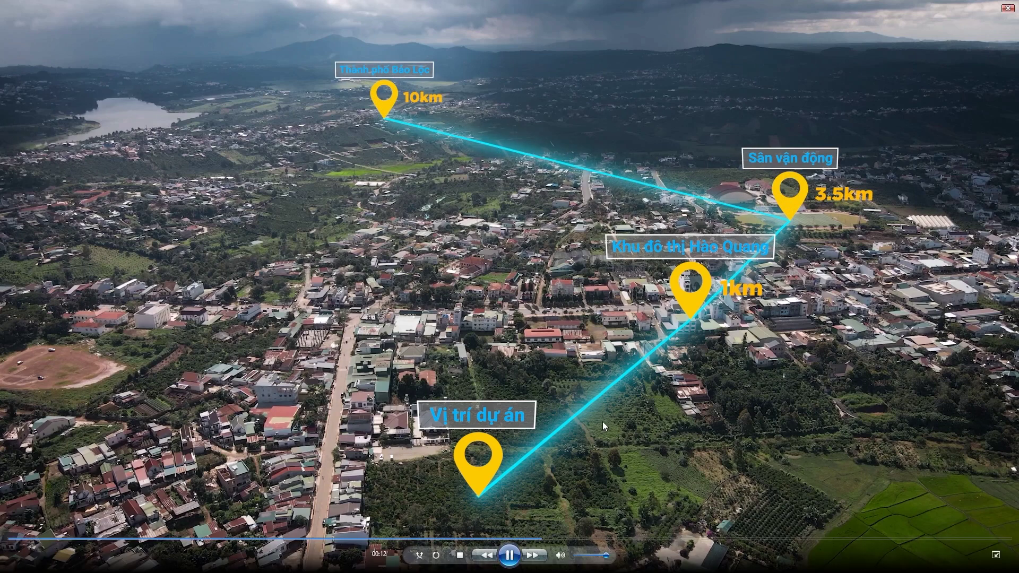
Step: Exit full screen, then close the media player and the file browser window
{"action": "double_click", "coordinate": [627, 366]}
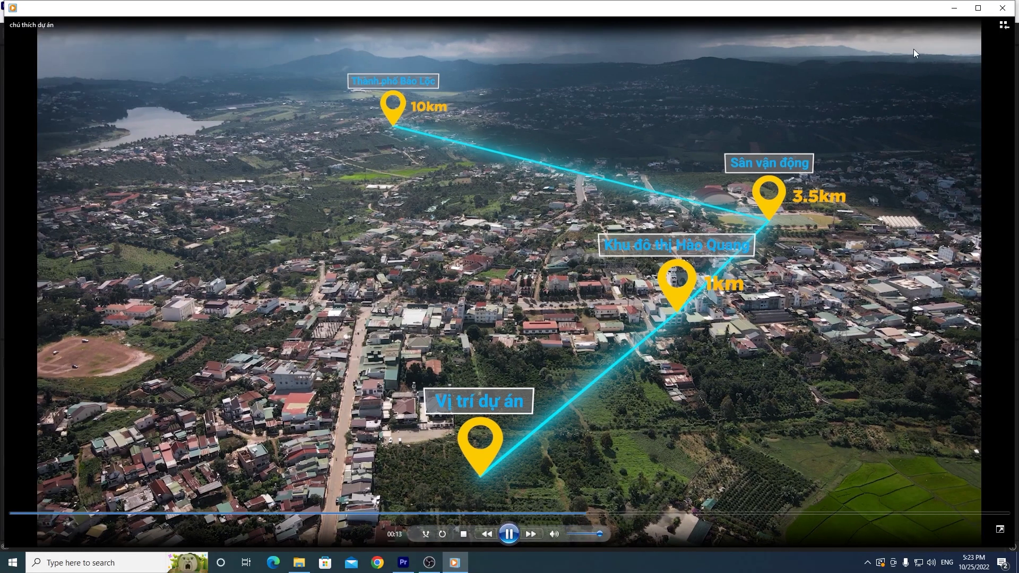
{"action": "left_click", "coordinate": [1002, 10]}
{"action": "left_click", "coordinate": [876, 159]}
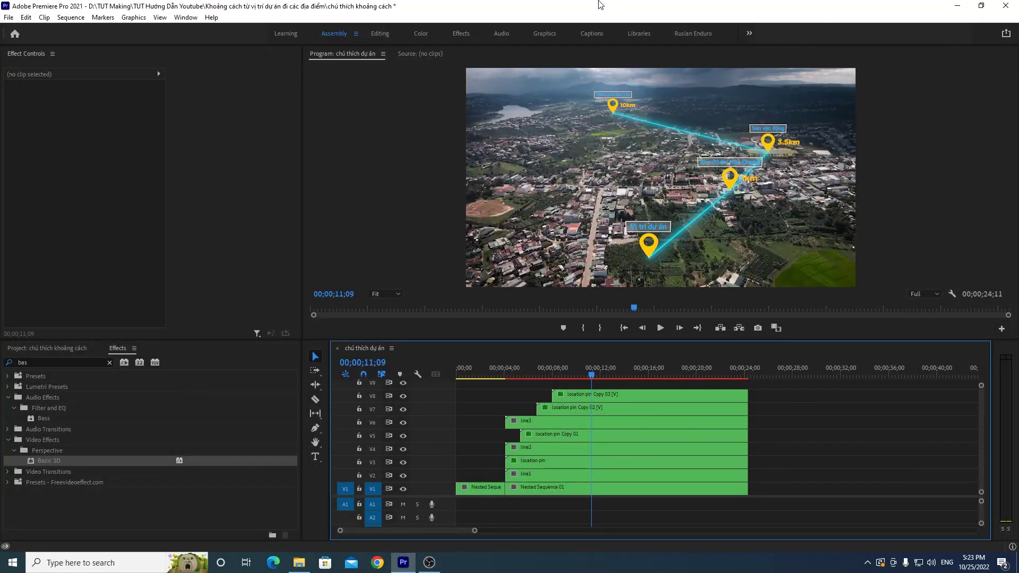